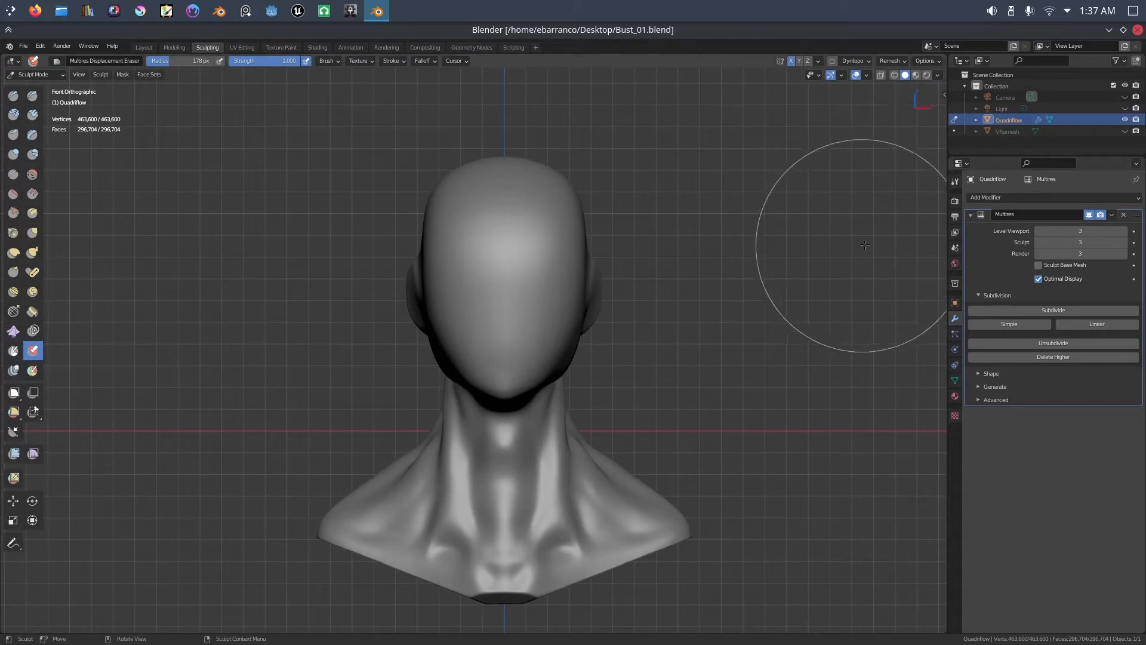
# Hide the Quadriflow bust, show the VRemesh bust and switch sculpting to it.
pyautogui.click(1124, 120)
pyautogui.click(1124, 131)
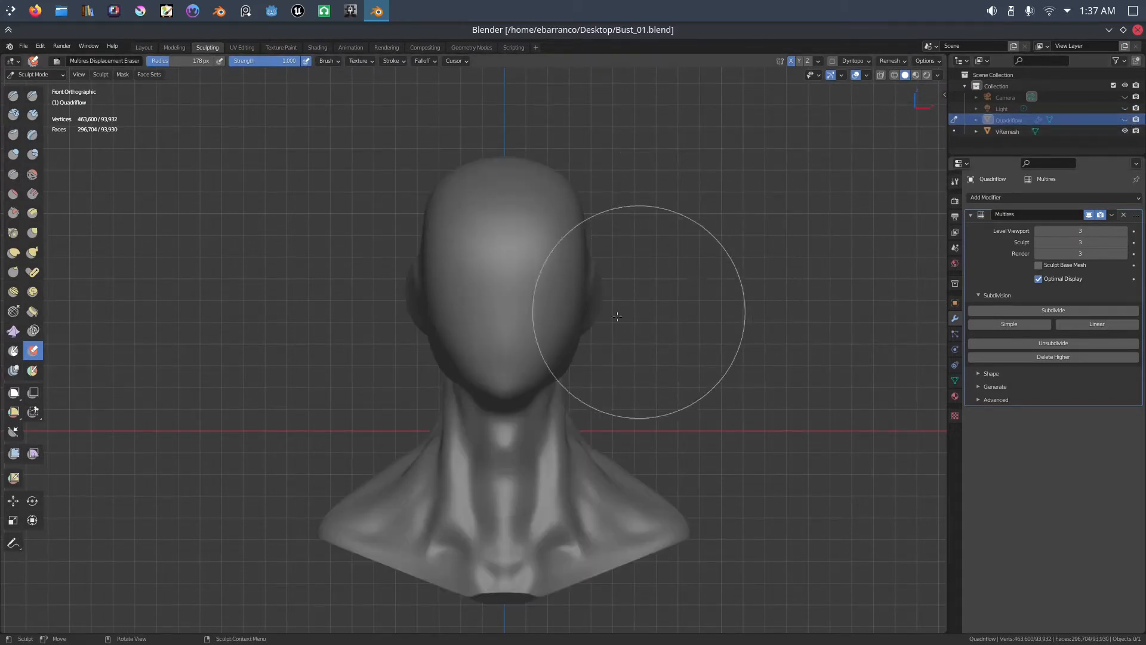
pyautogui.hotkey('alt', 'q')
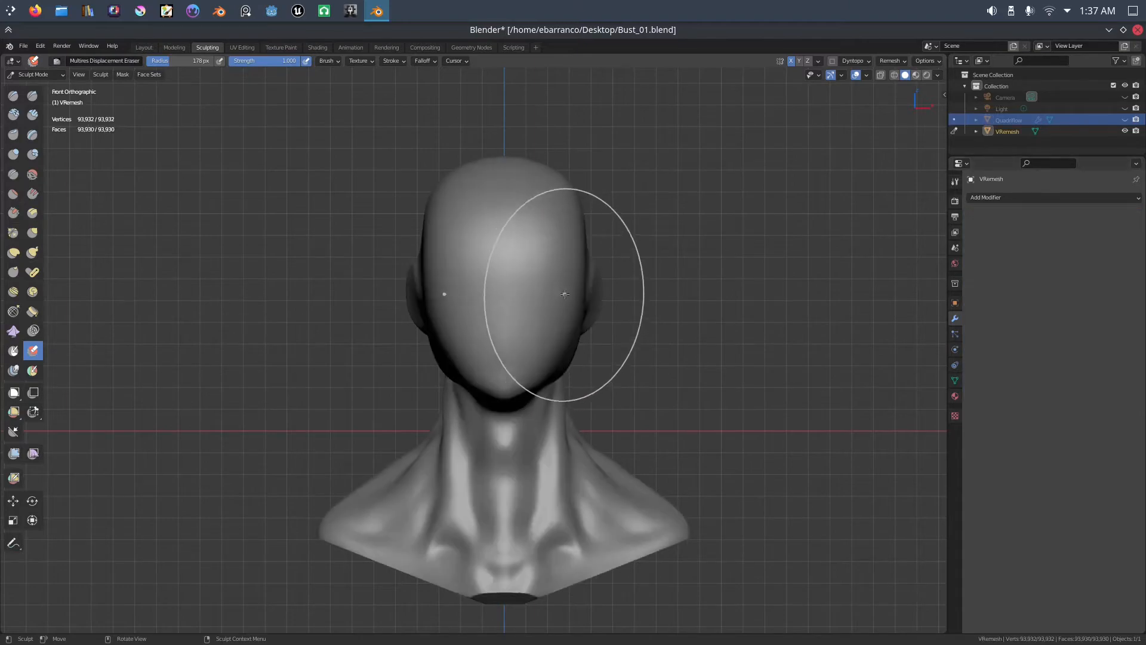
# Show the wireframe overlay on the VRemesh bust to examine its mesh density from the front.
pyautogui.press('q')
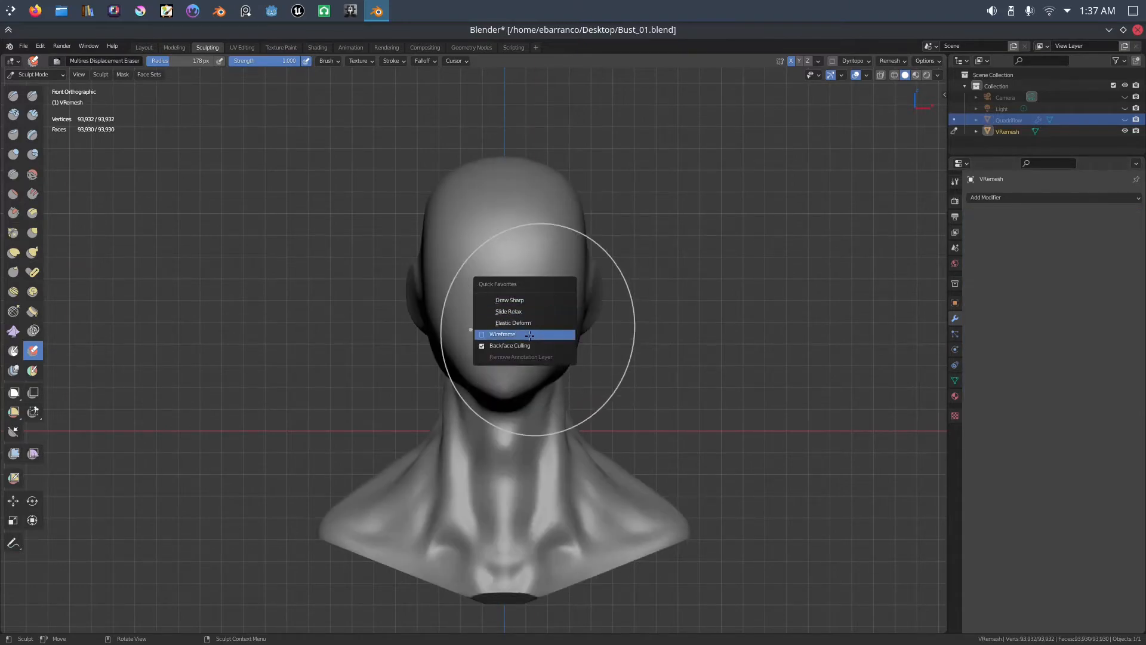
pyautogui.click(502, 334)
pyautogui.scroll(5, 657, 261)
pyautogui.keyDown('ctrl'); pyautogui.moveTo(656, 260); pyautogui.dragTo(620, 315, button='middle'); pyautogui.keyUp('ctrl')
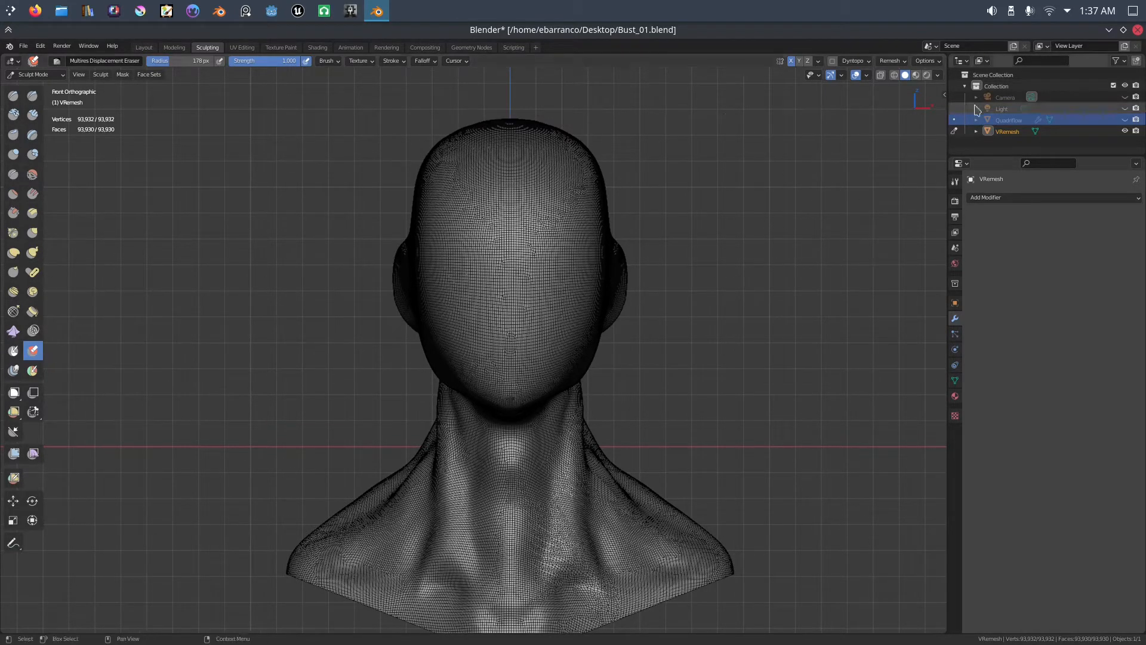
# Hide the VRemesh bust, show the Quadriflow bust and switch sculpting back to it to compare its wireframe.
pyautogui.click(1126, 131)
pyautogui.click(1126, 119)
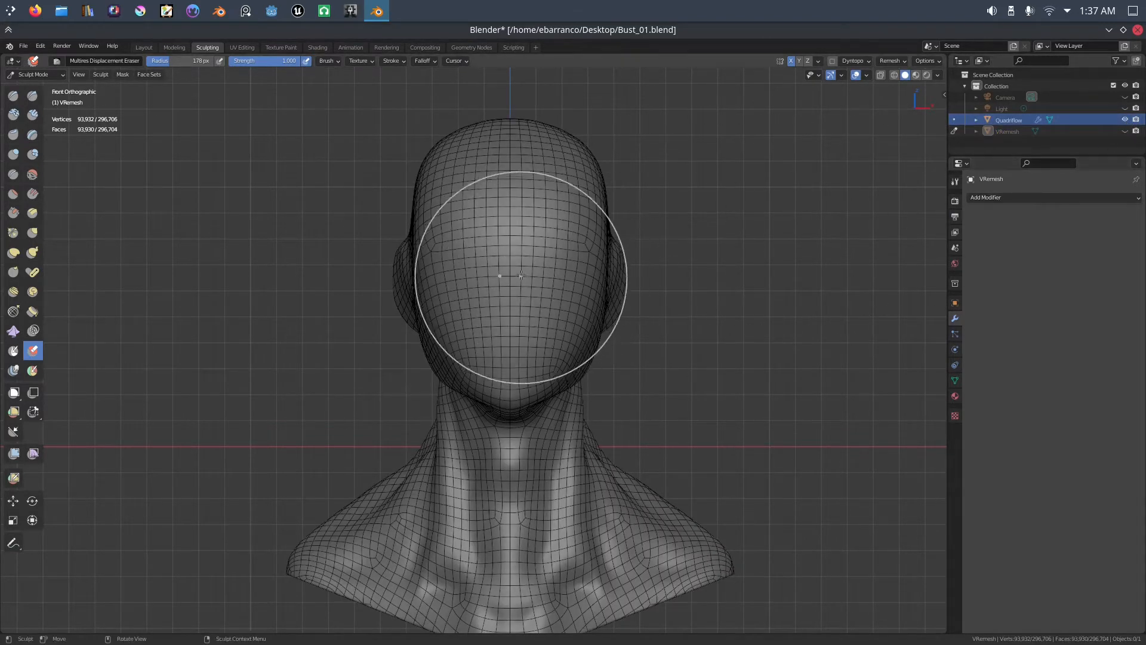
pyautogui.hotkey('alt', 'q')
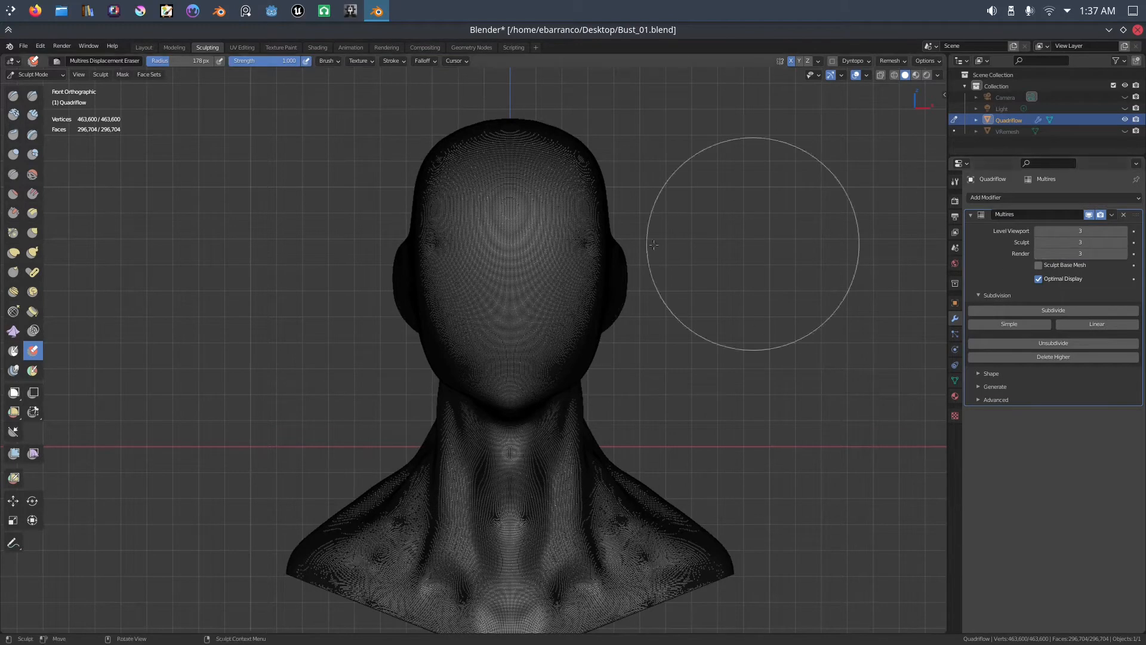
# Turn off the wireframe overlay on the Quadriflow bust and frame its head.
pyautogui.rightClick(526, 281)
pyautogui.click(527, 281)
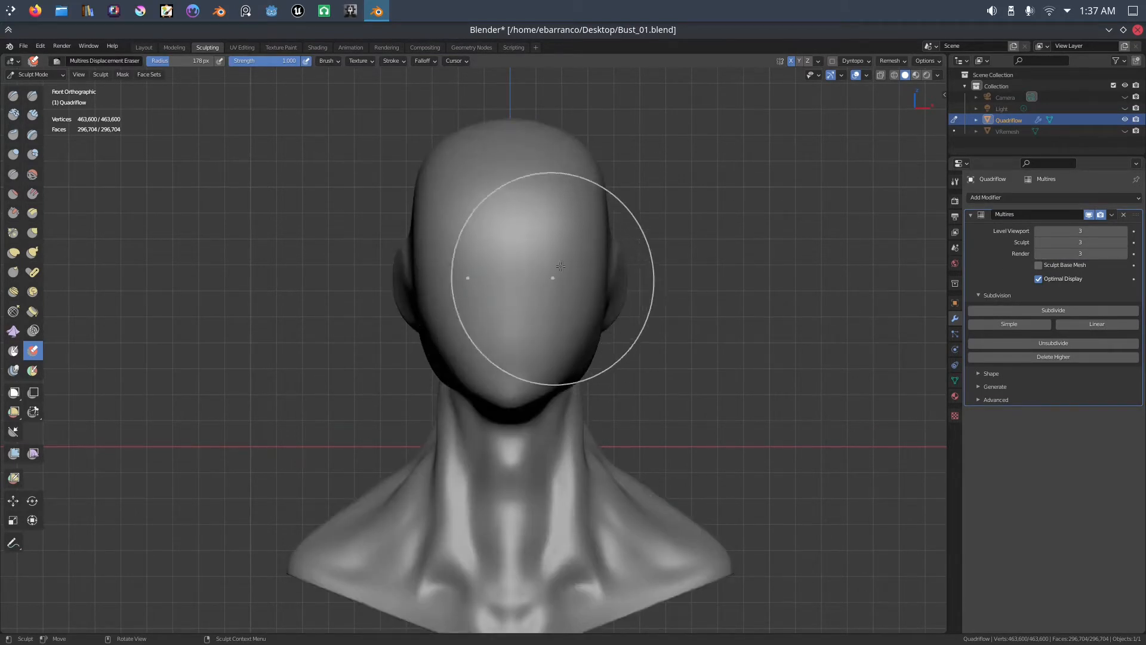
pyautogui.keyDown('shift'); pyautogui.moveTo(608, 259); pyautogui.dragTo(606, 241, button='middle'); pyautogui.keyUp('shift')
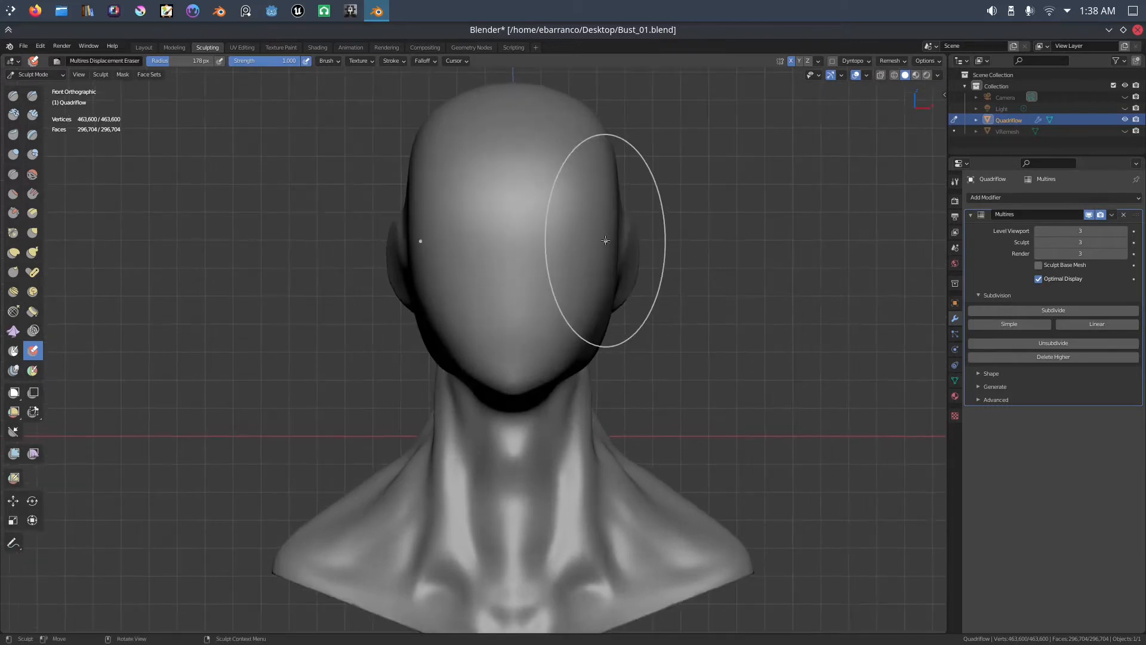
# Make the program window full screen without its title bar and enlarge the sculpting brush icons.
pyautogui.hotkey('alt', 'F3')
pyautogui.press('m')
pyautogui.press('f')
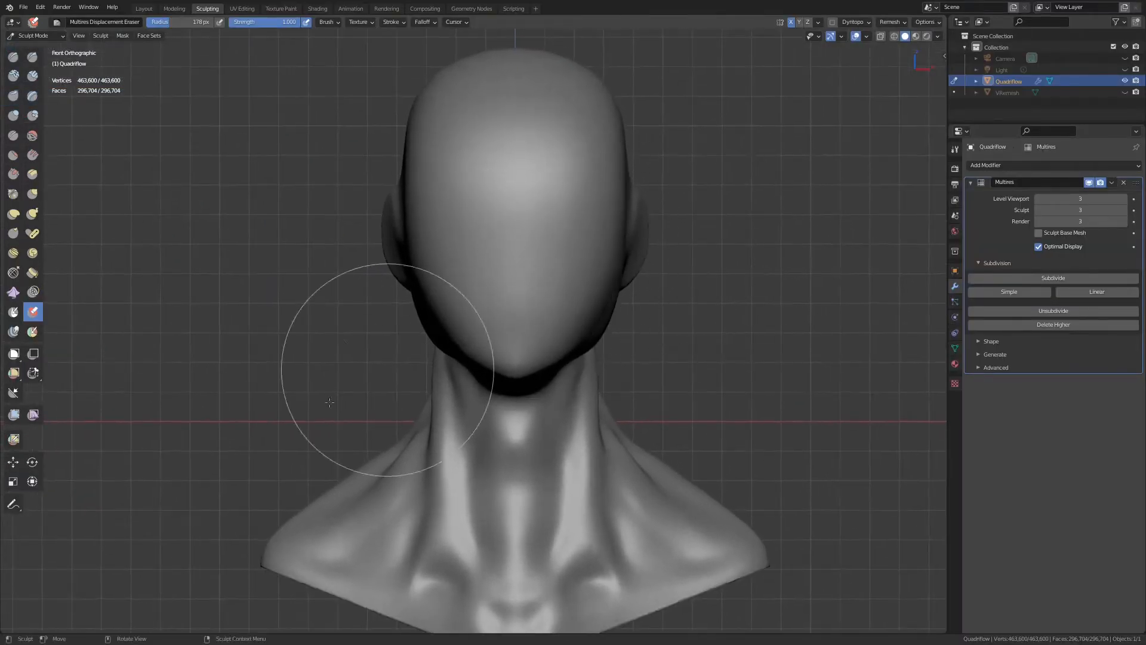
pyautogui.keyDown('ctrl'); pyautogui.moveTo(34, 336); pyautogui.dragTo(38, 382, button='middle'); pyautogui.keyUp('ctrl')
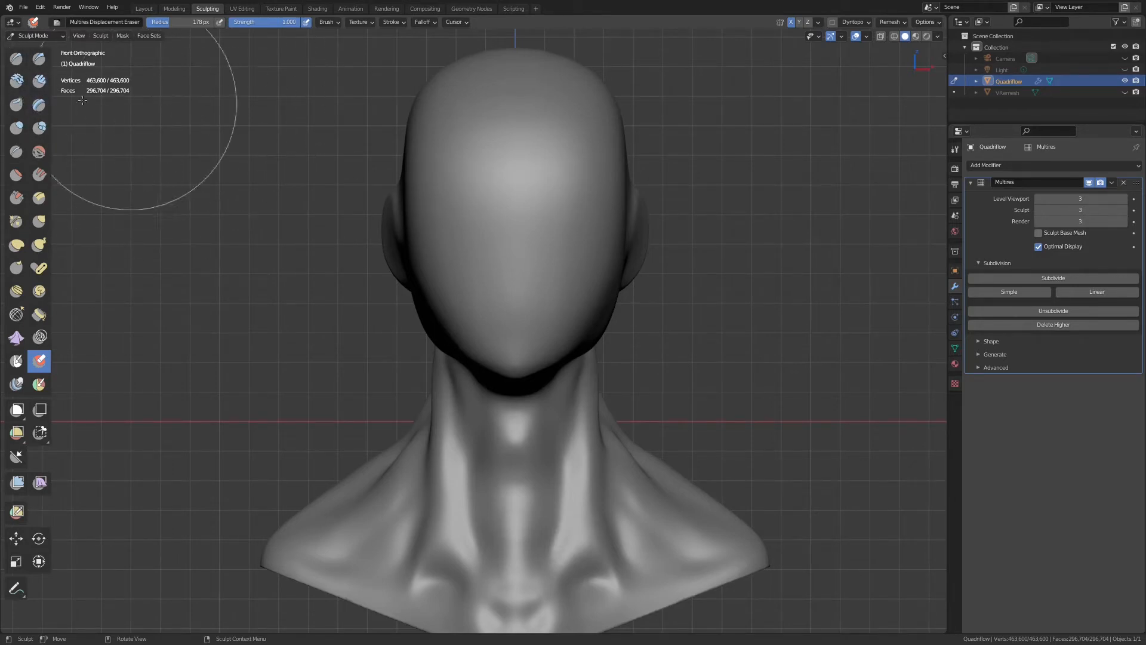
# Sculpt raised V-shaped brow and under-eye ridges on the face with the Draw brush at a 53 px radius.
pyautogui.click(16, 58)
pyautogui.press('f')
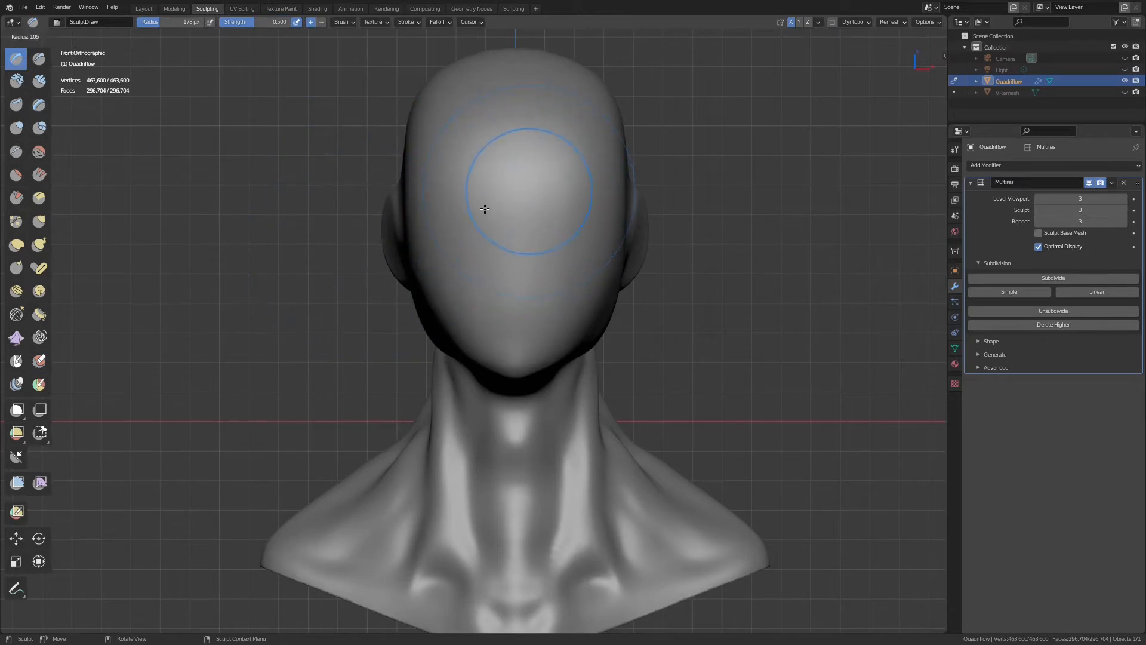
pyautogui.click(529, 179)
pyautogui.moveTo(530, 179)
pyautogui.mouseDown()
pyautogui.moveTo(552, 169)
pyautogui.moveTo(539, 205)
pyautogui.moveTo(567, 190)
pyautogui.mouseUp()
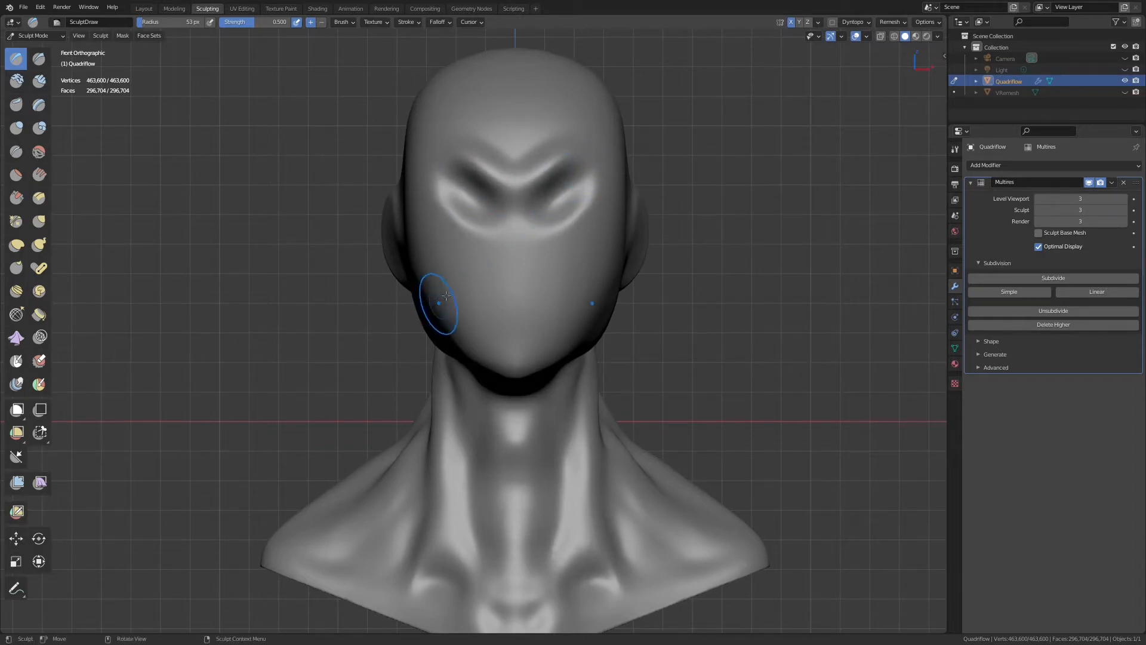
# Display the active brush settings, soften the brow ridges with the Smooth brush and pull the under-eye folds upward with Grab.
pyautogui.click(955, 148)
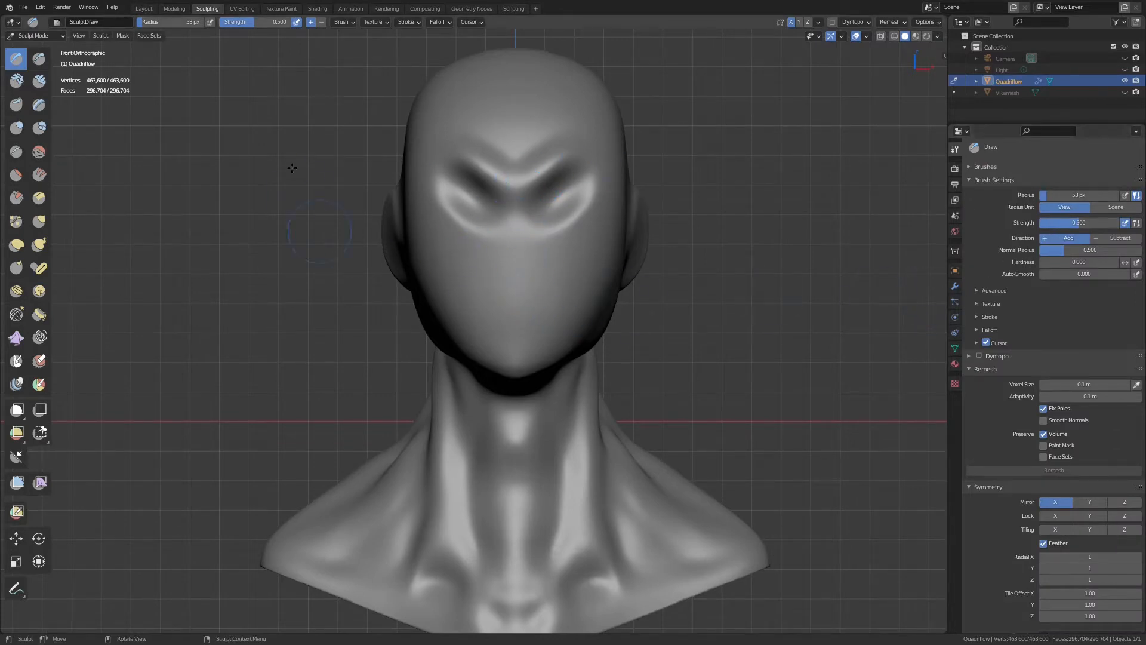
pyautogui.click(39, 153)
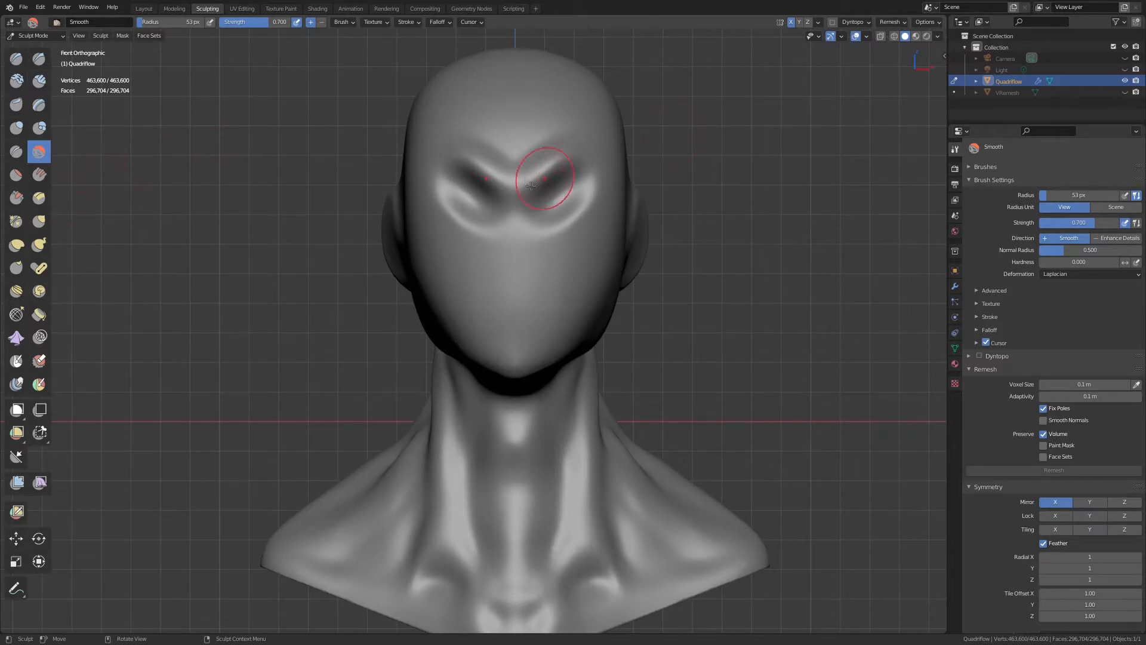
pyautogui.moveTo(537, 190)
pyautogui.mouseDown()
pyautogui.moveTo(543, 161)
pyautogui.moveTo(552, 157)
pyautogui.moveTo(549, 195)
pyautogui.moveTo(568, 171)
pyautogui.moveTo(557, 157)
pyautogui.moveTo(559, 194)
pyautogui.mouseUp()
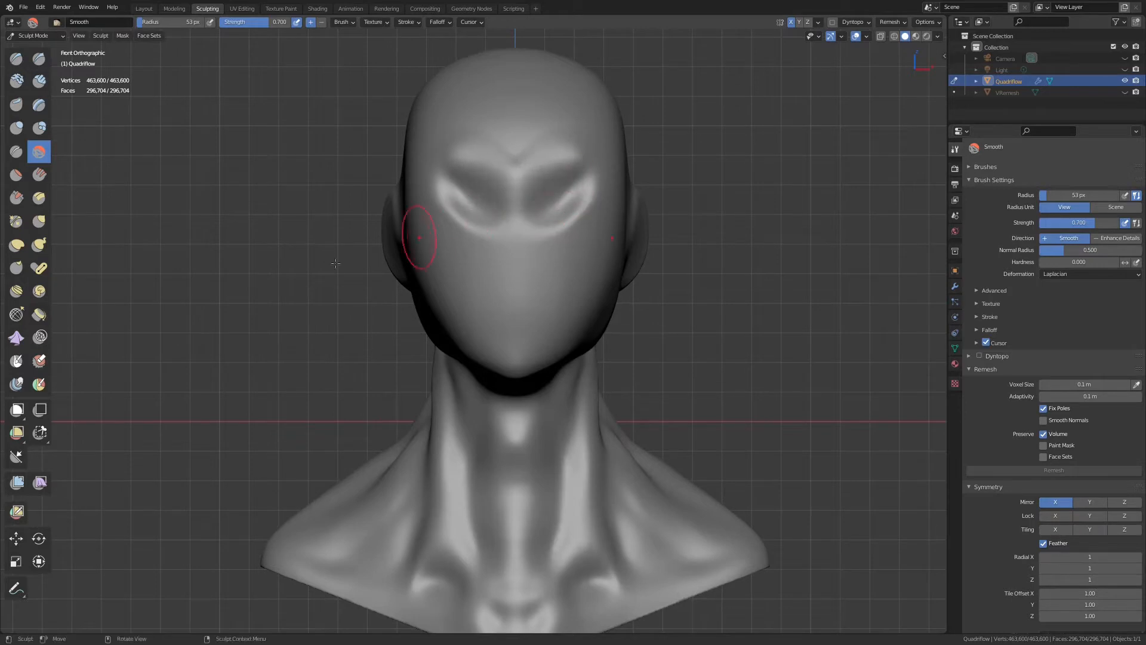
pyautogui.click(39, 220)
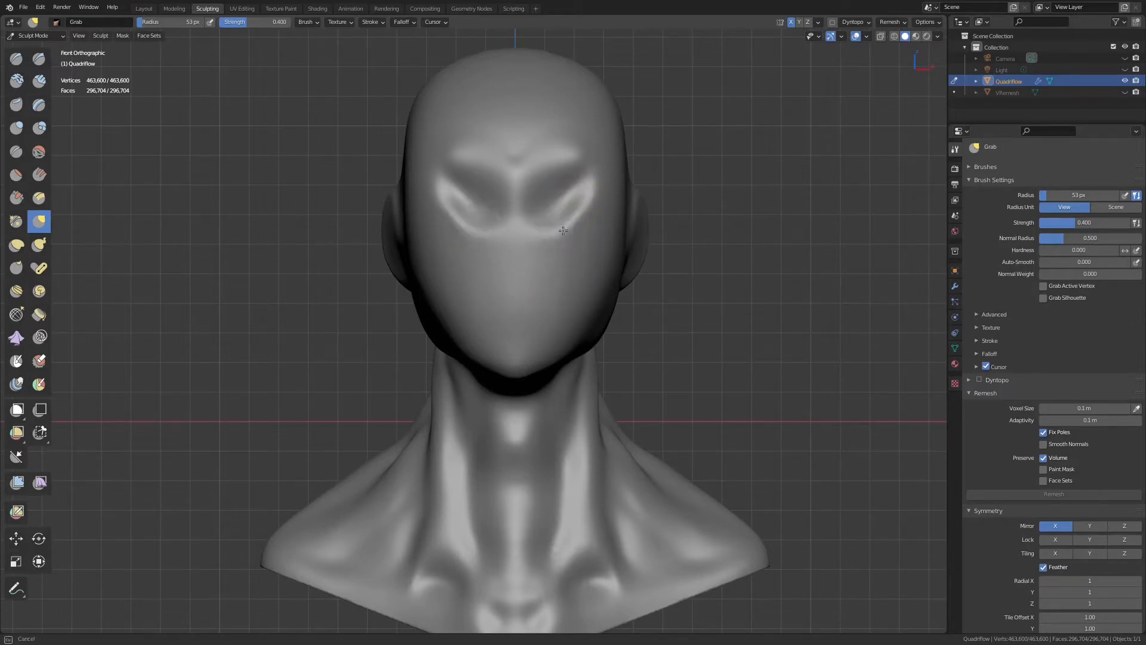
pyautogui.moveTo(571, 231); pyautogui.dragTo(570, 205)
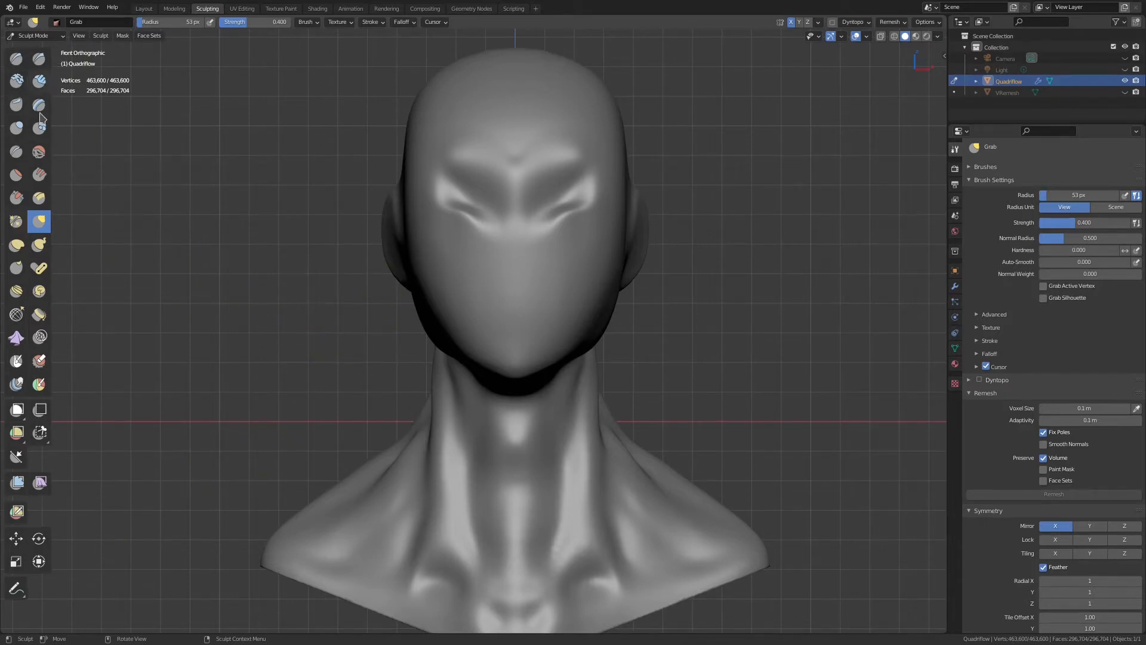
# For the Draw brush, collapse the Remesh and Symmetry settings and expand the Advanced and Texture settings.
pyautogui.click(16, 60)
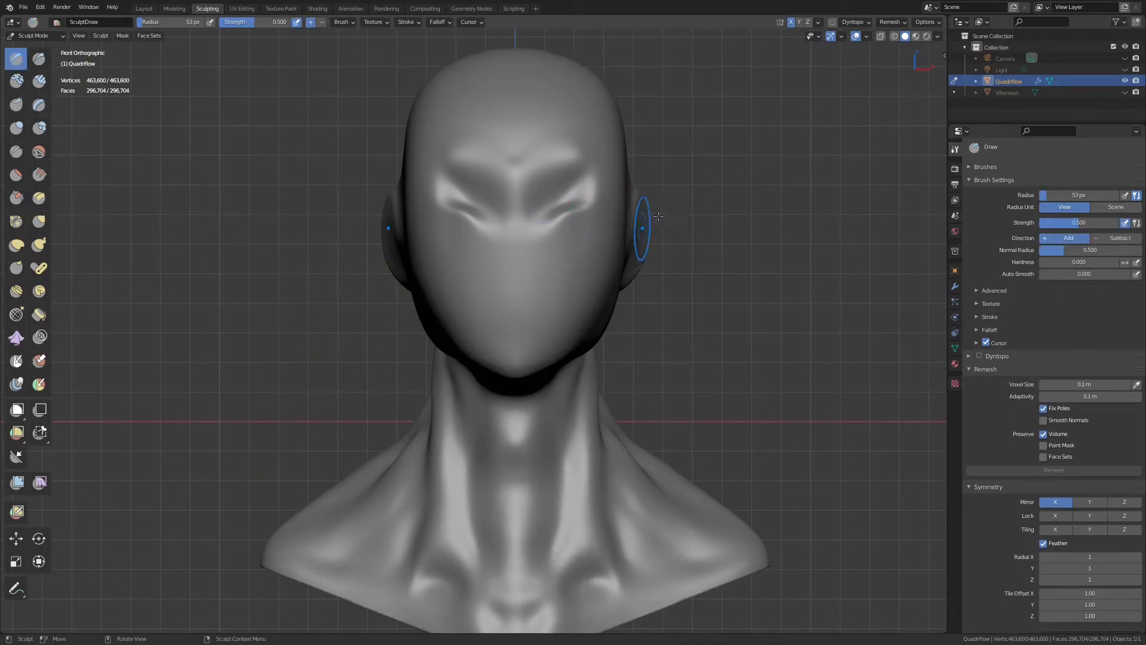
pyautogui.click(978, 369)
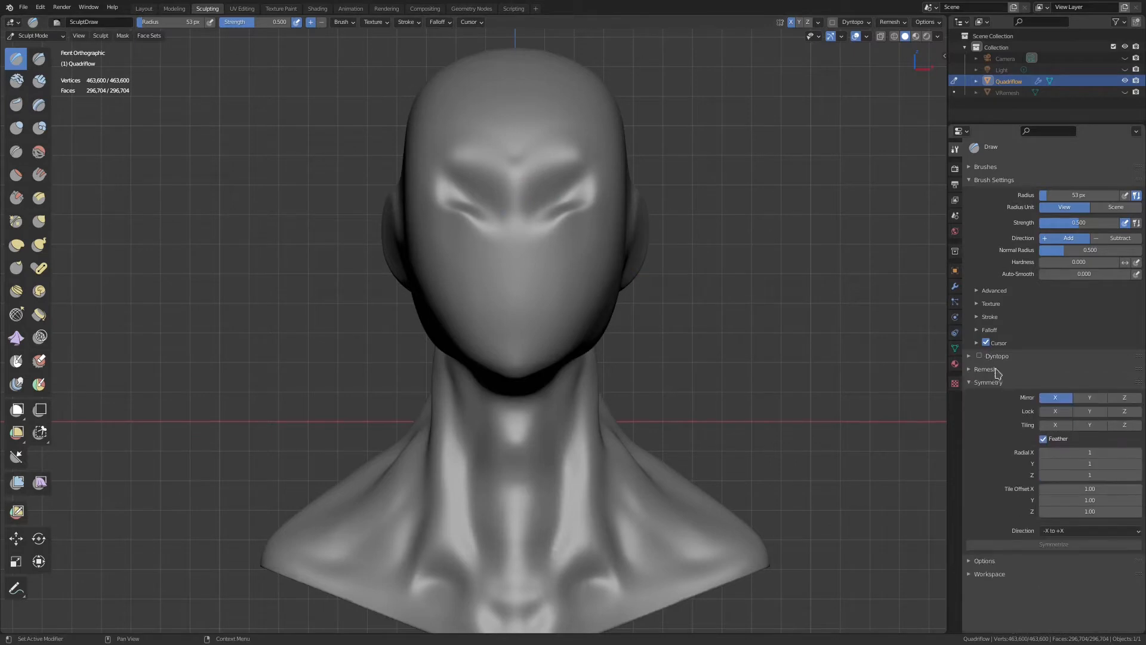
pyautogui.click(969, 384)
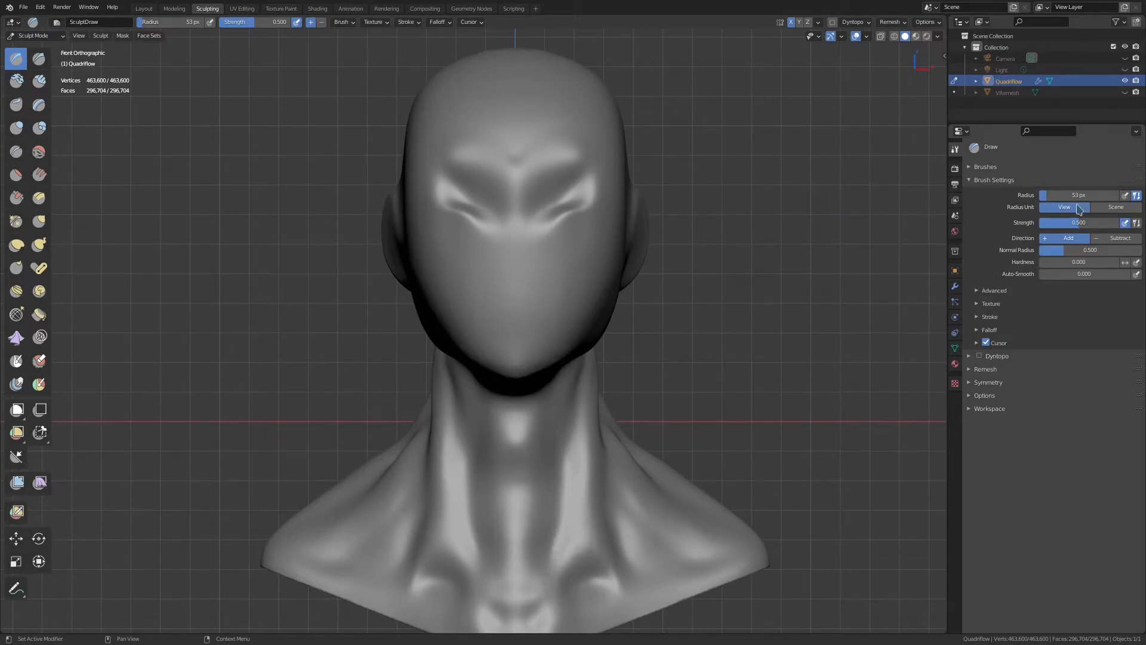
pyautogui.click(990, 291)
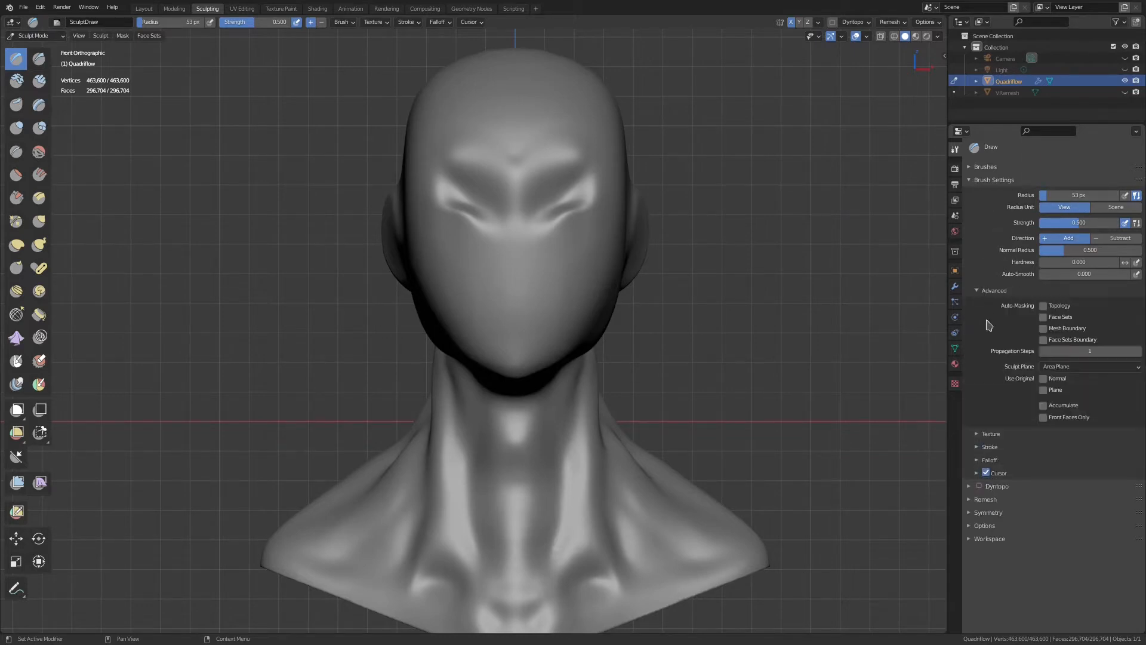
pyautogui.click(979, 434)
# Compare the settings of the Clay Strips, Layer, Crease, Smooth, Fill and Multi-plane Scrape brushes.
pyautogui.press('c')
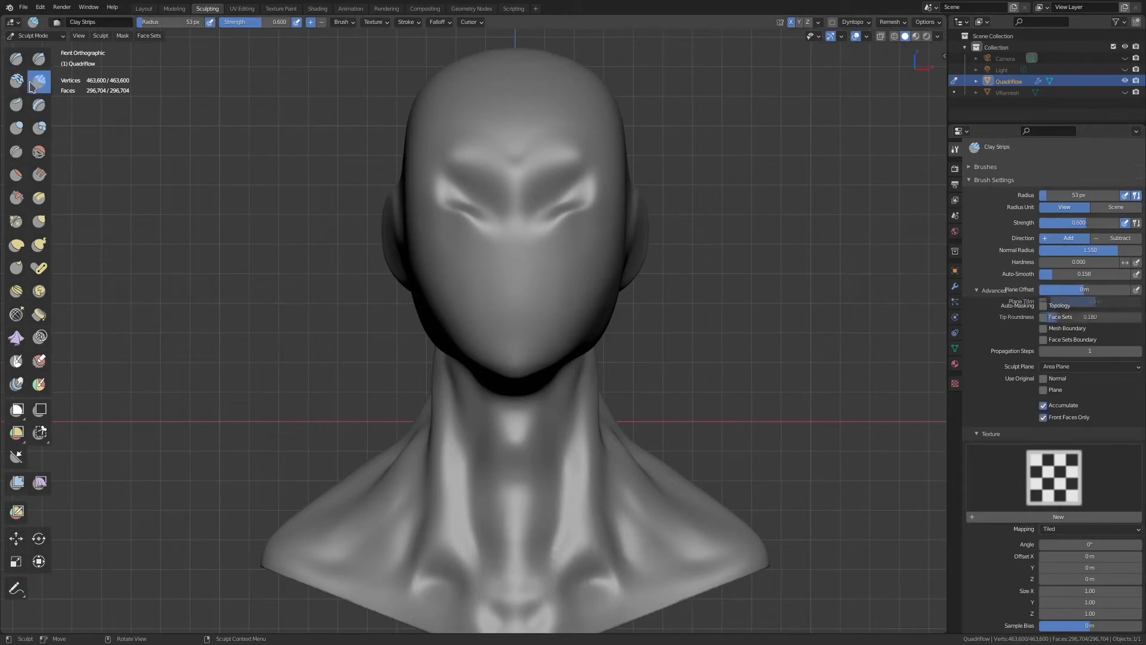
pyautogui.click(38, 113)
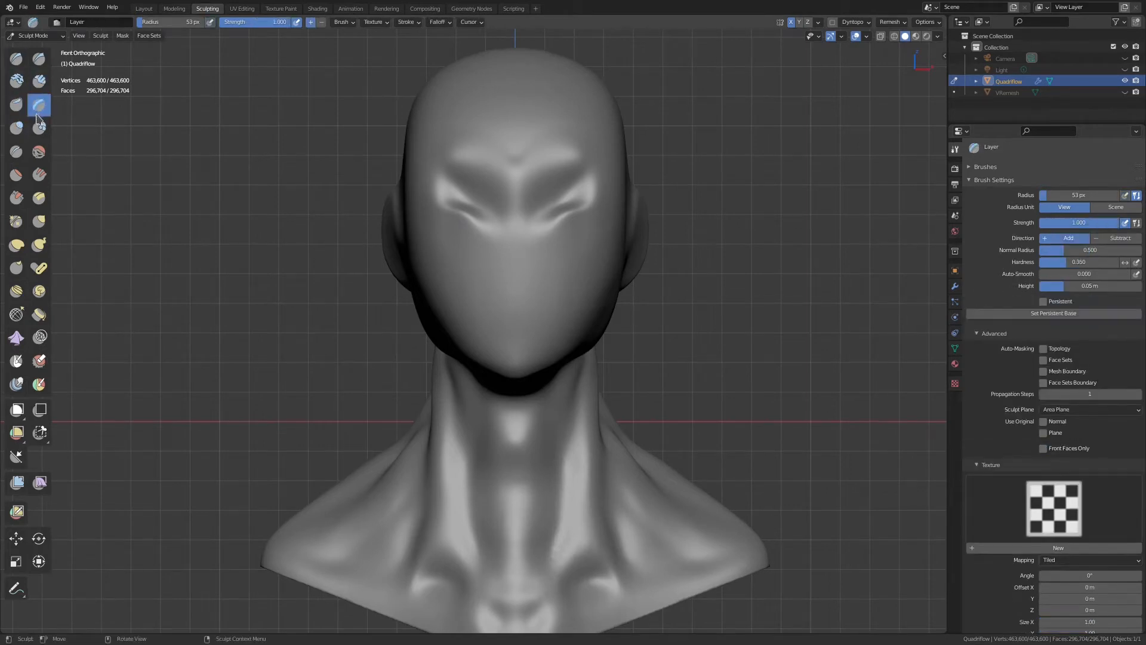
pyautogui.click(18, 150)
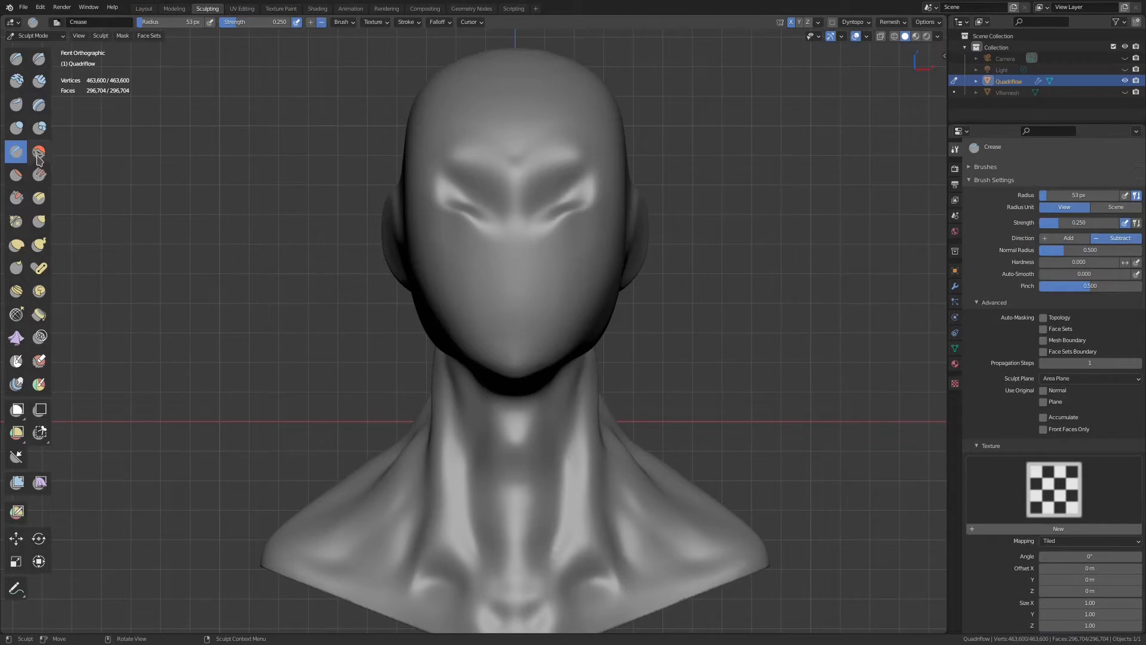
pyautogui.click(39, 155)
pyautogui.click(40, 179)
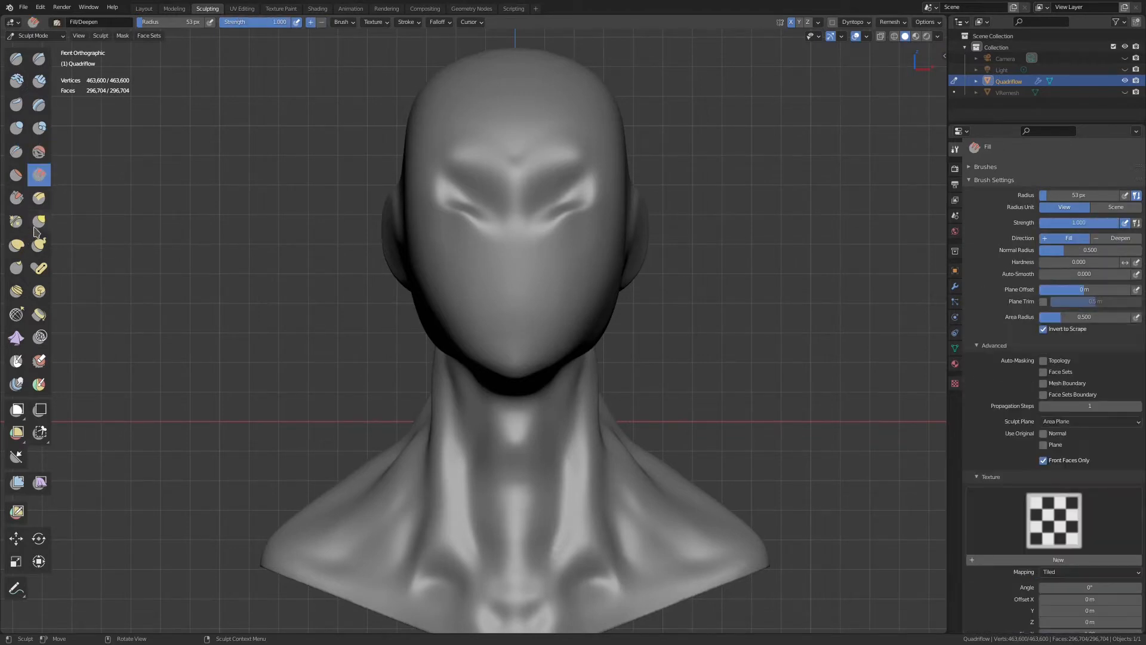
pyautogui.click(37, 206)
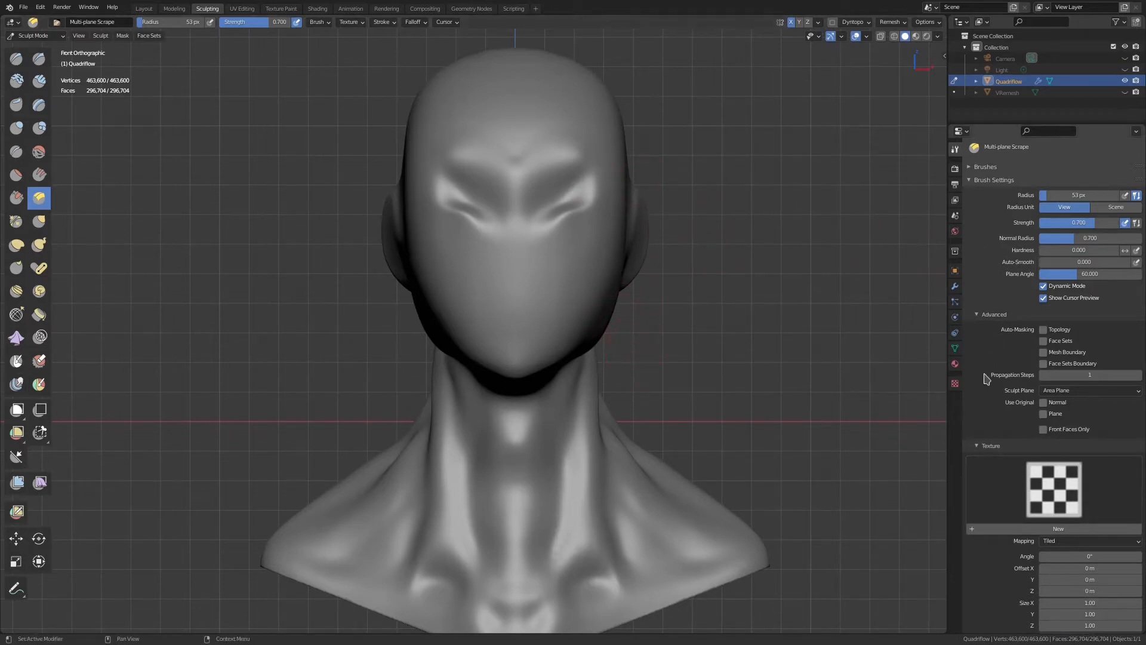
# Collapse the Advanced and Texture settings and review the options of the Cloth, Mask and Multires Displacement Smear brushes.
pyautogui.click(979, 314)
pyautogui.click(979, 328)
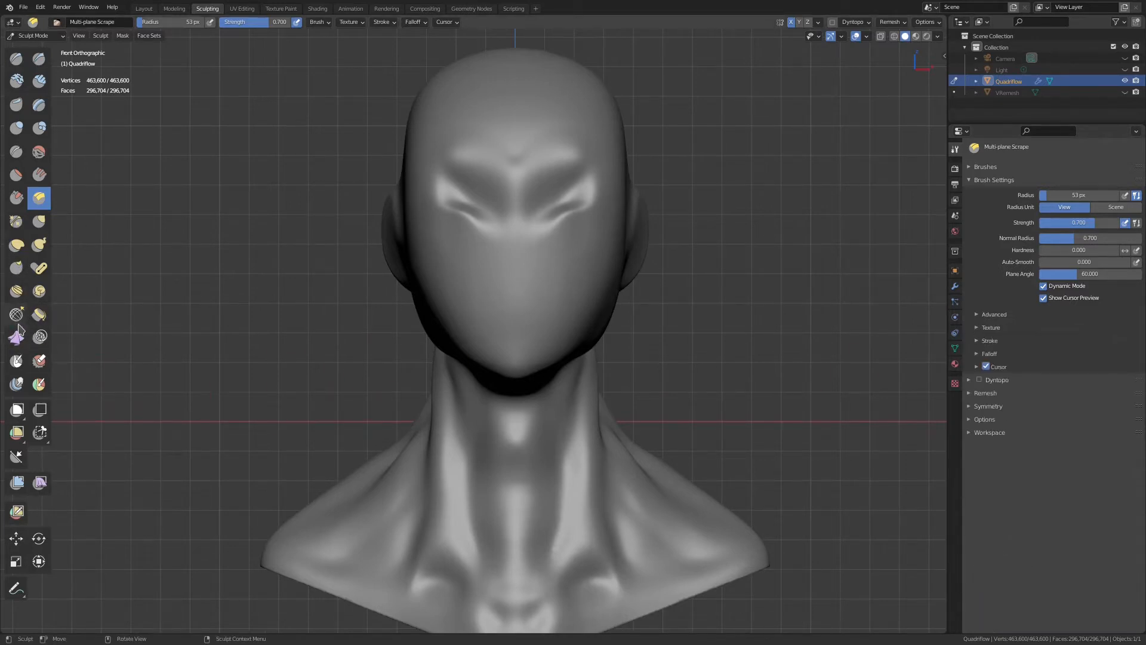
pyautogui.click(37, 318)
pyautogui.click(16, 337)
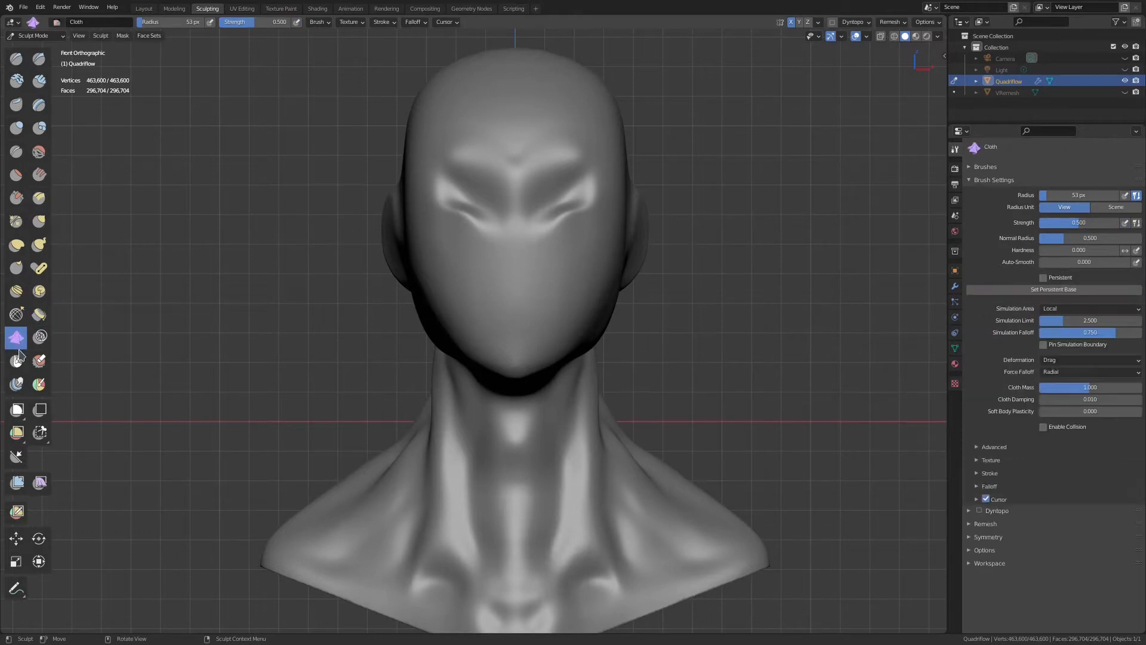
pyautogui.click(16, 361)
pyautogui.click(38, 361)
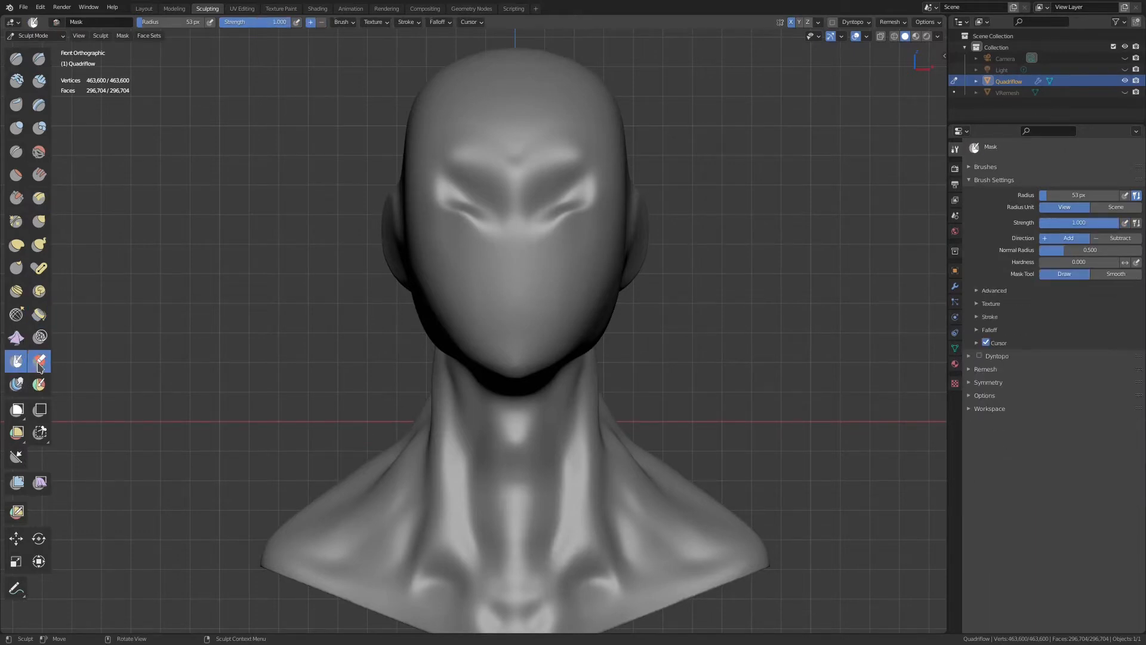
pyautogui.click(16, 385)
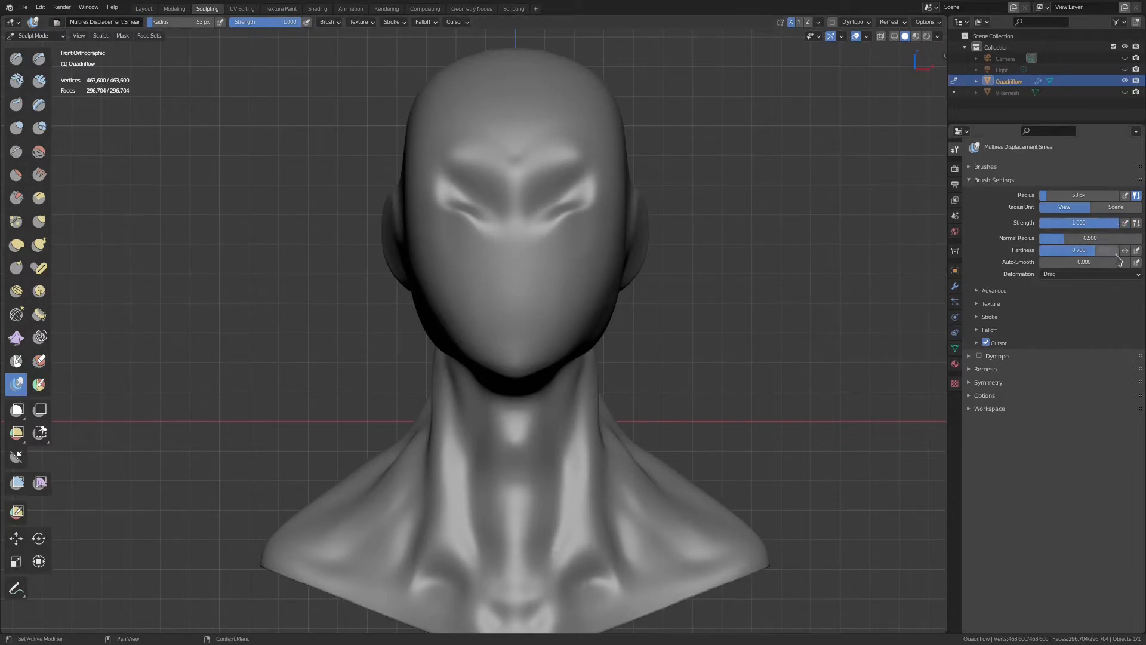
pyautogui.click(1124, 276)
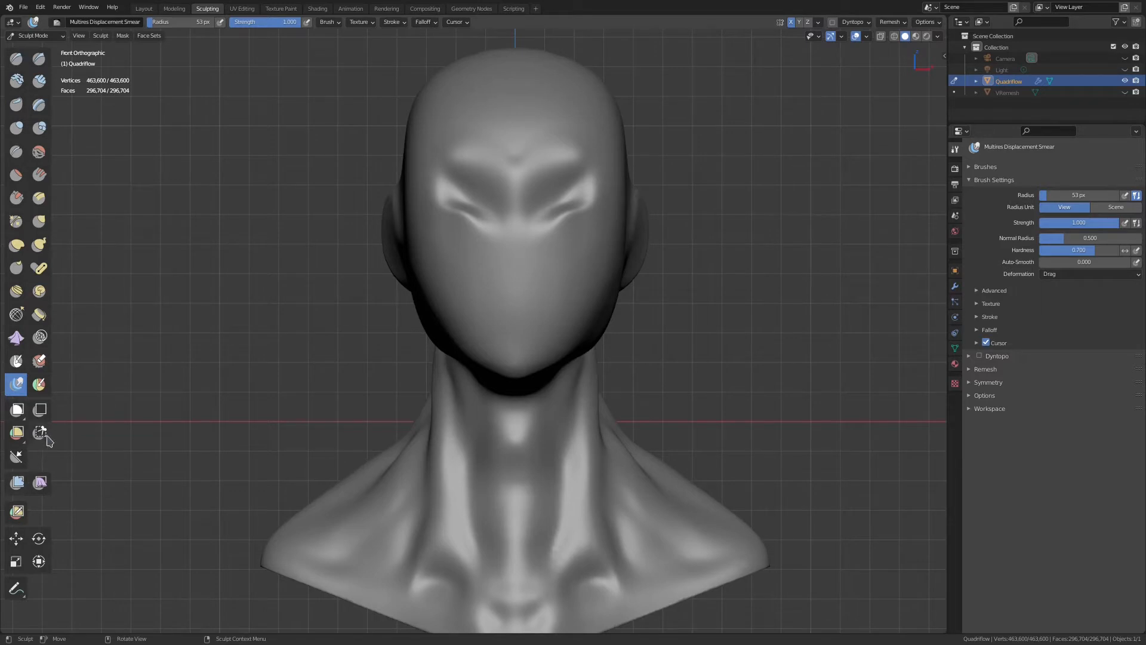
# Return to the Draw brush and bring the face into a close front view.
pyautogui.click(16, 59)
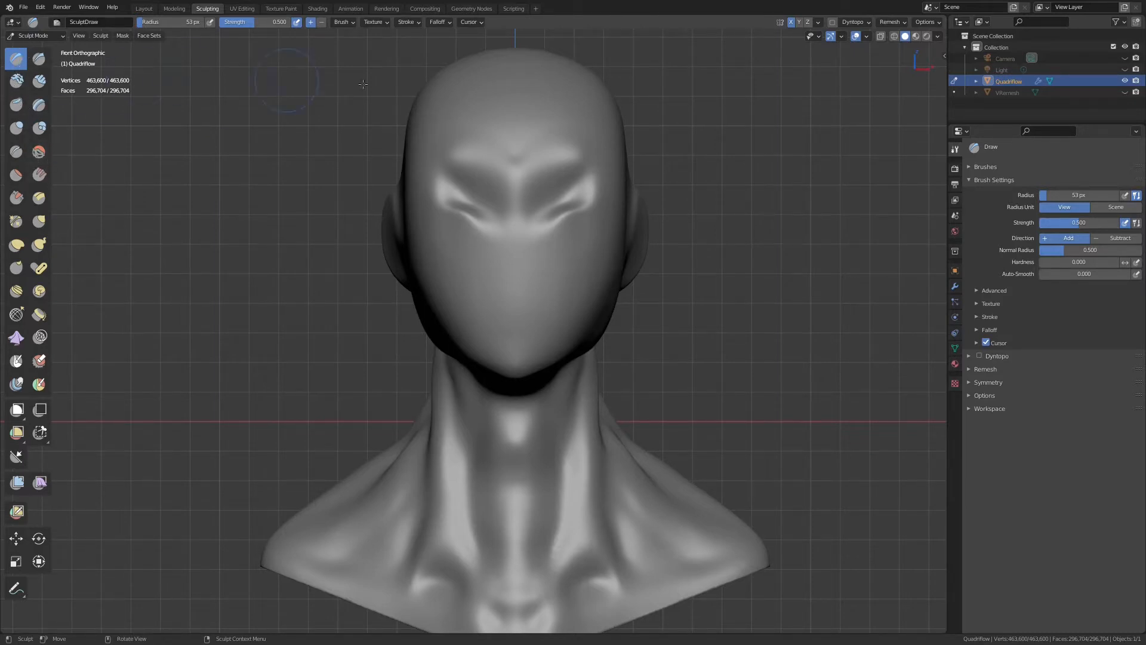
pyautogui.keyDown('ctrl'); pyautogui.moveTo(651, 218); pyautogui.dragTo(629, 236, button='middle'); pyautogui.keyUp('ctrl')
pyautogui.keyDown('shift'); pyautogui.moveTo(588, 191); pyautogui.dragTo(609, 196, button='middle'); pyautogui.keyUp('shift')
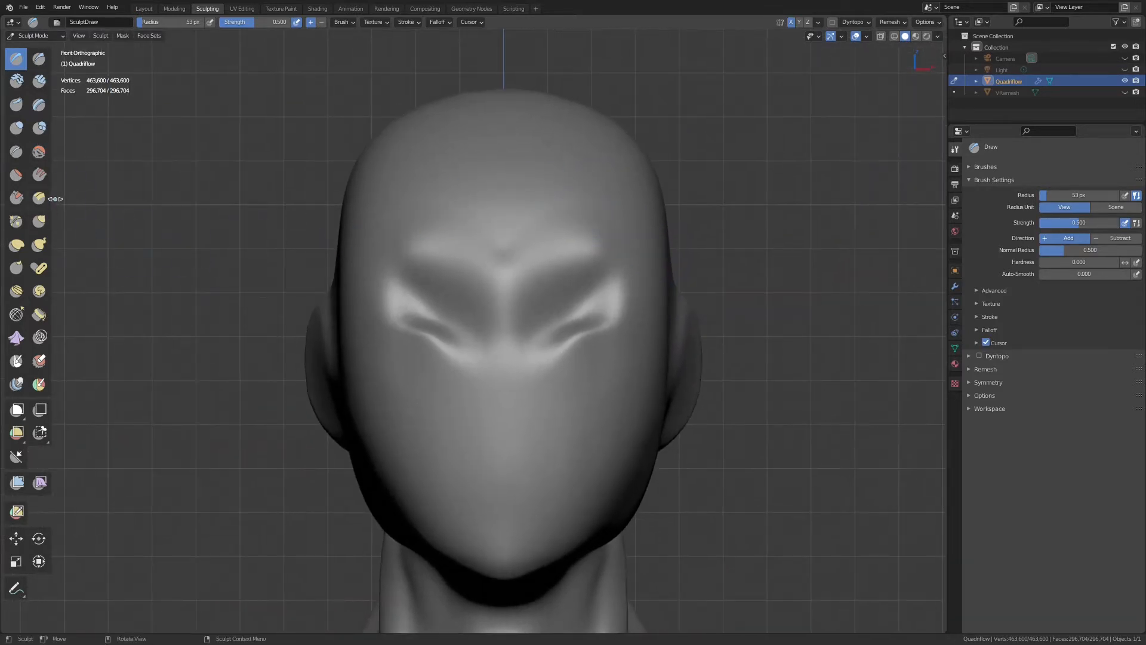
# Widen the brush list so every brush shows its name, and enlarge the entries for reading.
pyautogui.moveTo(56, 198); pyautogui.dragTo(185, 206)
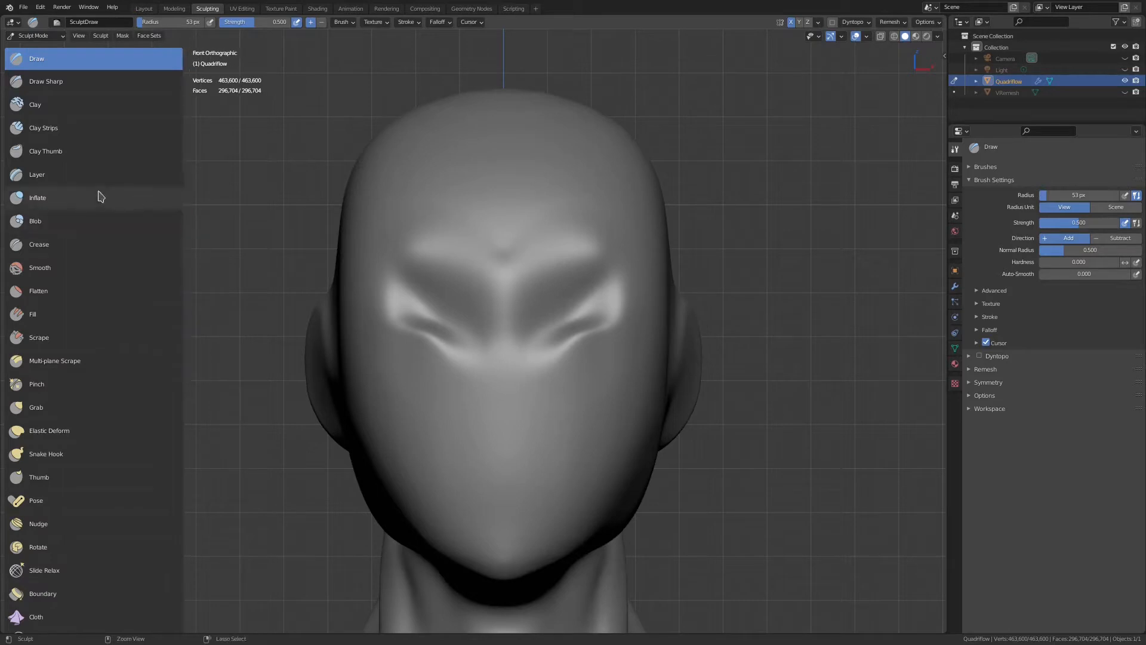
pyautogui.moveTo(97, 191)
pyautogui.mouseDown(button='middle')
pyautogui.moveTo(104, 77)
pyautogui.moveTo(132, 357)
pyautogui.mouseUp(button='middle')
pyautogui.moveTo(113, 266); pyautogui.dragTo(110, 237, button='middle')
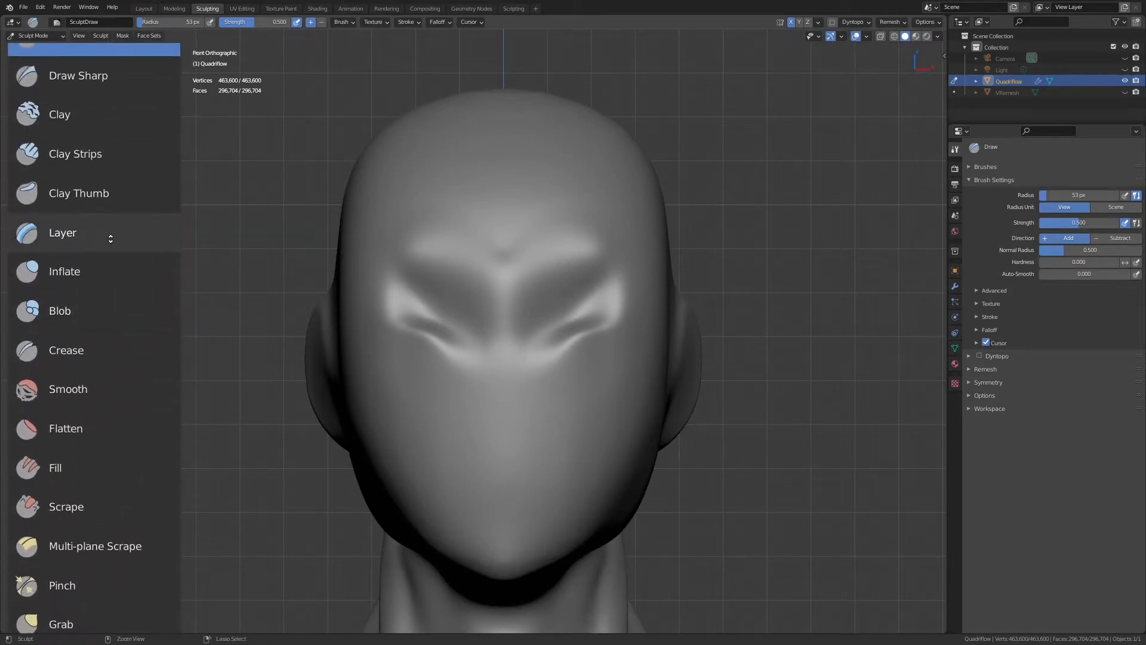
# Set the Draw brush radius to 110 px and build up the brow of the face.
pyautogui.moveTo(83, 108); pyautogui.dragTo(97, 198, button='middle')
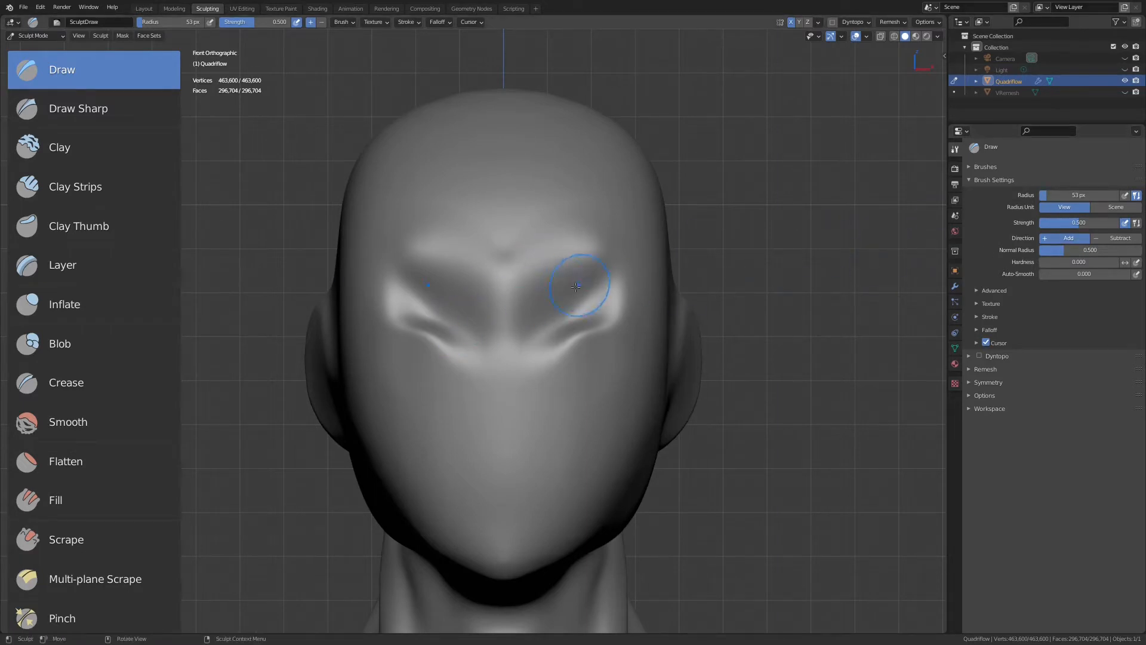
pyautogui.press('f')
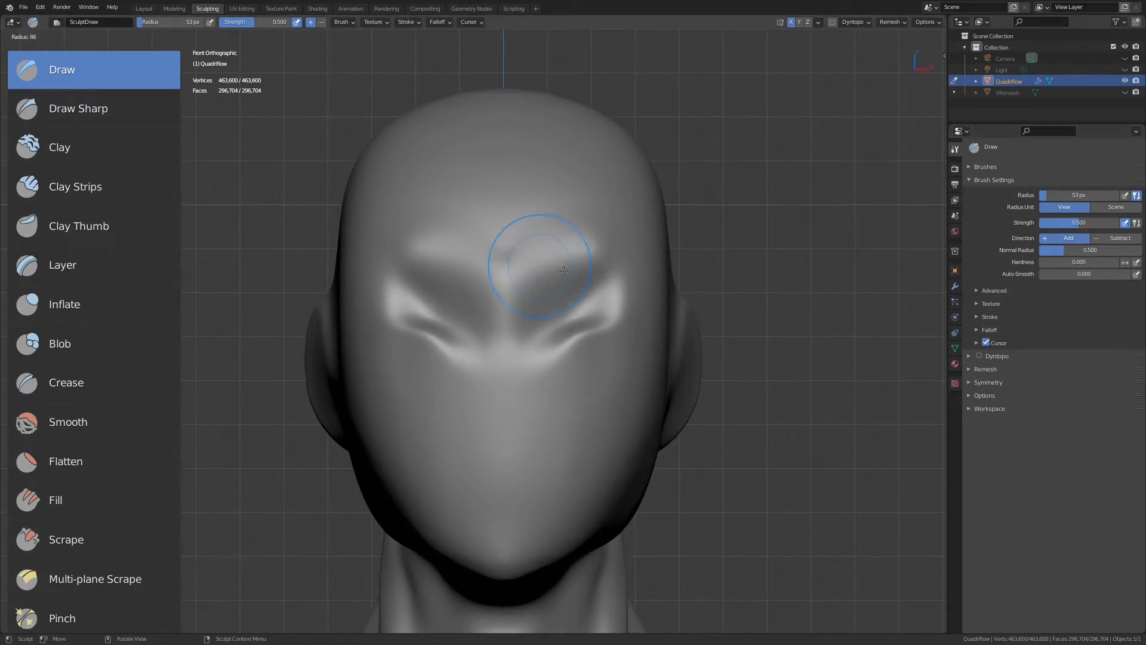
pyautogui.click(575, 291)
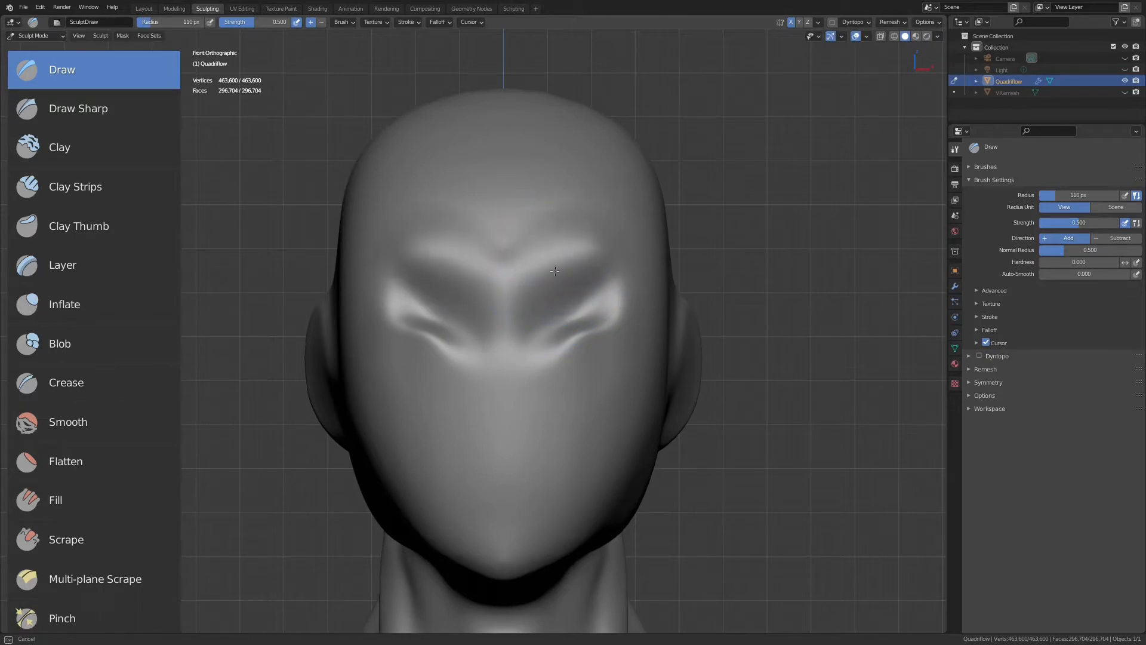
# Reduce the Draw brush radius to 41 px and sculpt a diagonal ridge from beneath the eye to the face's centre.
pyautogui.scroll(2, 573, 307)
pyautogui.scroll(1, 572, 308)
pyautogui.press('f')
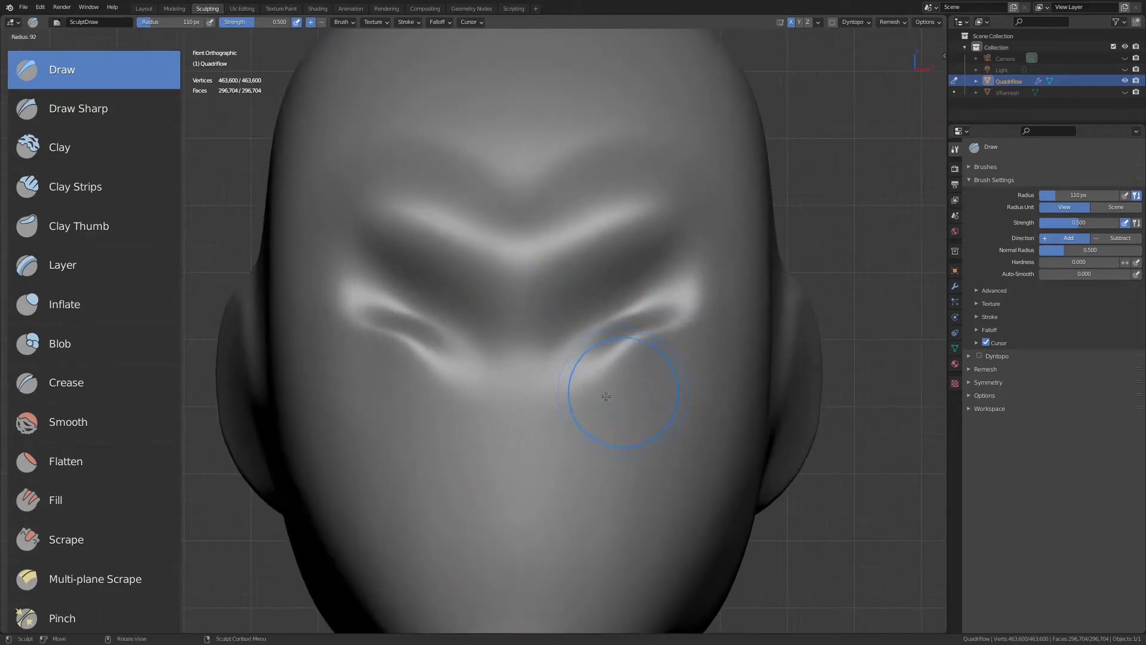
pyautogui.click(583, 409)
pyautogui.moveTo(583, 410)
pyautogui.mouseDown()
pyautogui.moveTo(710, 338)
pyautogui.moveTo(529, 431)
pyautogui.mouseUp()
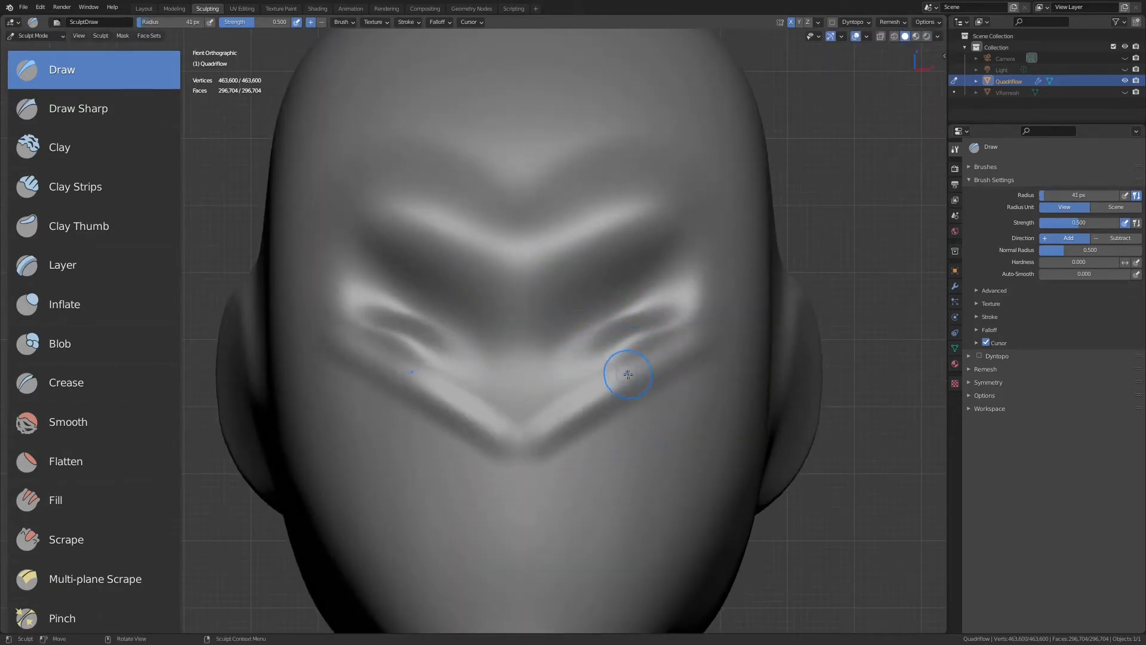
# Adjust the brush's texture angle and set its strength to 0.144.
pyautogui.hotkey('ctrl', 'f')
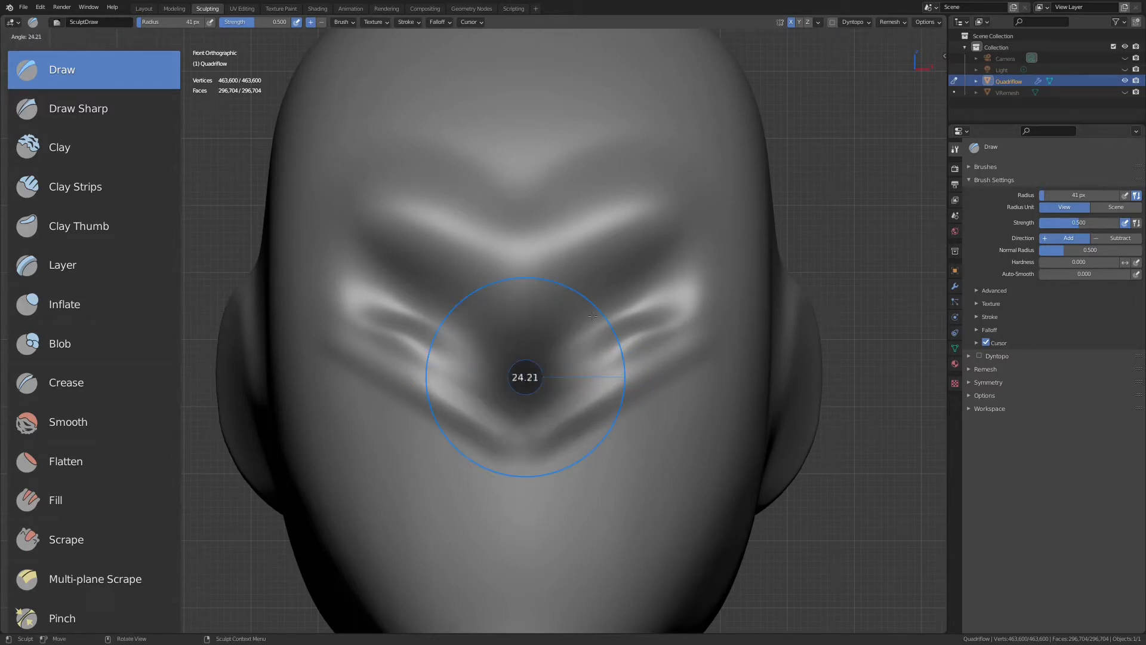
pyautogui.click(559, 319)
pyautogui.hotkey('shift', 'f')
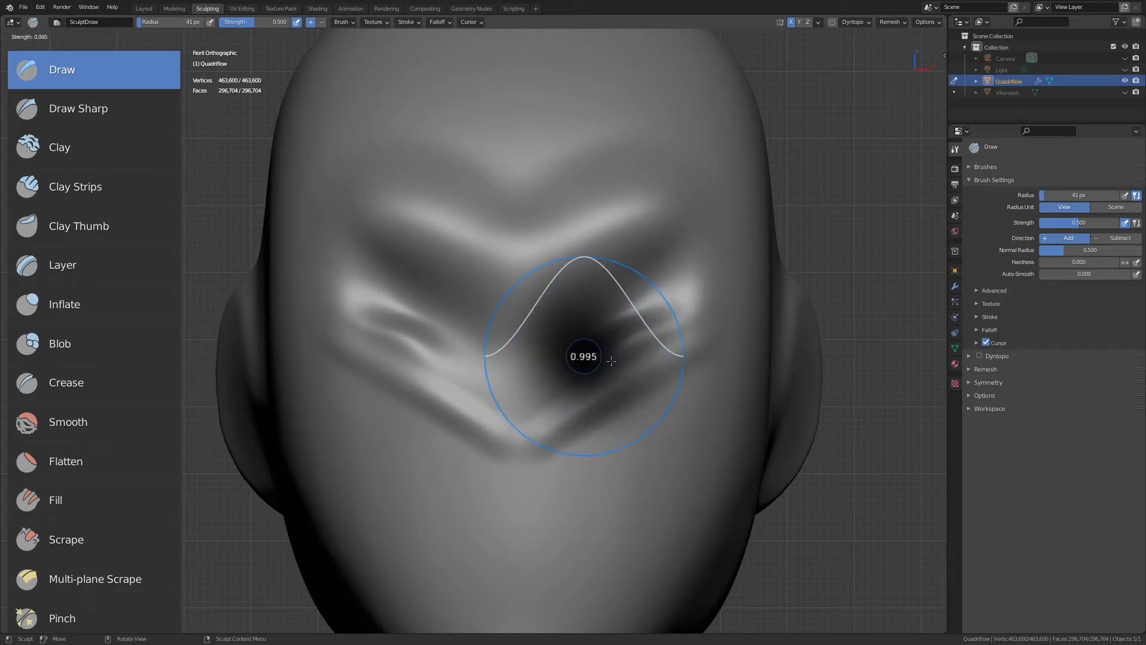
pyautogui.click(554, 364)
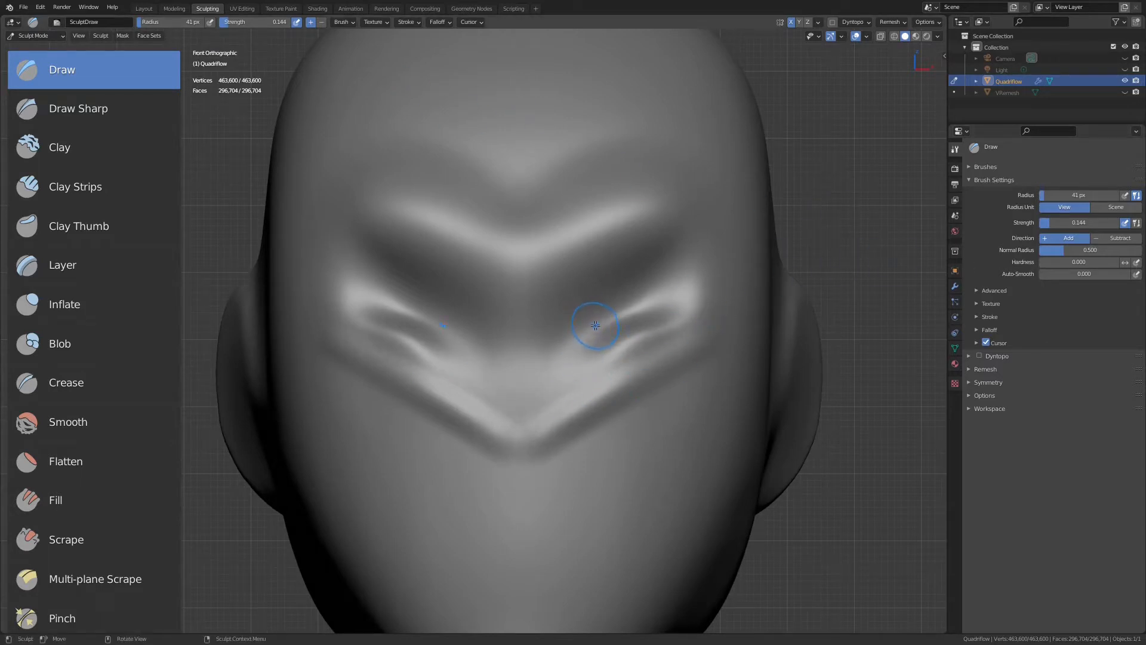
# Set the brush strength to 0.624 and reinforce the diagonal ridge beneath the eyes with two more strokes.
pyautogui.hotkey('shift', 'f')
pyautogui.click(549, 327)
pyautogui.moveTo(585, 400); pyautogui.dragTo(699, 339)
pyautogui.moveTo(522, 448); pyautogui.dragTo(705, 346)
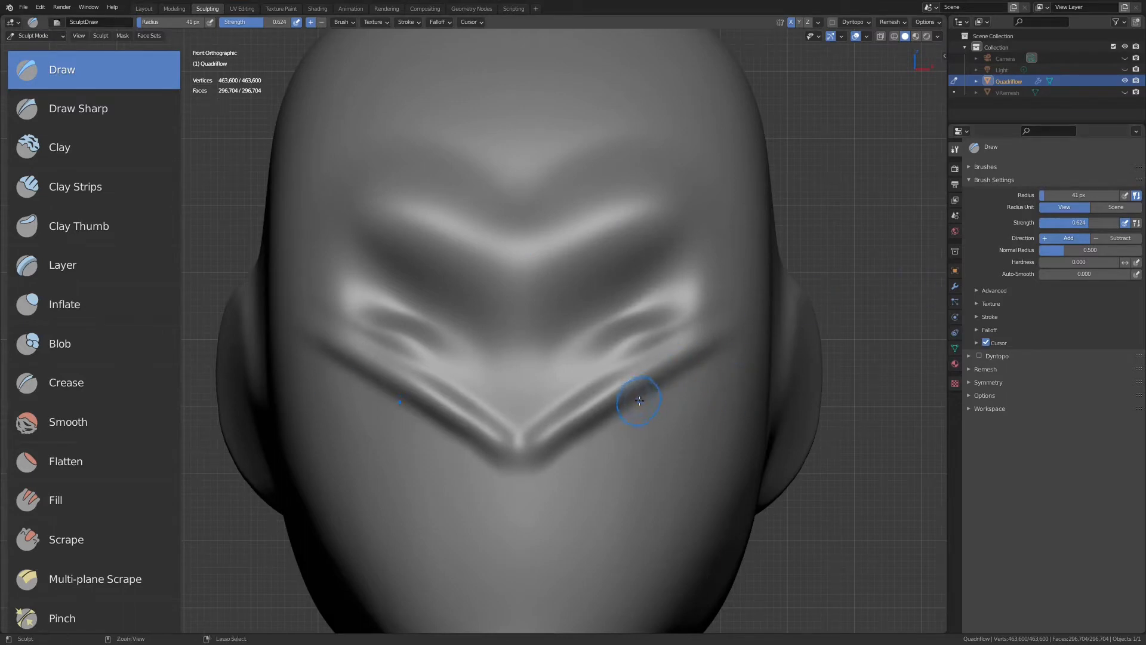
# Set the brush's texture angle to 49.1° and expand the brush's Texture settings.
pyautogui.hotkey('ctrl', 'f')
pyautogui.click(685, 363)
pyautogui.click(979, 305)
pyautogui.click(1034, 344)
pyautogui.press('Escape')
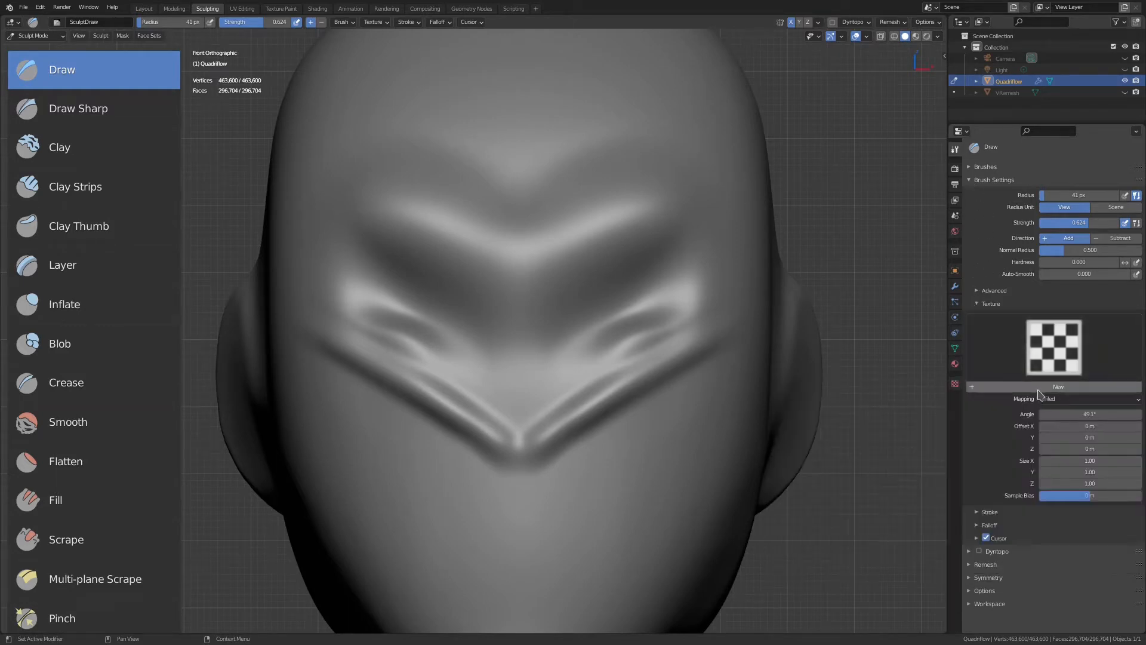
# Add a new texture to the Draw brush, make it the Wood type, and return to the brush settings.
pyautogui.click(1039, 388)
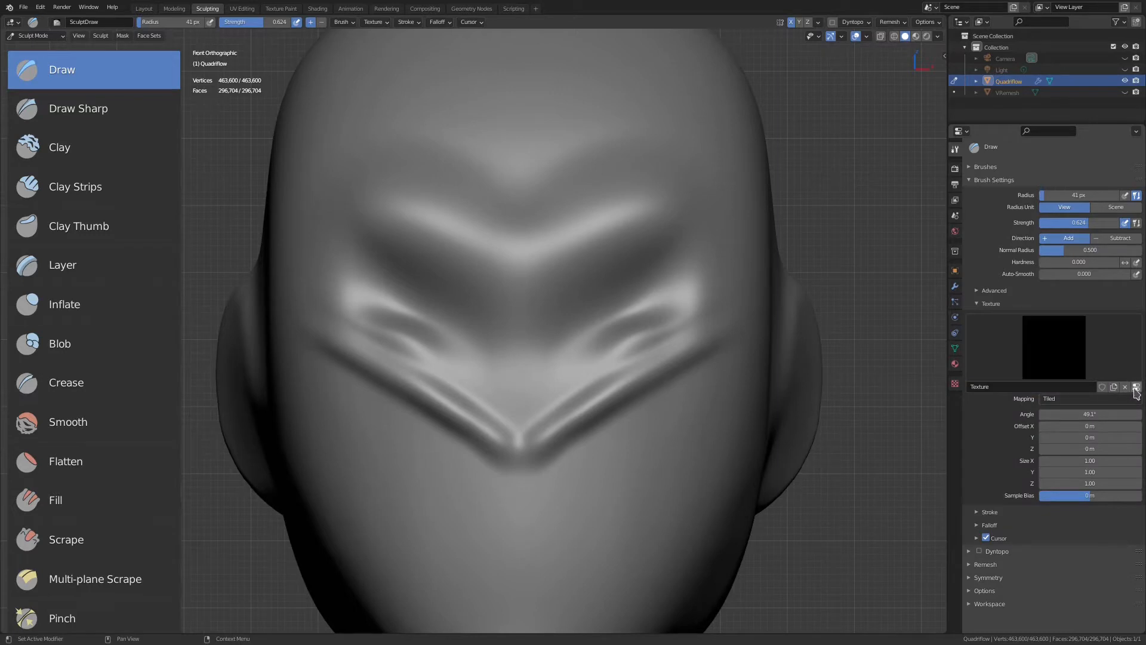
pyautogui.click(1135, 387)
pyautogui.click(1060, 197)
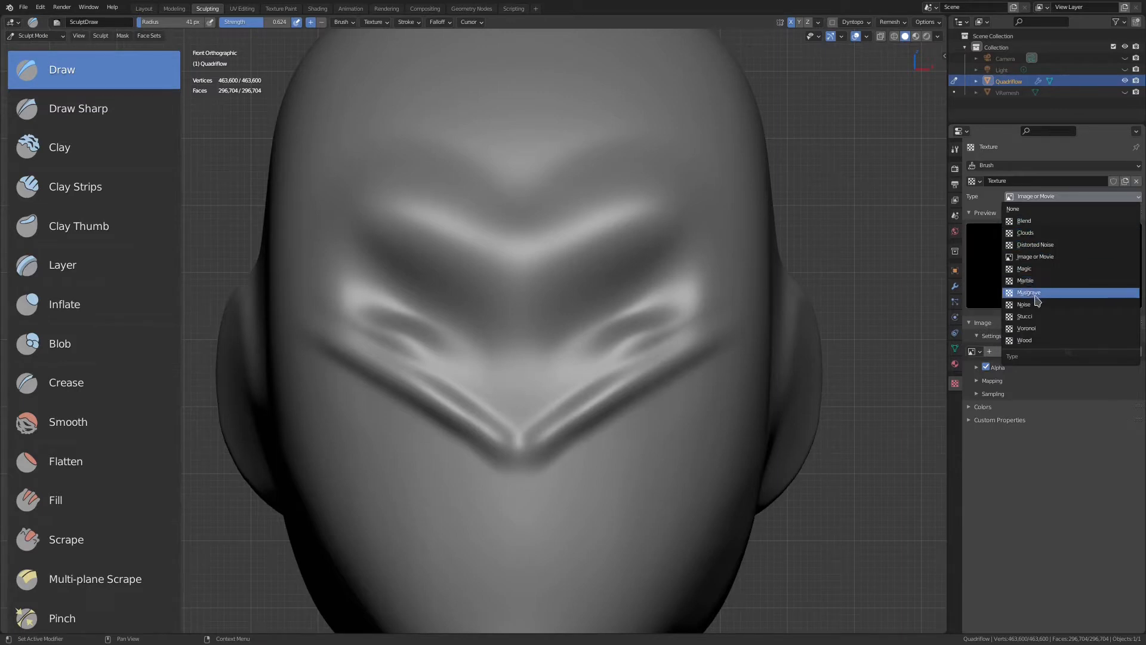
pyautogui.click(1035, 345)
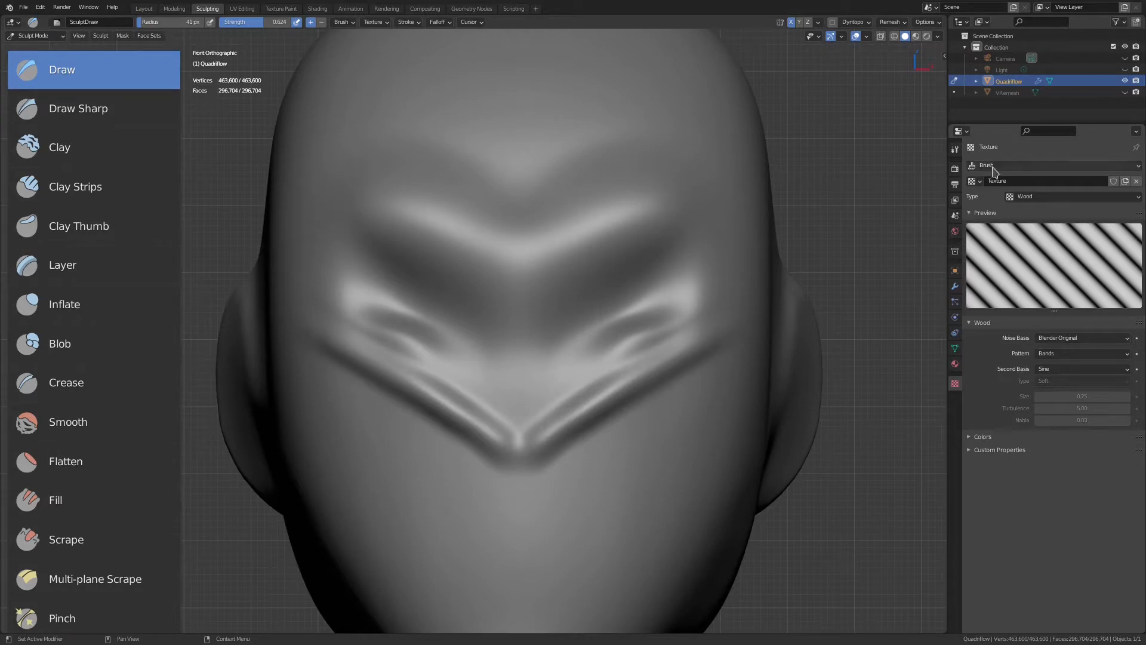
pyautogui.click(955, 149)
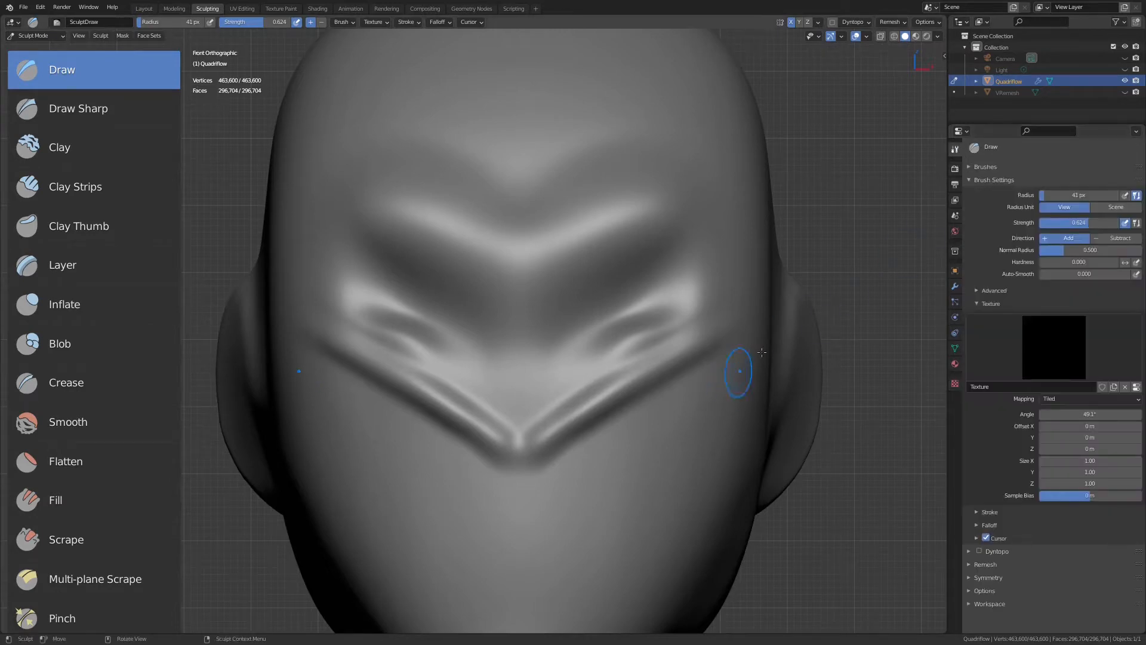
pyautogui.click(1036, 354)
pyautogui.click(814, 420)
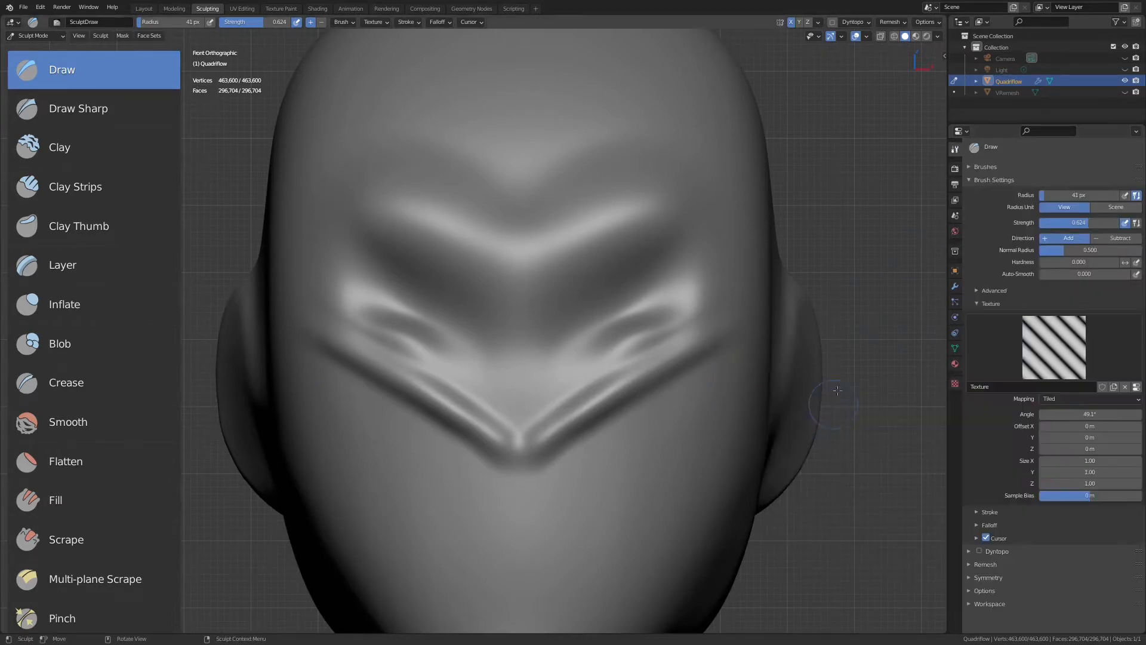
# Set the brush radius to 199 px and the texture angle to 314°, and sculpt vertical stripes down the cheeks.
pyautogui.press('f')
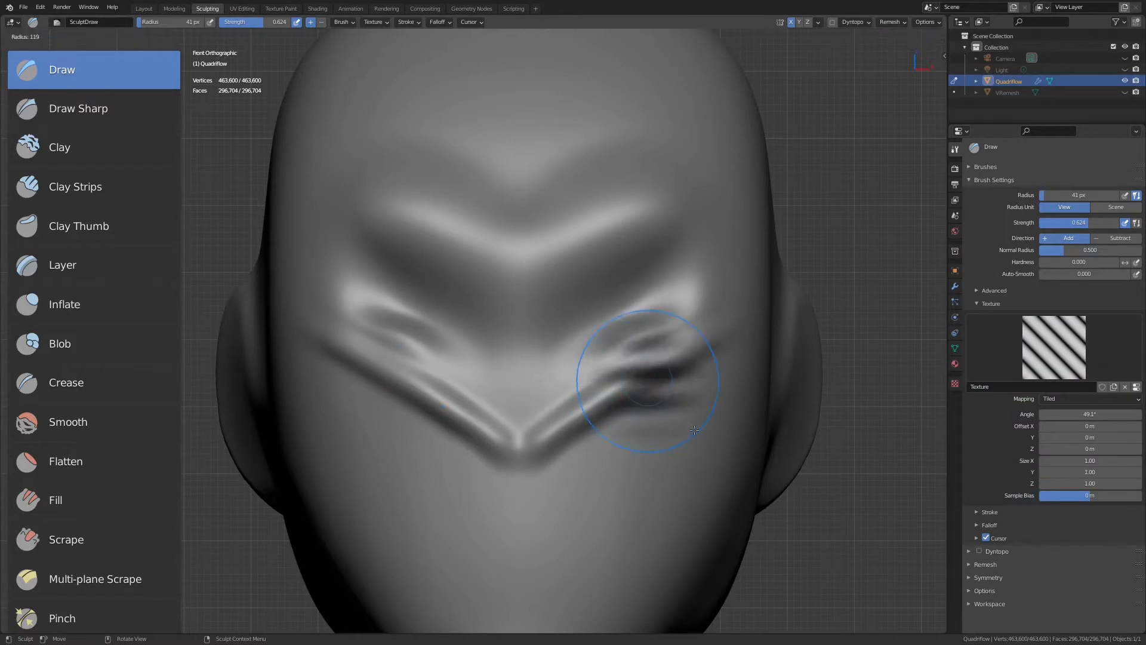
pyautogui.click(743, 484)
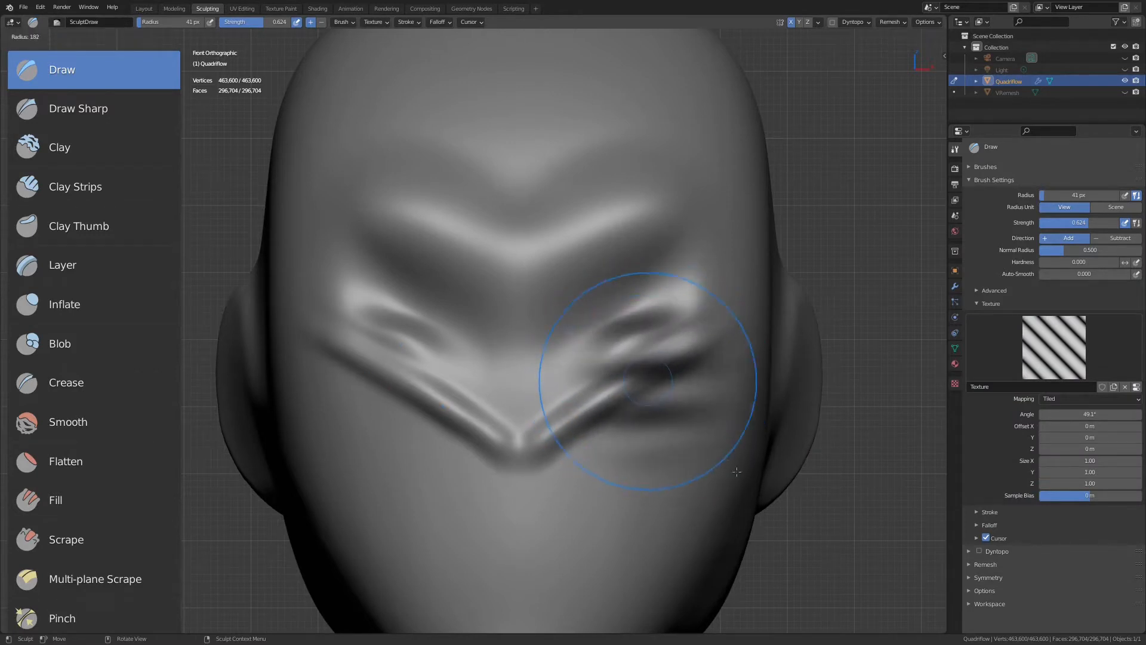
pyautogui.keyDown('shift'); pyautogui.moveTo(694, 396); pyautogui.dragTo(671, 277, button='middle'); pyautogui.keyUp('shift')
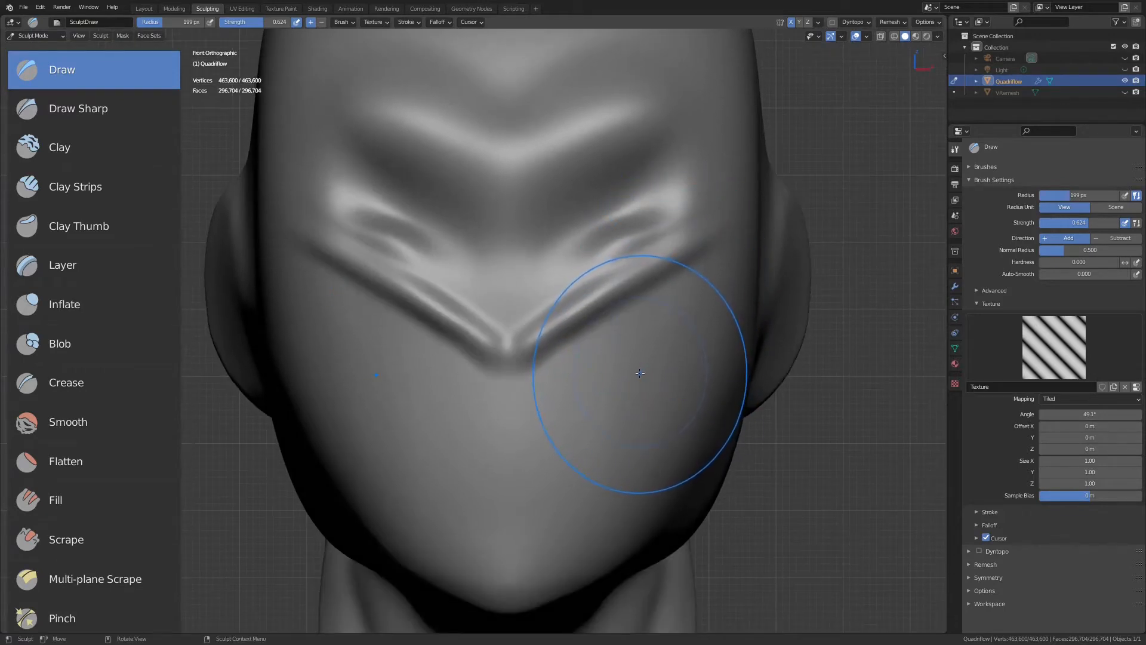
pyautogui.hotkey('ctrl', 'f')
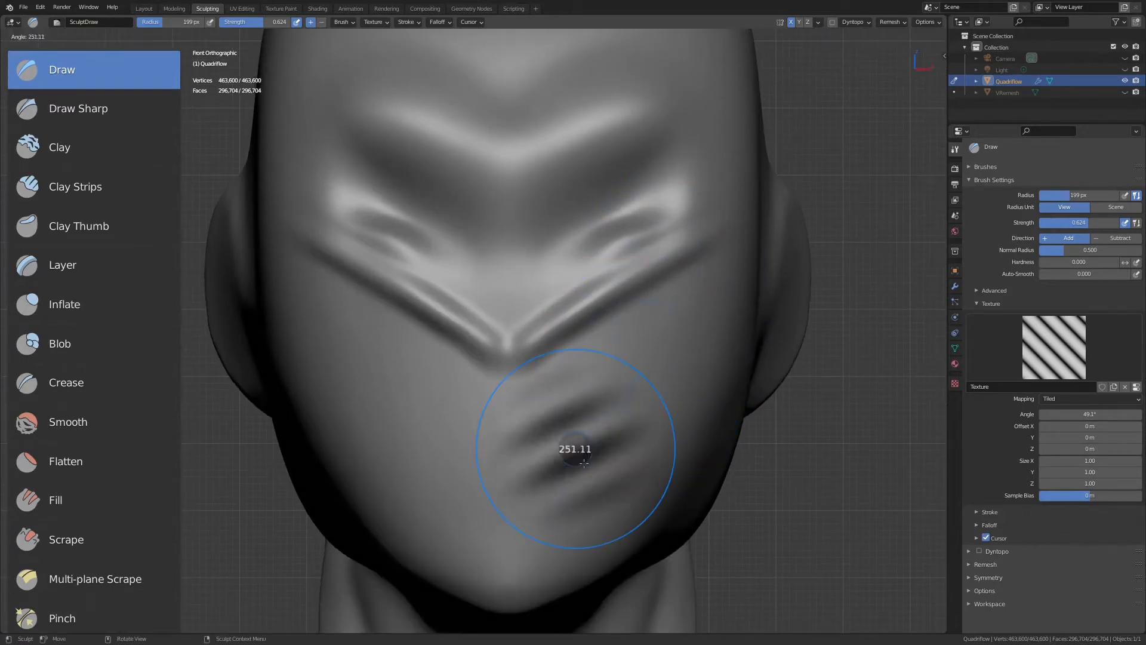
pyautogui.click(595, 469)
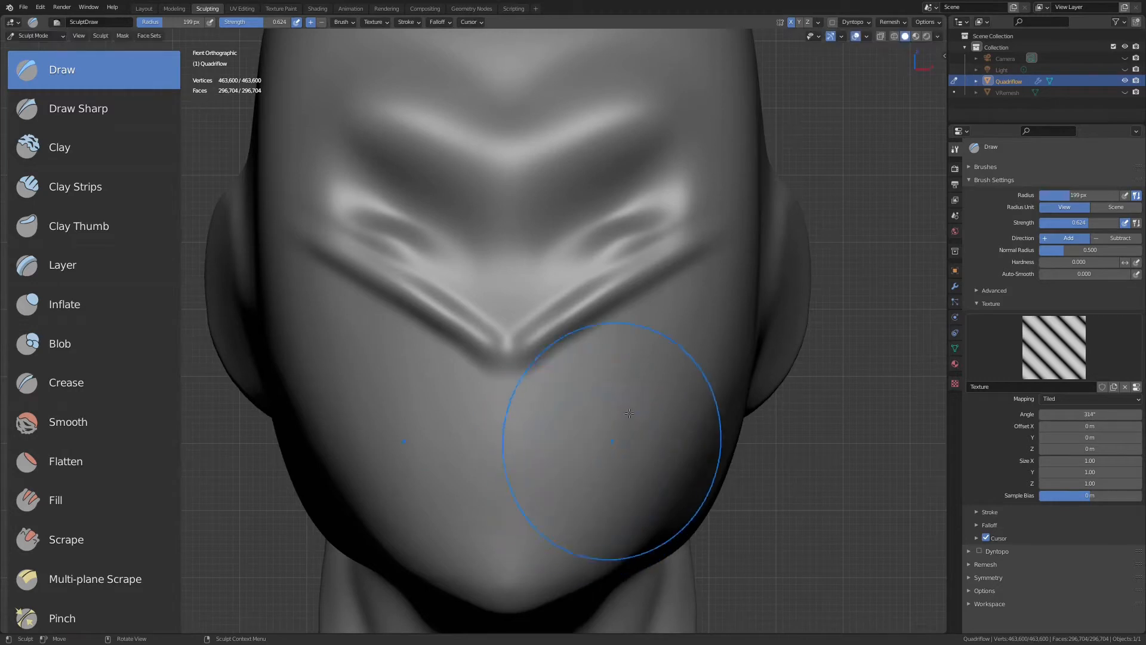
pyautogui.moveTo(619, 376); pyautogui.dragTo(619, 447)
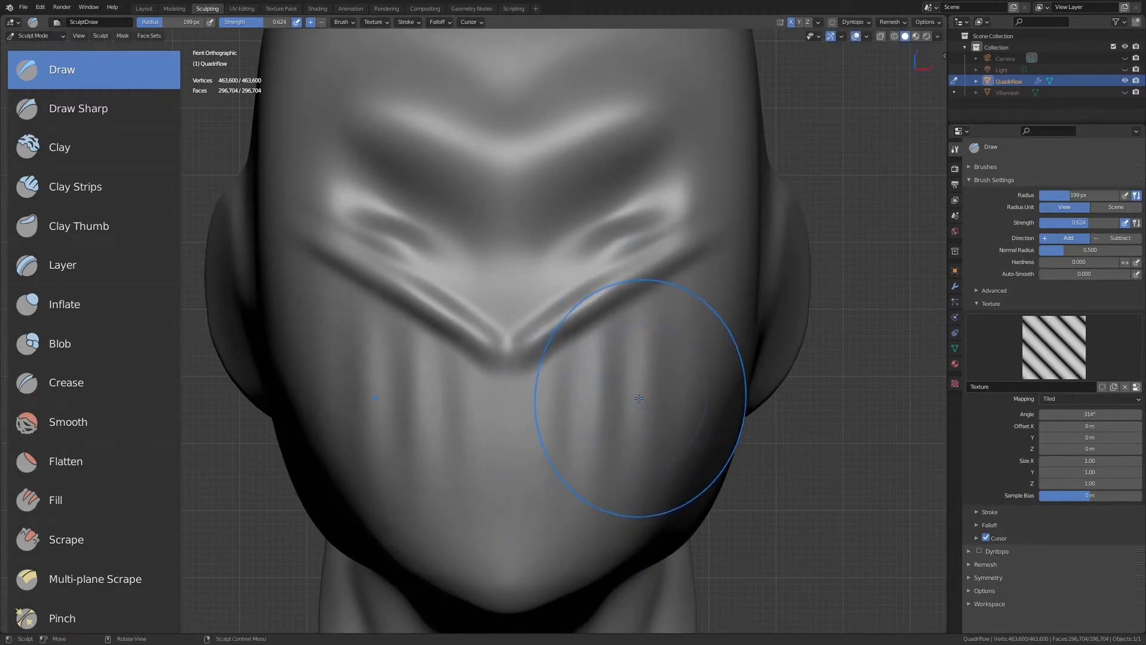
# Set the texture angle to 36.9° and sculpt horizontal stripes across the vertical ones on the lower face.
pyautogui.hotkey('ctrl', 'f')
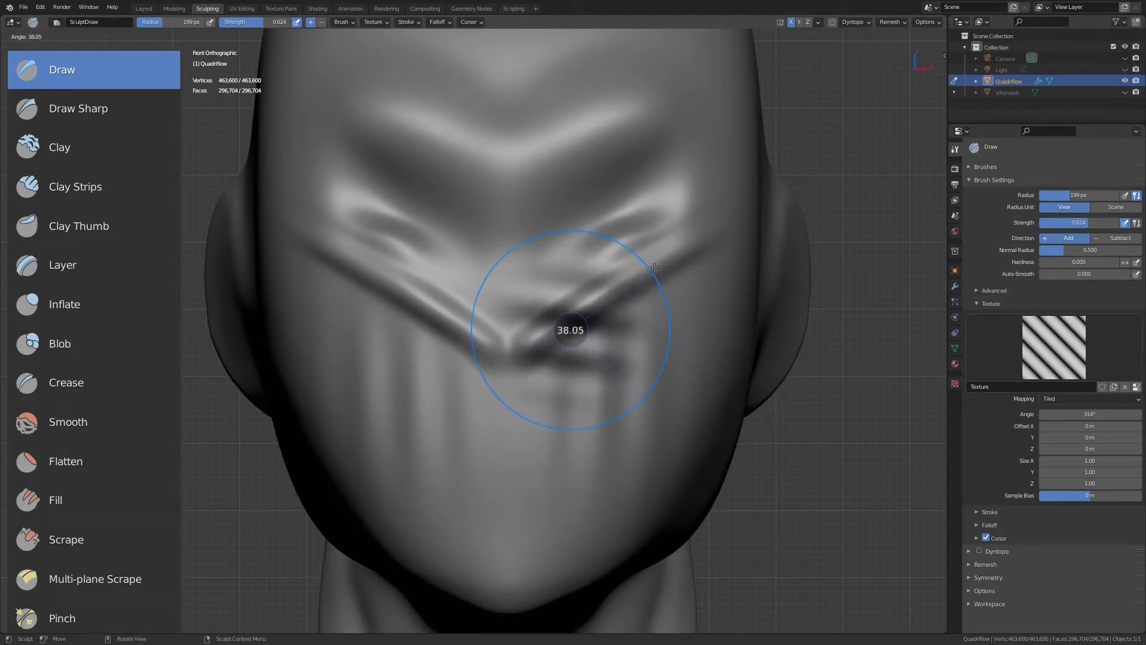
pyautogui.click(657, 266)
pyautogui.moveTo(634, 385); pyautogui.dragTo(546, 411)
pyautogui.scroll(-2, 706, 290)
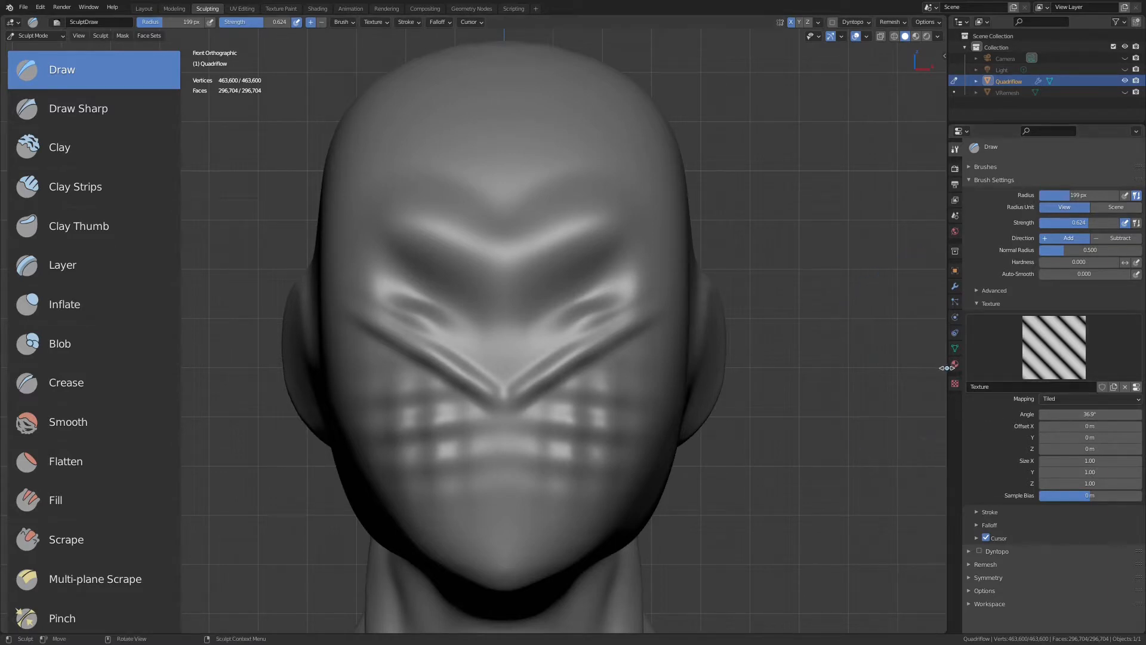
# Widen the brush properties area, enlarge its Texture settings for reading, and show the available mapping modes.
pyautogui.moveTo(948, 367); pyautogui.dragTo(817, 382)
pyautogui.keyDown('ctrl'); pyautogui.moveTo(922, 392); pyautogui.dragTo(925, 311, button='middle'); pyautogui.keyUp('ctrl')
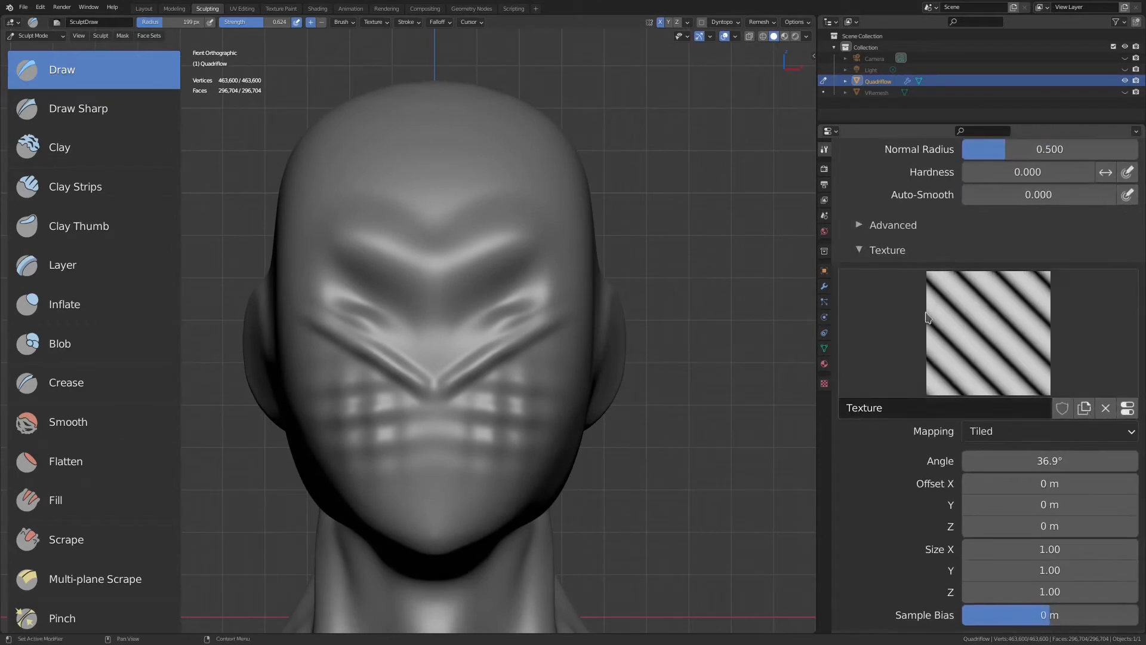
pyautogui.moveTo(1009, 330); pyautogui.dragTo(1026, 243, button='middle')
pyautogui.click(1043, 346)
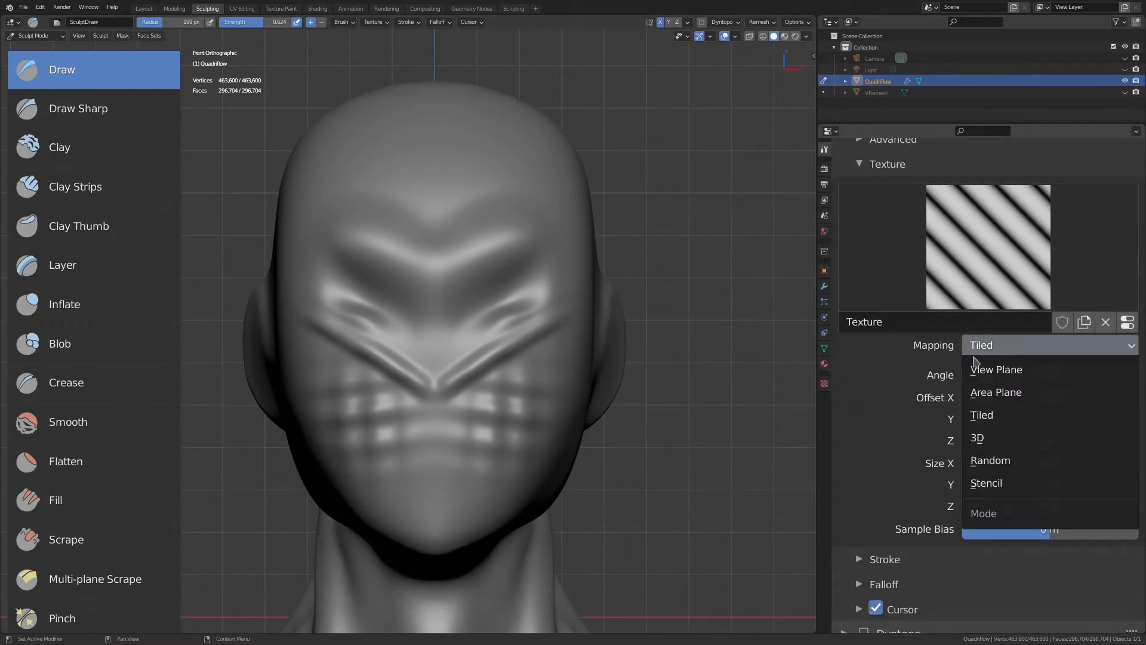
# Set the brush radius to 106 px and sculpt Tiled stripes along the side of the head from cheek to temple.
pyautogui.moveTo(725, 344); pyautogui.dragTo(627, 352, button='middle')
pyautogui.moveTo(409, 396); pyautogui.dragTo(405, 401)
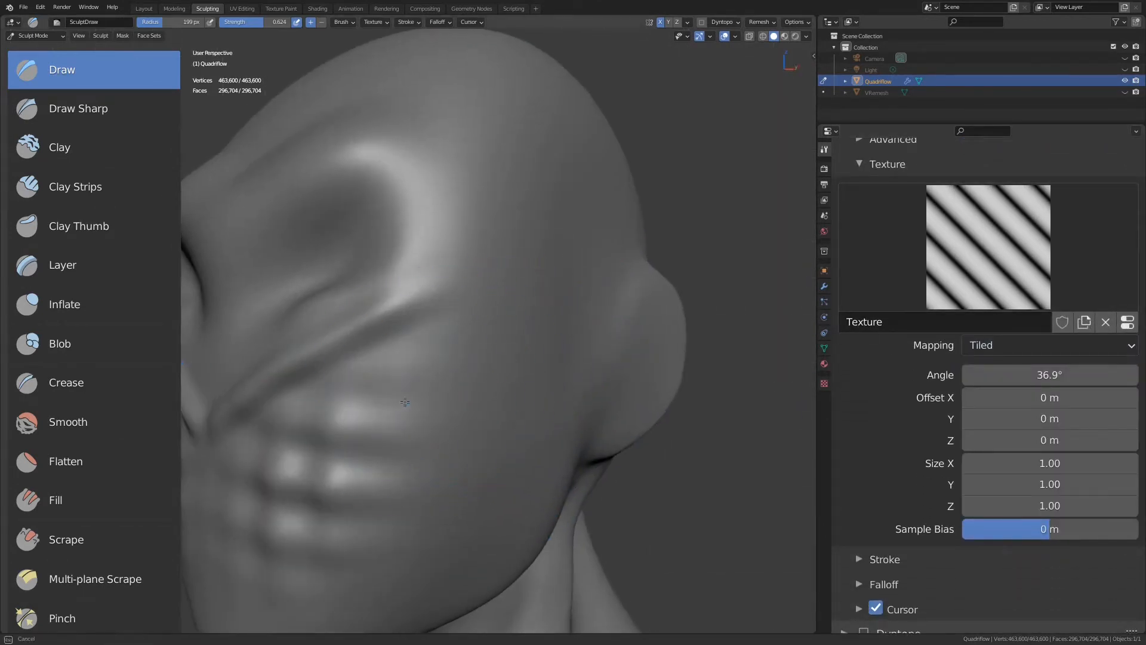
pyautogui.press('f')
pyautogui.click(511, 389)
pyautogui.moveTo(377, 447); pyautogui.dragTo(534, 294)
# Set the texture mapping to Area Plane and sculpt stripes over the side of the forehead.
pyautogui.click(1022, 345)
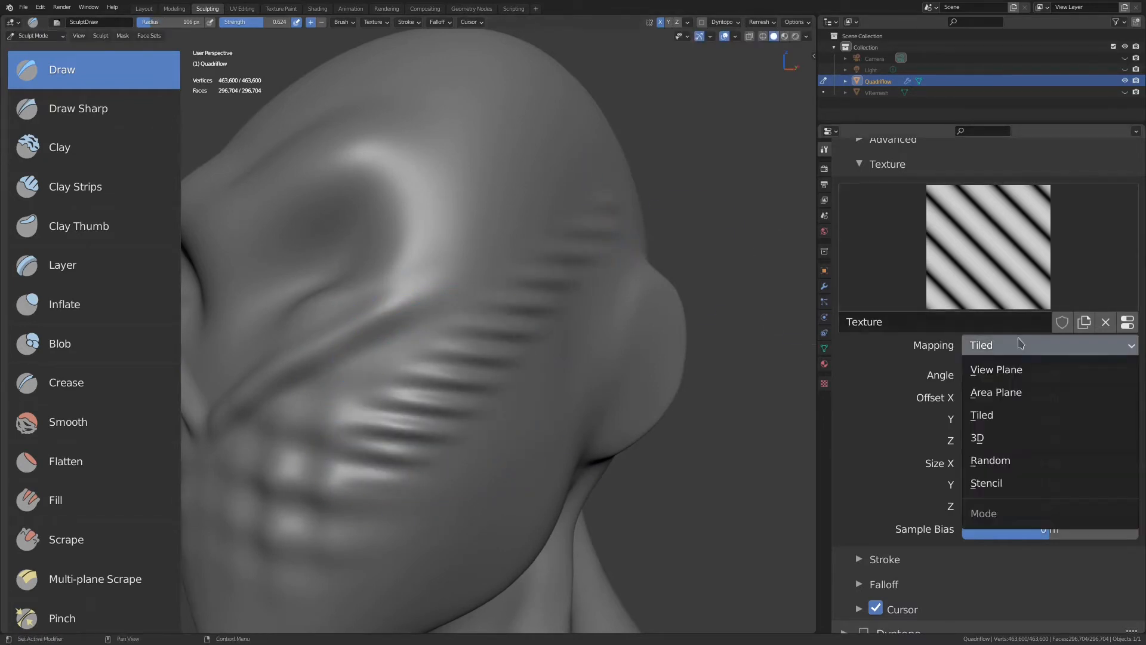
pyautogui.click(1010, 398)
pyautogui.moveTo(511, 280)
pyautogui.mouseDown(button='middle')
pyautogui.moveTo(567, 358)
pyautogui.moveTo(511, 370)
pyautogui.mouseUp(button='middle')
pyautogui.moveTo(512, 369); pyautogui.dragTo(505, 363)
pyautogui.moveTo(559, 278); pyautogui.dragTo(514, 270)
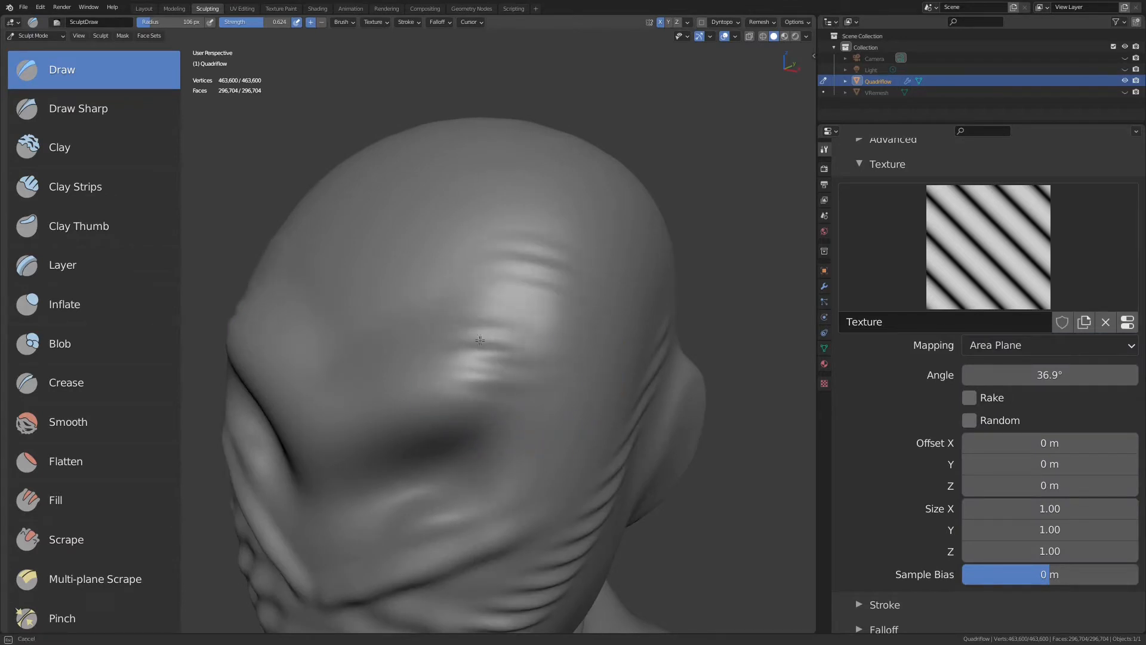
# Set the texture mapping to View Plane and sculpt stripes on the side of the skull above the ear.
pyautogui.click(1026, 346)
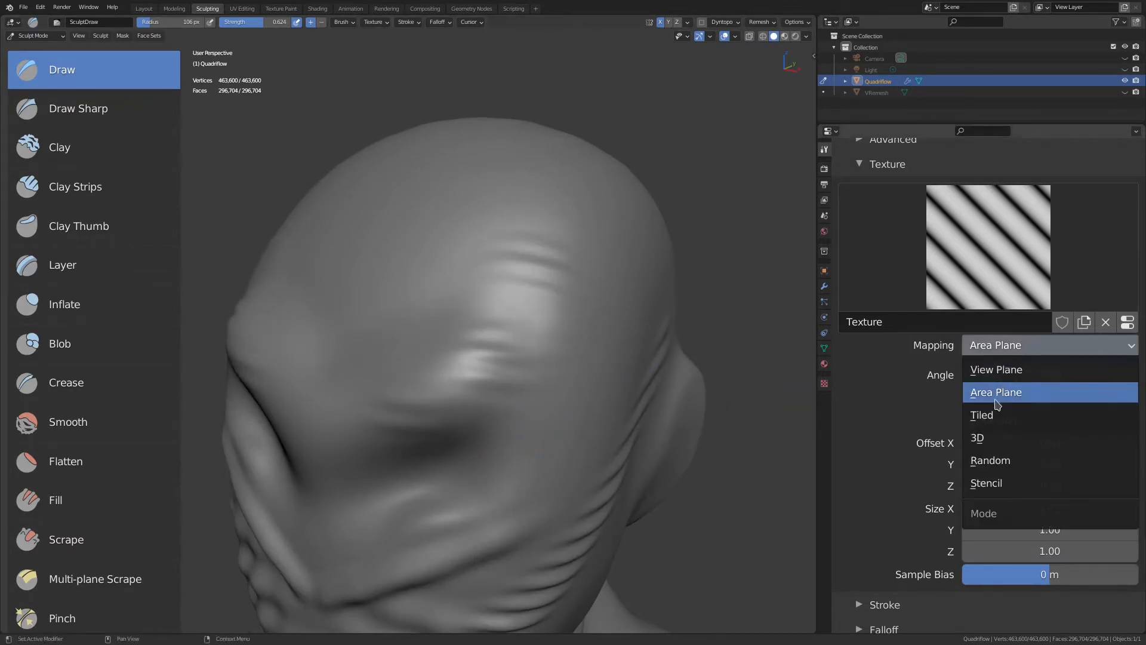
pyautogui.click(1003, 371)
pyautogui.moveTo(610, 329)
pyautogui.mouseDown(button='middle')
pyautogui.moveTo(597, 309)
pyautogui.moveTo(423, 347)
pyautogui.mouseUp(button='middle')
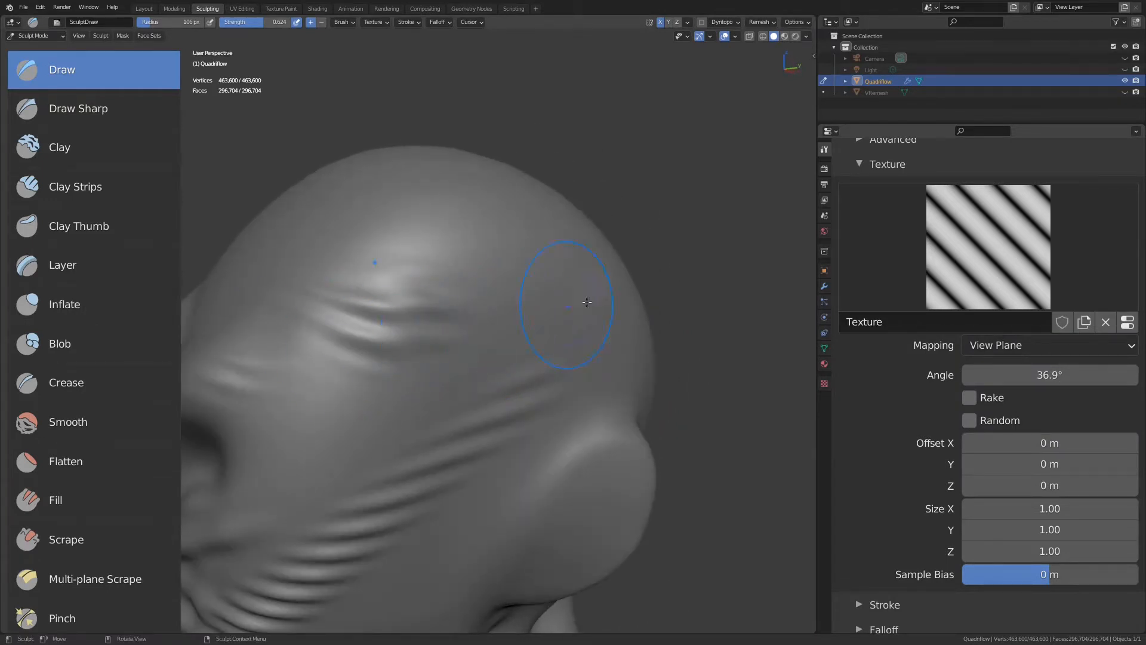
pyautogui.moveTo(587, 303); pyautogui.dragTo(533, 295, button='middle')
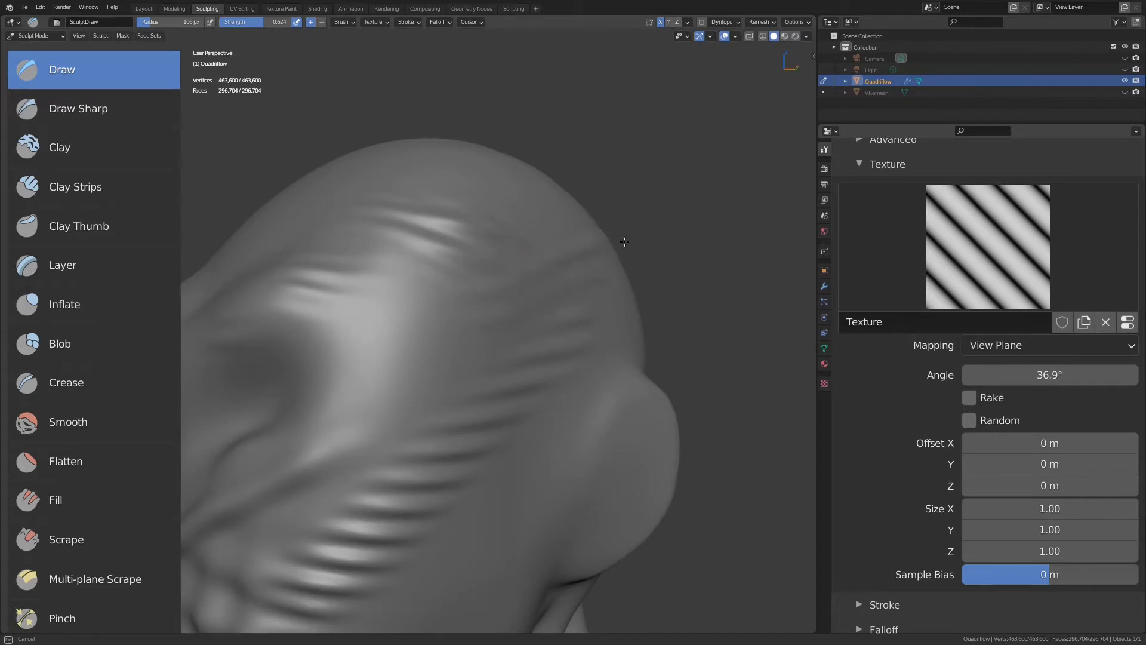
pyautogui.moveTo(625, 241); pyautogui.dragTo(628, 245)
pyautogui.moveTo(578, 289)
pyautogui.mouseDown(button='middle')
pyautogui.moveTo(463, 360)
pyautogui.moveTo(550, 396)
pyautogui.moveTo(537, 335)
pyautogui.moveTo(574, 306)
pyautogui.moveTo(542, 305)
pyautogui.mouseUp(button='middle')
pyautogui.moveTo(613, 286)
pyautogui.mouseDown(button='middle')
pyautogui.moveTo(550, 269)
pyautogui.moveTo(567, 319)
pyautogui.moveTo(597, 335)
pyautogui.moveTo(633, 331)
pyautogui.mouseUp(button='middle')
# Set the texture mapping to 3D, sculpt stripes on the lower cheek, and view the head from the side.
pyautogui.click(987, 346)
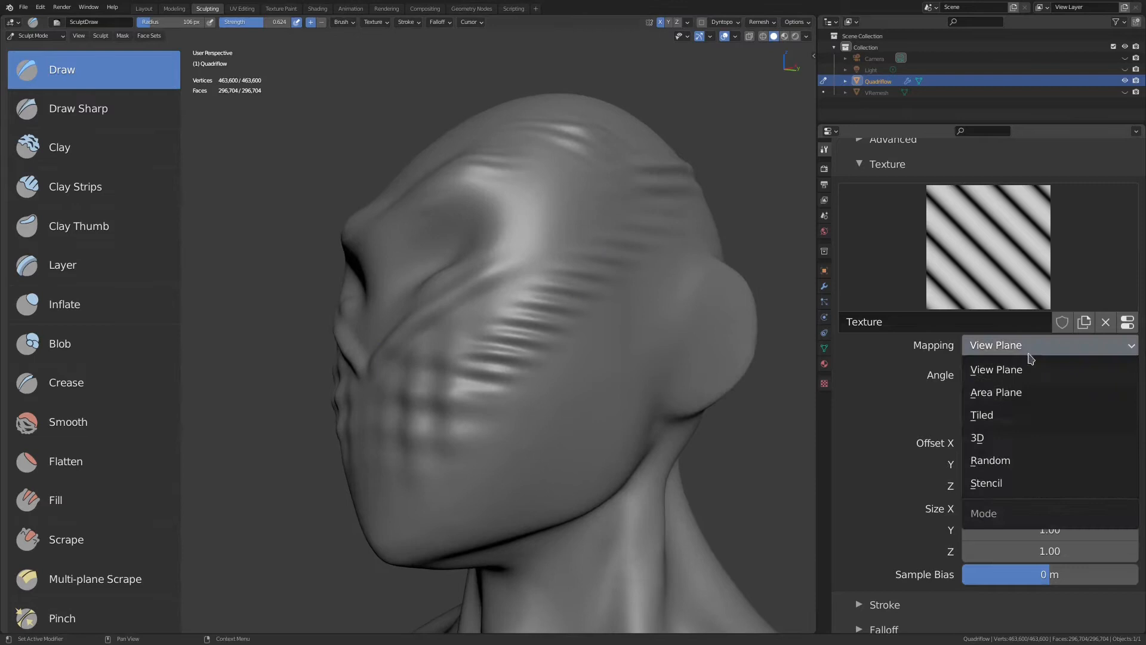
pyautogui.click(1005, 394)
pyautogui.click(1002, 347)
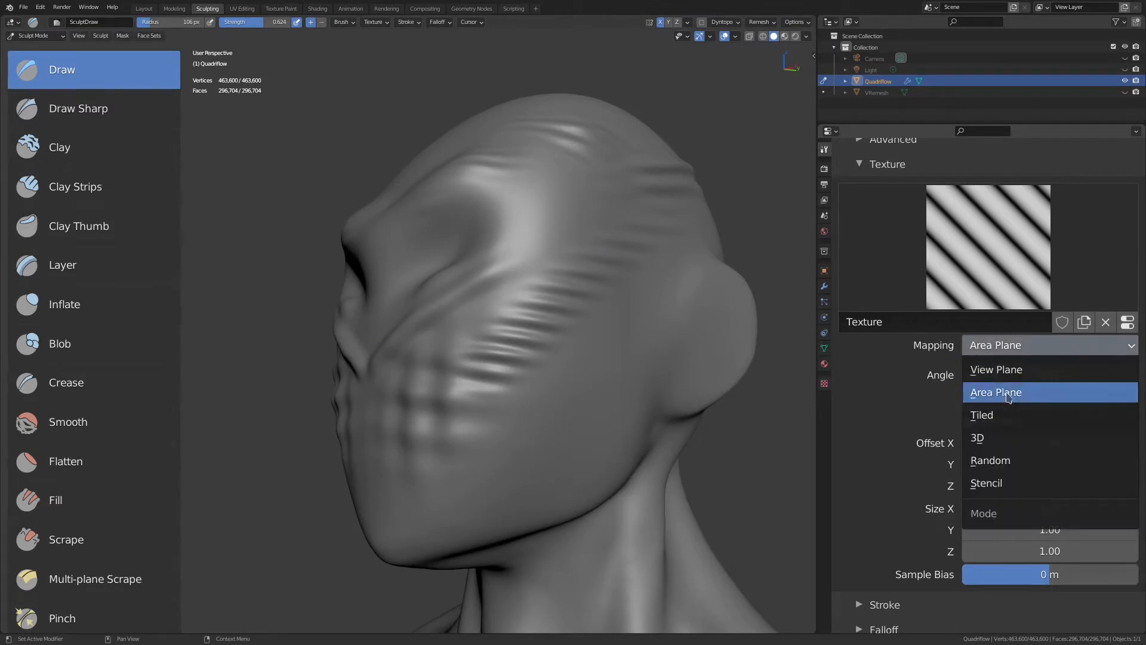
pyautogui.click(989, 442)
pyautogui.moveTo(686, 334); pyautogui.dragTo(710, 251, button='middle')
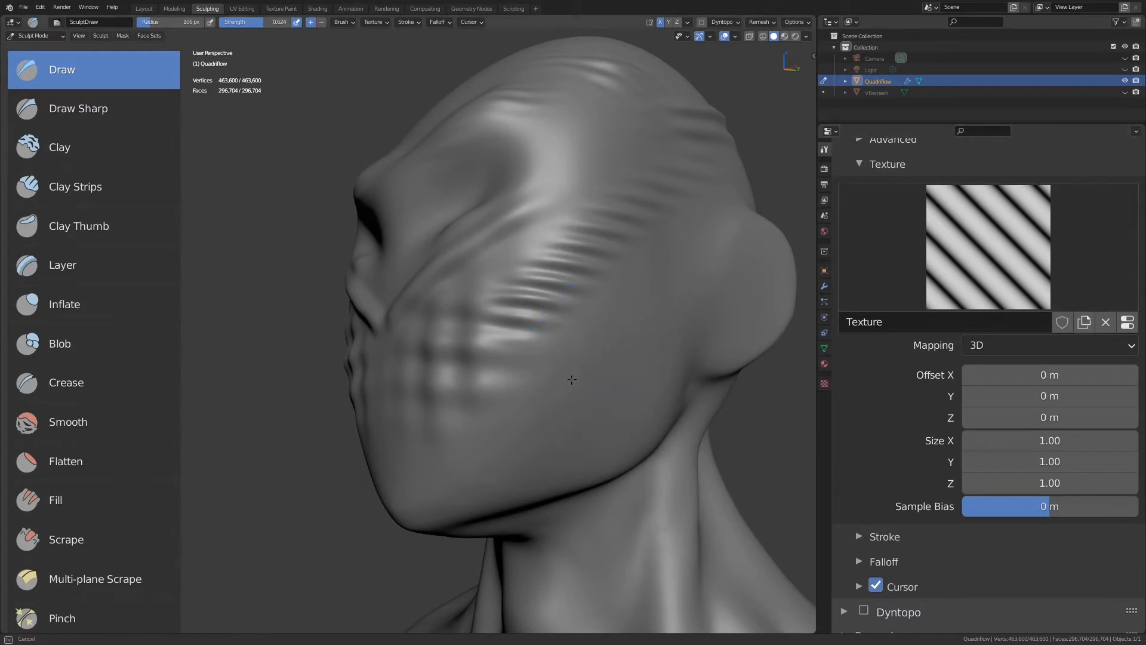
pyautogui.moveTo(503, 423); pyautogui.dragTo(561, 370)
pyautogui.moveTo(588, 332)
pyautogui.mouseDown(button='middle')
pyautogui.moveTo(606, 380)
pyautogui.moveTo(537, 277)
pyautogui.moveTo(441, 290)
pyautogui.mouseUp(button='middle')
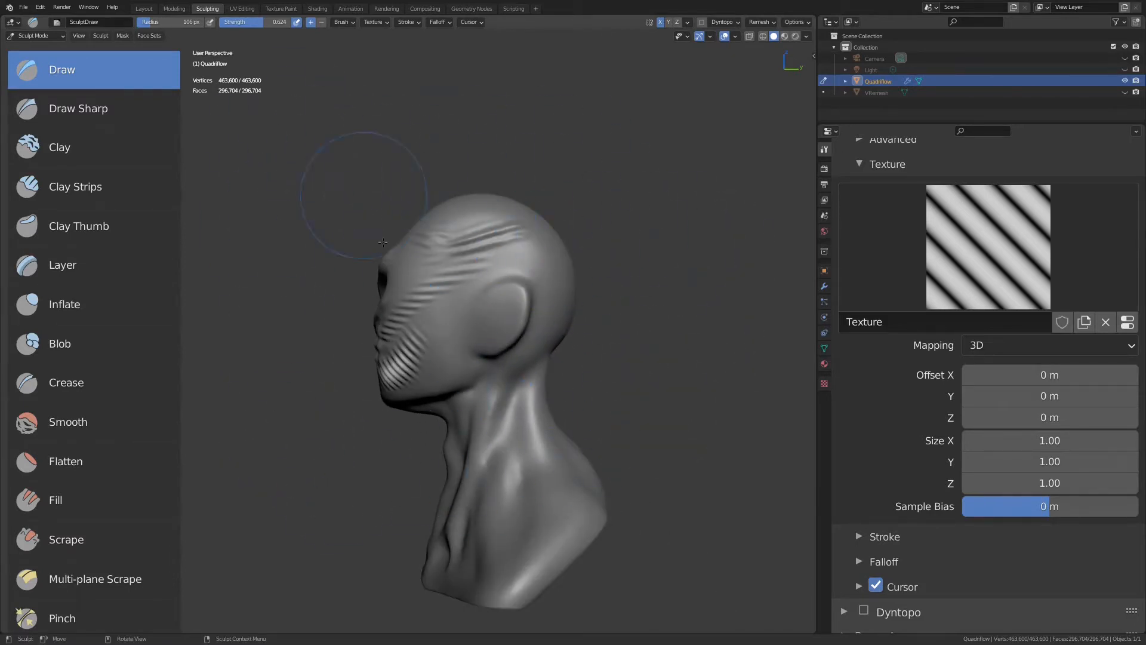
# Sculpt 3D-mapped stripes across the side of the head from the cheek over the ear toward the back of the skull.
pyautogui.scroll(4, 399, 297)
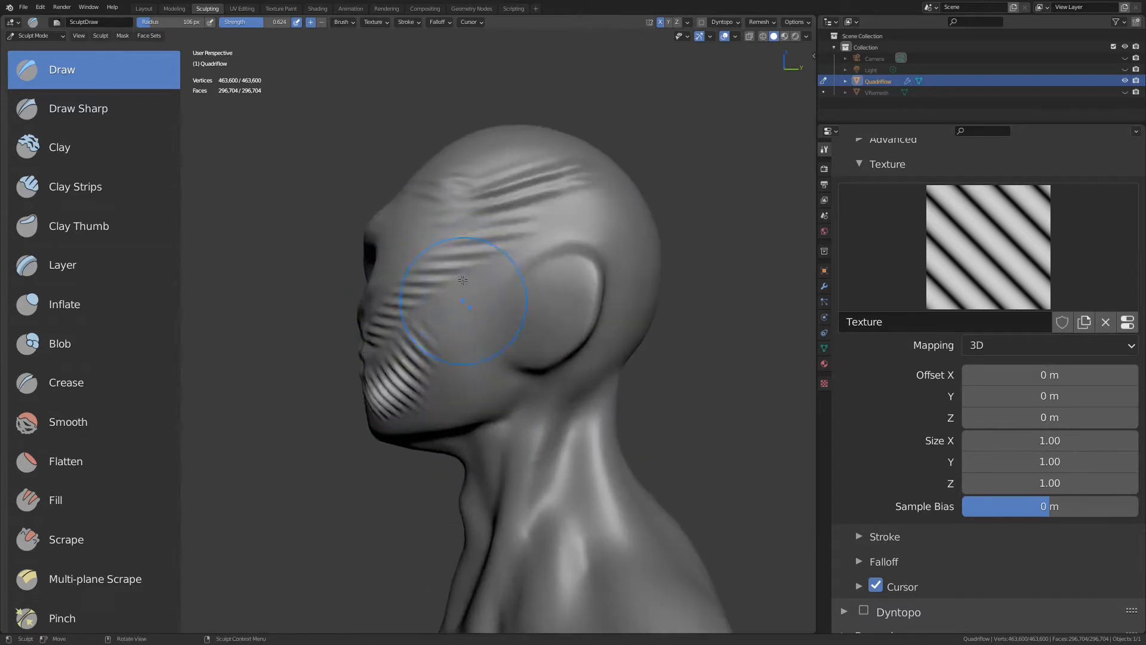
pyautogui.moveTo(472, 299); pyautogui.dragTo(587, 218)
pyautogui.moveTo(588, 218); pyautogui.dragTo(493, 258, button='middle')
pyautogui.moveTo(406, 295); pyautogui.dragTo(581, 209)
pyautogui.moveTo(577, 233); pyautogui.dragTo(475, 260, button='middle')
pyautogui.moveTo(395, 283)
pyautogui.mouseDown()
pyautogui.moveTo(506, 242)
pyautogui.moveTo(378, 263)
pyautogui.moveTo(353, 229)
pyautogui.mouseUp()
# Extend the 3D-mapped stripes over the crown and back of the head, and view the pattern from several sides.
pyautogui.moveTo(376, 235)
pyautogui.mouseDown(button='middle')
pyautogui.moveTo(465, 271)
pyautogui.moveTo(516, 254)
pyautogui.mouseUp(button='middle')
pyautogui.moveTo(516, 254)
pyautogui.mouseDown()
pyautogui.moveTo(660, 235)
pyautogui.moveTo(540, 292)
pyautogui.moveTo(586, 244)
pyautogui.mouseUp()
pyautogui.moveTo(586, 243); pyautogui.dragTo(558, 253, button='middle')
pyautogui.keyDown('ctrl'); pyautogui.moveTo(558, 254); pyautogui.dragTo(514, 307, button='middle'); pyautogui.keyUp('ctrl')
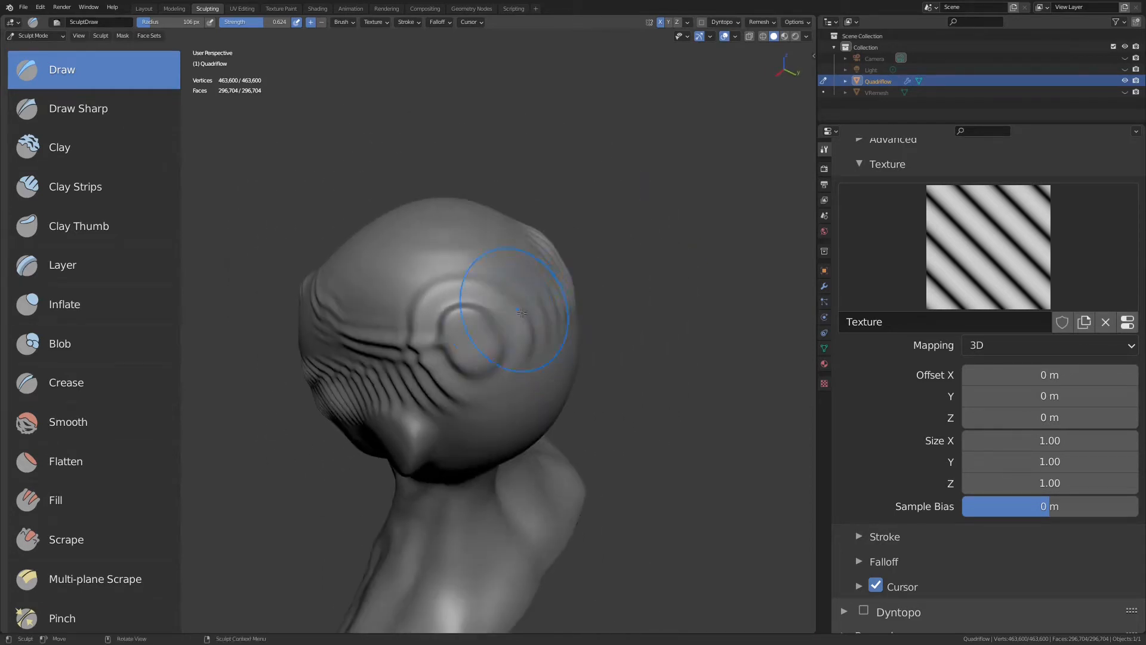
pyautogui.moveTo(492, 295)
pyautogui.mouseDown()
pyautogui.moveTo(444, 279)
pyautogui.moveTo(434, 258)
pyautogui.moveTo(382, 281)
pyautogui.mouseUp()
pyautogui.moveTo(397, 315); pyautogui.dragTo(481, 261, button='middle')
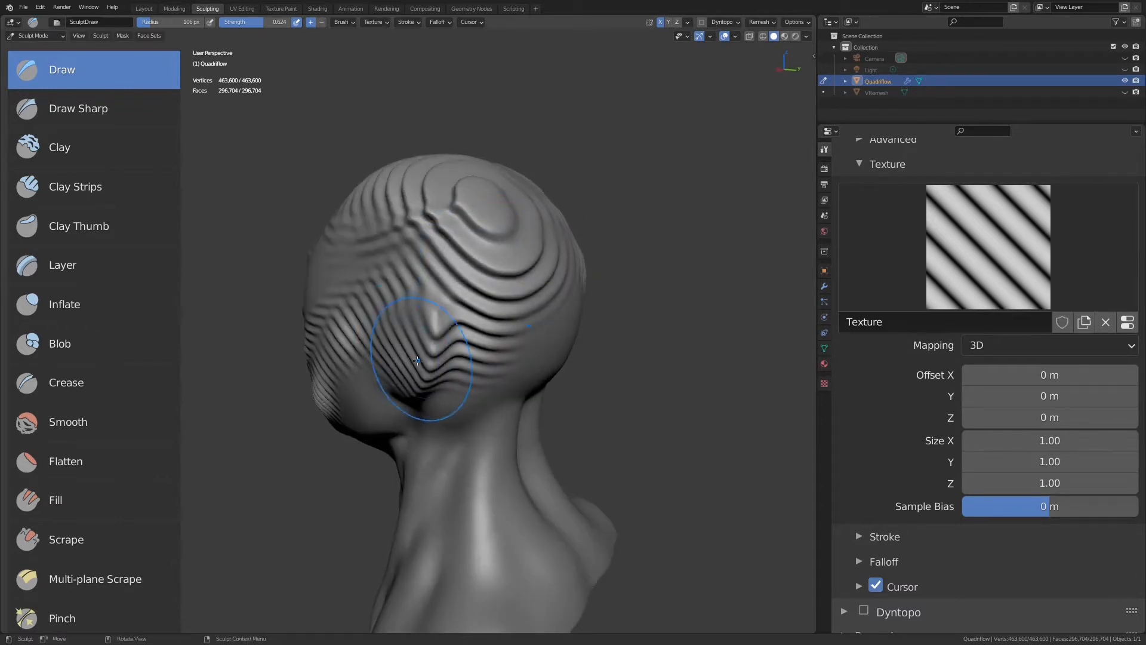
pyautogui.moveTo(389, 360)
pyautogui.mouseDown(button='middle')
pyautogui.moveTo(415, 288)
pyautogui.moveTo(418, 320)
pyautogui.moveTo(513, 348)
pyautogui.mouseUp(button='middle')
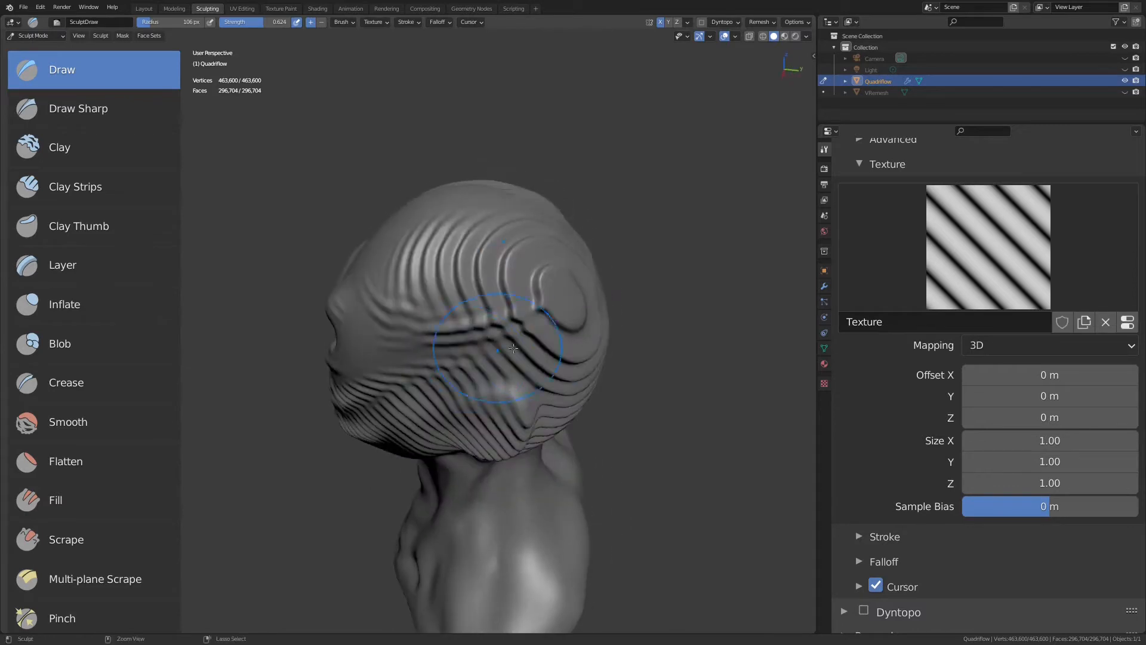
pyautogui.moveTo(542, 294); pyautogui.dragTo(657, 301, button='middle')
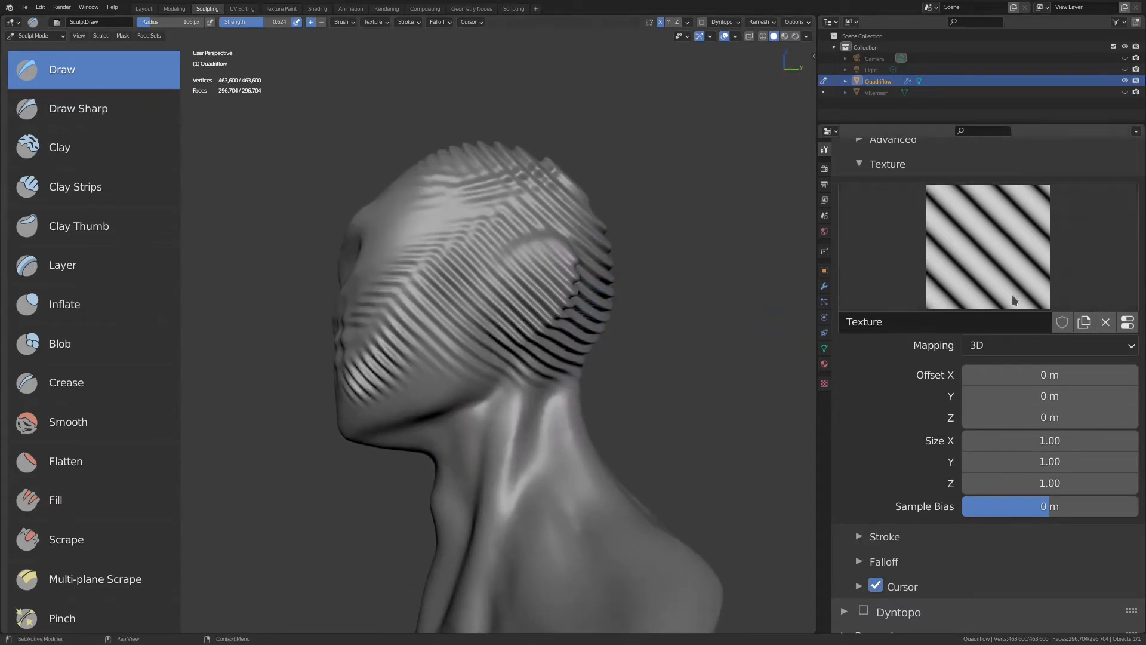
# Set the texture mapping to Random and try it on the side of the head.
pyautogui.click(1038, 345)
pyautogui.click(1015, 460)
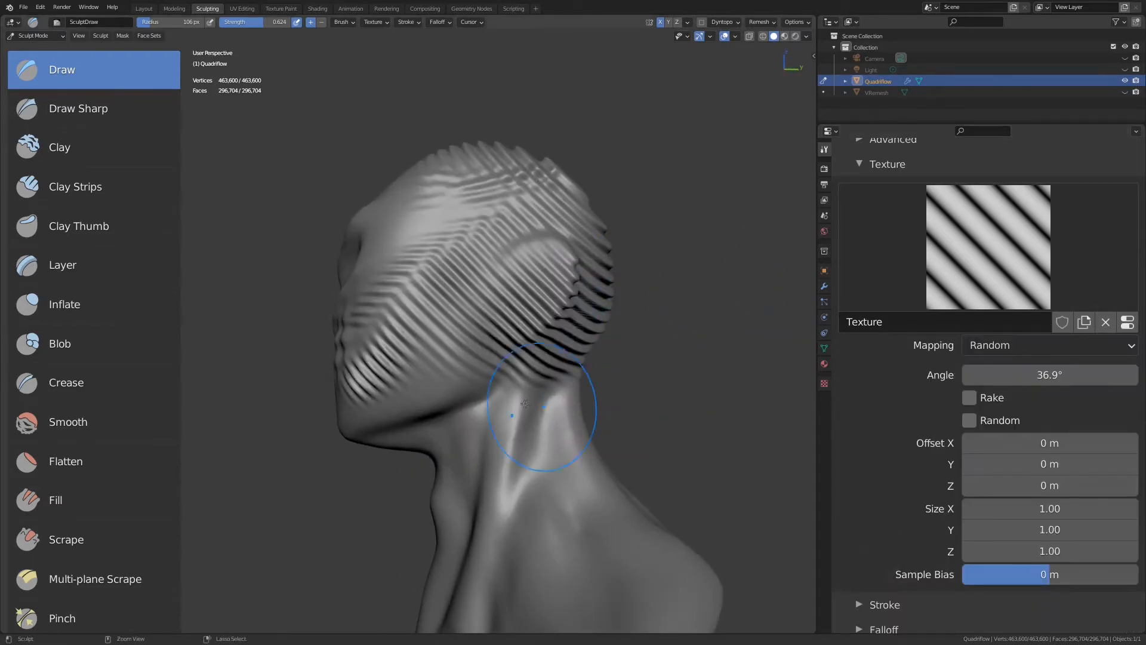
pyautogui.scroll(4, 543, 310)
pyautogui.moveTo(538, 301); pyautogui.dragTo(578, 291, button='middle')
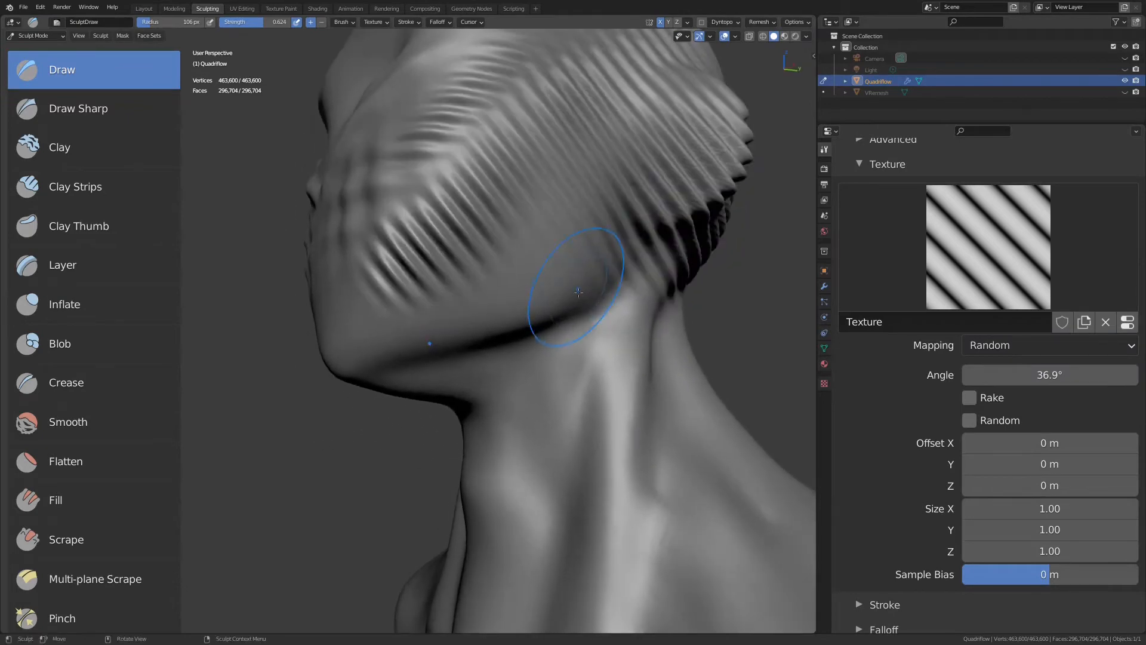
pyautogui.moveTo(417, 328); pyautogui.dragTo(564, 277, button='middle')
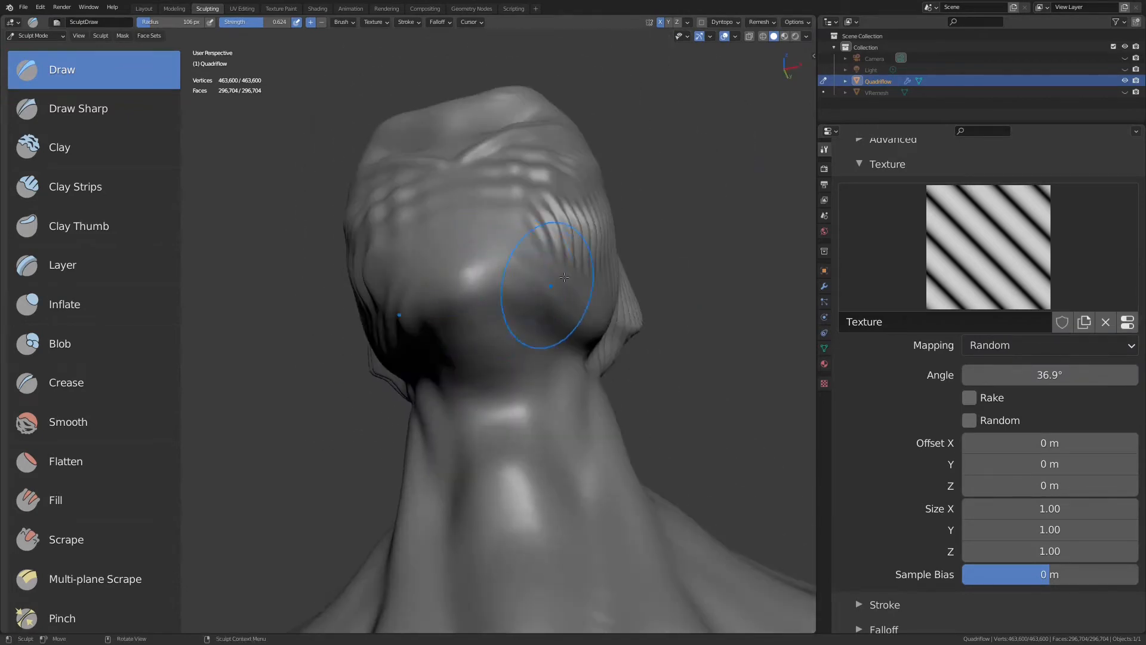
pyautogui.moveTo(500, 345); pyautogui.dragTo(491, 335, button='middle')
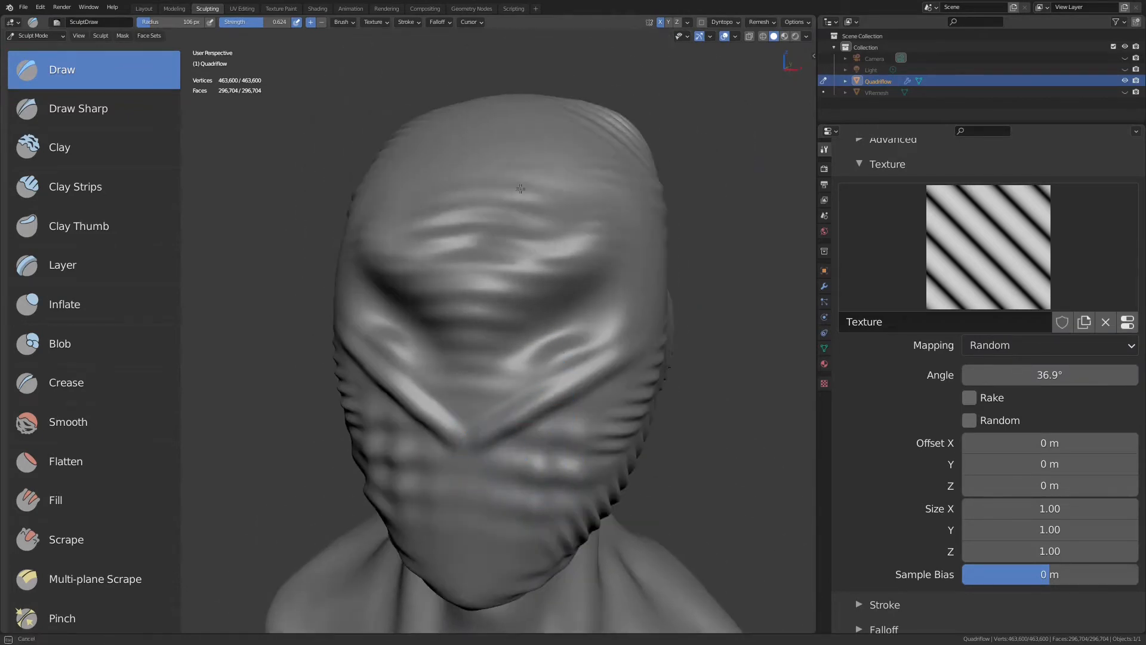
pyautogui.moveTo(440, 179); pyautogui.dragTo(521, 361, button='middle')
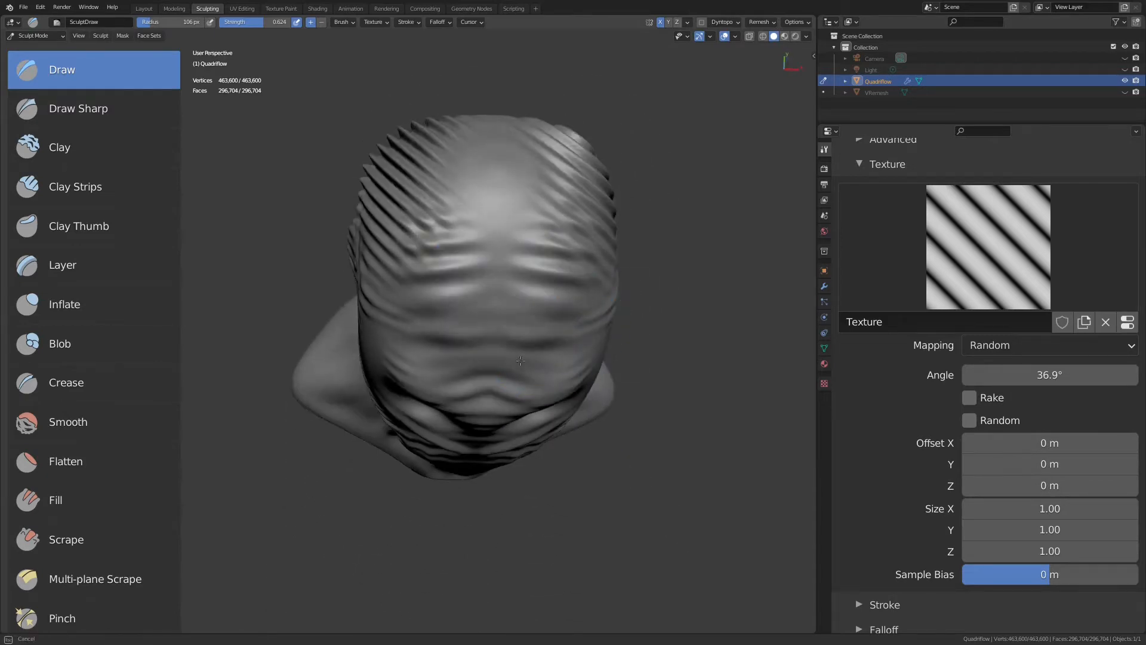
pyautogui.moveTo(557, 315); pyautogui.dragTo(603, 281, button='middle')
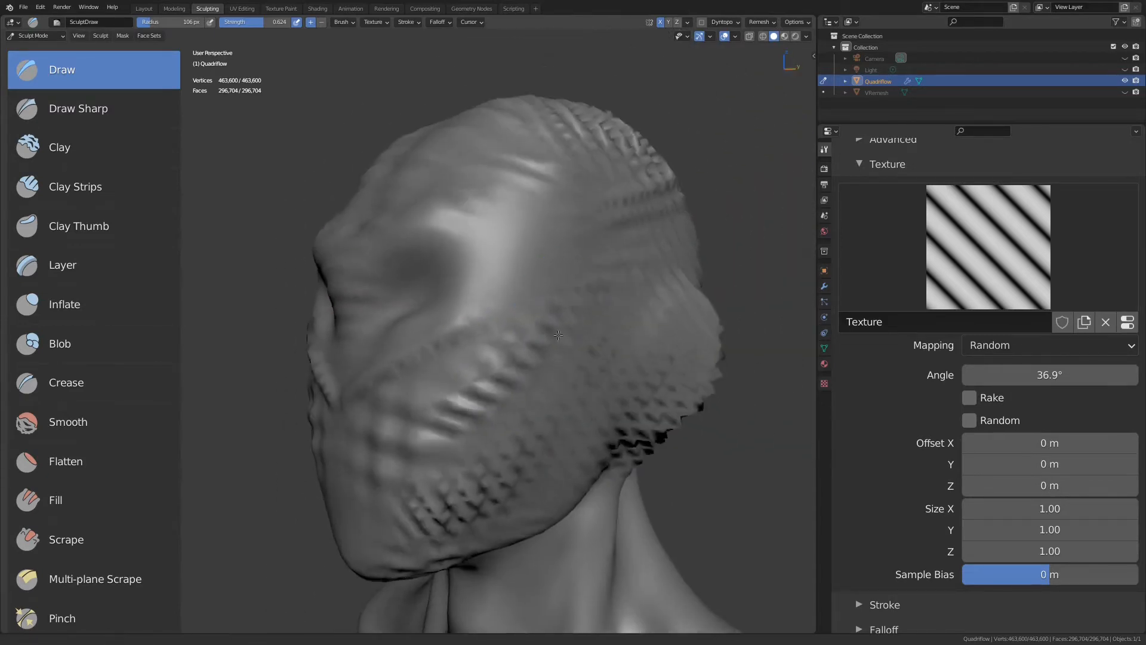
# Set the texture mapping to Stencil and move the stencil over the neck and shoulder.
pyautogui.click(1009, 348)
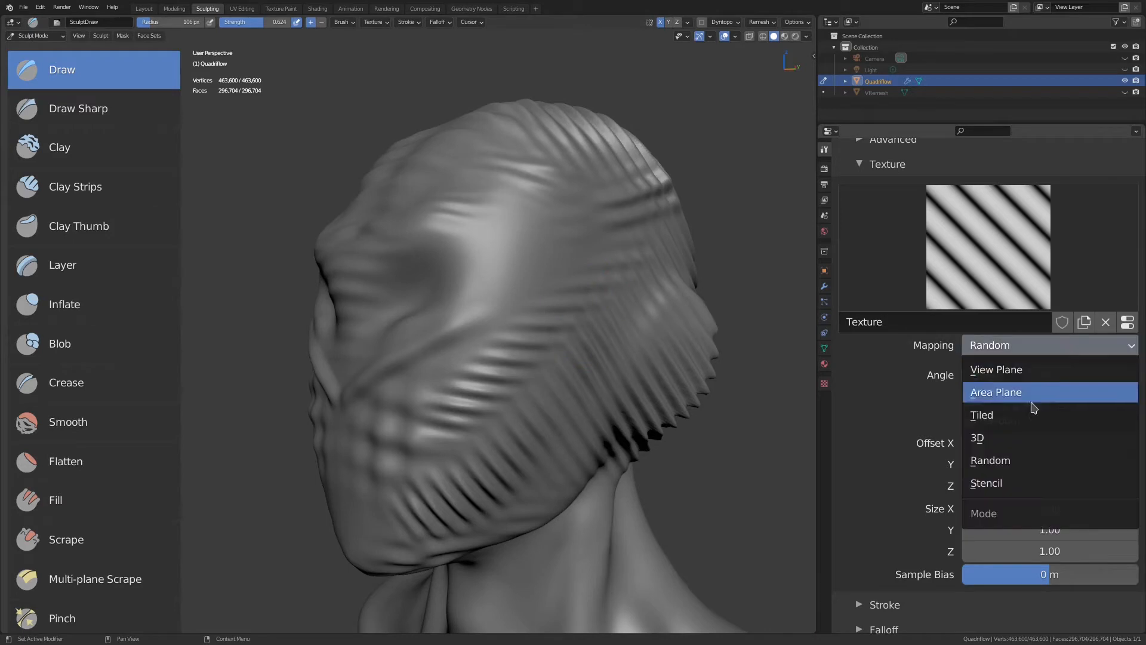
pyautogui.click(1011, 491)
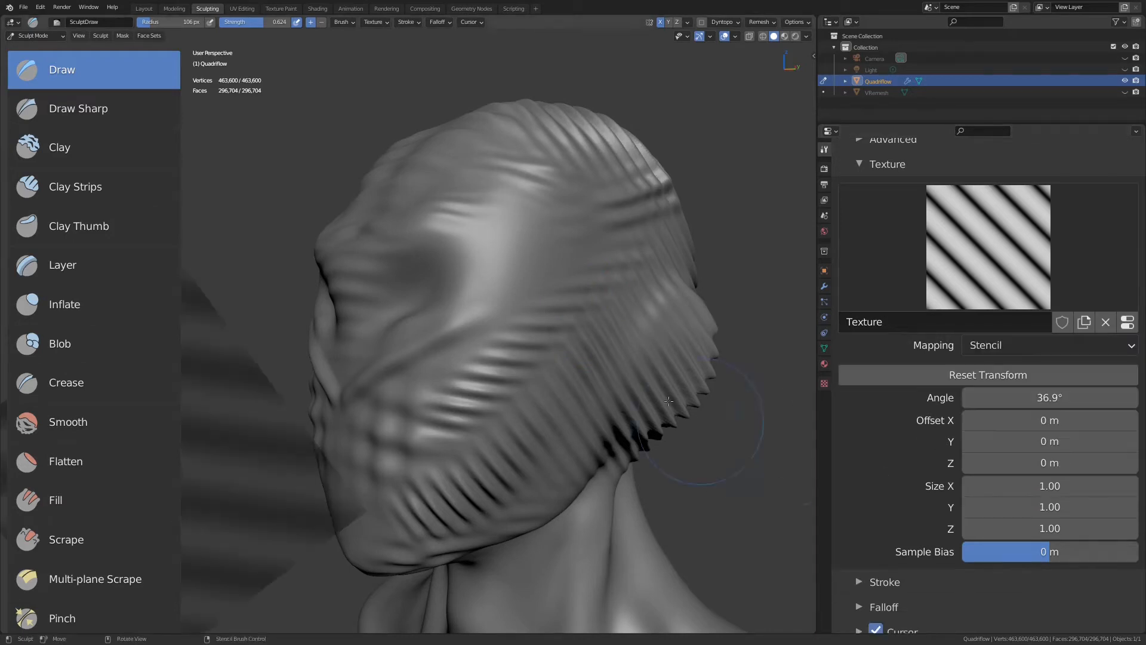
pyautogui.moveTo(275, 466); pyautogui.dragTo(206, 453, button='middle')
pyautogui.moveTo(206, 453); pyautogui.dragTo(639, 340, button='right')
pyautogui.keyDown('ctrl'); pyautogui.moveTo(639, 340); pyautogui.dragTo(671, 263, button='middle'); pyautogui.keyUp('ctrl')
pyautogui.moveTo(671, 263)
pyautogui.mouseDown(button='middle')
pyautogui.moveTo(591, 291)
pyautogui.moveTo(561, 263)
pyautogui.moveTo(586, 205)
pyautogui.moveTo(602, 333)
pyautogui.mouseUp(button='middle')
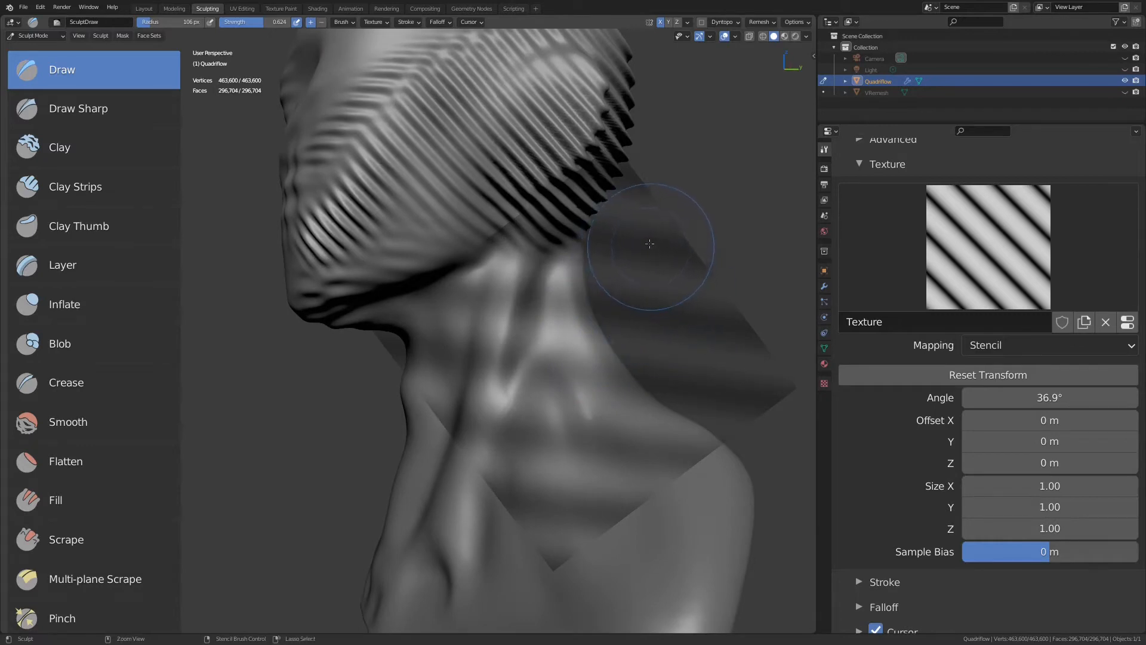
# Rotate the stencil to about 0.685° and shrink it to a small square over the lower side of the neck.
pyautogui.keyDown('ctrl'); pyautogui.moveTo(649, 244); pyautogui.dragTo(664, 350, button='right'); pyautogui.keyUp('ctrl')
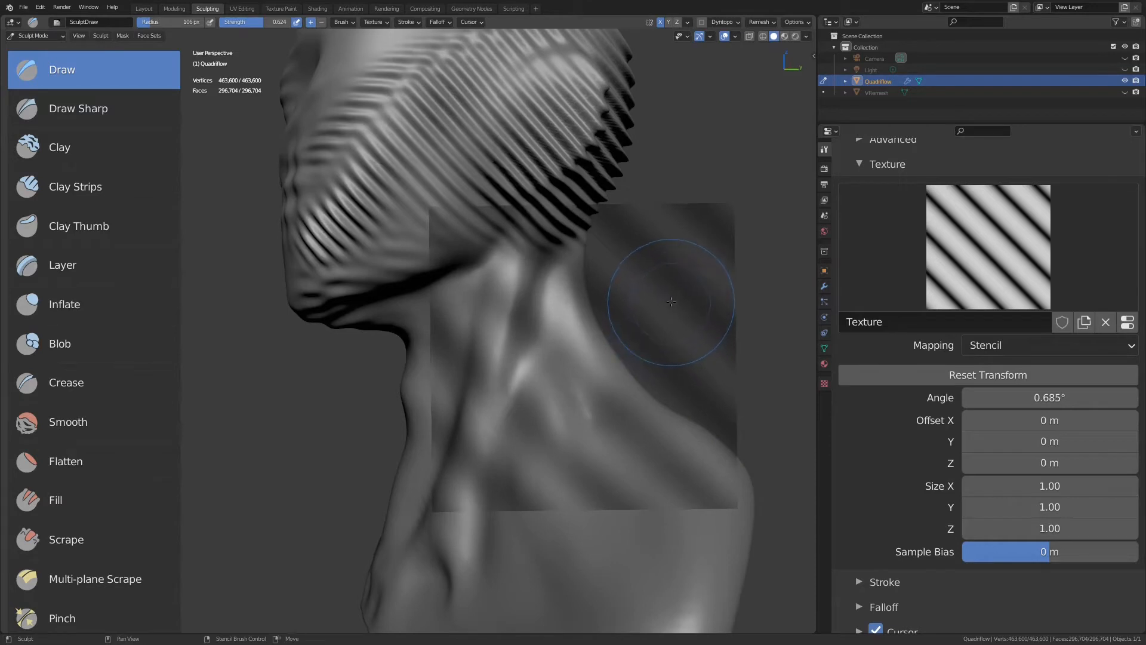
pyautogui.keyDown('shift'); pyautogui.moveTo(683, 285); pyautogui.dragTo(652, 325, button='right'); pyautogui.keyUp('shift')
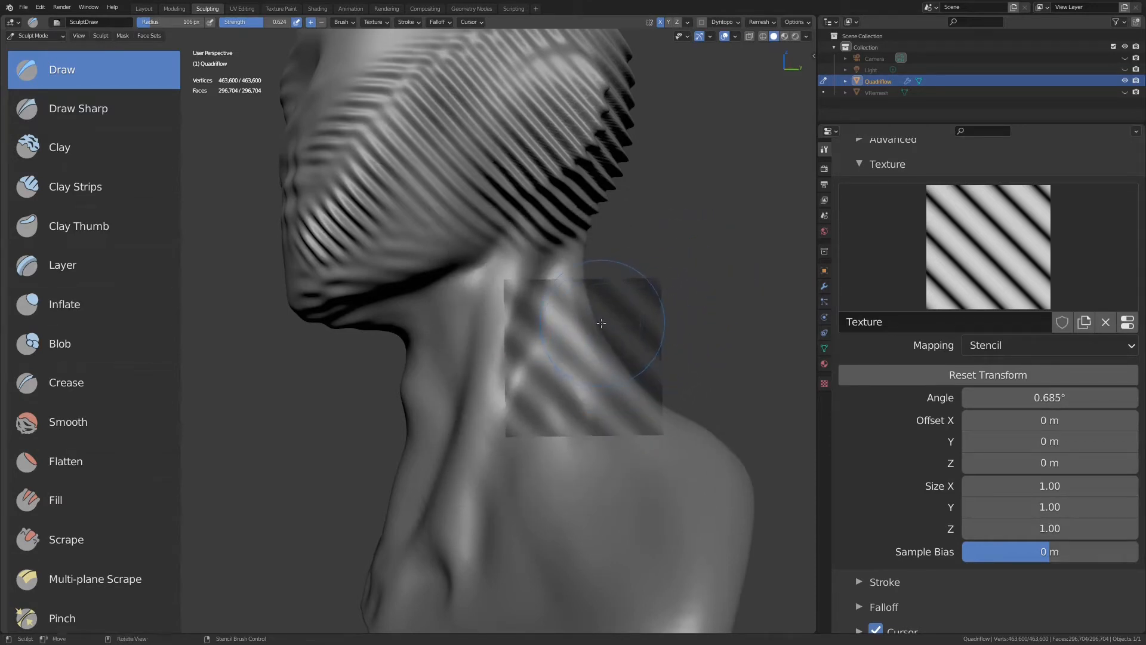
pyautogui.moveTo(594, 324)
pyautogui.mouseDown(button='middle')
pyautogui.moveTo(573, 338)
pyautogui.moveTo(606, 318)
pyautogui.mouseUp(button='middle')
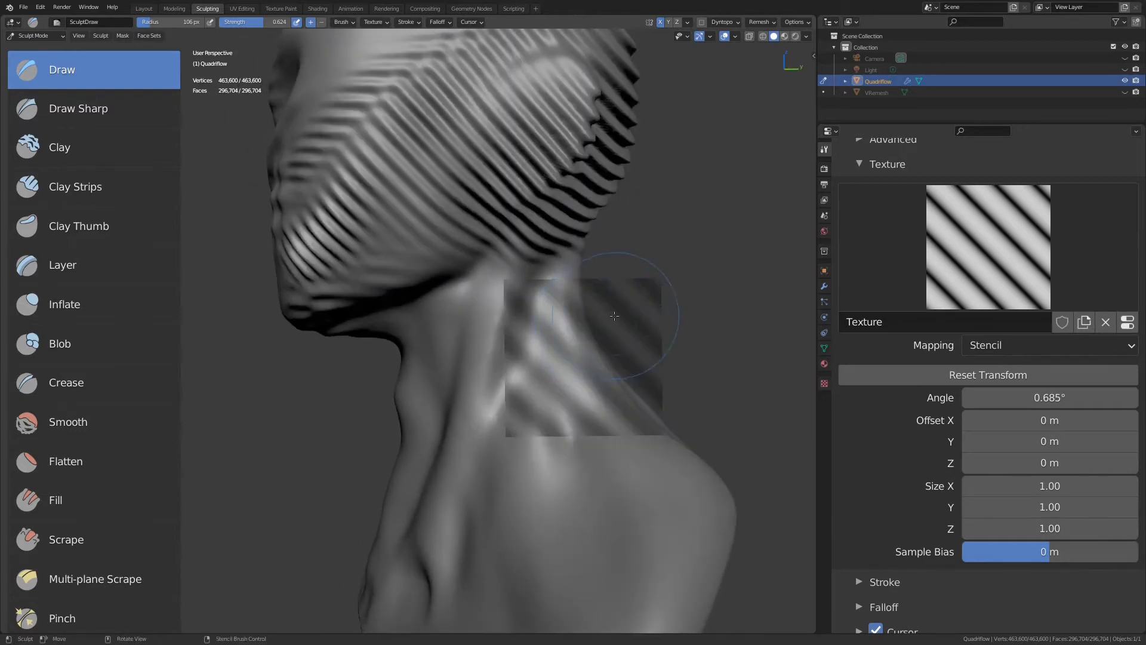
pyautogui.moveTo(574, 336)
pyautogui.mouseDown(button='right')
pyautogui.moveTo(554, 355)
pyautogui.moveTo(461, 359)
pyautogui.moveTo(525, 361)
pyautogui.moveTo(537, 405)
pyautogui.mouseUp(button='right')
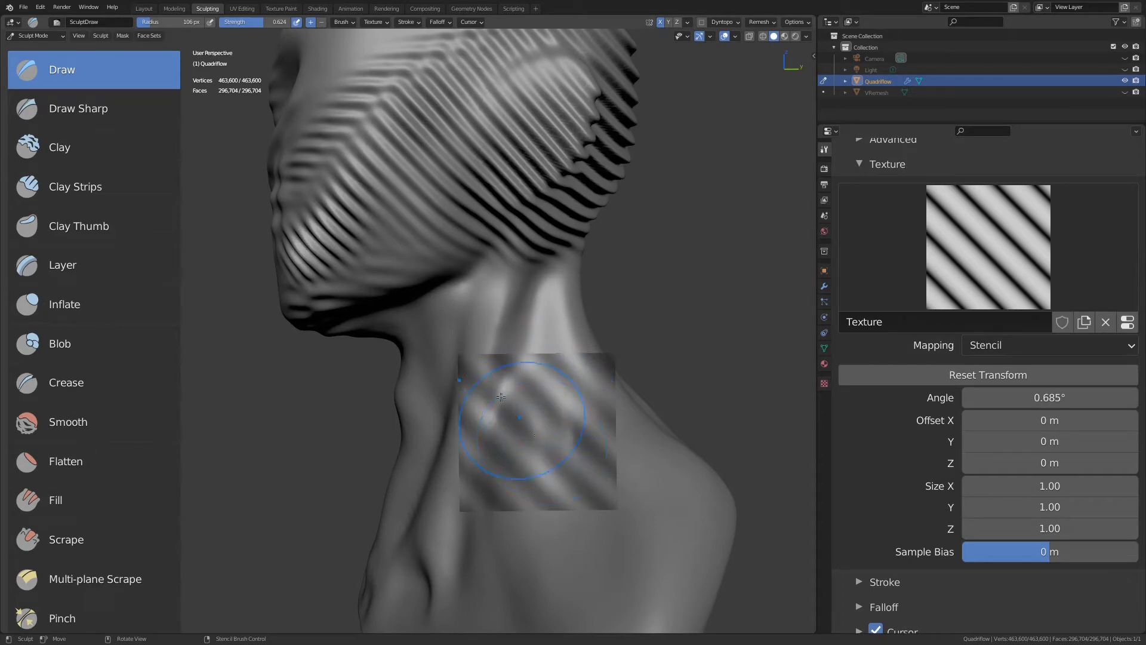
# Sculpt the stencil stripes into the side of the neck and soften the patch with the stencil moved off the bust.
pyautogui.moveTo(501, 397)
pyautogui.mouseDown()
pyautogui.moveTo(525, 391)
pyautogui.moveTo(513, 390)
pyautogui.mouseUp()
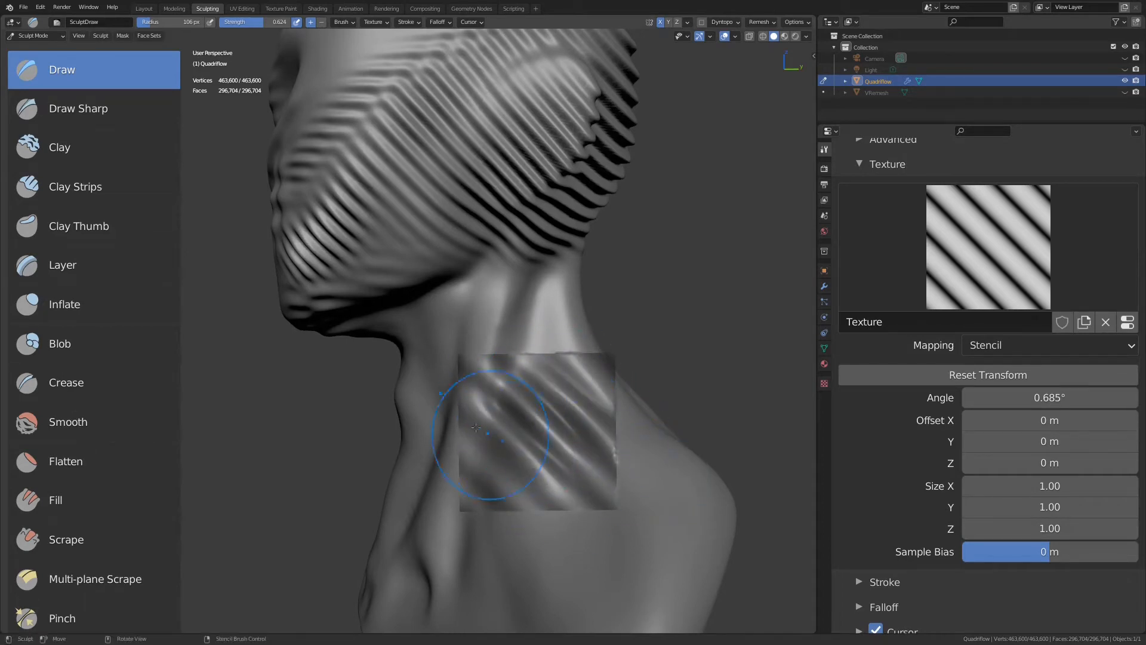
pyautogui.moveTo(476, 427); pyautogui.dragTo(508, 504)
pyautogui.moveTo(553, 401)
pyautogui.mouseDown(button='right')
pyautogui.moveTo(394, 407)
pyautogui.moveTo(273, 557)
pyautogui.mouseUp(button='right')
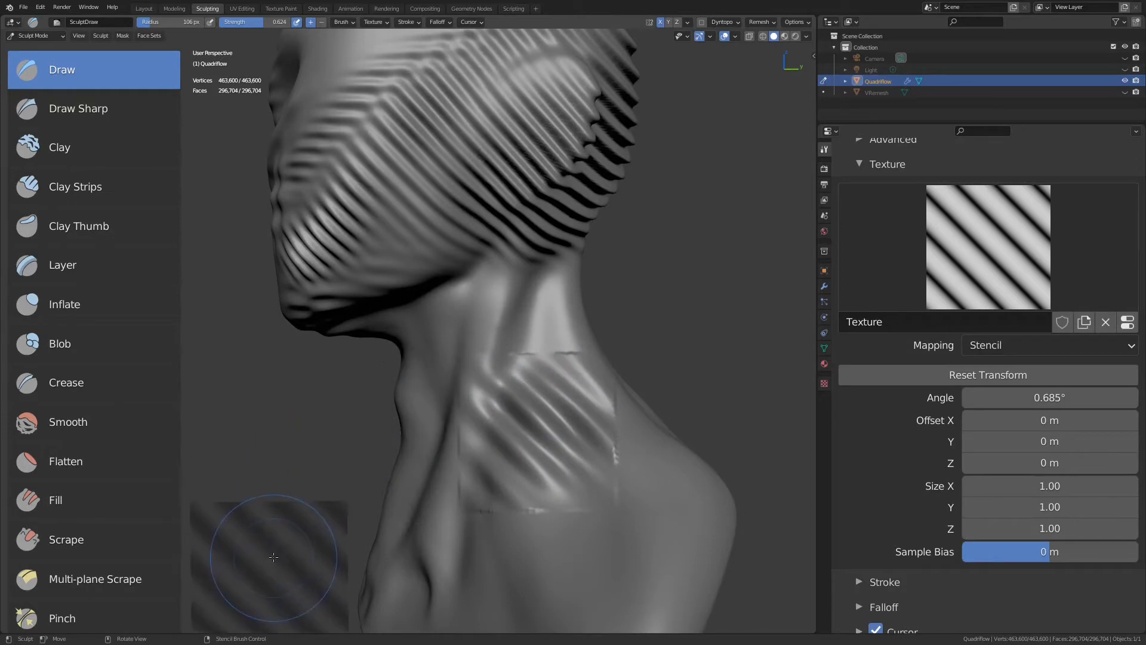
pyautogui.moveTo(589, 396)
pyautogui.mouseDown()
pyautogui.moveTo(616, 392)
pyautogui.moveTo(558, 385)
pyautogui.mouseUp()
# Set the texture mapping to Area Plane and undo the last two strokes, ending in the front orthographic view.
pyautogui.click(1018, 346)
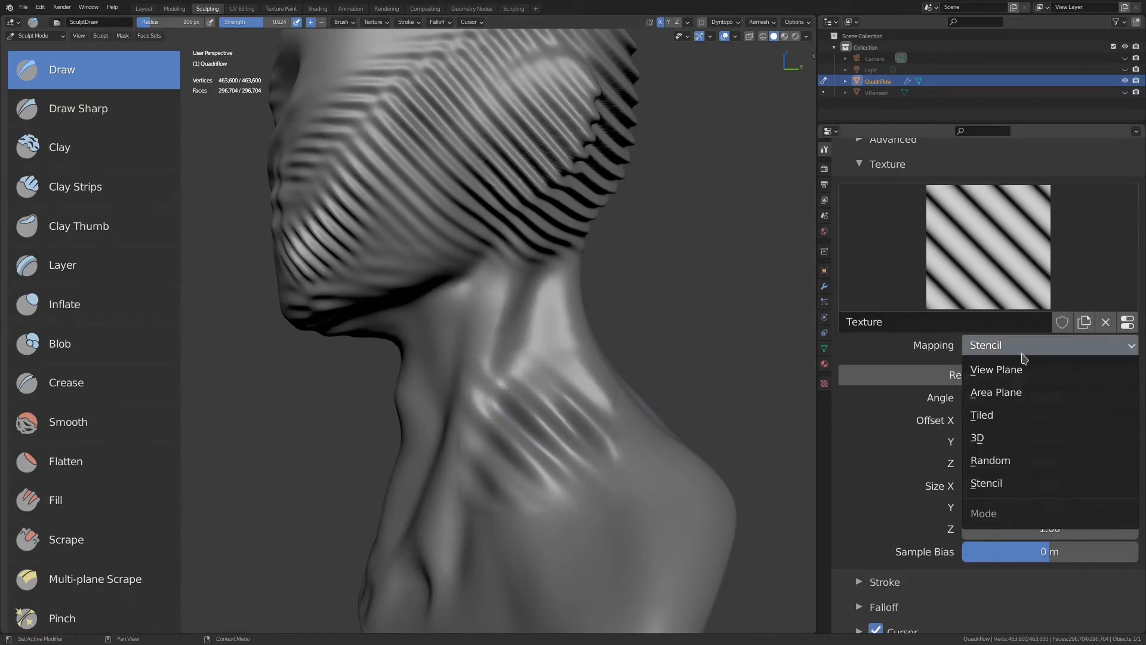
pyautogui.click(1006, 394)
pyautogui.moveTo(540, 434); pyautogui.dragTo(668, 418, button='middle')
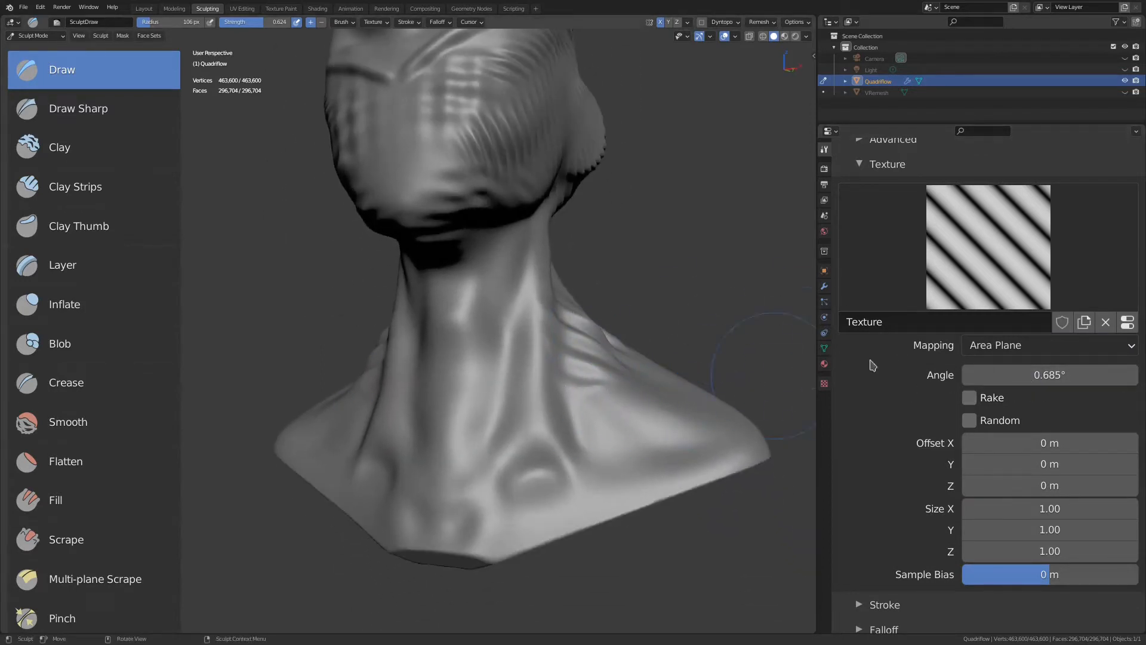
pyautogui.moveTo(536, 402)
pyautogui.mouseDown(button='middle')
pyautogui.moveTo(571, 397)
pyautogui.moveTo(577, 358)
pyautogui.mouseUp(button='middle')
pyautogui.hotkey('ctrl', 'z')
pyautogui.hotkey('ctrl', 'z')
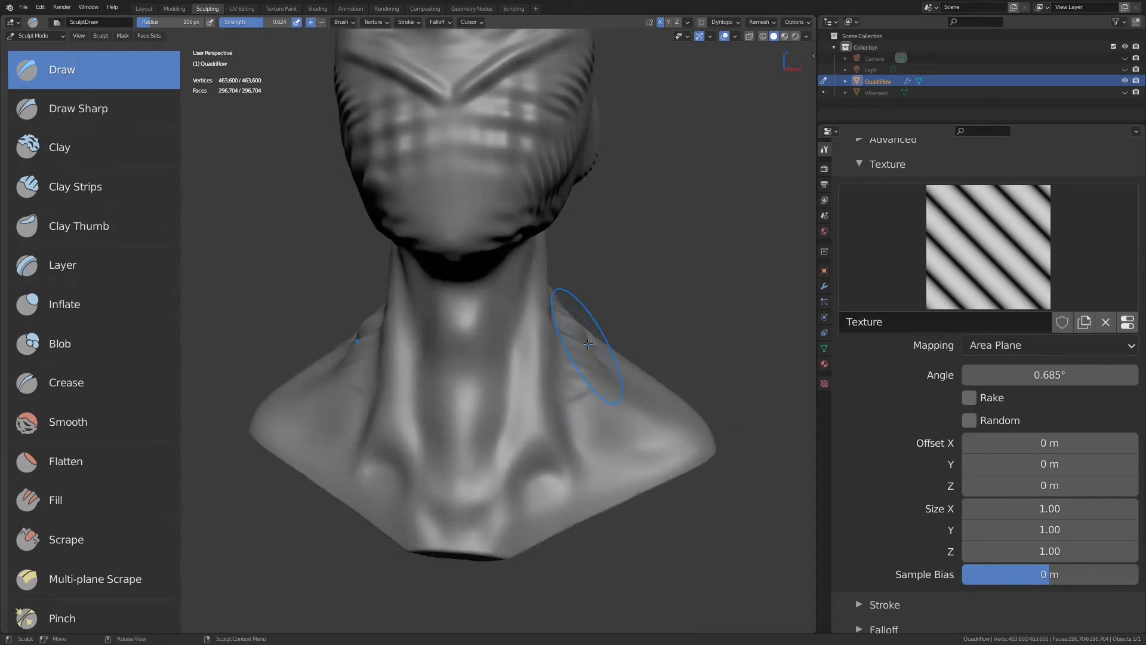
pyautogui.press('KP_1')
pyautogui.scroll(2, 585, 299)
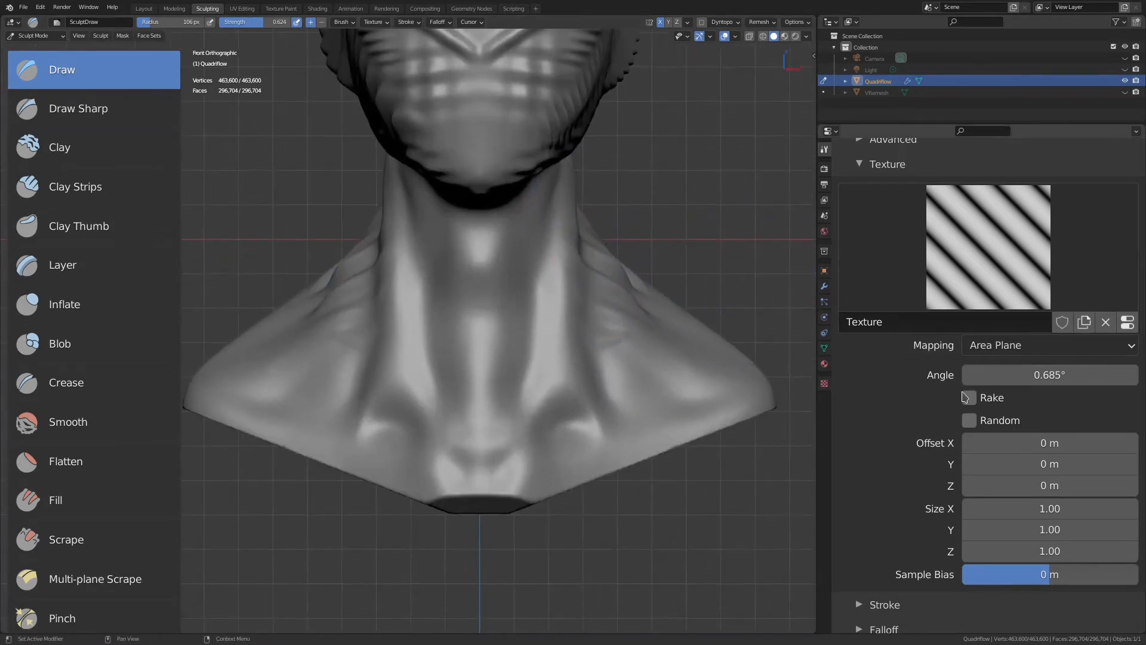
# Enable Rake for the brush texture and sculpt a stroke inward across the collarbone area.
pyautogui.click(968, 397)
pyautogui.scroll(3, 686, 394)
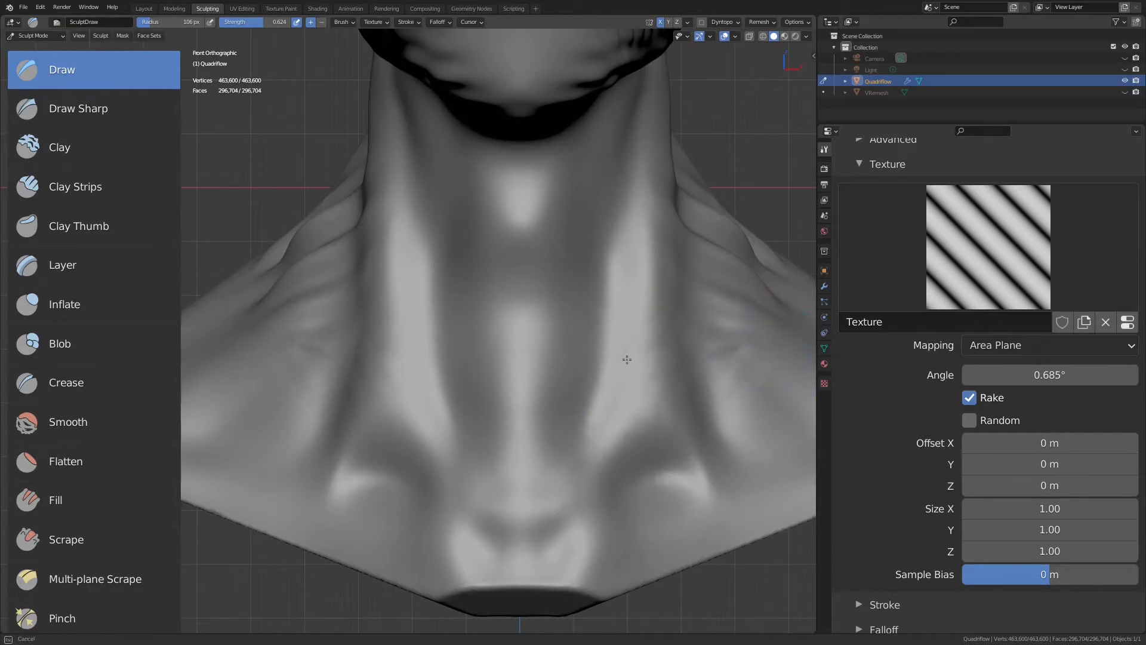
pyautogui.keyDown('shift'); pyautogui.moveTo(617, 362); pyautogui.dragTo(473, 346, button='middle'); pyautogui.keyUp('shift')
pyautogui.moveTo(687, 385)
pyautogui.mouseDown()
pyautogui.moveTo(388, 394)
pyautogui.moveTo(585, 387)
pyautogui.mouseUp()
# Set the texture angle to 43.2° for a test on the collarbone area, and change it to 314°.
pyautogui.hotkey('ctrl', 'f')
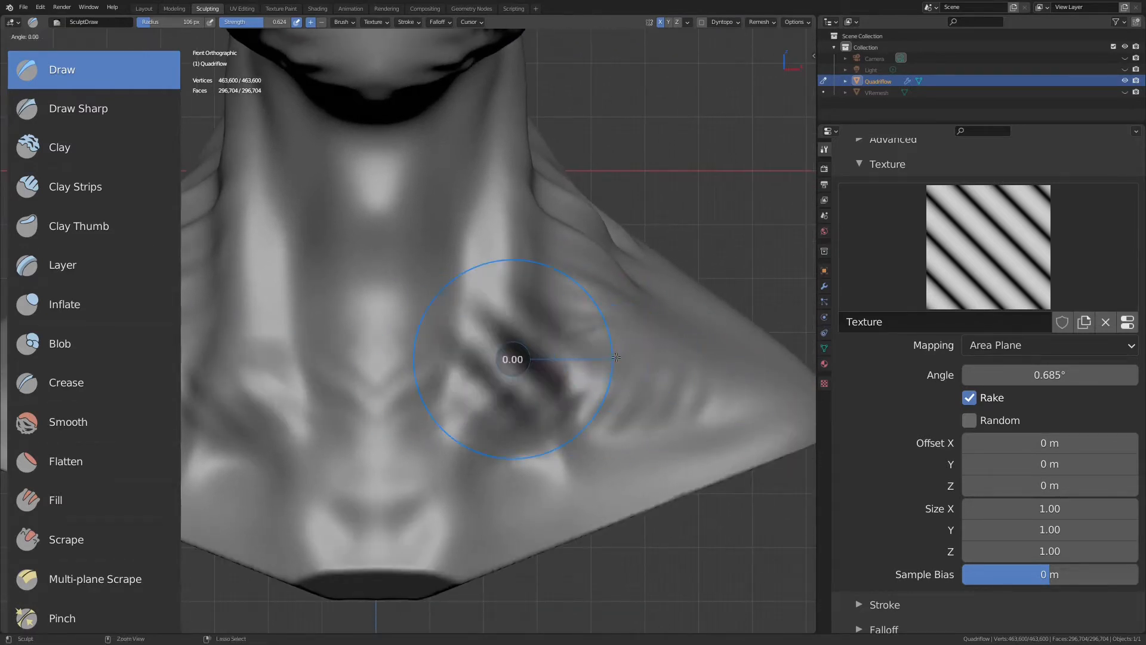
pyautogui.click(591, 285)
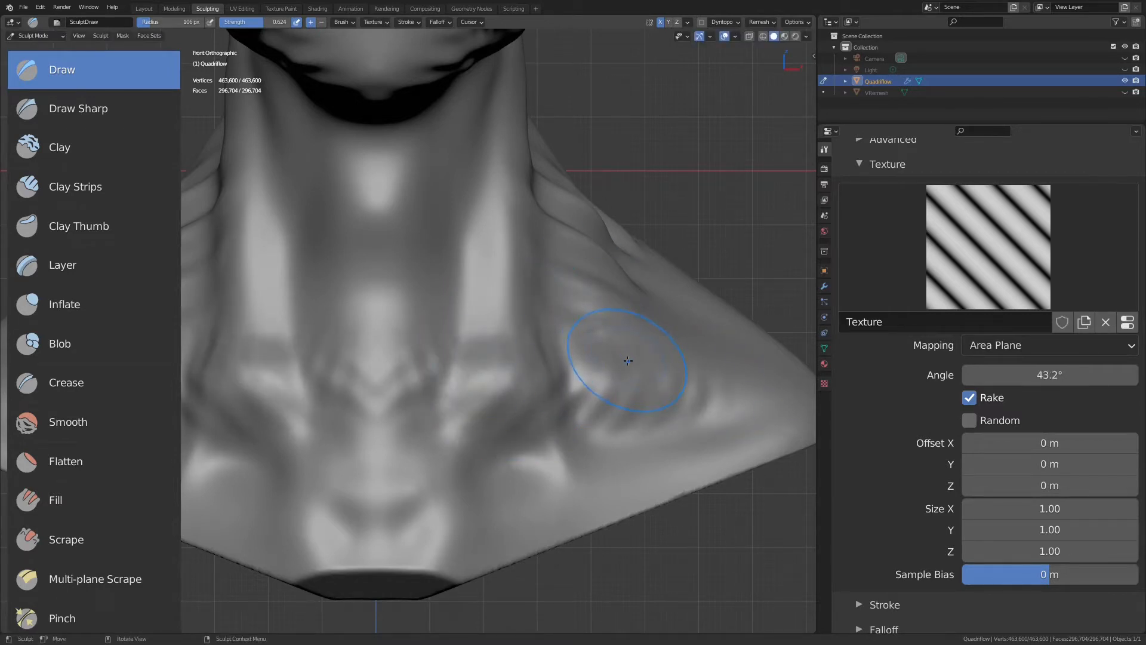
pyautogui.hotkey('ctrl', 'f')
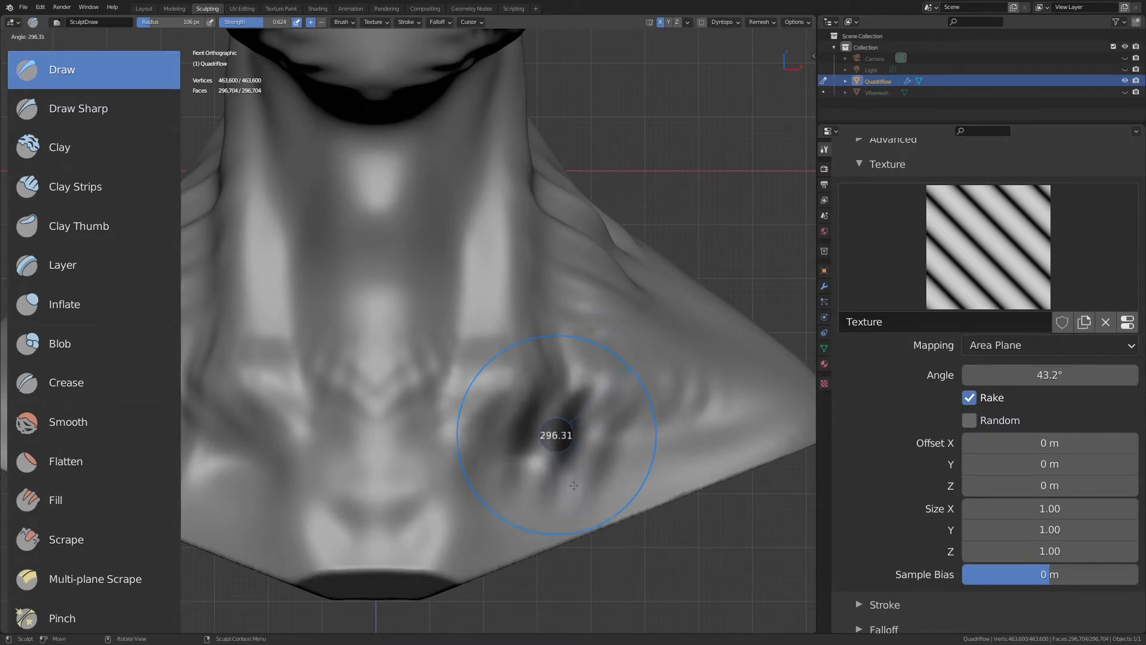
pyautogui.click(576, 450)
# Sculpt raked stripes running lengthwise up the front and side of the neck.
pyautogui.keyDown('shift'); pyautogui.moveTo(509, 338); pyautogui.dragTo(557, 423, button='middle'); pyautogui.keyUp('shift')
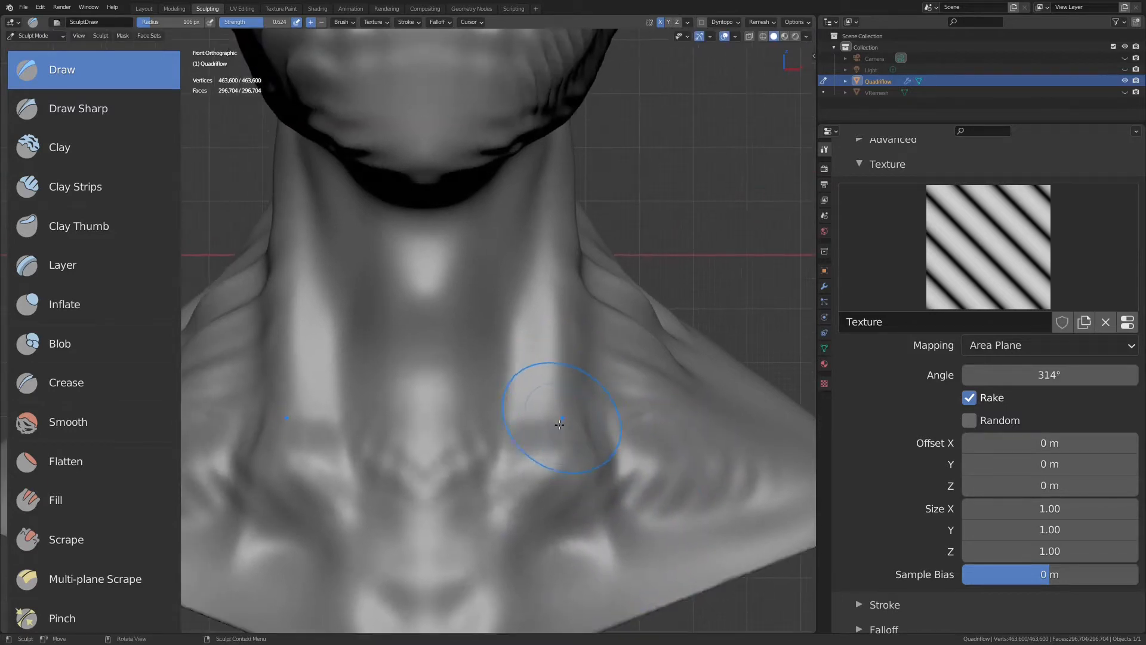
pyautogui.moveTo(472, 446); pyautogui.dragTo(430, 239)
pyautogui.moveTo(429, 238)
pyautogui.mouseDown(button='middle')
pyautogui.moveTo(410, 333)
pyautogui.moveTo(428, 409)
pyautogui.moveTo(483, 423)
pyautogui.moveTo(470, 439)
pyautogui.mouseUp(button='middle')
pyautogui.moveTo(468, 440); pyautogui.dragTo(506, 194)
pyautogui.keyDown('shift'); pyautogui.moveTo(605, 290); pyautogui.dragTo(596, 206, button='middle'); pyautogui.keyUp('shift')
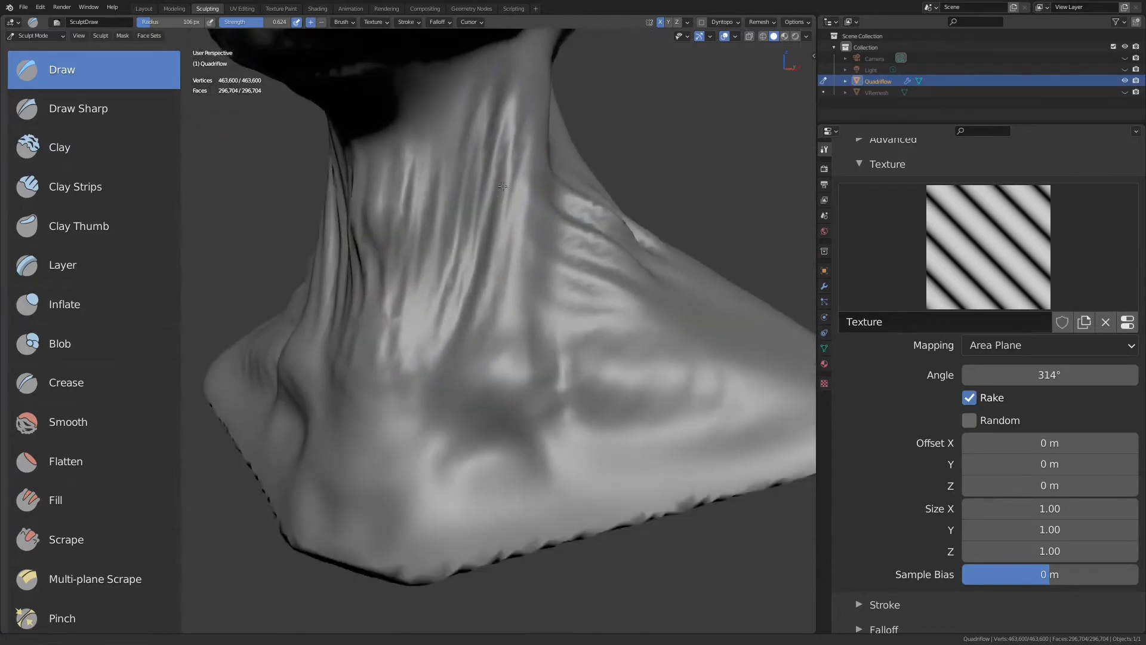
# Sculpt raked stripes along the collarbone and around the shoulder toward the neck.
pyautogui.moveTo(764, 415)
pyautogui.mouseDown()
pyautogui.moveTo(632, 412)
pyautogui.moveTo(405, 441)
pyautogui.moveTo(391, 423)
pyautogui.mouseUp()
pyautogui.moveTo(391, 424)
pyautogui.mouseDown(button='middle')
pyautogui.moveTo(478, 452)
pyautogui.moveTo(312, 440)
pyautogui.mouseUp(button='middle')
pyautogui.moveTo(312, 440); pyautogui.dragTo(511, 247)
# Sculpt raked stripes in rows across the back of the neck and the upper back.
pyautogui.moveTo(511, 247)
pyautogui.keyDown('shift'); pyautogui.mouseDown(button='middle')
pyautogui.moveTo(591, 377)
pyautogui.moveTo(472, 287)
pyautogui.moveTo(476, 383)
pyautogui.moveTo(438, 352)
pyautogui.mouseUp(button='middle'); pyautogui.keyUp('shift')
pyautogui.moveTo(401, 298); pyautogui.dragTo(507, 286)
pyautogui.moveTo(397, 251); pyautogui.dragTo(501, 215)
pyautogui.moveTo(383, 215); pyautogui.dragTo(513, 149, button='middle')
pyautogui.moveTo(456, 256); pyautogui.dragTo(468, 312, button='middle')
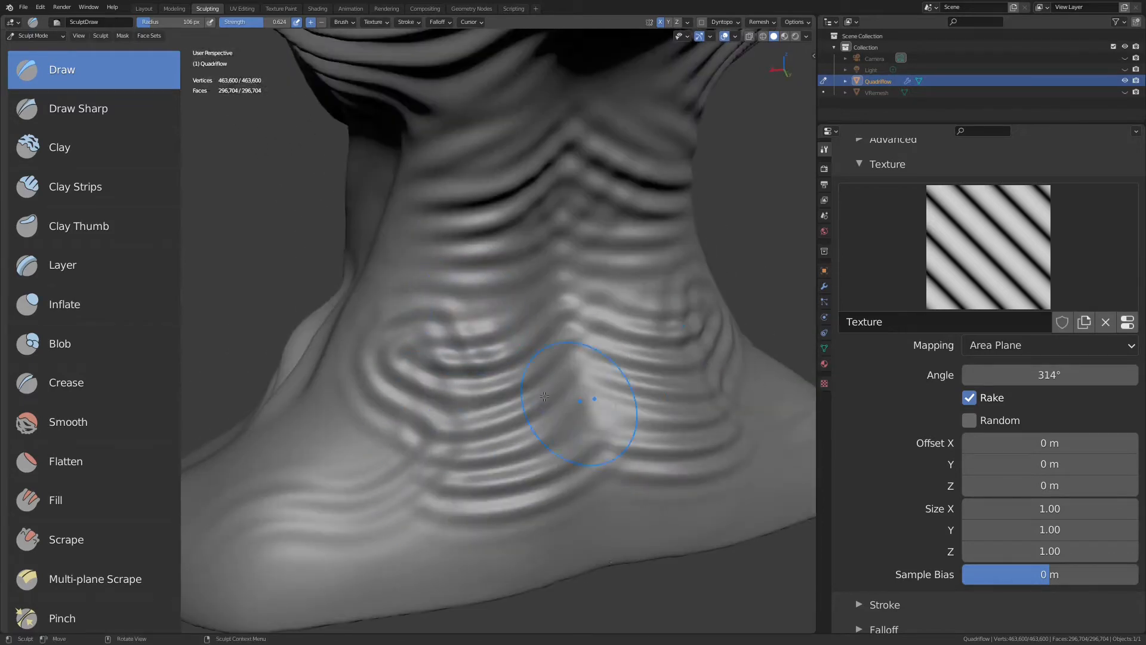
pyautogui.moveTo(575, 410); pyautogui.dragTo(632, 310, button='middle')
# Enable Random for the texture angle and sculpt randomly rotated texture over the shoulder and upper back.
pyautogui.click(970, 420)
pyautogui.moveTo(552, 275)
pyautogui.mouseDown(button='middle')
pyautogui.moveTo(555, 369)
pyautogui.moveTo(604, 305)
pyautogui.mouseUp(button='middle')
pyautogui.scroll(4, 598, 313)
pyautogui.scroll(-2, 598, 313)
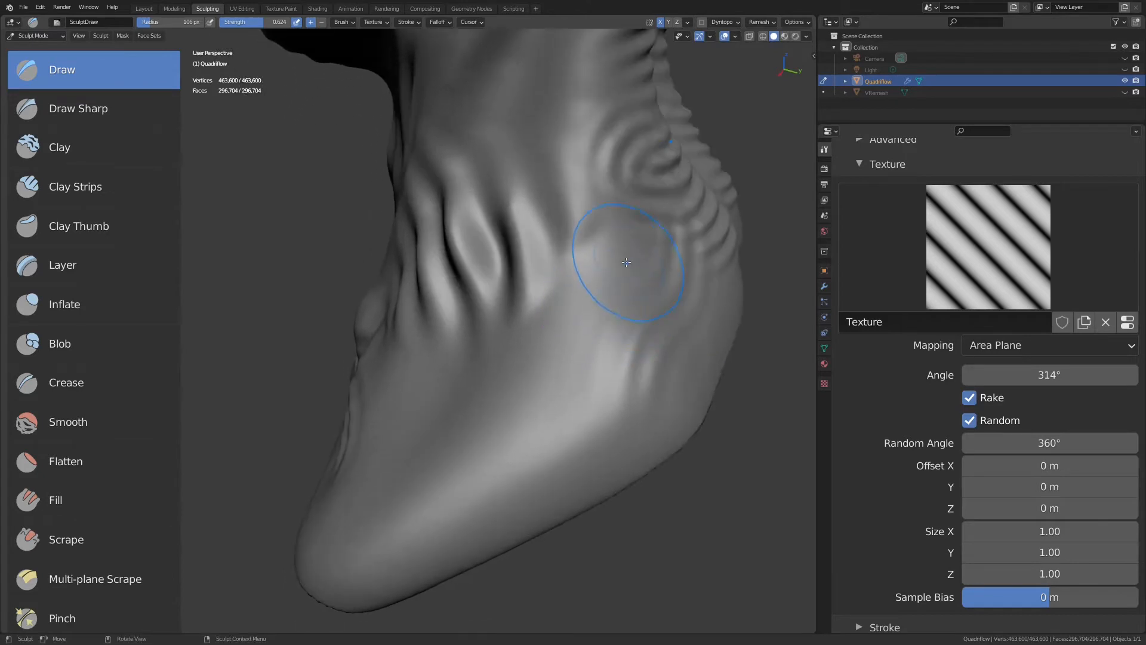
pyautogui.moveTo(618, 287)
pyautogui.mouseDown()
pyautogui.moveTo(525, 430)
pyautogui.moveTo(484, 469)
pyautogui.mouseUp()
pyautogui.moveTo(484, 468); pyautogui.dragTo(722, 303, button='middle')
pyautogui.moveTo(722, 302); pyautogui.dragTo(495, 299)
pyautogui.moveTo(529, 248)
pyautogui.mouseDown(button='middle')
pyautogui.moveTo(544, 307)
pyautogui.moveTo(628, 283)
pyautogui.moveTo(607, 352)
pyautogui.moveTo(586, 344)
pyautogui.mouseUp(button='middle')
# Return to the front view of the bust and collapse the brush's Texture settings.
pyautogui.press('KP_1')
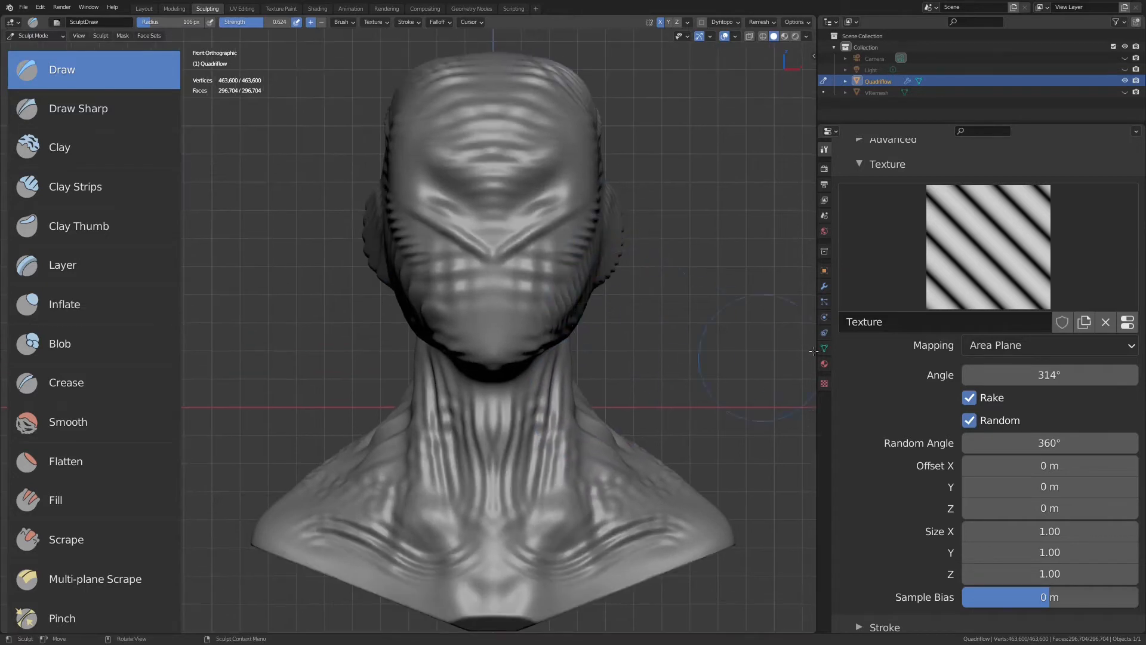
pyautogui.scroll(-3, 897, 428)
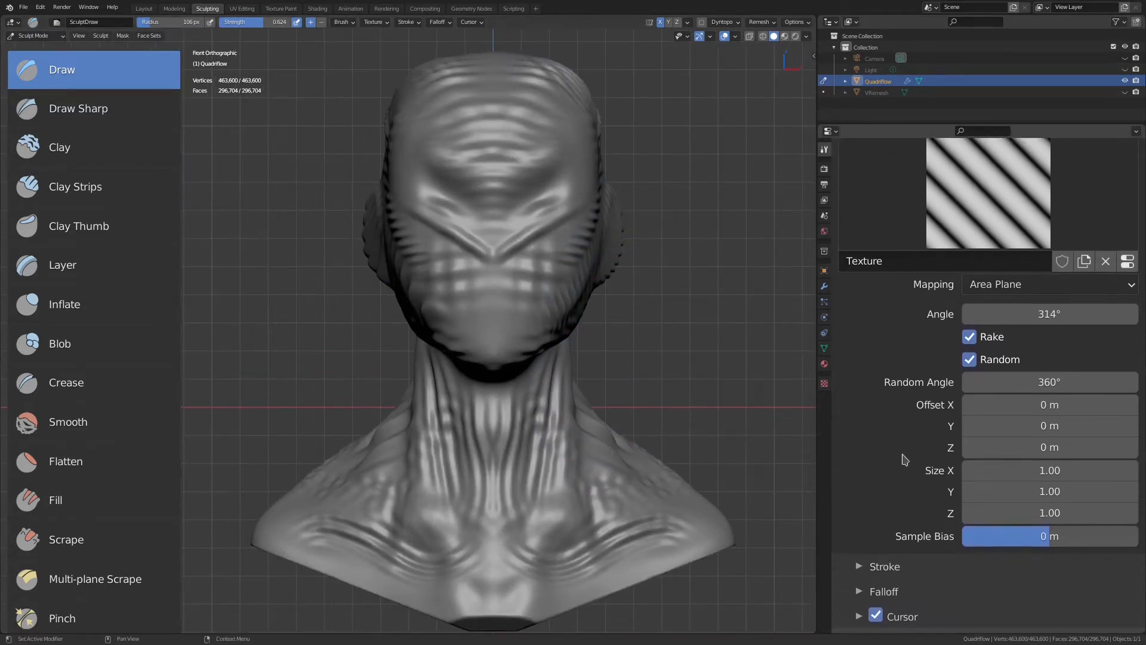
pyautogui.moveTo(888, 380); pyautogui.dragTo(889, 564, button='middle')
pyautogui.click(881, 289)
pyautogui.moveTo(882, 305); pyautogui.dragTo(893, 471, button='middle')
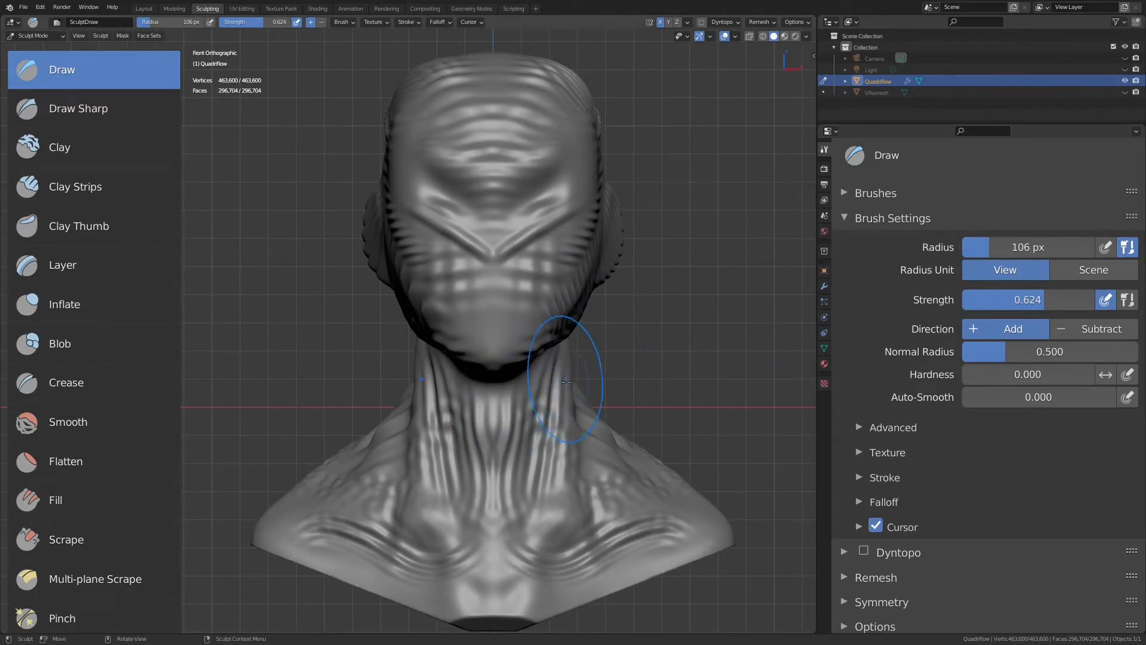
# Smooth the raked stripes on the side of the neck and the upper shoulder, switching to the Draw Sharp brush partway.
pyautogui.moveTo(565, 395); pyautogui.dragTo(523, 366, button='middle')
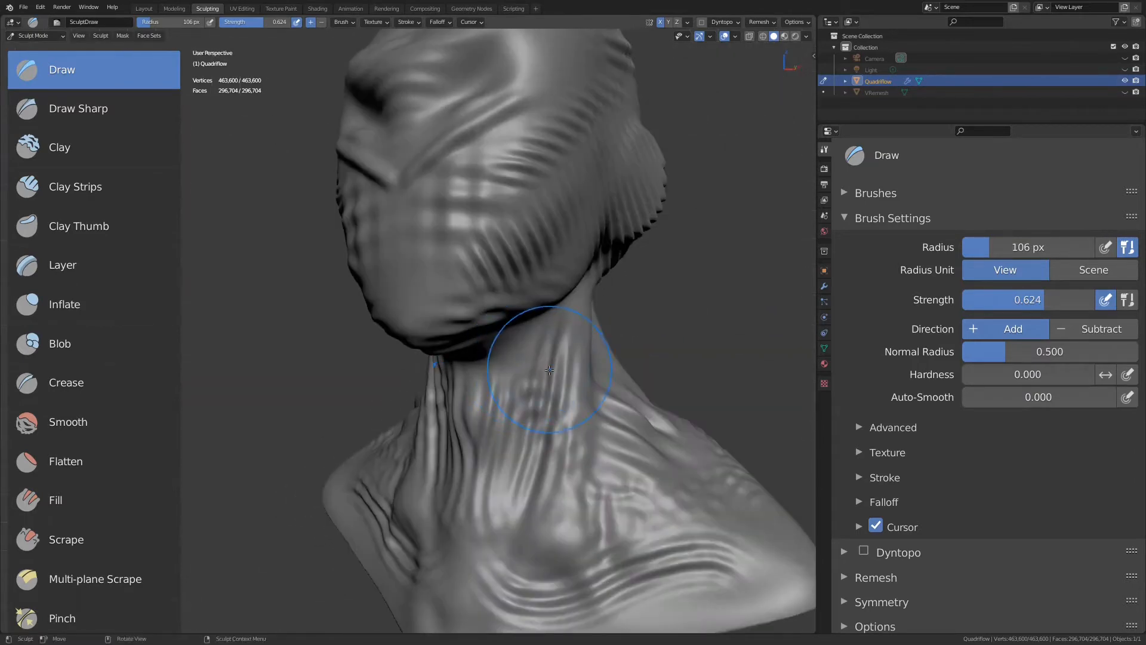
pyautogui.moveTo(532, 407); pyautogui.dragTo(536, 381, button='middle')
pyautogui.moveTo(506, 444)
pyautogui.mouseDown(button='middle')
pyautogui.moveTo(529, 350)
pyautogui.moveTo(551, 354)
pyautogui.moveTo(535, 403)
pyautogui.mouseUp(button='middle')
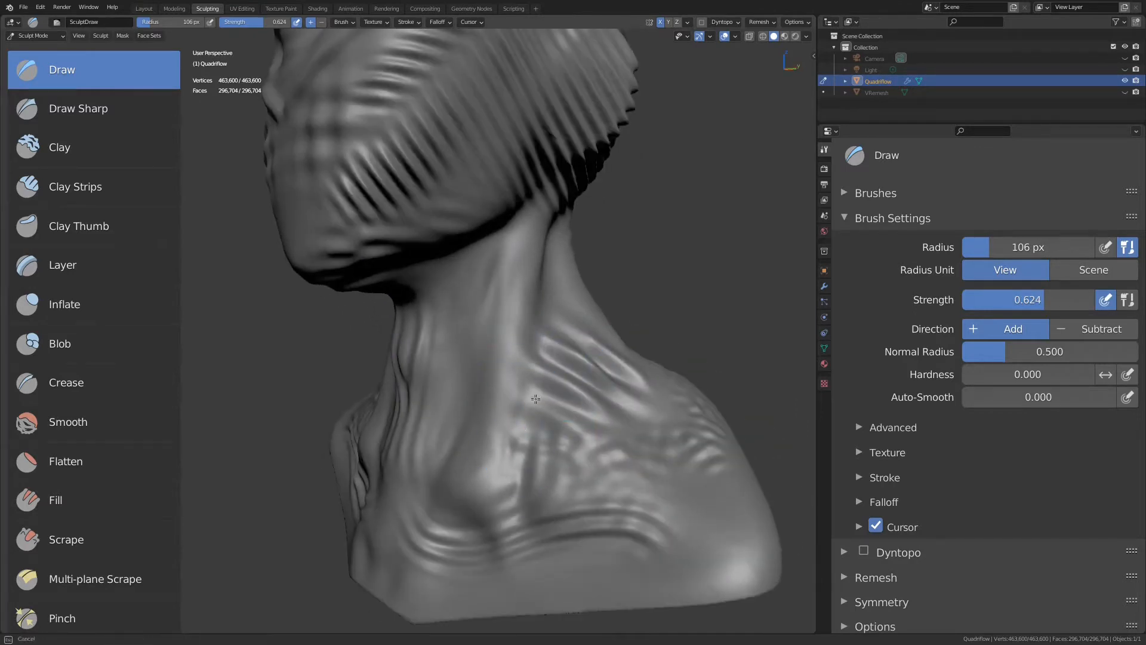
pyautogui.click(95, 127)
pyautogui.scroll(2, 538, 361)
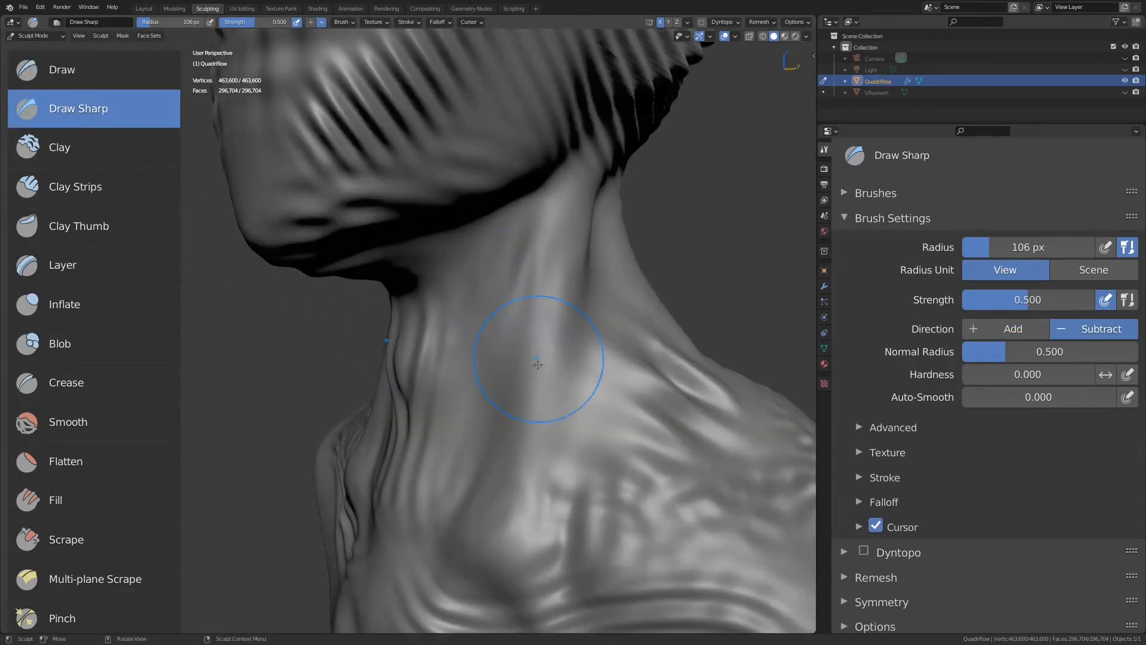
pyautogui.moveTo(570, 343)
pyautogui.mouseDown()
pyautogui.moveTo(518, 385)
pyautogui.moveTo(545, 356)
pyautogui.mouseUp()
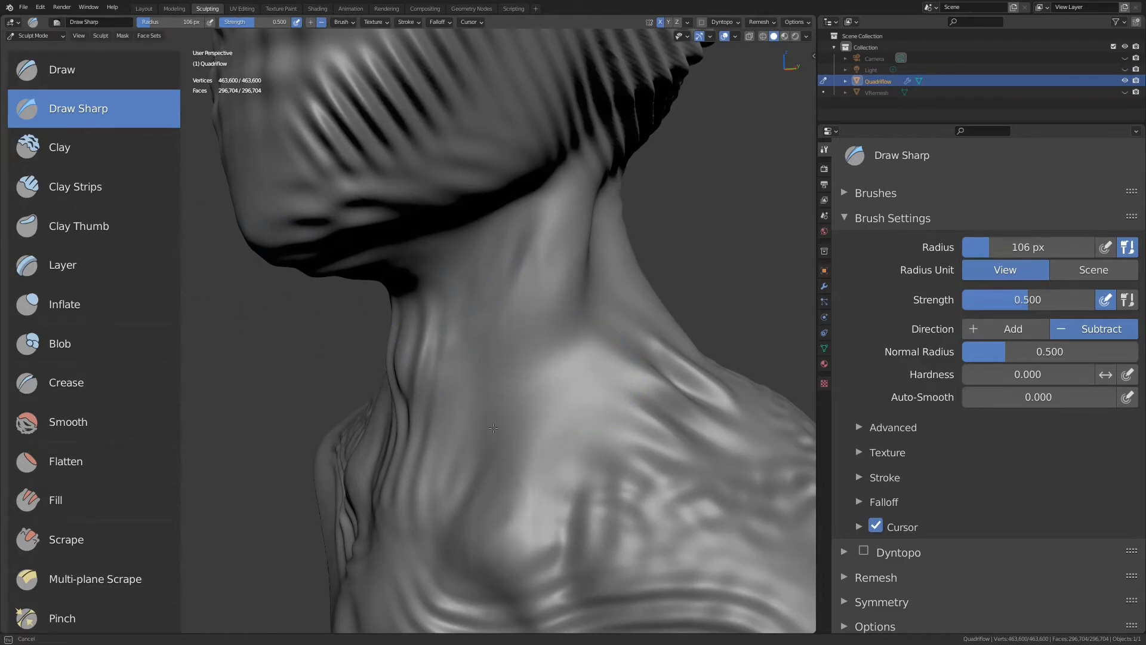
# Return to the Draw brush, smooth the cheek, and sculpt randomly rotated texture across it toward the ear.
pyautogui.click(60, 69)
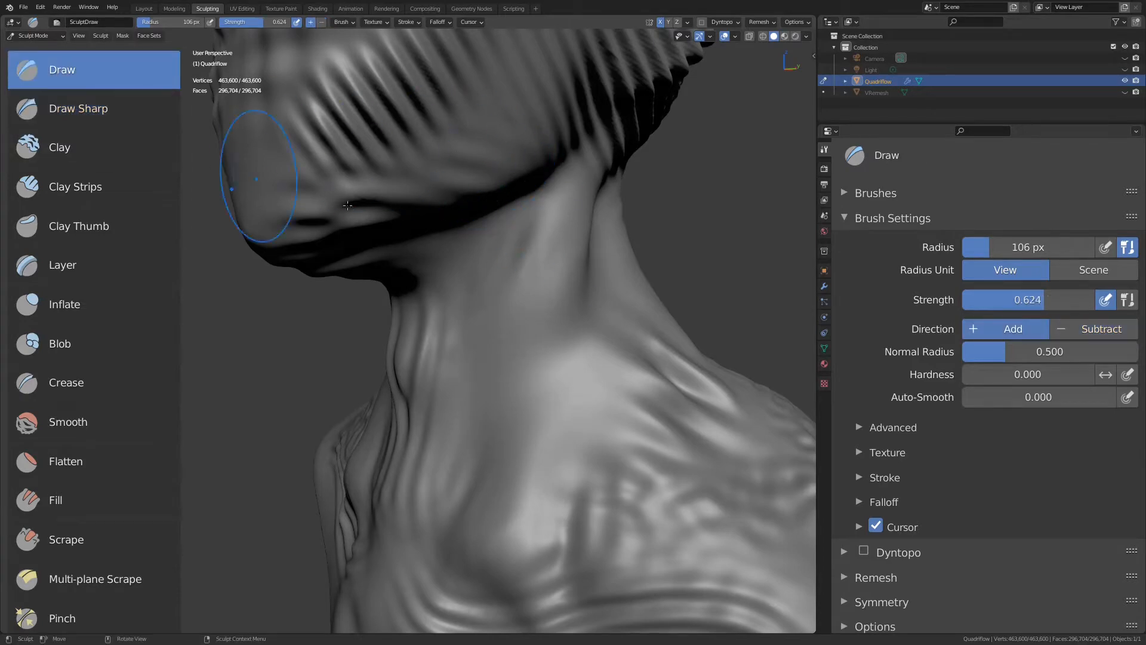
pyautogui.keyDown('shift'); pyautogui.moveTo(658, 230); pyautogui.dragTo(653, 367, button='middle'); pyautogui.keyUp('shift')
pyautogui.scroll(-1, 651, 364)
pyautogui.moveTo(555, 298)
pyautogui.mouseDown()
pyautogui.moveTo(513, 269)
pyautogui.moveTo(435, 339)
pyautogui.moveTo(382, 301)
pyautogui.moveTo(347, 317)
pyautogui.moveTo(379, 257)
pyautogui.mouseUp()
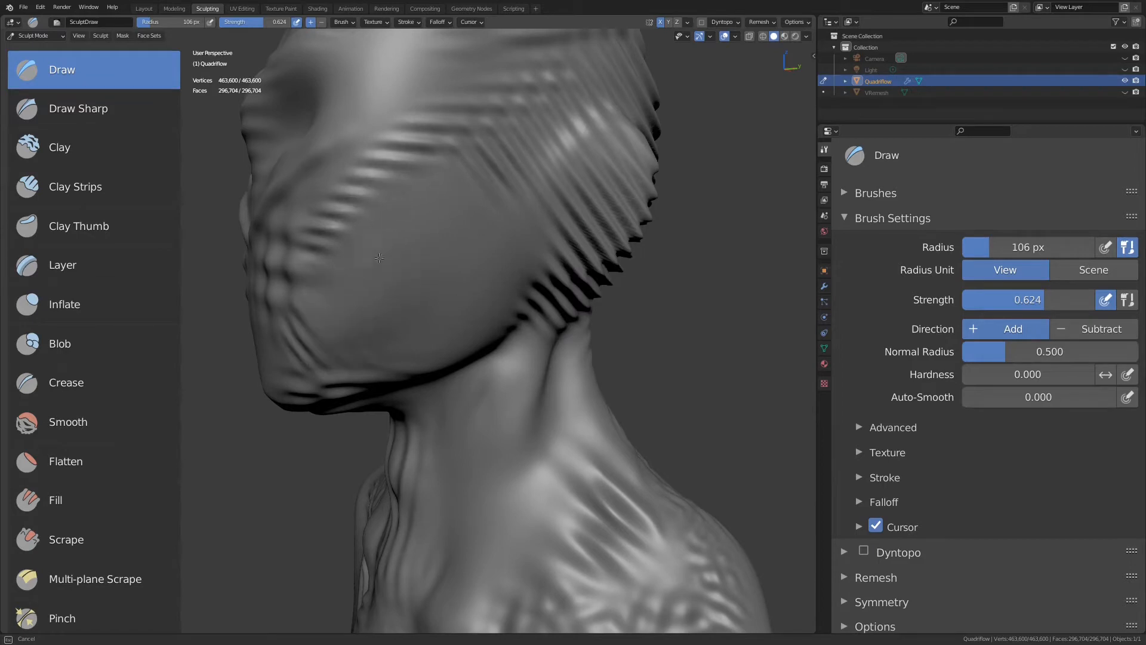
pyautogui.moveTo(501, 160)
pyautogui.mouseDown()
pyautogui.moveTo(540, 193)
pyautogui.moveTo(442, 263)
pyautogui.moveTo(373, 232)
pyautogui.mouseUp()
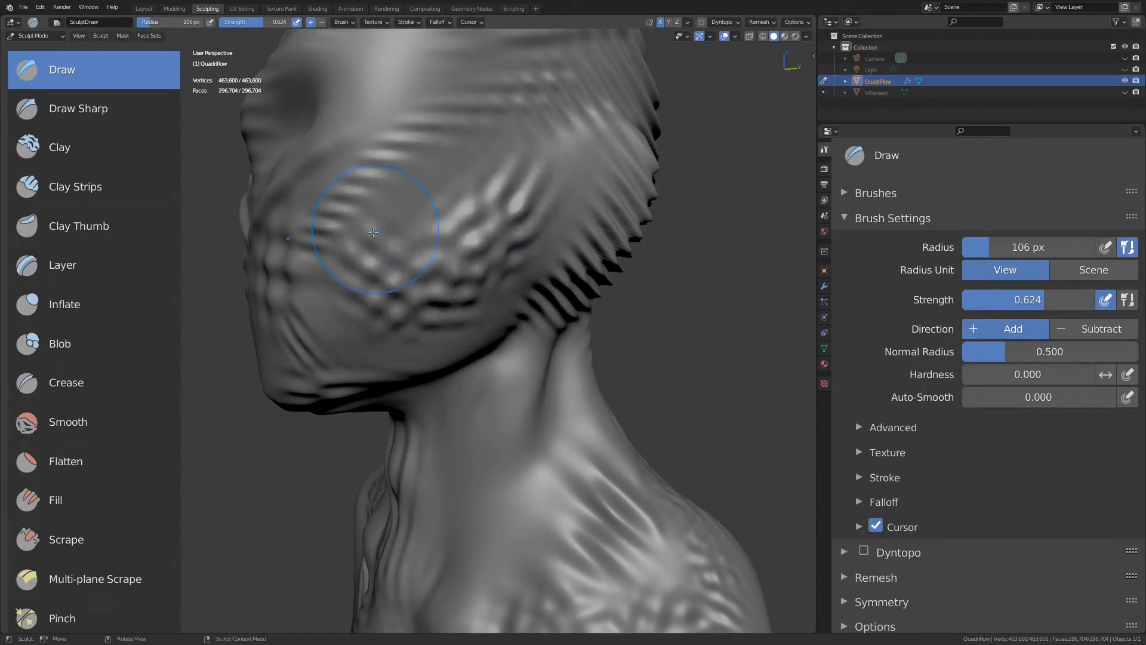
pyautogui.moveTo(508, 273); pyautogui.dragTo(538, 292, button='middle')
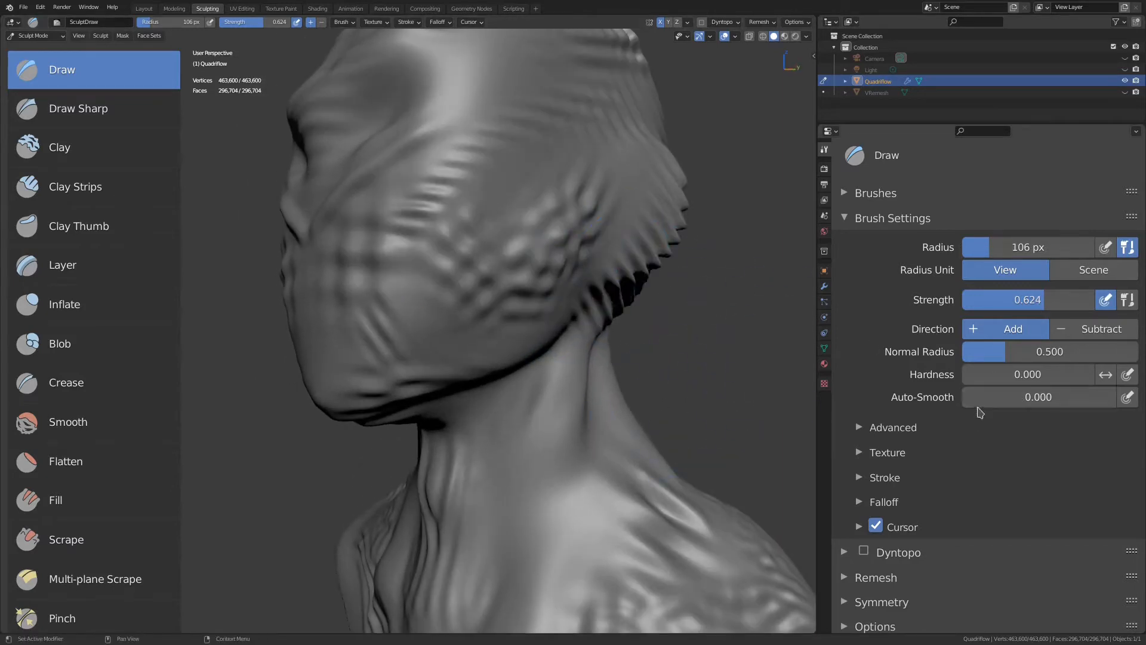
# Set Auto-Smooth to 0.635 and sculpt softened texture over the side of the head and the cheek.
pyautogui.moveTo(979, 406); pyautogui.dragTo(1009, 410)
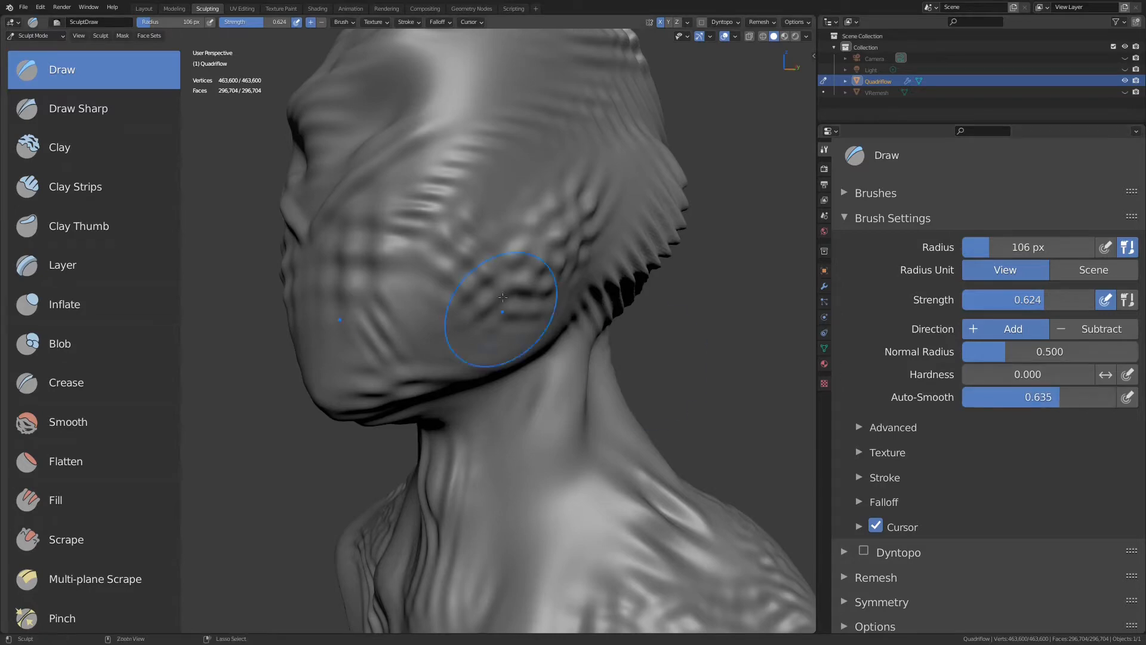
pyautogui.moveTo(502, 307)
pyautogui.mouseDown(button='middle')
pyautogui.moveTo(520, 285)
pyautogui.moveTo(518, 297)
pyautogui.moveTo(512, 225)
pyautogui.moveTo(608, 389)
pyautogui.moveTo(578, 349)
pyautogui.mouseUp(button='middle')
pyautogui.moveTo(578, 349)
pyautogui.mouseDown()
pyautogui.moveTo(434, 423)
pyautogui.moveTo(555, 340)
pyautogui.moveTo(372, 448)
pyautogui.mouseUp()
pyautogui.keyDown('shift'); pyautogui.moveTo(641, 338); pyautogui.dragTo(658, 245, button='middle'); pyautogui.keyUp('shift')
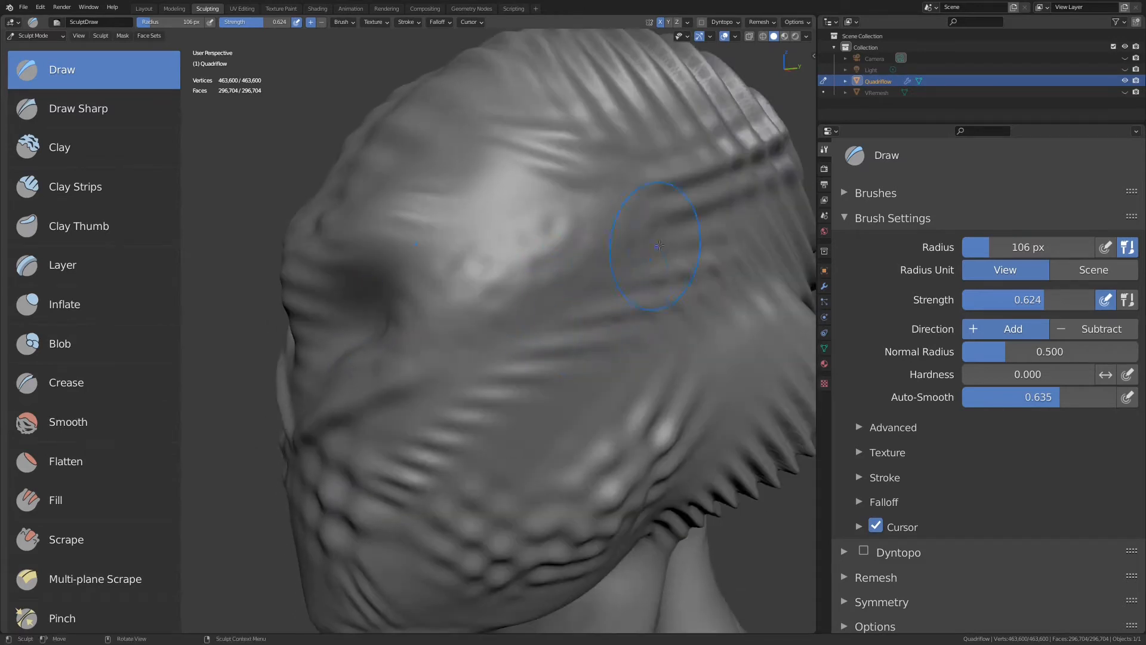
pyautogui.moveTo(659, 245); pyautogui.dragTo(421, 369)
pyautogui.moveTo(596, 319); pyautogui.dragTo(571, 303, button='middle')
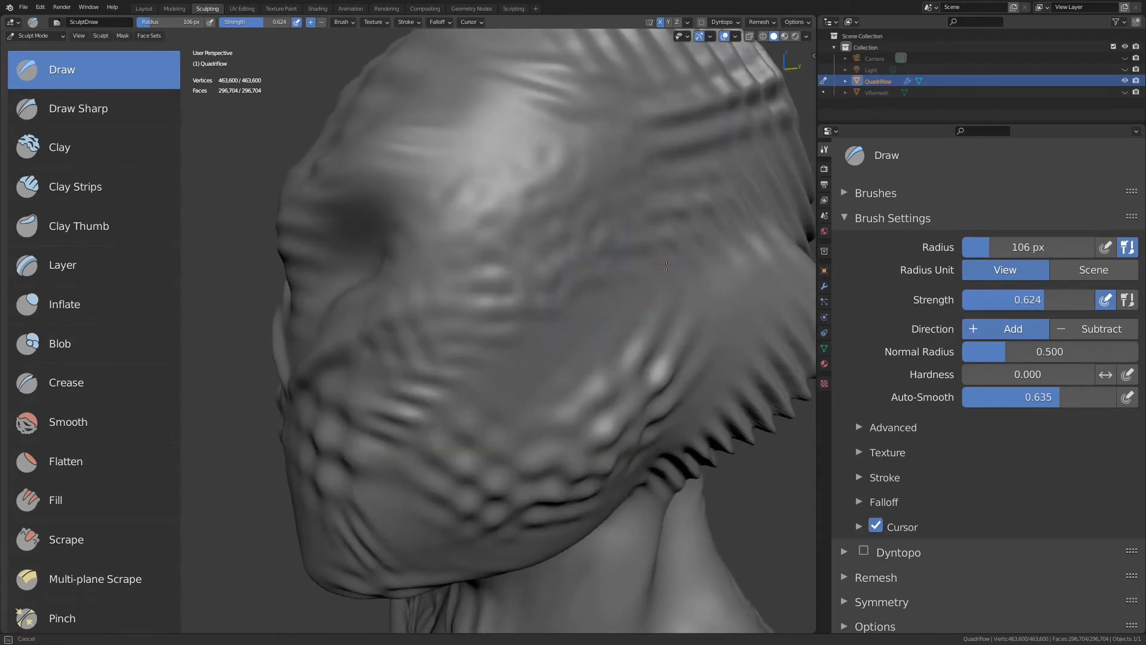
pyautogui.moveTo(666, 265); pyautogui.dragTo(445, 406)
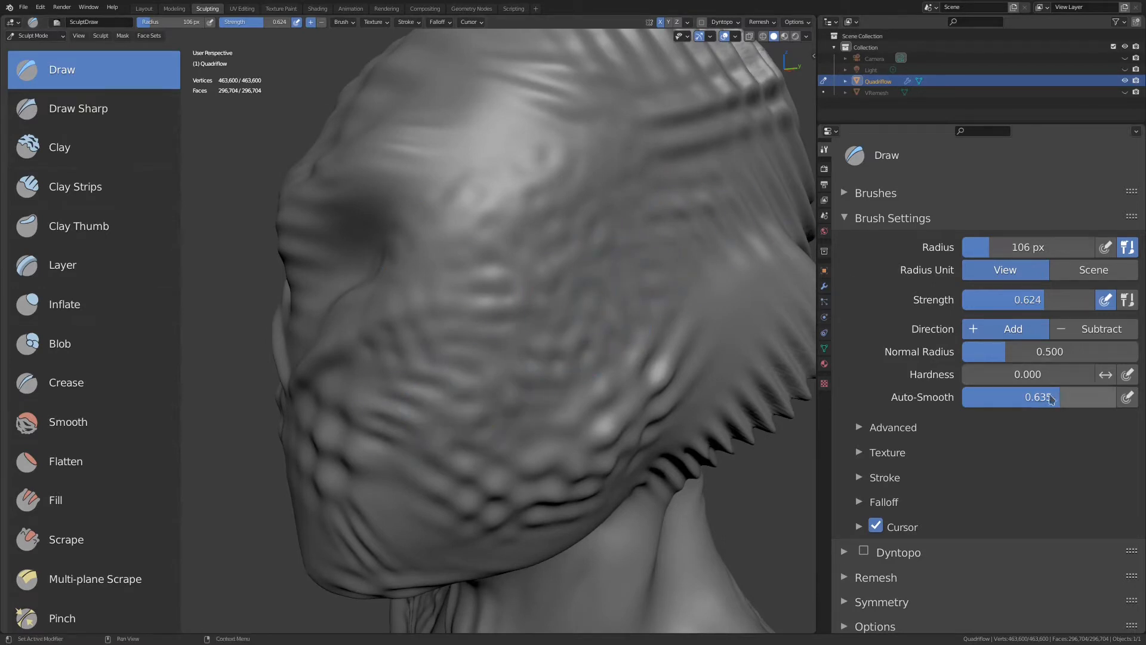
# Set Auto-Smooth to 0.912, work the brush over the face and side of the head, and reset Auto-Smooth to 0.
pyautogui.moveTo(1051, 399); pyautogui.dragTo(1103, 408)
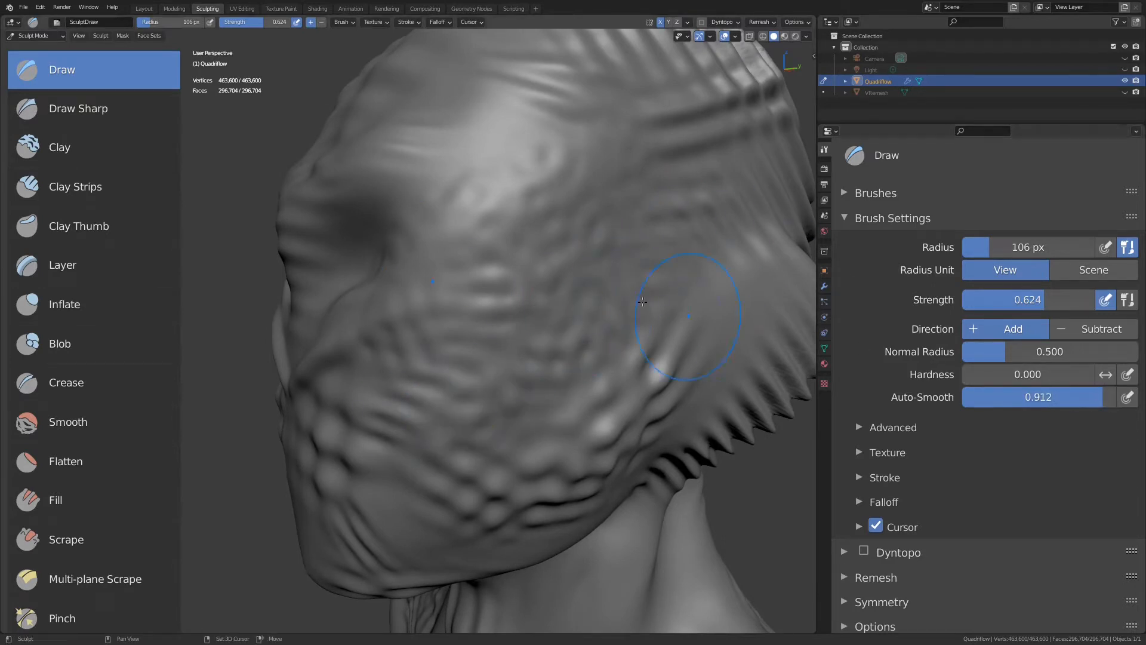
pyautogui.moveTo(703, 307); pyautogui.dragTo(660, 422, button='middle')
pyautogui.moveTo(496, 317)
pyautogui.mouseDown(button='middle')
pyautogui.moveTo(477, 340)
pyautogui.moveTo(505, 366)
pyautogui.mouseUp(button='middle')
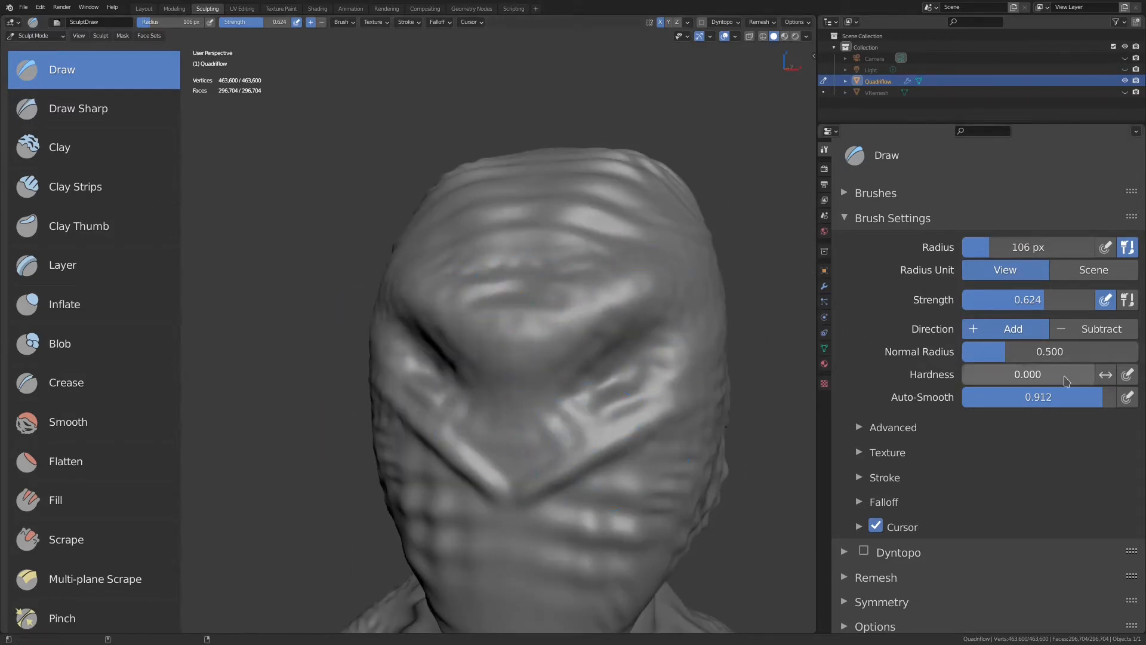
pyautogui.moveTo(1104, 404); pyautogui.dragTo(958, 410)
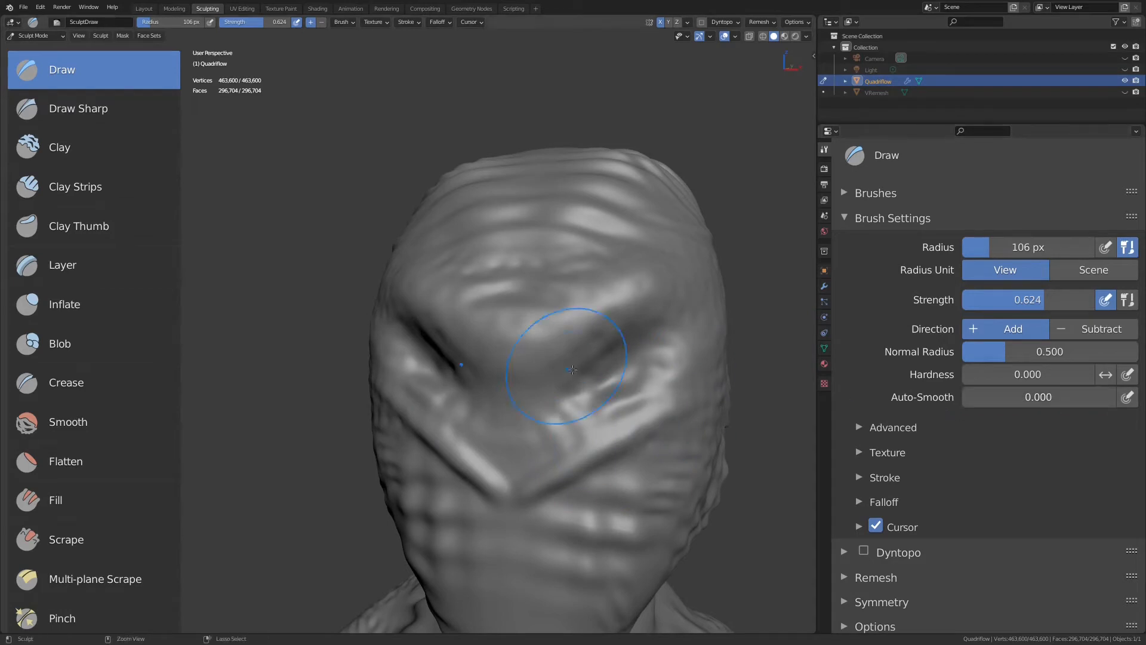
# Review the Draw brush's Advanced options and its Texture settings down to Sample Bias, collapsing each section again.
pyautogui.click(899, 428)
pyautogui.scroll(-5, 876, 432)
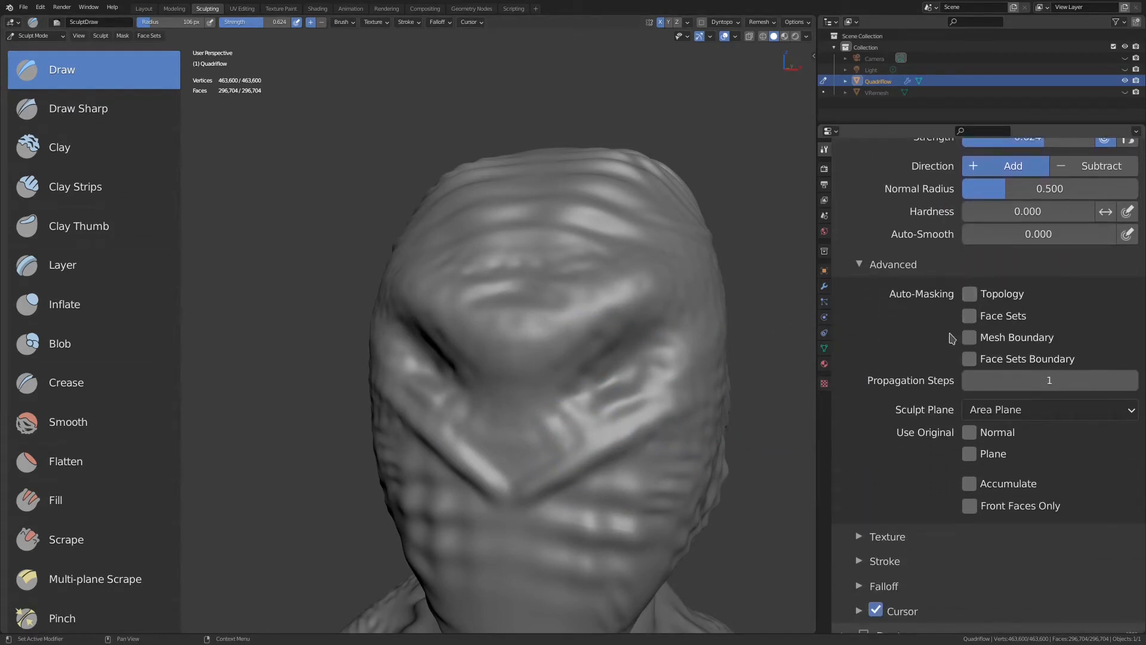
pyautogui.keyDown('shift'); pyautogui.moveTo(753, 393); pyautogui.dragTo(687, 191, button='middle'); pyautogui.keyUp('shift')
pyautogui.scroll(-4, 664, 299)
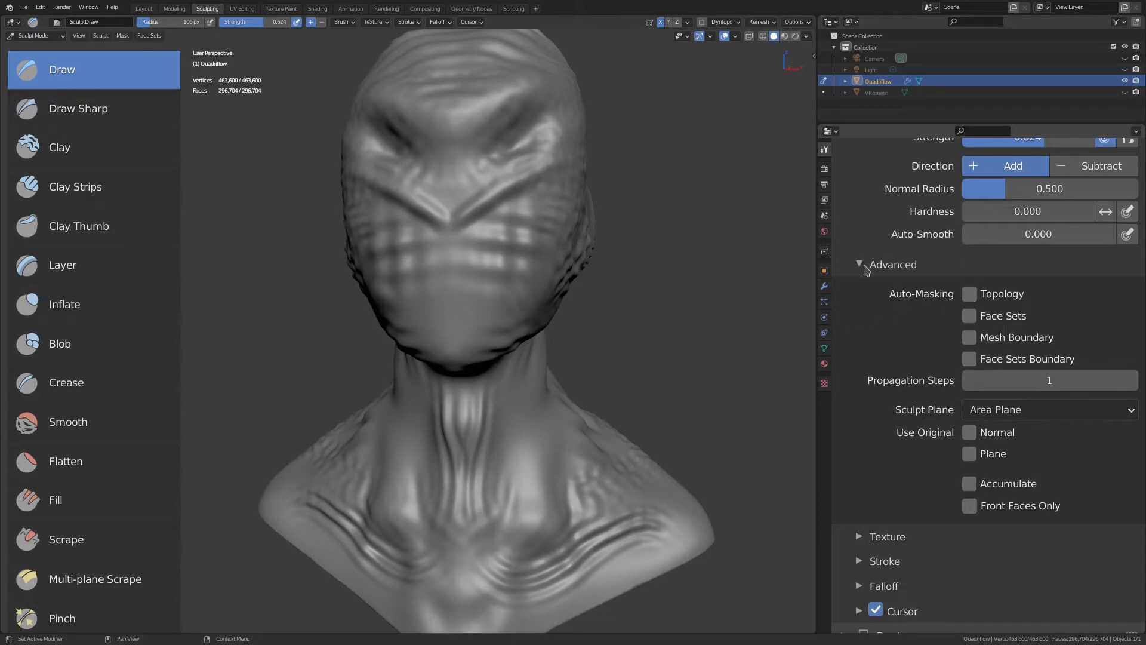
pyautogui.click(887, 266)
pyautogui.click(851, 288)
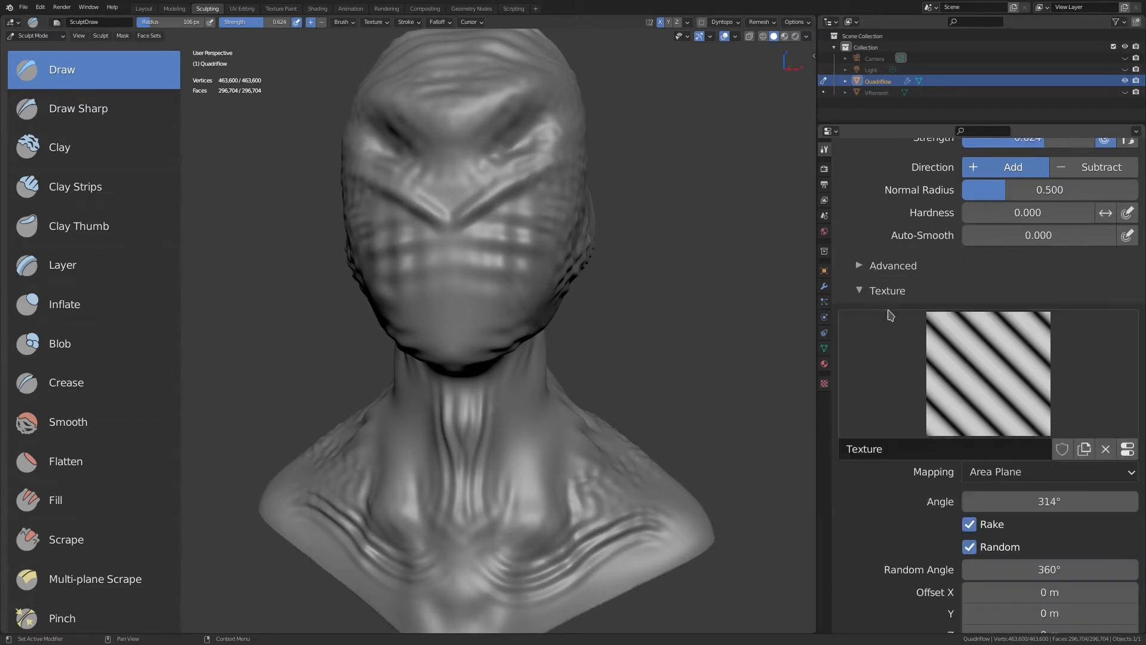
pyautogui.scroll(-5, 914, 548)
pyautogui.scroll(-3, 914, 548)
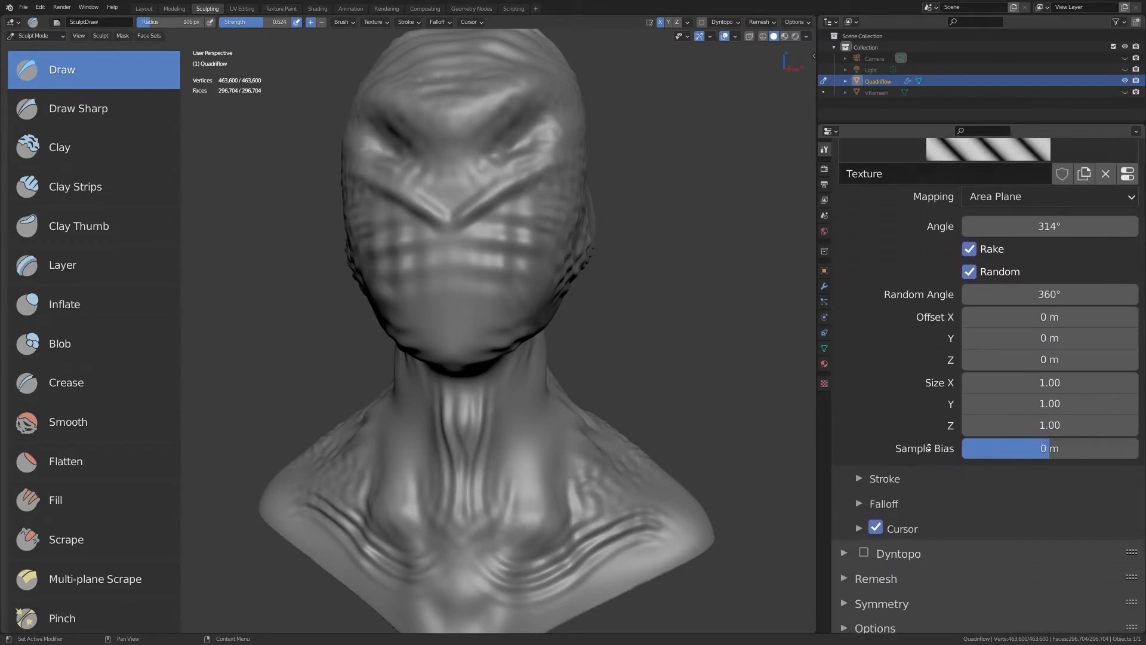
pyautogui.scroll(9, 859, 292)
pyautogui.click(864, 239)
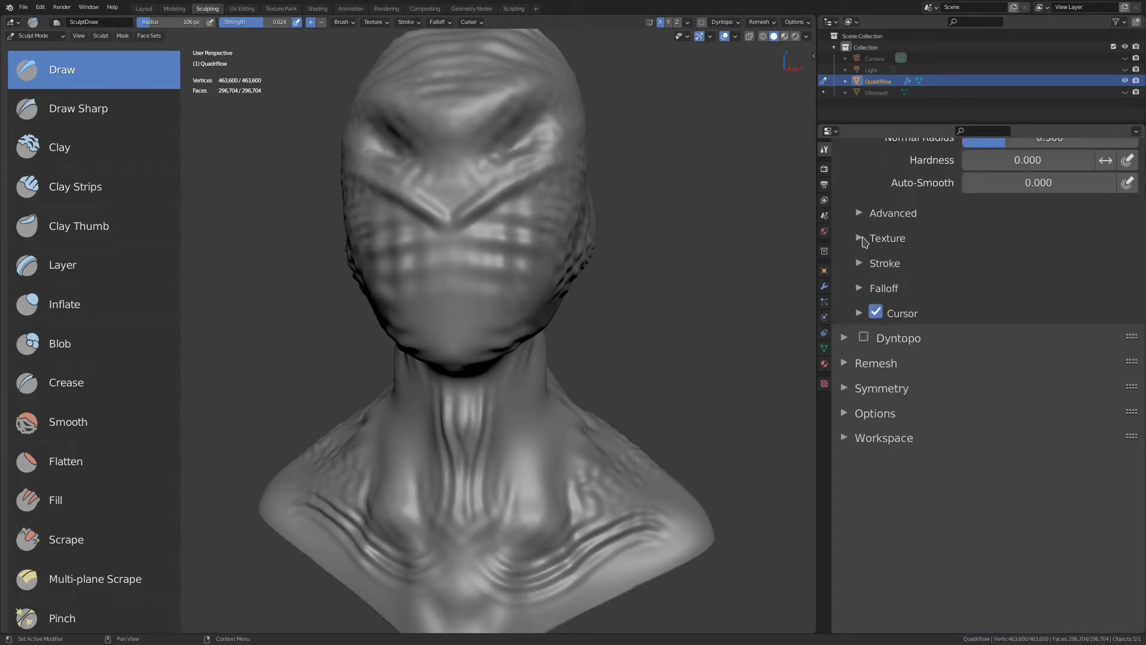
# Set the brush texture's Size X, Y and Z to 5.00.
pyautogui.click(863, 238)
pyautogui.scroll(-6, 865, 251)
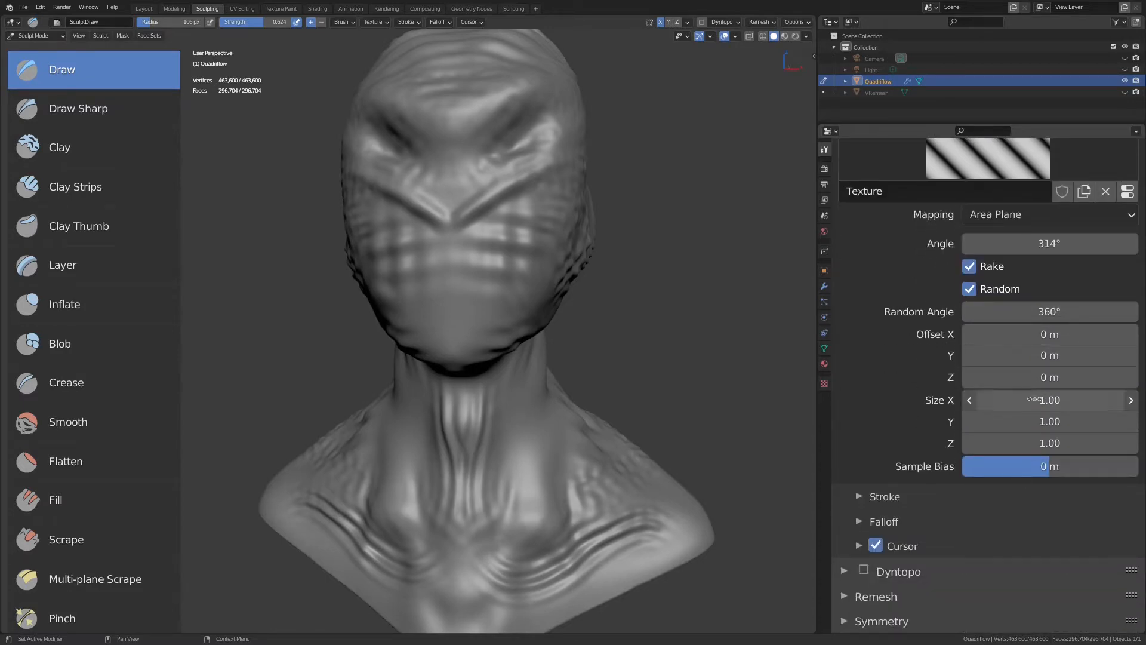
pyautogui.moveTo(1032, 399); pyautogui.dragTo(1026, 467)
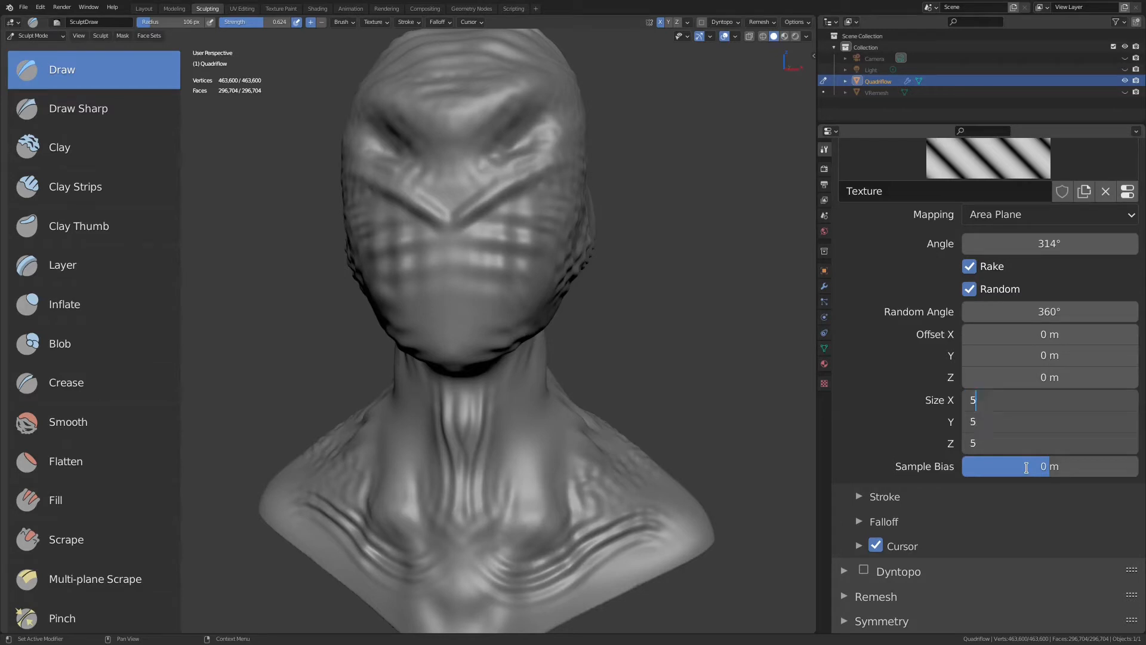
pyautogui.write('5')
pyautogui.press('Return')
# Enlarge the brush radius to 185 px and sculpt fine texture over the chin, the side of the neck and the collarbone.
pyautogui.press('f')
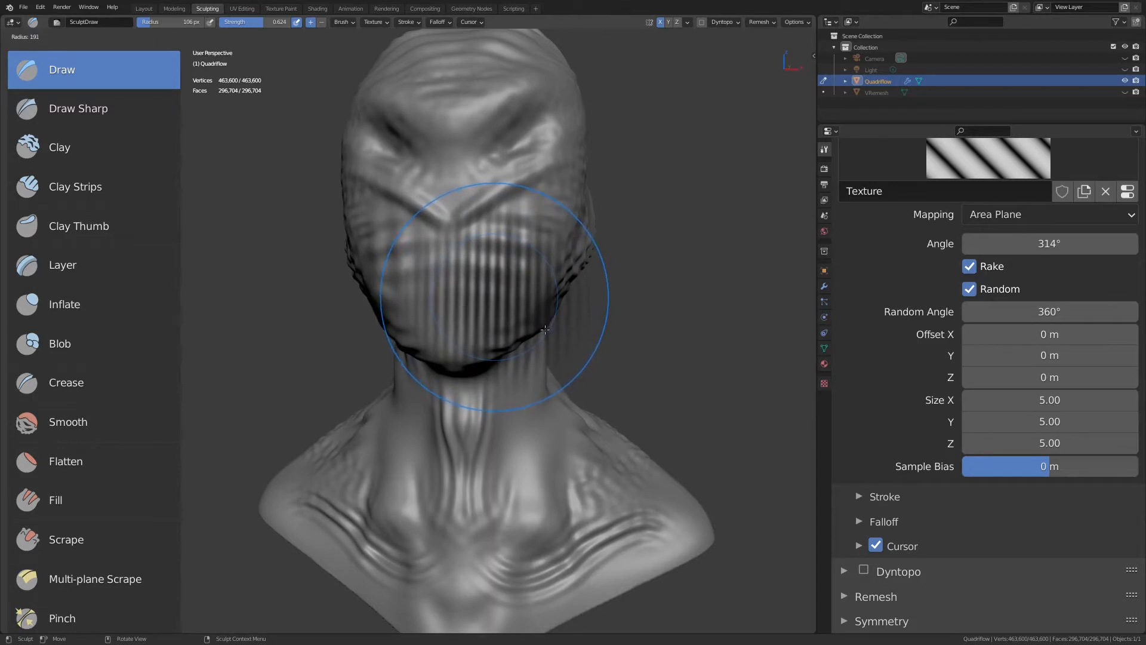
pyautogui.click(543, 327)
pyautogui.scroll(2, 517, 289)
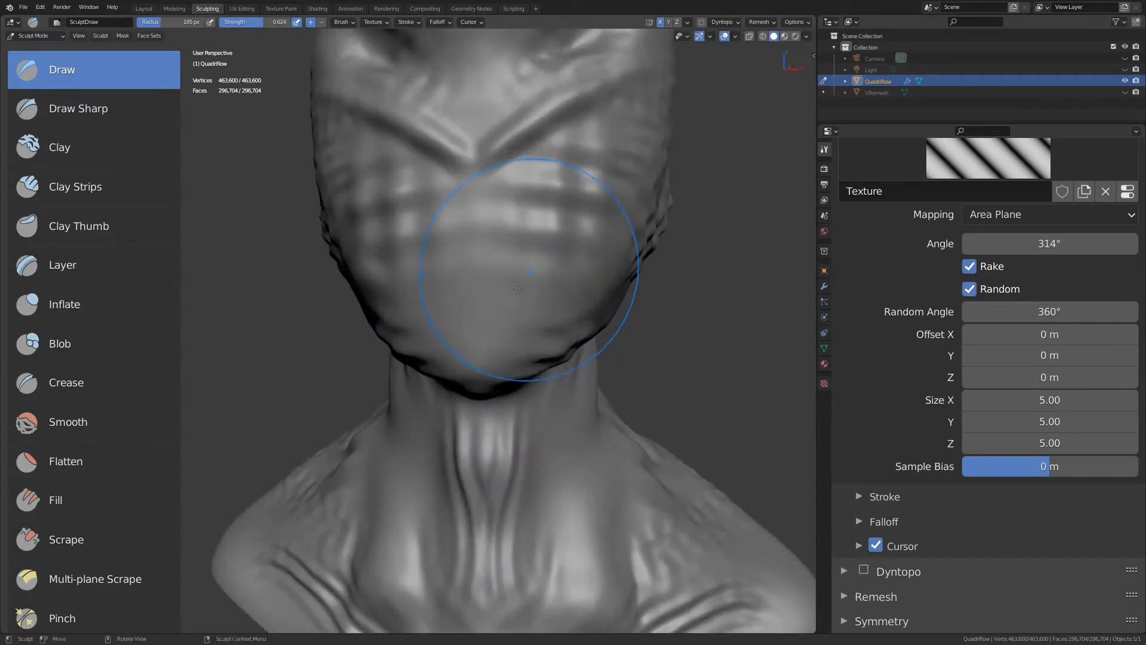
pyautogui.moveTo(517, 289); pyautogui.dragTo(487, 287)
pyautogui.moveTo(486, 286); pyautogui.dragTo(499, 288, button='middle')
pyautogui.moveTo(430, 382)
pyautogui.mouseDown()
pyautogui.moveTo(594, 394)
pyautogui.moveTo(553, 436)
pyautogui.mouseUp()
pyautogui.moveTo(553, 435); pyautogui.dragTo(469, 370, button='middle')
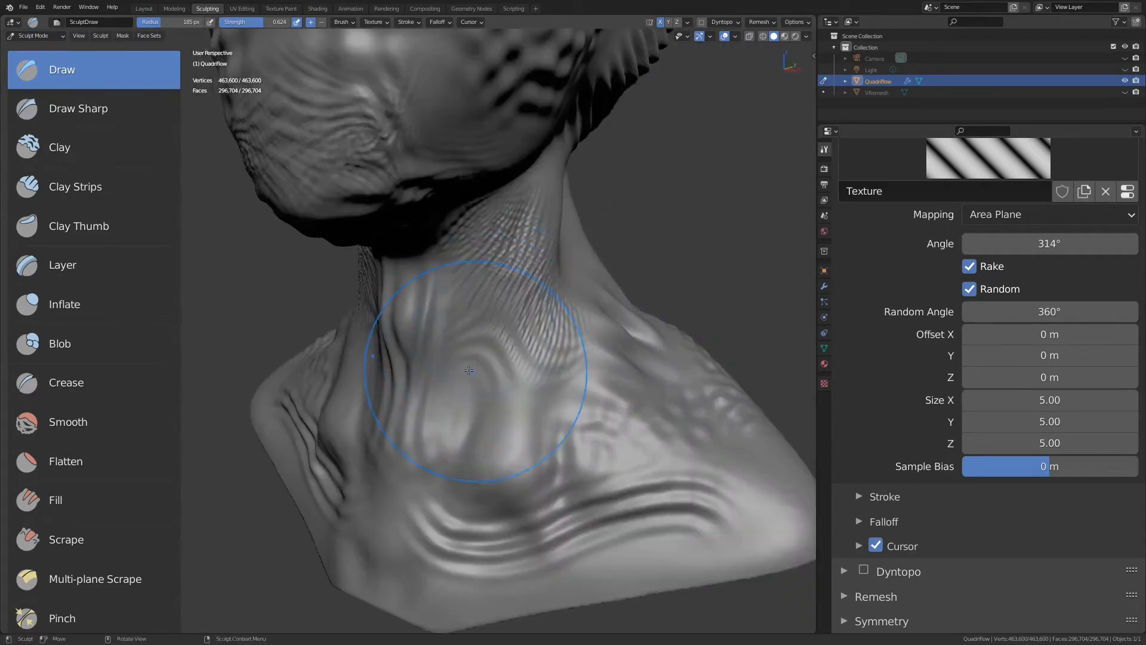
pyautogui.moveTo(468, 384); pyautogui.dragTo(566, 430)
pyautogui.scroll(-2, 568, 425)
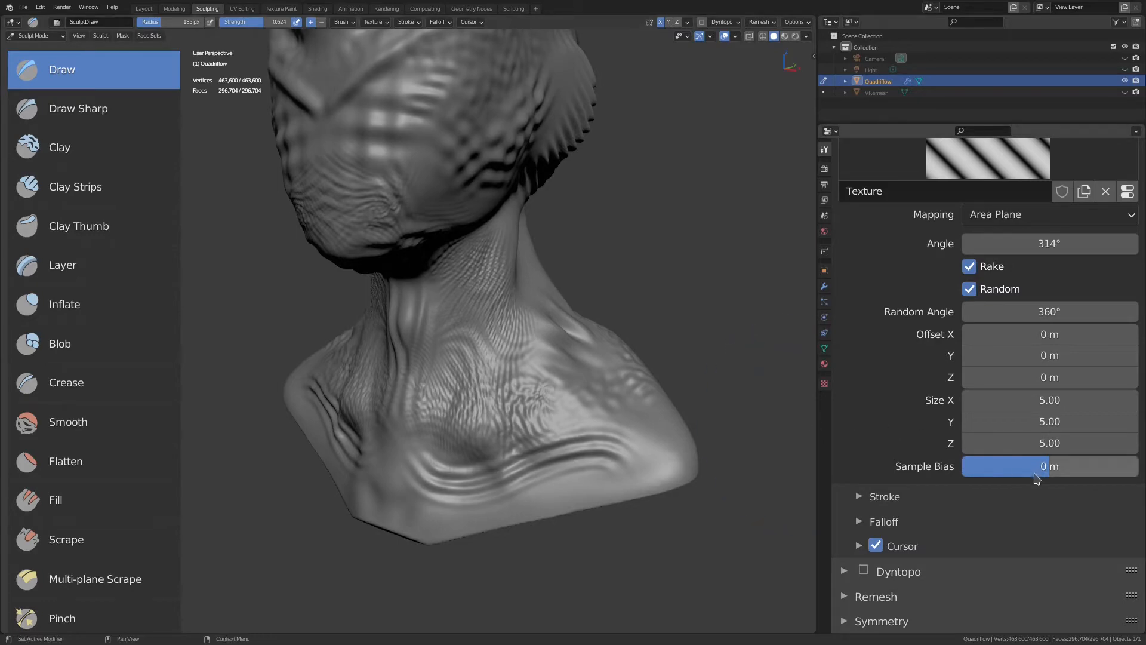
# Inspect the fine texture from the side and set the texture's Size X, Y and Z back to 1.00.
pyautogui.moveTo(663, 367); pyautogui.dragTo(562, 356, button='middle')
pyautogui.keyDown('shift'); pyautogui.moveTo(570, 279); pyautogui.dragTo(588, 319, button='middle'); pyautogui.keyUp('shift')
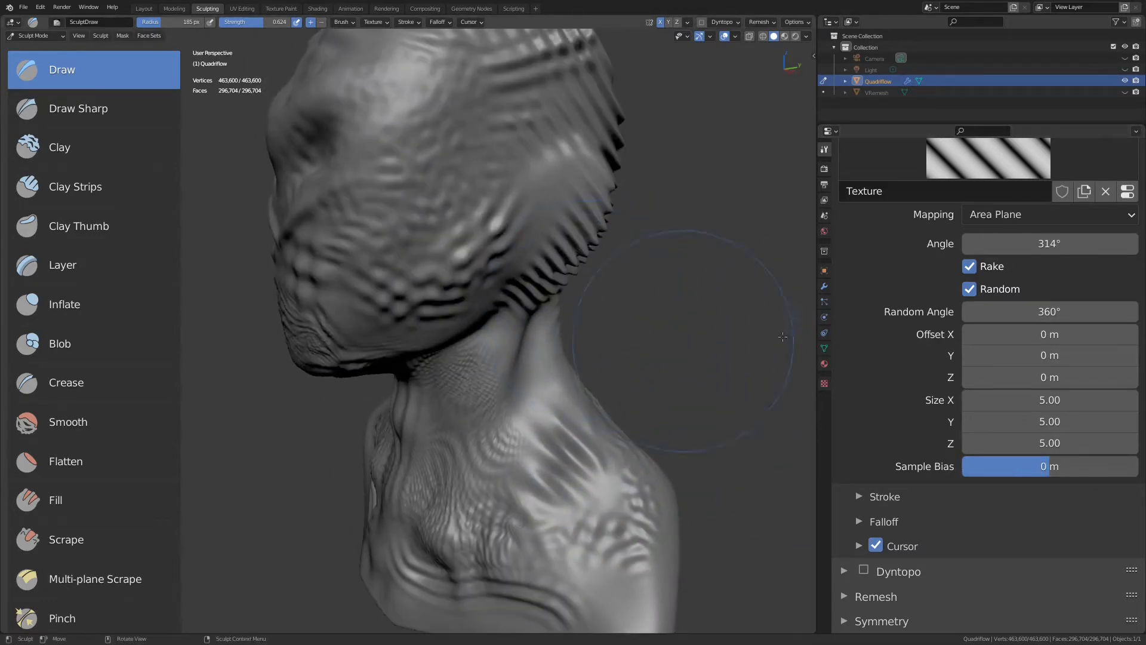
pyautogui.moveTo(1042, 401); pyautogui.dragTo(1039, 445)
pyautogui.moveTo(1041, 426); pyautogui.dragTo(1039, 445)
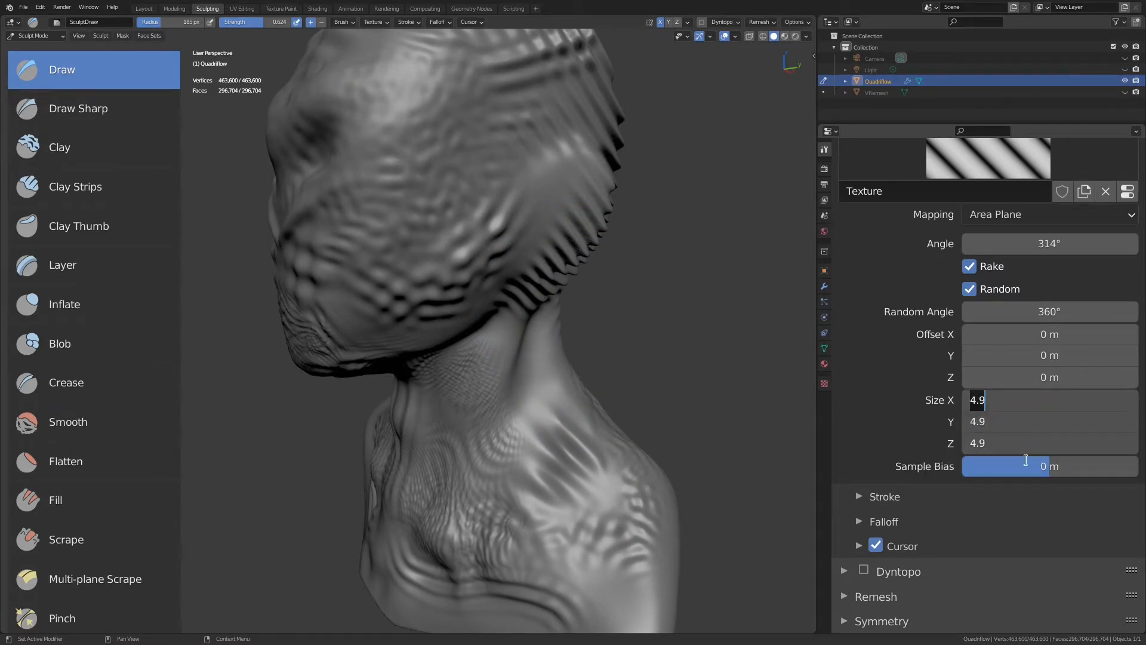
pyautogui.write('5')
pyautogui.press('Return')
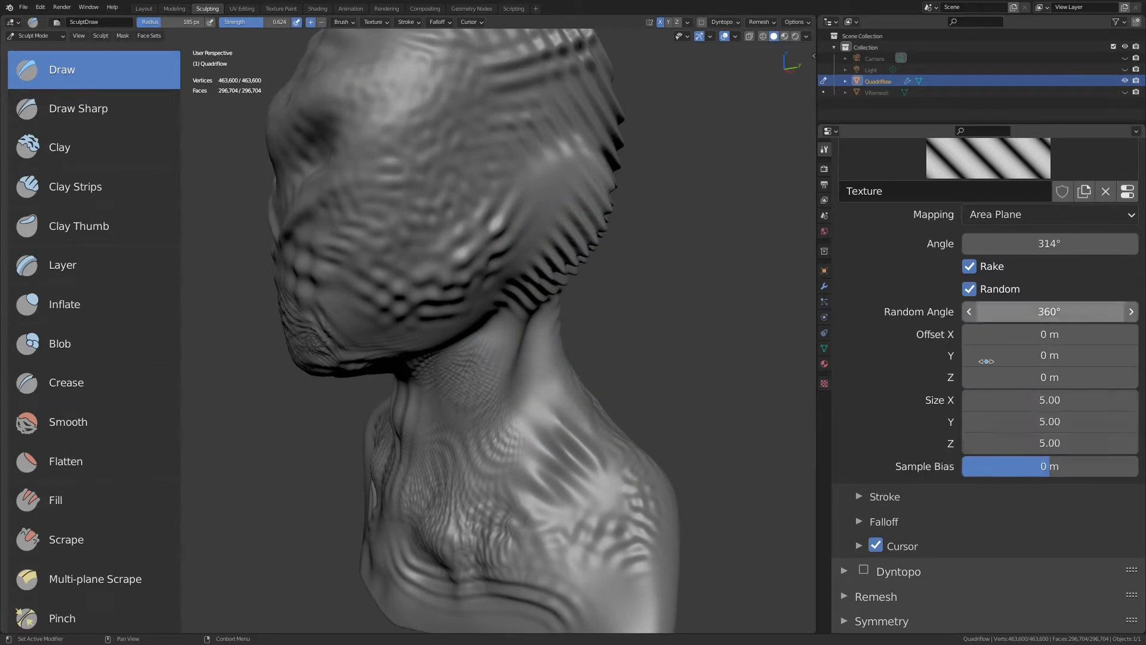
pyautogui.moveTo(1006, 402); pyautogui.dragTo(1008, 475)
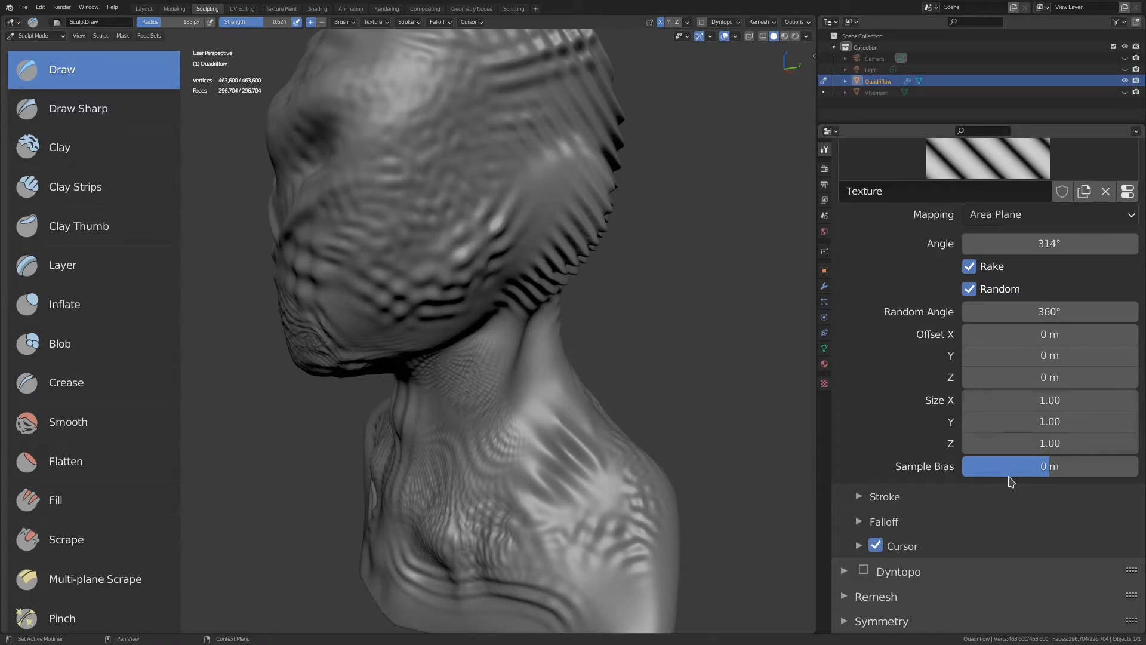
# Reduce the brush radius to 112 px and sculpt coarser texture over the forehead and temple.
pyautogui.moveTo(444, 195)
pyautogui.mouseDown(button='middle')
pyautogui.moveTo(550, 232)
pyautogui.moveTo(609, 225)
pyautogui.mouseUp(button='middle')
pyautogui.press('f')
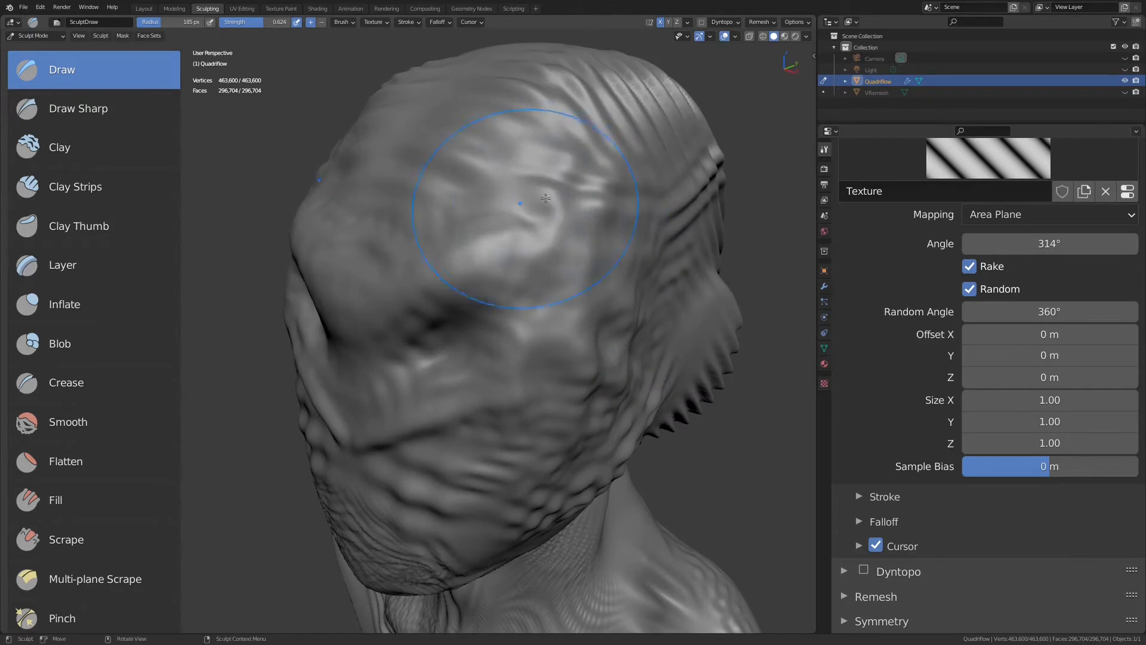
pyautogui.click(531, 235)
pyautogui.moveTo(558, 234); pyautogui.dragTo(511, 206)
pyautogui.moveTo(588, 229); pyautogui.dragTo(499, 251, button='middle')
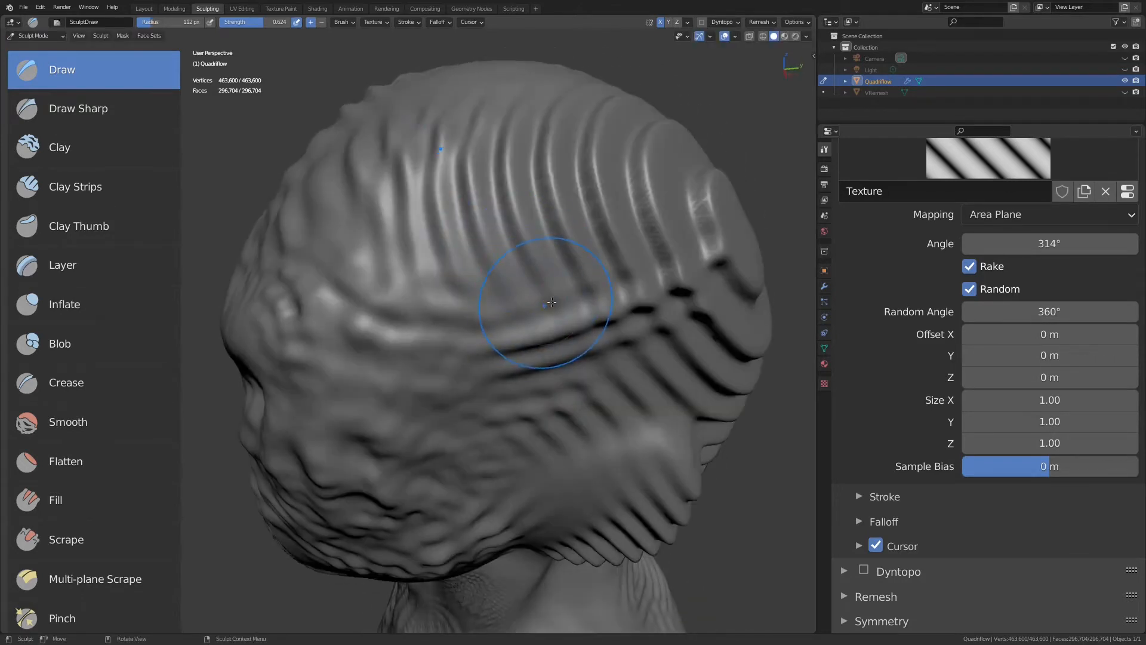
# Set the texture's Sample Bias to -0.603 m and sculpt over the cheek and around the back of the jaw.
pyautogui.moveTo(1010, 467); pyautogui.dragTo(997, 469)
pyautogui.moveTo(594, 411); pyautogui.dragTo(574, 335, button='middle')
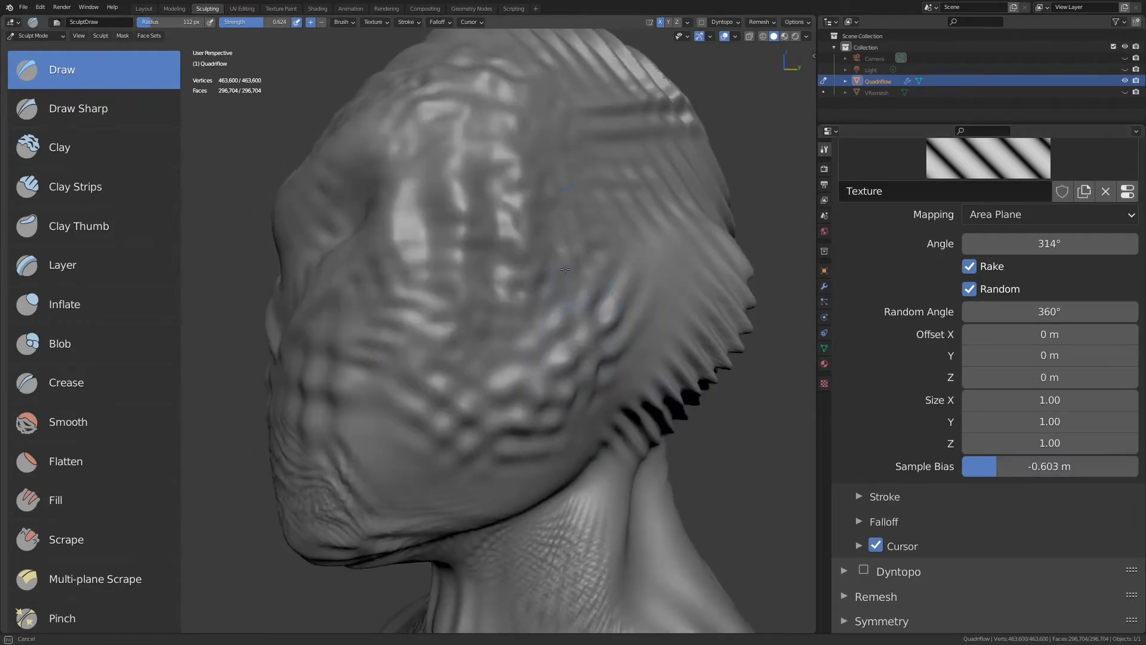
pyautogui.moveTo(558, 320)
pyautogui.mouseDown()
pyautogui.moveTo(456, 393)
pyautogui.moveTo(416, 445)
pyautogui.moveTo(486, 469)
pyautogui.moveTo(545, 457)
pyautogui.mouseUp()
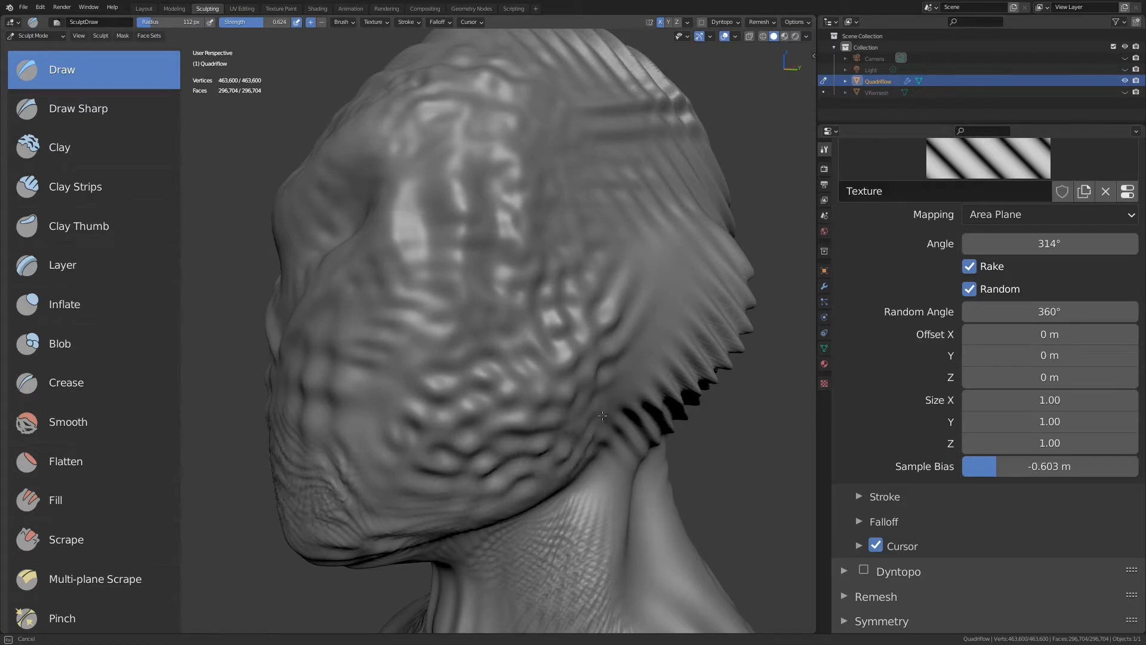
pyautogui.moveTo(639, 364); pyautogui.dragTo(685, 249)
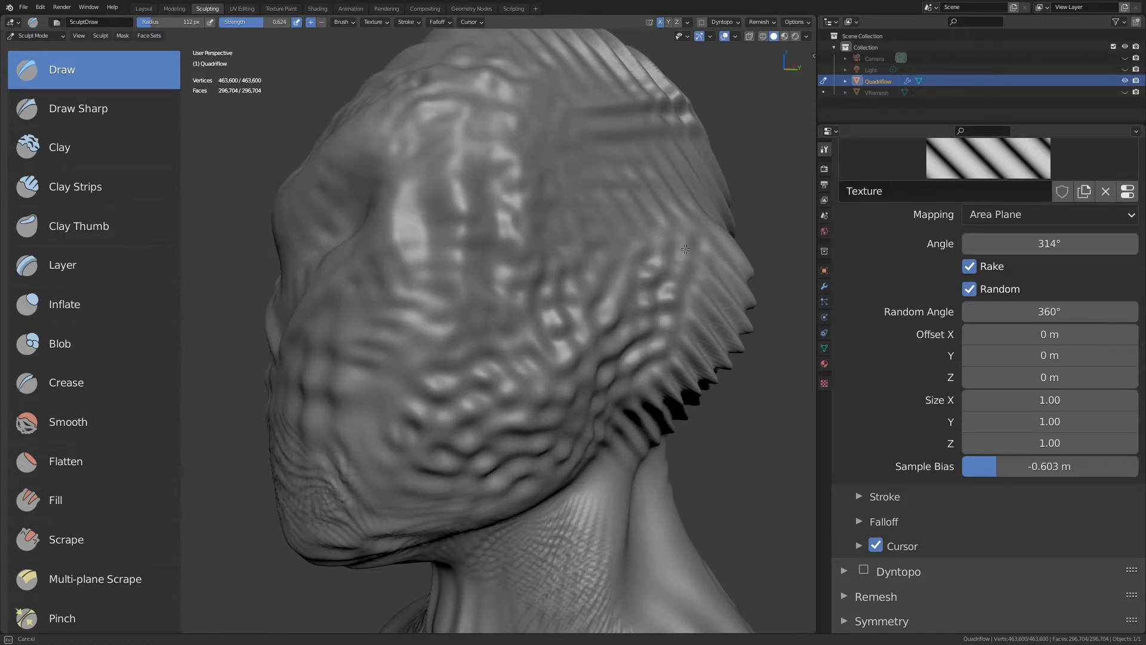
# Set the texture's Sample Bias to -0.731 m and sculpt over the side and back of the neck.
pyautogui.moveTo(990, 472); pyautogui.dragTo(979, 468)
pyautogui.moveTo(540, 478)
pyautogui.keyDown('shift'); pyautogui.mouseDown(button='middle')
pyautogui.moveTo(549, 350)
pyautogui.moveTo(491, 282)
pyautogui.mouseUp(button='middle'); pyautogui.keyUp('shift')
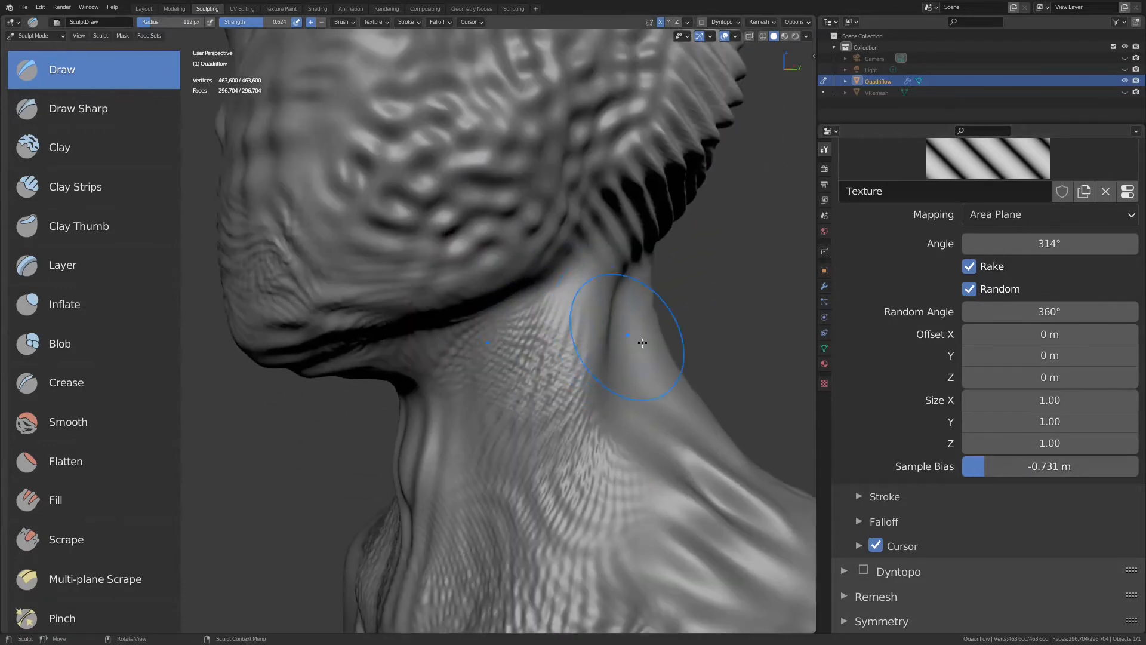
pyautogui.scroll(1, 624, 338)
pyautogui.moveTo(592, 334)
pyautogui.mouseDown()
pyautogui.moveTo(580, 377)
pyautogui.moveTo(597, 522)
pyautogui.moveTo(513, 274)
pyautogui.moveTo(513, 463)
pyautogui.mouseUp()
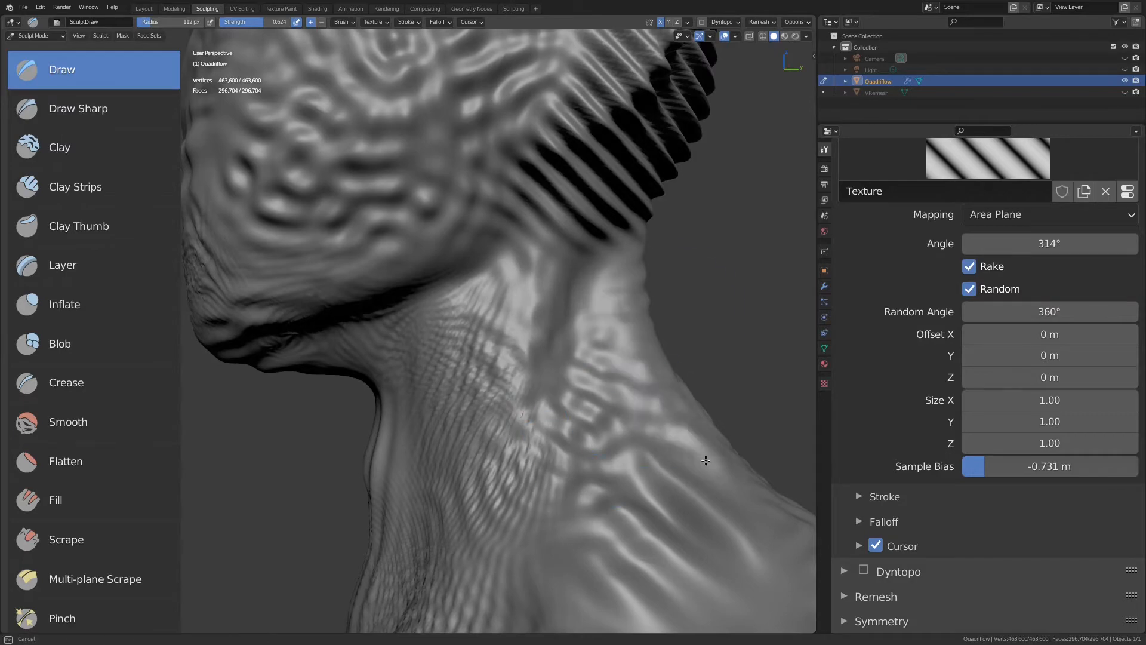
pyautogui.moveTo(678, 447)
pyautogui.mouseDown(button='middle')
pyautogui.moveTo(500, 474)
pyautogui.moveTo(396, 425)
pyautogui.mouseUp(button='middle')
pyautogui.moveTo(396, 425); pyautogui.dragTo(383, 525)
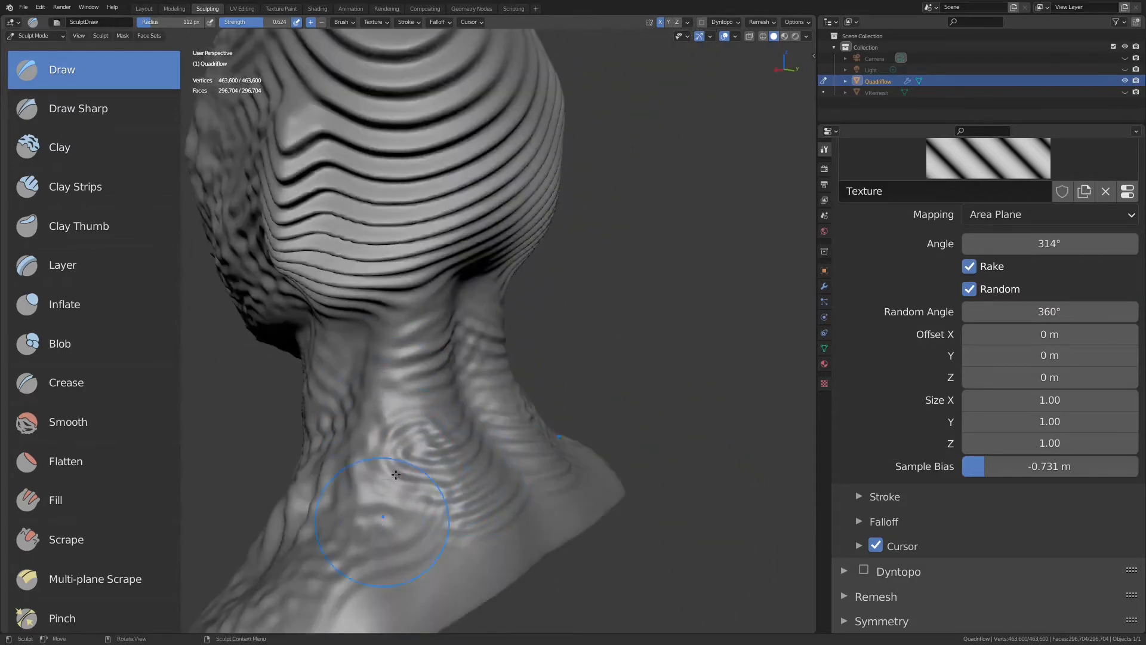
pyautogui.moveTo(384, 524)
pyautogui.mouseDown(button='middle')
pyautogui.moveTo(521, 310)
pyautogui.moveTo(616, 398)
pyautogui.mouseUp(button='middle')
# Reset the texture's Sample Bias to 0 m, show the bust from the front and remove the texture from the brush.
pyautogui.scroll(-4, 522, 309)
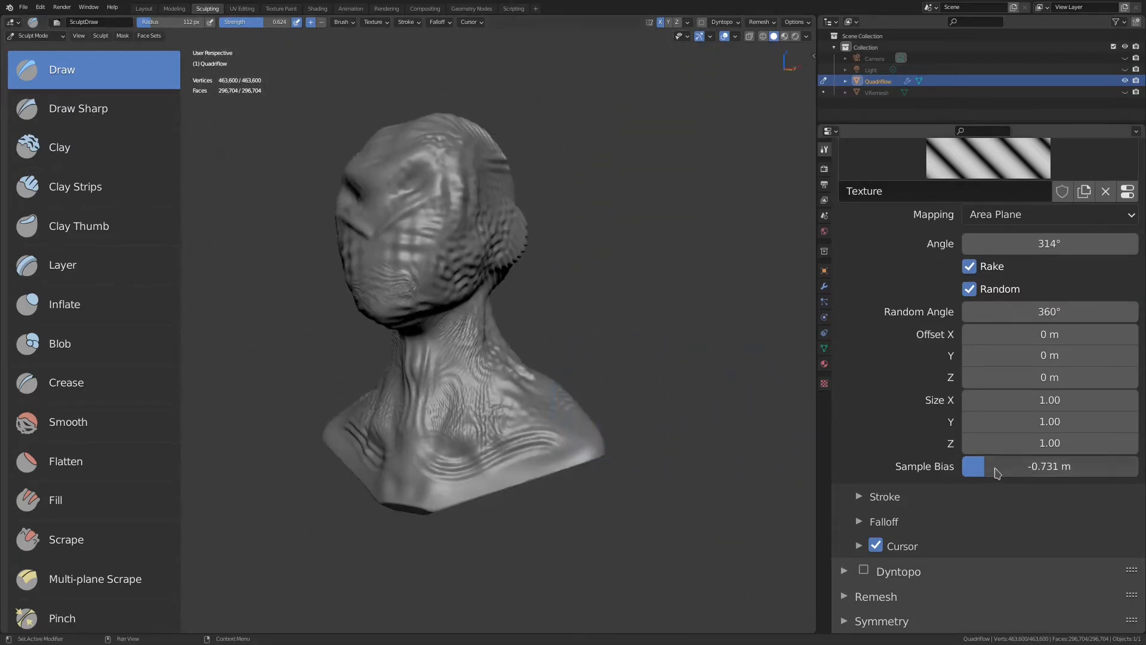
pyautogui.moveTo(994, 474); pyautogui.dragTo(1019, 476)
pyautogui.press('BackSpace')
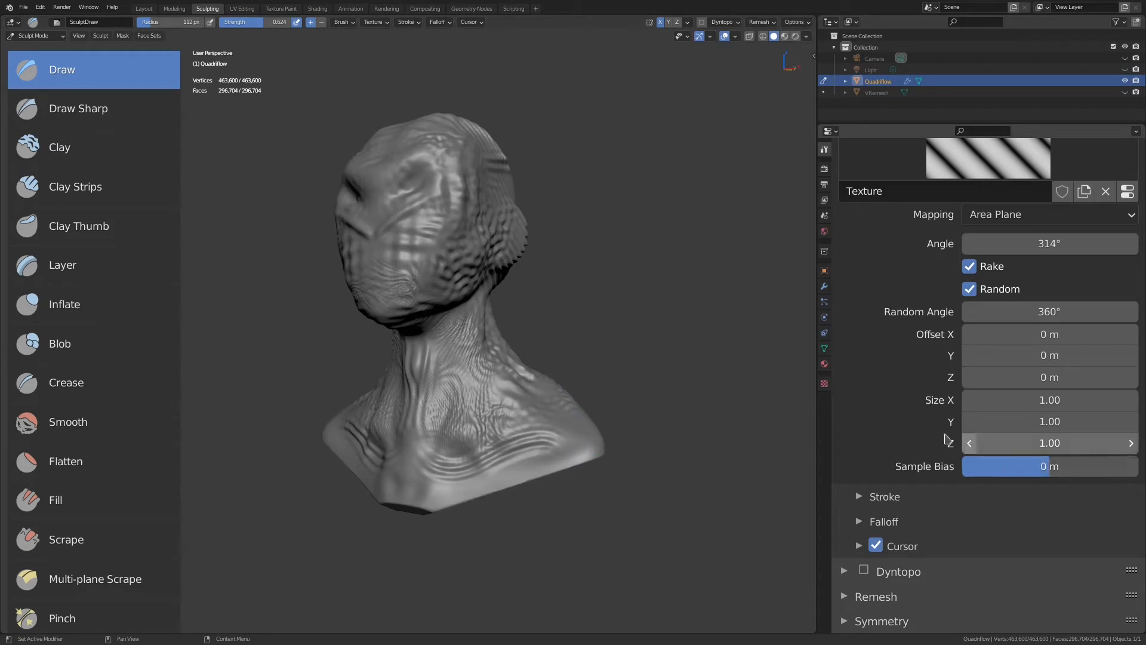
pyautogui.scroll(5, 894, 250)
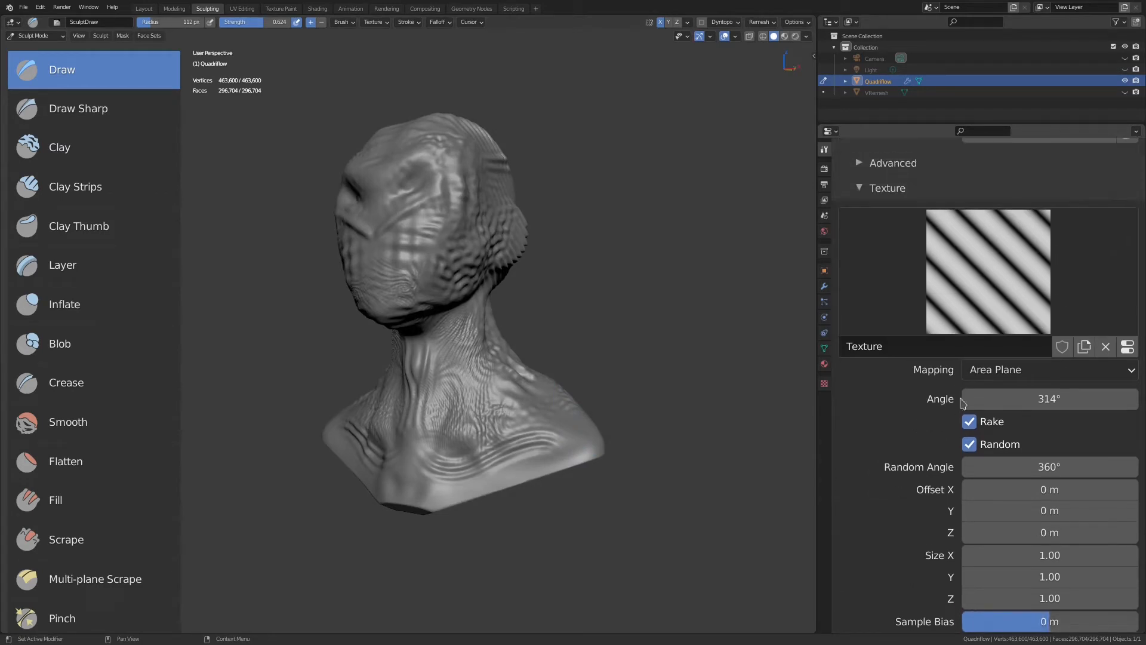
pyautogui.moveTo(633, 358)
pyautogui.mouseDown(button='middle')
pyautogui.moveTo(566, 353)
pyautogui.moveTo(561, 339)
pyautogui.moveTo(650, 401)
pyautogui.mouseUp(button='middle')
pyautogui.press('KP_1')
pyautogui.keyDown('ctrl'); pyautogui.moveTo(649, 402); pyautogui.dragTo(646, 337, button='middle'); pyautogui.keyUp('ctrl')
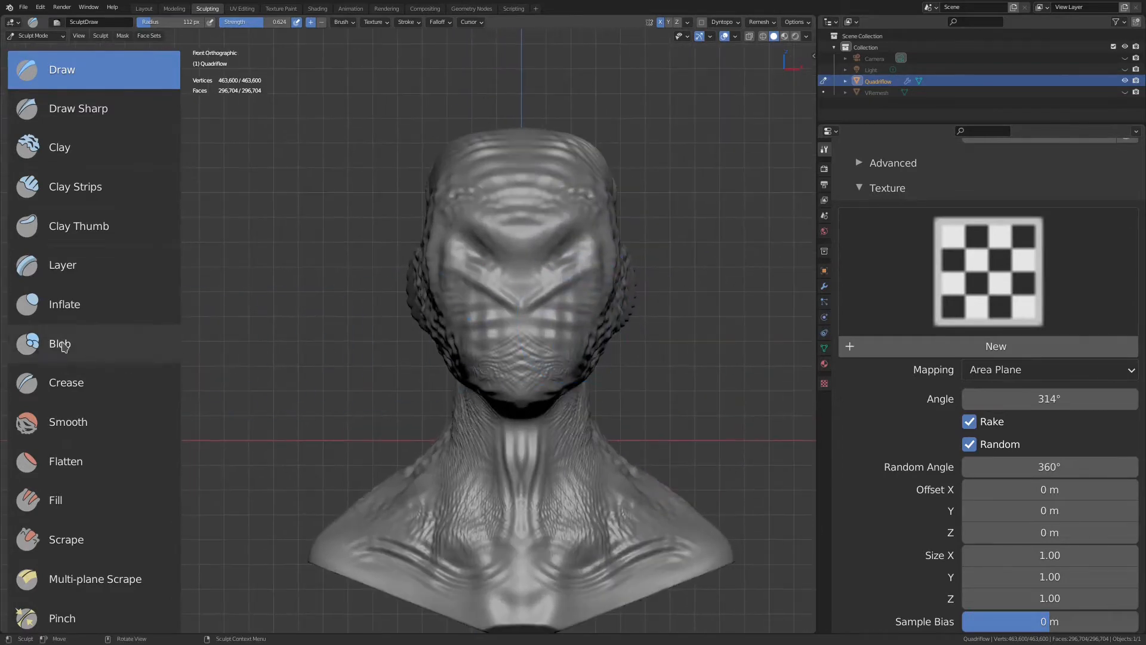
# Choose the Mesh Filter tool with the Erase Displacement filter type and wipe the sculpted detail off the whole bust.
pyautogui.scroll(-10, 108, 434)
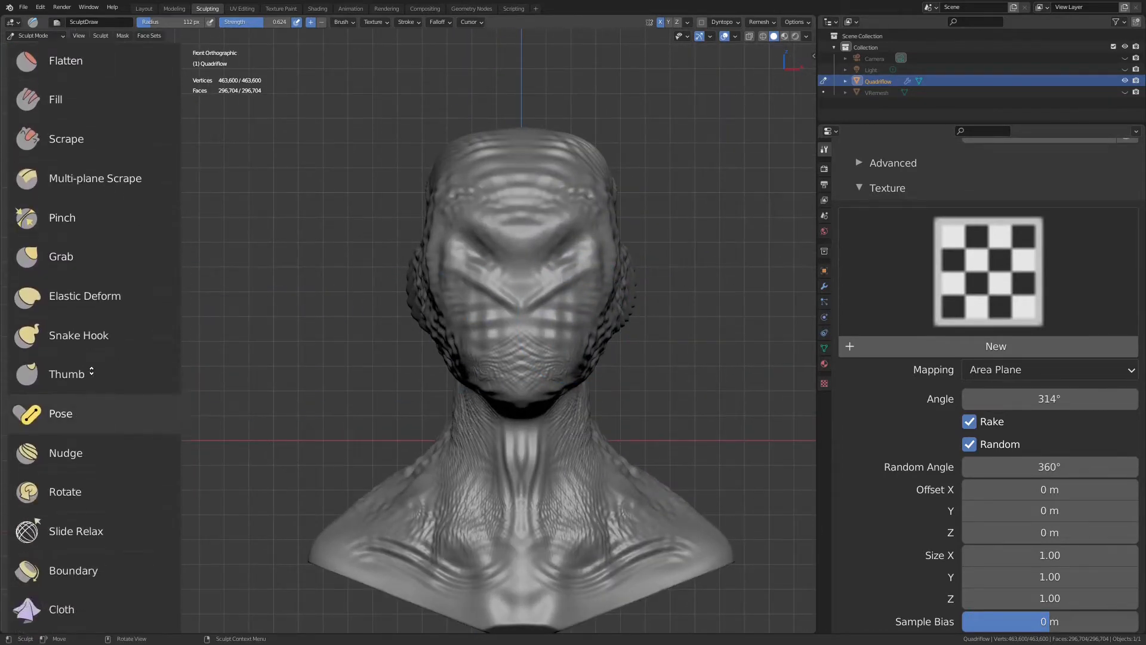
pyautogui.scroll(-3, 92, 412)
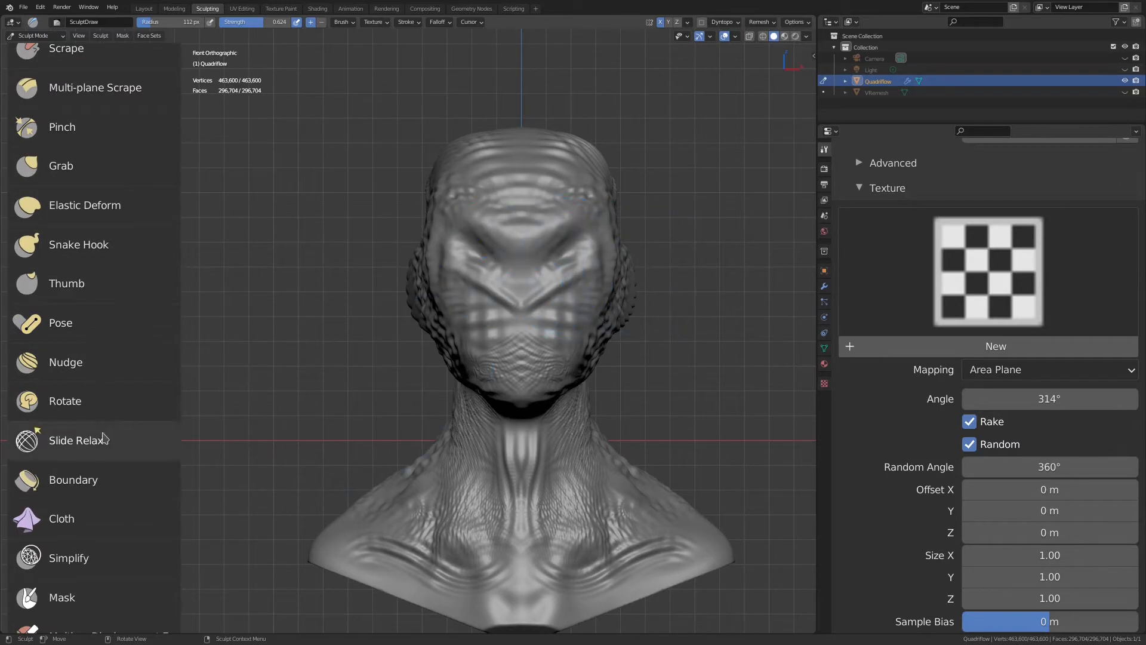
pyautogui.scroll(-9, 102, 442)
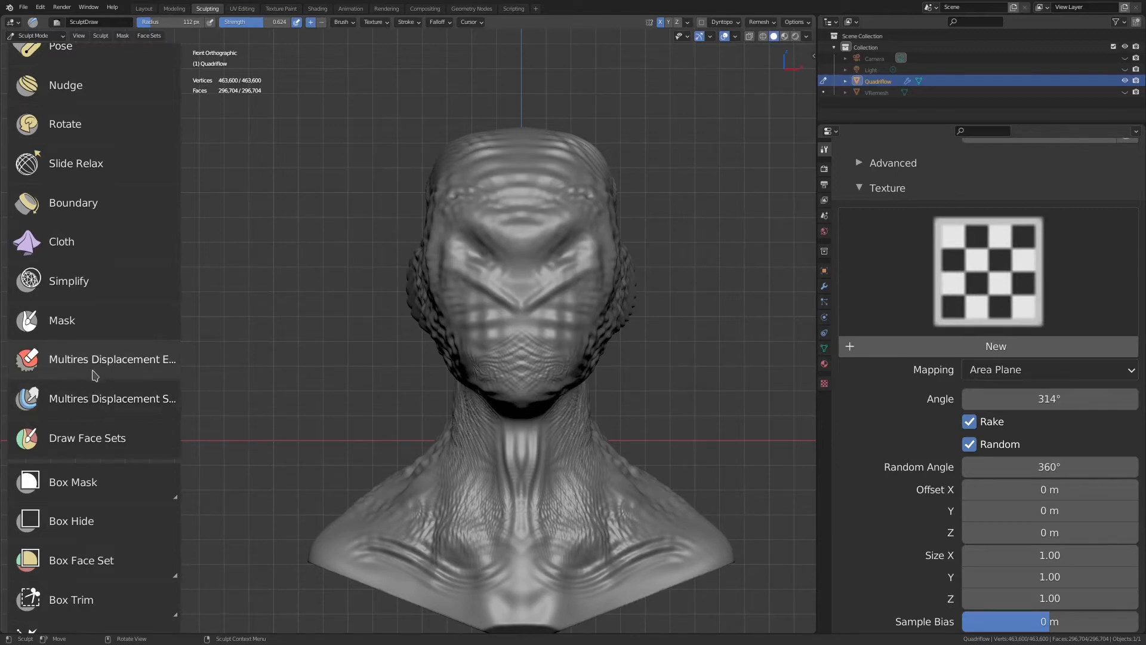
pyautogui.scroll(-3, 98, 371)
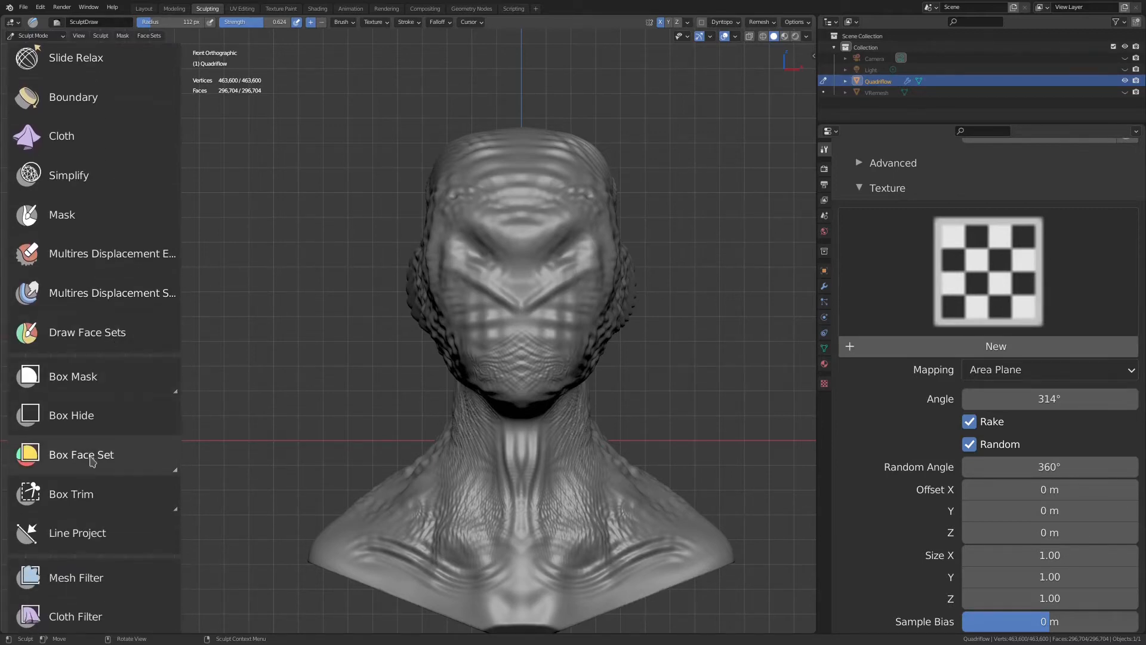
pyautogui.scroll(-2, 94, 494)
pyautogui.click(96, 504)
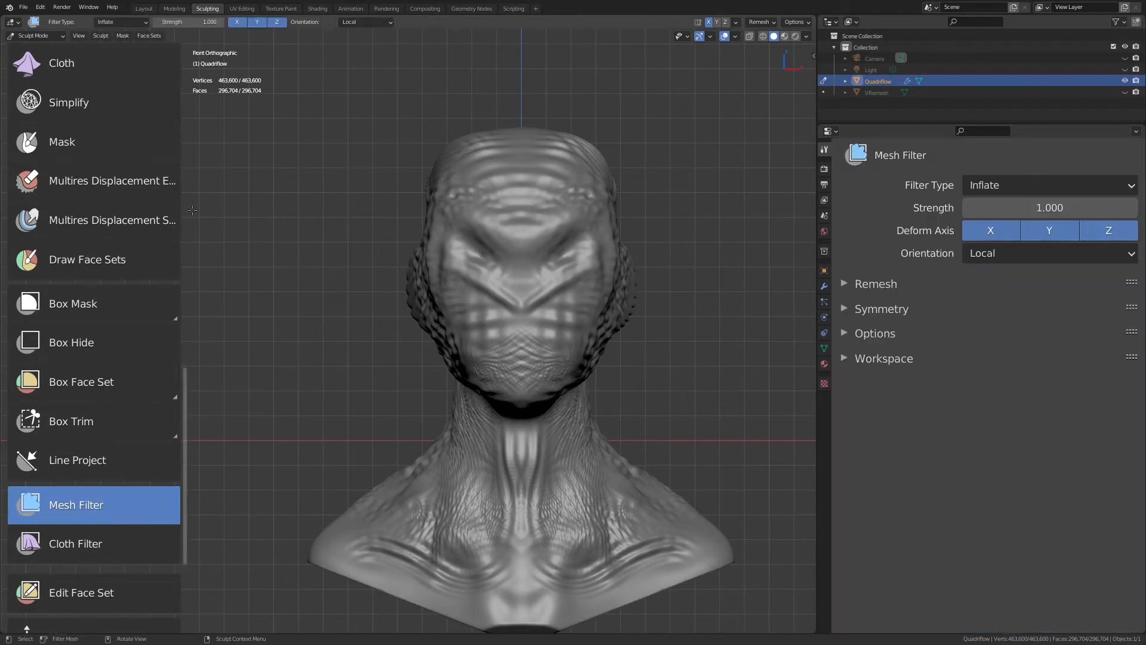
pyautogui.click(121, 22)
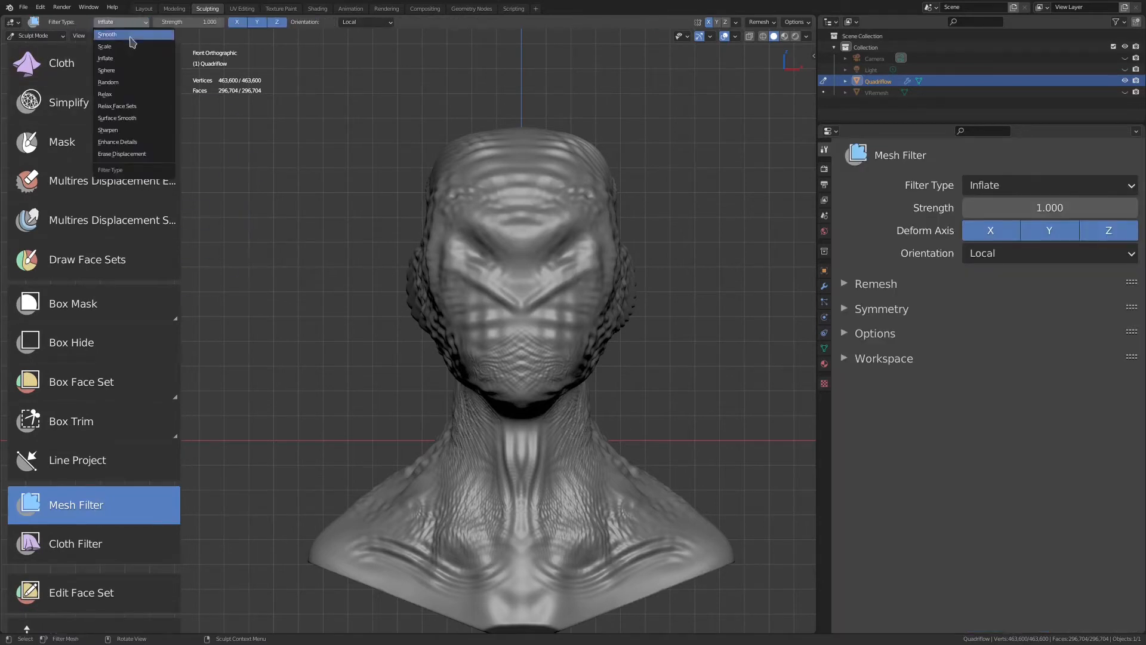
pyautogui.click(148, 156)
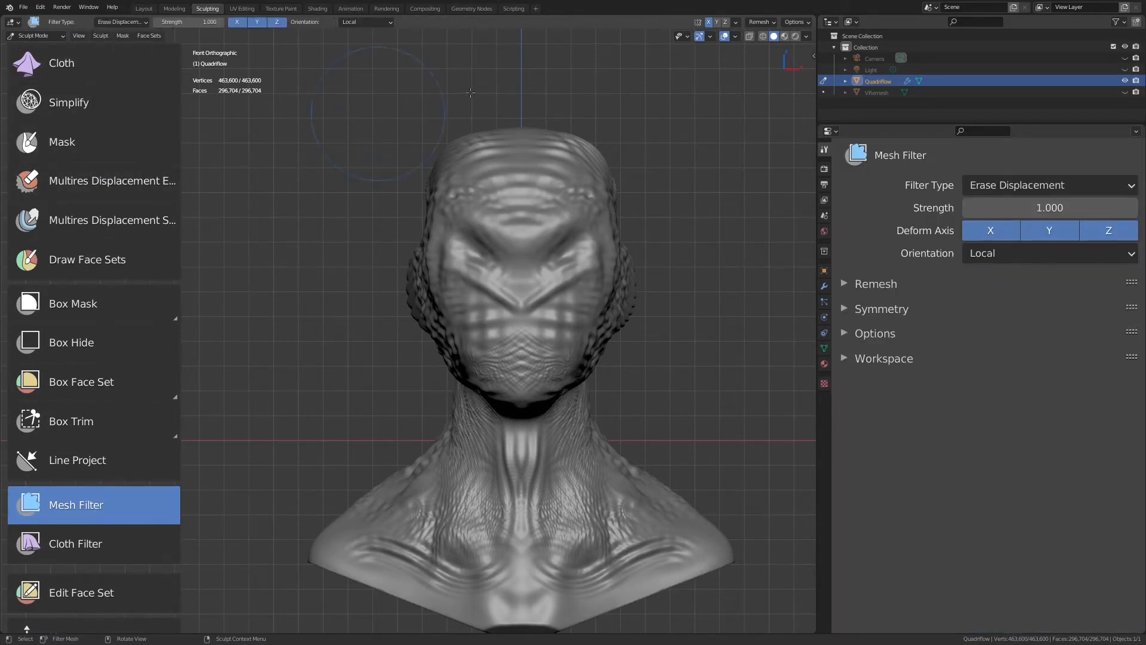
pyautogui.moveTo(396, 98); pyautogui.dragTo(644, 85)
pyautogui.moveTo(508, 117)
pyautogui.mouseDown()
pyautogui.moveTo(321, 106)
pyautogui.moveTo(687, 114)
pyautogui.mouseUp()
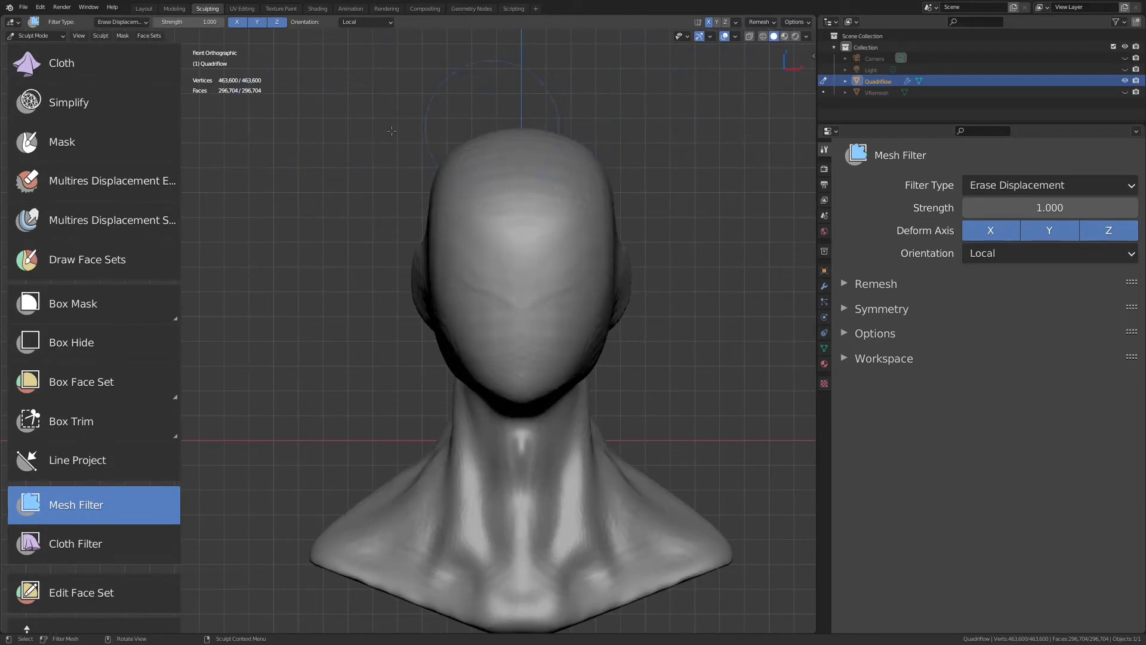
# Switch back to the Draw brush and expand its Stroke settings.
pyautogui.scroll(15, 102, 281)
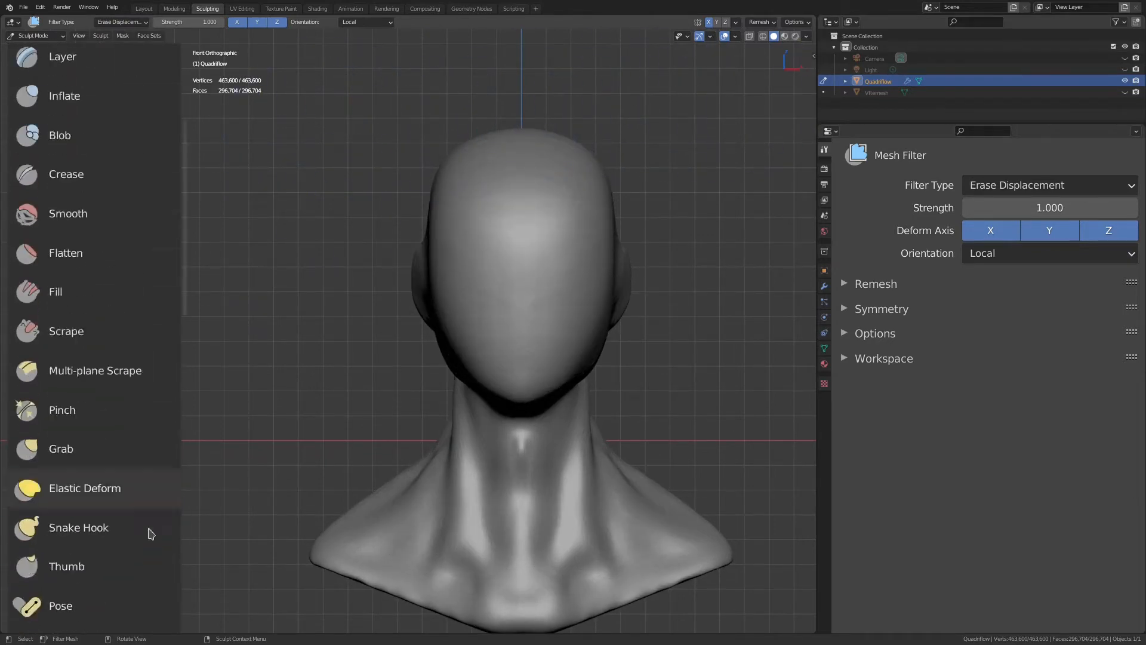
pyautogui.scroll(5, 87, 144)
pyautogui.click(68, 75)
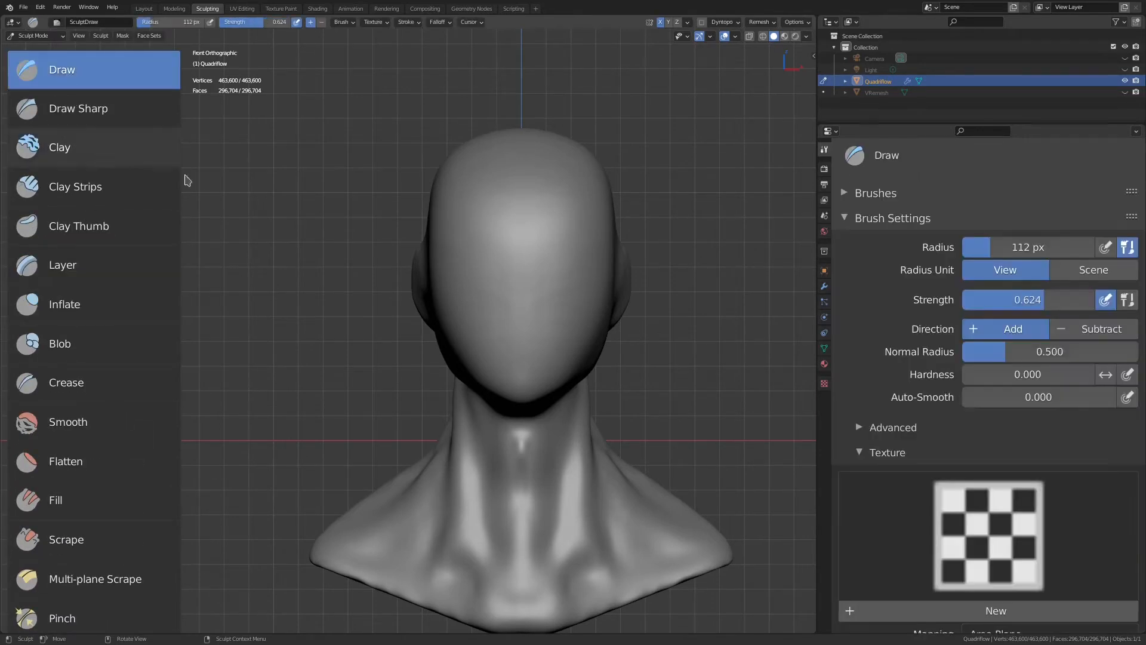
pyautogui.scroll(-12, 930, 422)
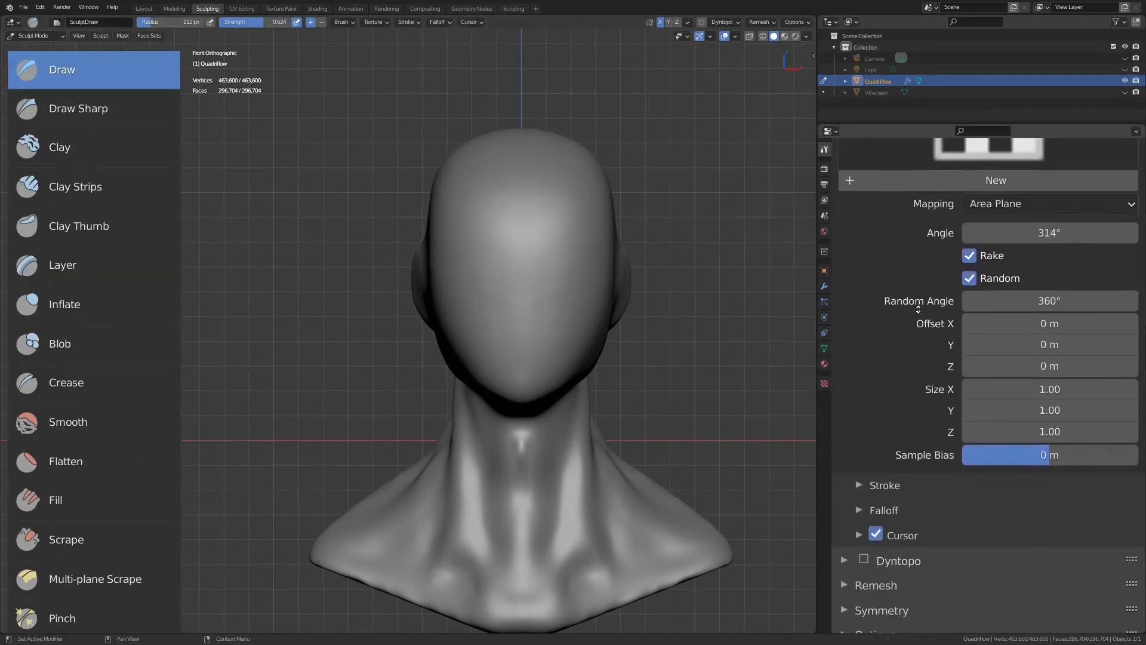
pyautogui.click(867, 446)
pyautogui.scroll(-6, 866, 388)
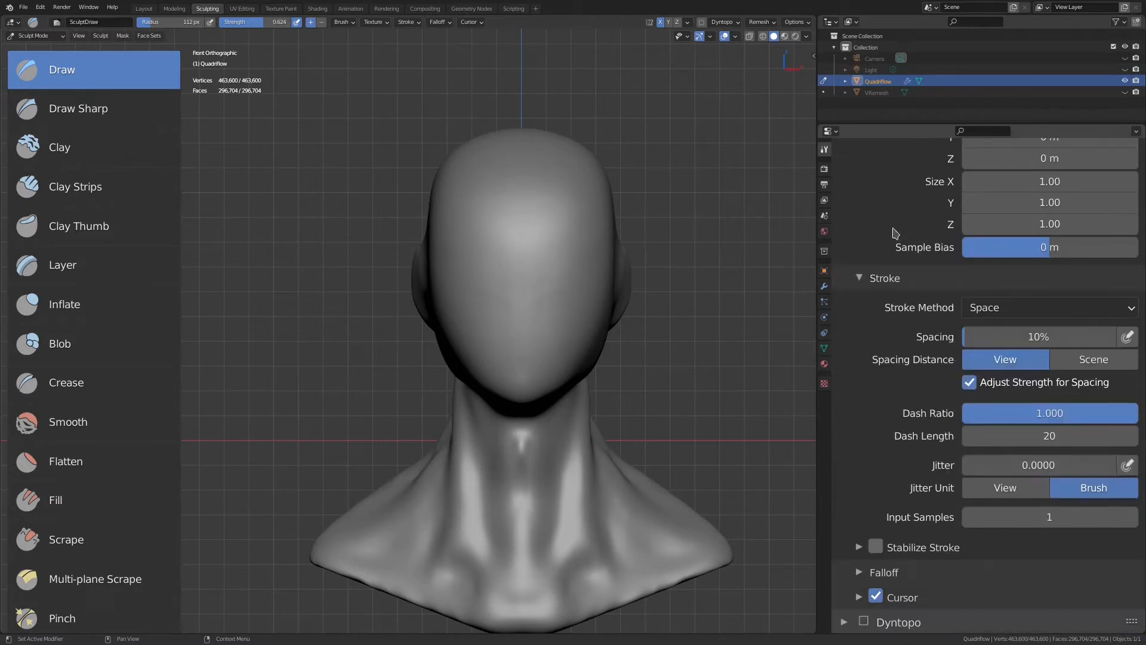
# Reduce the brush radius to 30 px and sculpt horizontal strokes across the forehead with the Space stroke method.
pyautogui.press('f')
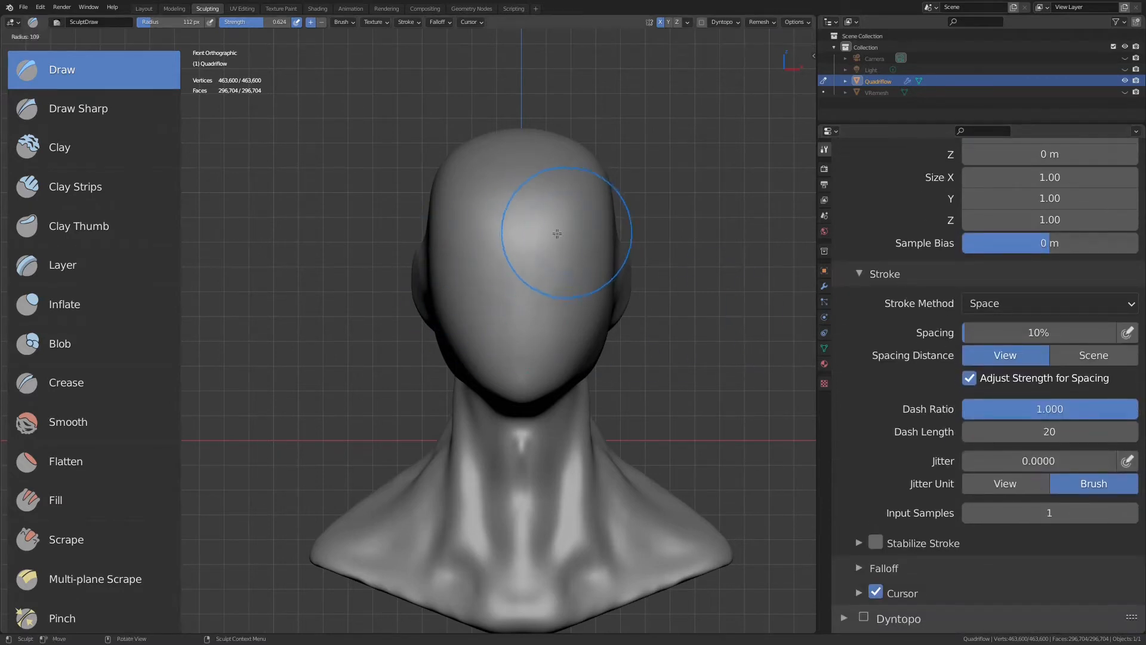
pyautogui.click(515, 241)
pyautogui.scroll(4, 547, 301)
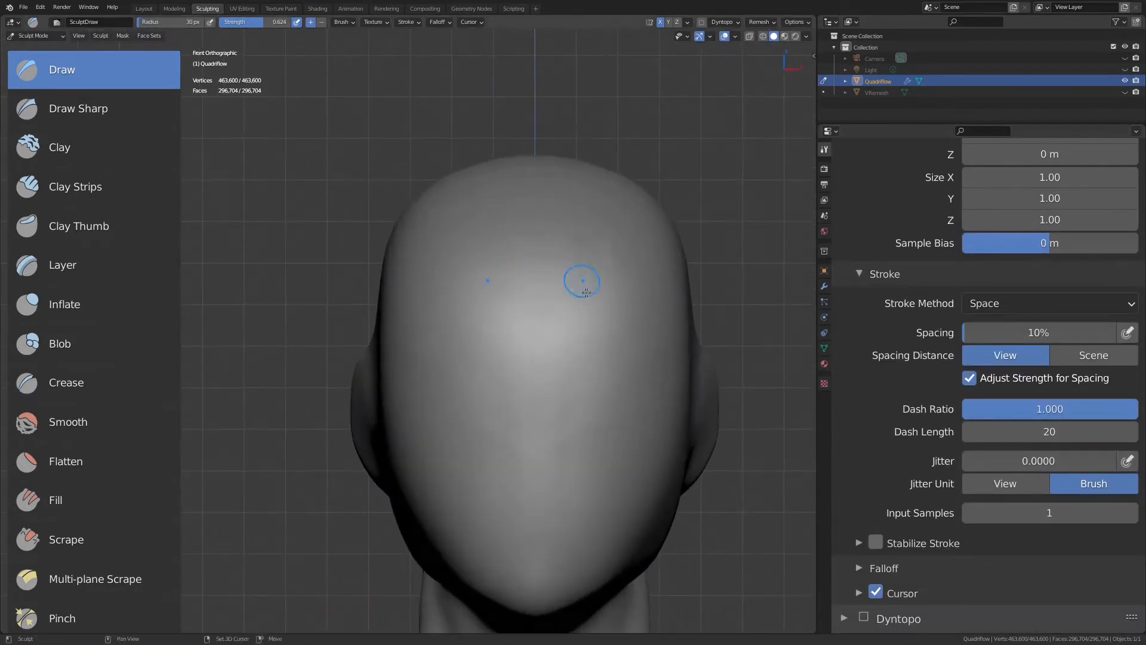
pyautogui.scroll(2, 547, 293)
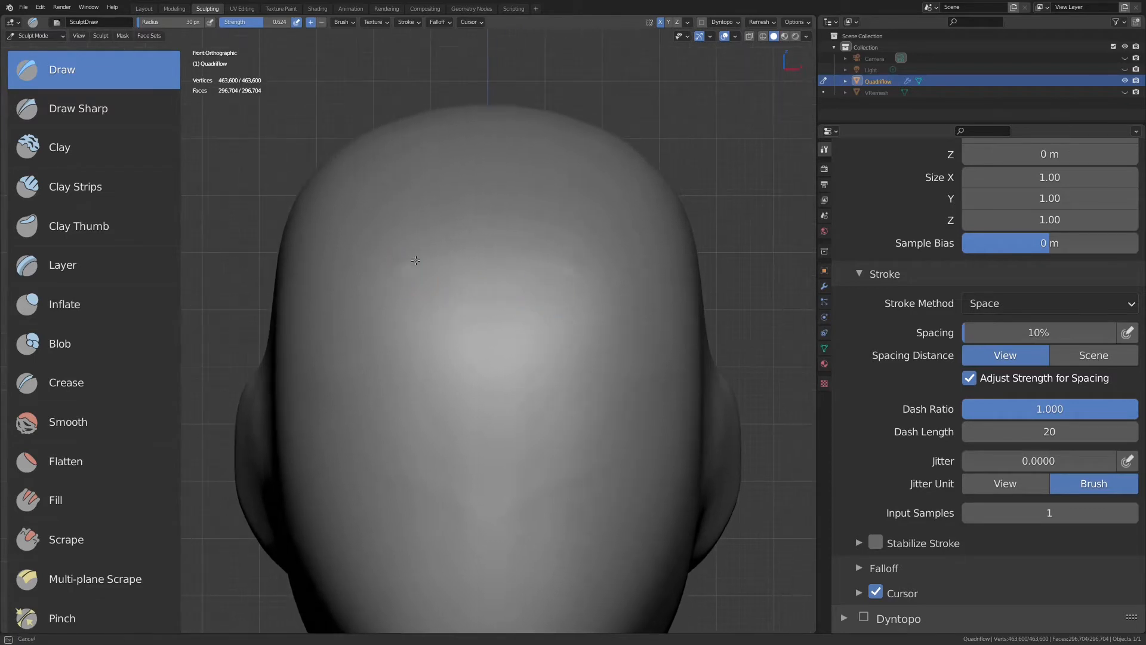
pyautogui.moveTo(415, 260); pyautogui.dragTo(604, 260)
pyautogui.moveTo(375, 270); pyautogui.dragTo(597, 266)
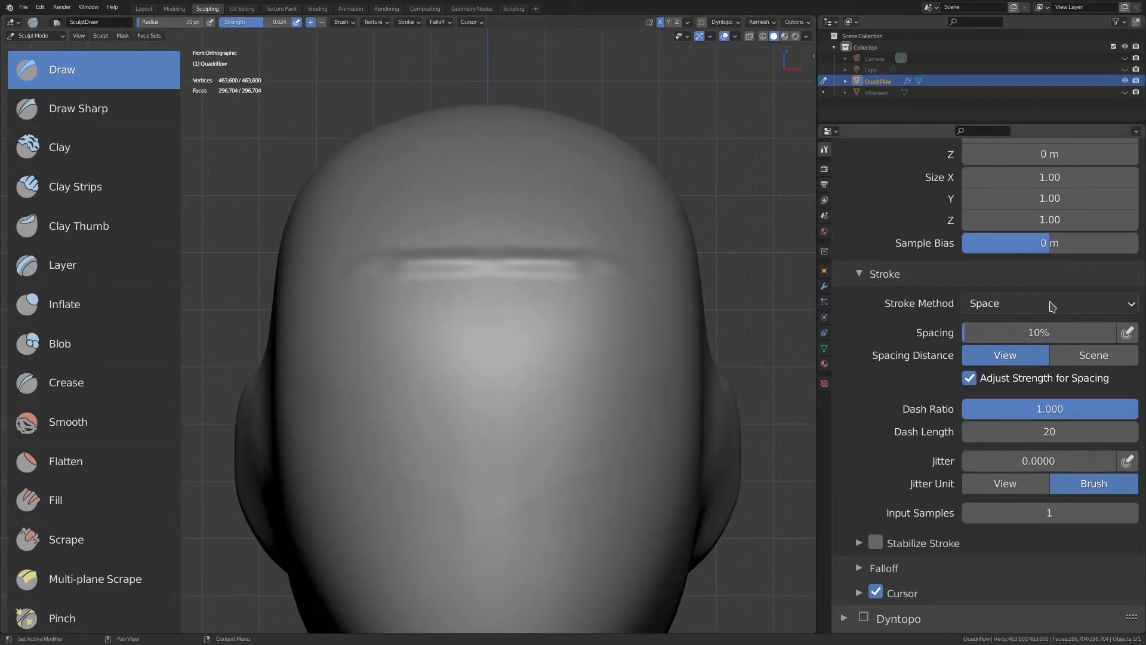
# Set the Stroke Method to Dots and sculpt a horizontal ridge across each side of the brow.
pyautogui.click(1003, 304)
pyautogui.click(985, 325)
pyautogui.moveTo(510, 307); pyautogui.dragTo(673, 308)
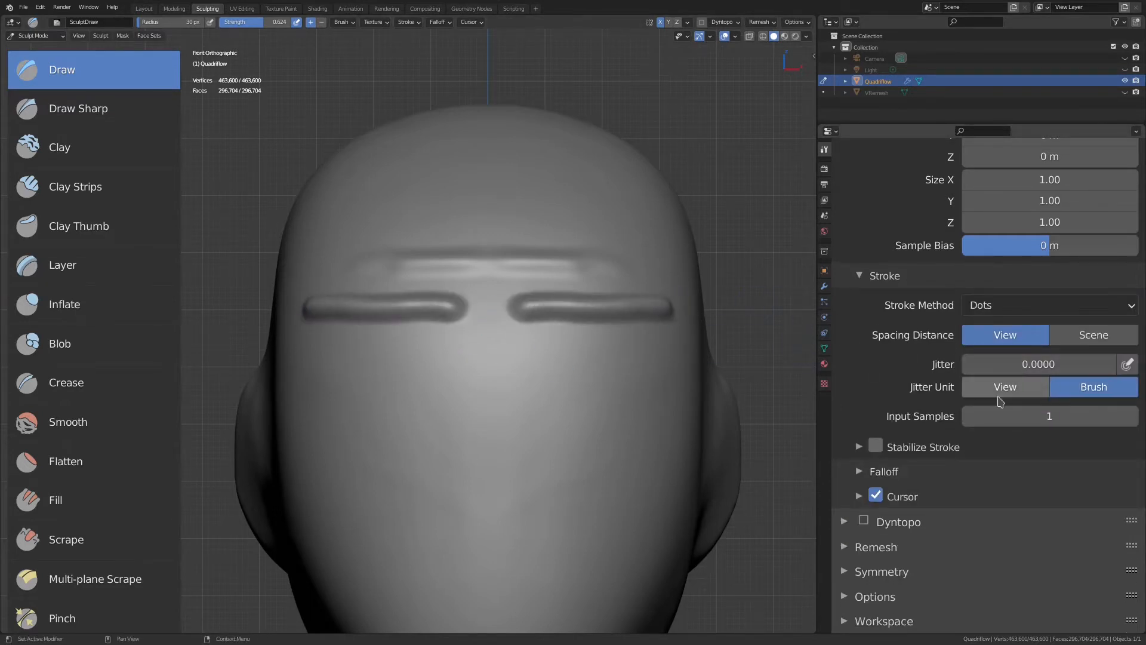
pyautogui.click(1009, 304)
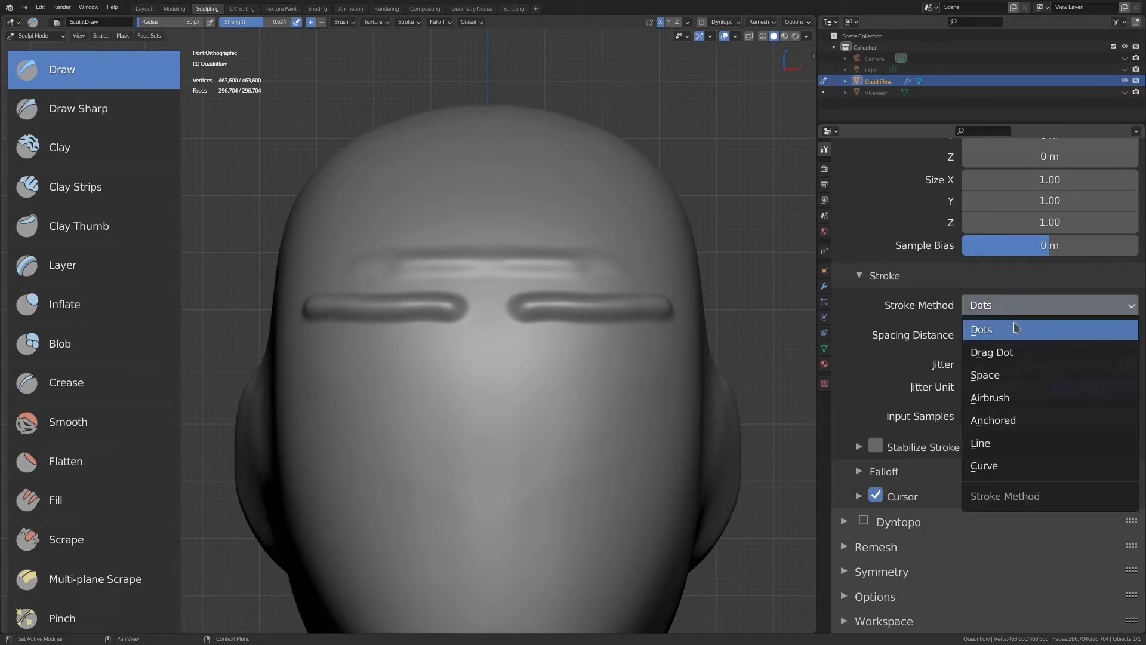
pyautogui.click(957, 282)
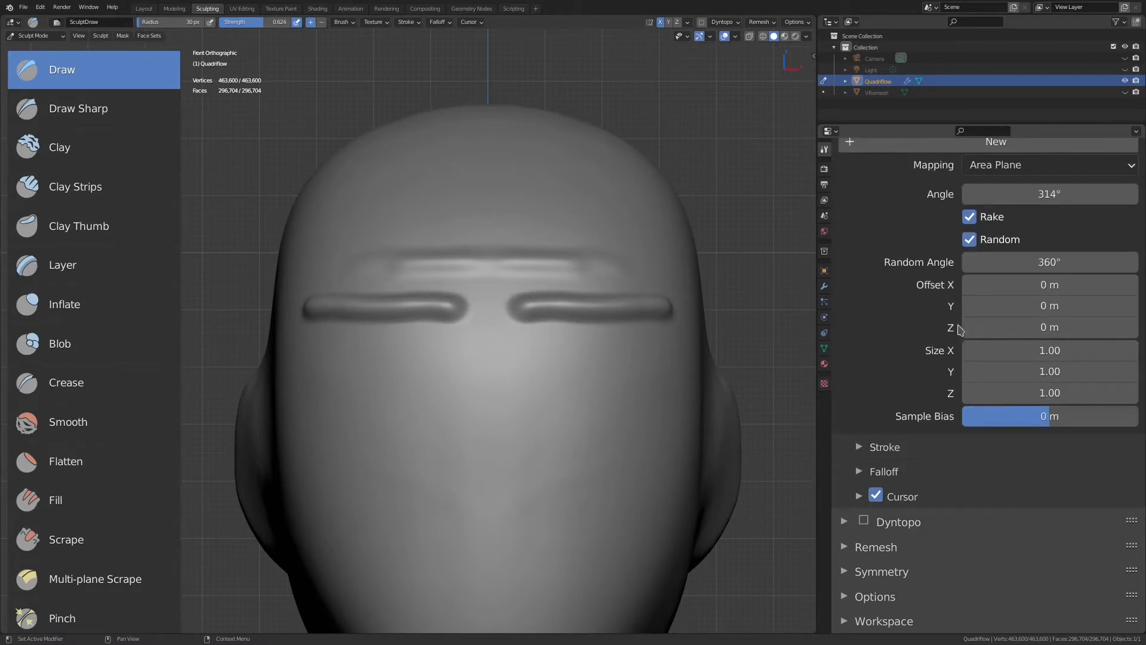
pyautogui.click(872, 448)
pyautogui.scroll(-5, 922, 223)
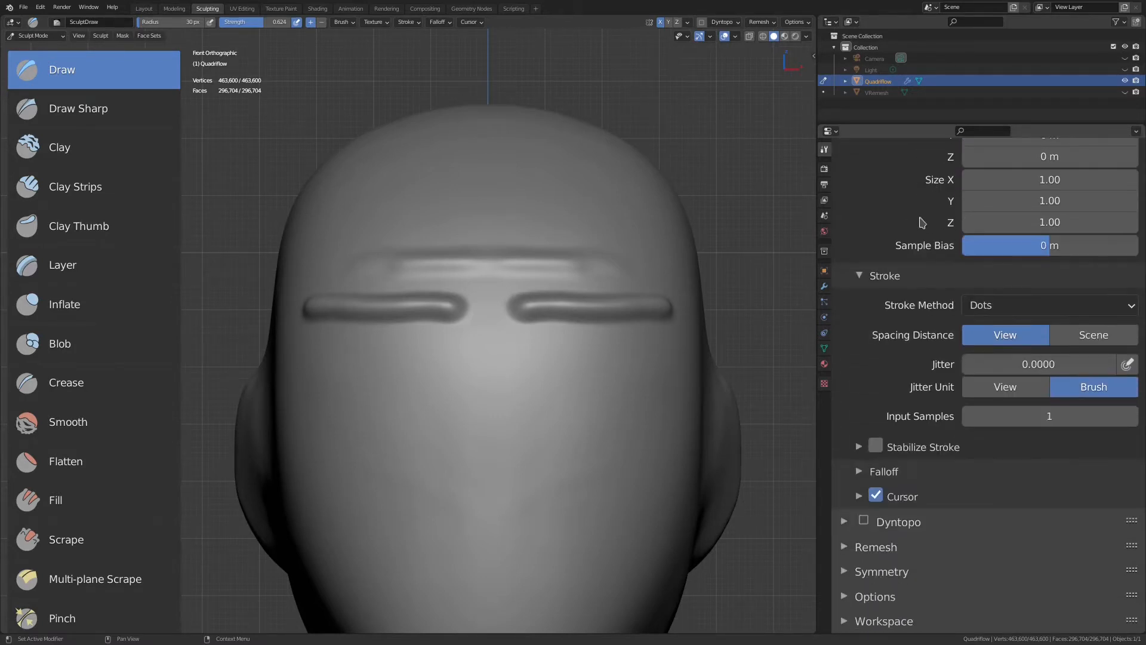
# Set the stroke's Jitter to 0.8613, sculpt scattered strokes from the eye area towards the ears, and reset Jitter to 0.
pyautogui.moveTo(1035, 364); pyautogui.dragTo(1069, 364)
pyautogui.moveTo(549, 358); pyautogui.dragTo(613, 368)
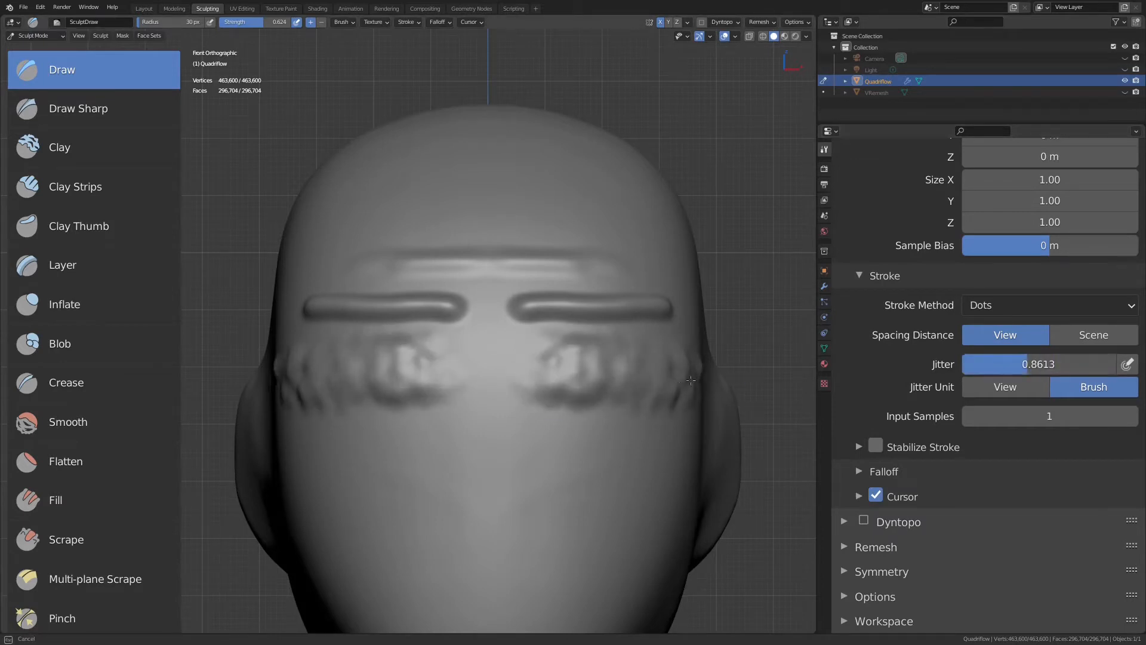
pyautogui.moveTo(690, 380); pyautogui.dragTo(718, 377)
pyautogui.moveTo(1025, 363); pyautogui.dragTo(955, 360)
# Set the Stroke Method to Space with 94% Spacing and sculpt chains of separate bumps around the cheeks.
pyautogui.click(1006, 308)
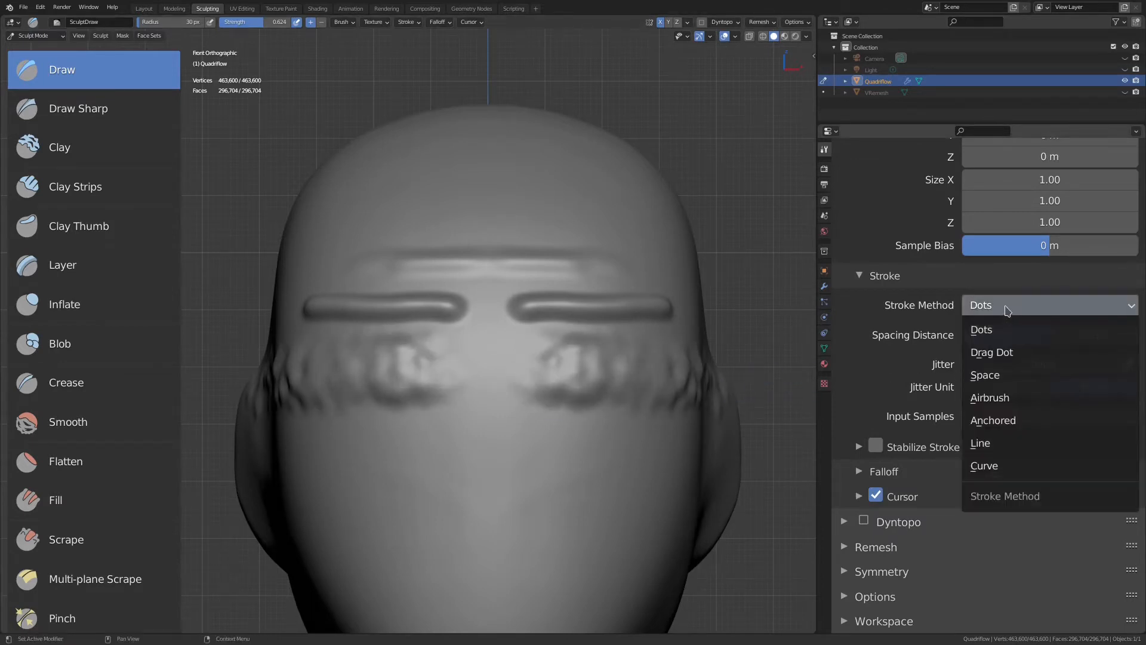
pyautogui.click(995, 376)
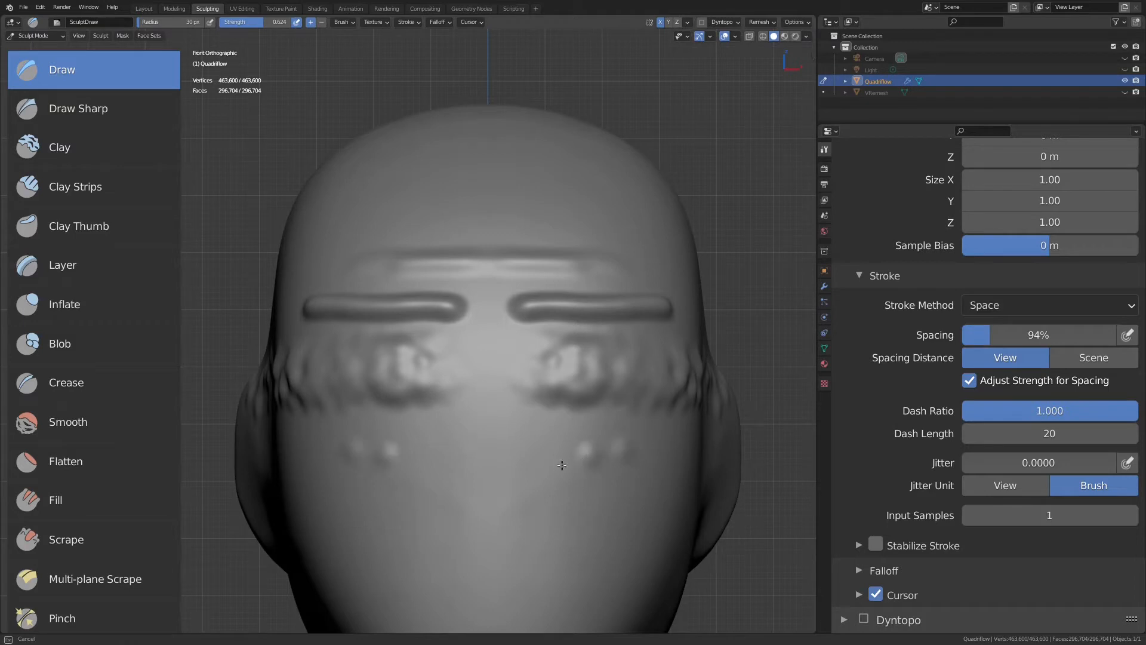
pyautogui.moveTo(561, 465); pyautogui.dragTo(521, 485)
pyautogui.keyDown('shift'); pyautogui.moveTo(519, 486); pyautogui.dragTo(502, 349, button='middle'); pyautogui.keyUp('shift')
pyautogui.moveTo(534, 392); pyautogui.dragTo(549, 489)
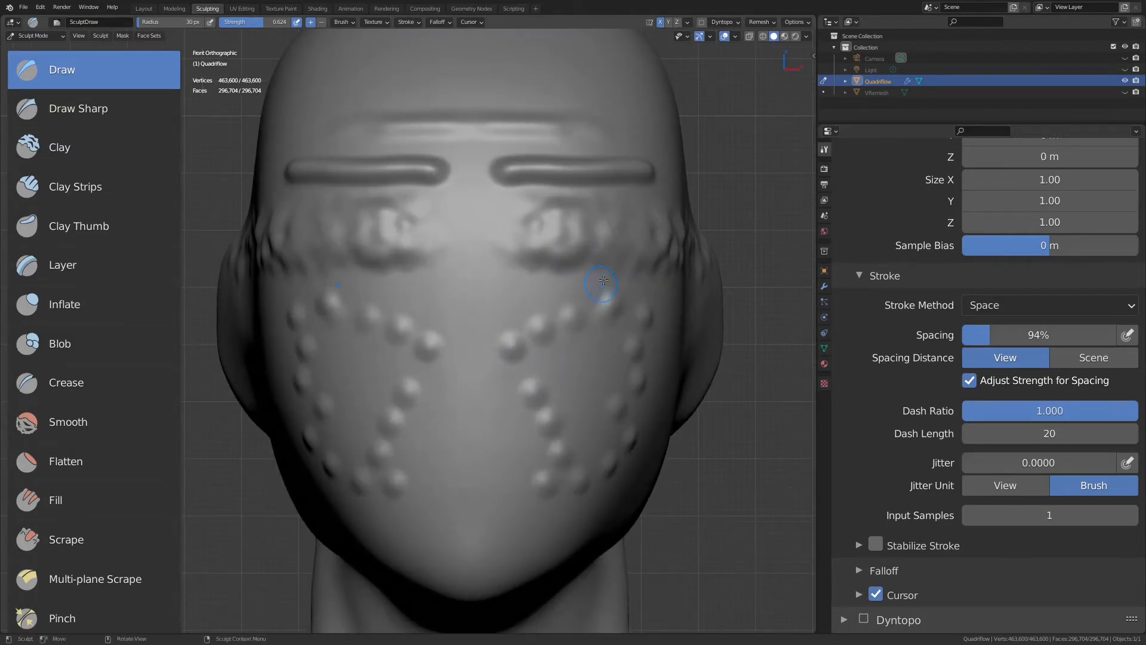
# Set the stroke's Spacing to 7% and sculpt continuous strokes over the forehead and between the brows.
pyautogui.keyDown('shift'); pyautogui.moveTo(603, 281); pyautogui.dragTo(602, 352, button='middle'); pyautogui.keyUp('shift')
pyautogui.moveTo(990, 337); pyautogui.dragTo(969, 336)
pyautogui.moveTo(495, 200)
pyautogui.mouseDown()
pyautogui.moveTo(451, 271)
pyautogui.moveTo(596, 203)
pyautogui.mouseUp()
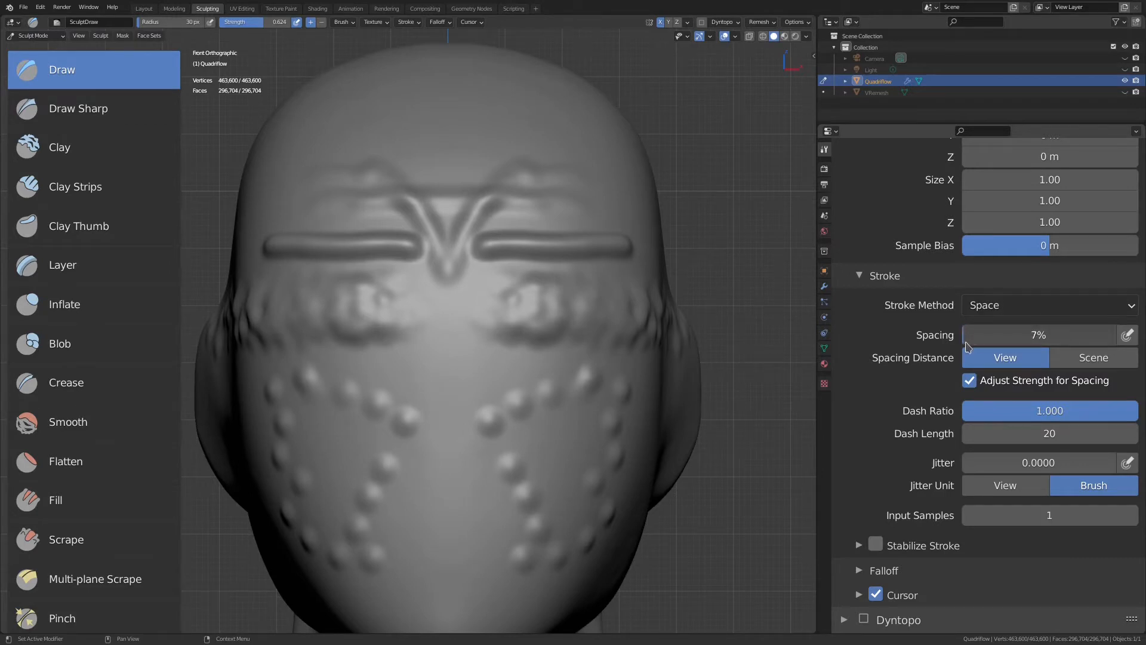
# Set the Stroke Method to Airbrush, enlarge the brush radius to 107 px and build up large bulges over the cheeks and eye area.
pyautogui.click(1044, 306)
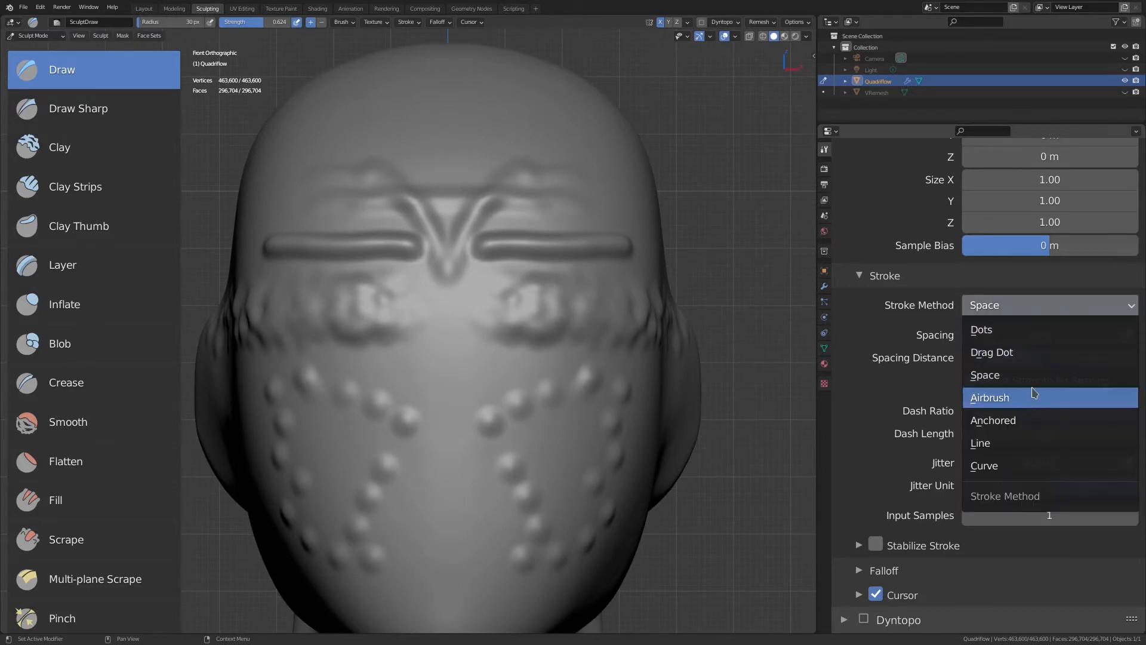
pyautogui.click(1031, 397)
pyautogui.scroll(2, 554, 430)
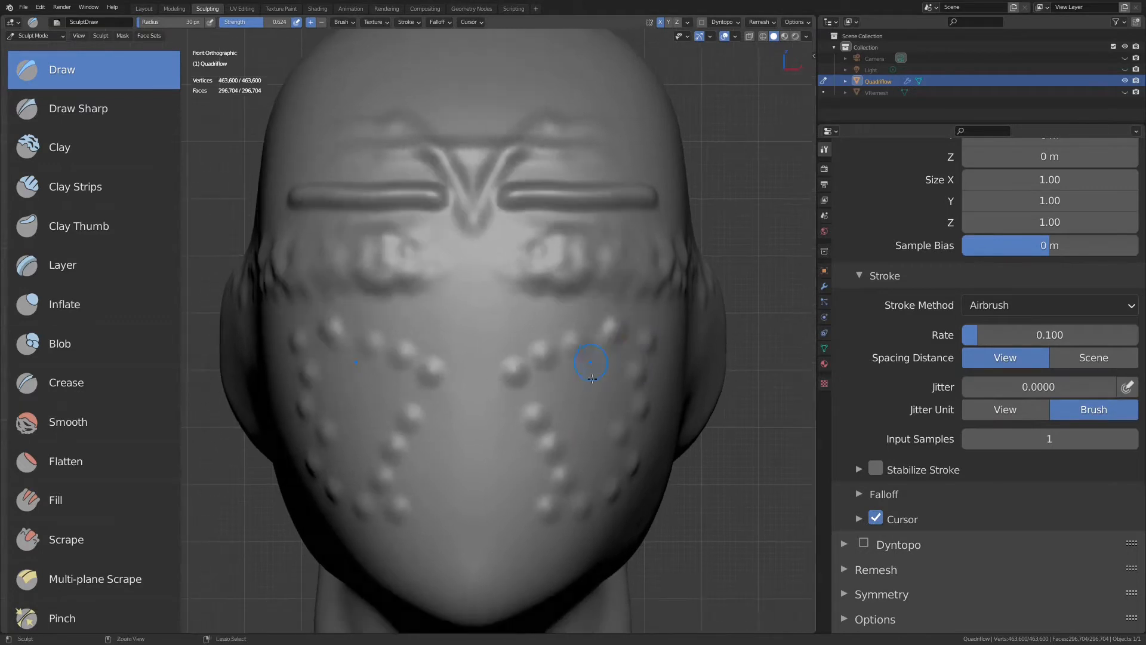
pyautogui.press('f')
pyautogui.moveTo(572, 385)
pyautogui.mouseDown()
pyautogui.moveTo(554, 397)
pyautogui.moveTo(568, 490)
pyautogui.moveTo(591, 513)
pyautogui.moveTo(643, 390)
pyautogui.moveTo(601, 317)
pyautogui.moveTo(601, 263)
pyautogui.mouseUp()
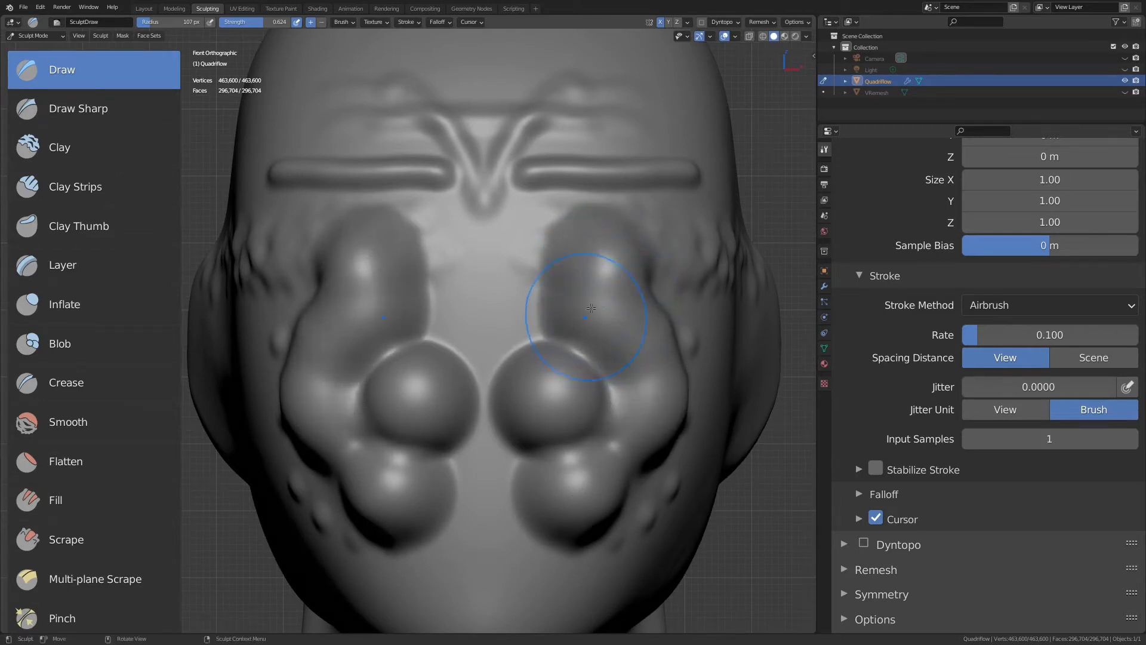
# Undo the last airbrush stroke, set the Stroke Method to Anchored and place smooth round bumps on the upper forehead.
pyautogui.hotkey('ctrl', 'z')
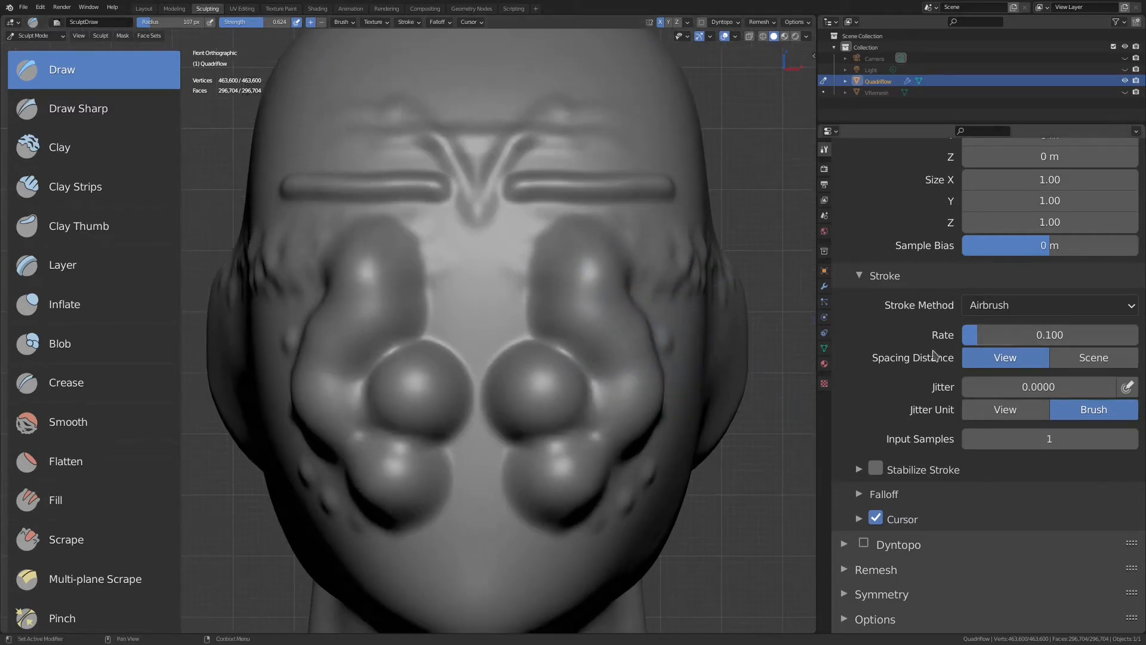
pyautogui.click(1038, 306)
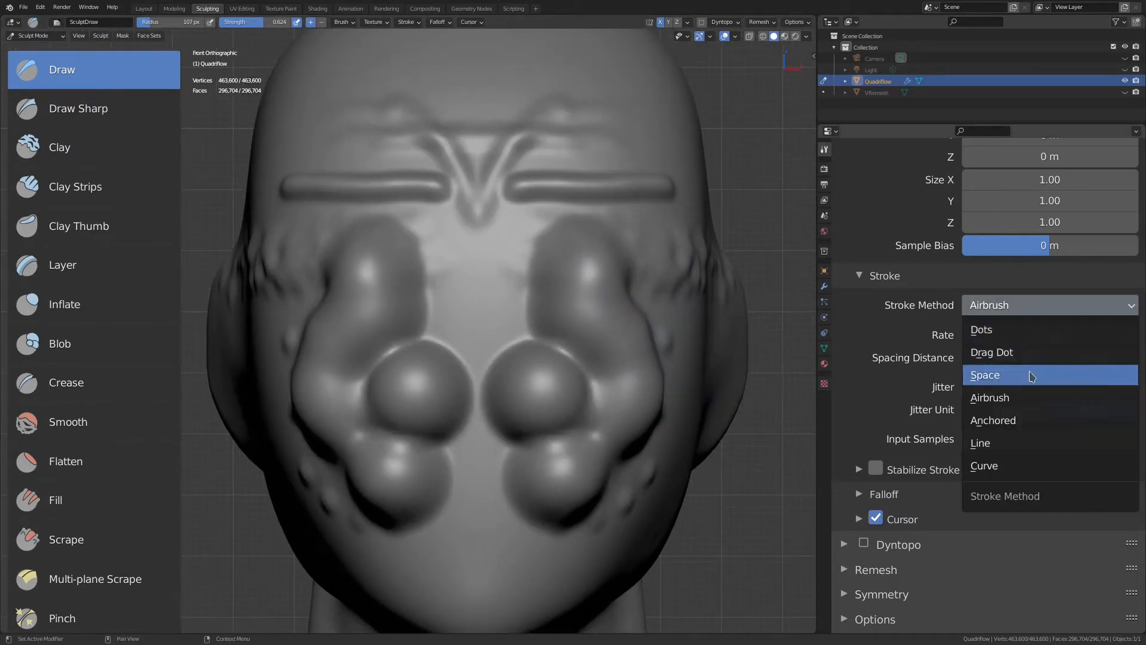
pyautogui.click(1028, 420)
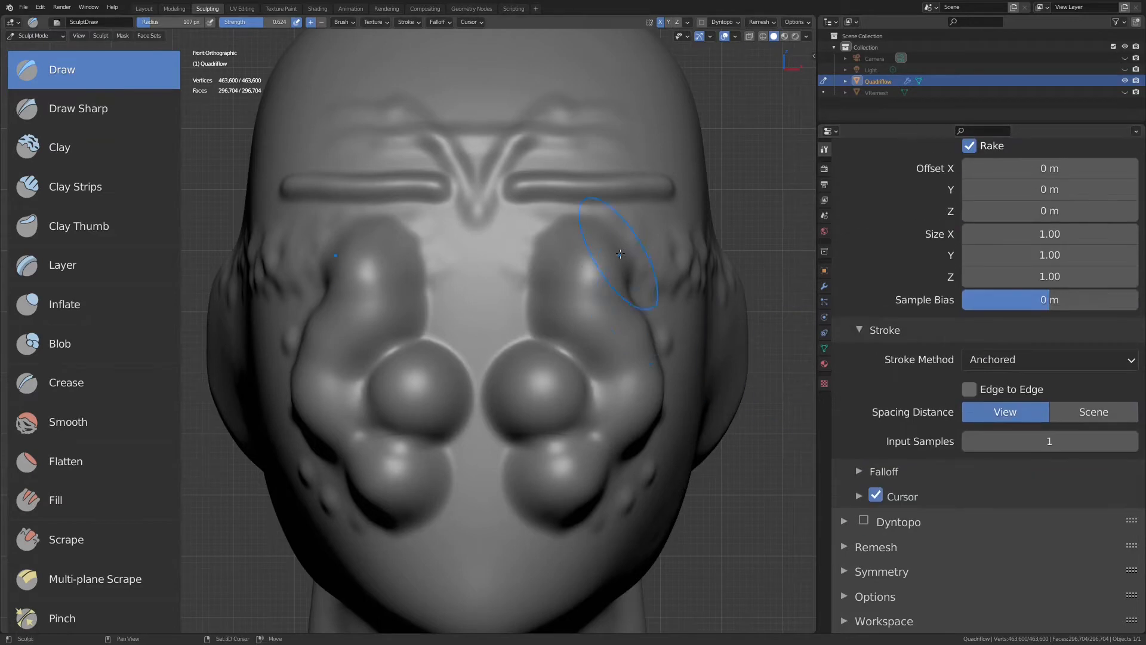
pyautogui.keyDown('shift'); pyautogui.moveTo(602, 256); pyautogui.dragTo(578, 411, button='middle'); pyautogui.keyUp('shift')
pyautogui.scroll(3, 567, 269)
pyautogui.moveTo(531, 222); pyautogui.dragTo(596, 251)
pyautogui.moveTo(614, 225)
pyautogui.mouseDown(button='middle')
pyautogui.moveTo(481, 225)
pyautogui.moveTo(451, 285)
pyautogui.mouseUp(button='middle')
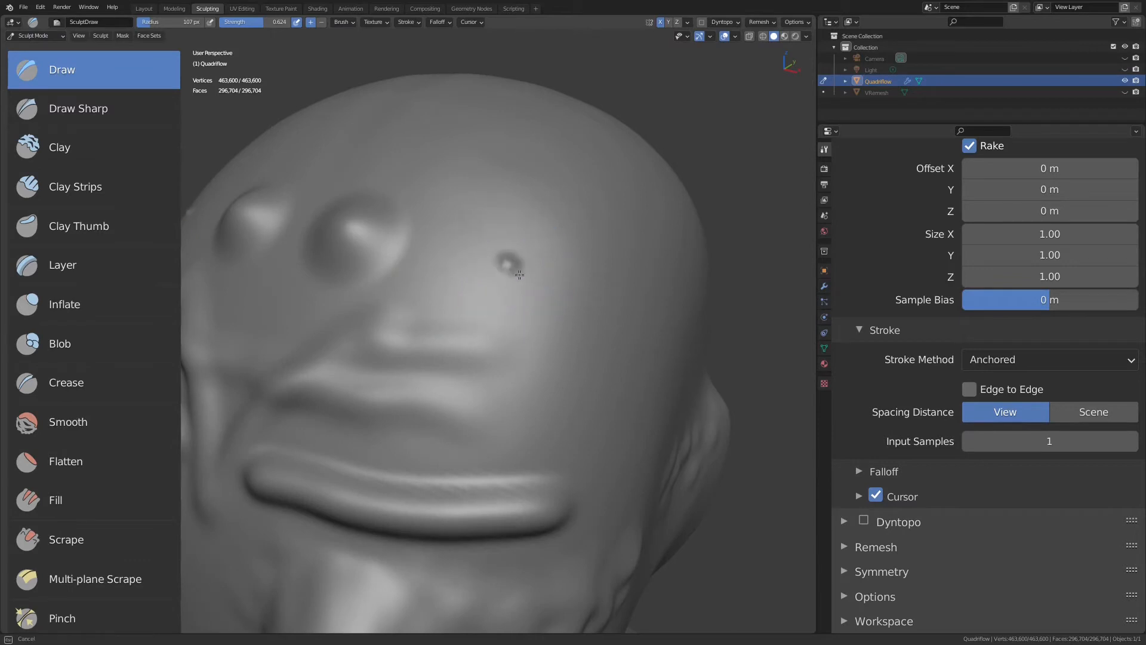
pyautogui.moveTo(520, 274)
pyautogui.mouseDown()
pyautogui.moveTo(687, 449)
pyautogui.moveTo(509, 298)
pyautogui.moveTo(540, 328)
pyautogui.moveTo(561, 322)
pyautogui.mouseUp()
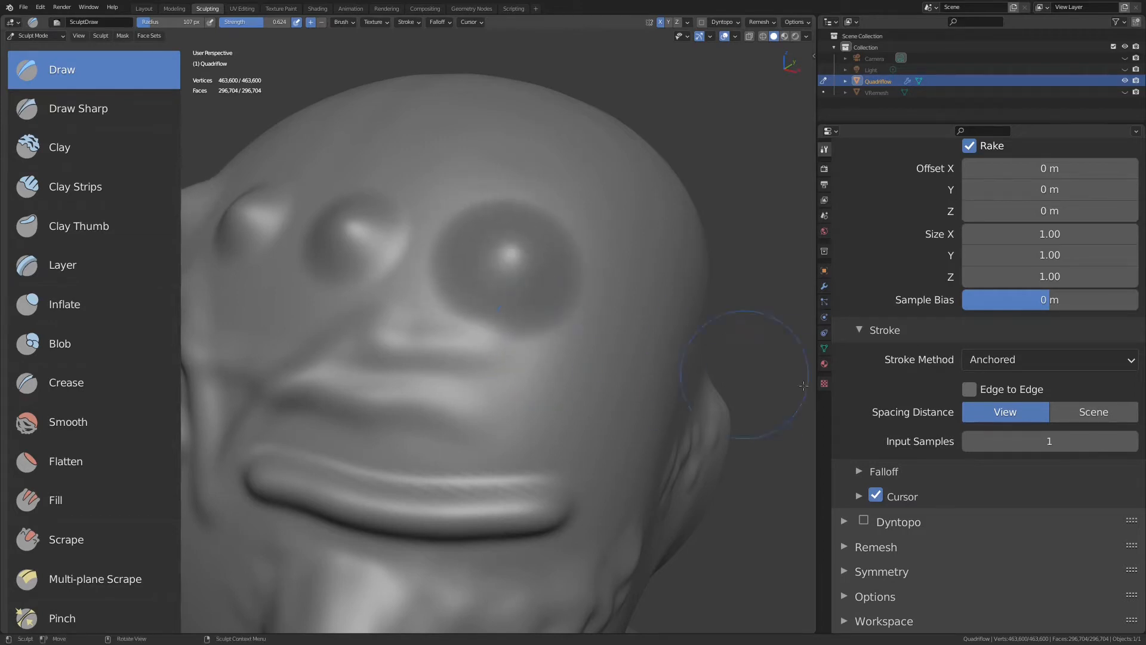
# Set the brush Falloff to the Sharp curve preset and place an anchored bump on top of the head.
pyautogui.click(878, 471)
pyautogui.click(906, 500)
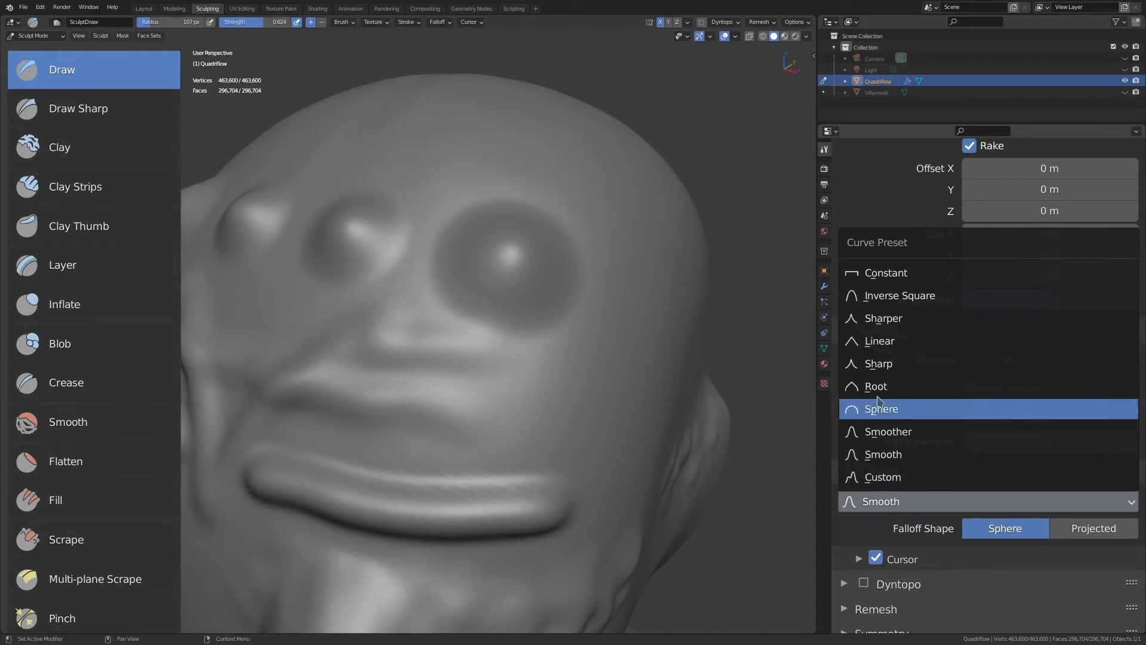
pyautogui.click(878, 363)
pyautogui.moveTo(593, 223); pyautogui.dragTo(582, 284, button='middle')
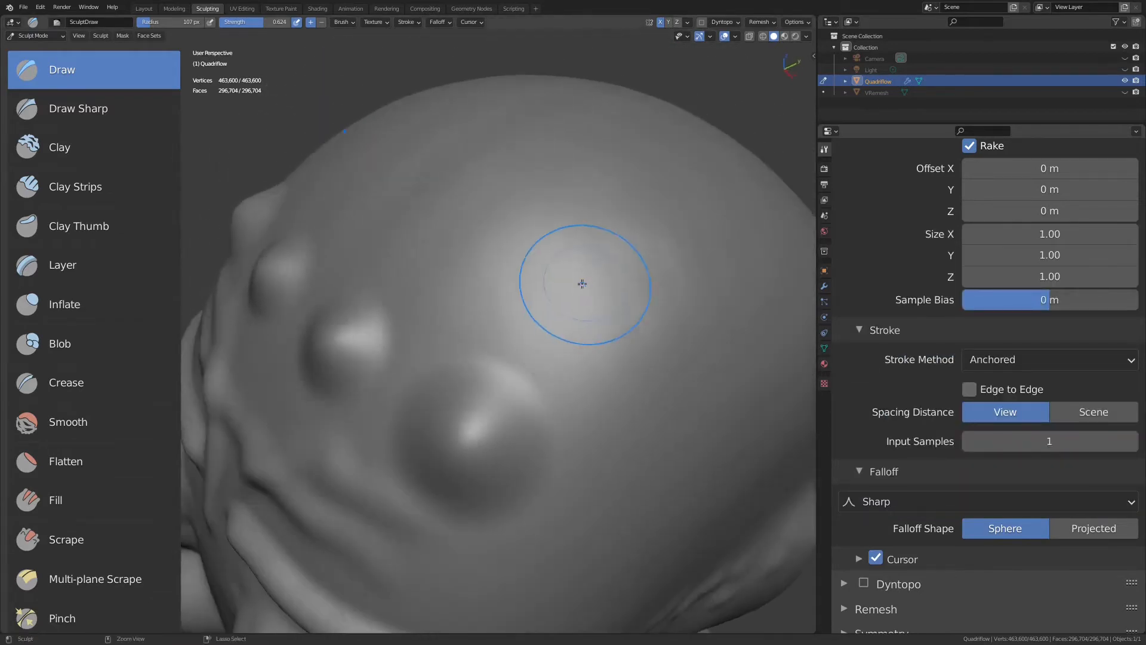
pyautogui.moveTo(559, 315)
pyautogui.mouseDown()
pyautogui.moveTo(604, 376)
pyautogui.moveTo(597, 350)
pyautogui.mouseUp()
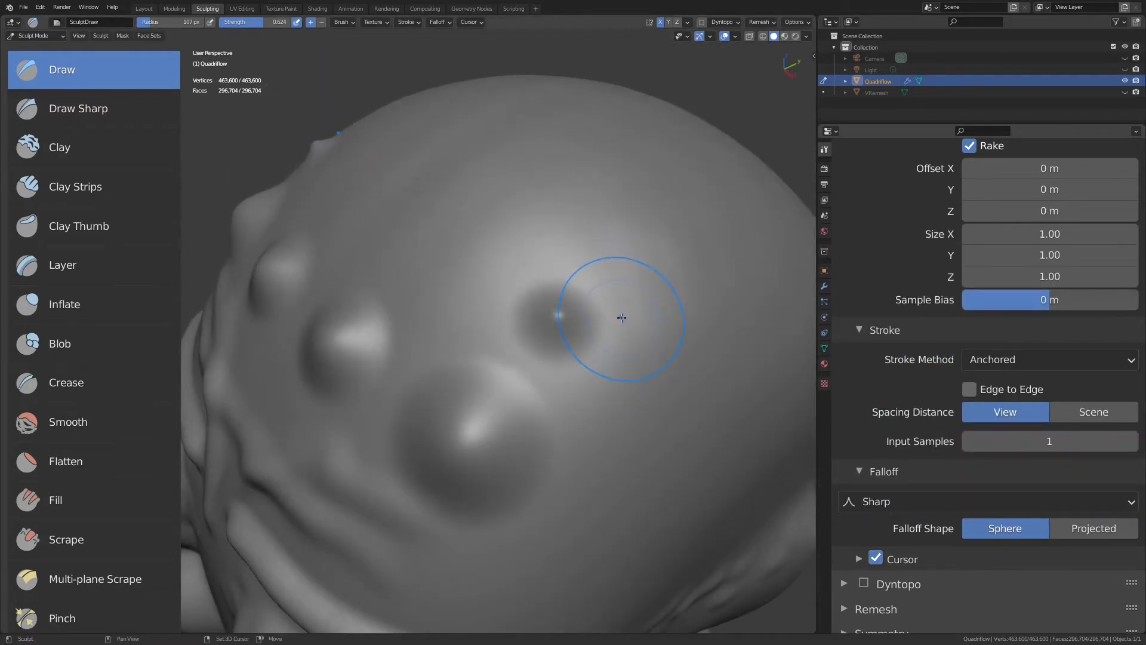
# Raise the brush Strength to 1.000 and pull out several pointed spikes on top of the head.
pyautogui.hotkey('shift', 'f')
pyautogui.click(684, 357)
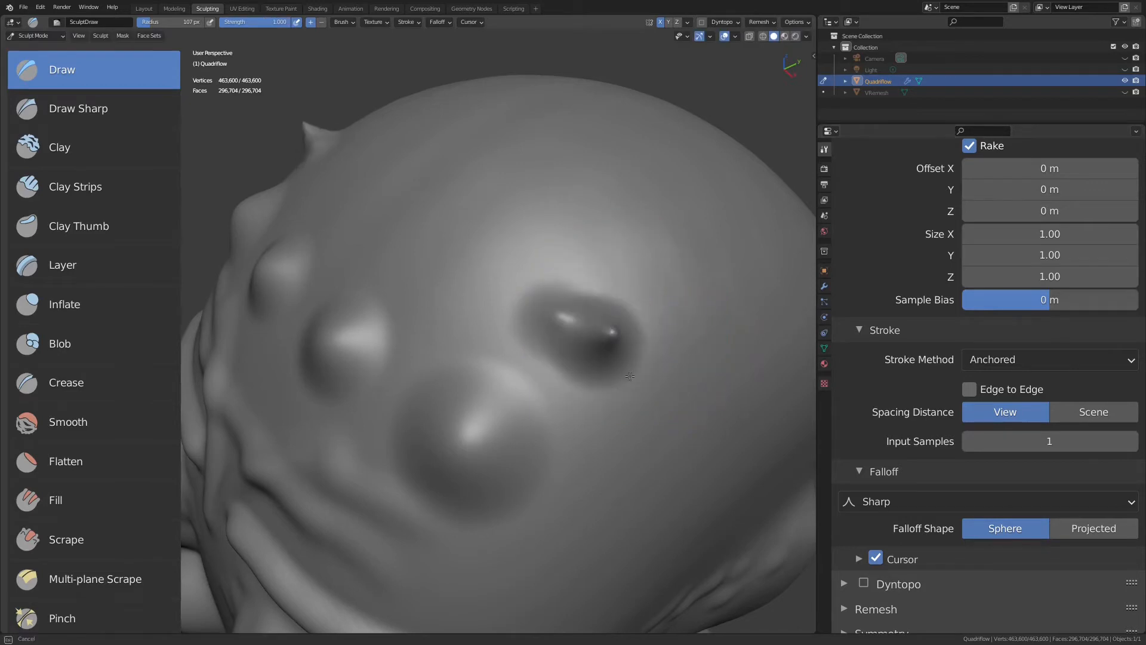
pyautogui.moveTo(487, 280); pyautogui.dragTo(532, 337)
pyautogui.moveTo(622, 248); pyautogui.dragTo(655, 308)
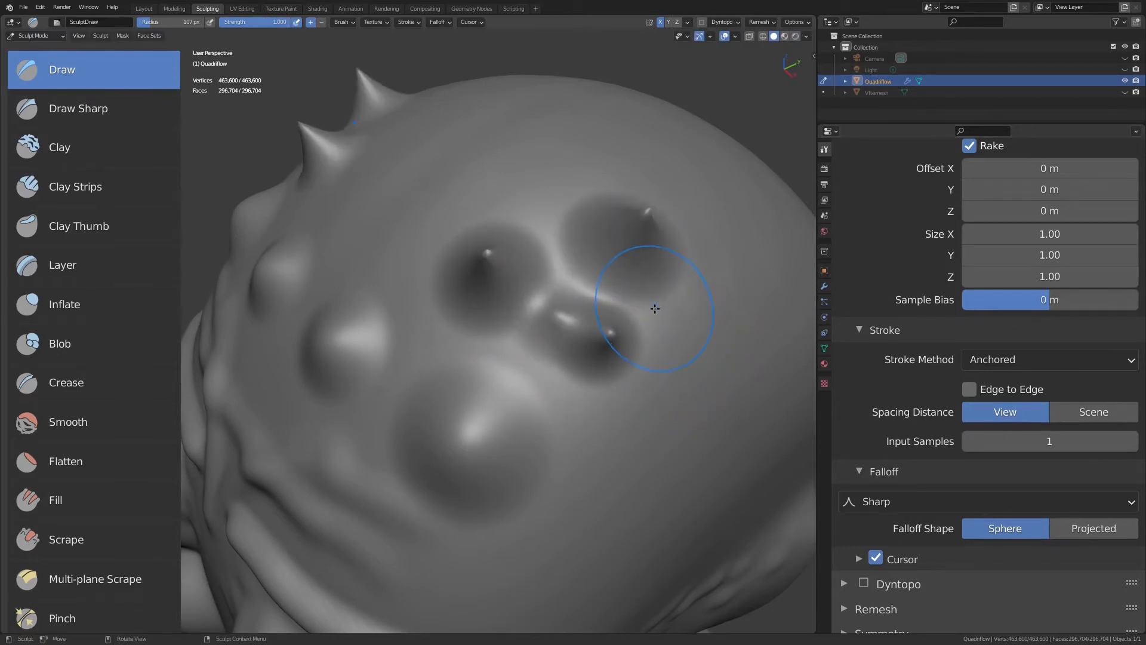
pyautogui.moveTo(655, 308)
pyautogui.mouseDown(button='middle')
pyautogui.moveTo(574, 262)
pyautogui.moveTo(570, 247)
pyautogui.mouseUp(button='middle')
pyautogui.moveTo(575, 249); pyautogui.dragTo(592, 301)
pyautogui.moveTo(521, 331); pyautogui.dragTo(532, 397)
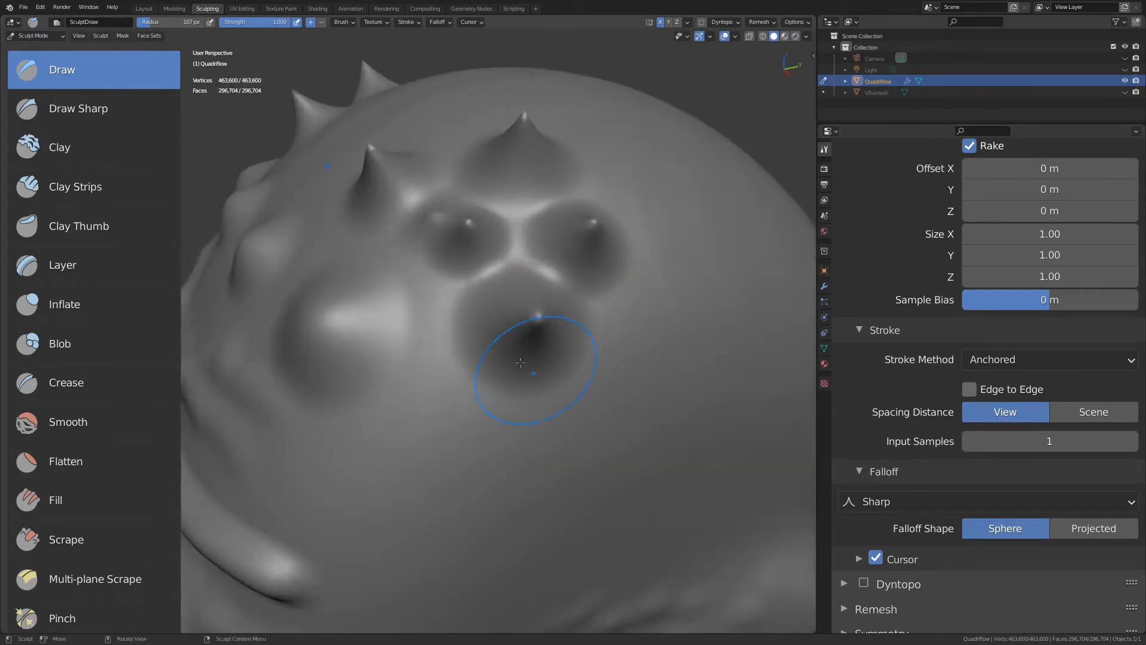
# Set the Stroke Method to Line, reduce the brush radius to 33 px and sculpt a straight ridge beside the spikes.
pyautogui.click(1039, 361)
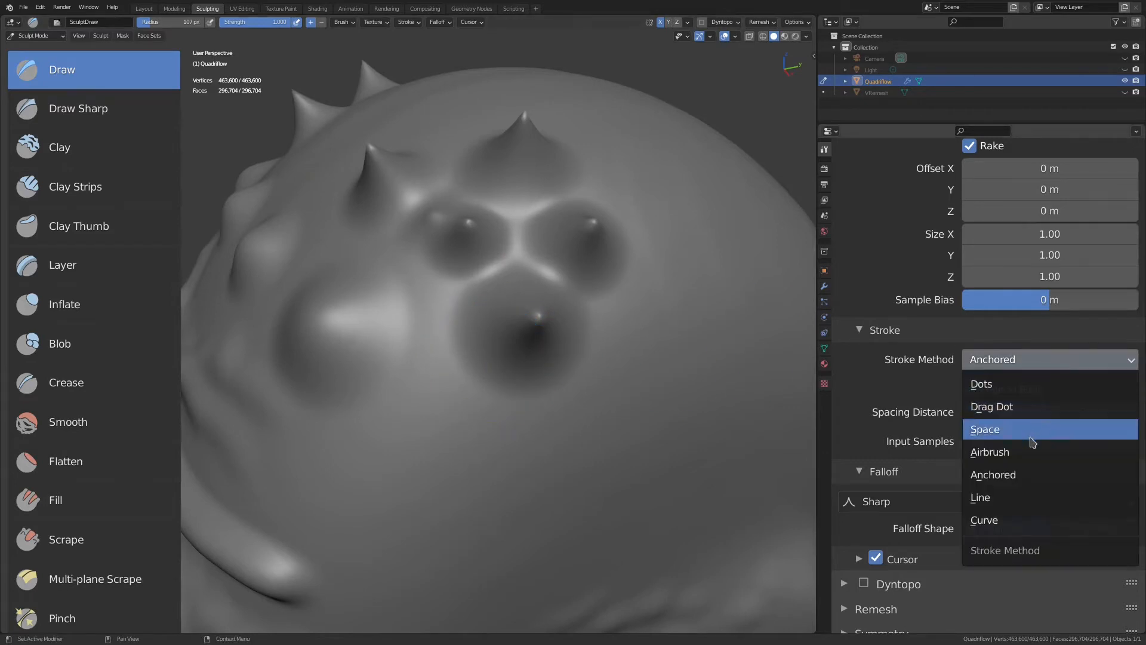
pyautogui.click(1008, 497)
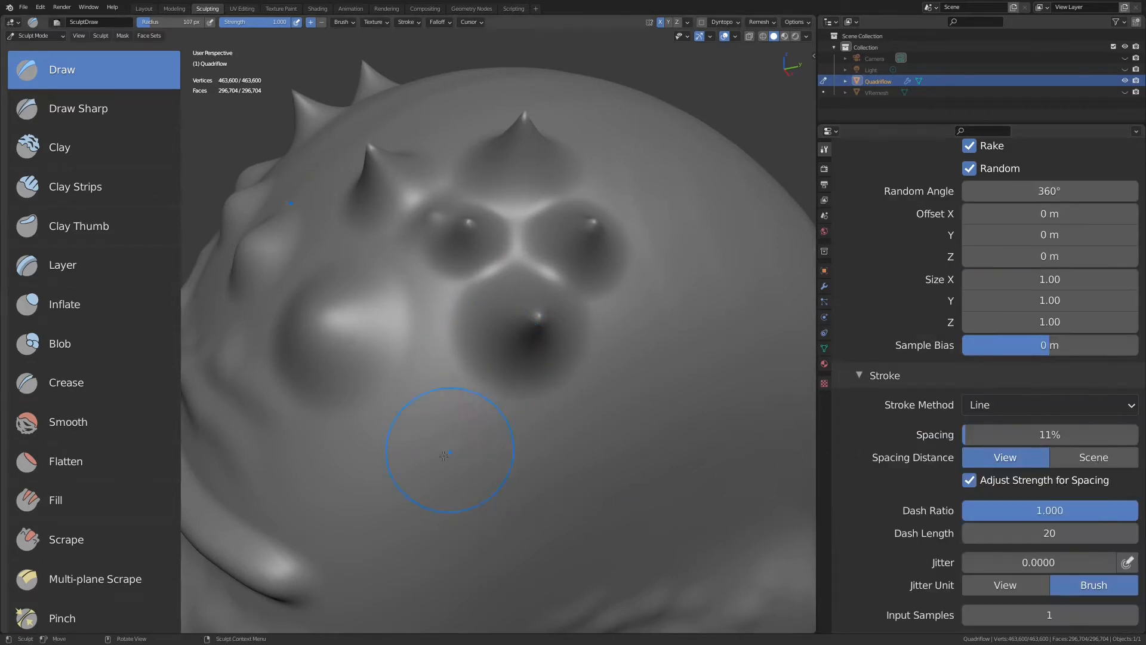
pyautogui.press('f')
pyautogui.click(421, 455)
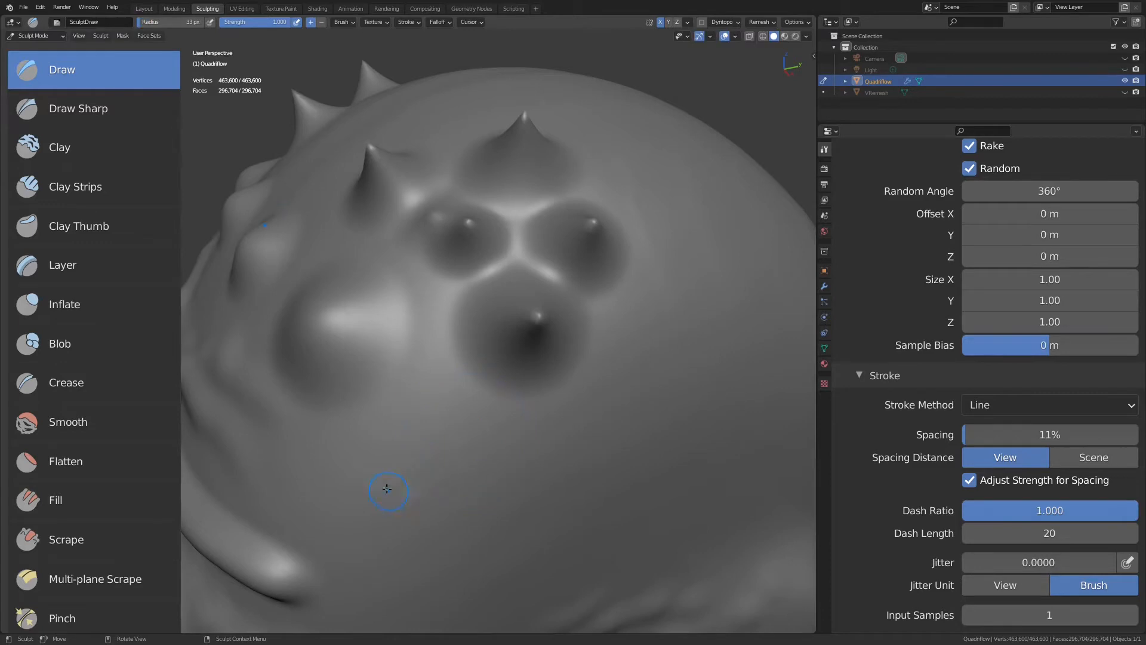
pyautogui.moveTo(344, 476)
pyautogui.mouseDown()
pyautogui.moveTo(767, 325)
pyautogui.moveTo(758, 325)
pyautogui.mouseUp()
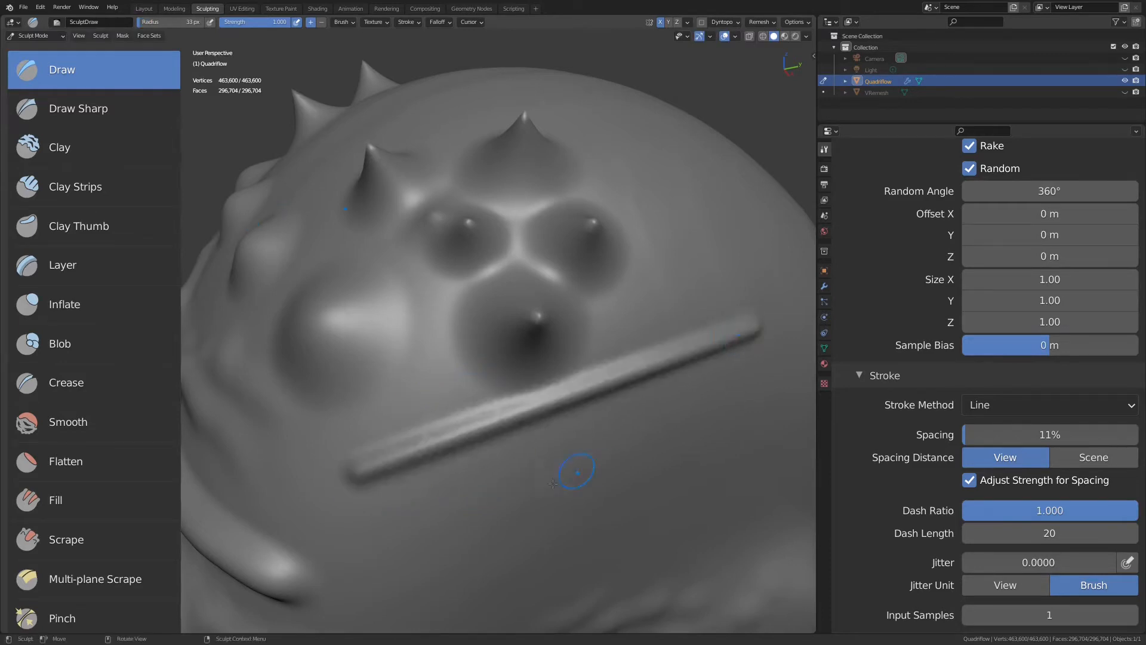
# Set the Stroke Method to Curve, lay out a winding paint curve on the side of the head and apply it as a ridge.
pyautogui.click(1056, 404)
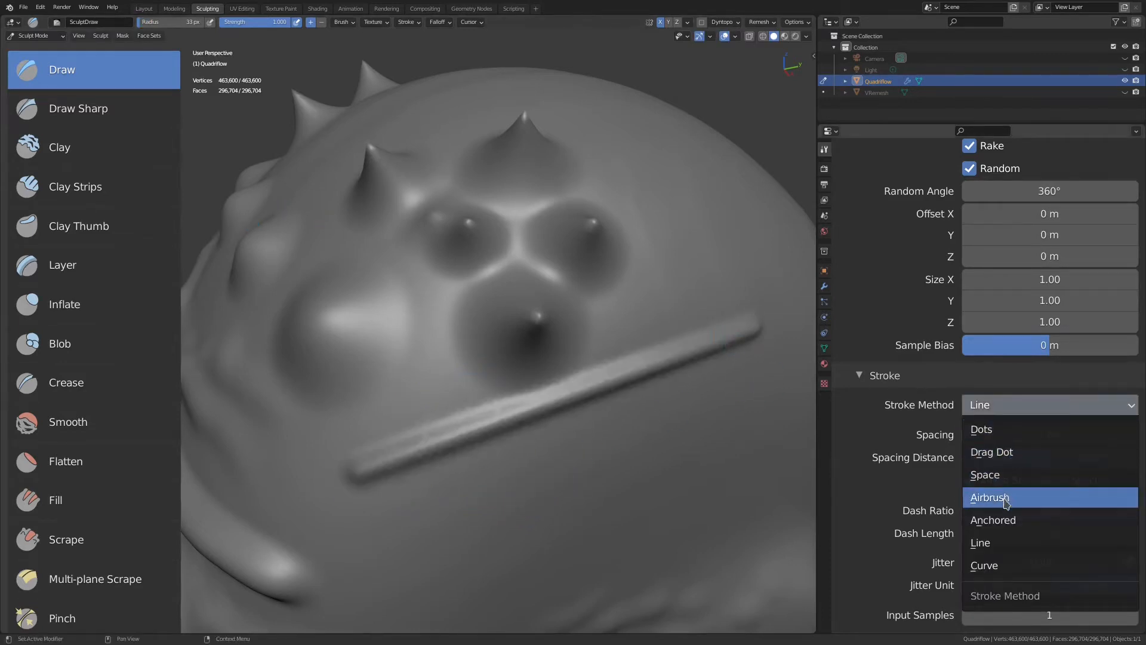
pyautogui.click(1001, 567)
pyautogui.moveTo(537, 416)
pyautogui.mouseDown(button='middle')
pyautogui.moveTo(532, 340)
pyautogui.moveTo(518, 340)
pyautogui.mouseUp(button='middle')
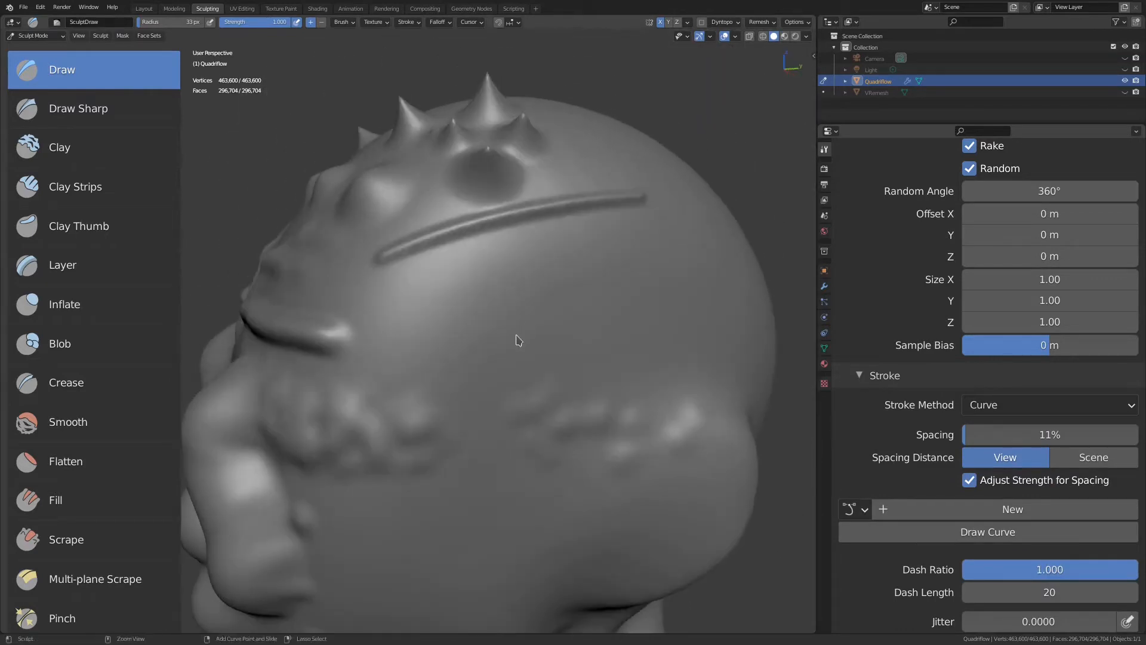
pyautogui.rightClick(440, 352)
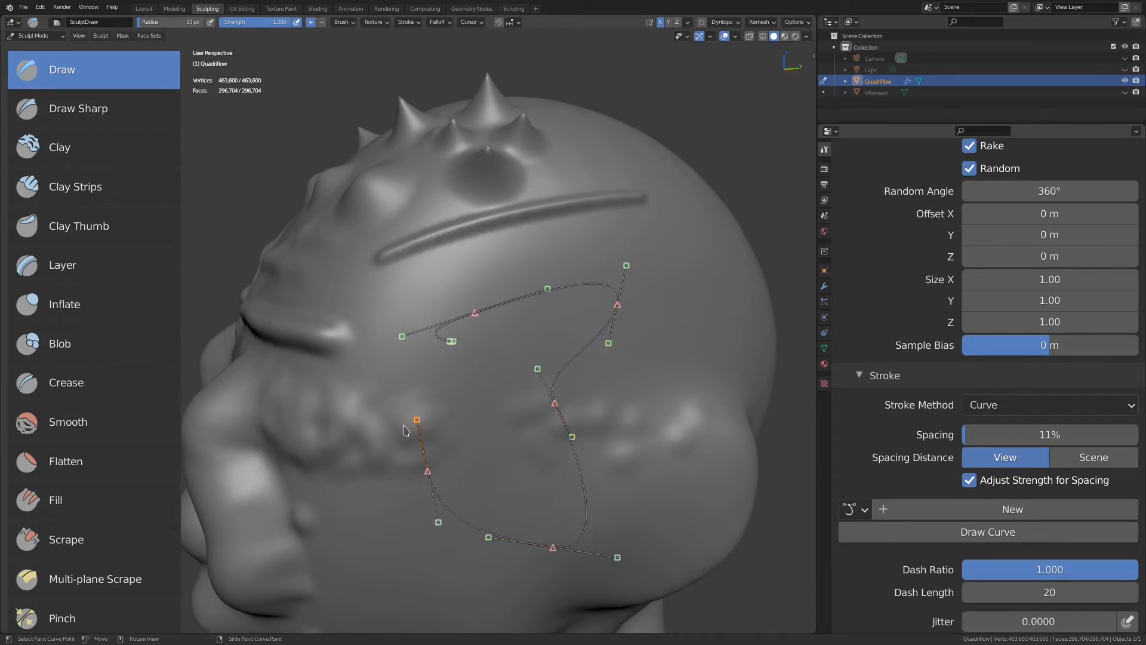
pyautogui.press('Return')
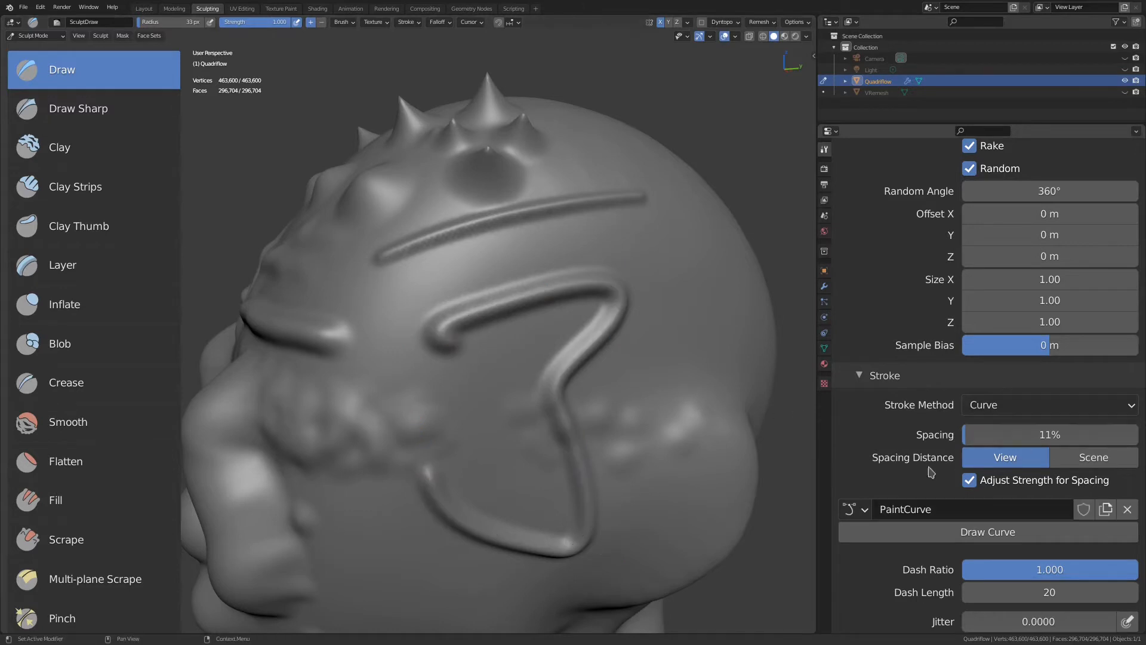
# Unlink the applied paint curve from the brush's stroke settings.
pyautogui.click(851, 510)
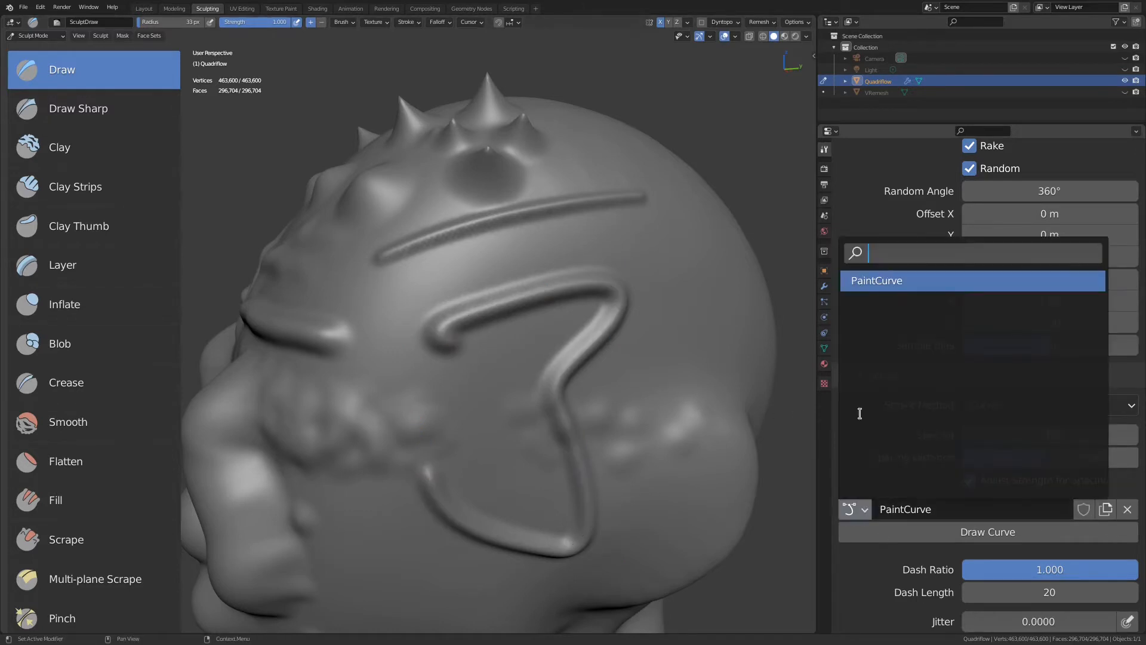
pyautogui.click(1127, 509)
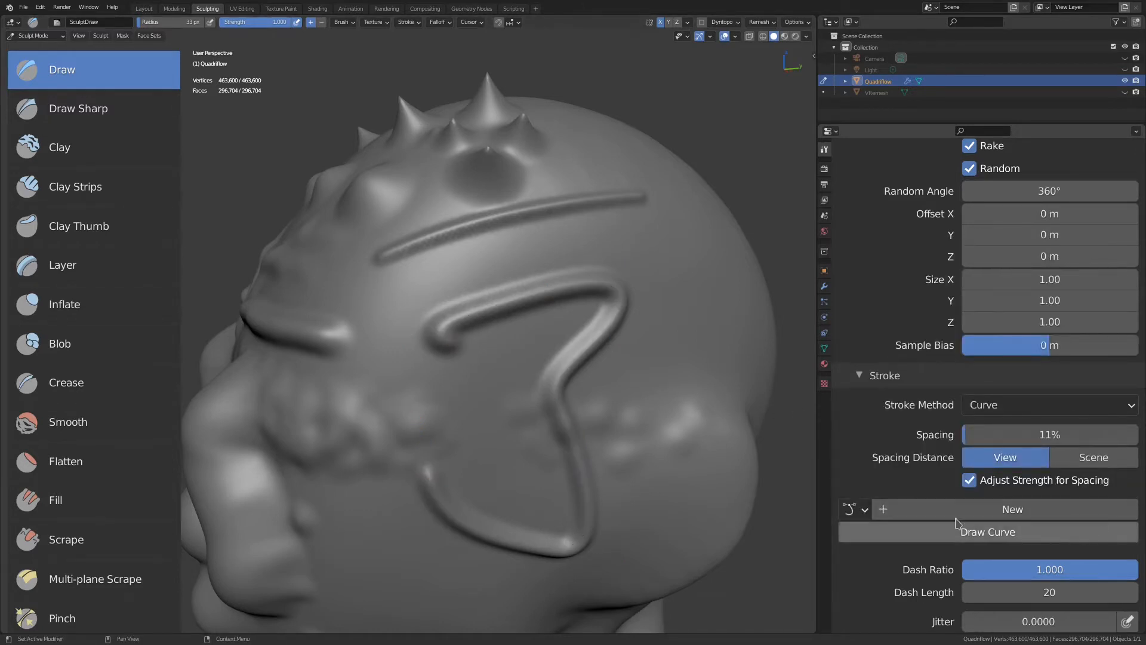
pyautogui.scroll(-5, 926, 351)
pyautogui.scroll(-1, 926, 351)
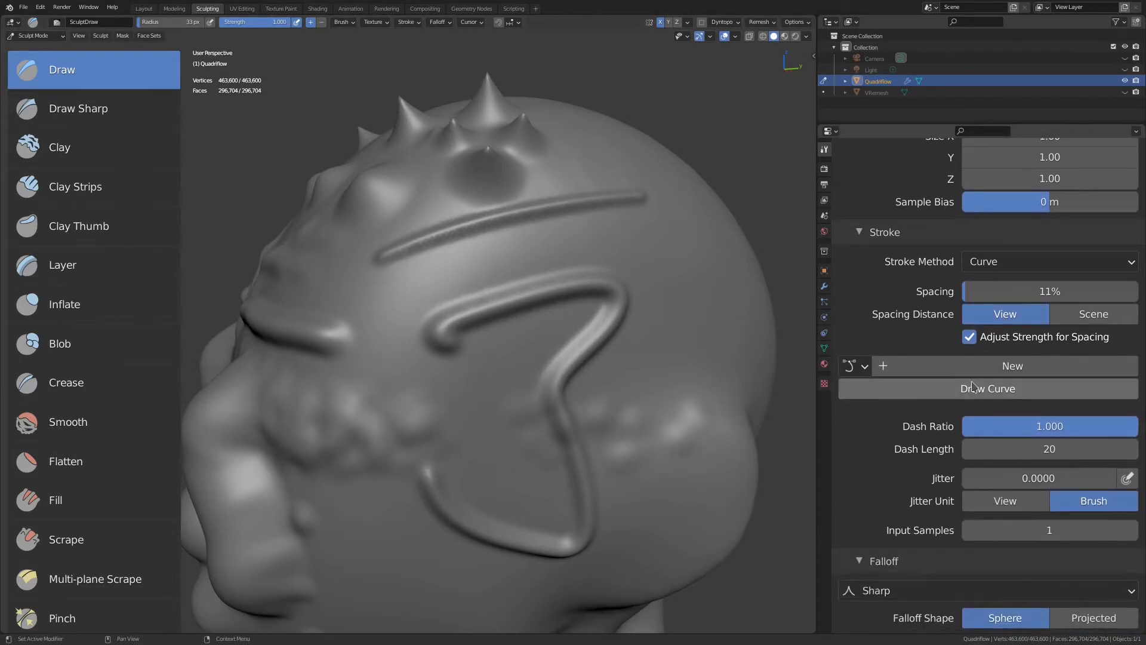
pyautogui.scroll(-3, 885, 421)
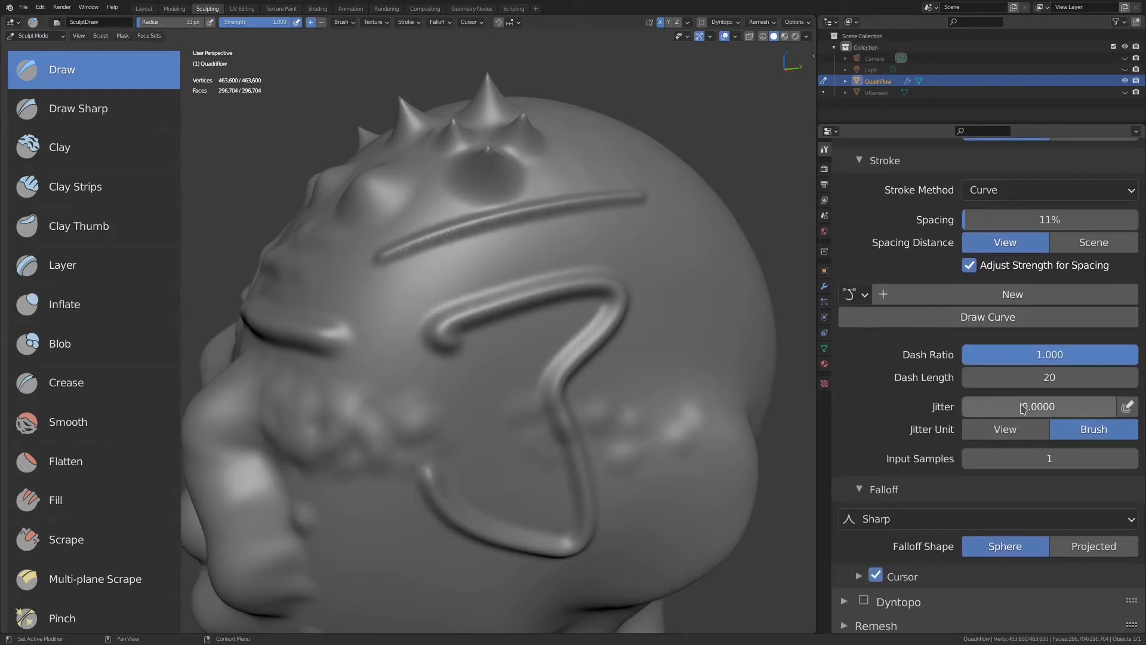
# Set the Stroke Method to Space and raise the stroke's Jitter to 1.2993.
pyautogui.moveTo(1022, 408); pyautogui.dragTo(1069, 408)
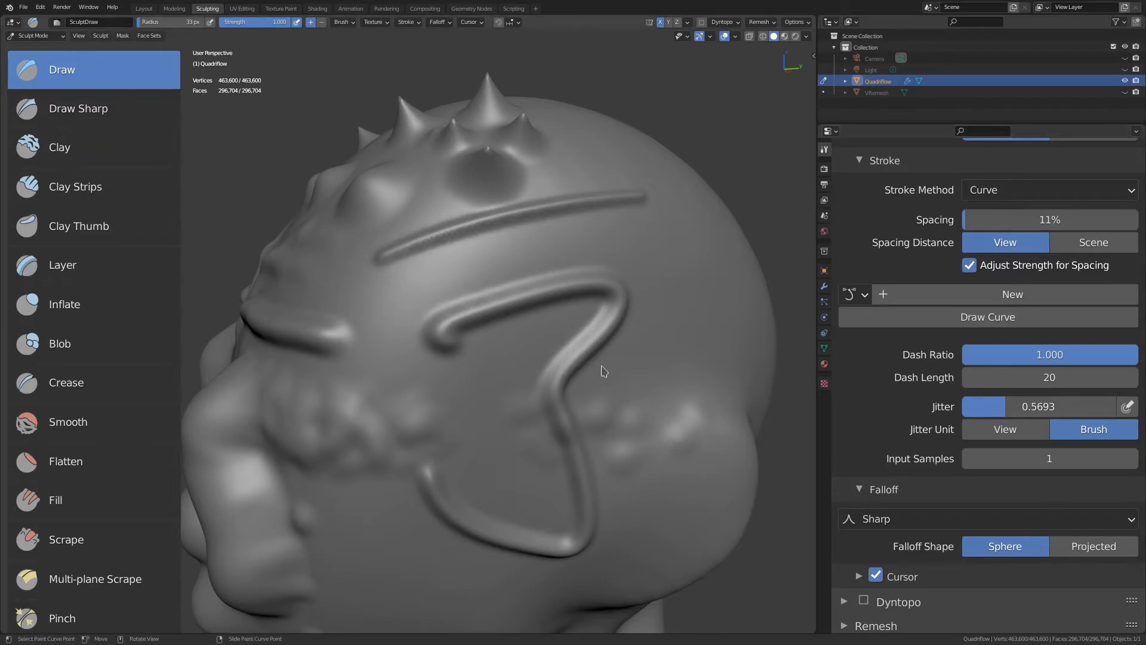
pyautogui.scroll(4, 1008, 268)
pyautogui.click(1014, 295)
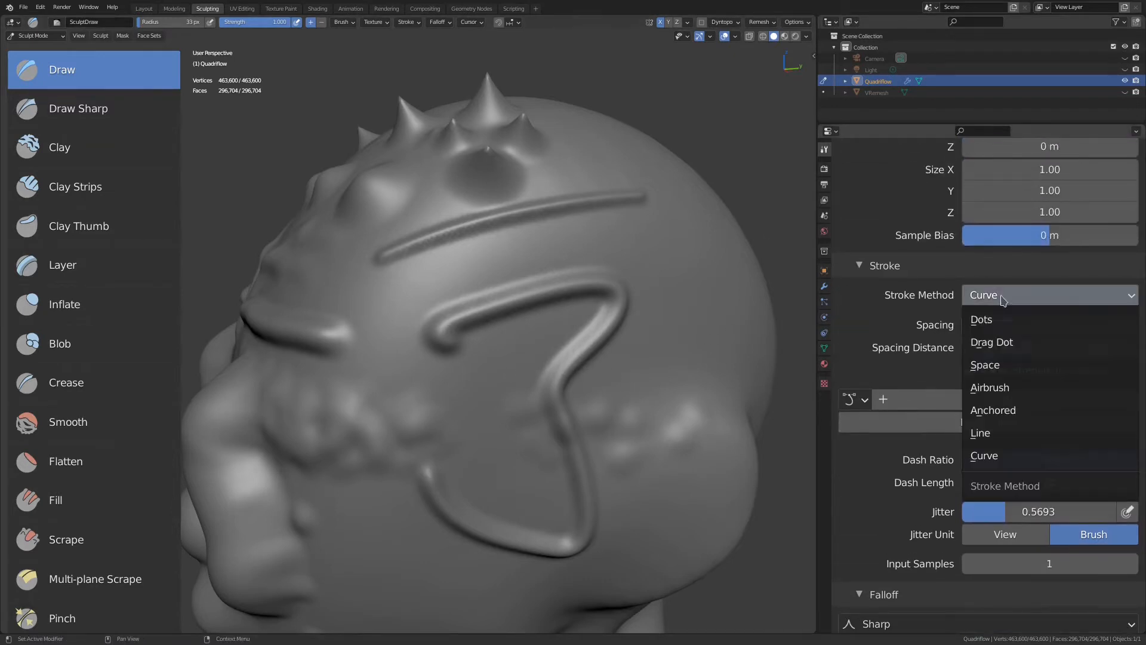
pyautogui.click(1000, 365)
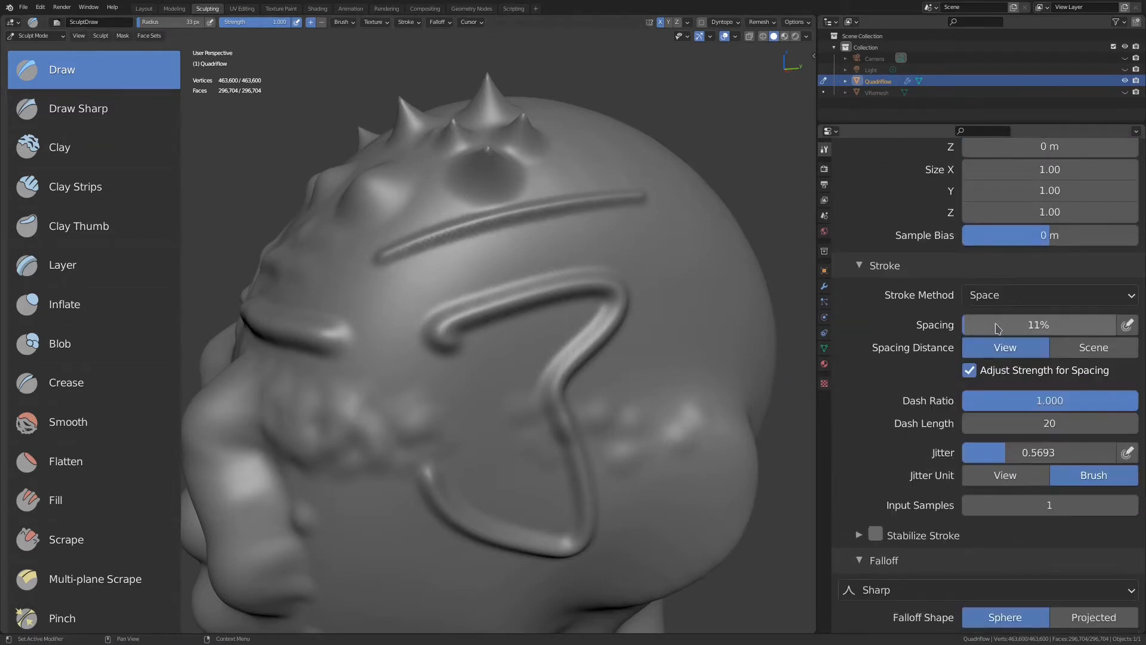
pyautogui.scroll(-5, 973, 370)
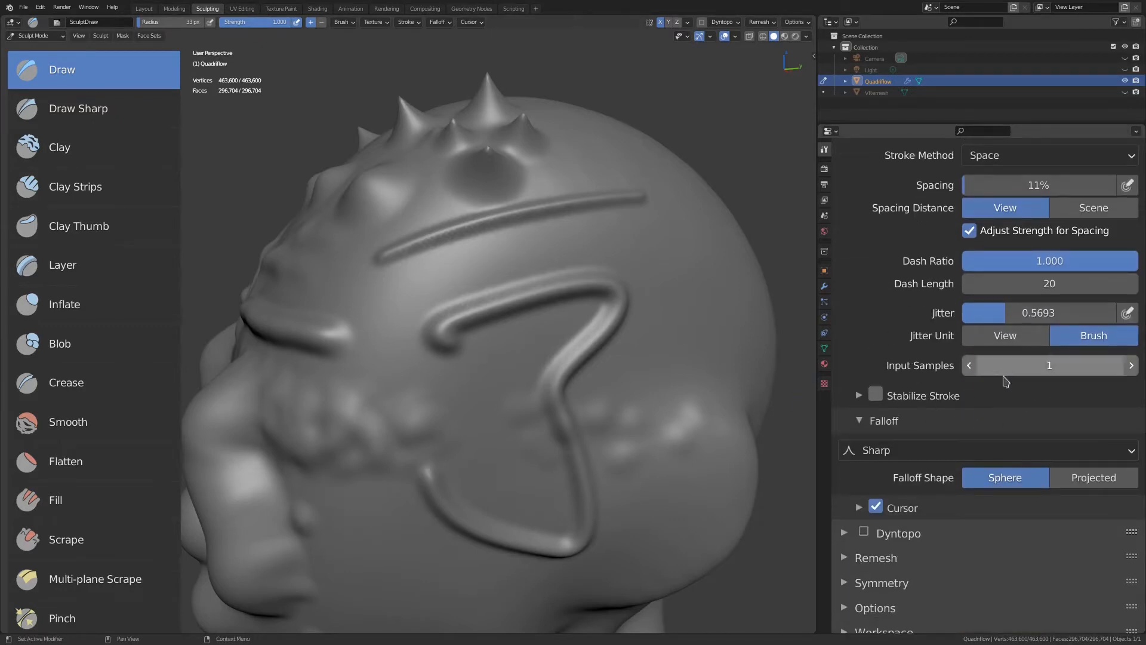
pyautogui.moveTo(997, 316); pyautogui.dragTo(1078, 316)
# Sculpt scattered small bumps over the temple, cheek and side of the head around the curved ridge.
pyautogui.moveTo(758, 391)
pyautogui.mouseDown()
pyautogui.moveTo(513, 286)
pyautogui.moveTo(418, 316)
pyautogui.moveTo(557, 509)
pyautogui.moveTo(564, 481)
pyautogui.mouseUp()
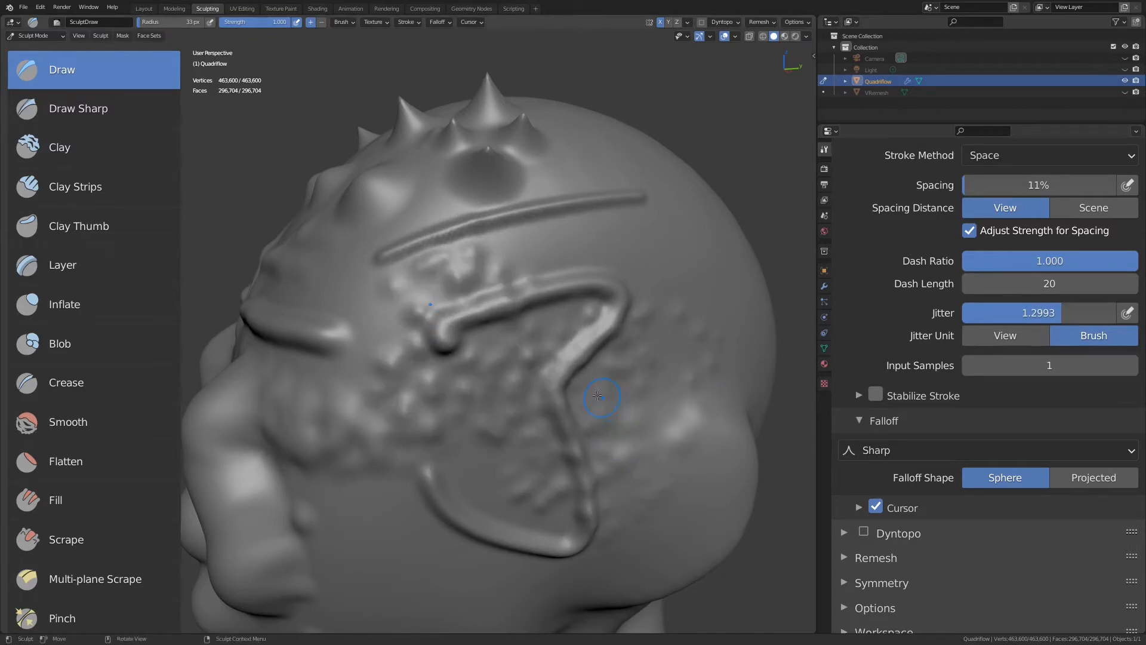
pyautogui.moveTo(601, 397); pyautogui.dragTo(614, 286, button='middle')
pyautogui.scroll(-2, 588, 329)
pyautogui.moveTo(447, 379); pyautogui.dragTo(455, 419)
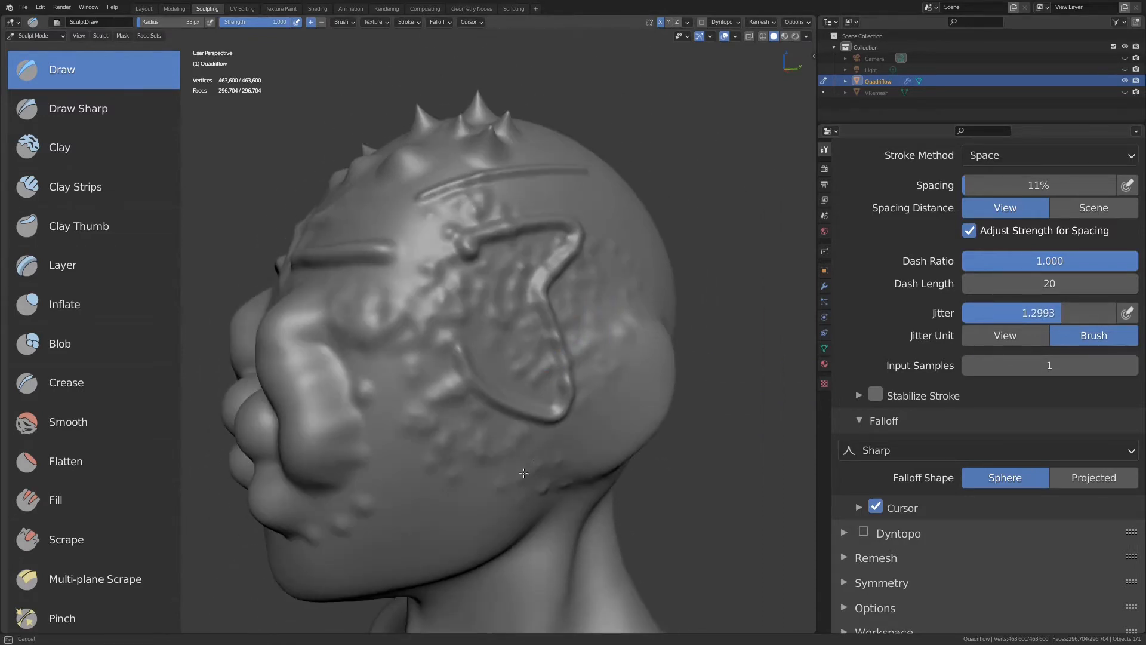
pyautogui.moveTo(470, 475); pyautogui.dragTo(511, 330)
pyautogui.moveTo(511, 330); pyautogui.dragTo(545, 276, button='middle')
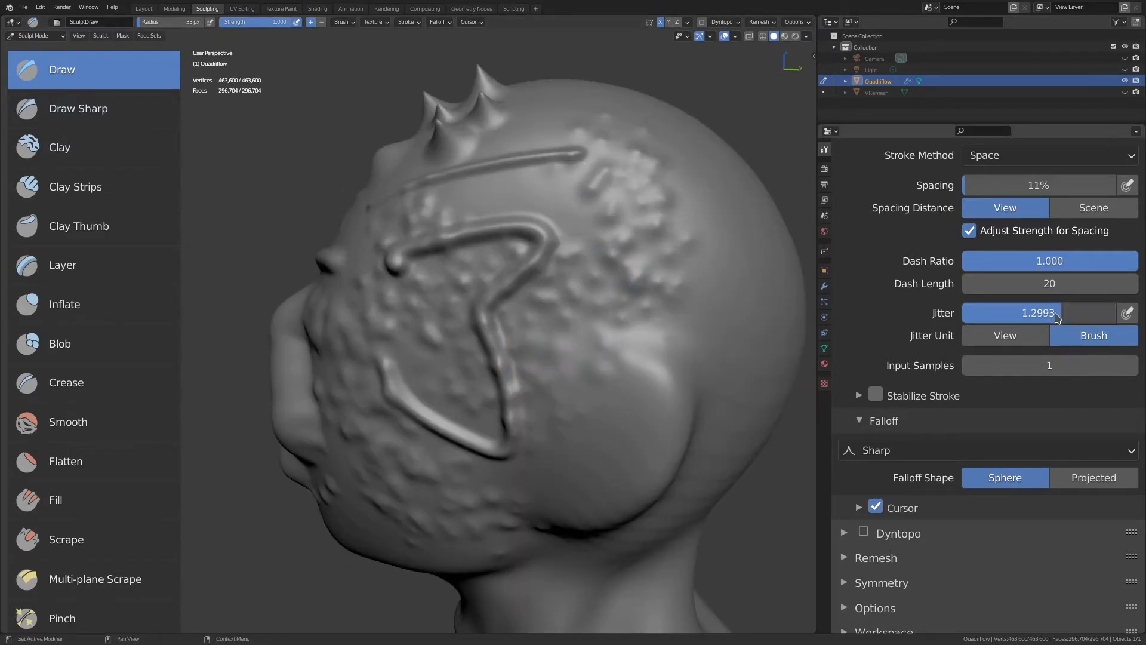
# Set the stroke's Jitter to 2.0000 and scatter more bumps over the side and back of the head.
pyautogui.moveTo(1058, 319); pyautogui.dragTo(1120, 317)
pyautogui.moveTo(695, 361)
pyautogui.mouseDown()
pyautogui.moveTo(643, 277)
pyautogui.moveTo(557, 206)
pyautogui.moveTo(588, 209)
pyautogui.mouseUp()
pyautogui.moveTo(531, 352); pyautogui.dragTo(585, 329, button='middle')
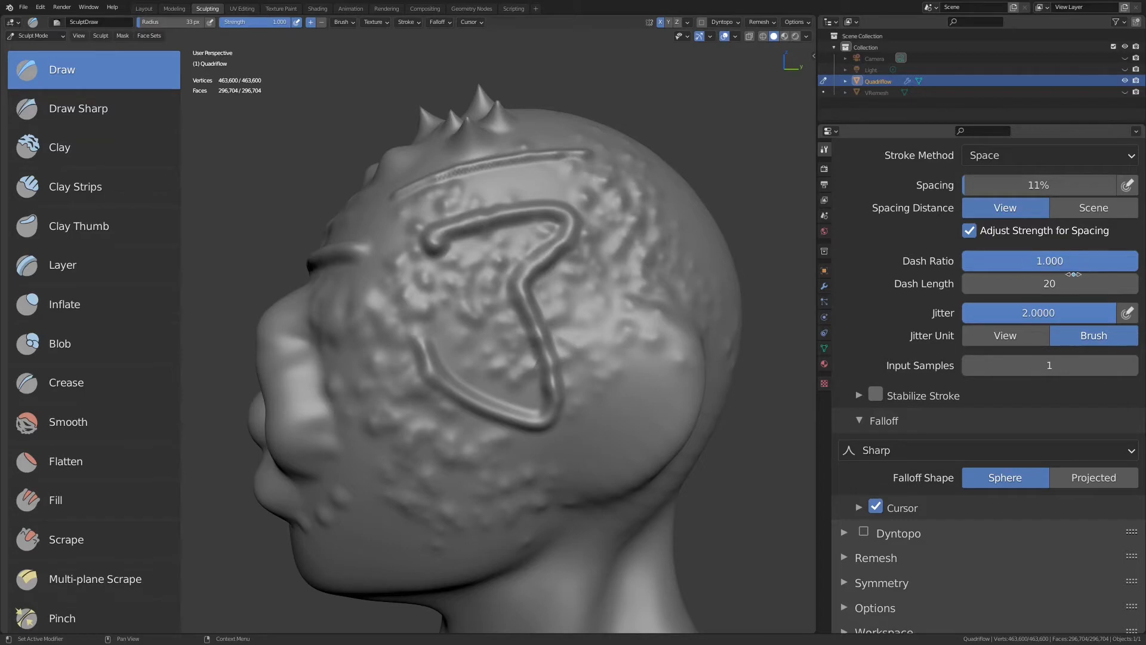
# Reset Jitter to 0 and sculpt a continuous winding stroke from the ear area down to the back of the jaw.
pyautogui.moveTo(1097, 313); pyautogui.dragTo(940, 324)
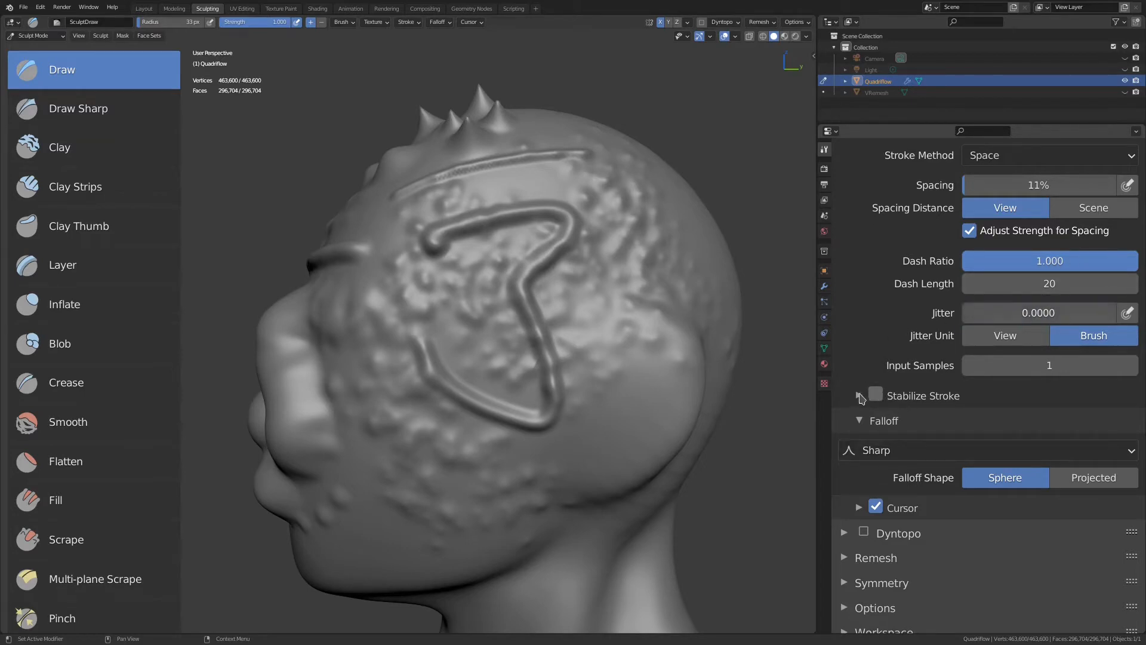
pyautogui.moveTo(983, 367); pyautogui.dragTo(1006, 369)
pyautogui.keyDown('shift'); pyautogui.moveTo(578, 379); pyautogui.dragTo(574, 340, button='middle'); pyautogui.keyUp('shift')
pyautogui.scroll(1, 574, 341)
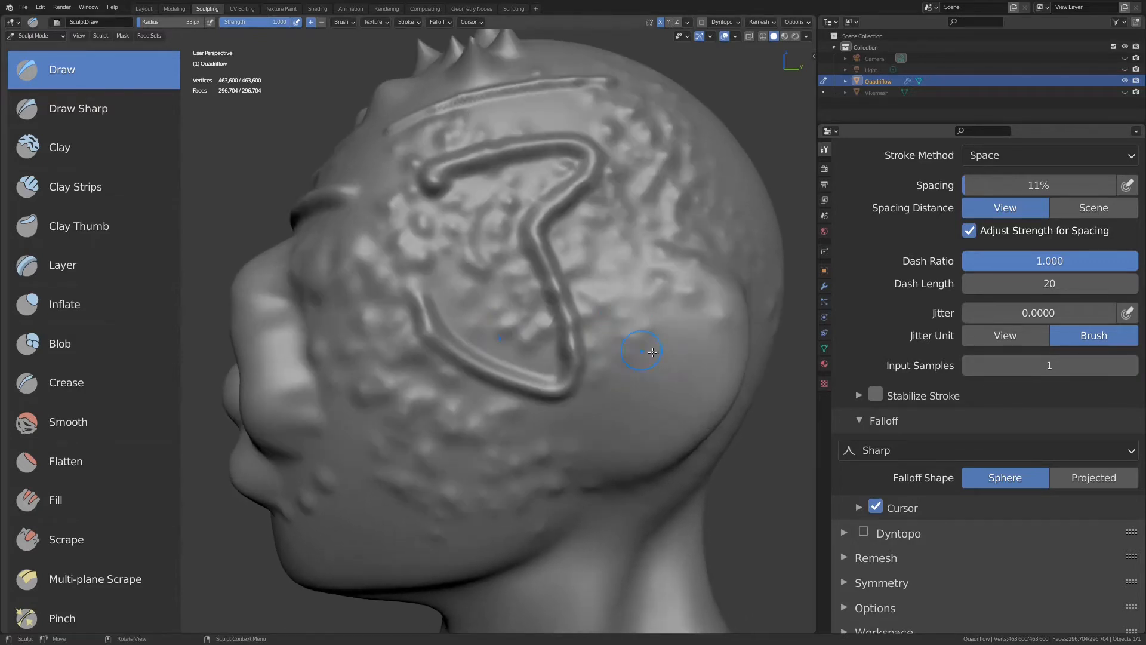
pyautogui.moveTo(653, 349)
pyautogui.mouseDown()
pyautogui.moveTo(649, 391)
pyautogui.moveTo(555, 435)
pyautogui.mouseUp()
pyautogui.keyDown('shift'); pyautogui.moveTo(618, 431); pyautogui.dragTo(648, 370, button='middle'); pyautogui.keyUp('shift')
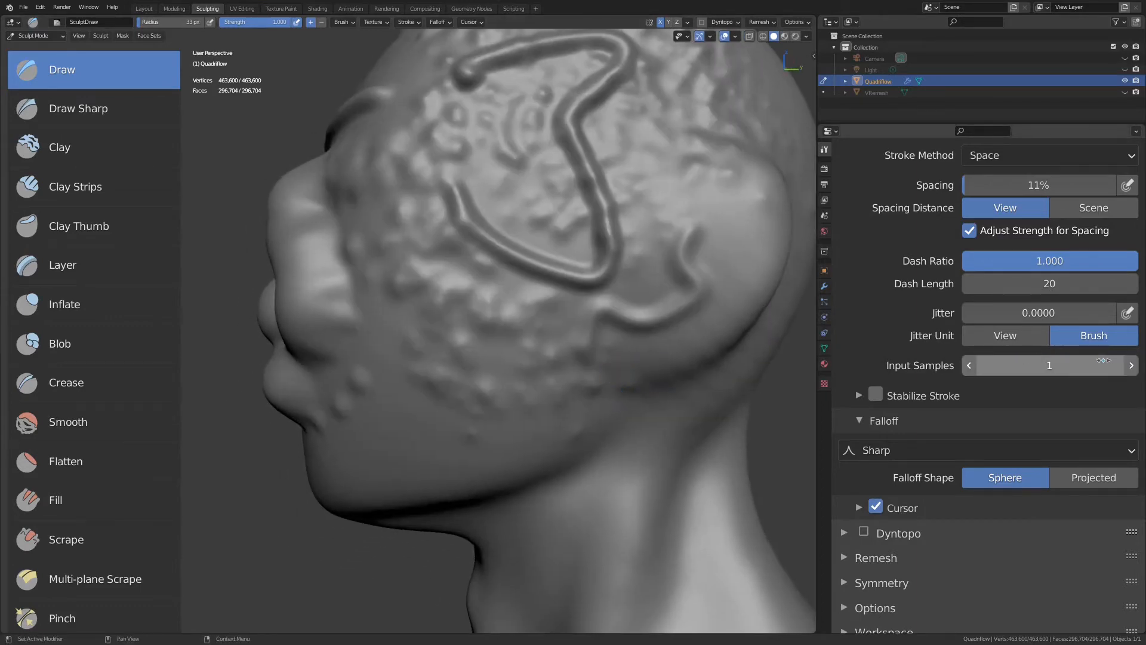
# Set Input Samples to 3 and sculpt a continuous wavy stroke along the jaw towards the mouth.
pyautogui.click(1131, 366)
pyautogui.click(1132, 366)
pyautogui.moveTo(544, 397); pyautogui.dragTo(636, 352, button='middle')
pyautogui.moveTo(586, 394)
pyautogui.mouseDown()
pyautogui.moveTo(530, 354)
pyautogui.moveTo(500, 439)
pyautogui.moveTo(441, 382)
pyautogui.moveTo(373, 390)
pyautogui.mouseUp()
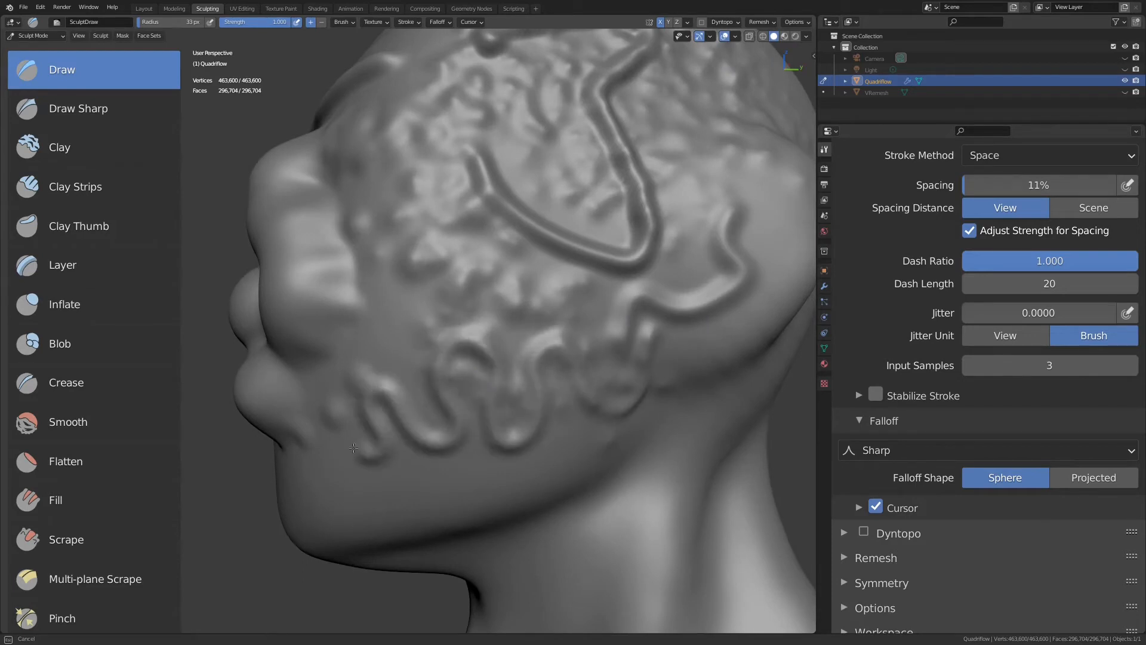
# Reset Input Samples to 1 and enable Stabilize Stroke for the Draw brush.
pyautogui.moveTo(564, 374); pyautogui.dragTo(660, 389, button='middle')
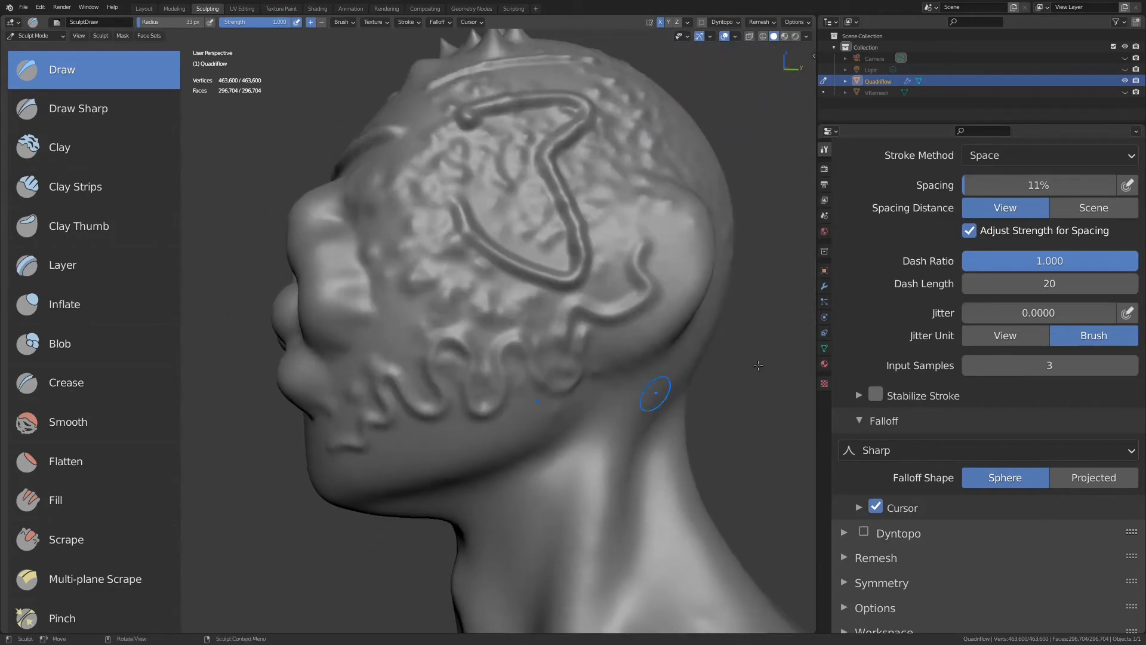
pyautogui.click(968, 365)
pyautogui.click(968, 365)
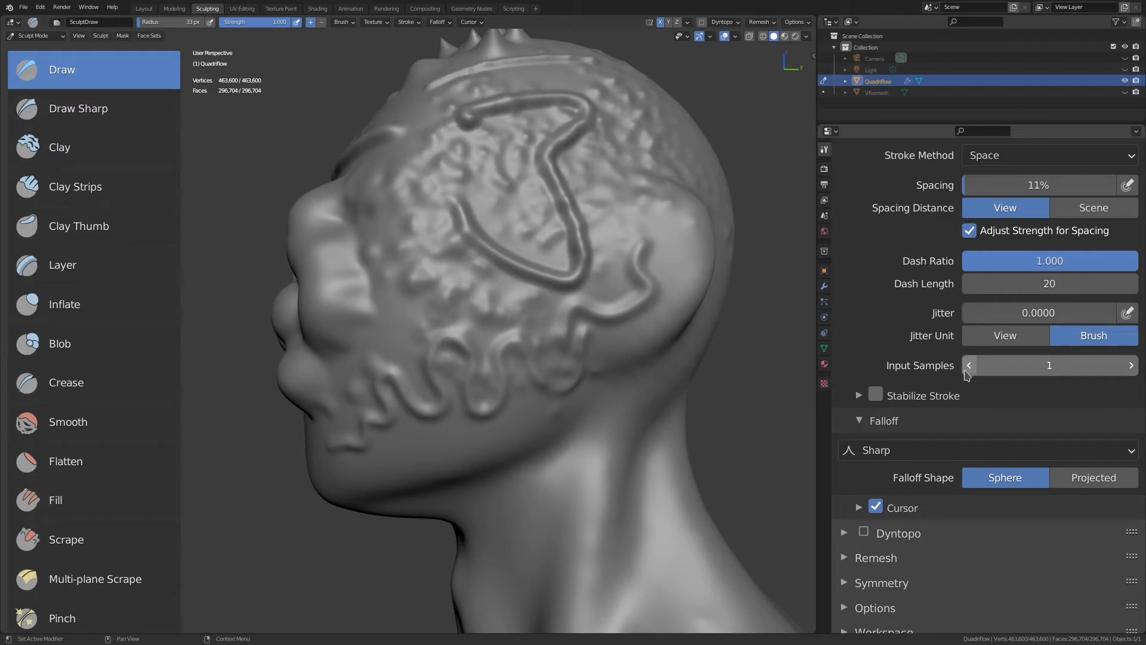
pyautogui.click(857, 396)
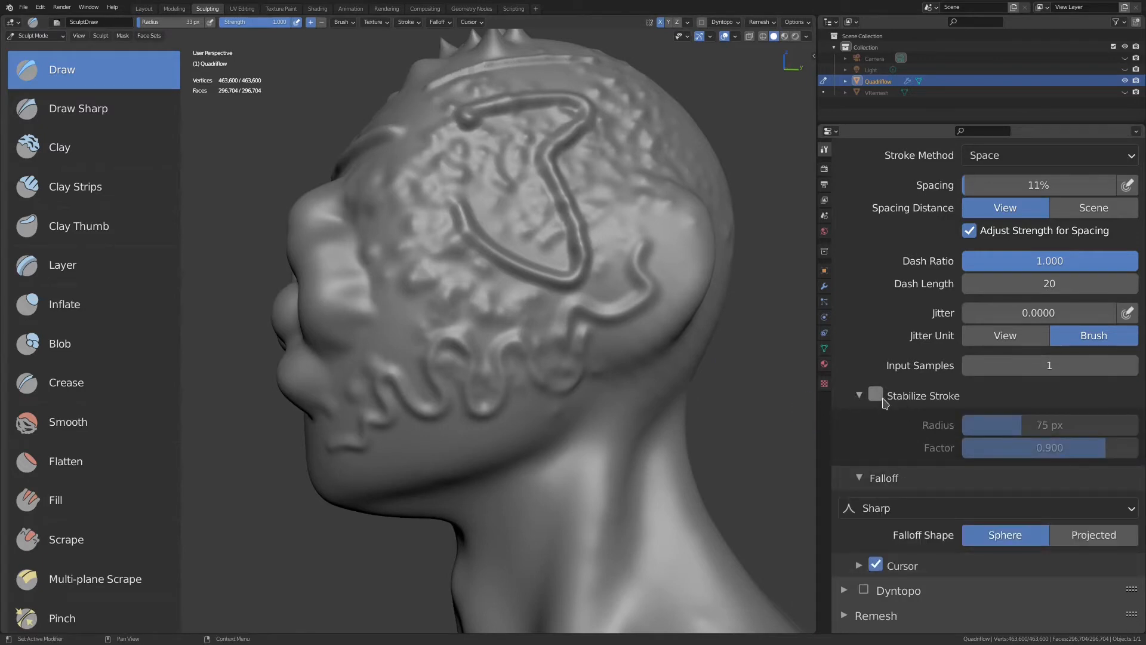
pyautogui.click(876, 396)
# Sculpt long, smooth stabilized strokes along the jawline from below the ear to the chin.
pyautogui.moveTo(539, 383)
pyautogui.mouseDown(button='middle')
pyautogui.moveTo(655, 352)
pyautogui.moveTo(597, 377)
pyautogui.moveTo(567, 350)
pyautogui.moveTo(567, 378)
pyautogui.mouseUp(button='middle')
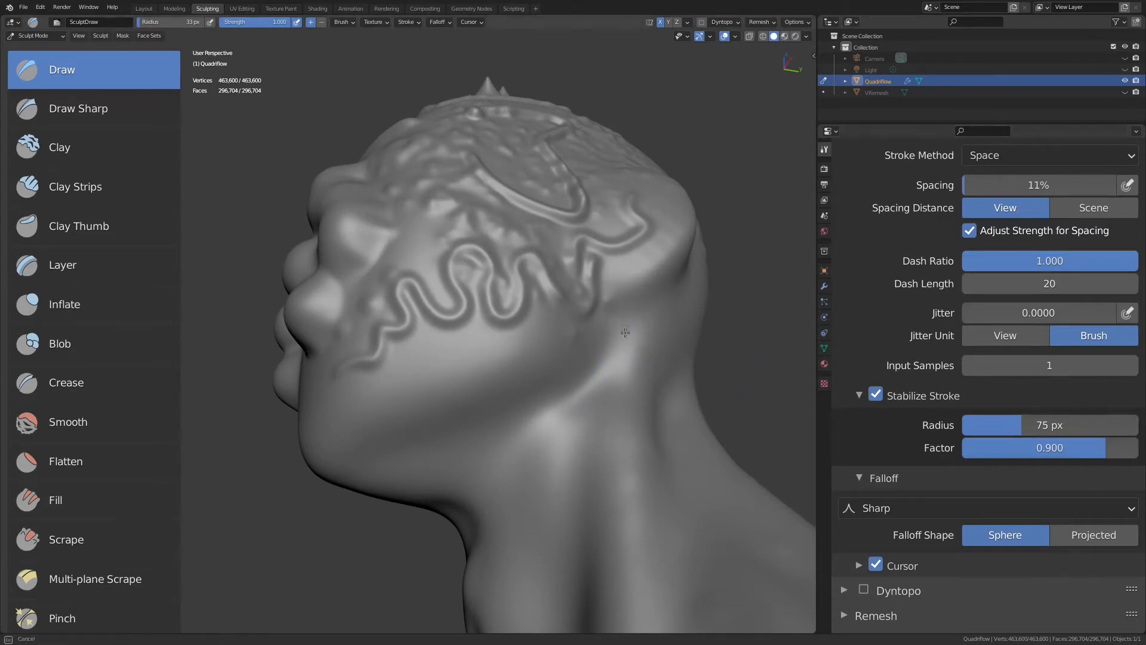
pyautogui.moveTo(490, 422); pyautogui.dragTo(413, 430)
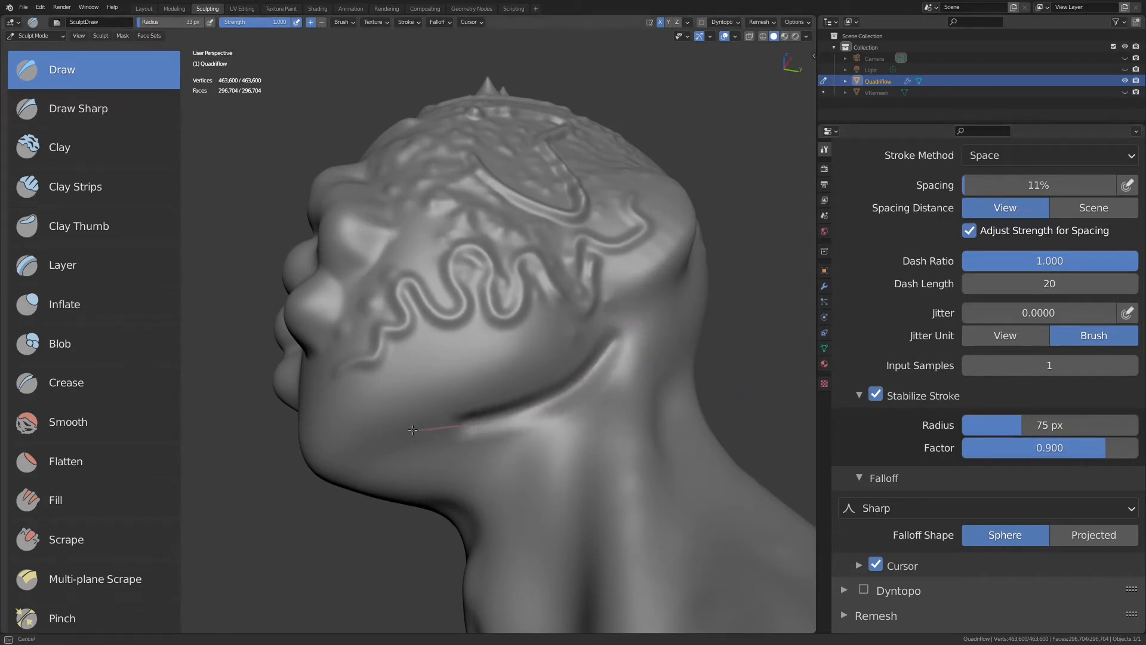
pyautogui.moveTo(300, 500); pyautogui.dragTo(302, 498)
pyautogui.moveTo(302, 499); pyautogui.dragTo(317, 447, button='middle')
pyautogui.moveTo(469, 402)
pyautogui.mouseDown()
pyautogui.moveTo(631, 300)
pyautogui.moveTo(471, 409)
pyautogui.moveTo(374, 435)
pyautogui.mouseUp()
# Set the stabilizer radius to 187 px, sculpt a stroke from behind the ear towards the jaw, and reduce the radius to 47 px.
pyautogui.moveTo(1025, 425); pyautogui.dragTo(1134, 428)
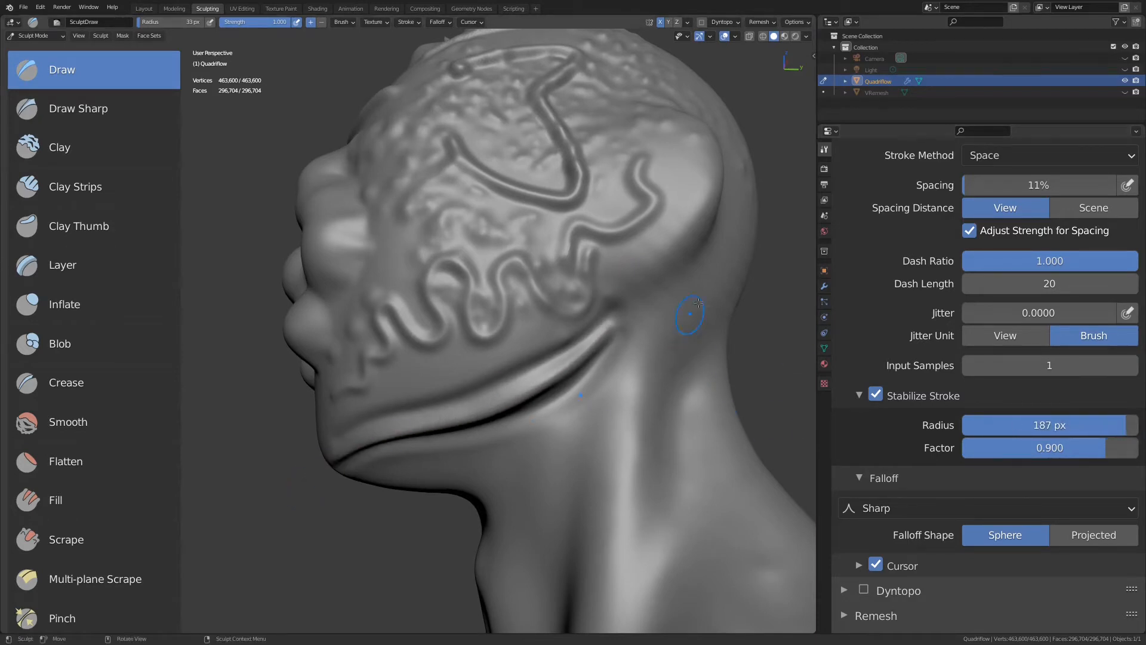
pyautogui.moveTo(569, 332); pyautogui.dragTo(515, 348)
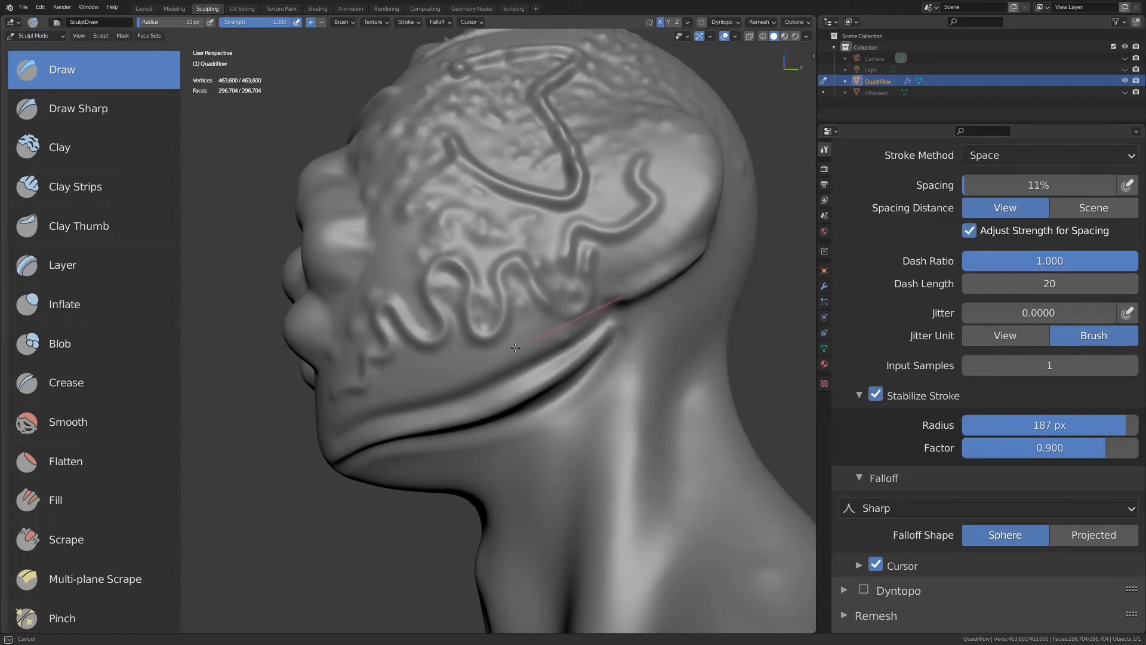
pyautogui.moveTo(459, 382); pyautogui.dragTo(456, 383)
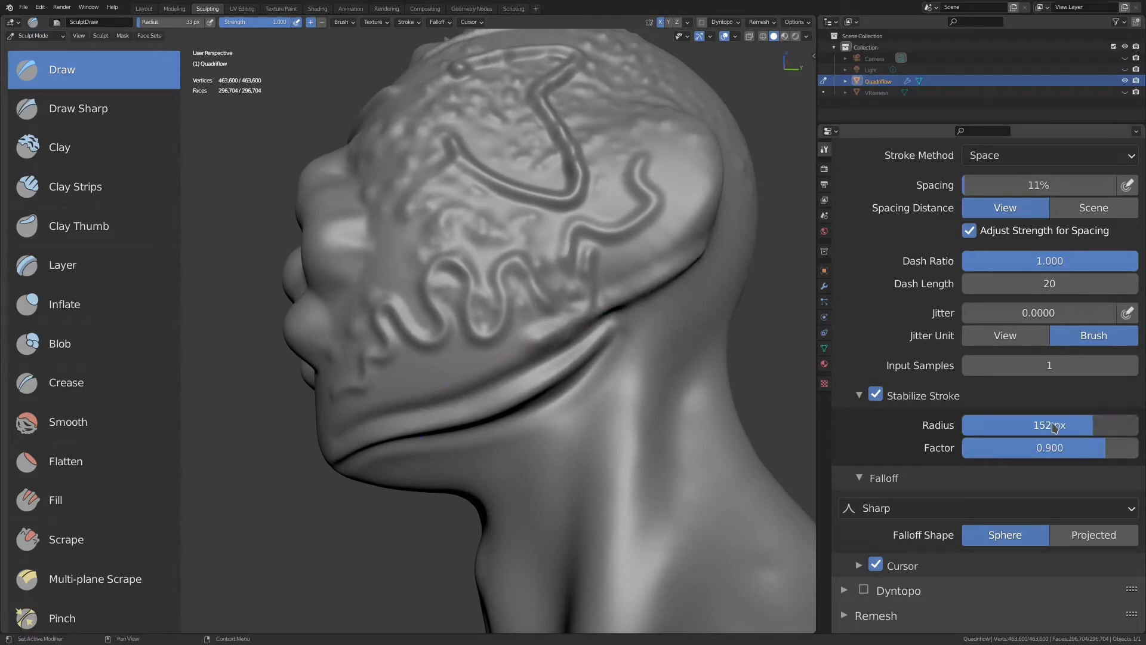
pyautogui.moveTo(1054, 428); pyautogui.dragTo(984, 436)
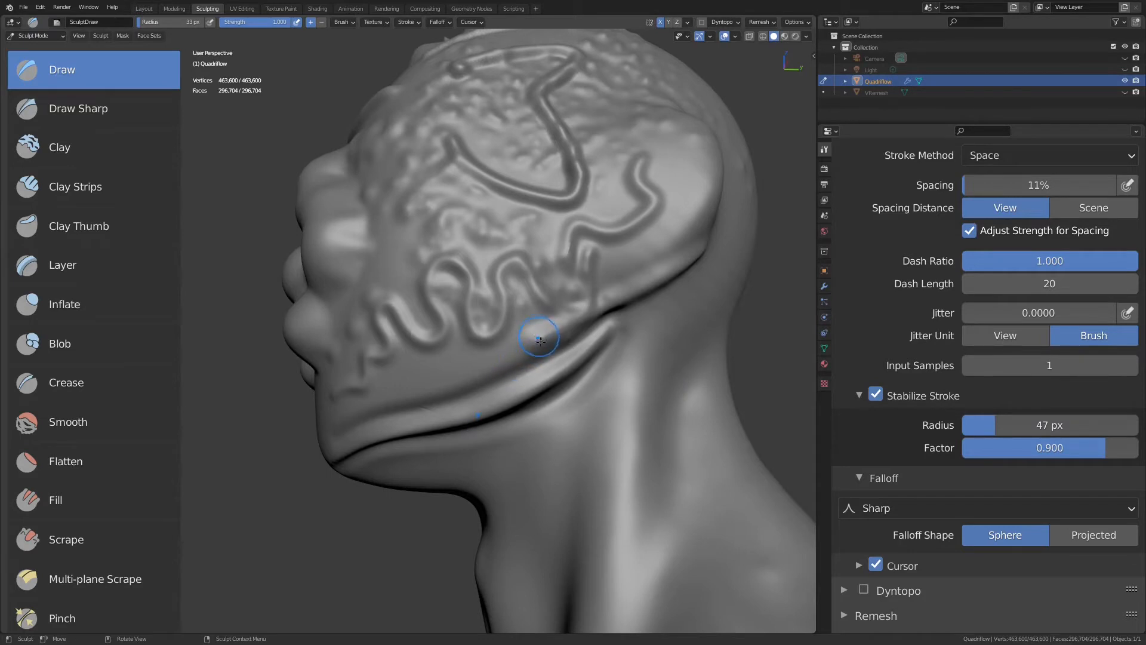
# Sculpt a stroke across the cheek ridges with Constant falloff, and more strokes down the side of the neck with Linear falloff.
pyautogui.click(913, 508)
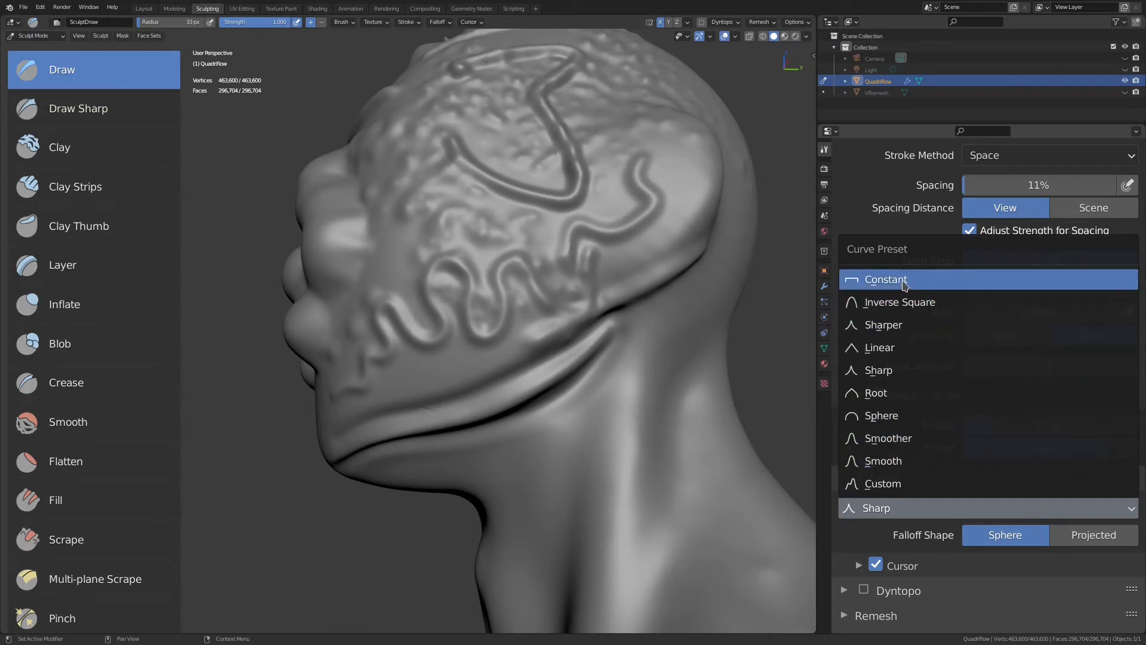
pyautogui.click(906, 280)
pyautogui.moveTo(636, 251); pyautogui.dragTo(479, 339)
pyautogui.click(889, 508)
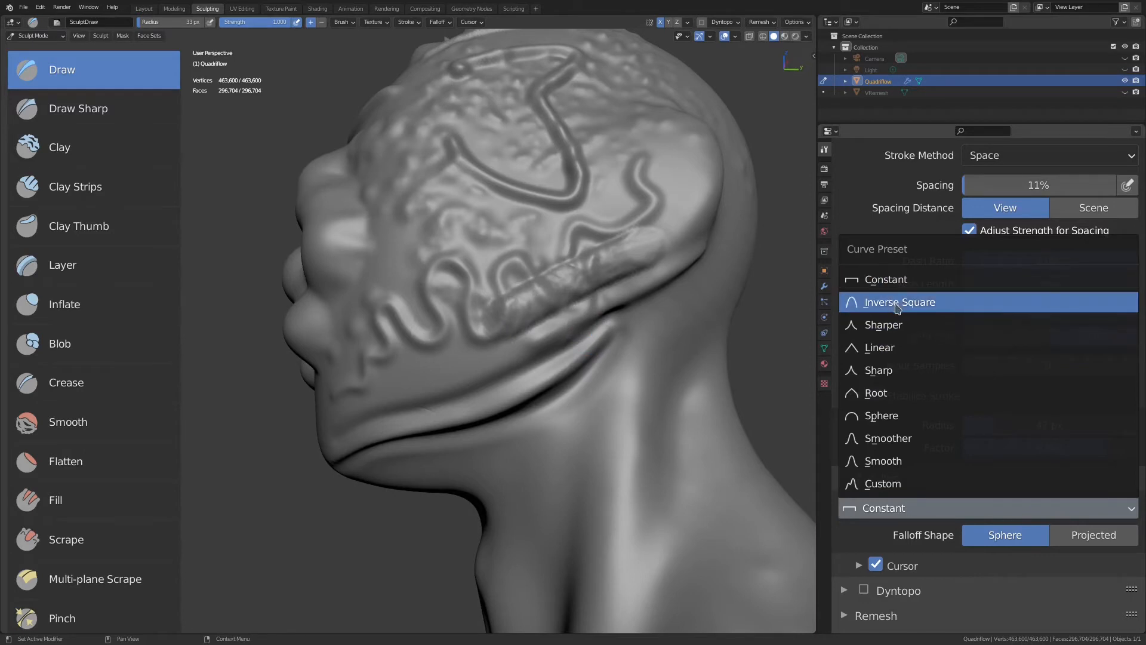
pyautogui.click(912, 349)
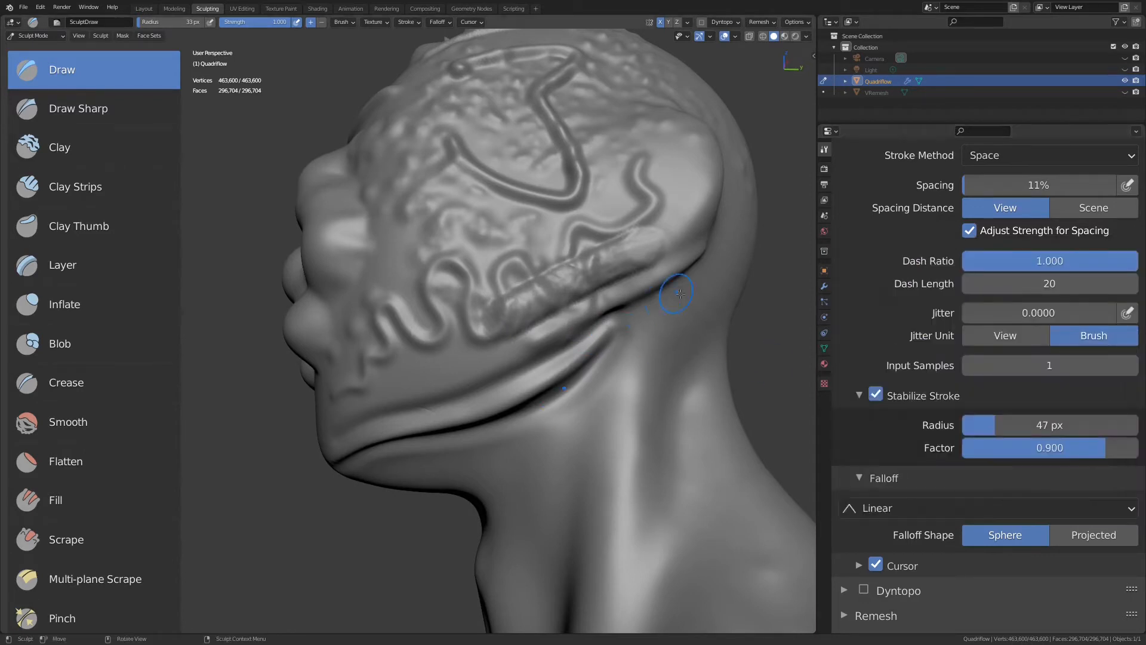
# Switch the falloff to Custom and shape its curve with a dip near the start and a second peak around the middle.
pyautogui.click(876, 510)
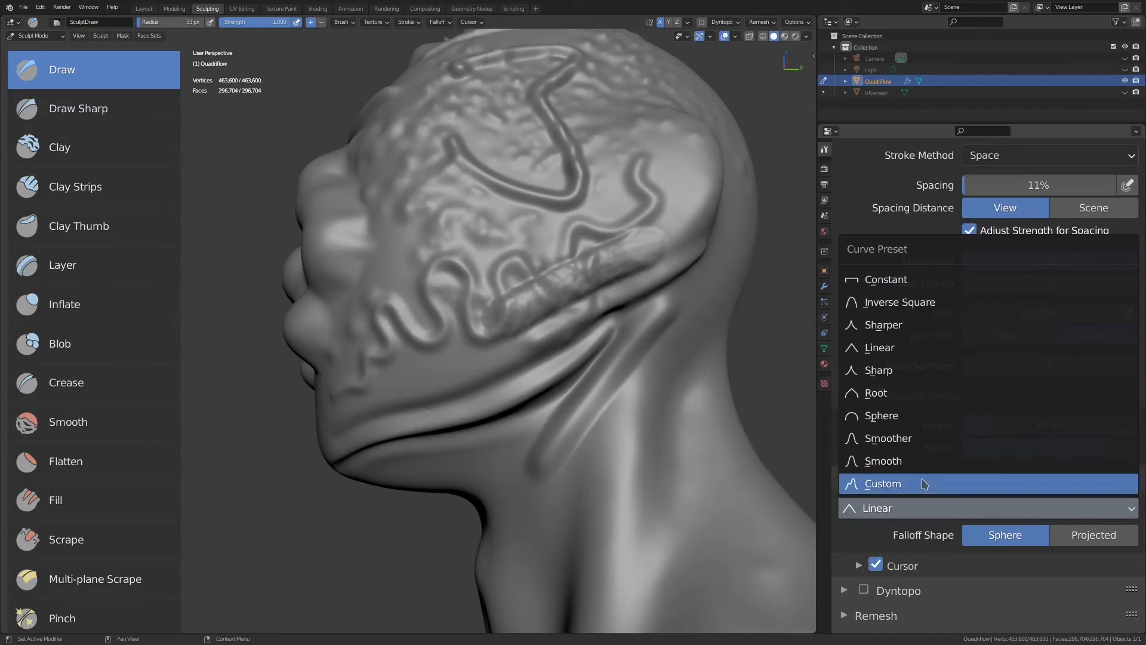
pyautogui.click(898, 484)
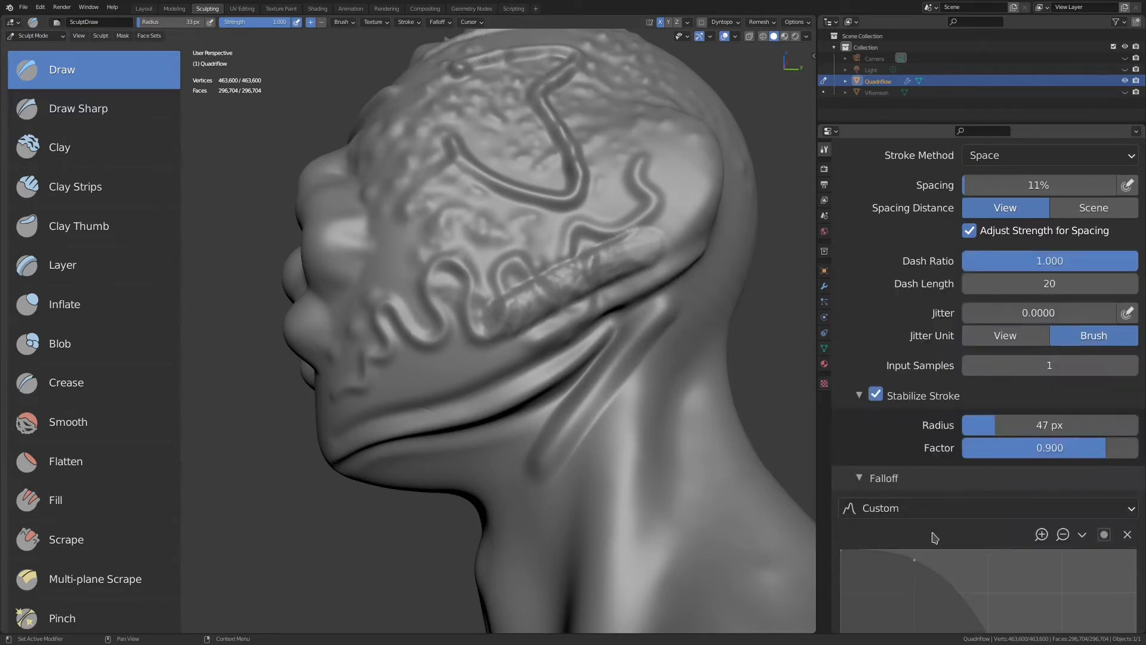
pyautogui.scroll(-5, 935, 537)
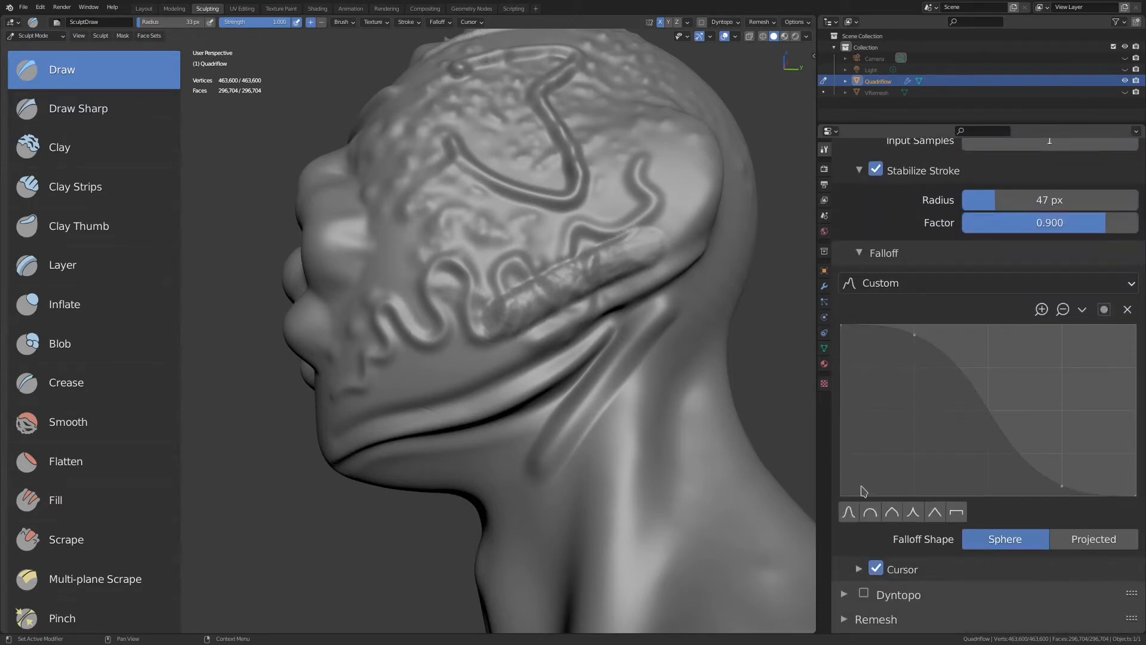
pyautogui.moveTo(911, 344); pyautogui.dragTo(912, 484)
pyautogui.moveTo(995, 491)
pyautogui.mouseDown()
pyautogui.moveTo(1023, 410)
pyautogui.moveTo(1000, 398)
pyautogui.mouseUp()
# Sculpt two strokes down the side and back of the neck with the custom falloff curve.
pyautogui.moveTo(728, 286)
pyautogui.mouseDown()
pyautogui.moveTo(626, 446)
pyautogui.moveTo(579, 484)
pyautogui.mouseUp()
pyautogui.moveTo(579, 484); pyautogui.dragTo(519, 451, button='middle')
pyautogui.moveTo(708, 107)
pyautogui.mouseDown()
pyautogui.moveTo(736, 262)
pyautogui.moveTo(738, 358)
pyautogui.mouseUp()
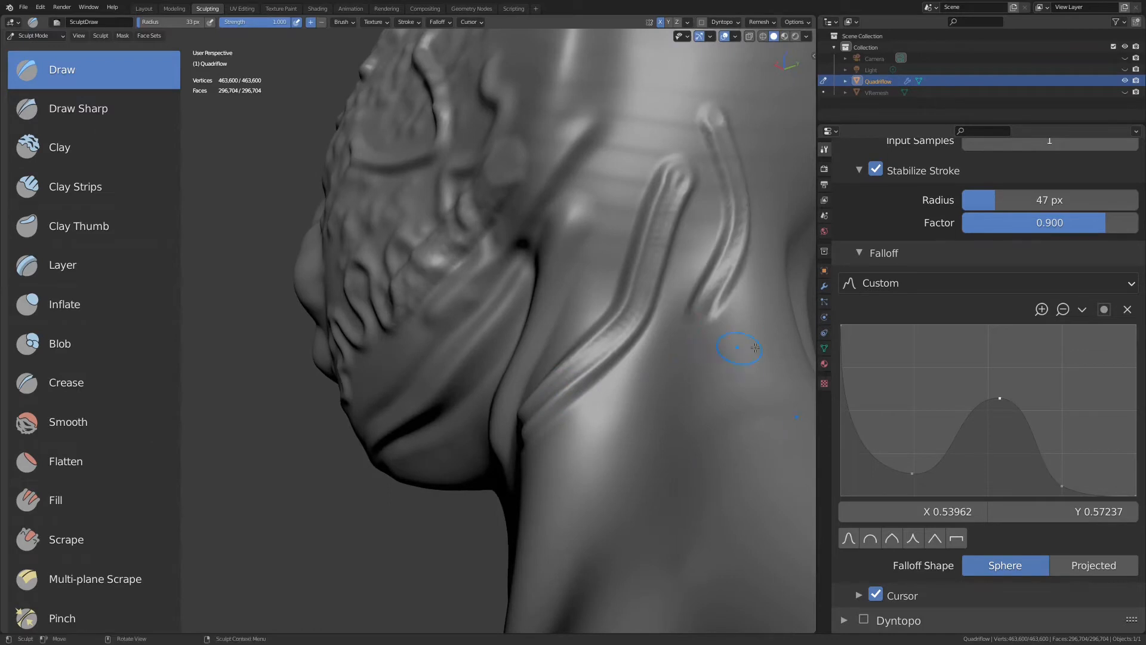
pyautogui.moveTo(738, 358); pyautogui.dragTo(847, 304, button='middle')
# Set the brush falloff to Smooth and expand the Cursor display settings.
pyautogui.click(946, 283)
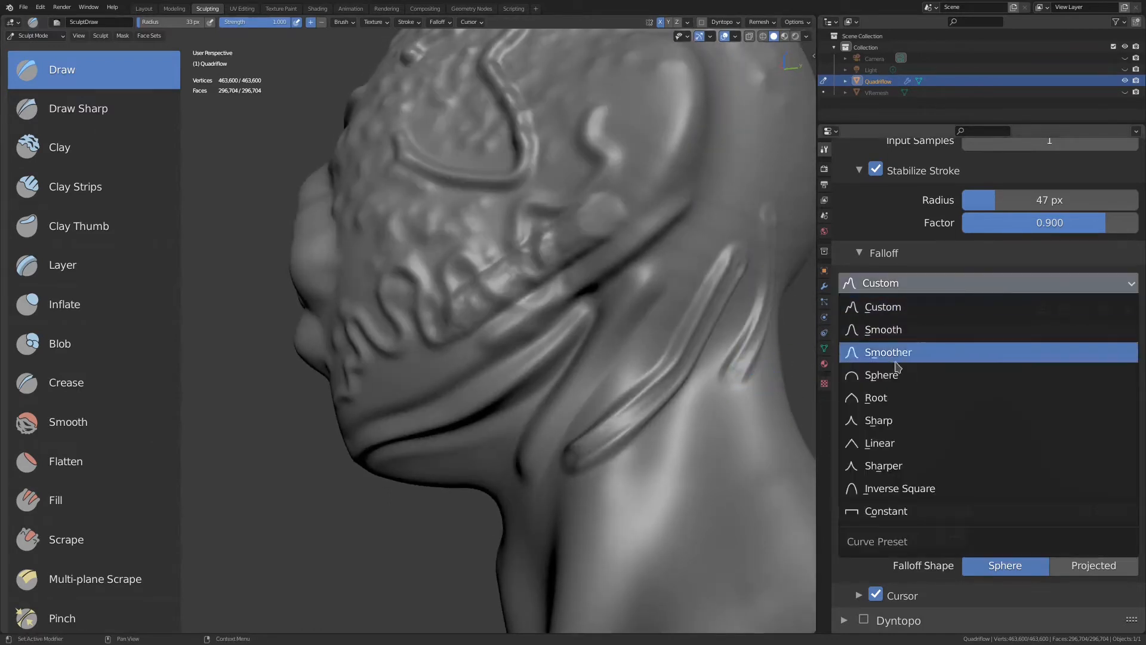
pyautogui.click(911, 329)
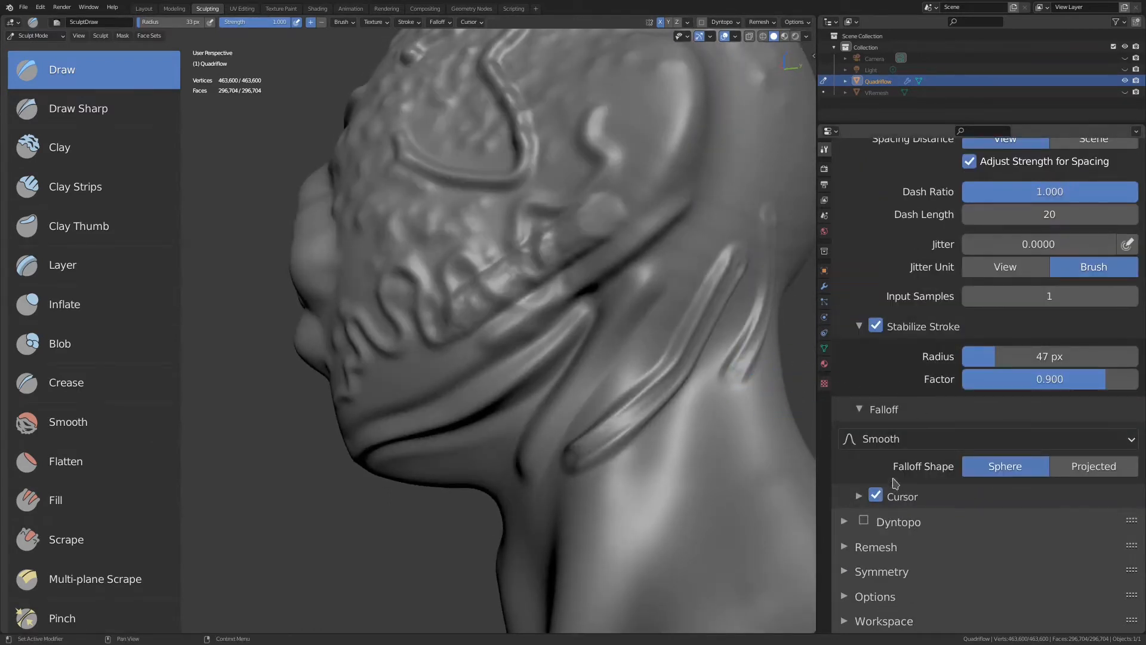
pyautogui.click(903, 496)
pyautogui.scroll(-4, 955, 477)
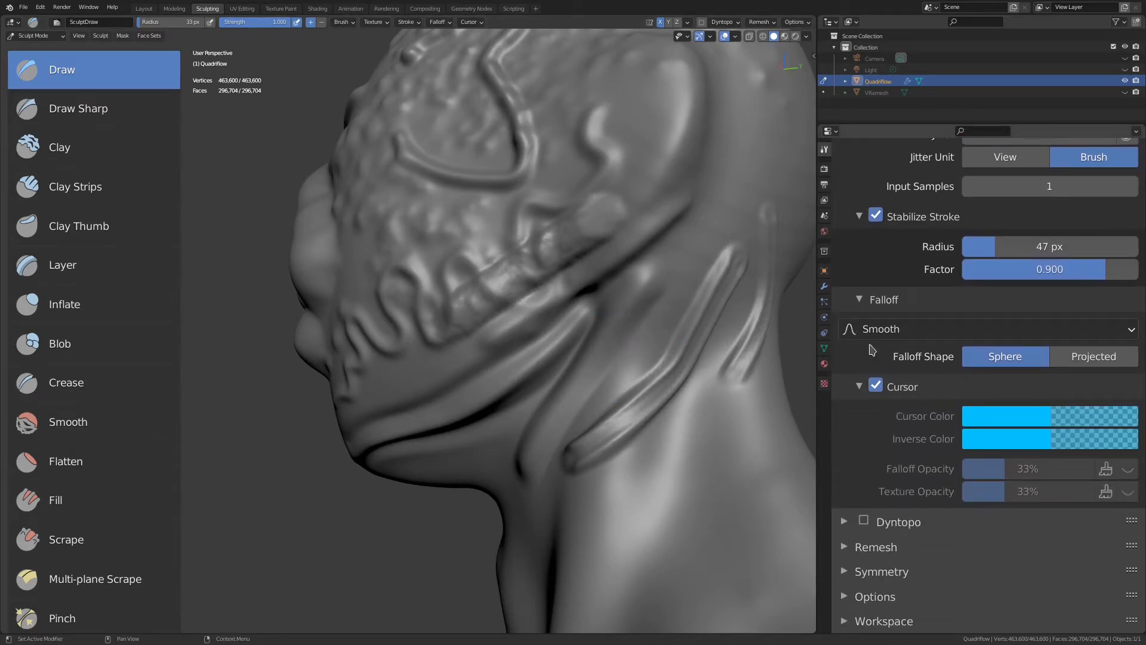
# Collapse the Texture and Stroke subsections, briefly check the Brushes section, and leave the Brush Settings expanded.
pyautogui.scroll(12, 886, 597)
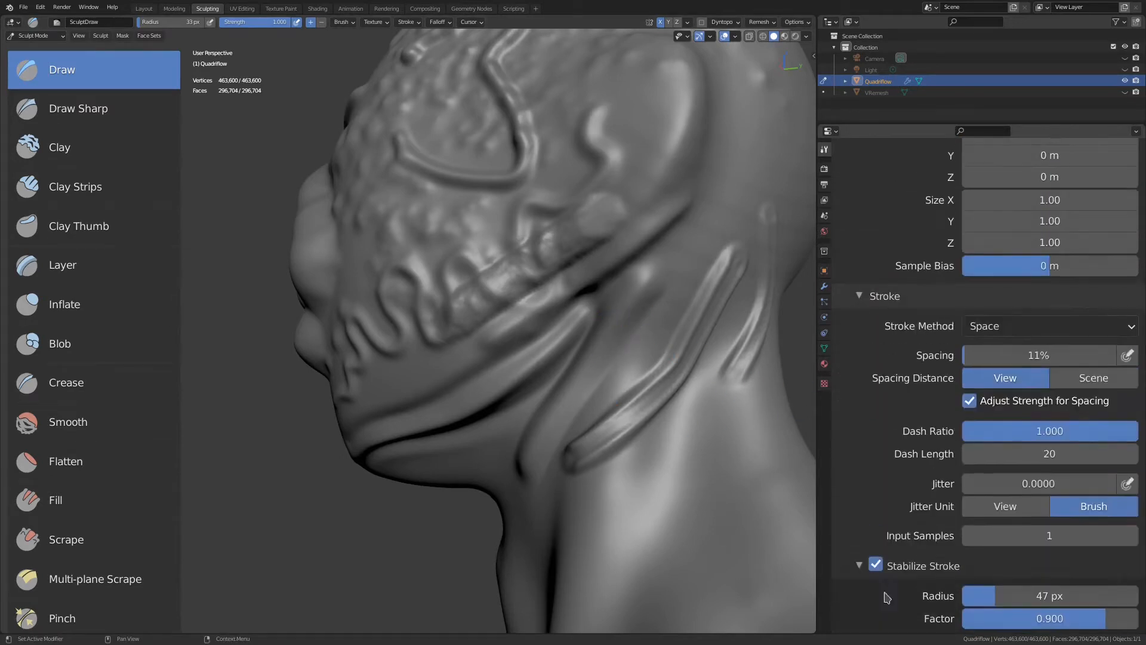
pyautogui.scroll(16, 895, 334)
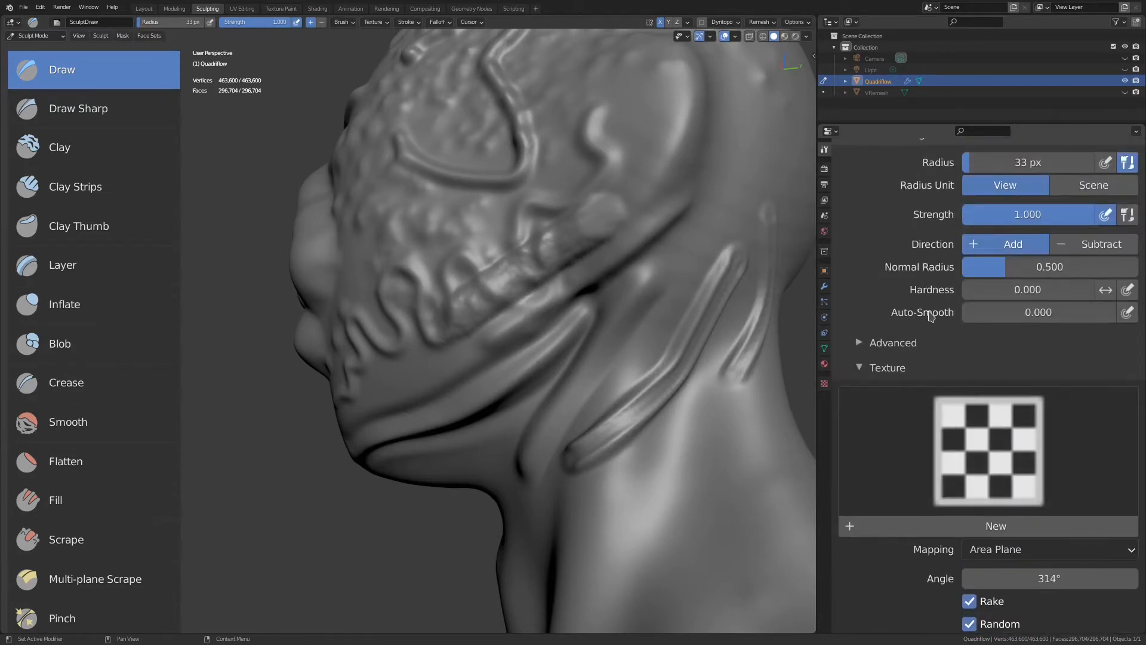
pyautogui.scroll(4, 878, 454)
pyautogui.click(875, 445)
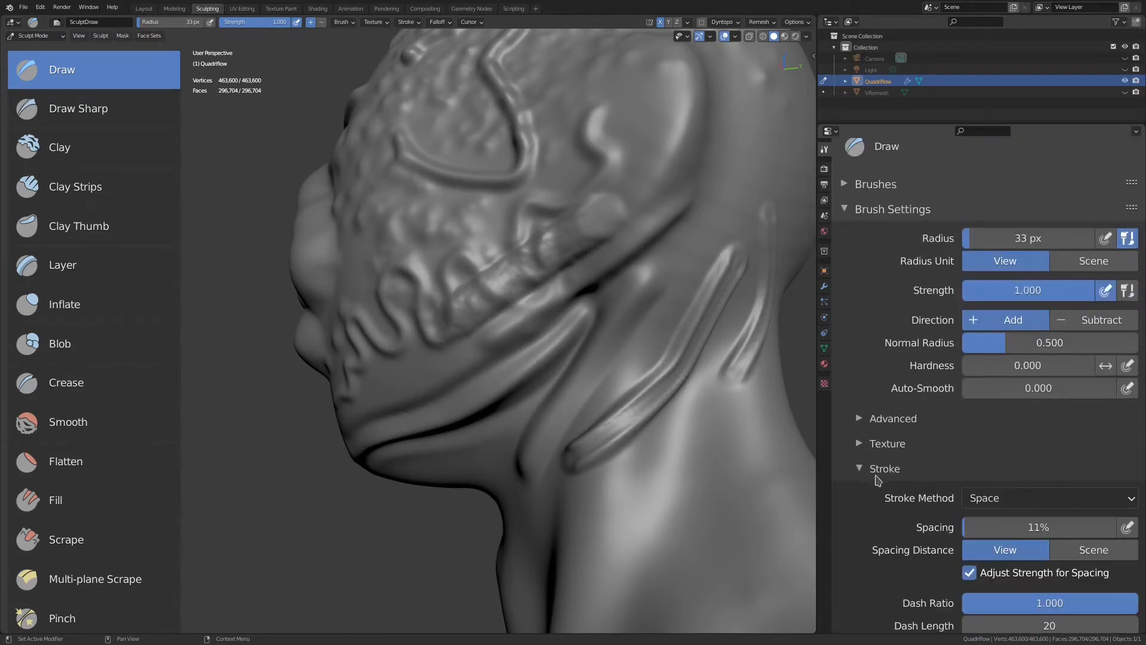
pyautogui.click(878, 469)
pyautogui.click(847, 210)
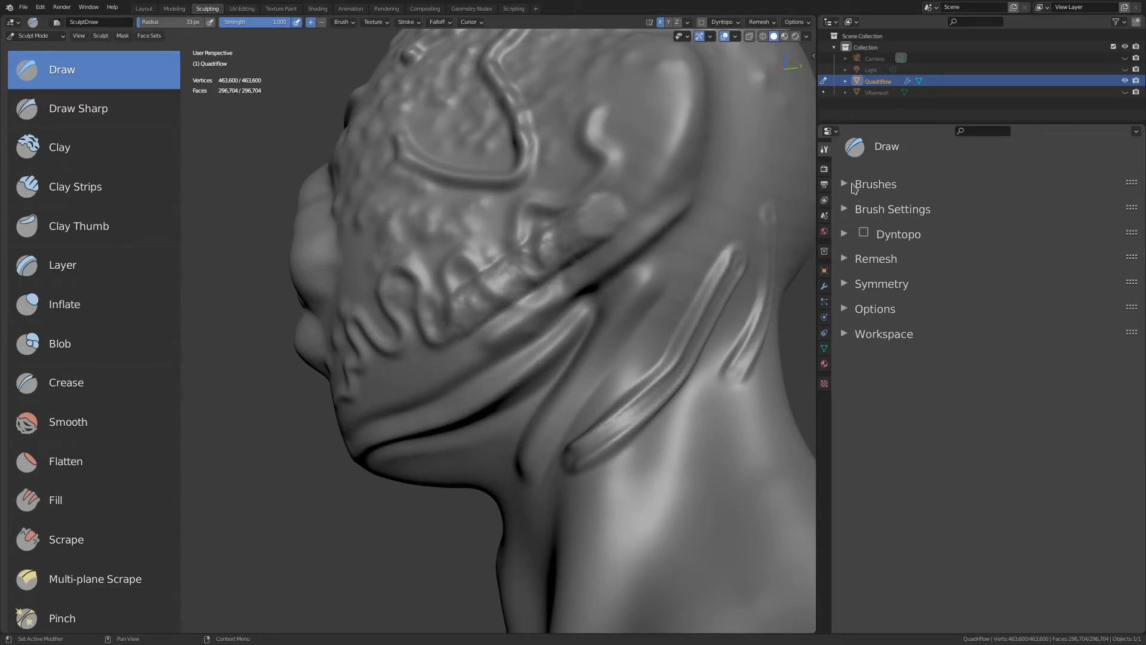
pyautogui.click(853, 185)
pyautogui.click(855, 185)
pyautogui.click(846, 216)
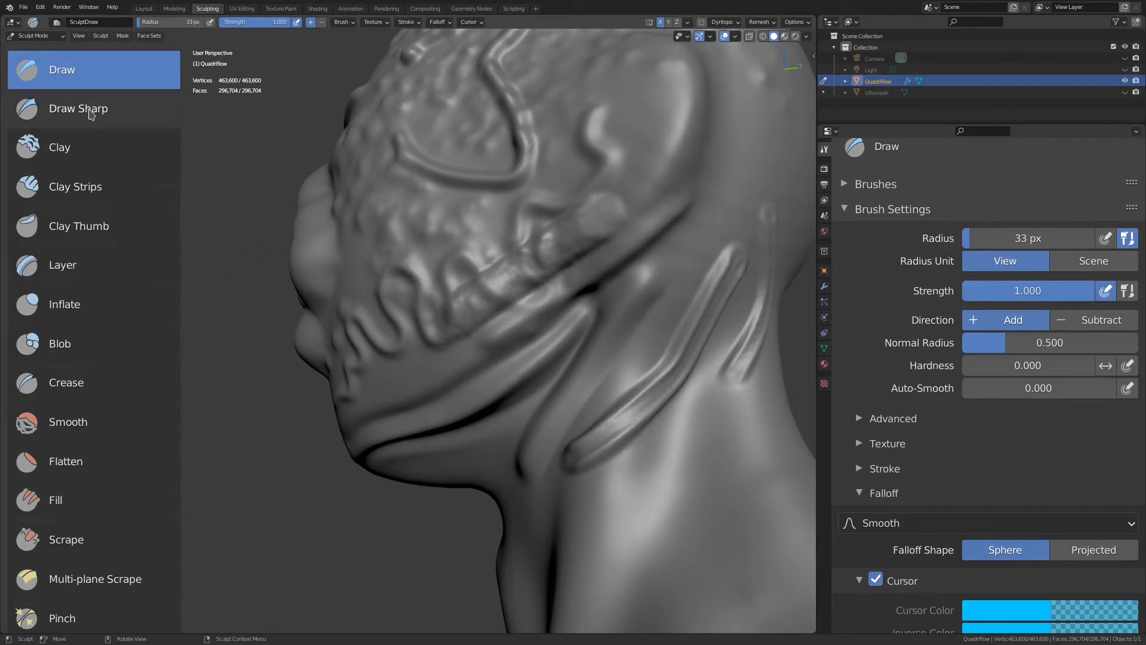
# Erase all the sculpted multires detail from the bust in front view using the Mesh Filter with Erase Displacement.
pyautogui.keyDown('ctrl'); pyautogui.moveTo(454, 257); pyautogui.dragTo(514, 378, button='middle'); pyautogui.keyUp('ctrl')
pyautogui.press('KP_1')
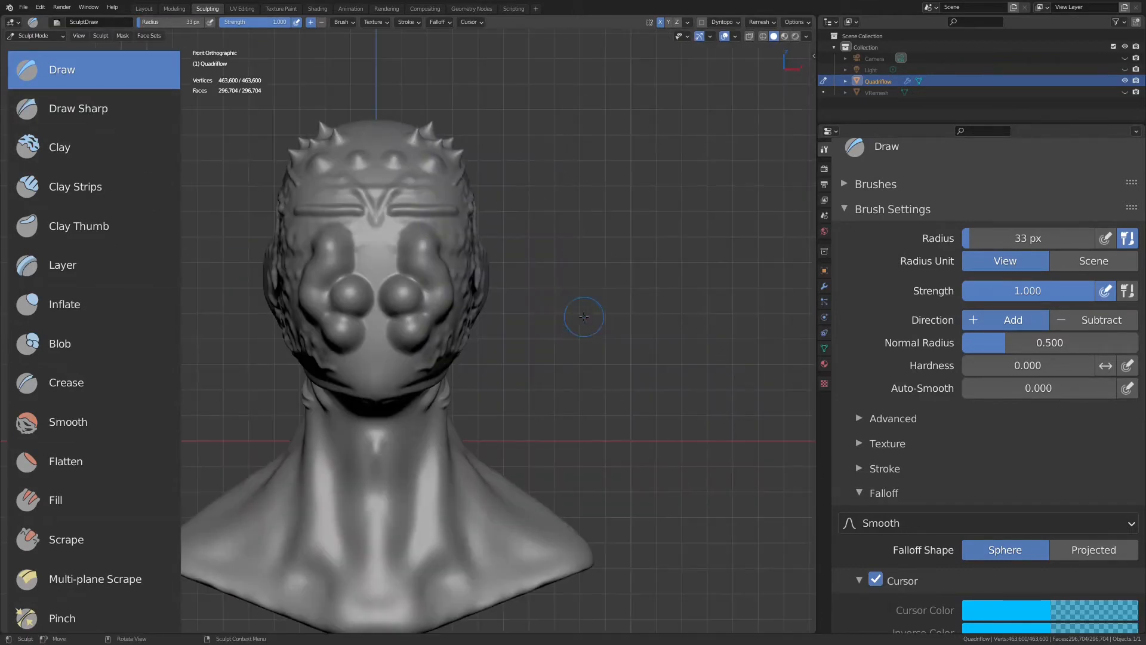
pyautogui.keyDown('shift'); pyautogui.moveTo(457, 259); pyautogui.dragTo(592, 281, button='middle'); pyautogui.keyUp('shift')
pyautogui.scroll(-8, 90, 262)
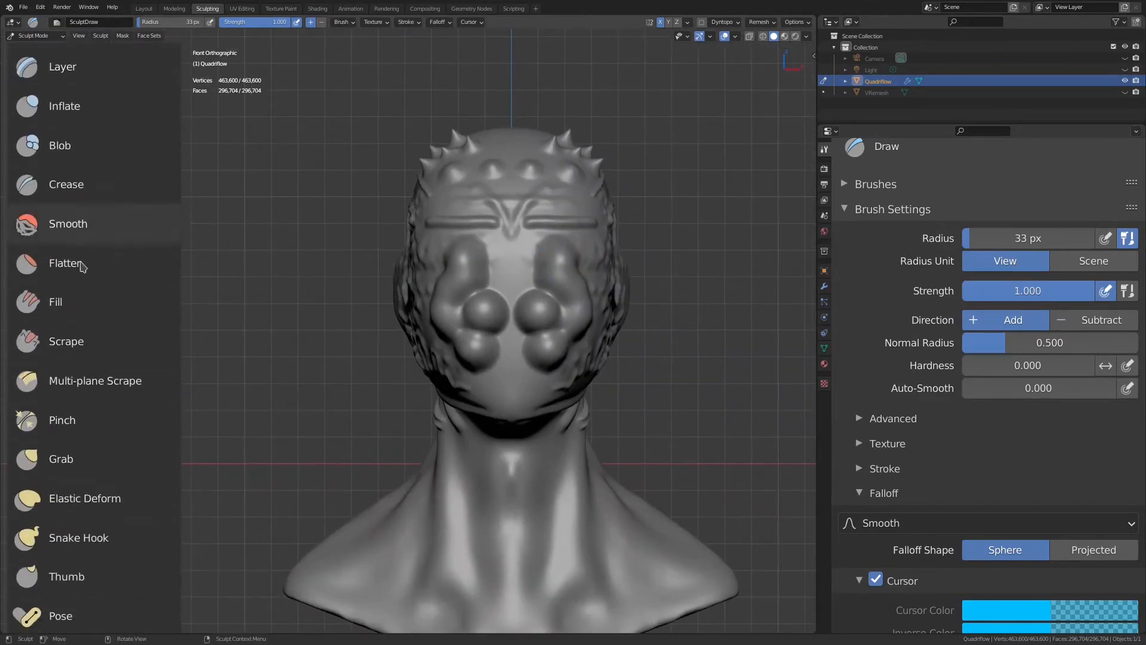
pyautogui.scroll(-10, 100, 268)
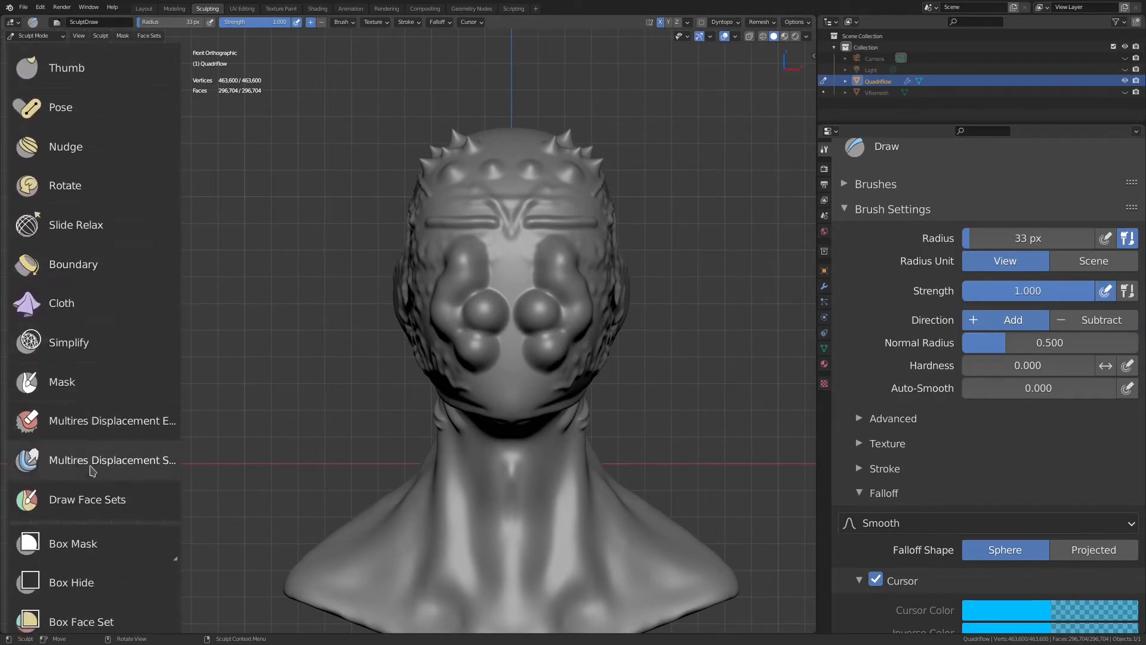
pyautogui.click(93, 466)
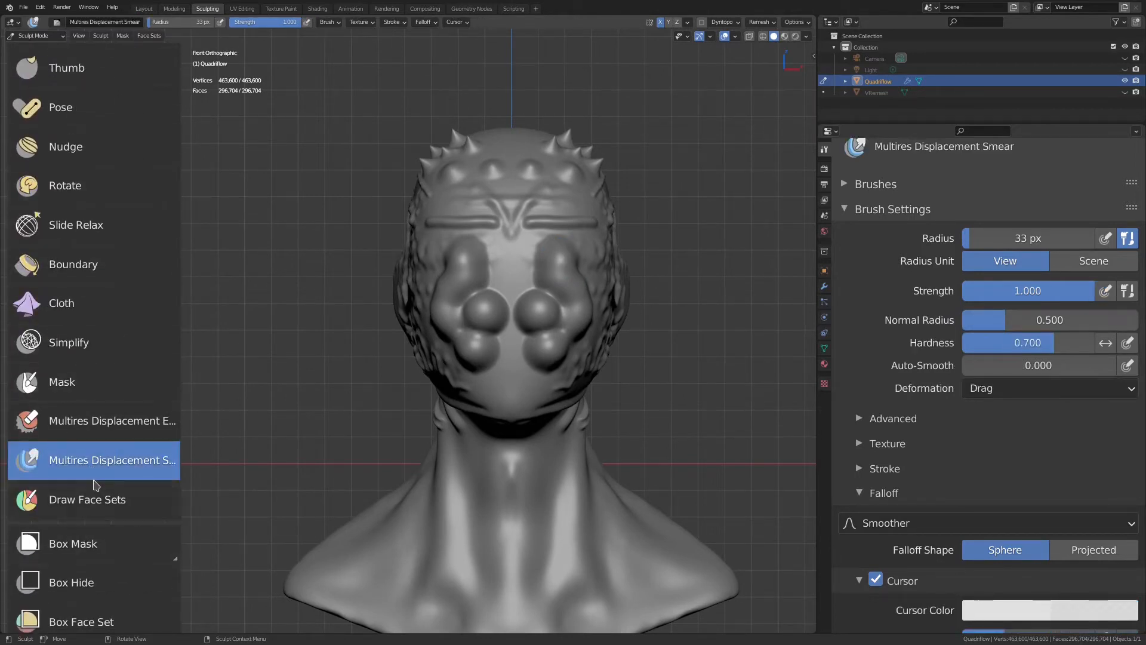
pyautogui.scroll(-5, 101, 497)
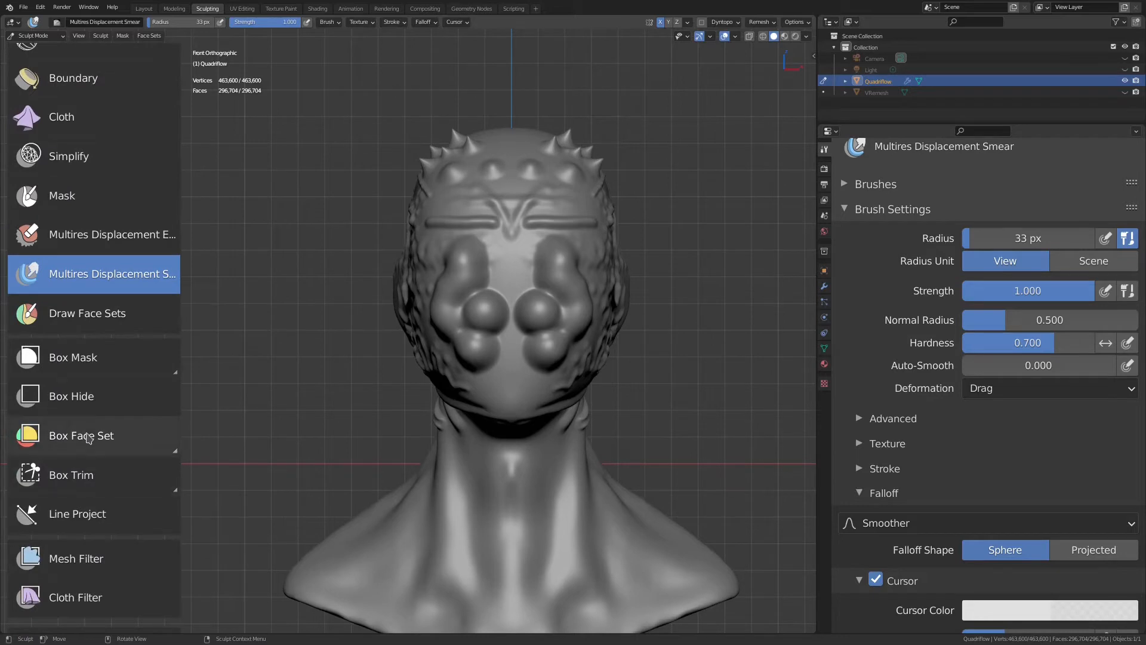
pyautogui.click(91, 558)
pyautogui.moveTo(374, 80); pyautogui.dragTo(757, 108)
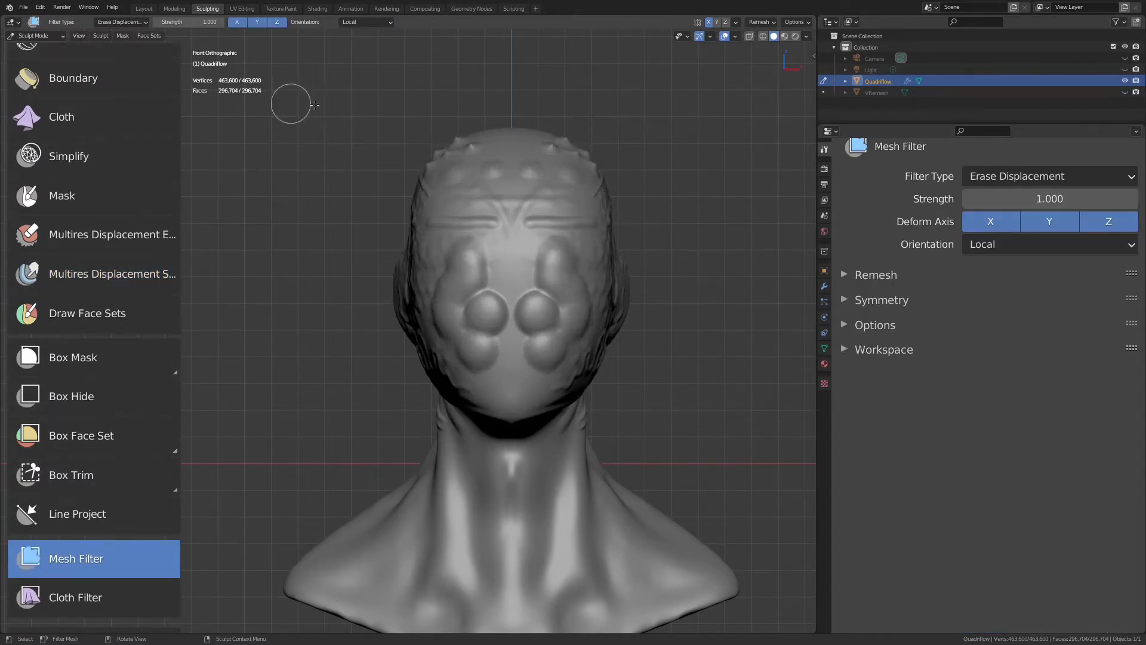
pyautogui.moveTo(315, 105); pyautogui.dragTo(750, 118)
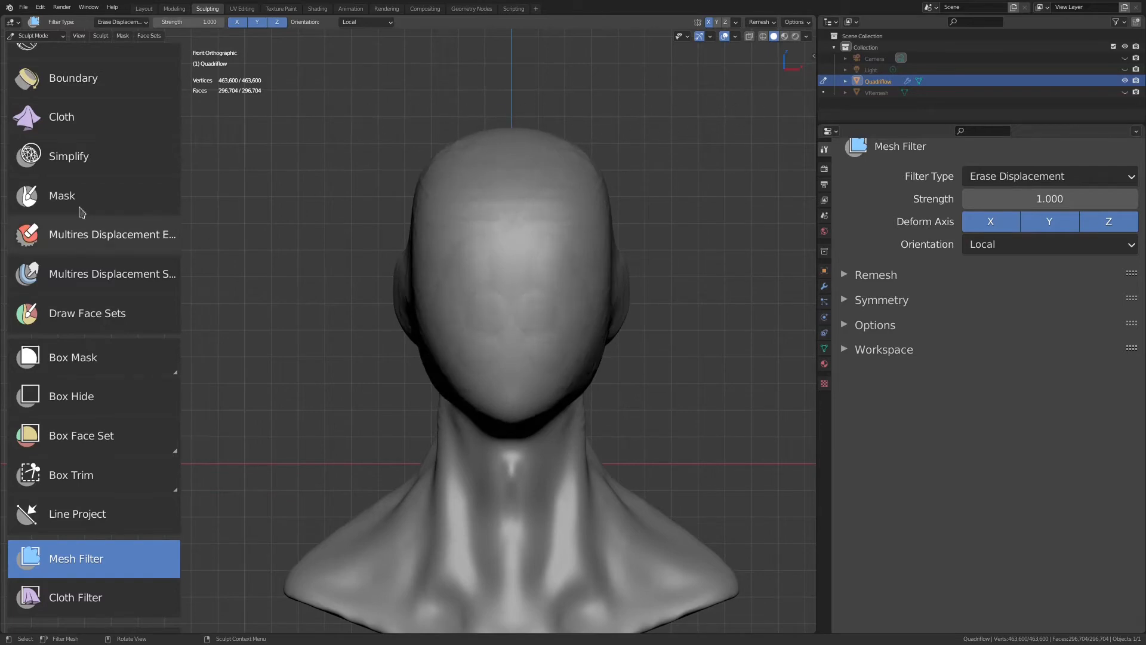
# Choose the Draw Sharp brush and carve mirrored creases across the forehead with it.
pyautogui.scroll(15, 83, 139)
pyautogui.scroll(5, 83, 138)
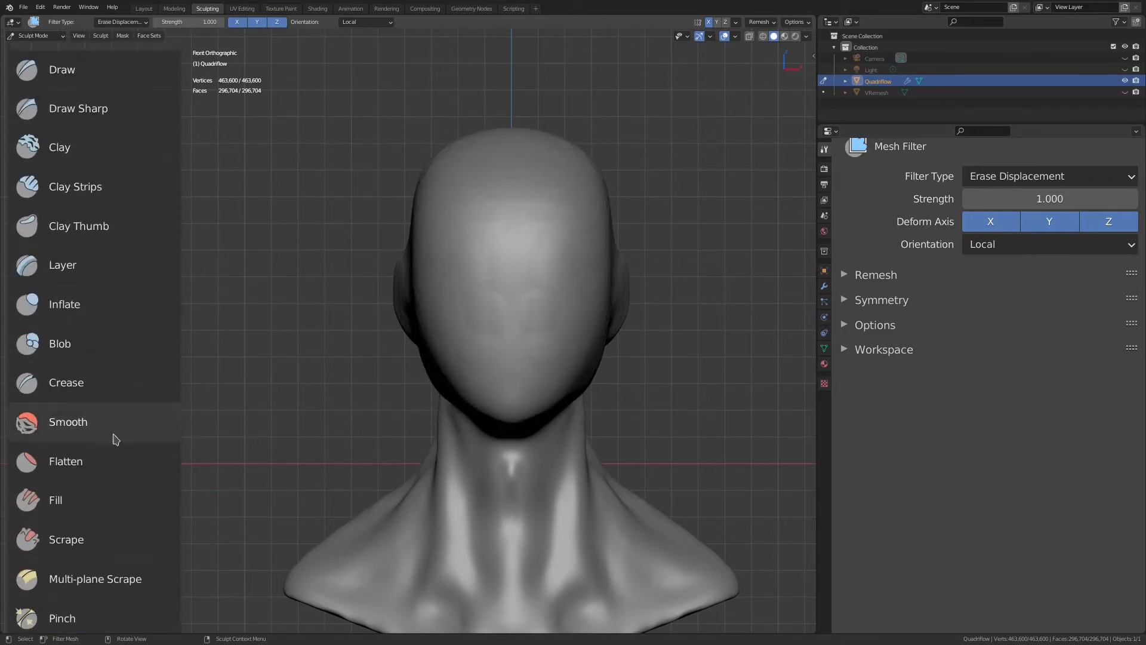
pyautogui.click(116, 111)
pyautogui.scroll(2, 578, 213)
pyautogui.moveTo(620, 177)
pyautogui.keyDown('shift'); pyautogui.mouseDown(button='middle')
pyautogui.moveTo(539, 299)
pyautogui.moveTo(527, 256)
pyautogui.mouseUp(button='middle'); pyautogui.keyUp('shift')
pyautogui.moveTo(489, 263); pyautogui.dragTo(582, 261)
pyautogui.moveTo(521, 265)
pyautogui.keyDown('shift'); pyautogui.mouseDown(button='middle')
pyautogui.moveTo(507, 307)
pyautogui.moveTo(505, 276)
pyautogui.mouseUp(button='middle'); pyautogui.keyUp('shift')
pyautogui.moveTo(476, 318); pyautogui.dragTo(626, 293)
pyautogui.moveTo(519, 332); pyautogui.dragTo(660, 314)
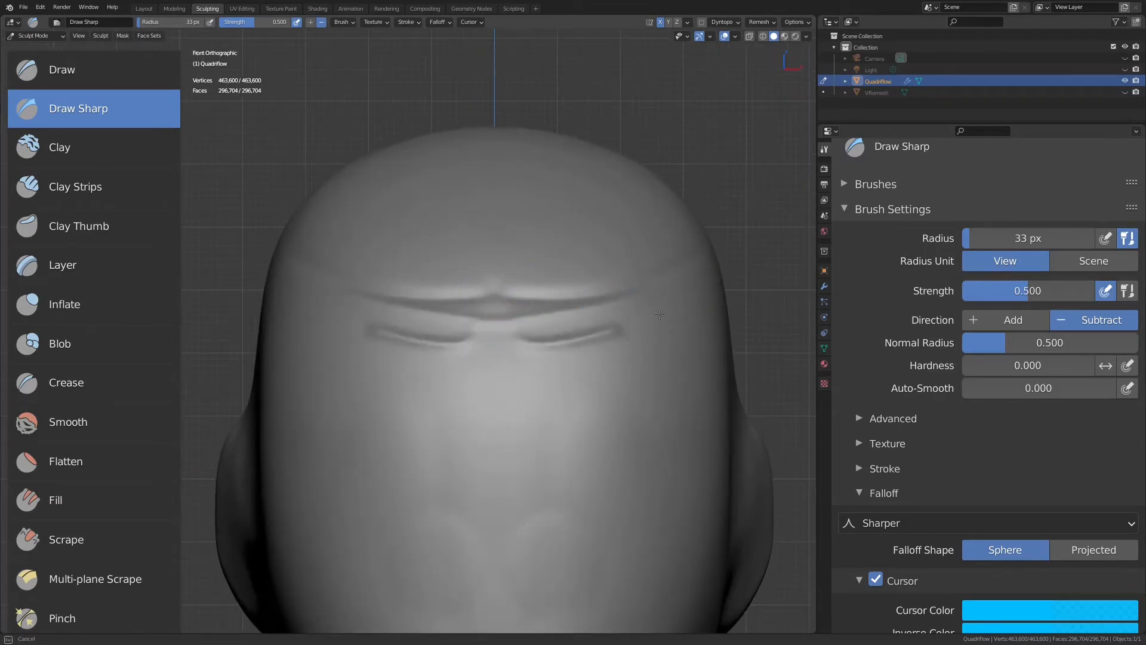
# Carve one more pair of mirrored sharp creases between the existing forehead grooves.
pyautogui.moveTo(598, 342); pyautogui.dragTo(573, 387, button='middle')
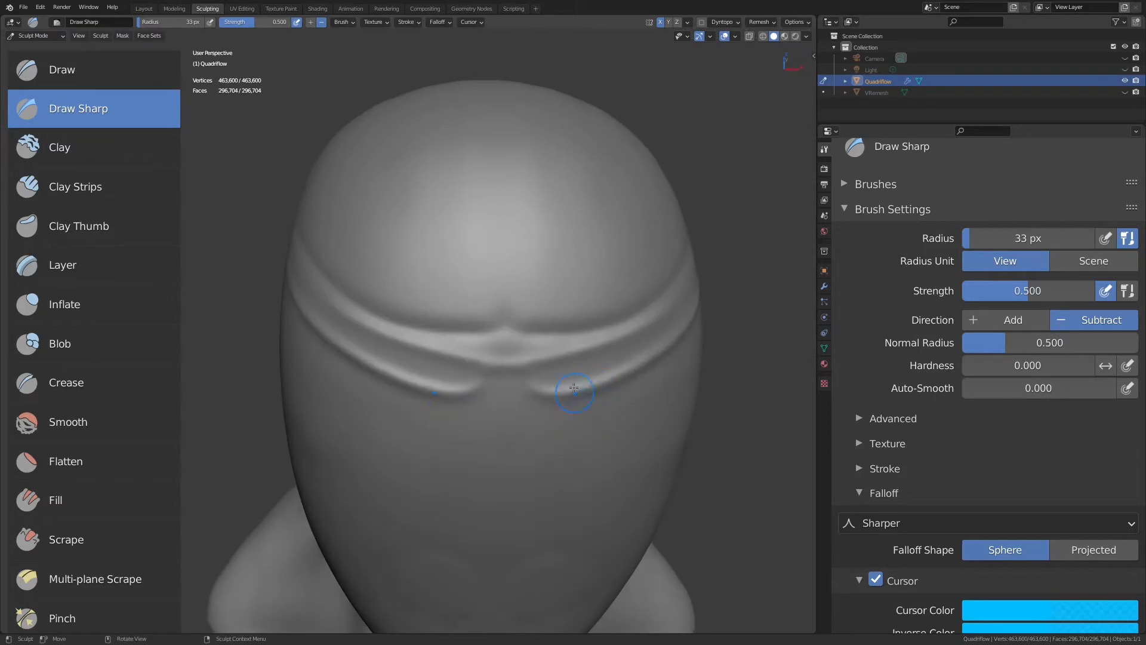
pyautogui.moveTo(545, 371); pyautogui.dragTo(670, 339)
pyautogui.moveTo(635, 369); pyautogui.dragTo(626, 356, button='middle')
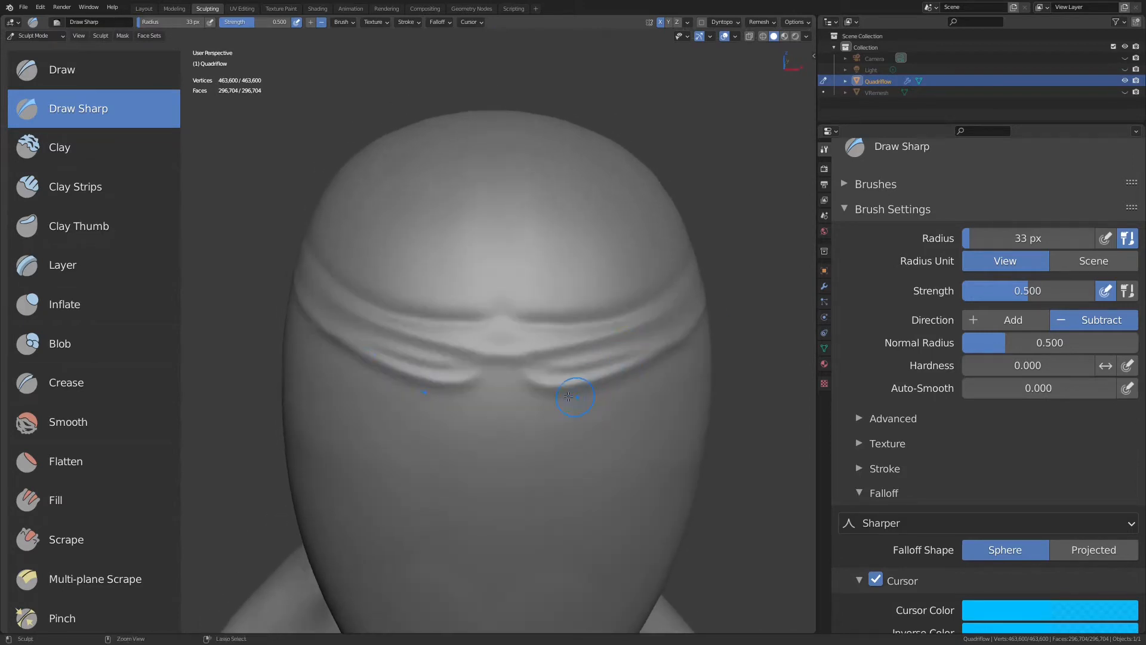
# Carve a pair of mirrored sharp creases just below the existing forehead grooves with Draw Sharp.
pyautogui.keyDown('ctrl'); pyautogui.moveTo(573, 403); pyautogui.dragTo(696, 371); pyautogui.keyUp('ctrl')
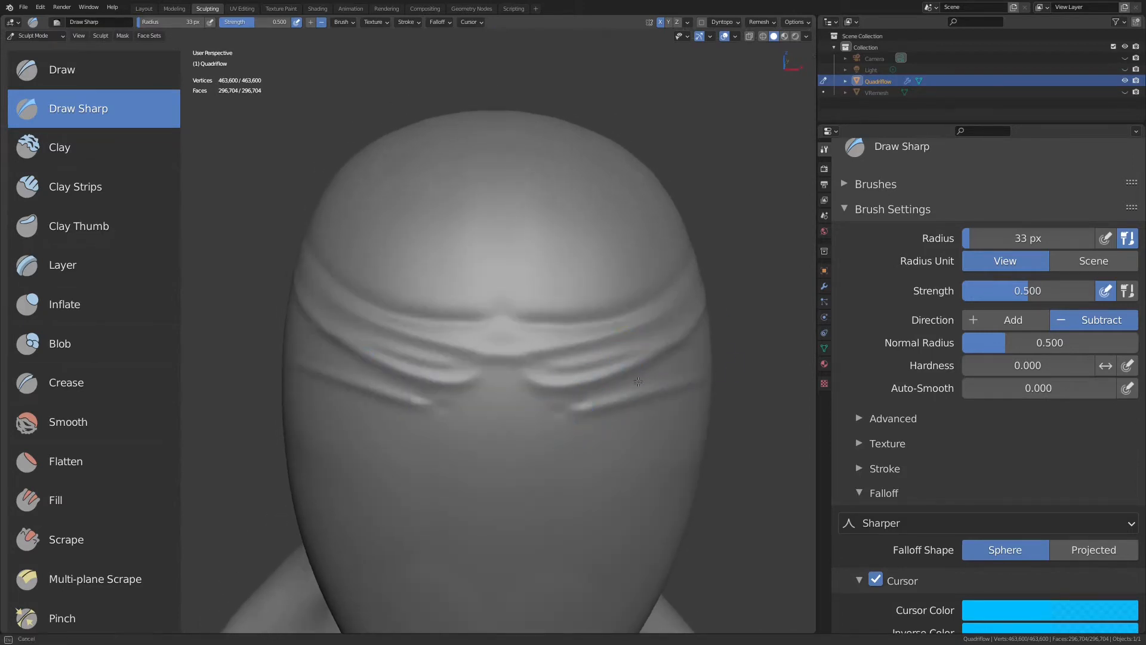
pyautogui.moveTo(638, 382)
pyautogui.mouseDown(button='middle')
pyautogui.moveTo(555, 368)
pyautogui.moveTo(563, 267)
pyautogui.mouseUp(button='middle')
# Build up mirrored clusters of lumps above the forehead creases using the Clay brush at 66 px radius and 1.000 strength.
pyautogui.click(74, 156)
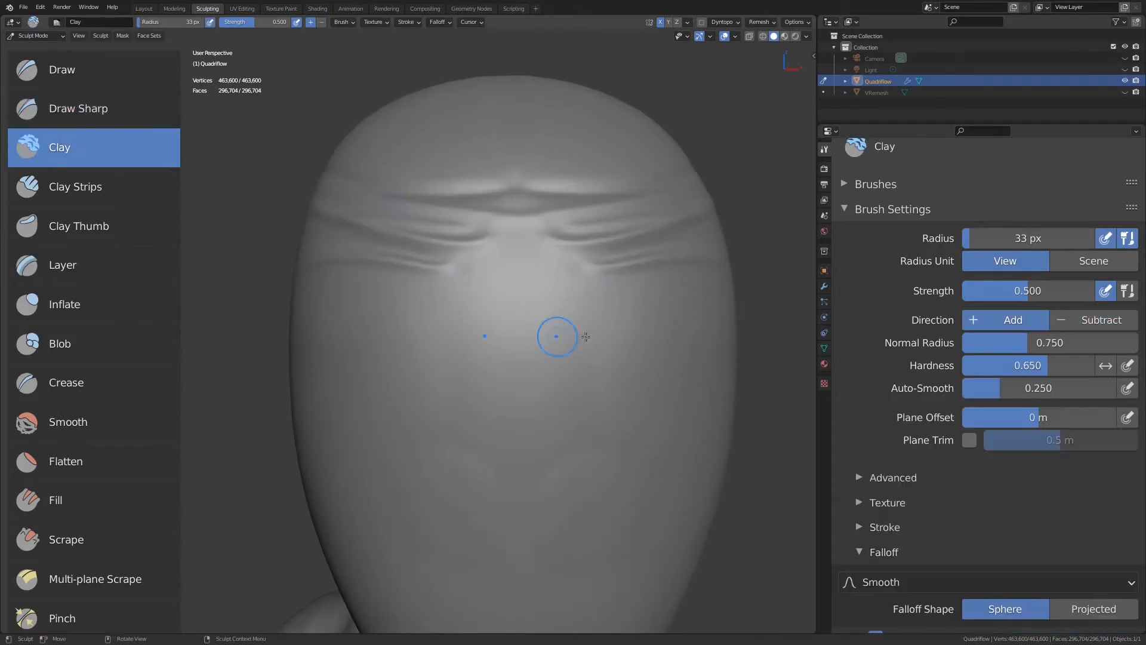
pyautogui.moveTo(592, 317)
pyautogui.mouseDown(button='middle')
pyautogui.moveTo(511, 243)
pyautogui.moveTo(598, 261)
pyautogui.moveTo(544, 323)
pyautogui.moveTo(570, 320)
pyautogui.mouseUp(button='middle')
pyautogui.press('f')
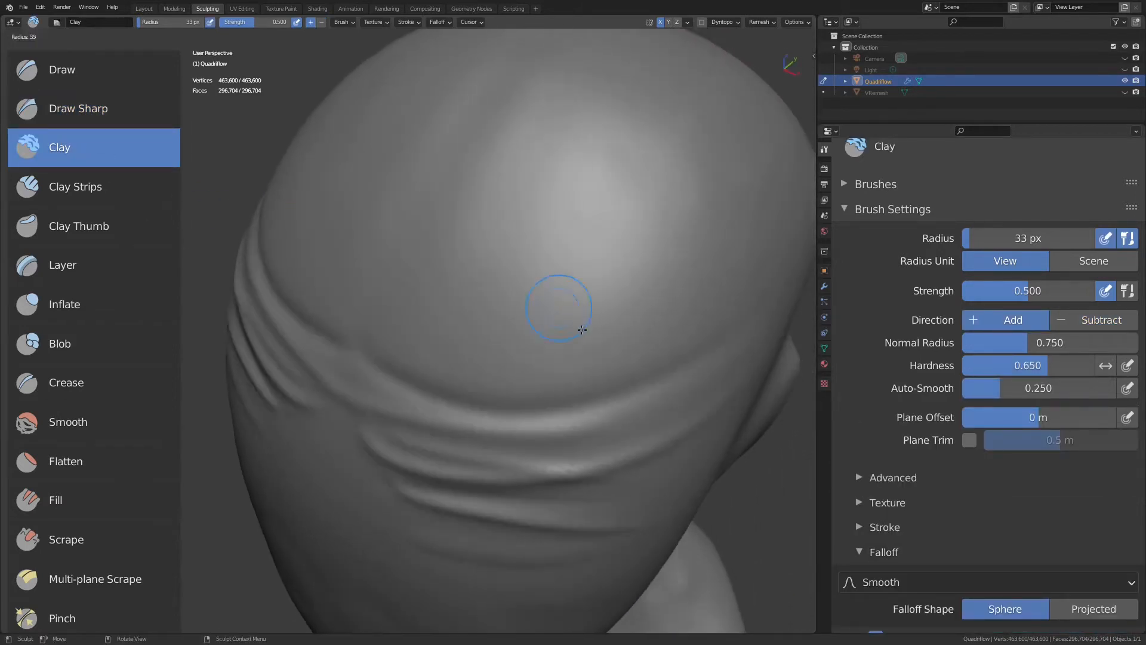
pyautogui.click(545, 288)
pyautogui.hotkey('shift', 'f')
pyautogui.click(634, 299)
pyautogui.moveTo(556, 315)
pyautogui.mouseDown()
pyautogui.moveTo(521, 286)
pyautogui.moveTo(578, 239)
pyautogui.mouseUp()
pyautogui.moveTo(535, 203); pyautogui.dragTo(525, 197)
pyautogui.moveTo(525, 198); pyautogui.dragTo(571, 206, button='middle')
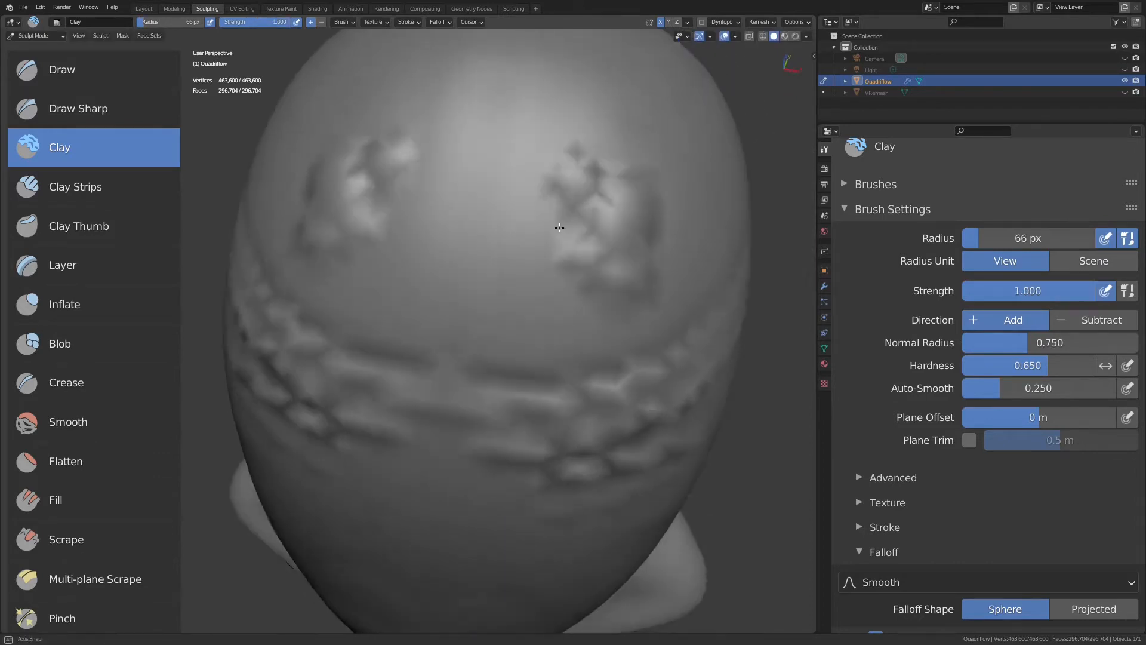
pyautogui.moveTo(540, 237); pyautogui.dragTo(503, 161)
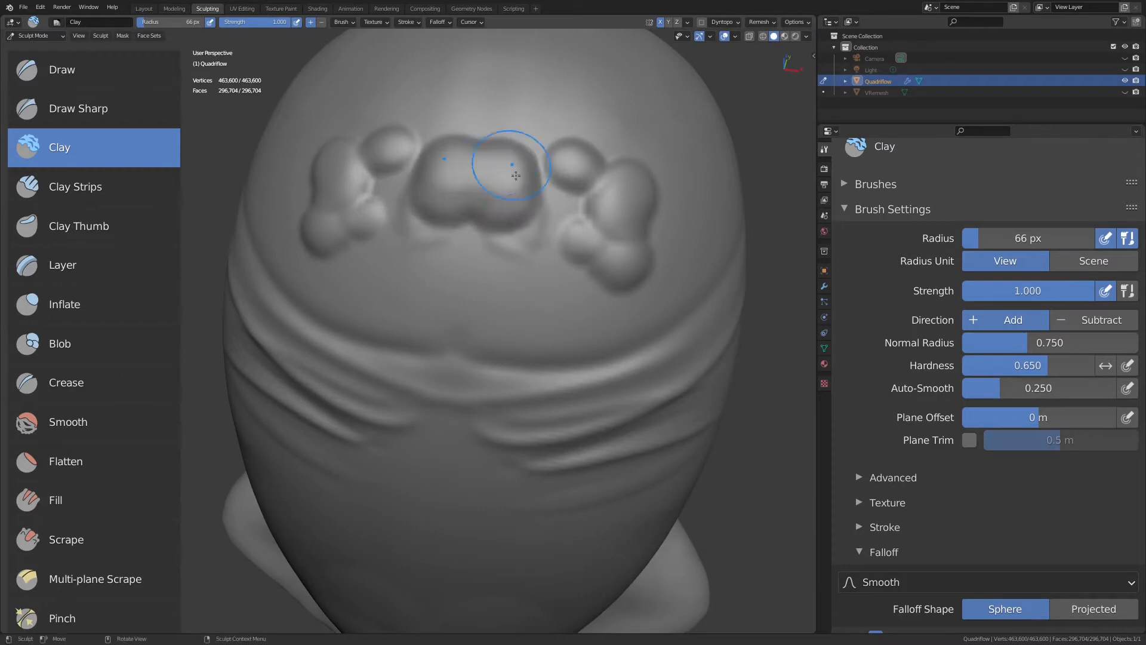
# Extend the mirrored clay lumps across the top and sides of the scalp.
pyautogui.moveTo(504, 161)
pyautogui.mouseDown(button='middle')
pyautogui.moveTo(628, 209)
pyautogui.moveTo(624, 230)
pyautogui.mouseUp(button='middle')
pyautogui.moveTo(610, 257)
pyautogui.mouseDown()
pyautogui.moveTo(528, 224)
pyautogui.moveTo(485, 238)
pyautogui.mouseUp()
pyautogui.moveTo(611, 183)
pyautogui.mouseDown()
pyautogui.moveTo(679, 258)
pyautogui.moveTo(653, 301)
pyautogui.moveTo(636, 295)
pyautogui.mouseUp()
pyautogui.moveTo(634, 293); pyautogui.dragTo(627, 251, button='middle')
pyautogui.moveTo(639, 262)
pyautogui.mouseDown()
pyautogui.moveTo(650, 287)
pyautogui.moveTo(621, 334)
pyautogui.mouseUp()
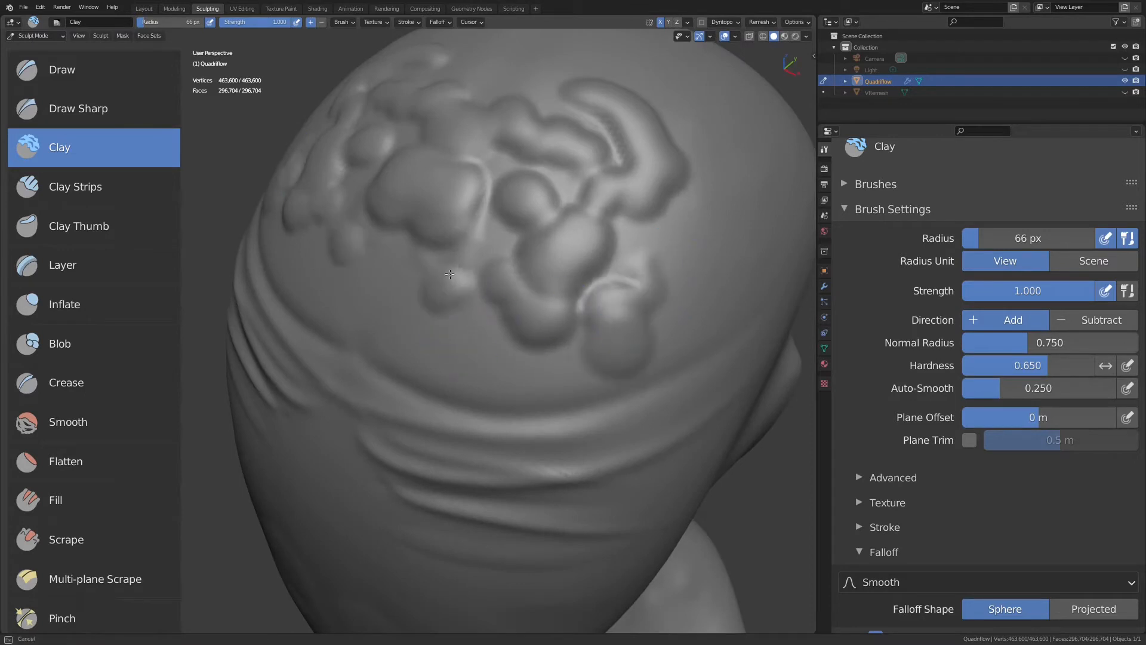
# Carve a mirrored pair of round hollows below the scalp lumps with the inverted Clay brush.
pyautogui.scroll(-3, 473, 261)
pyautogui.moveTo(473, 261); pyautogui.dragTo(557, 330, button='middle')
pyautogui.scroll(4, 557, 330)
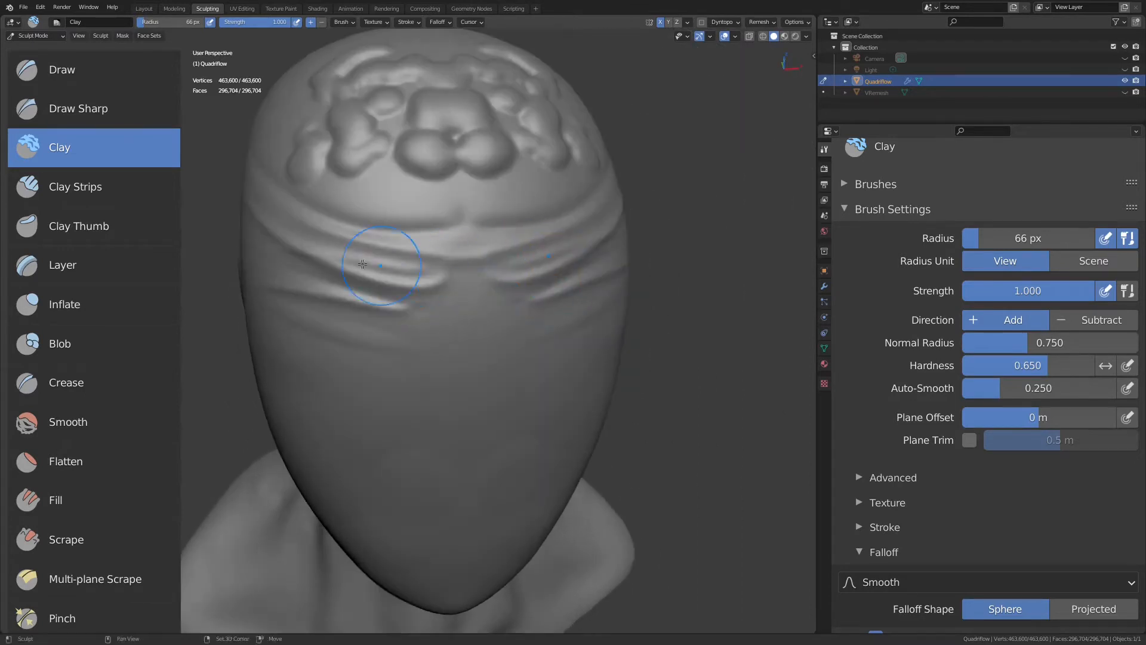
pyautogui.moveTo(378, 192); pyautogui.dragTo(517, 241, button='middle')
pyautogui.keyDown('ctrl'); pyautogui.moveTo(578, 155); pyautogui.dragTo(567, 172); pyautogui.keyUp('ctrl')
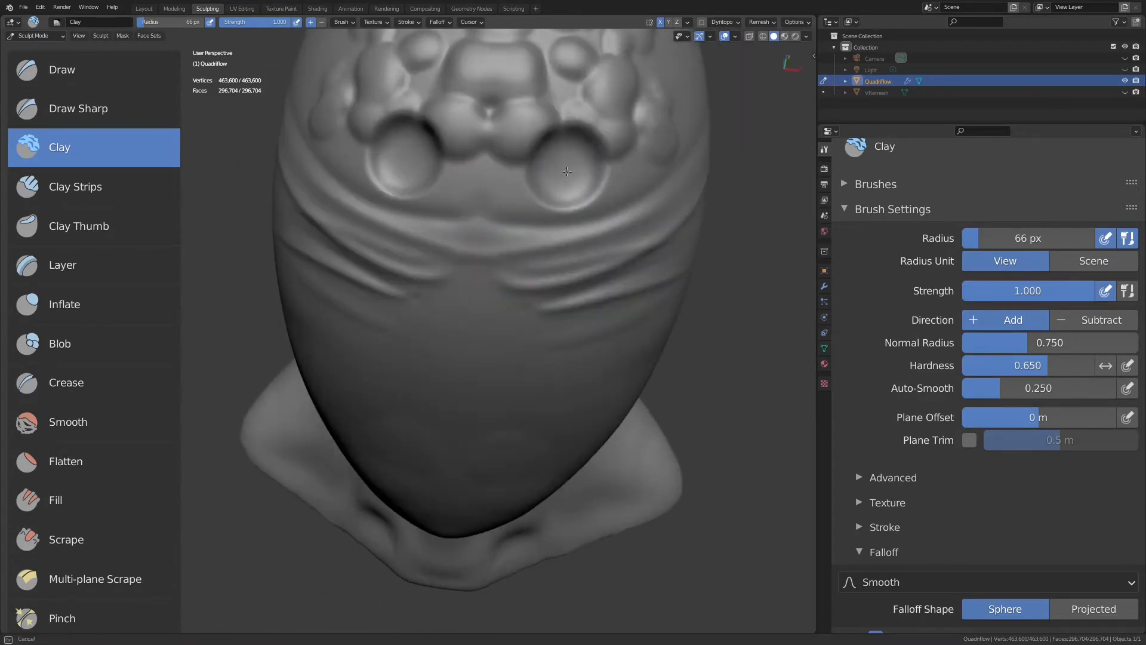
# Shape small bumps on the side of the head beside the lumps with the Grab brush at 36 px radius.
pyautogui.moveTo(621, 192); pyautogui.dragTo(627, 235, button='middle')
pyautogui.press('g')
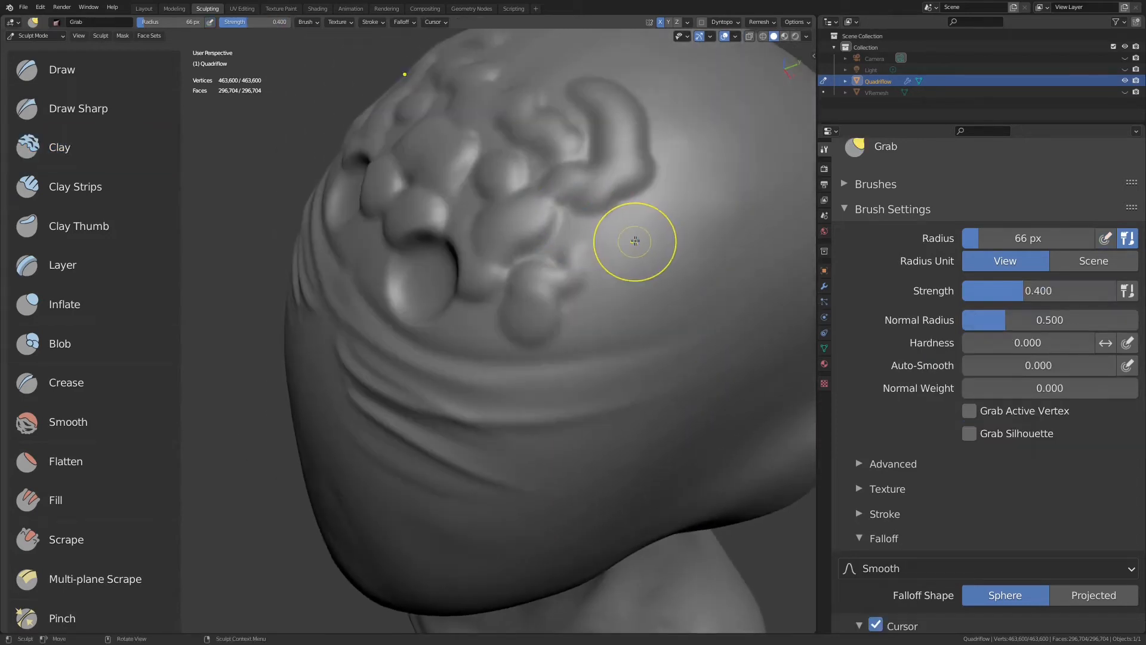
pyautogui.press('f')
pyautogui.click(615, 243)
pyautogui.moveTo(635, 217); pyautogui.dragTo(623, 269)
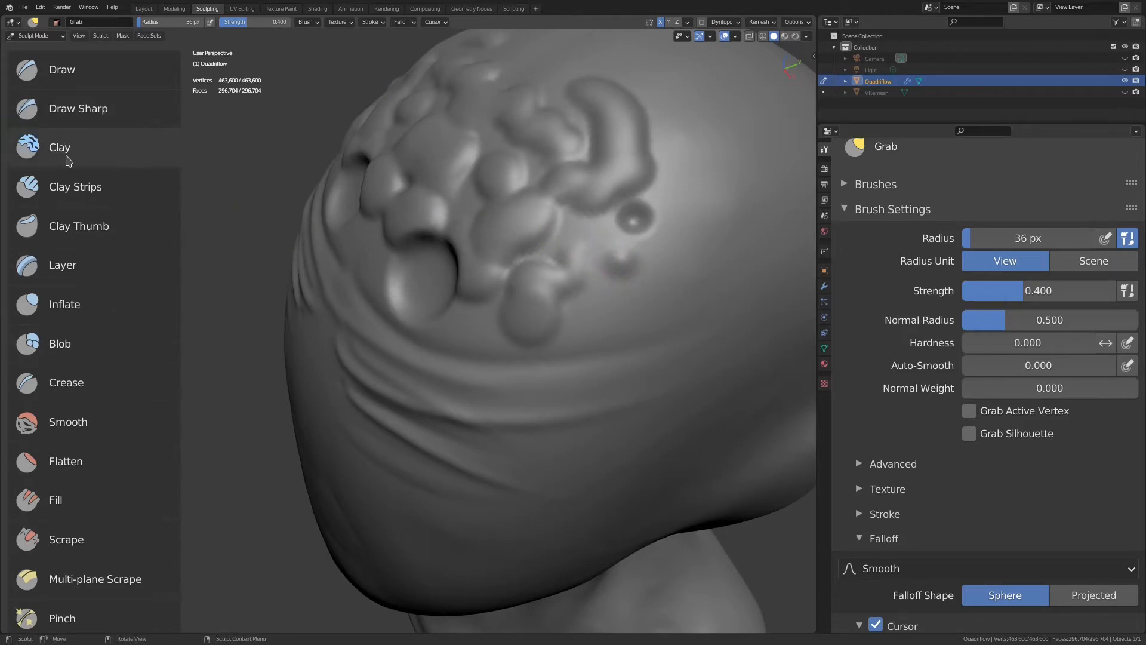
# Return to the Clay brush and build clay over the small bumps beside the scalp lumps.
pyautogui.click(60, 148)
pyautogui.moveTo(647, 239)
pyautogui.mouseDown()
pyautogui.moveTo(669, 265)
pyautogui.moveTo(612, 292)
pyautogui.moveTo(660, 179)
pyautogui.moveTo(579, 281)
pyautogui.moveTo(597, 298)
pyautogui.mouseUp()
pyautogui.moveTo(596, 299)
pyautogui.mouseDown(button='middle')
pyautogui.moveTo(494, 268)
pyautogui.moveTo(481, 233)
pyautogui.mouseUp(button='middle')
pyautogui.scroll(-1, 481, 233)
# Build mirrored ridges around the outer eye slits using the Clay Strips brush at 1.000 strength.
pyautogui.click(62, 187)
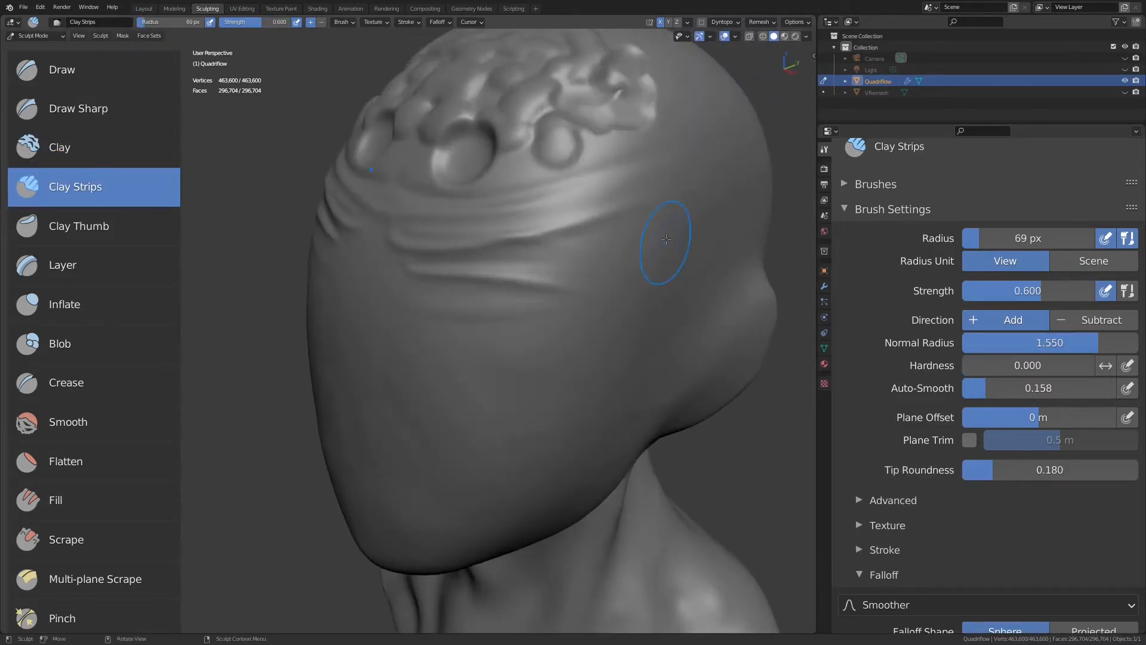
pyautogui.hotkey('shift', 'f')
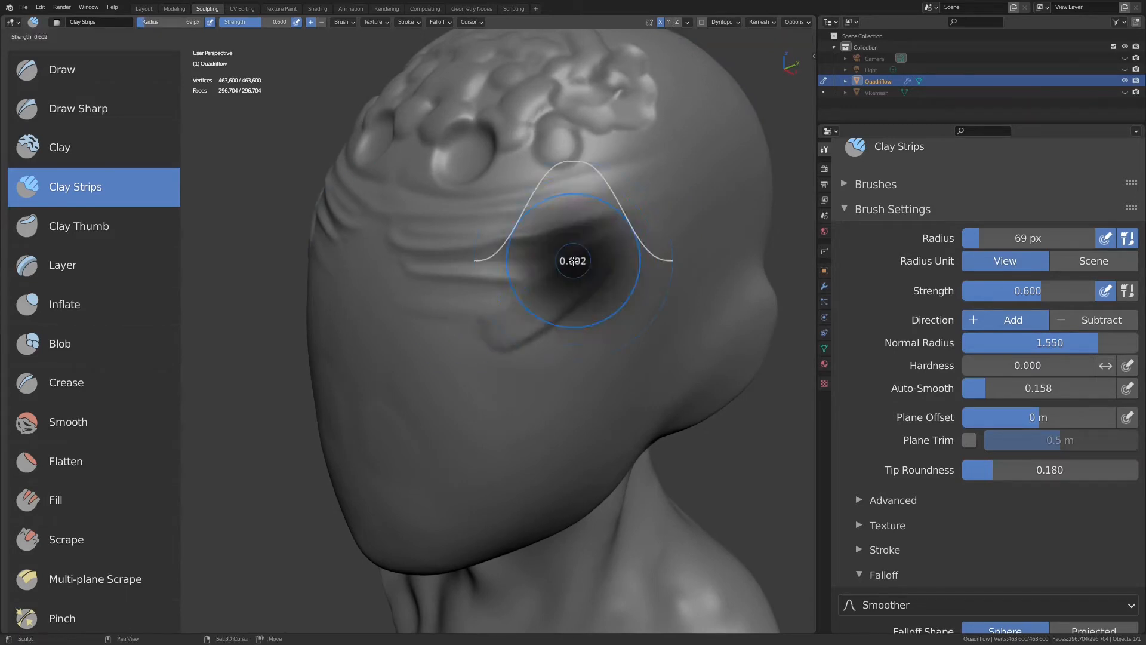
pyautogui.click(614, 263)
pyautogui.moveTo(601, 267)
pyautogui.mouseDown()
pyautogui.moveTo(593, 290)
pyautogui.moveTo(556, 310)
pyautogui.mouseUp()
pyautogui.moveTo(578, 271); pyautogui.dragTo(575, 248, button='middle')
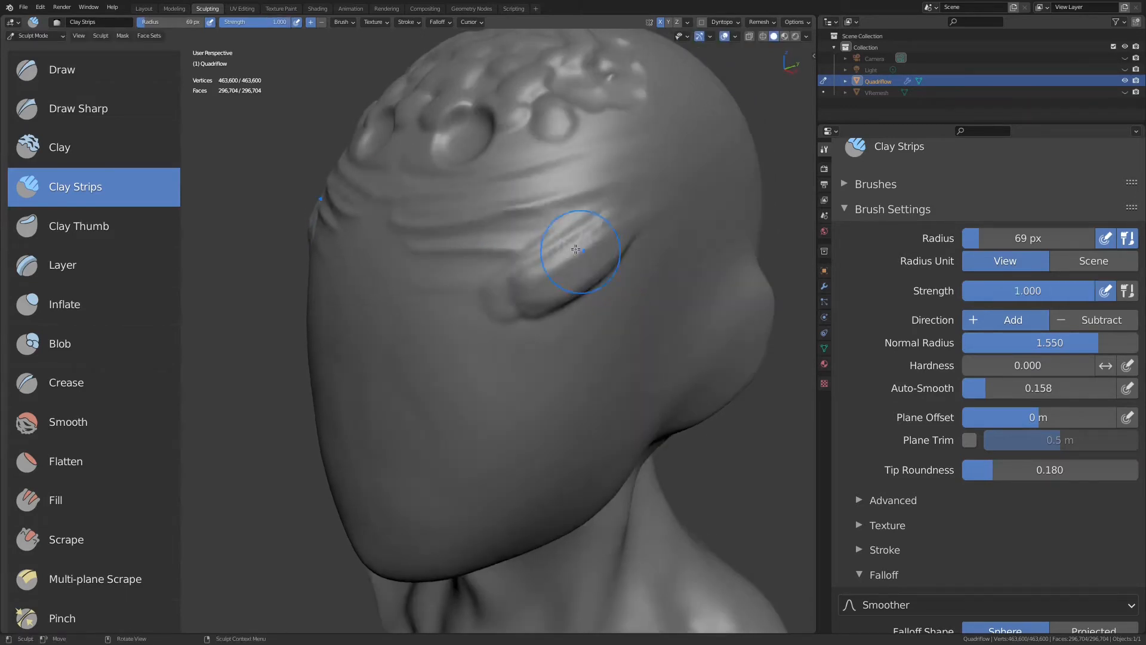
pyautogui.moveTo(585, 288)
pyautogui.mouseDown()
pyautogui.moveTo(507, 314)
pyautogui.moveTo(626, 240)
pyautogui.mouseUp()
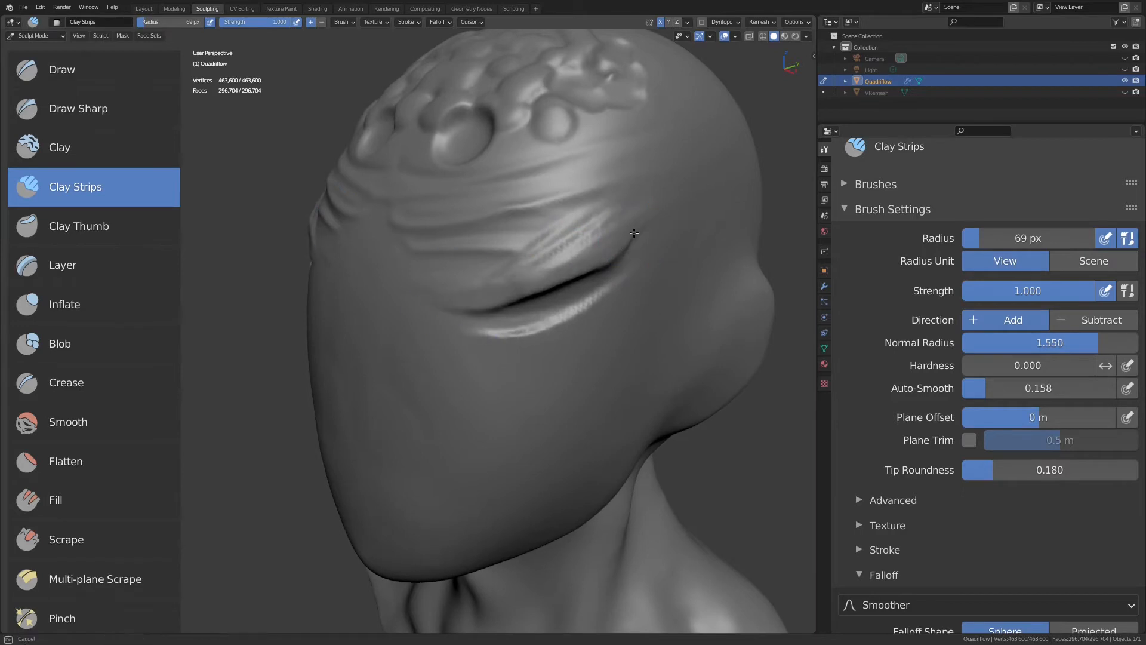
# Lay mirrored clay strips forming a V-shaped brow down to the face centre, plus a strip below each eye slit.
pyautogui.moveTo(634, 233); pyautogui.dragTo(584, 218, button='middle')
pyautogui.moveTo(585, 217); pyautogui.dragTo(520, 290)
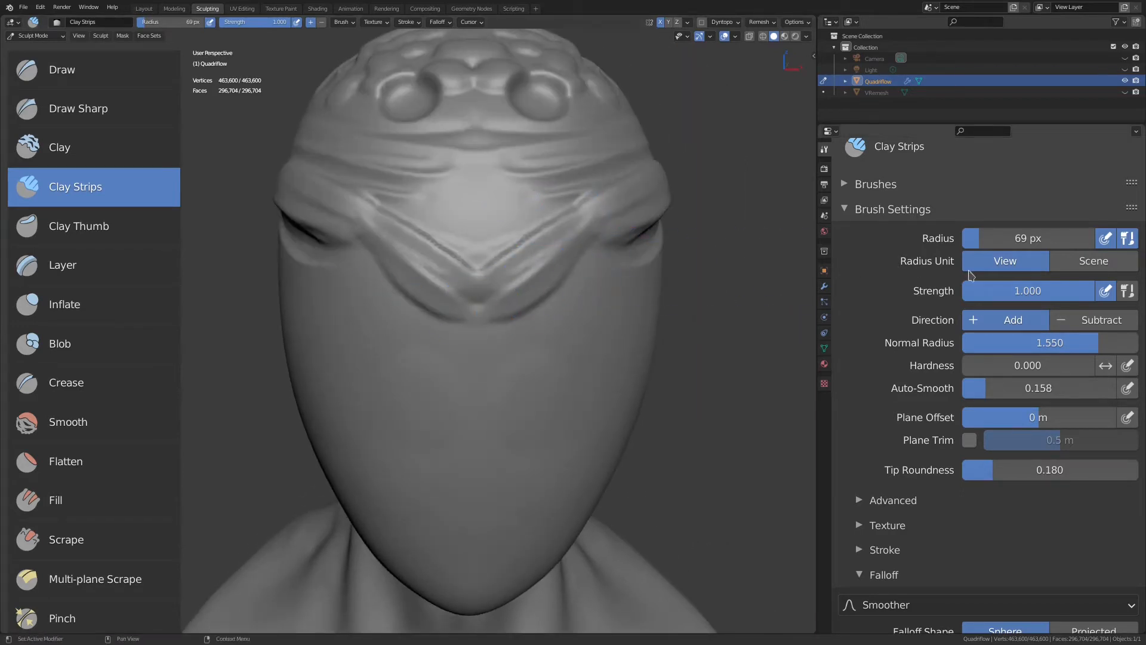
pyautogui.moveTo(599, 293); pyautogui.dragTo(591, 291, button='middle')
pyautogui.scroll(1, 591, 291)
pyautogui.moveTo(648, 278)
pyautogui.mouseDown()
pyautogui.moveTo(624, 304)
pyautogui.moveTo(590, 307)
pyautogui.mouseUp()
pyautogui.scroll(-3, 629, 294)
# Choose the Clay Thumb brush at 0.500 strength and press mirrored folds into the side of the face below the eye slits.
pyautogui.click(148, 231)
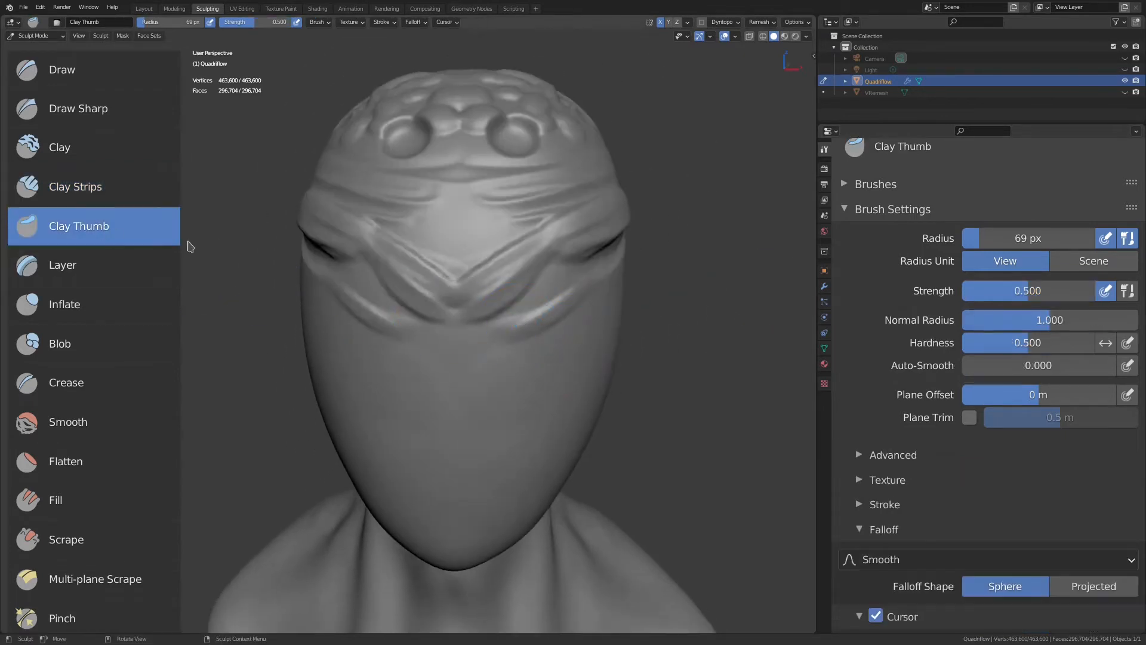
pyautogui.moveTo(582, 311)
pyautogui.mouseDown(button='middle')
pyautogui.moveTo(520, 322)
pyautogui.moveTo(618, 257)
pyautogui.mouseUp(button='middle')
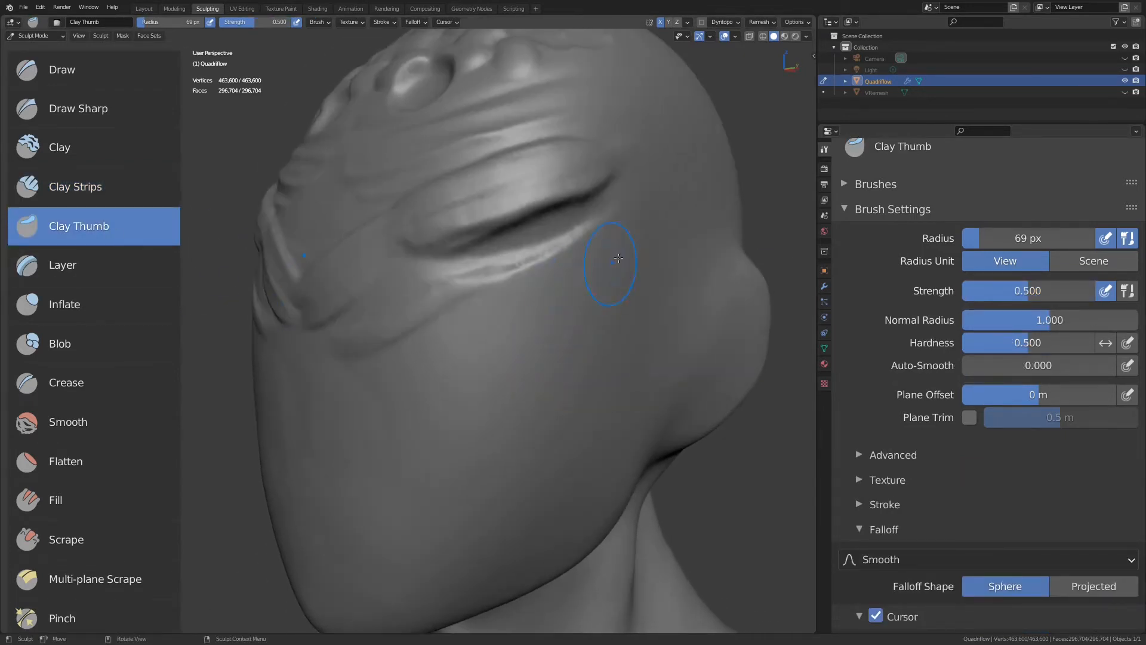
pyautogui.moveTo(544, 339); pyautogui.dragTo(525, 268, button='middle')
pyautogui.moveTo(524, 268)
pyautogui.mouseDown()
pyautogui.moveTo(486, 352)
pyautogui.moveTo(432, 332)
pyautogui.mouseUp()
pyautogui.moveTo(364, 394)
pyautogui.mouseDown()
pyautogui.moveTo(391, 412)
pyautogui.moveTo(451, 356)
pyautogui.mouseUp()
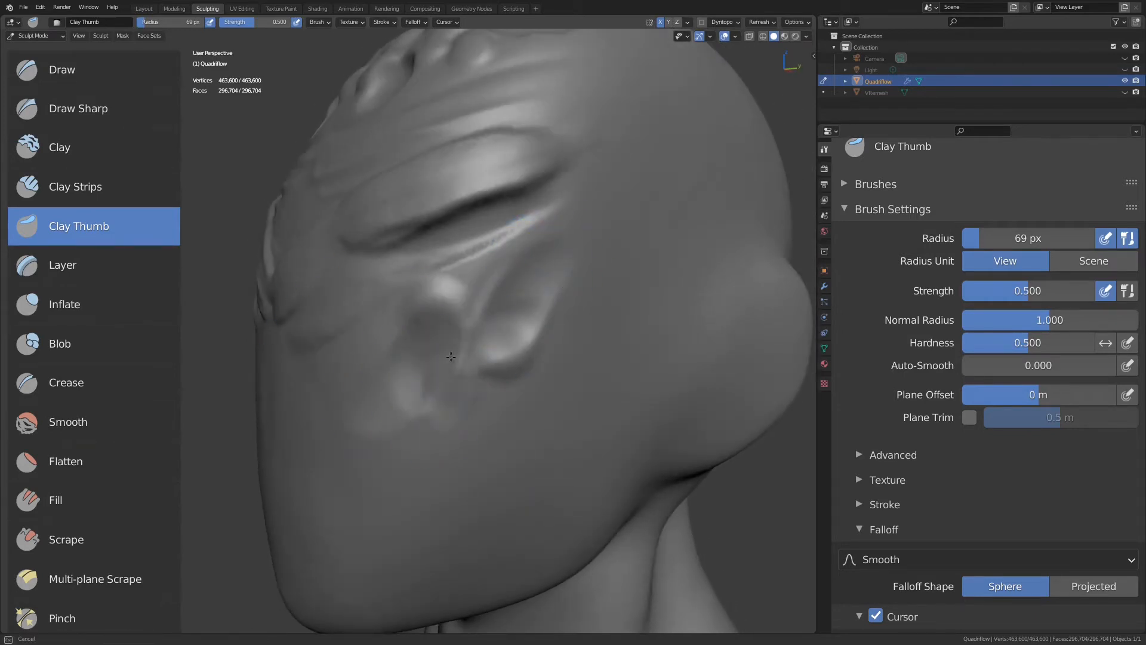
pyautogui.moveTo(473, 408); pyautogui.dragTo(494, 422)
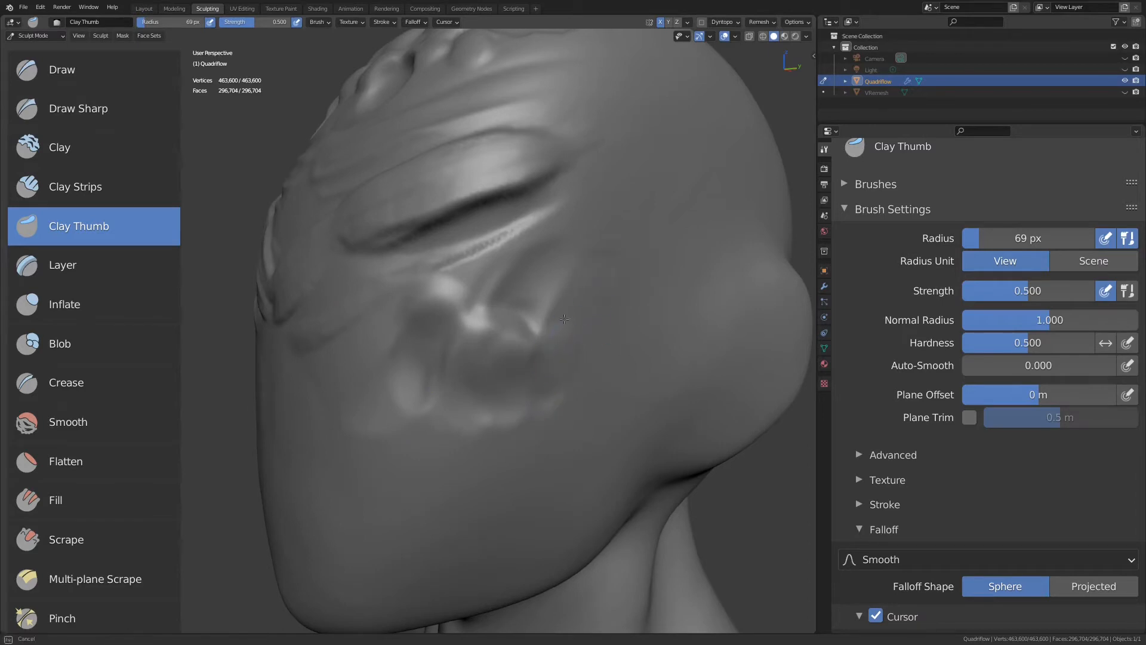
pyautogui.moveTo(564, 319)
pyautogui.mouseDown()
pyautogui.moveTo(525, 293)
pyautogui.moveTo(457, 317)
pyautogui.mouseUp()
# Push clay upward along both cheeks in long parallel strokes, forming vertical mirrored folds.
pyautogui.moveTo(496, 322); pyautogui.dragTo(486, 350, button='middle')
pyautogui.scroll(-2, 486, 350)
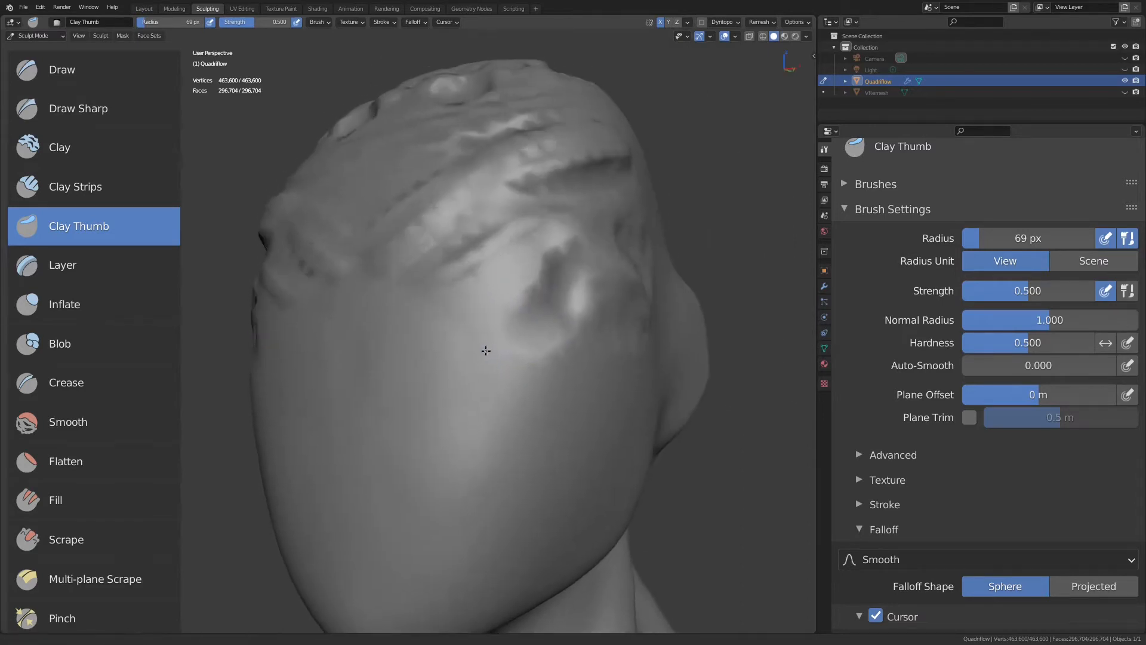
pyautogui.scroll(2, 492, 356)
pyautogui.moveTo(478, 458); pyautogui.dragTo(542, 286)
pyautogui.moveTo(441, 456)
pyautogui.mouseDown()
pyautogui.moveTo(442, 359)
pyautogui.moveTo(485, 286)
pyautogui.mouseUp()
pyautogui.moveTo(427, 408); pyautogui.dragTo(459, 315)
pyautogui.moveTo(527, 456)
pyautogui.mouseDown()
pyautogui.moveTo(546, 317)
pyautogui.moveTo(585, 352)
pyautogui.mouseUp()
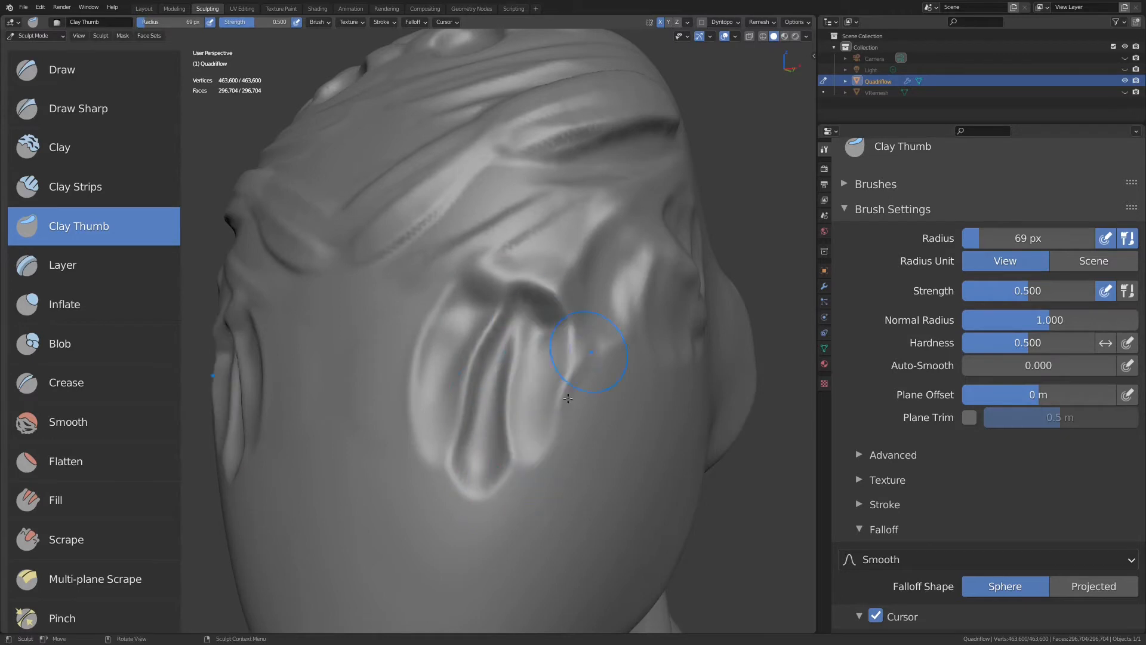
pyautogui.moveTo(555, 432); pyautogui.dragTo(528, 333)
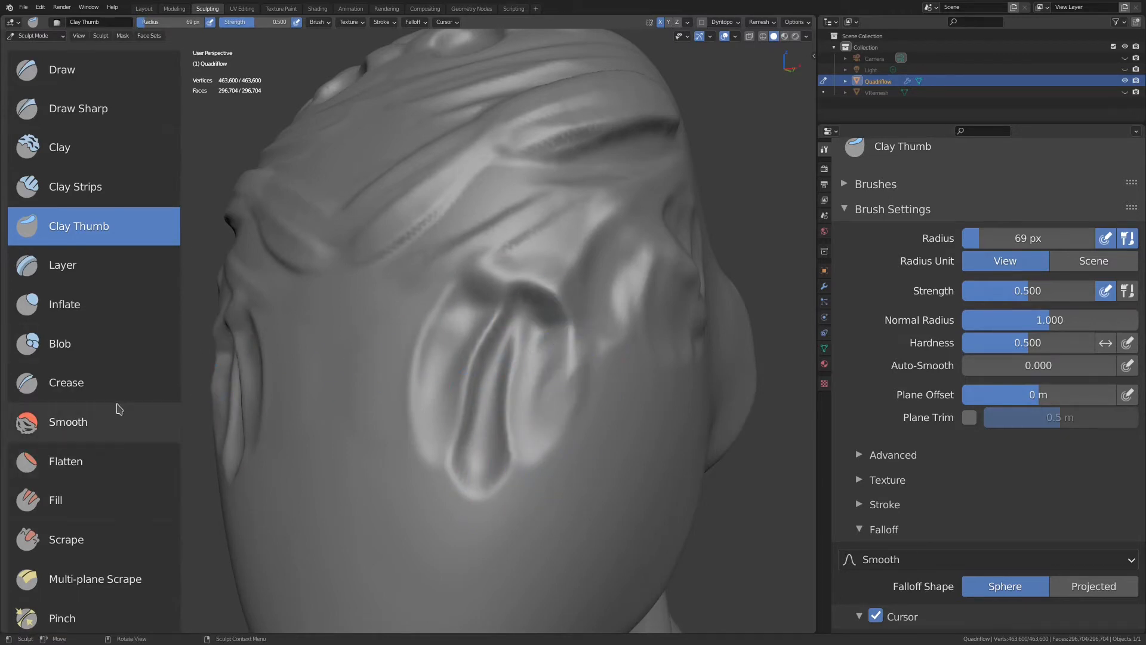
# Push the mirrored forehead creases upward above the V-shaped brow using the Thumb brush at 140 px radius.
pyautogui.scroll(-5, 107, 400)
pyautogui.scroll(-3, 110, 322)
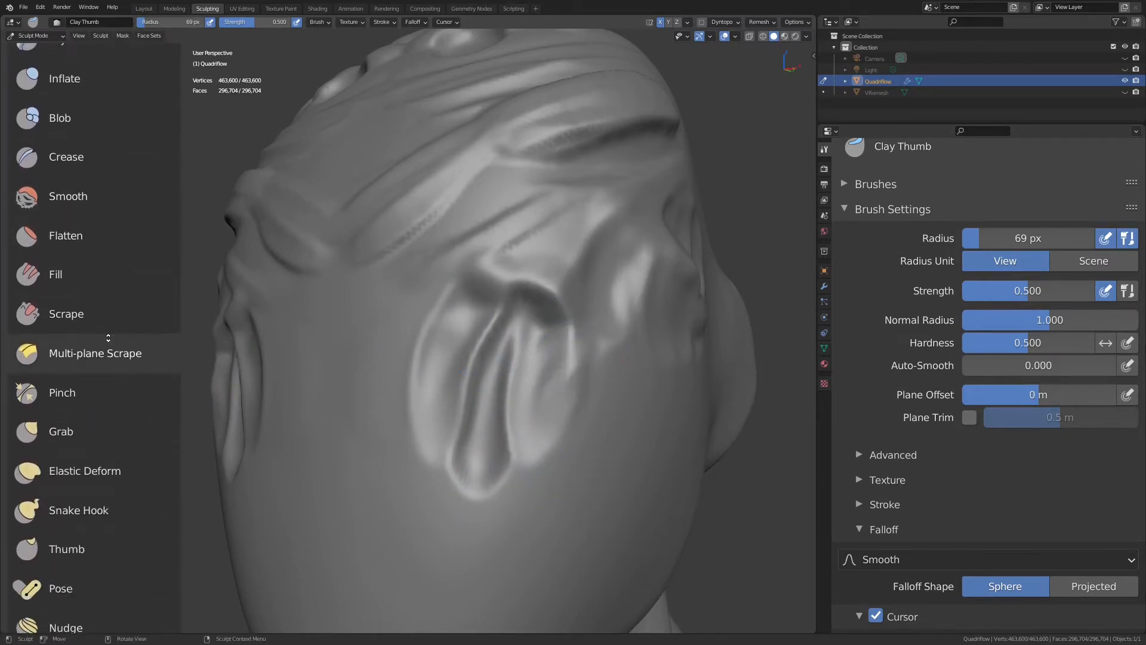
pyautogui.scroll(-3, 84, 457)
pyautogui.click(71, 464)
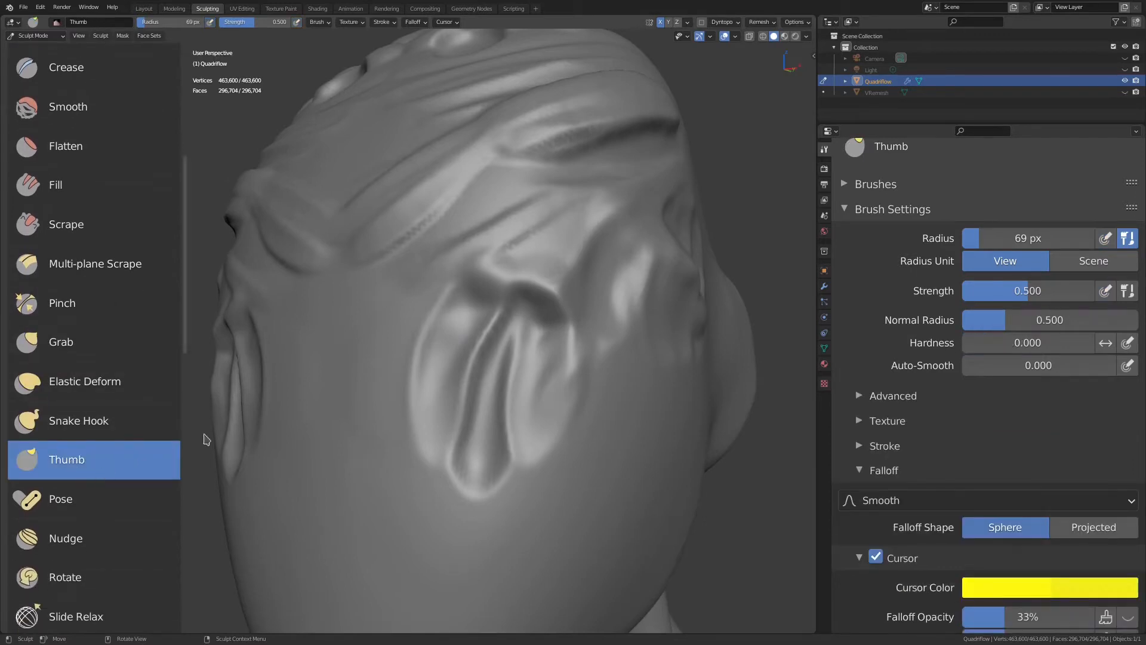
pyautogui.moveTo(594, 352)
pyautogui.mouseDown(button='middle')
pyautogui.moveTo(573, 366)
pyautogui.moveTo(532, 358)
pyautogui.moveTo(603, 388)
pyautogui.moveTo(631, 351)
pyautogui.mouseUp(button='middle')
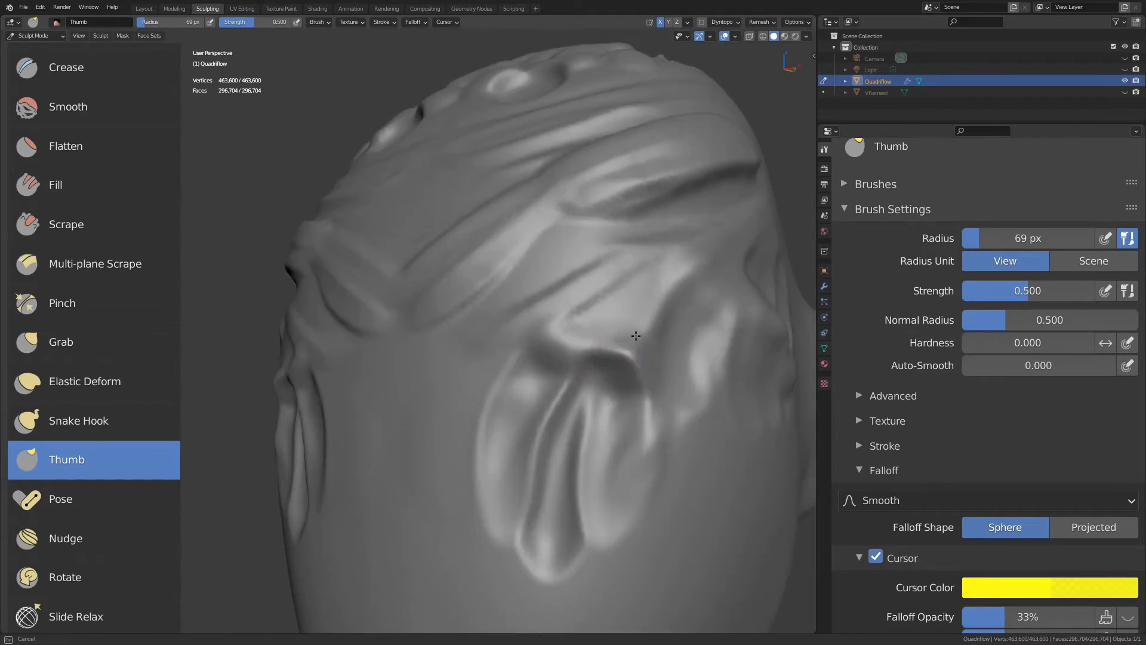
pyautogui.moveTo(564, 293); pyautogui.dragTo(534, 339, button='middle')
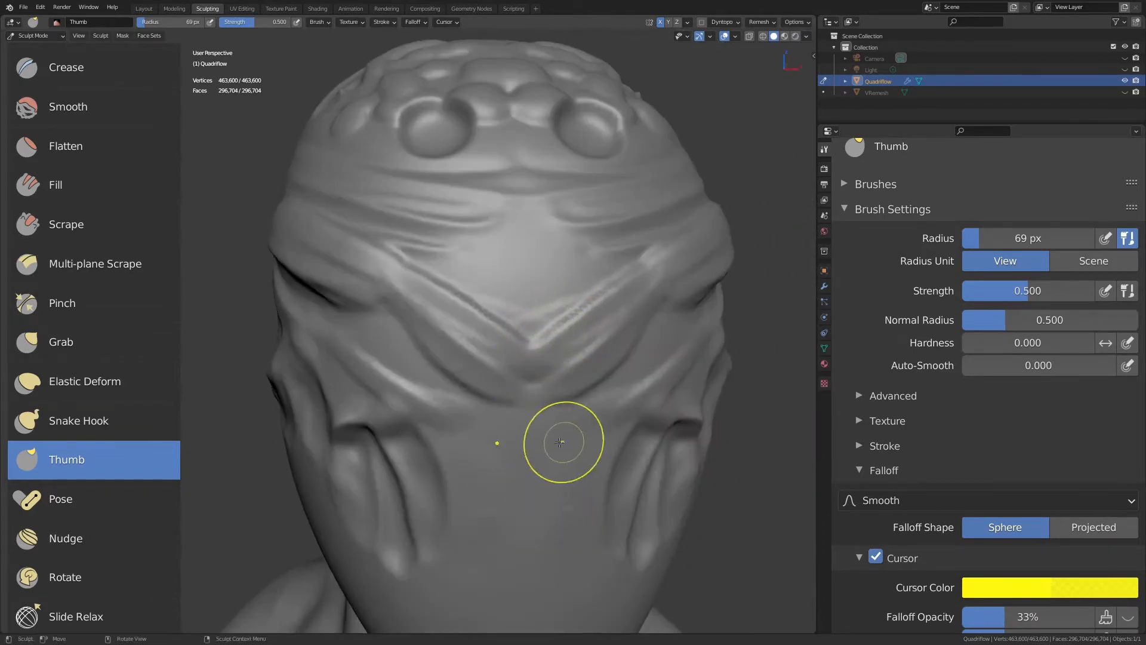
pyautogui.moveTo(560, 442)
pyautogui.mouseDown(button='middle')
pyautogui.moveTo(550, 384)
pyautogui.moveTo(624, 435)
pyautogui.moveTo(551, 413)
pyautogui.mouseUp(button='middle')
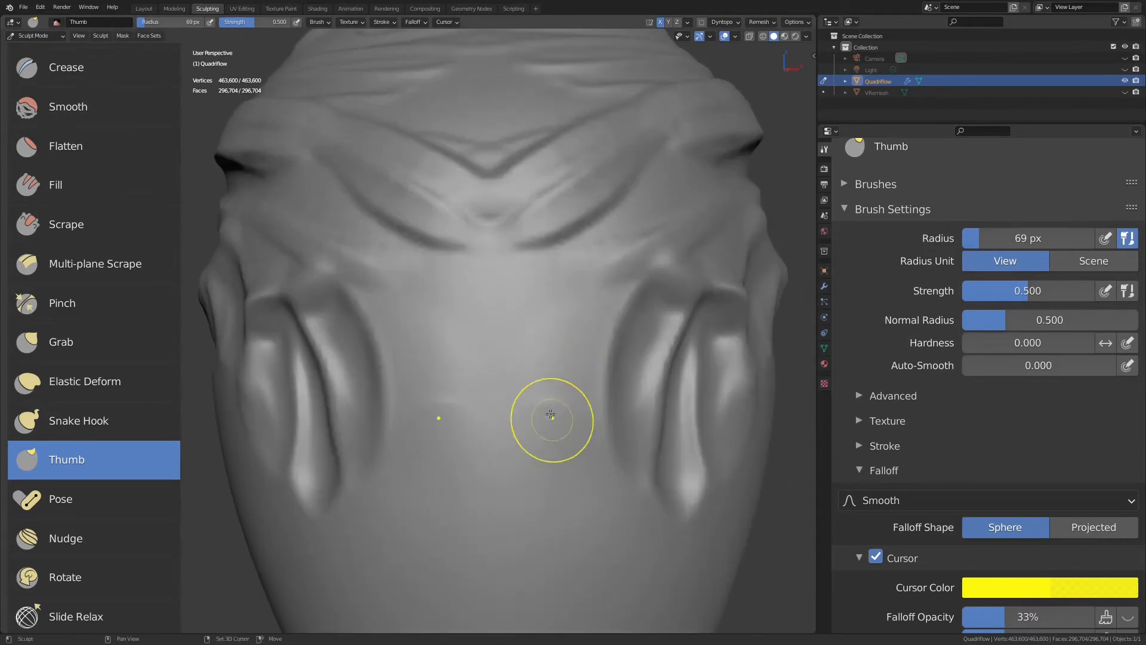
pyautogui.moveTo(554, 317)
pyautogui.mouseDown(button='middle')
pyautogui.moveTo(593, 294)
pyautogui.moveTo(581, 345)
pyautogui.moveTo(575, 330)
pyautogui.mouseUp(button='middle')
pyautogui.press('f')
pyautogui.click(619, 333)
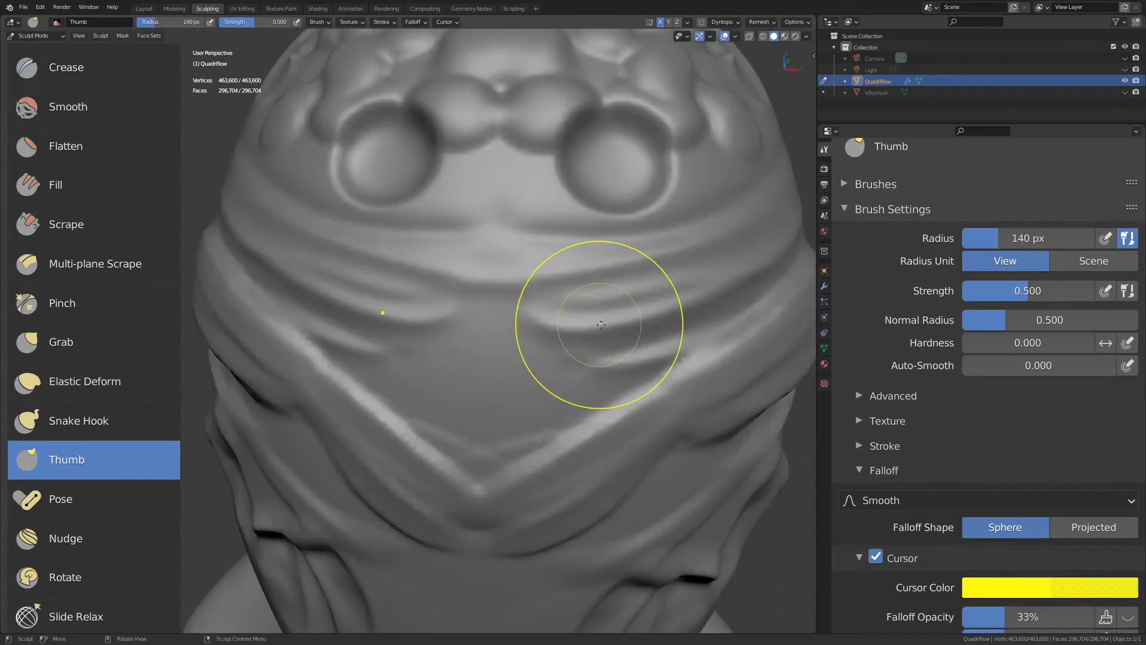
pyautogui.moveTo(599, 325); pyautogui.dragTo(577, 211)
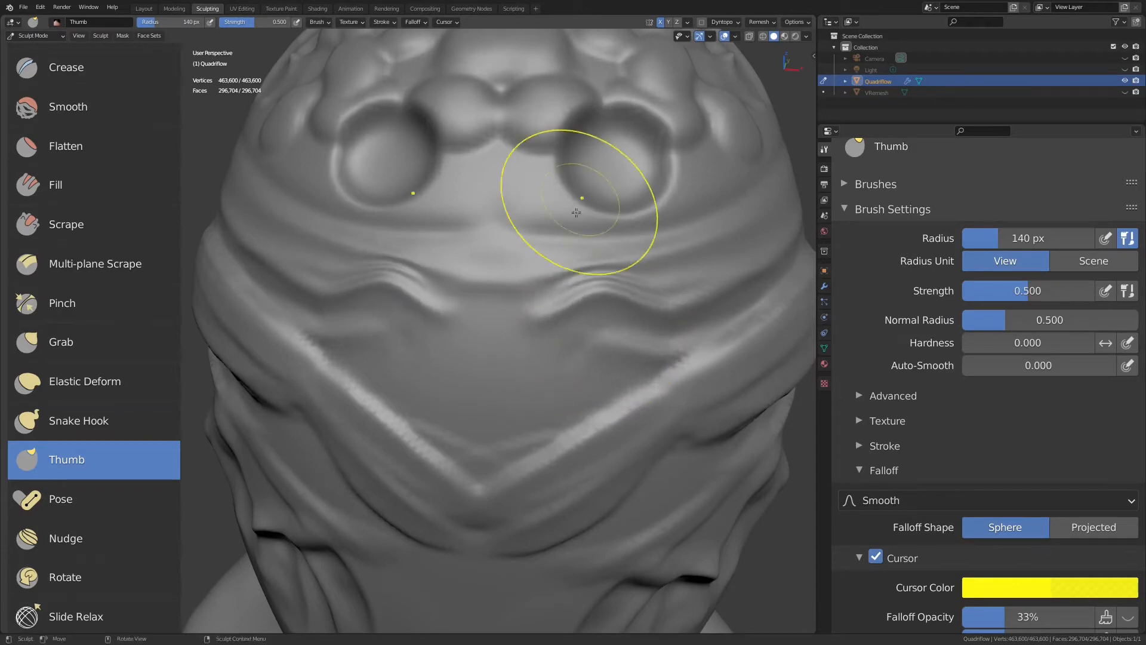
pyautogui.moveTo(559, 311); pyautogui.dragTo(555, 245)
pyautogui.moveTo(605, 288); pyautogui.dragTo(643, 248)
# Switch back to Clay Thumb and push clay upward beneath the raised forehead creases.
pyautogui.scroll(8, 87, 205)
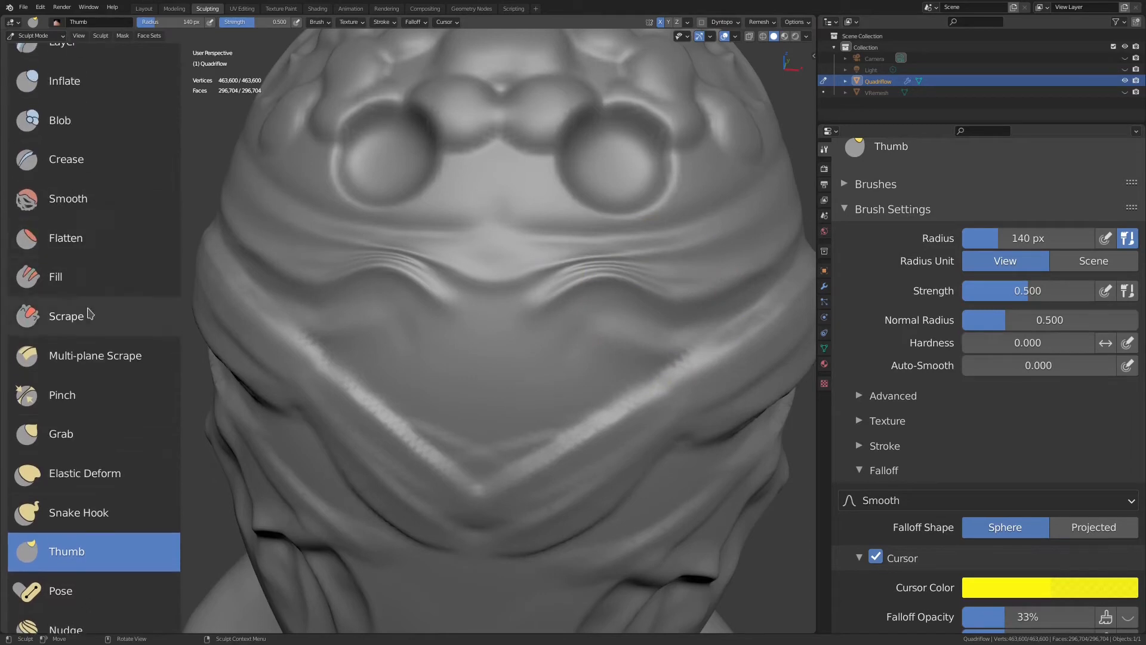
pyautogui.click(58, 170)
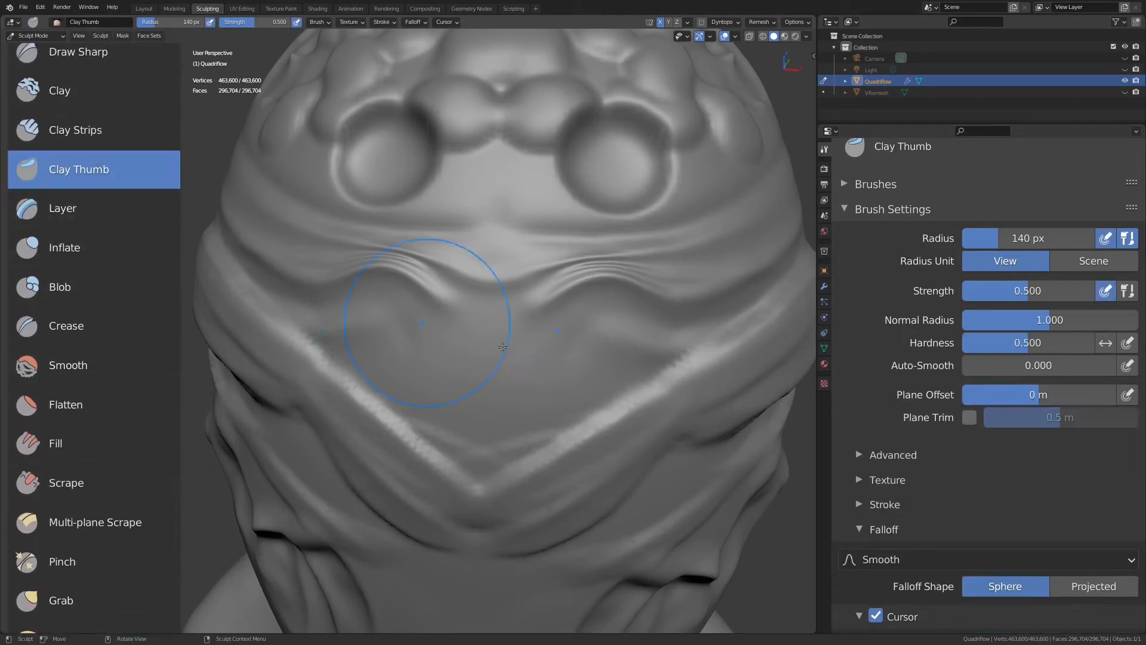
pyautogui.moveTo(587, 356); pyautogui.dragTo(586, 317)
pyautogui.moveTo(588, 388)
pyautogui.mouseDown()
pyautogui.moveTo(588, 317)
pyautogui.moveTo(588, 335)
pyautogui.mouseUp()
# Set the Clay Thumb radius to 79 px and deepen the mirrored hollows inside the V-shaped brow.
pyautogui.moveTo(591, 357)
pyautogui.mouseDown(button='middle')
pyautogui.moveTo(585, 339)
pyautogui.moveTo(576, 346)
pyautogui.mouseUp(button='middle')
pyautogui.press('f')
pyautogui.click(633, 342)
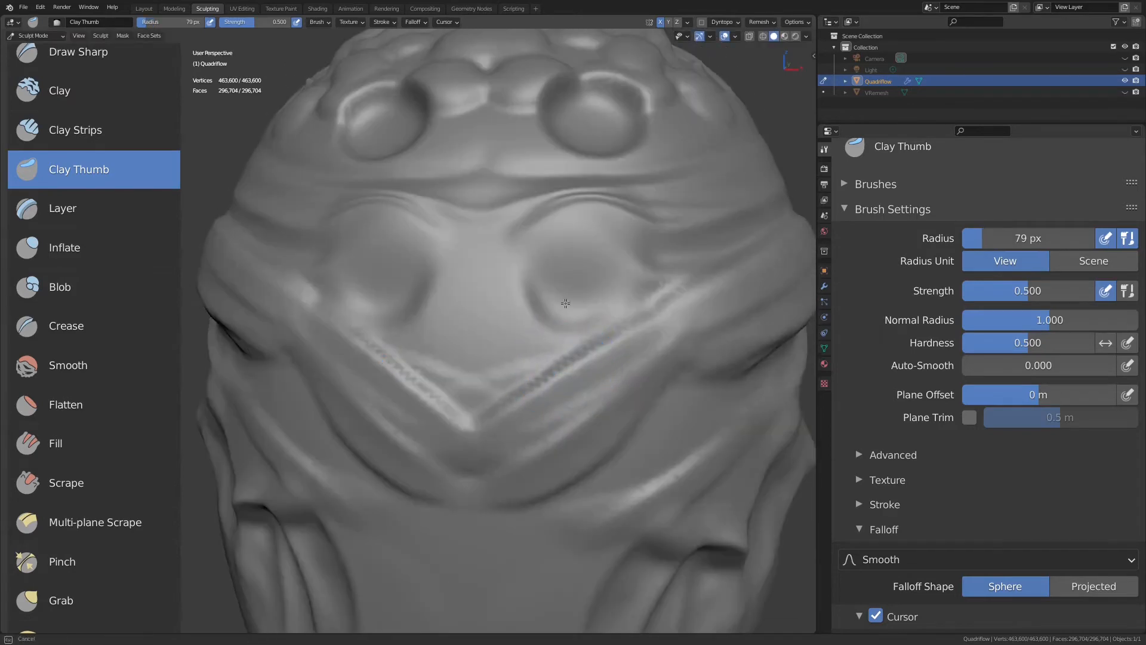
pyautogui.moveTo(565, 303); pyautogui.dragTo(573, 250)
pyautogui.moveTo(555, 369); pyautogui.dragTo(575, 254)
pyautogui.moveTo(510, 373)
pyautogui.mouseDown()
pyautogui.moveTo(523, 253)
pyautogui.moveTo(550, 308)
pyautogui.mouseUp()
pyautogui.moveTo(561, 339)
pyautogui.keyDown('ctrl'); pyautogui.mouseDown(button='middle')
pyautogui.moveTo(565, 376)
pyautogui.moveTo(600, 333)
pyautogui.mouseUp(button='middle'); pyautogui.keyUp('ctrl')
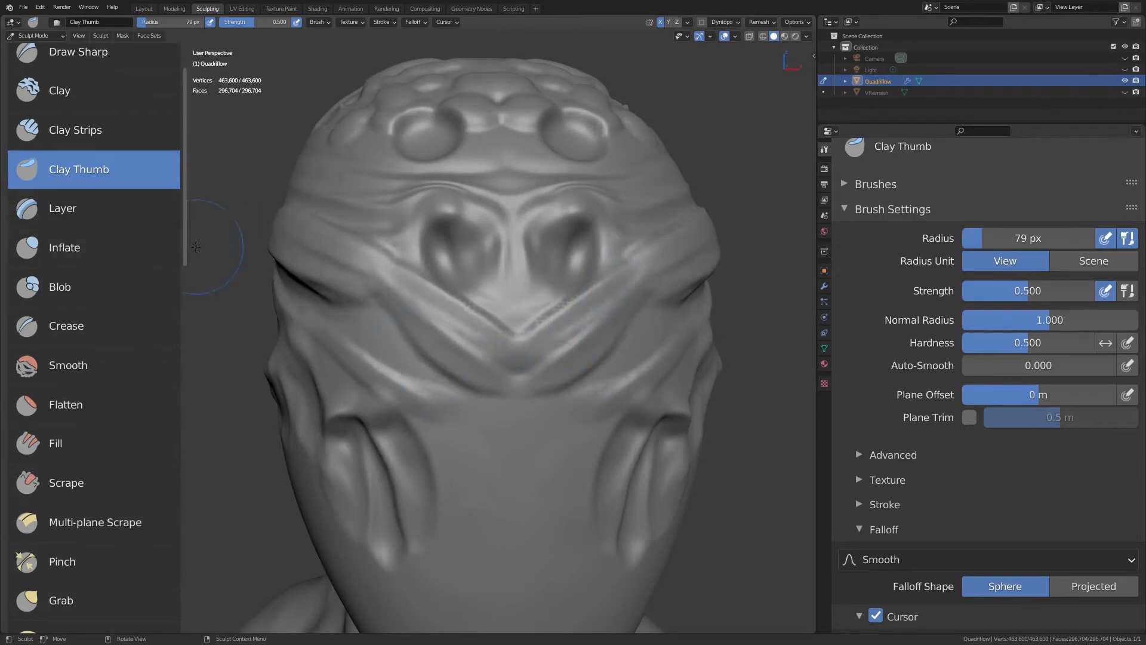
# Paint a broad mirrored raised plate from between the cheek folds down the lower face with the Layer brush.
pyautogui.click(94, 209)
pyautogui.scroll(4, 607, 355)
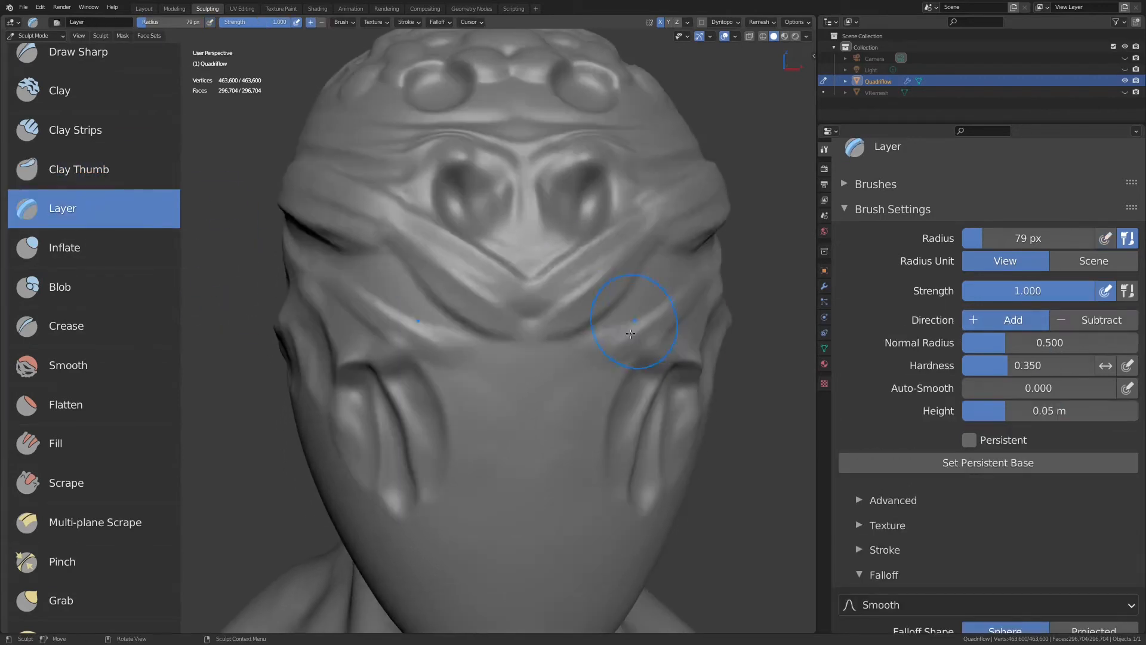
pyautogui.keyDown('shift'); pyautogui.moveTo(607, 356); pyautogui.dragTo(601, 235, button='middle'); pyautogui.keyUp('shift')
pyautogui.moveTo(601, 234)
pyautogui.mouseDown()
pyautogui.moveTo(605, 472)
pyautogui.moveTo(711, 465)
pyautogui.moveTo(668, 418)
pyautogui.moveTo(641, 311)
pyautogui.moveTo(622, 361)
pyautogui.moveTo(662, 546)
pyautogui.moveTo(600, 538)
pyautogui.moveTo(609, 272)
pyautogui.mouseUp()
pyautogui.moveTo(617, 437)
pyautogui.mouseDown()
pyautogui.moveTo(577, 237)
pyautogui.moveTo(550, 431)
pyautogui.moveTo(599, 584)
pyautogui.moveTo(629, 549)
pyautogui.mouseUp()
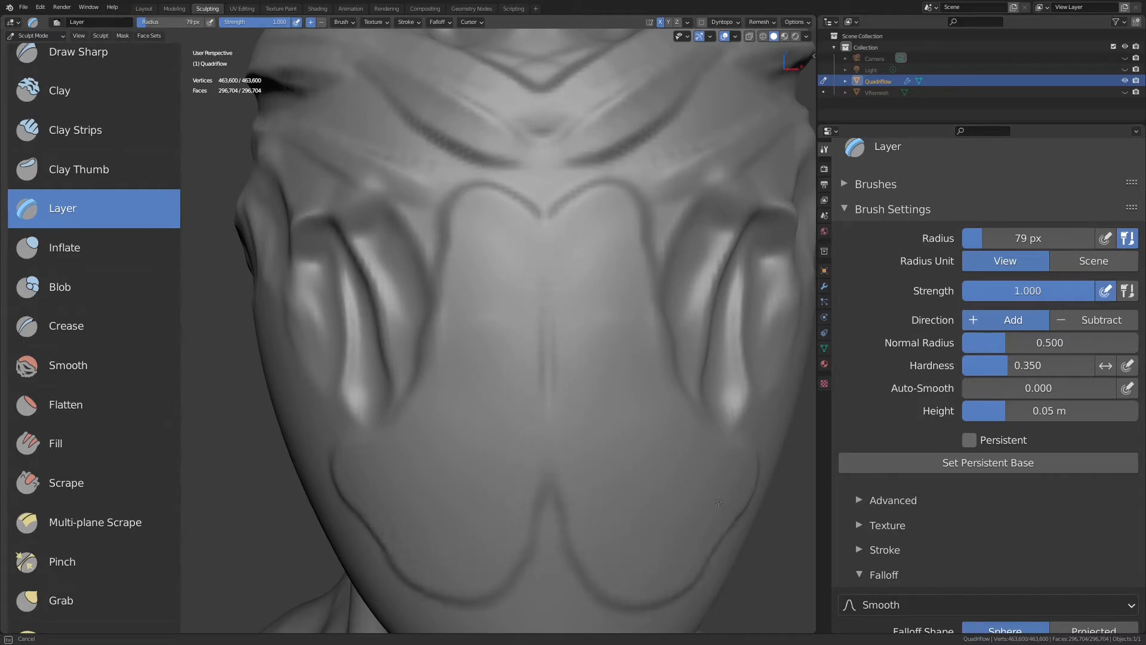
pyautogui.scroll(-3, 673, 501)
pyautogui.moveTo(673, 502)
pyautogui.mouseDown(button='middle')
pyautogui.moveTo(588, 496)
pyautogui.moveTo(660, 477)
pyautogui.mouseUp(button='middle')
pyautogui.scroll(3, 635, 432)
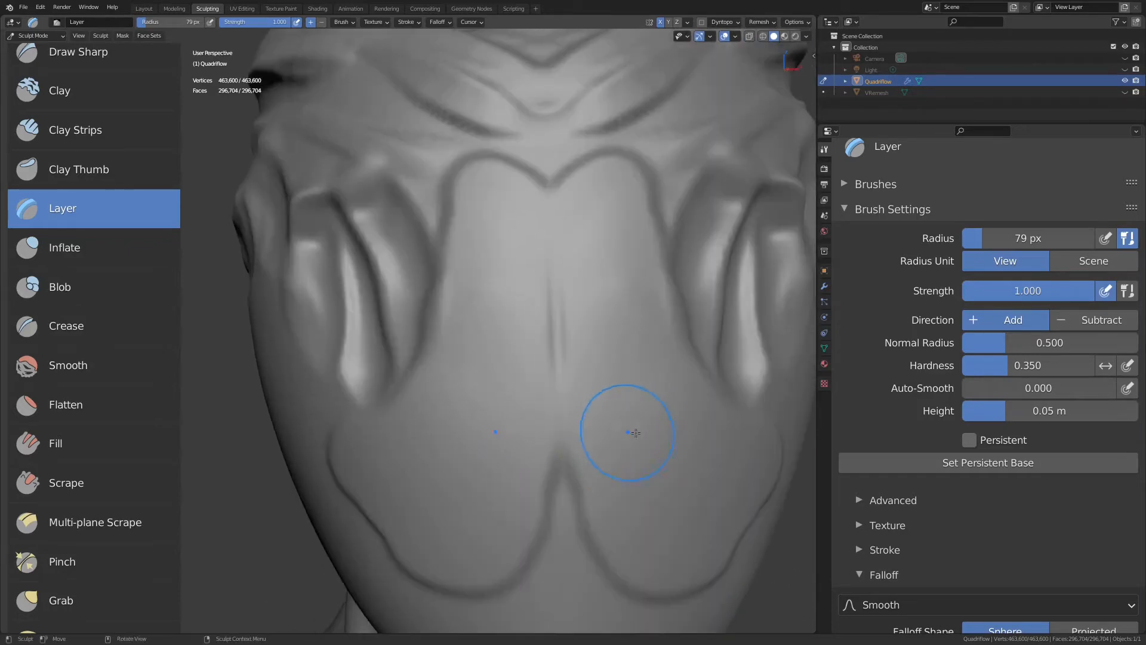
# Paint a second mirrored layer of elongated lobes on top of the raised face plate.
pyautogui.keyDown('shift'); pyautogui.moveTo(634, 432); pyautogui.dragTo(566, 383, button='middle'); pyautogui.keyUp('shift')
pyautogui.moveTo(664, 421)
pyautogui.mouseDown()
pyautogui.moveTo(648, 457)
pyautogui.moveTo(600, 472)
pyautogui.moveTo(526, 184)
pyautogui.moveTo(599, 440)
pyautogui.mouseUp()
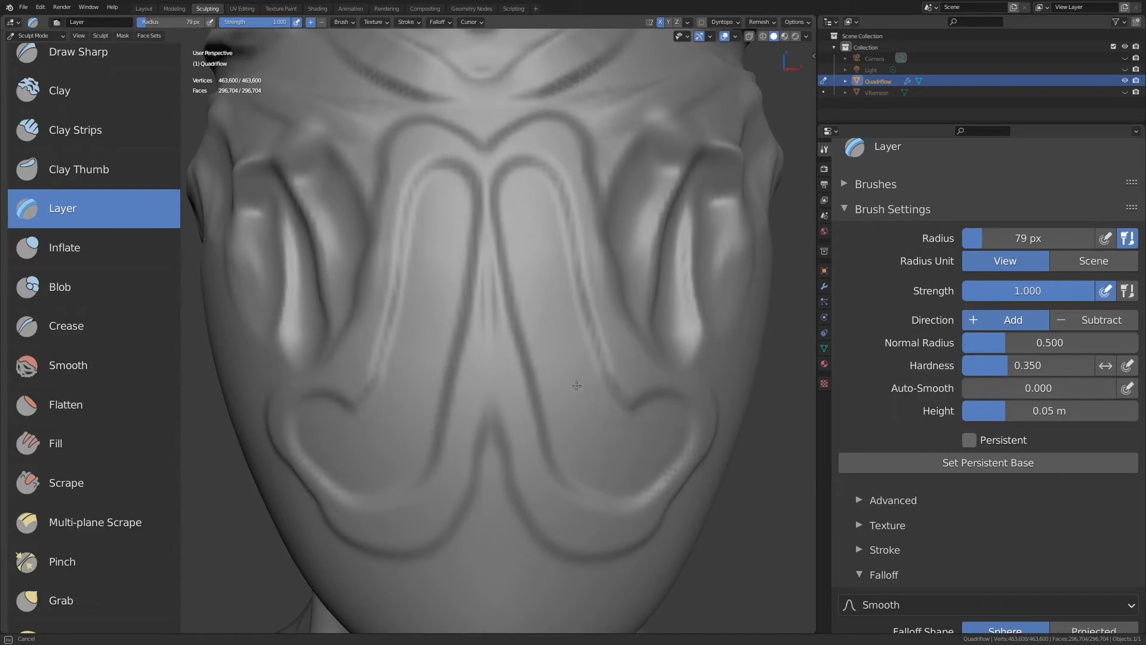
pyautogui.moveTo(531, 228)
pyautogui.mouseDown()
pyautogui.moveTo(539, 304)
pyautogui.moveTo(583, 445)
pyautogui.mouseUp()
pyautogui.scroll(-4, 584, 445)
pyautogui.moveTo(579, 463)
pyautogui.mouseDown(button='middle')
pyautogui.moveTo(442, 477)
pyautogui.moveTo(540, 471)
pyautogui.moveTo(550, 444)
pyautogui.mouseUp(button='middle')
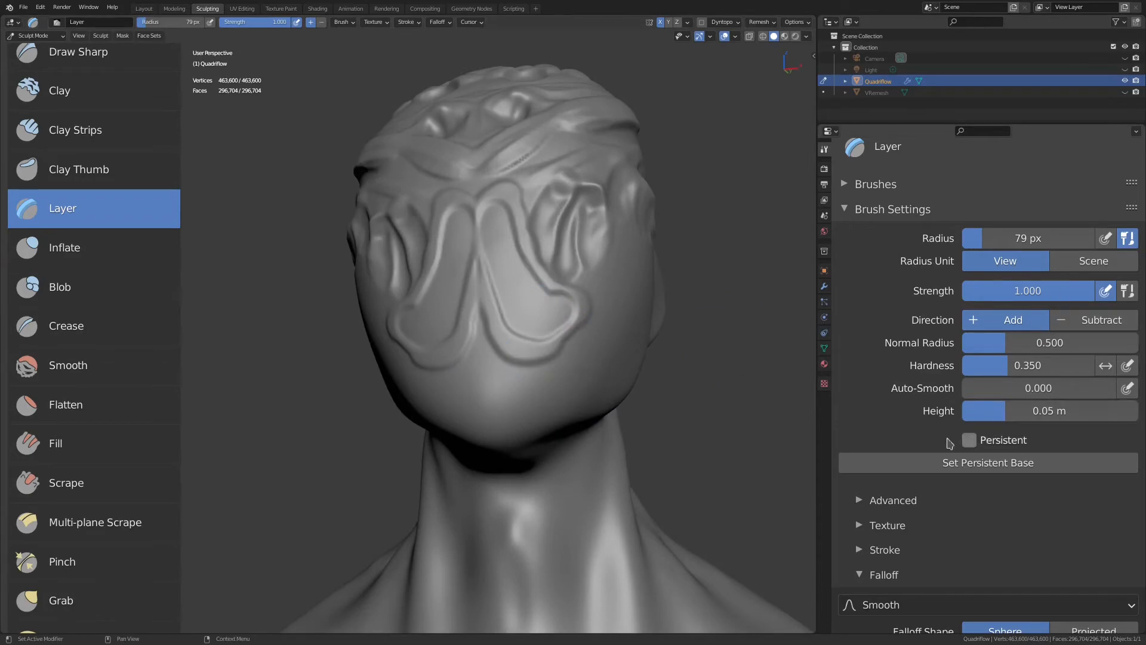
# Swell the V-shaped brow and the forms around its hollows with the Inflate brush at 158 px radius.
pyautogui.click(108, 245)
pyautogui.scroll(1, 716, 332)
pyautogui.moveTo(731, 332)
pyautogui.mouseDown(button='middle')
pyautogui.moveTo(672, 310)
pyautogui.moveTo(723, 351)
pyautogui.moveTo(760, 359)
pyautogui.mouseUp(button='middle')
pyautogui.scroll(1, 622, 351)
pyautogui.press('f')
pyautogui.click(624, 237)
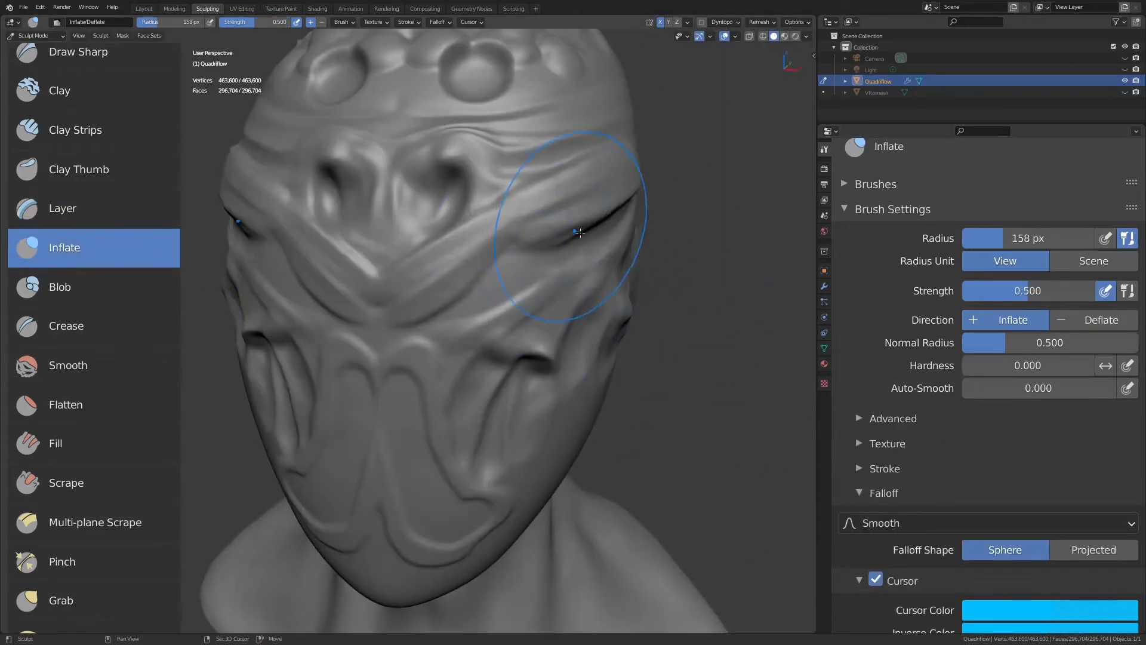
pyautogui.moveTo(580, 232)
pyautogui.mouseDown(button='middle')
pyautogui.moveTo(575, 276)
pyautogui.moveTo(557, 269)
pyautogui.moveTo(568, 288)
pyautogui.moveTo(612, 249)
pyautogui.moveTo(614, 285)
pyautogui.moveTo(574, 346)
pyautogui.mouseUp(button='middle')
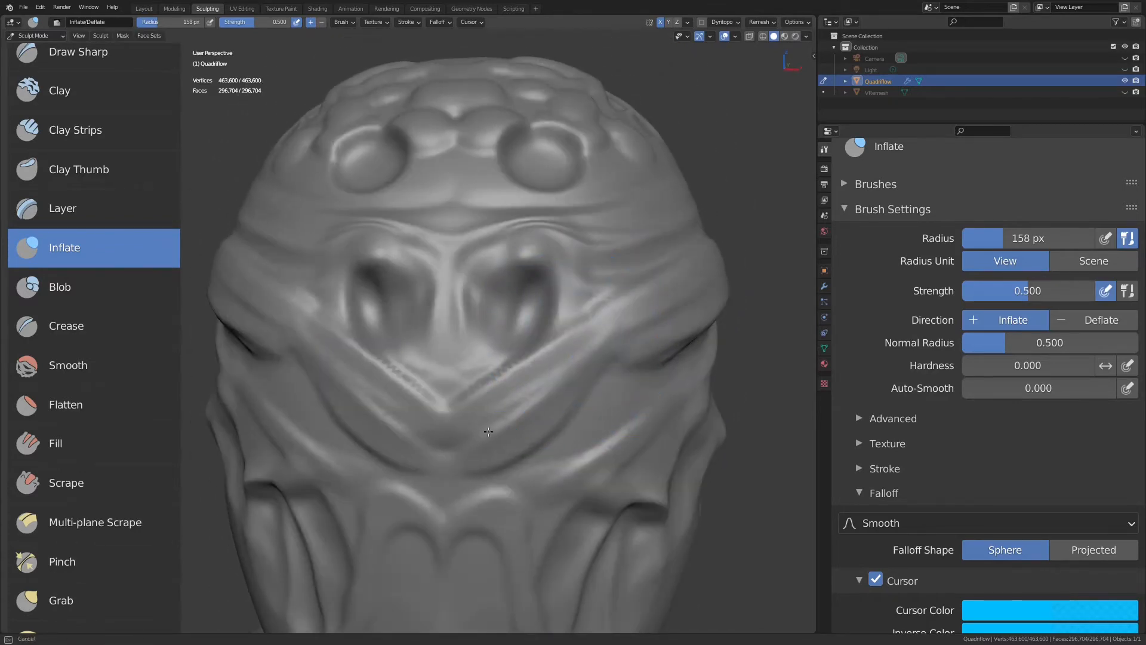
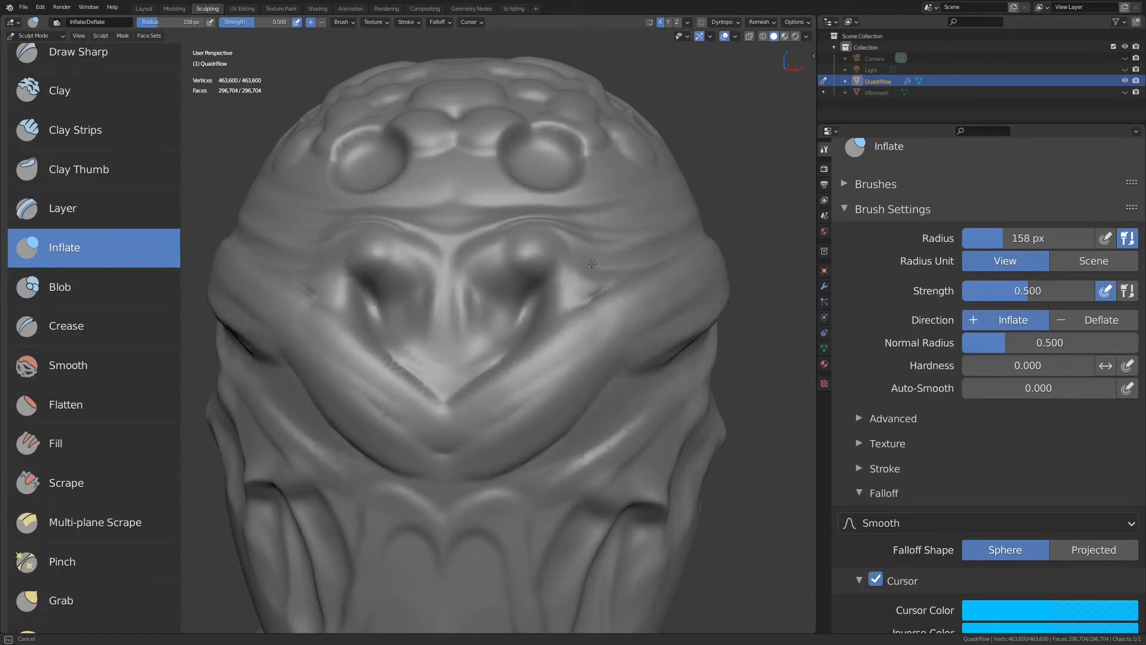
pyautogui.moveTo(554, 264)
pyautogui.mouseDown(button='middle')
pyautogui.moveTo(537, 235)
pyautogui.moveTo(546, 358)
pyautogui.moveTo(467, 316)
pyautogui.mouseUp(button='middle')
pyautogui.moveTo(550, 281)
pyautogui.mouseDown(button='middle')
pyautogui.moveTo(550, 218)
pyautogui.moveTo(482, 213)
pyautogui.mouseUp(button='middle')
pyautogui.moveTo(418, 328); pyautogui.dragTo(307, 269, button='middle')
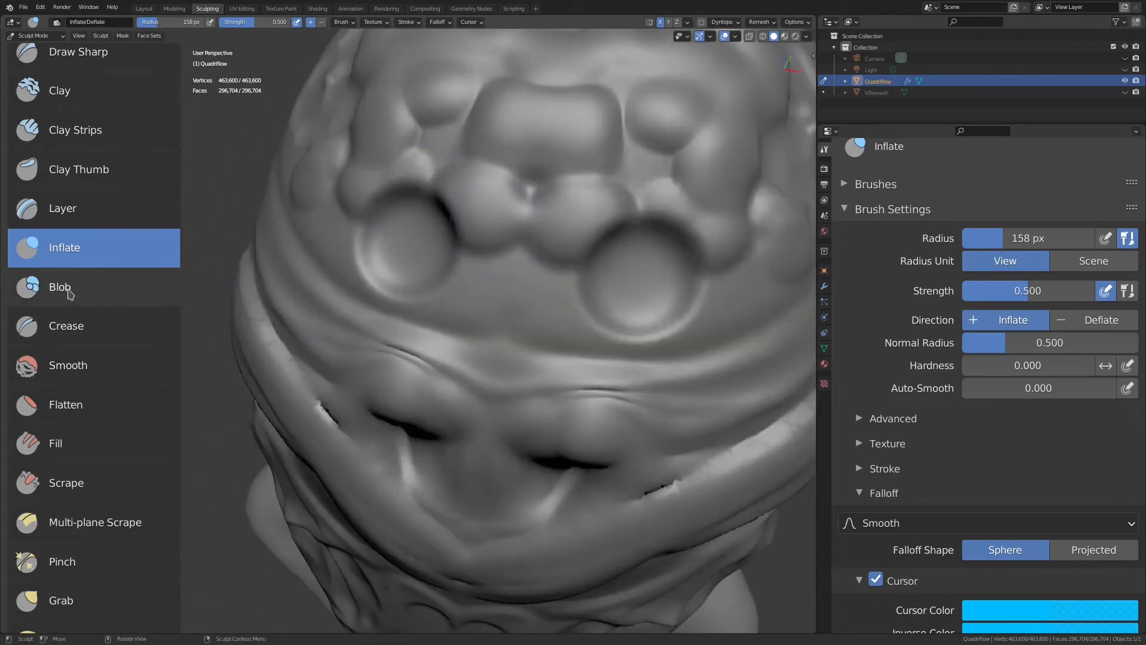
# Switch to the Blob brush and build up a bulge beside the lumps on the crown.
pyautogui.click(90, 286)
pyautogui.moveTo(626, 239)
pyautogui.mouseDown(button='middle')
pyautogui.moveTo(574, 352)
pyautogui.moveTo(525, 337)
pyautogui.mouseUp(button='middle')
pyautogui.moveTo(568, 341); pyautogui.dragTo(567, 310)
# Set the Blob radius to 106 px and raise a mirrored ball on the smooth side of the head.
pyautogui.press('f')
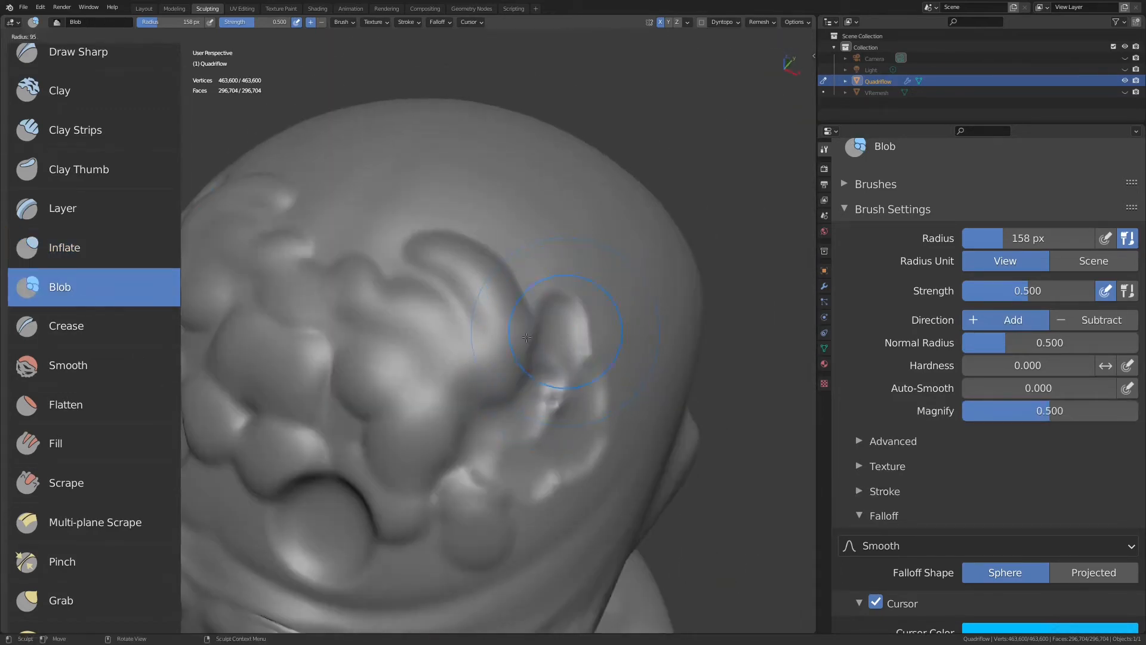
pyautogui.click(633, 328)
pyautogui.moveTo(638, 322)
pyautogui.mouseDown(button='middle')
pyautogui.moveTo(542, 309)
pyautogui.moveTo(474, 344)
pyautogui.mouseUp(button='middle')
pyautogui.moveTo(474, 345); pyautogui.dragTo(478, 340)
pyautogui.moveTo(479, 343); pyautogui.dragTo(499, 312, button='middle')
pyautogui.scroll(1, 500, 313)
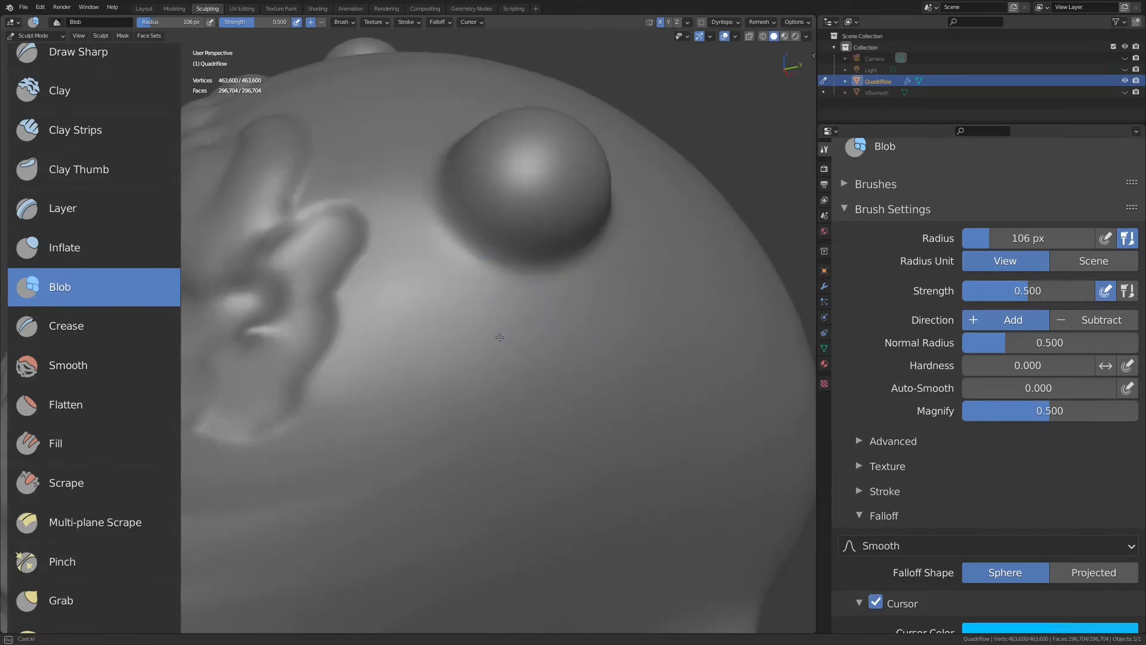
# Raise more mirrored balls below the first one on the side of the head using Blob.
pyautogui.moveTo(516, 332)
pyautogui.mouseDown()
pyautogui.moveTo(499, 367)
pyautogui.moveTo(502, 332)
pyautogui.mouseUp()
pyautogui.scroll(-6, 504, 326)
pyautogui.moveTo(471, 394); pyautogui.dragTo(483, 358, button='middle')
pyautogui.scroll(2, 537, 343)
pyautogui.moveTo(567, 328); pyautogui.dragTo(538, 360, button='middle')
pyautogui.scroll(1, 538, 360)
pyautogui.moveTo(496, 352); pyautogui.dragTo(484, 333)
pyautogui.moveTo(513, 355); pyautogui.dragTo(492, 334, button='middle')
# Set the Blob radius to 64 px and add a smaller mirrored ball below the largest one.
pyautogui.press('f')
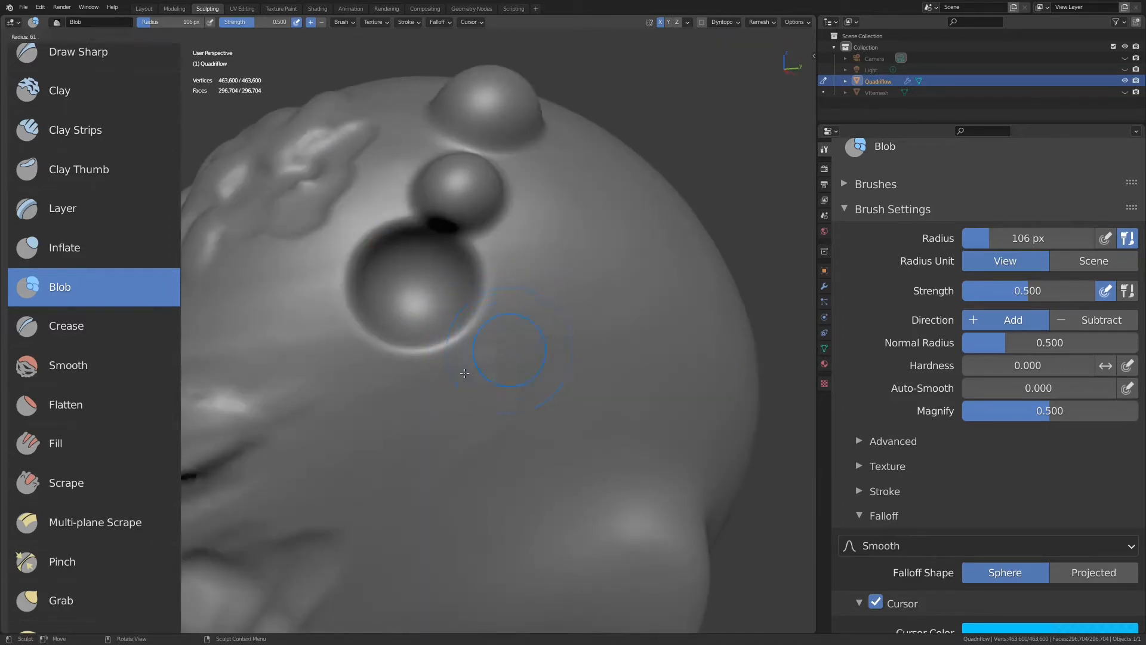
pyautogui.click(540, 350)
pyautogui.moveTo(485, 376); pyautogui.dragTo(481, 374)
pyautogui.scroll(-4, 485, 350)
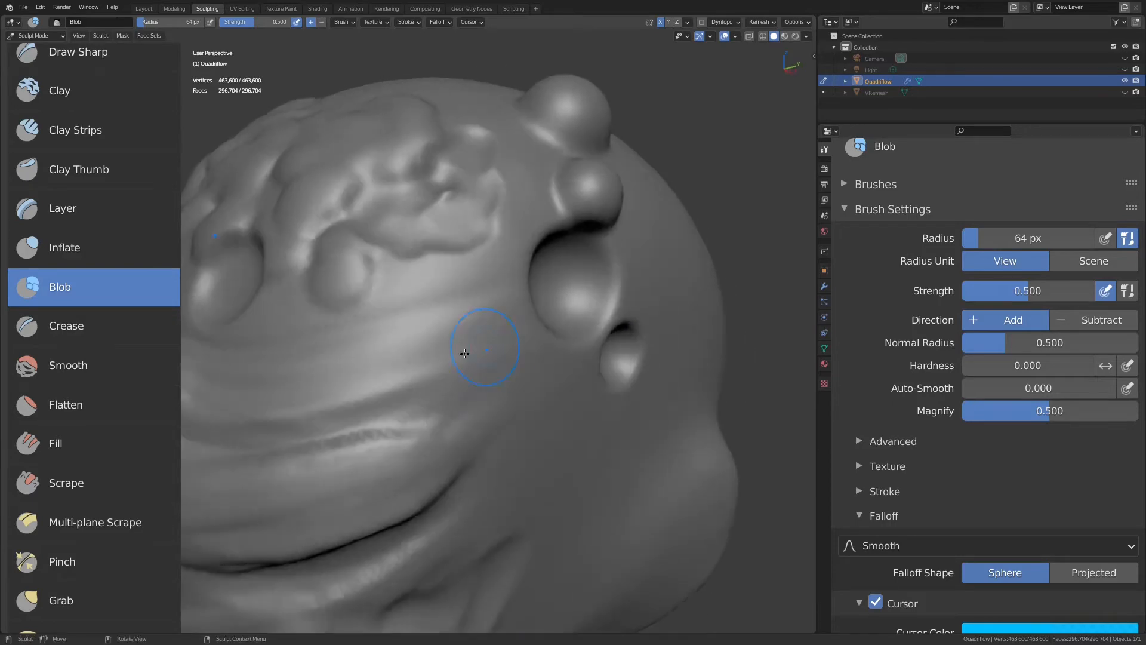
pyautogui.moveTo(486, 351)
pyautogui.mouseDown(button='middle')
pyautogui.moveTo(616, 323)
pyautogui.moveTo(621, 332)
pyautogui.moveTo(630, 281)
pyautogui.moveTo(651, 286)
pyautogui.mouseUp(button='middle')
# Switch to the Crease brush and enable pen pressure for its radius.
pyautogui.click(113, 329)
pyautogui.click(1104, 240)
pyautogui.moveTo(692, 325); pyautogui.dragTo(583, 310, button='middle')
pyautogui.scroll(3, 73, 125)
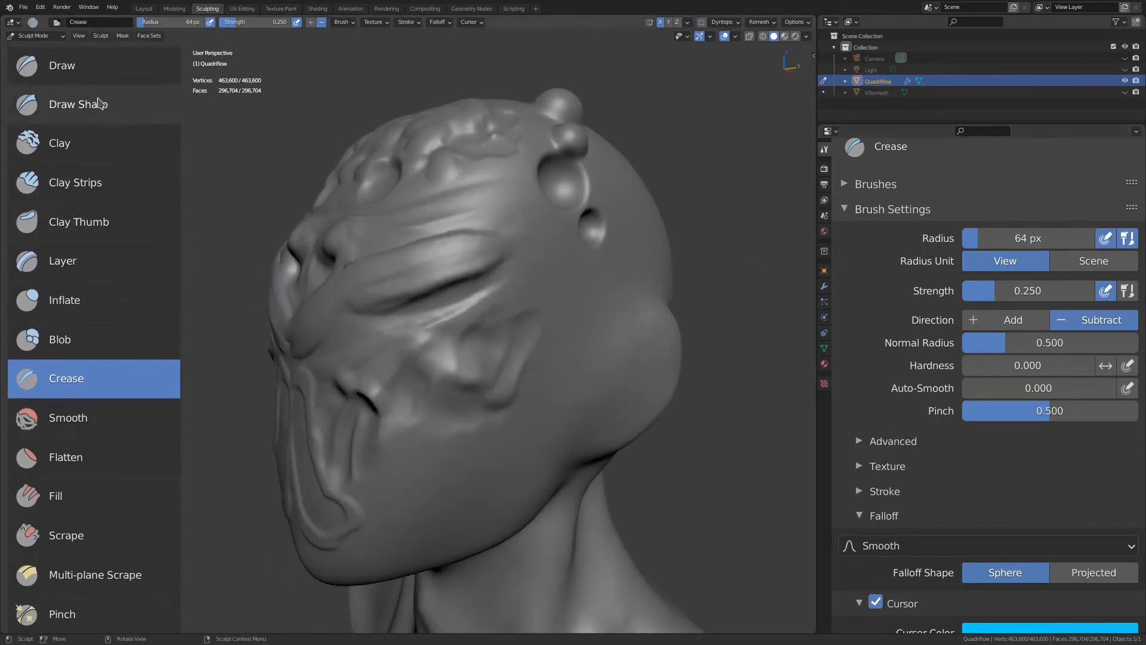
# Set the Crease strength to 1.000 and carve a mirrored groove below the smallest ball on the head's side.
pyautogui.scroll(5, 603, 287)
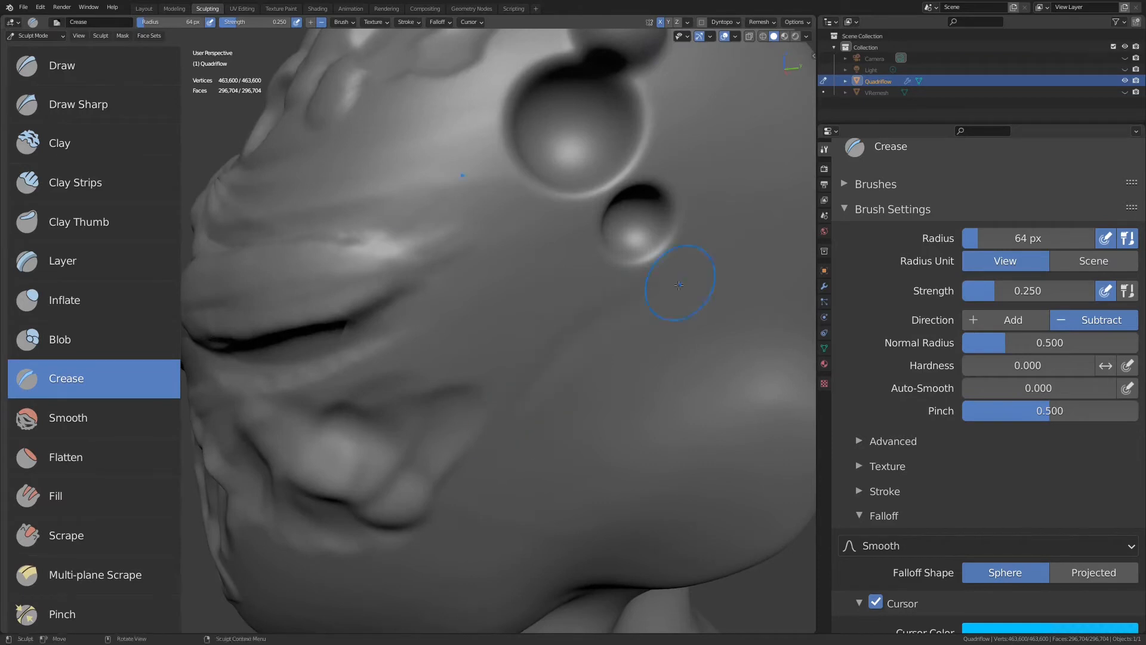
pyautogui.hotkey('shift', 'f')
pyautogui.click(665, 328)
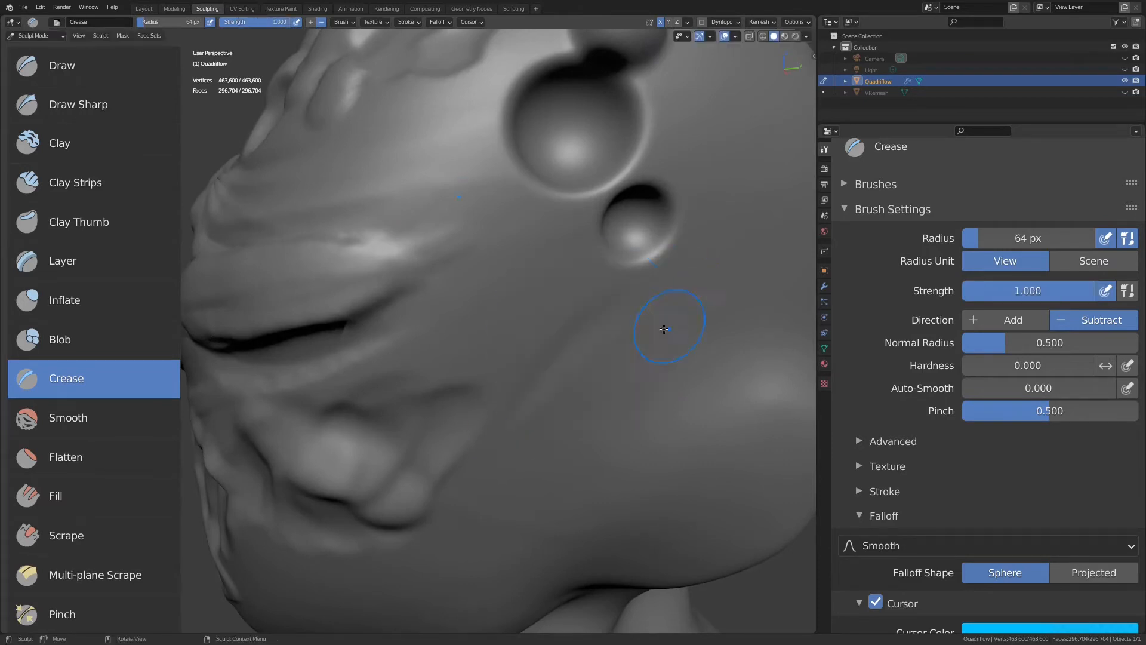
pyautogui.moveTo(530, 423); pyautogui.dragTo(590, 334)
pyautogui.moveTo(546, 388); pyautogui.dragTo(625, 289)
pyautogui.moveTo(626, 295)
pyautogui.mouseDown(button='middle')
pyautogui.moveTo(618, 258)
pyautogui.moveTo(574, 304)
pyautogui.mouseUp(button='middle')
# Lower the Crease strength to 0.849 and carve a curved mirrored groove from the ear area toward the cheek.
pyautogui.rightClick(574, 304)
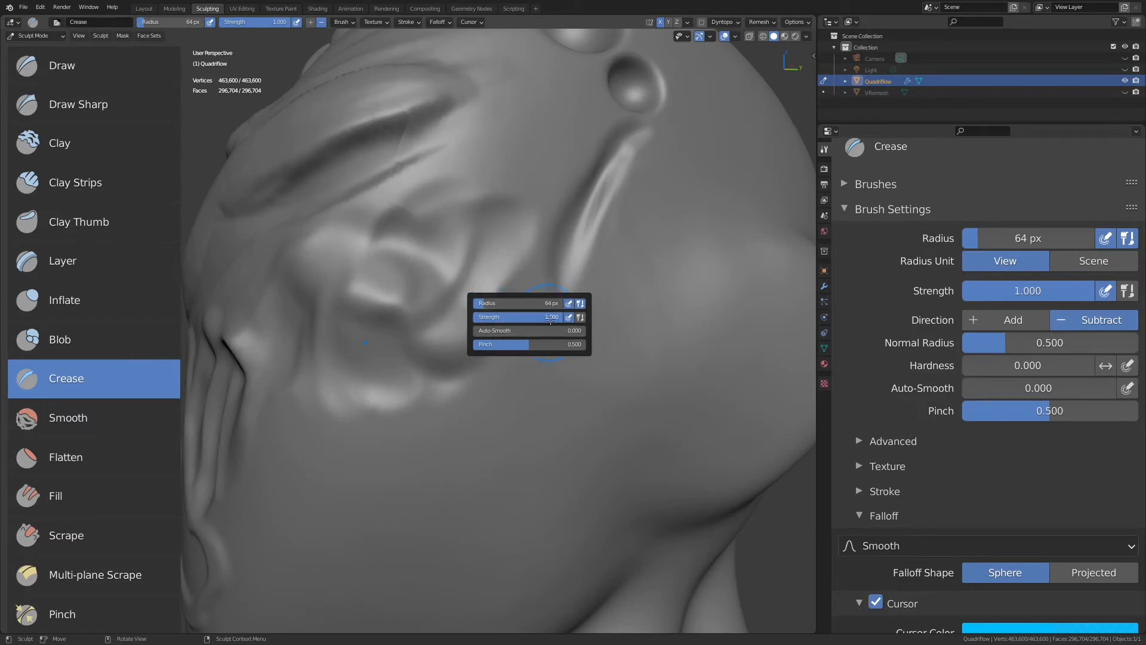
pyautogui.moveTo(539, 317); pyautogui.dragTo(540, 317)
pyautogui.moveTo(673, 248)
pyautogui.mouseDown()
pyautogui.moveTo(644, 293)
pyautogui.moveTo(486, 397)
pyautogui.mouseUp()
pyautogui.scroll(-2, 486, 396)
pyautogui.moveTo(486, 396); pyautogui.dragTo(504, 381, button='middle')
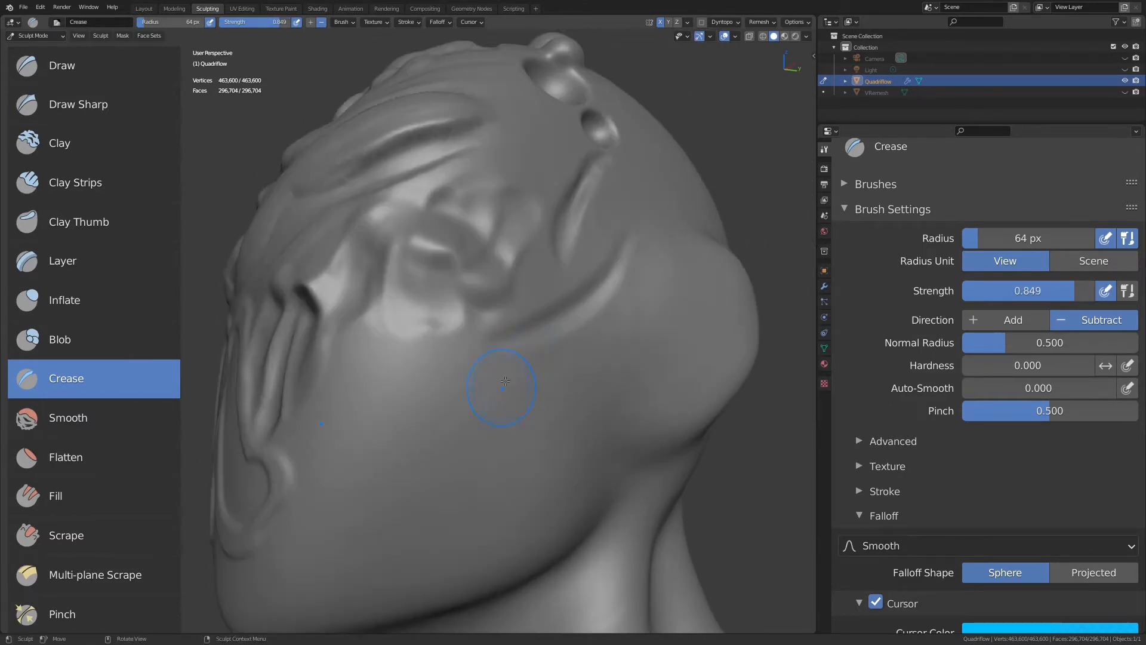
# Set the Crease radius to 45 px and carve narrower curved grooves along both cheeks.
pyautogui.press('f')
pyautogui.click(500, 382)
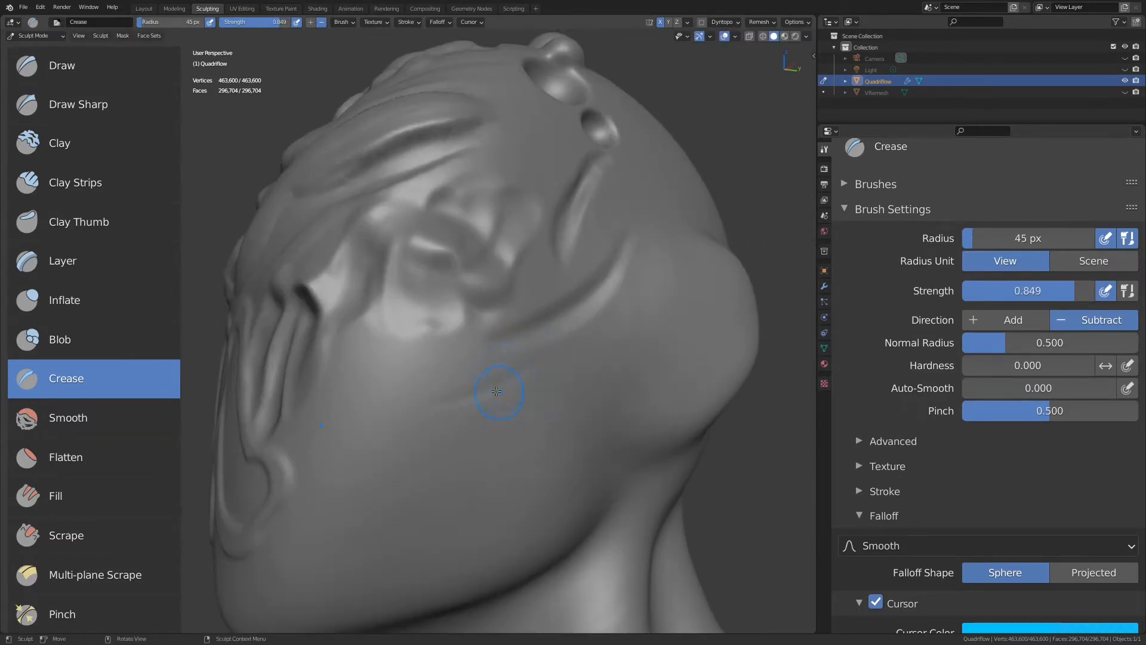
pyautogui.moveTo(500, 394)
pyautogui.mouseDown()
pyautogui.moveTo(603, 309)
pyautogui.moveTo(452, 422)
pyautogui.moveTo(364, 425)
pyautogui.mouseUp()
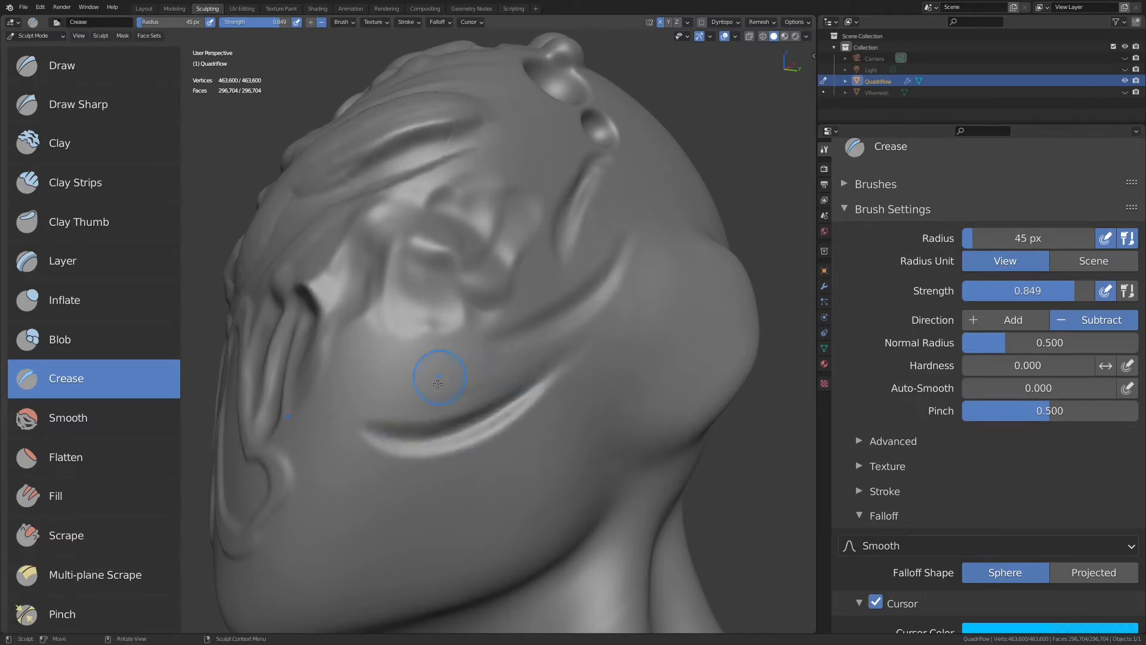
pyautogui.moveTo(438, 384)
pyautogui.mouseDown(button='middle')
pyautogui.moveTo(540, 373)
pyautogui.moveTo(494, 383)
pyautogui.mouseUp(button='middle')
pyautogui.moveTo(552, 386)
pyautogui.mouseDown()
pyautogui.moveTo(399, 412)
pyautogui.moveTo(522, 408)
pyautogui.moveTo(399, 413)
pyautogui.mouseUp()
pyautogui.moveTo(505, 380)
pyautogui.mouseDown(button='middle')
pyautogui.moveTo(505, 333)
pyautogui.moveTo(454, 317)
pyautogui.mouseUp(button='middle')
# Switch to the Smooth brush, set its strength to 0.514 and soften the sculpted folds on the side of the face.
pyautogui.click(85, 431)
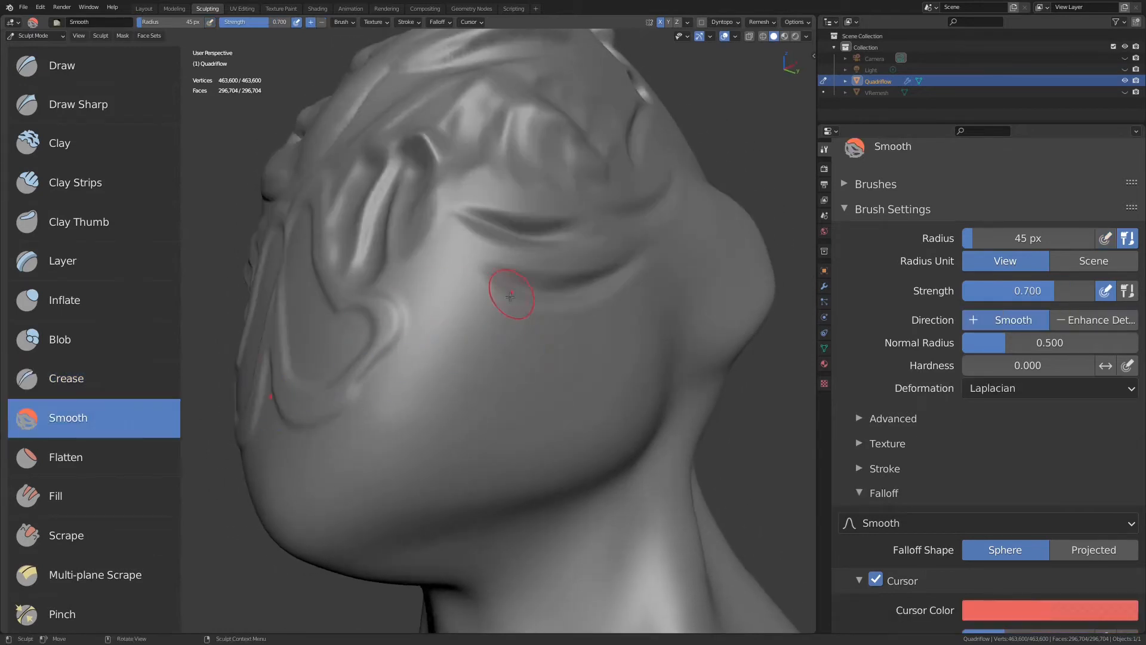
pyautogui.moveTo(589, 282)
pyautogui.mouseDown(button='middle')
pyautogui.moveTo(568, 312)
pyautogui.moveTo(526, 330)
pyautogui.mouseUp(button='middle')
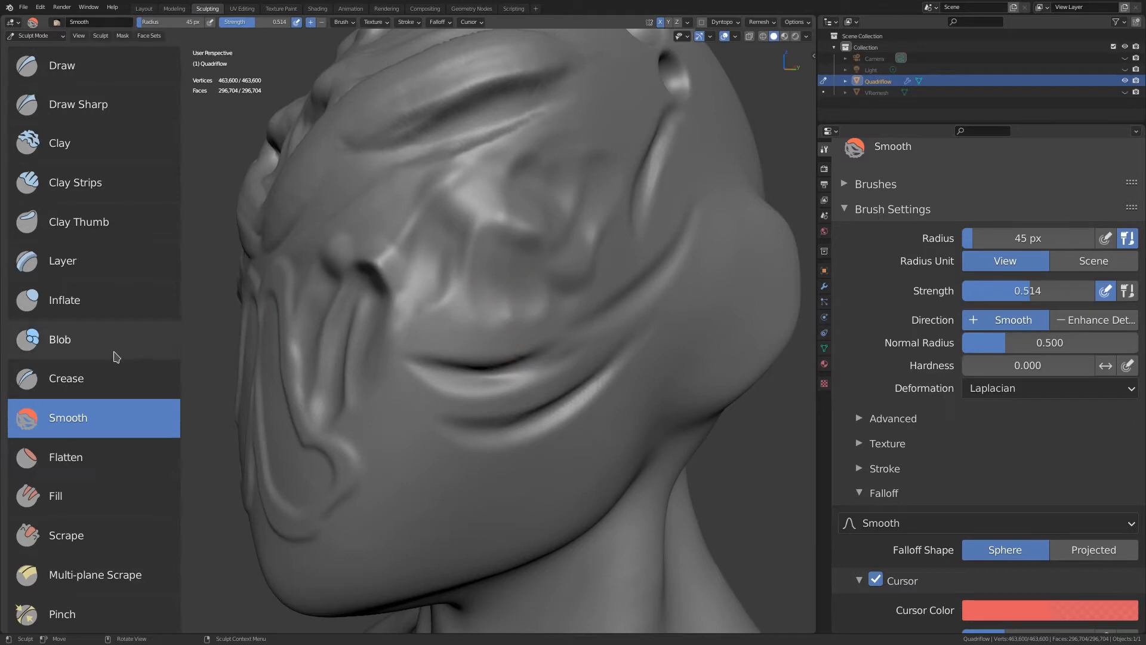
# Build up a Blob ridge above the cheek grooves and carve along it with the Crease brush.
pyautogui.click(60, 339)
pyautogui.moveTo(427, 316); pyautogui.dragTo(645, 283)
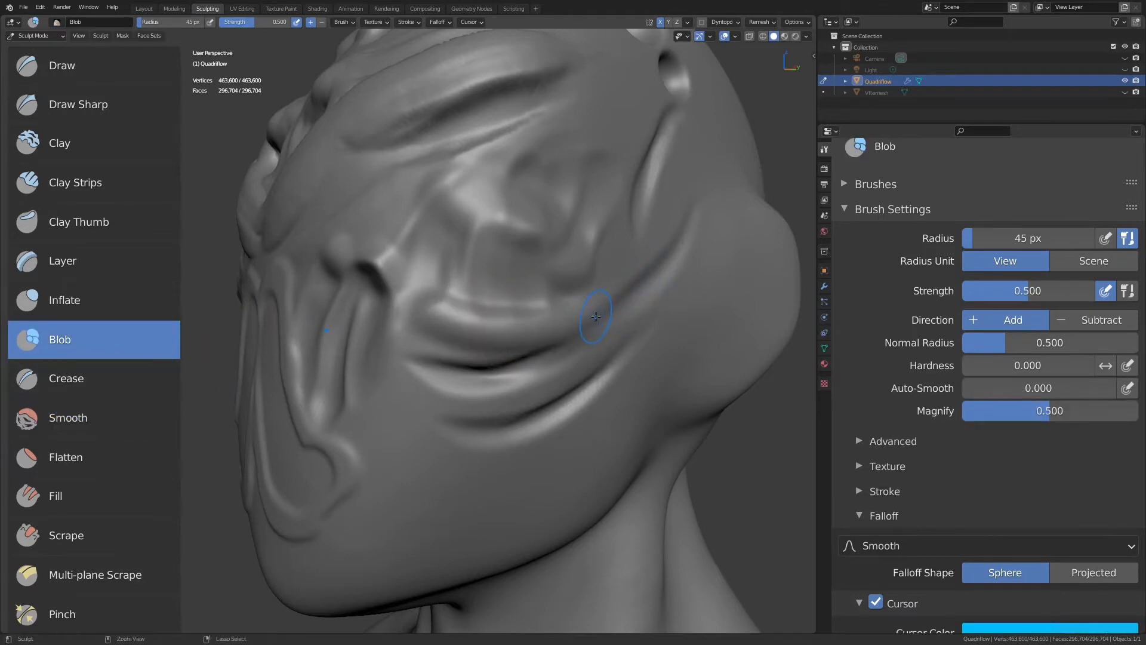
pyautogui.moveTo(529, 328); pyautogui.dragTo(560, 309)
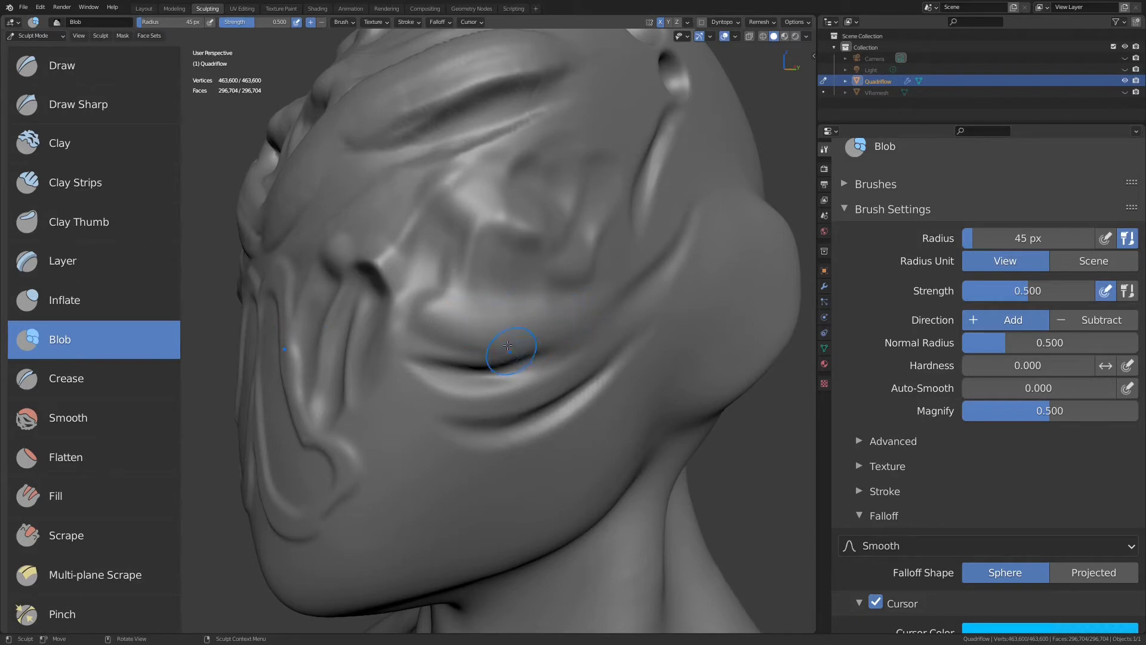
pyautogui.click(66, 378)
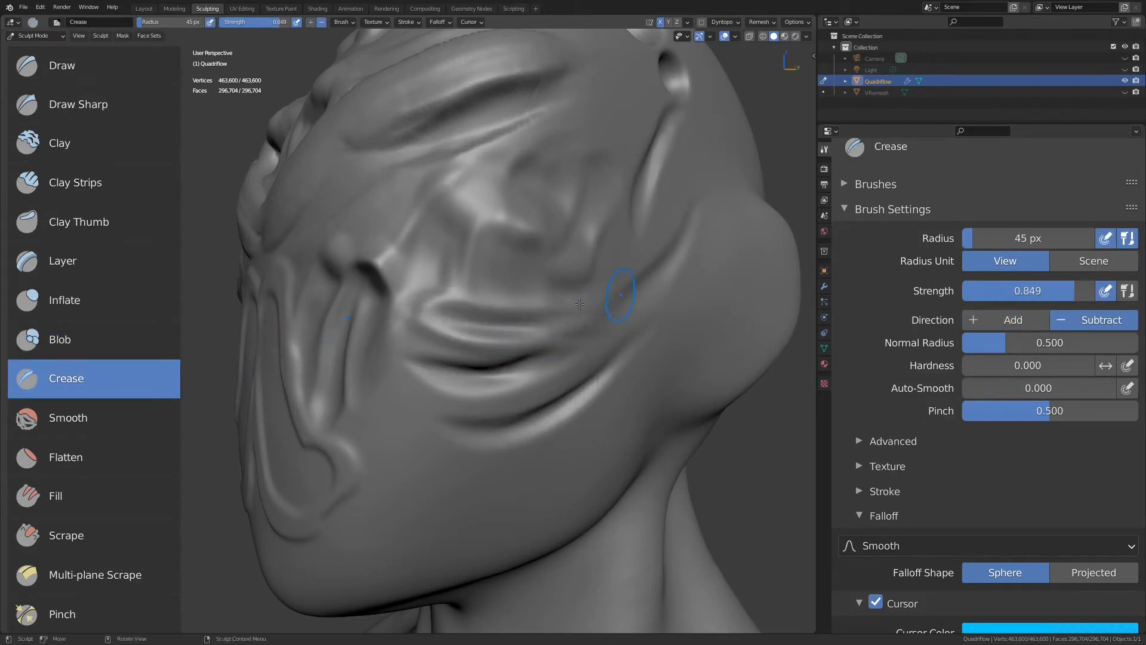
# Switch back to the Smooth brush and set its strength to 0.446.
pyautogui.click(61, 414)
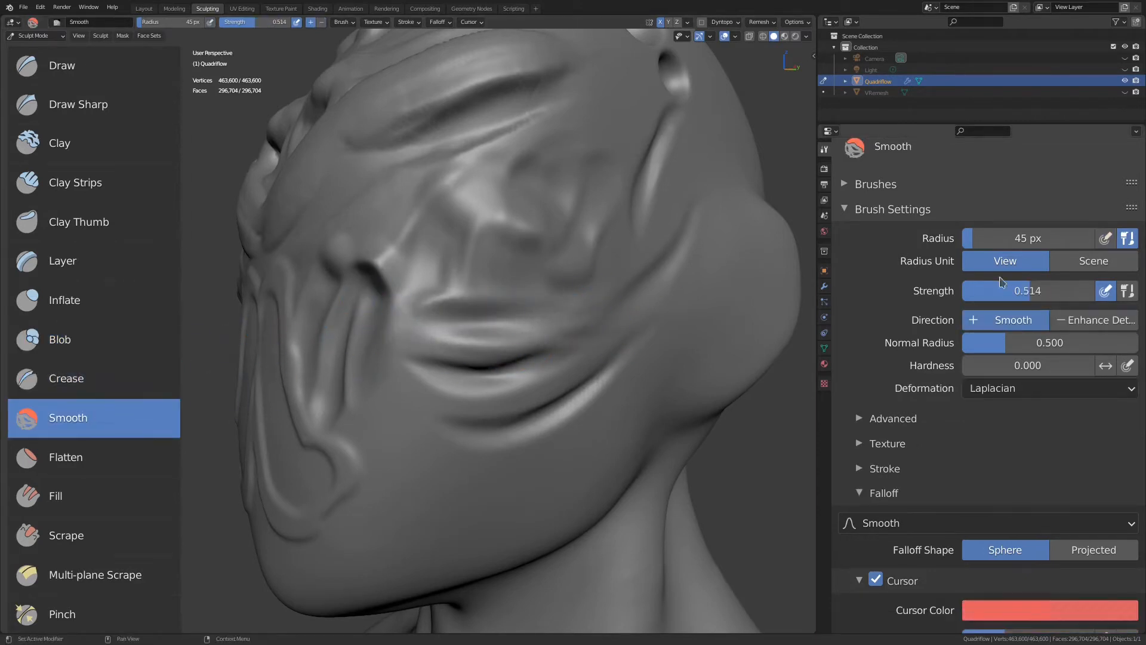
pyautogui.moveTo(1015, 295); pyautogui.dragTo(1046, 296)
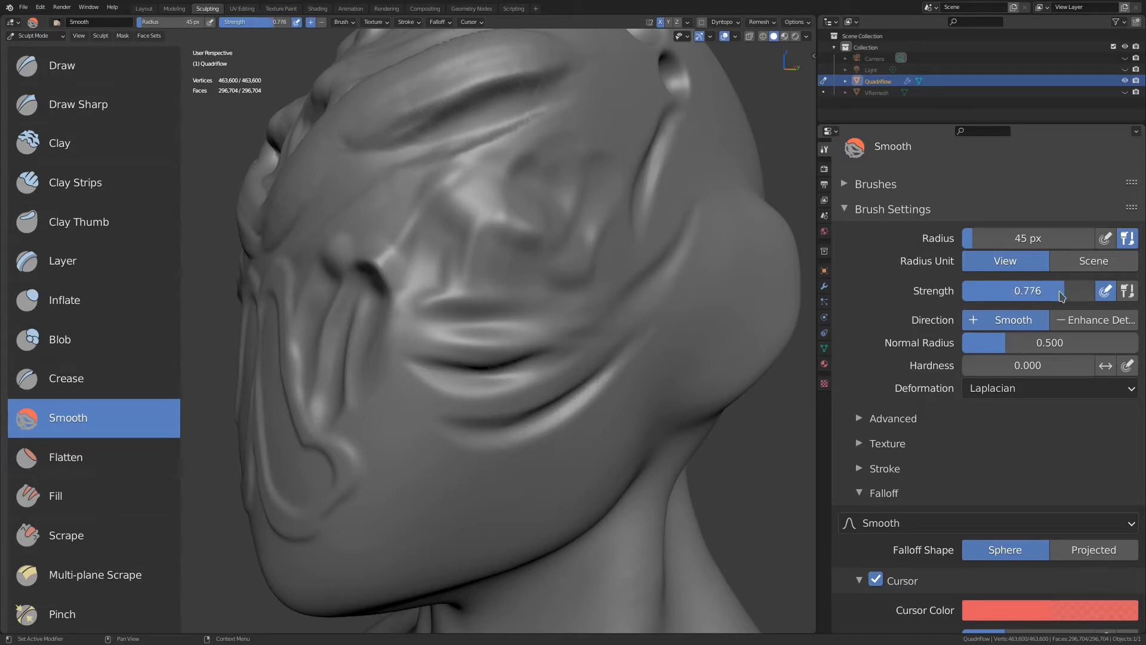
pyautogui.moveTo(1020, 298); pyautogui.dragTo(1016, 298)
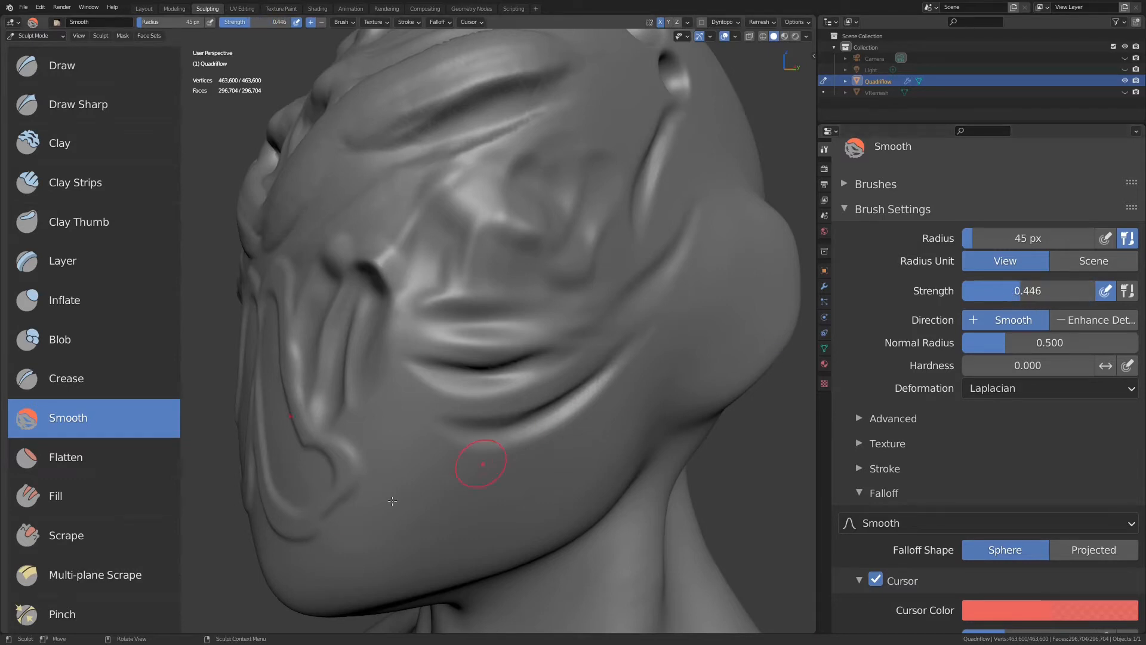
# Switch to the Flatten brush, try a stroke across the cheek grooves and undo it.
pyautogui.scroll(-3, 72, 361)
pyautogui.click(72, 361)
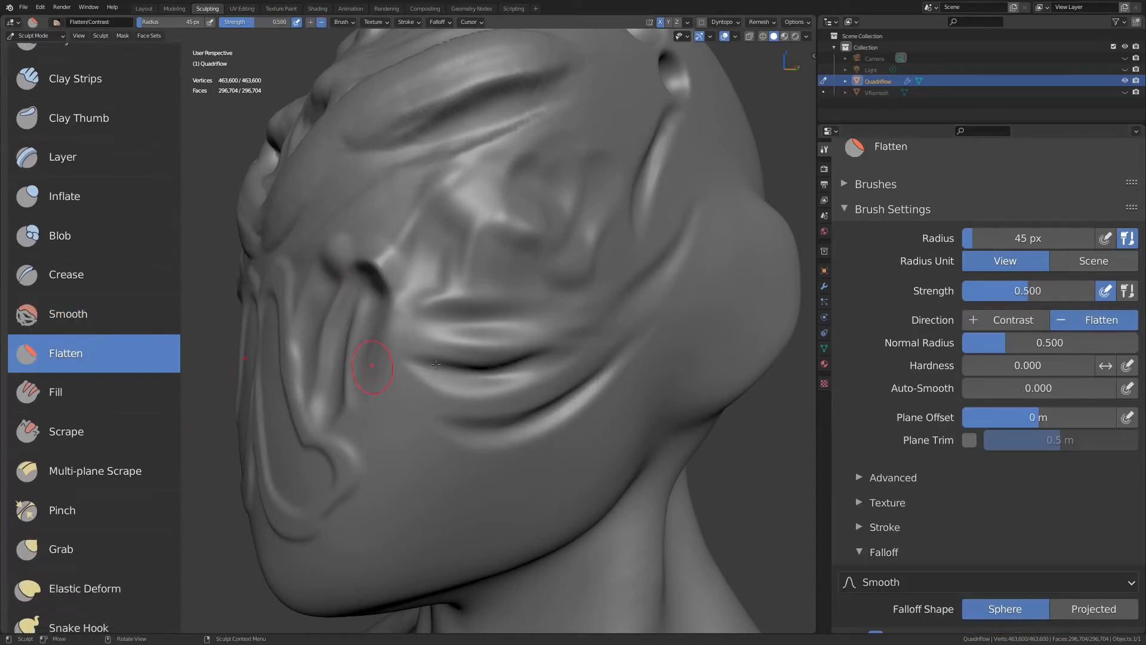
pyautogui.moveTo(386, 373)
pyautogui.mouseDown()
pyautogui.moveTo(576, 333)
pyautogui.moveTo(550, 358)
pyautogui.moveTo(590, 341)
pyautogui.mouseUp()
pyautogui.hotkey('ctrl', 'z')
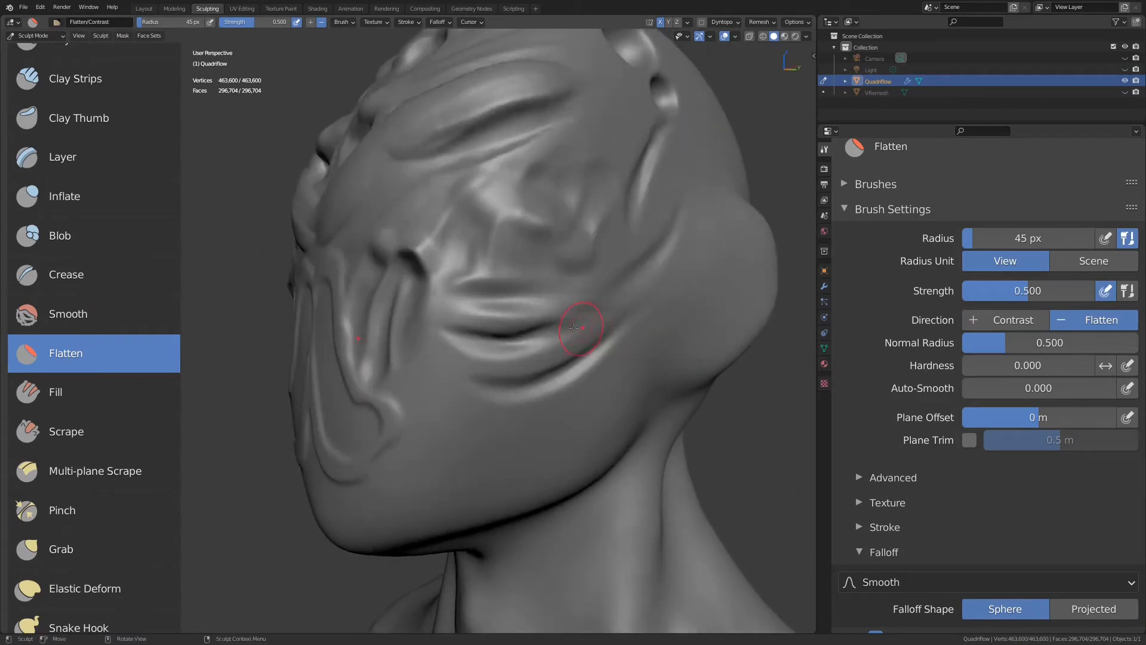
# Set the Flatten radius to 133 px and flatten the vertical mirrored folds on the front of the cheeks.
pyautogui.moveTo(562, 331)
pyautogui.mouseDown(button='middle')
pyautogui.moveTo(619, 324)
pyautogui.moveTo(634, 281)
pyautogui.moveTo(571, 320)
pyautogui.mouseUp(button='middle')
pyautogui.press('f')
pyautogui.click(656, 338)
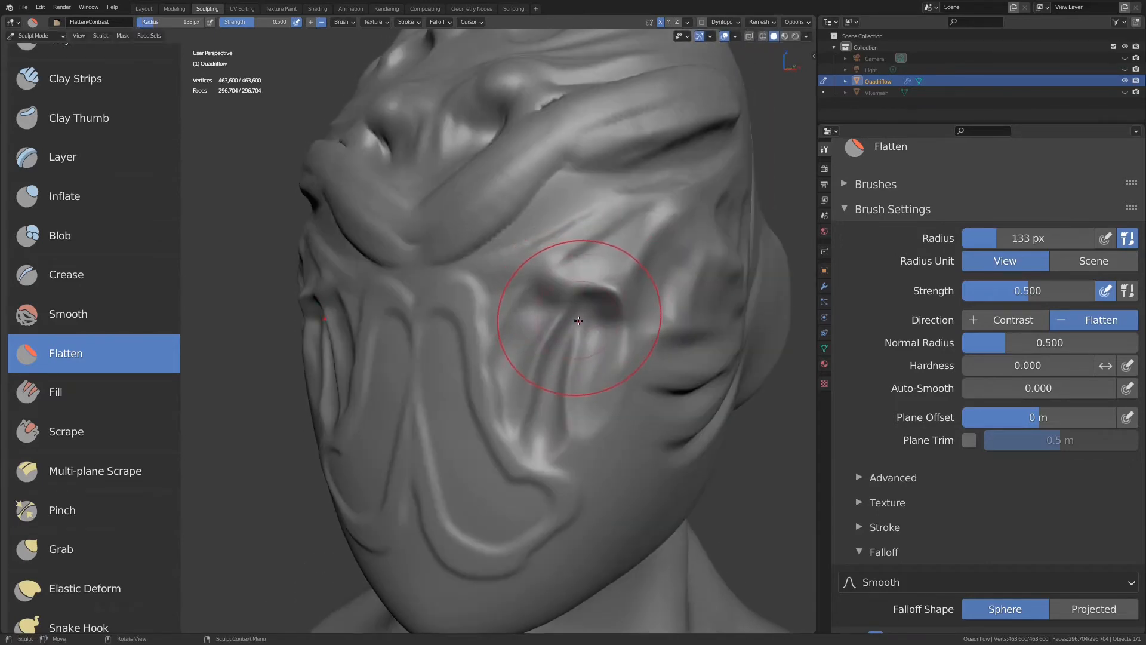
pyautogui.moveTo(582, 299); pyautogui.dragTo(584, 293, button='middle')
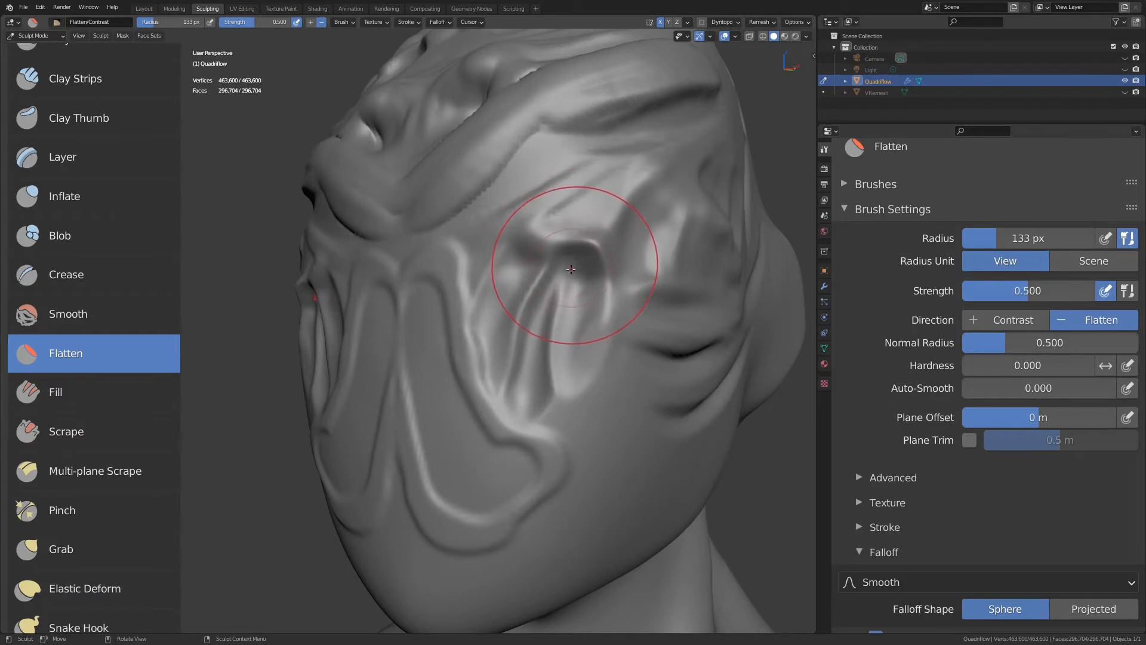
pyautogui.moveTo(571, 270)
pyautogui.mouseDown()
pyautogui.moveTo(588, 241)
pyautogui.moveTo(555, 281)
pyautogui.moveTo(573, 250)
pyautogui.moveTo(588, 311)
pyautogui.mouseUp()
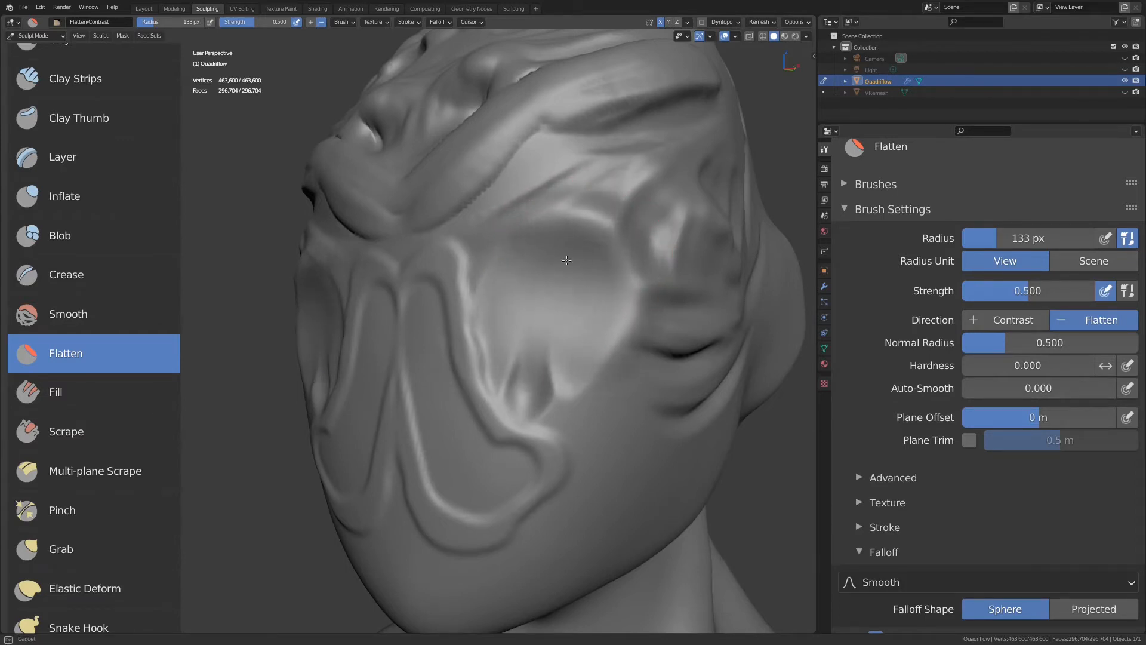
# Flatten the curved grooves along the sides of both cheeks.
pyautogui.moveTo(562, 300)
pyautogui.mouseDown(button='middle')
pyautogui.moveTo(586, 286)
pyautogui.moveTo(549, 307)
pyautogui.moveTo(549, 349)
pyautogui.moveTo(548, 329)
pyautogui.mouseUp(button='middle')
pyautogui.moveTo(472, 358); pyautogui.dragTo(441, 351)
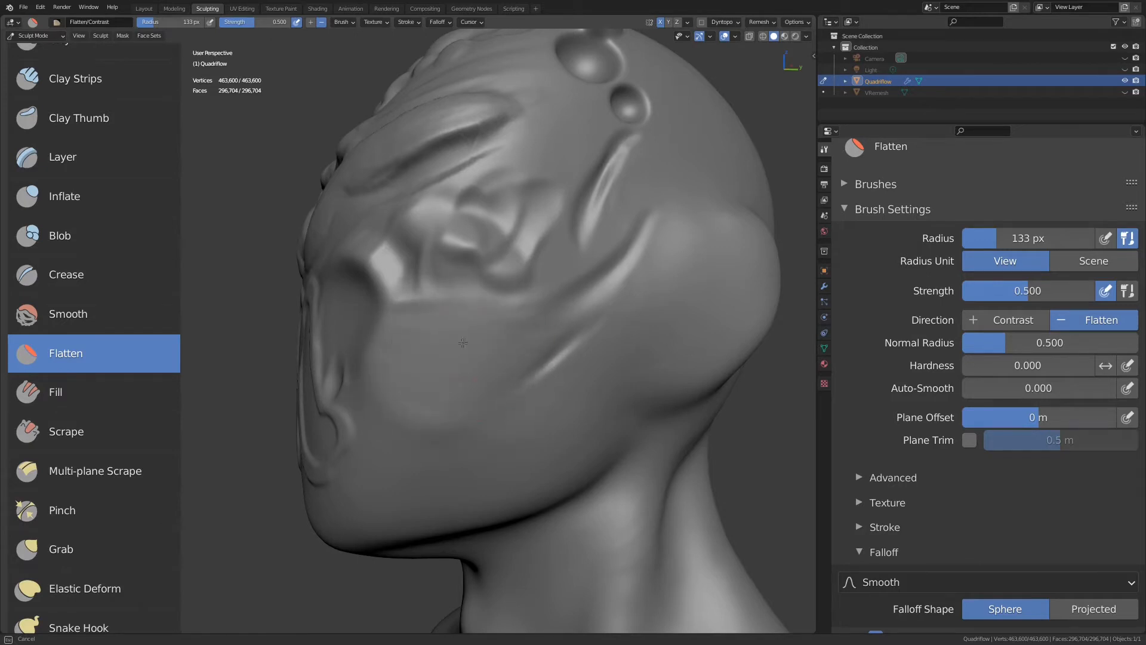
pyautogui.moveTo(463, 342); pyautogui.dragTo(482, 329, button='middle')
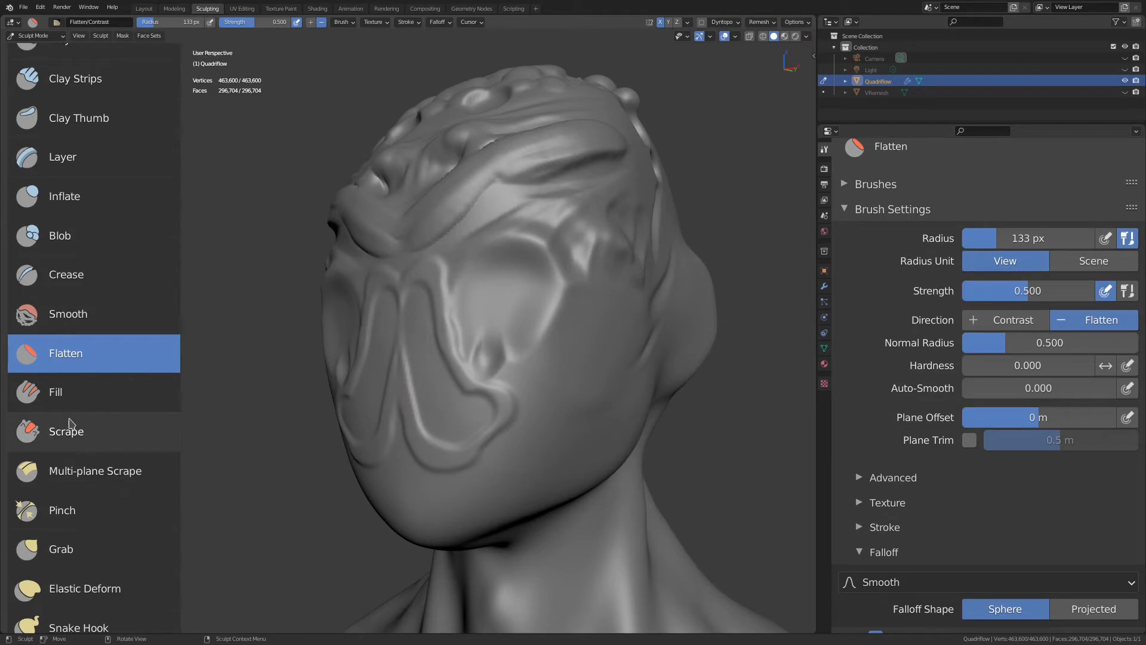
# Flatten the lumps and folds beside the eye-like bumps with the Flatten brush.
pyautogui.click(83, 401)
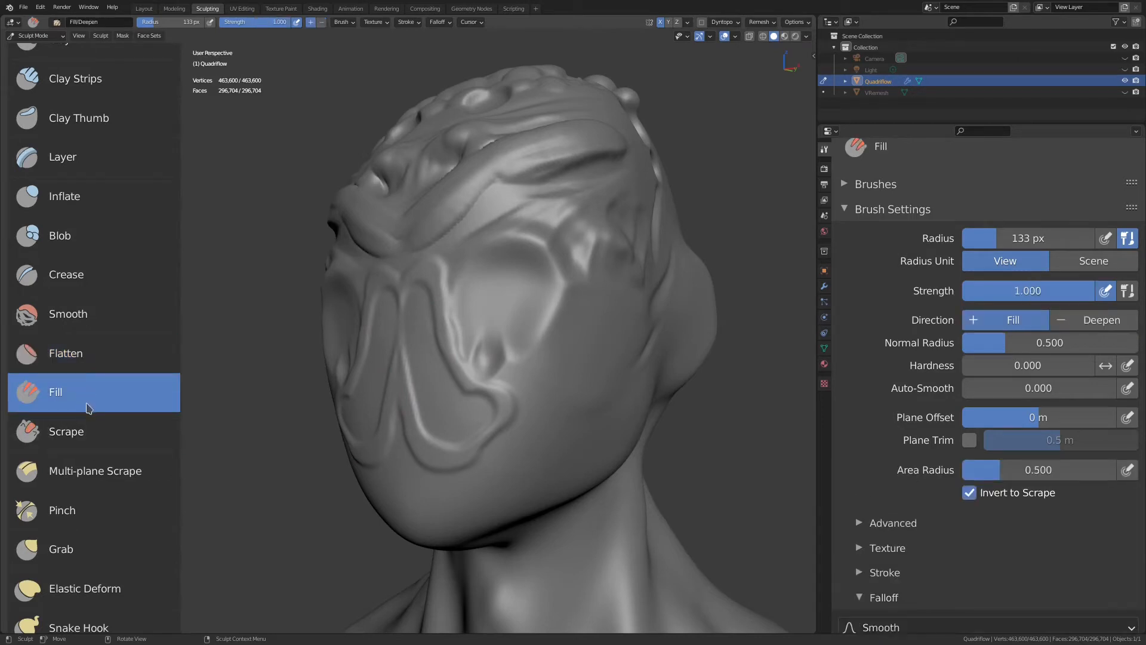
pyautogui.click(93, 371)
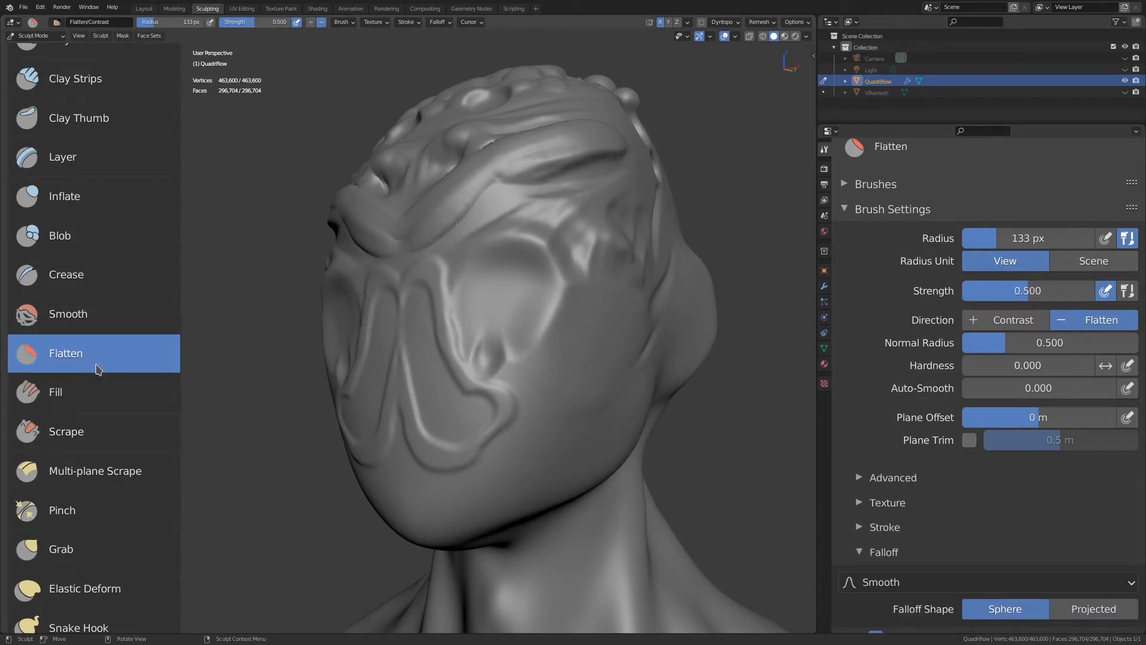
pyautogui.moveTo(528, 334)
pyautogui.mouseDown(button='middle')
pyautogui.moveTo(571, 325)
pyautogui.moveTo(556, 363)
pyautogui.moveTo(593, 307)
pyautogui.moveTo(538, 256)
pyautogui.moveTo(793, 314)
pyautogui.mouseUp(button='middle')
pyautogui.moveTo(466, 304)
pyautogui.mouseDown(button='middle')
pyautogui.moveTo(568, 302)
pyautogui.moveTo(555, 365)
pyautogui.moveTo(599, 336)
pyautogui.moveTo(568, 358)
pyautogui.moveTo(593, 256)
pyautogui.moveTo(609, 277)
pyautogui.moveTo(555, 358)
pyautogui.moveTo(564, 406)
pyautogui.mouseUp(button='middle')
pyautogui.moveTo(572, 372); pyautogui.dragTo(574, 360)
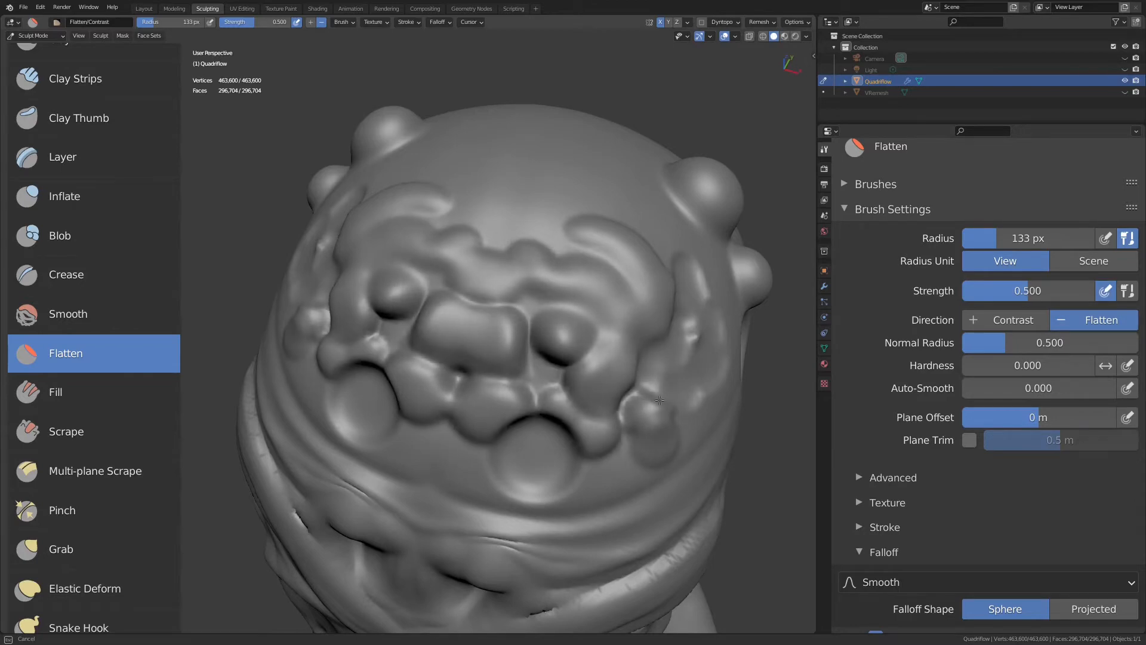
pyautogui.moveTo(609, 381)
pyautogui.mouseDown(button='middle')
pyautogui.moveTo(572, 322)
pyautogui.moveTo(606, 299)
pyautogui.moveTo(612, 267)
pyautogui.moveTo(602, 322)
pyautogui.moveTo(619, 299)
pyautogui.moveTo(557, 292)
pyautogui.mouseUp(button='middle')
# Switch to the Fill brush and fill the forehead hollows and the two round pits beneath the central lumps.
pyautogui.click(82, 392)
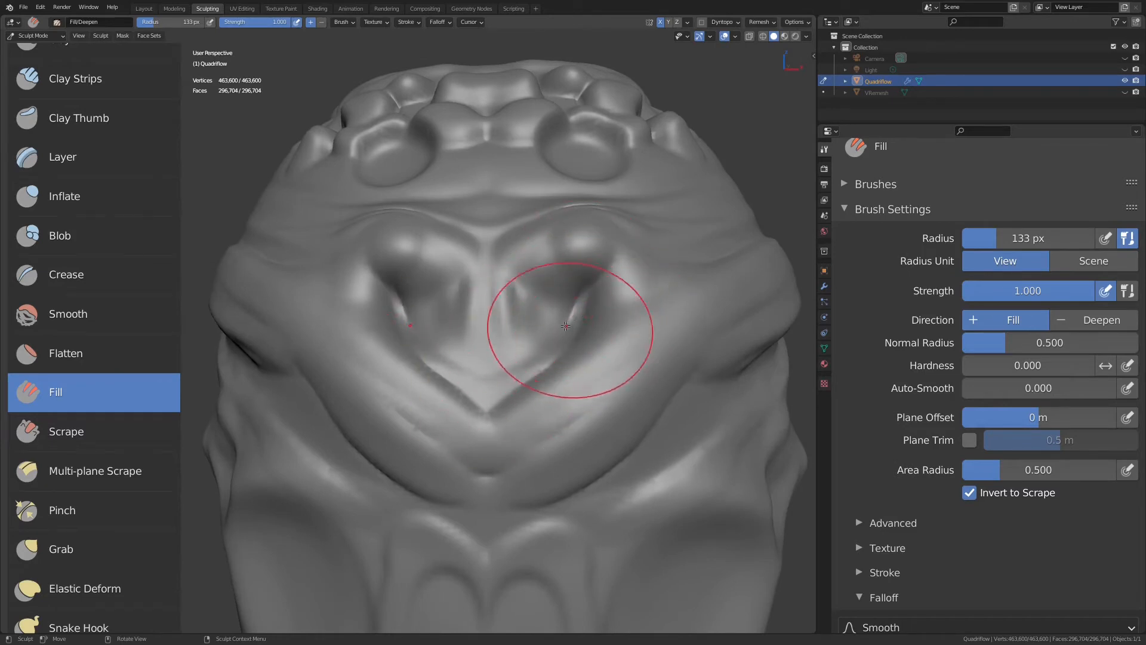
pyautogui.moveTo(567, 314)
pyautogui.mouseDown()
pyautogui.moveTo(567, 268)
pyautogui.moveTo(609, 346)
pyautogui.mouseUp()
pyautogui.moveTo(609, 347); pyautogui.dragTo(595, 383, button='middle')
pyautogui.moveTo(609, 250); pyautogui.dragTo(579, 321, button='middle')
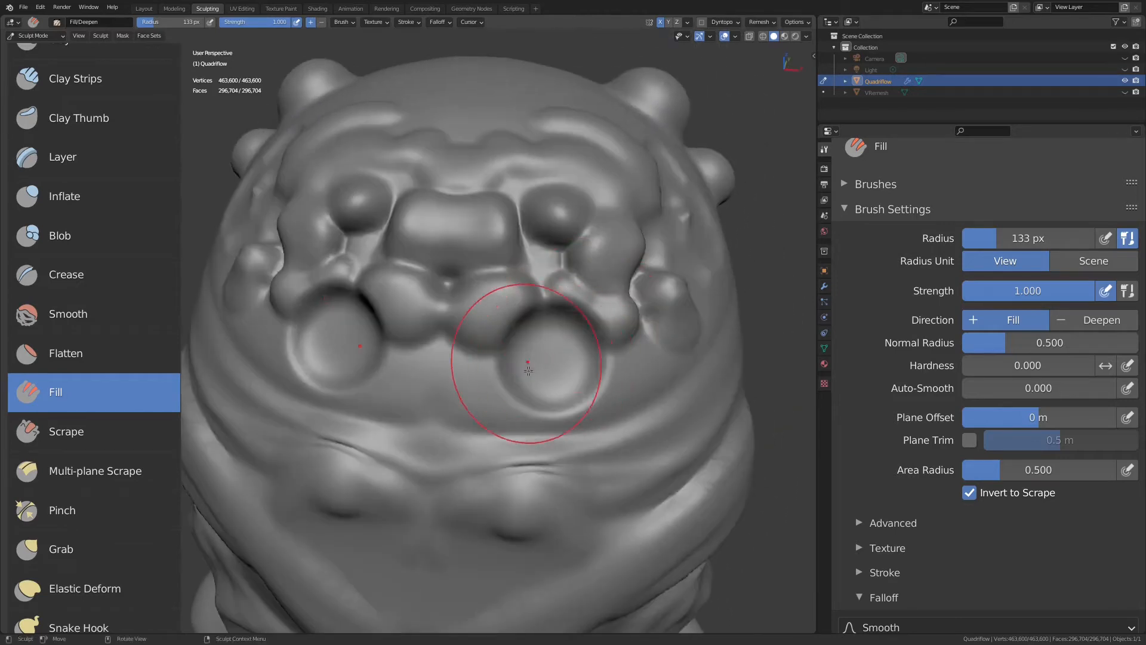
pyautogui.moveTo(559, 361)
pyautogui.mouseDown()
pyautogui.moveTo(551, 377)
pyautogui.moveTo(552, 361)
pyautogui.moveTo(564, 355)
pyautogui.moveTo(565, 367)
pyautogui.mouseUp()
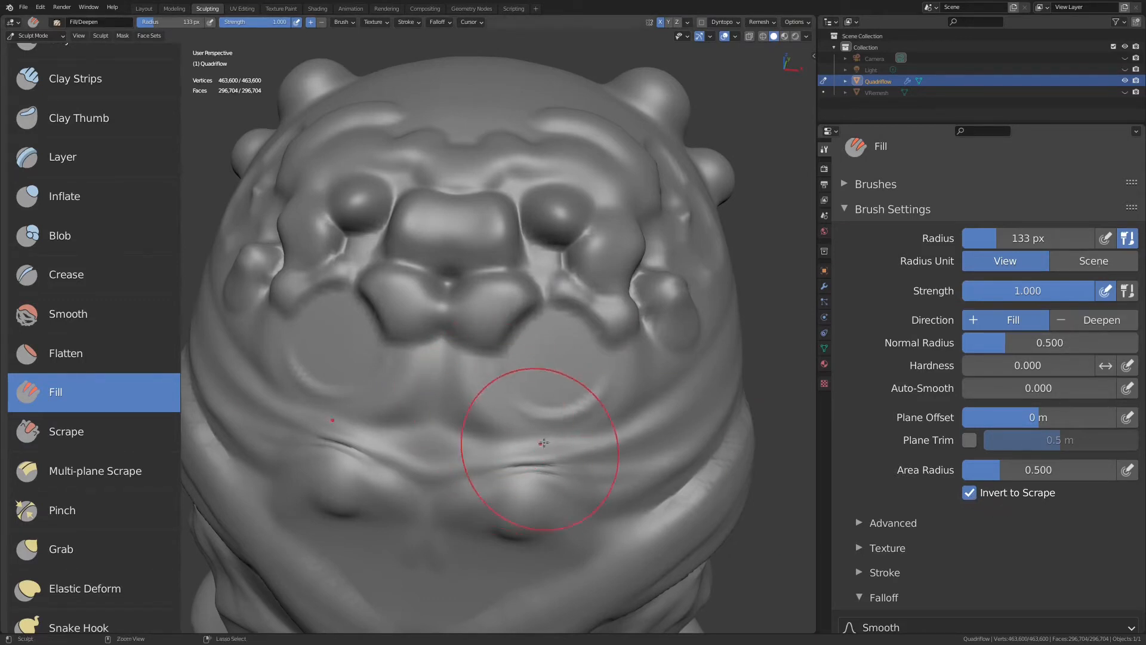
# Stroke the bulges below the filled pits with the inverted Fill brush, then turn off Invert to Scrape and deepen the gaps around the central lumps.
pyautogui.moveTo(524, 464)
pyautogui.mouseDown()
pyautogui.moveTo(537, 439)
pyautogui.moveTo(550, 473)
pyautogui.mouseUp()
pyautogui.click(968, 493)
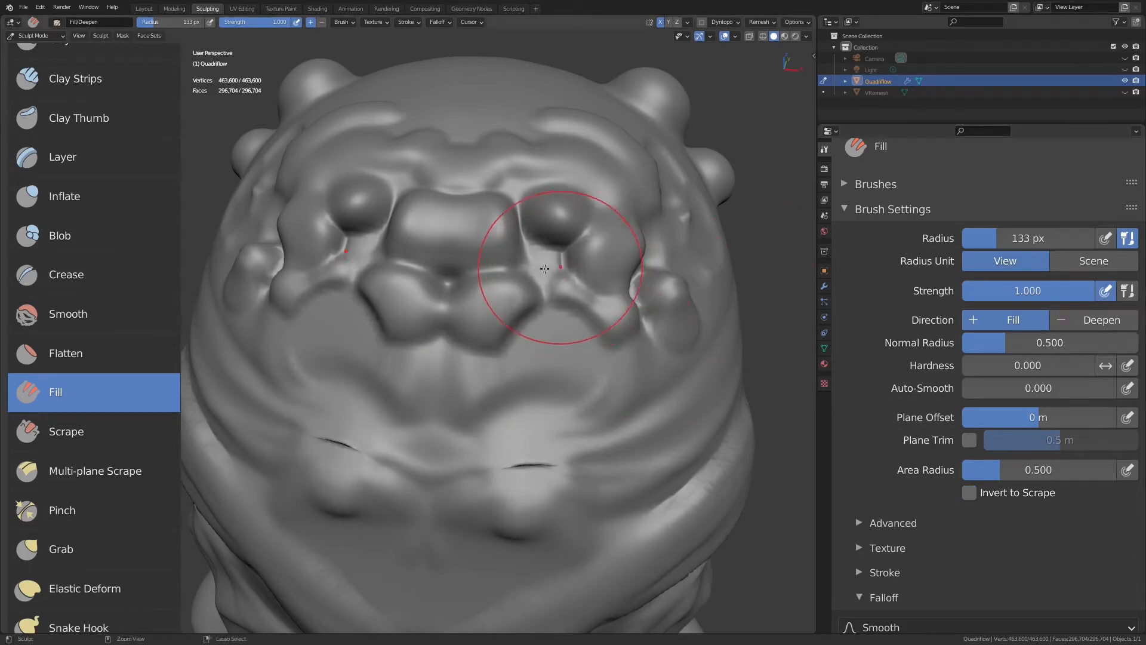
pyautogui.moveTo(550, 261)
pyautogui.mouseDown()
pyautogui.moveTo(476, 320)
pyautogui.moveTo(537, 325)
pyautogui.moveTo(504, 412)
pyautogui.moveTo(488, 369)
pyautogui.moveTo(513, 412)
pyautogui.moveTo(465, 436)
pyautogui.moveTo(538, 495)
pyautogui.moveTo(564, 418)
pyautogui.moveTo(507, 435)
pyautogui.moveTo(520, 421)
pyautogui.mouseUp()
pyautogui.moveTo(611, 346); pyautogui.dragTo(531, 336, button='middle')
# Work the Fill brush over the lumps and grooves at the side of the forehead and turn Invert to Scrape back on.
pyautogui.moveTo(491, 375); pyautogui.dragTo(479, 379)
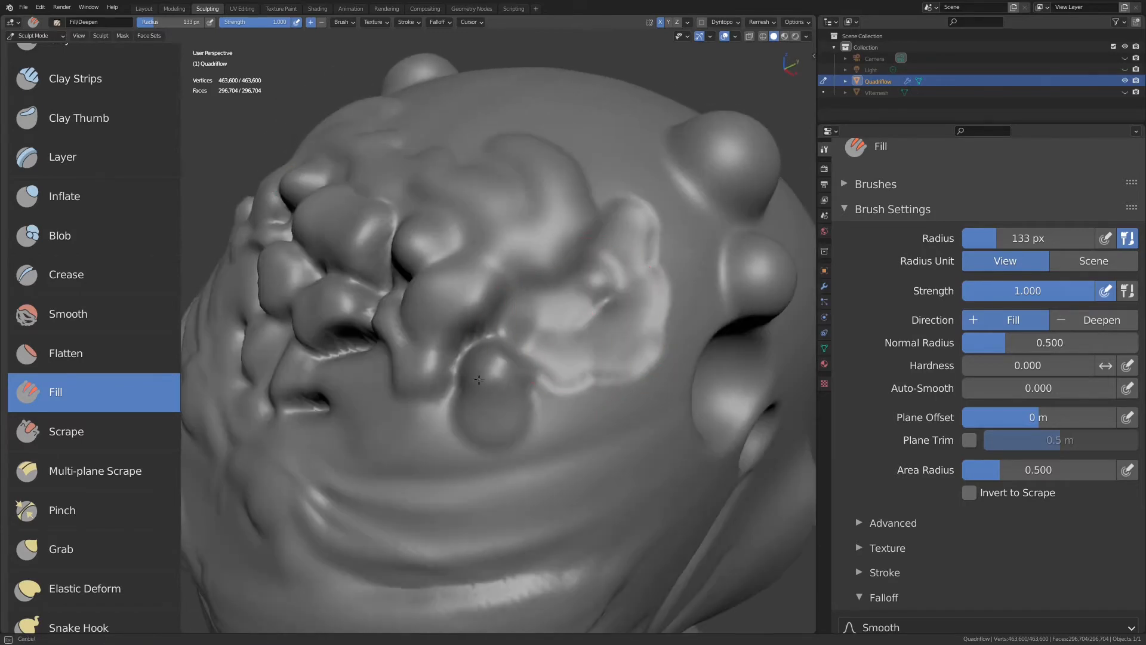
pyautogui.moveTo(501, 342)
pyautogui.mouseDown()
pyautogui.moveTo(644, 336)
pyautogui.moveTo(630, 332)
pyautogui.mouseUp()
pyautogui.moveTo(630, 332); pyautogui.dragTo(577, 332, button='middle')
pyautogui.moveTo(577, 332)
pyautogui.mouseDown()
pyautogui.moveTo(449, 330)
pyautogui.moveTo(471, 325)
pyautogui.mouseUp()
pyautogui.moveTo(566, 290)
pyautogui.mouseDown()
pyautogui.moveTo(525, 325)
pyautogui.moveTo(566, 298)
pyautogui.moveTo(594, 242)
pyautogui.moveTo(589, 305)
pyautogui.mouseUp()
pyautogui.scroll(-2, 615, 299)
pyautogui.moveTo(585, 341); pyautogui.dragTo(681, 349, button='middle')
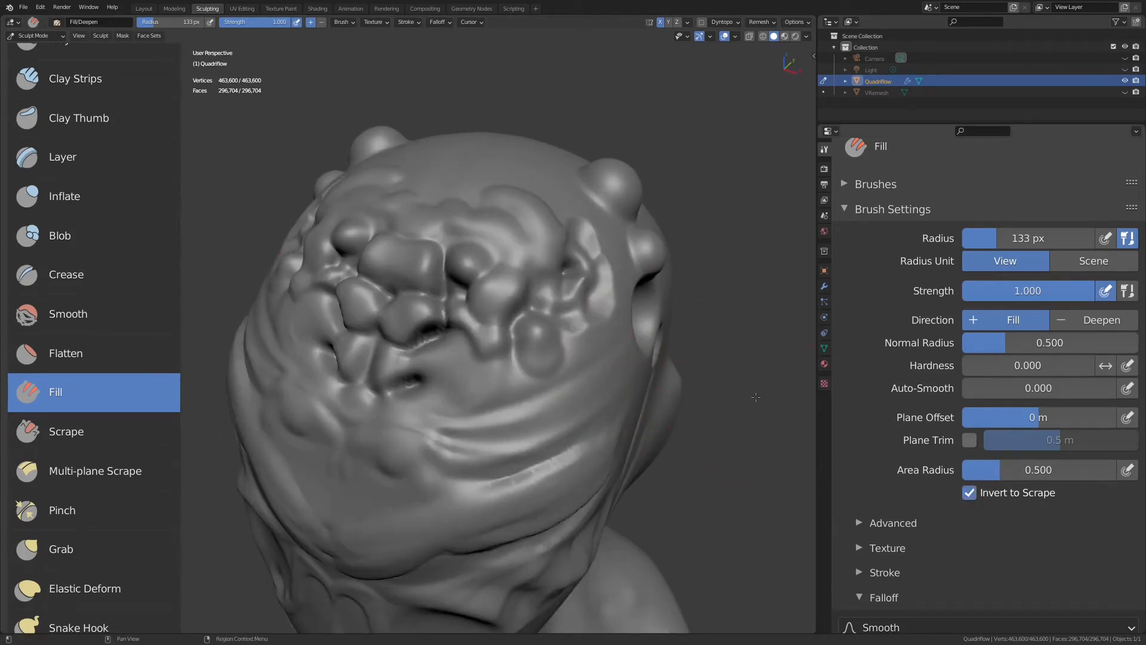
# Switch to the Scrape brush and scrape down the raised folds below the side lumps of the forehead.
pyautogui.click(89, 429)
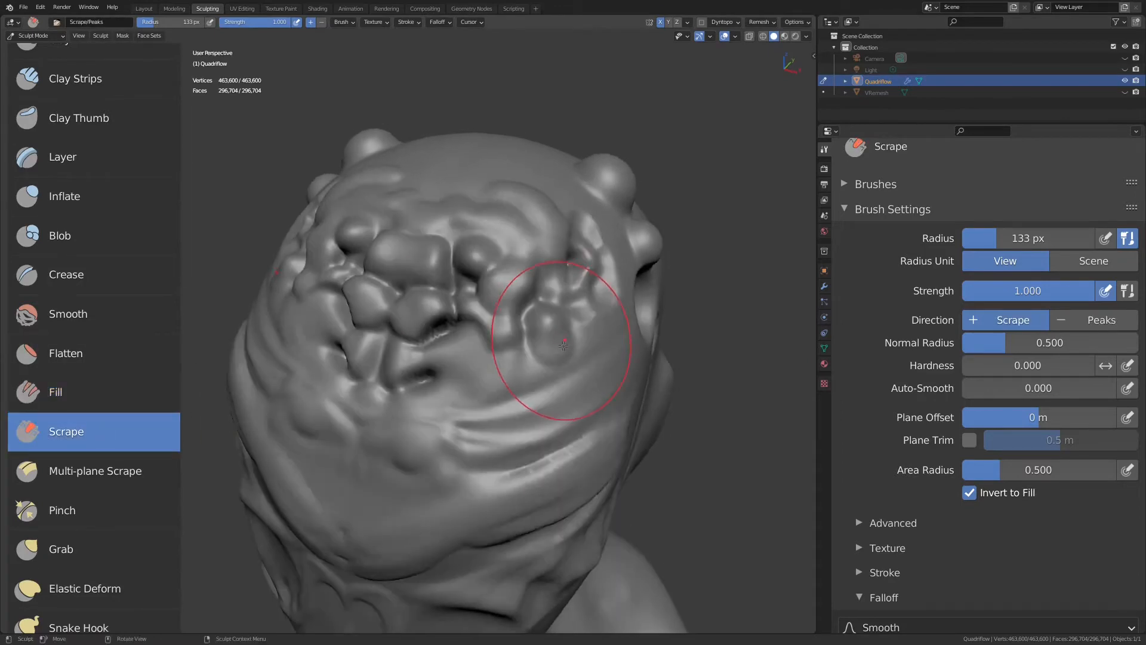
pyautogui.moveTo(550, 358); pyautogui.dragTo(561, 334, button='middle')
pyautogui.scroll(3, 570, 315)
pyautogui.moveTo(546, 322)
pyautogui.mouseDown()
pyautogui.moveTo(512, 358)
pyautogui.moveTo(534, 350)
pyautogui.mouseUp()
pyautogui.scroll(1, 553, 320)
pyautogui.moveTo(553, 320)
pyautogui.mouseDown(button='middle')
pyautogui.moveTo(612, 331)
pyautogui.moveTo(588, 326)
pyautogui.moveTo(608, 309)
pyautogui.mouseUp(button='middle')
pyautogui.moveTo(527, 381)
pyautogui.mouseDown()
pyautogui.moveTo(631, 291)
pyautogui.moveTo(592, 334)
pyautogui.mouseUp()
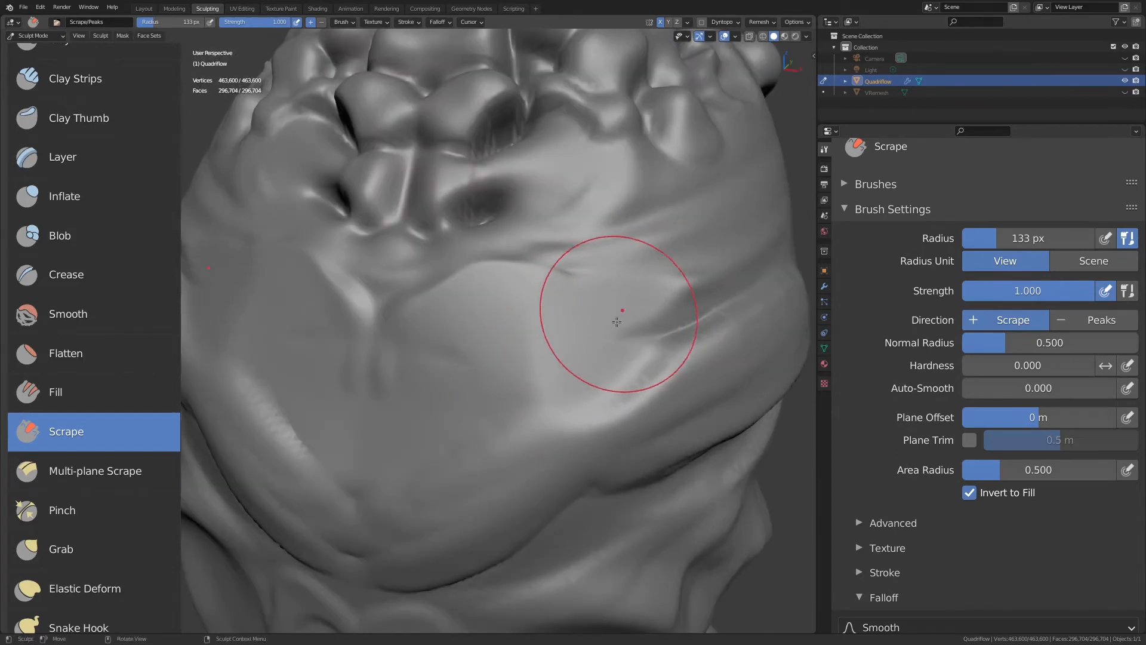
# Scrape the wide fold on the side of the brow into a smooth, flatter surface.
pyautogui.moveTo(617, 321); pyautogui.dragTo(611, 310, button='middle')
pyautogui.scroll(-1, 604, 320)
pyautogui.moveTo(589, 340)
pyautogui.mouseDown()
pyautogui.moveTo(565, 302)
pyautogui.moveTo(673, 226)
pyautogui.moveTo(644, 249)
pyautogui.mouseUp()
pyautogui.moveTo(552, 314)
pyautogui.mouseDown(button='middle')
pyautogui.moveTo(563, 312)
pyautogui.moveTo(527, 333)
pyautogui.mouseUp(button='middle')
pyautogui.moveTo(527, 332)
pyautogui.mouseDown()
pyautogui.moveTo(565, 310)
pyautogui.moveTo(560, 319)
pyautogui.mouseUp()
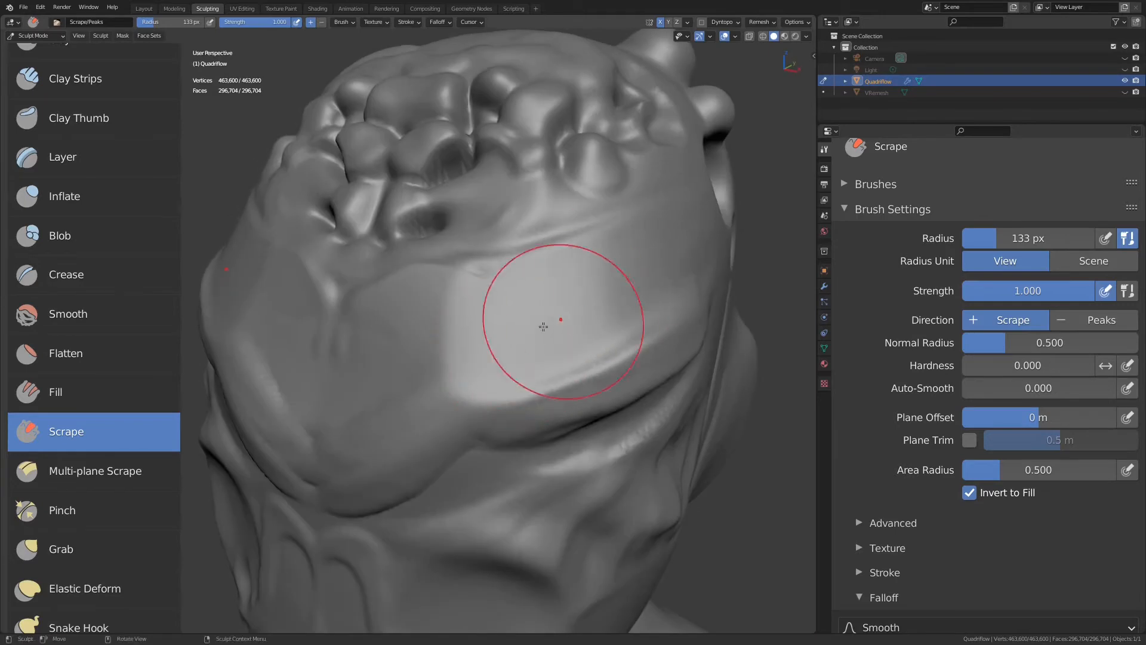
# Extend the scraped surface across the side of the brow toward the temple.
pyautogui.moveTo(543, 326); pyautogui.dragTo(490, 331, button='middle')
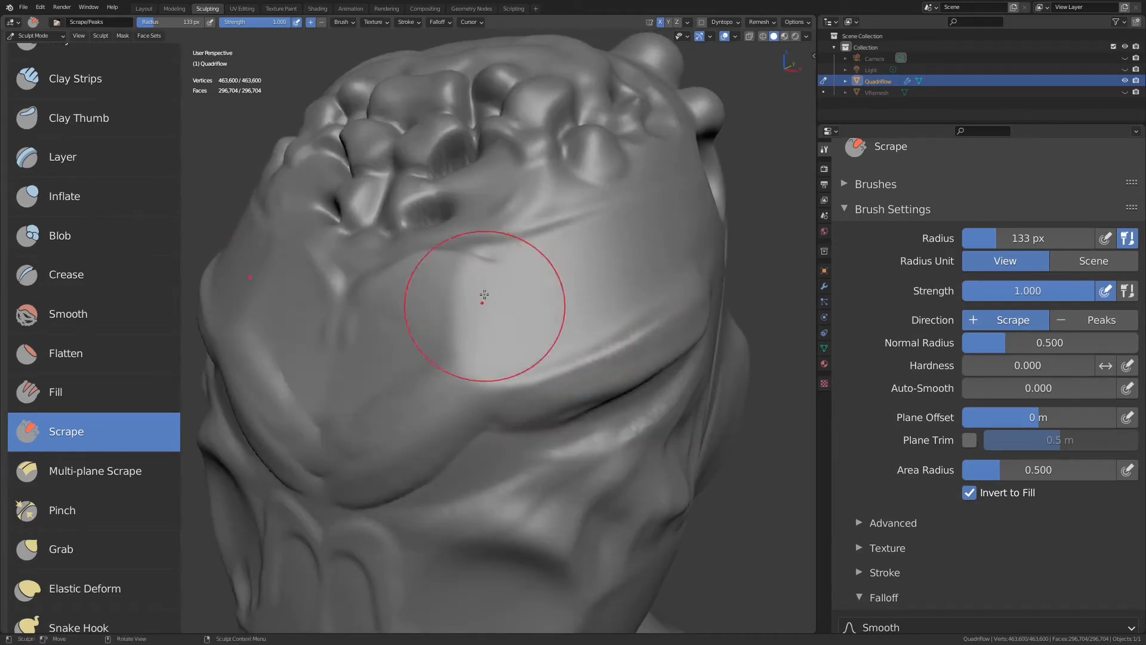
pyautogui.moveTo(484, 294); pyautogui.dragTo(601, 254)
pyautogui.moveTo(626, 269); pyautogui.dragTo(527, 325, button='middle')
pyautogui.moveTo(523, 326)
pyautogui.mouseDown()
pyautogui.moveTo(653, 231)
pyautogui.moveTo(597, 282)
pyautogui.mouseUp()
pyautogui.moveTo(523, 323)
pyautogui.mouseDown()
pyautogui.moveTo(437, 345)
pyautogui.moveTo(593, 250)
pyautogui.mouseUp()
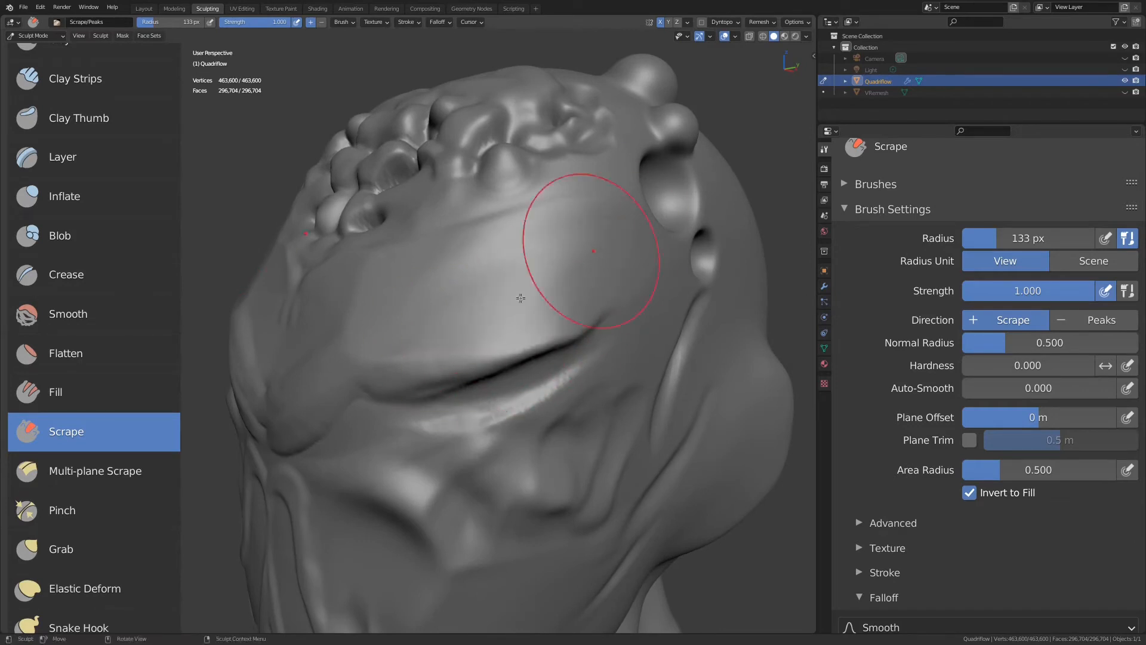
pyautogui.moveTo(562, 259); pyautogui.dragTo(450, 316, button='middle')
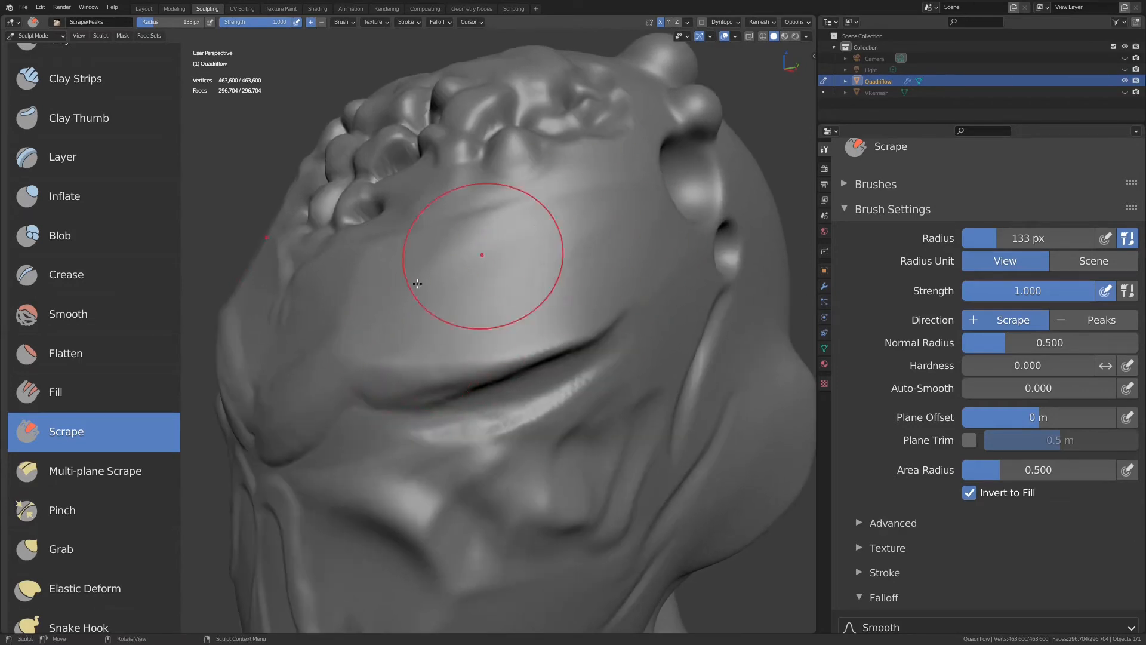
# Set the Scrape brush falloff to Sphere and scrape a hard-edged flat plane across the centre of the brow.
pyautogui.scroll(-6, 872, 491)
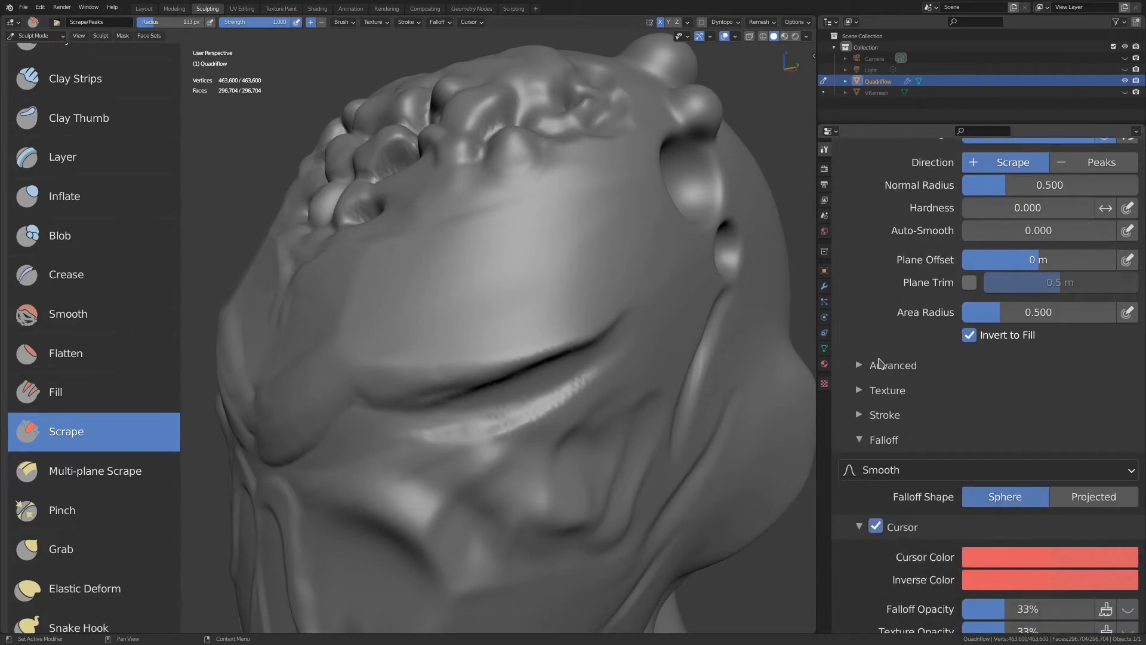
pyautogui.click(886, 471)
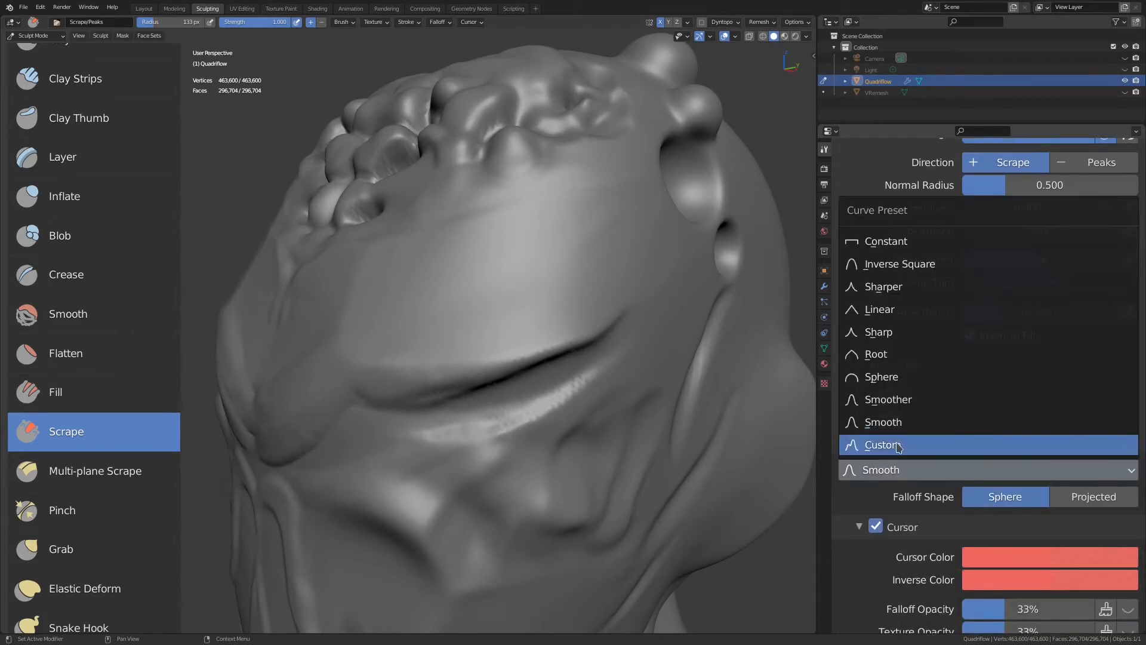
pyautogui.click(891, 377)
pyautogui.moveTo(547, 341); pyautogui.dragTo(463, 310, button='middle')
pyautogui.moveTo(402, 359)
pyautogui.mouseDown()
pyautogui.moveTo(537, 334)
pyautogui.moveTo(465, 352)
pyautogui.moveTo(488, 327)
pyautogui.mouseUp()
pyautogui.moveTo(527, 341)
pyautogui.mouseDown(button='middle')
pyautogui.moveTo(614, 358)
pyautogui.moveTo(536, 433)
pyautogui.moveTo(523, 358)
pyautogui.moveTo(503, 347)
pyautogui.mouseUp(button='middle')
pyautogui.hotkey('shift', 'f')
pyautogui.click(512, 369)
pyautogui.moveTo(434, 332)
pyautogui.mouseDown()
pyautogui.moveTo(422, 371)
pyautogui.moveTo(512, 313)
pyautogui.mouseUp()
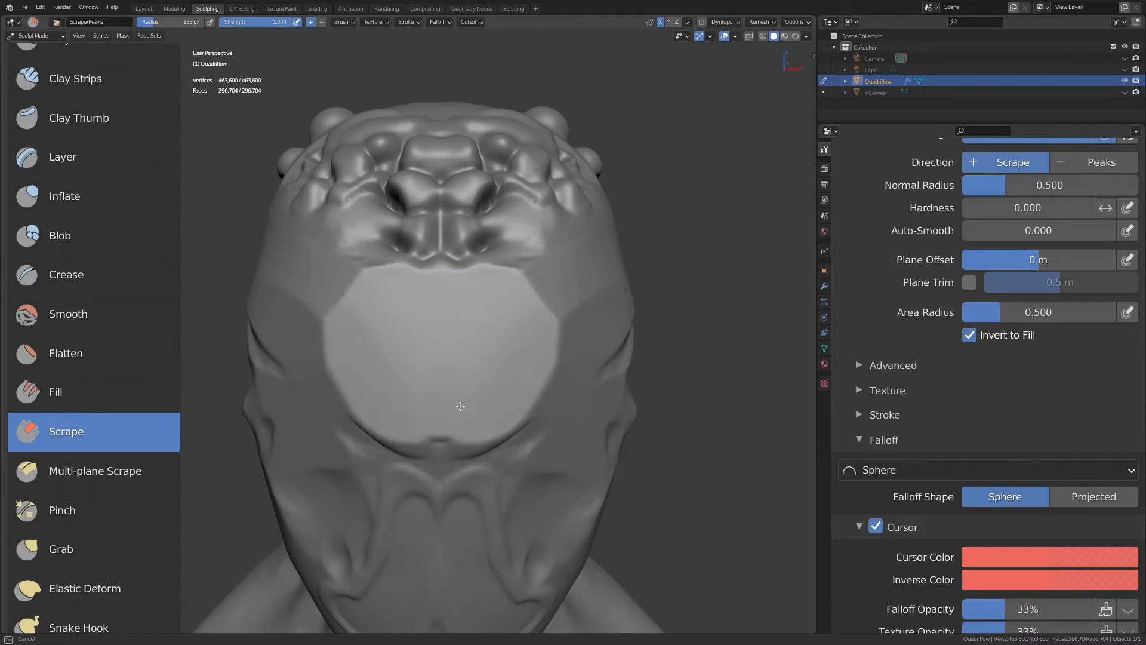
pyautogui.moveTo(416, 338); pyautogui.dragTo(418, 337)
# Scrape flat planes on the sides of the forehead next to the central plane.
pyautogui.moveTo(418, 338)
pyautogui.mouseDown(button='middle')
pyautogui.moveTo(497, 329)
pyautogui.moveTo(518, 309)
pyautogui.mouseUp(button='middle')
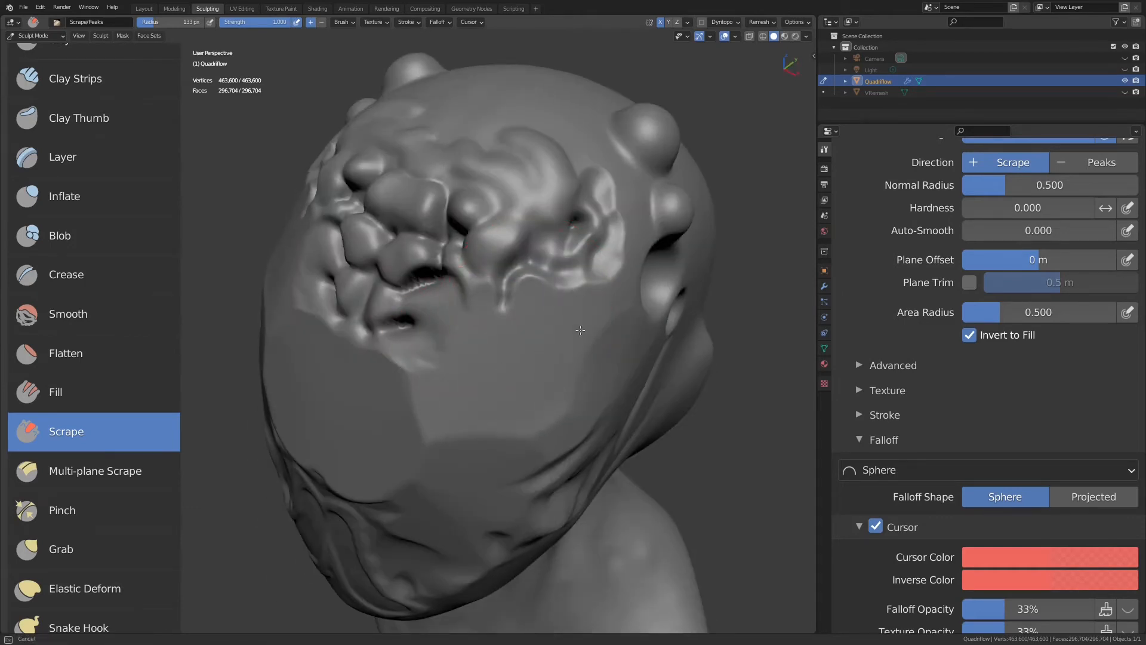
pyautogui.moveTo(502, 353); pyautogui.dragTo(505, 355)
pyautogui.moveTo(505, 354)
pyautogui.mouseDown(button='middle')
pyautogui.moveTo(537, 305)
pyautogui.moveTo(524, 370)
pyautogui.mouseUp(button='middle')
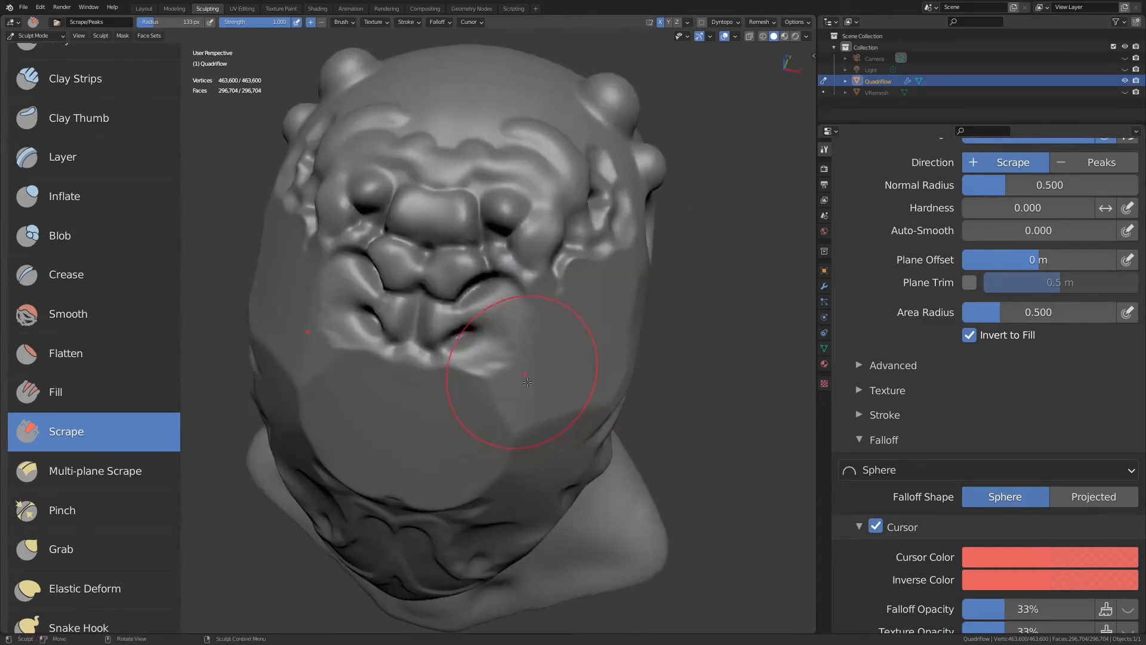
pyautogui.moveTo(524, 370); pyautogui.dragTo(513, 361)
# Scrape the looped ridges below the brow into a flat plane in the middle of the face.
pyautogui.moveTo(513, 361)
pyautogui.mouseDown(button='middle')
pyautogui.moveTo(525, 310)
pyautogui.moveTo(525, 489)
pyautogui.mouseUp(button='middle')
pyautogui.keyDown('ctrl'); pyautogui.moveTo(526, 418); pyautogui.dragTo(545, 293, button='middle'); pyautogui.keyUp('ctrl')
pyautogui.keyDown('ctrl'); pyautogui.moveTo(497, 357); pyautogui.dragTo(531, 305, button='middle'); pyautogui.keyUp('ctrl')
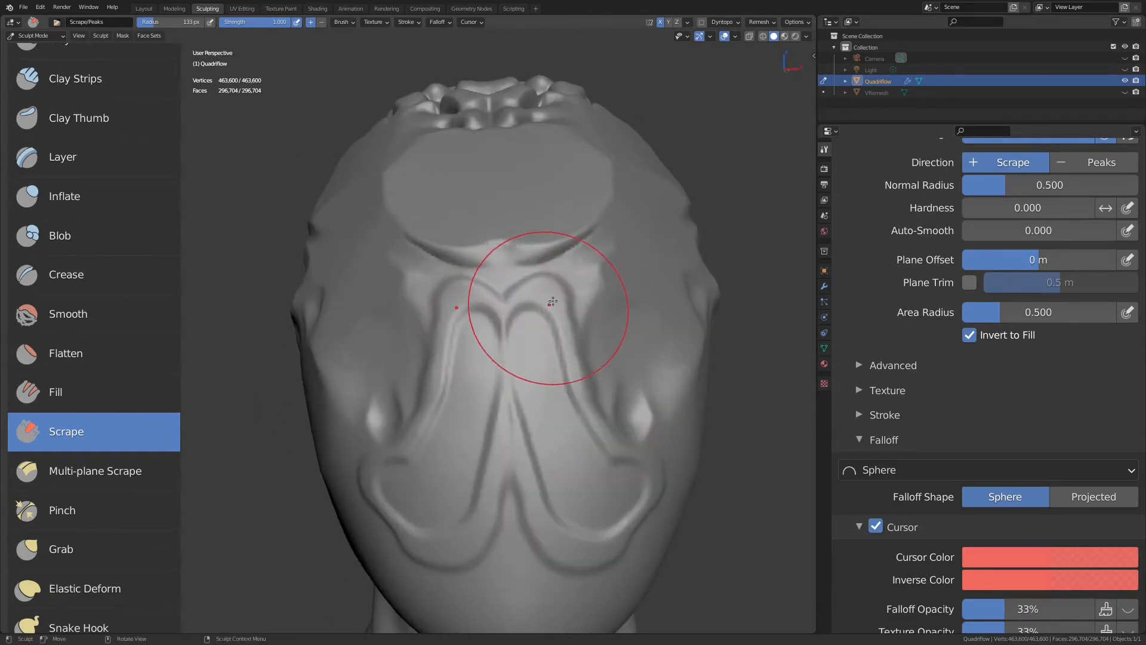
pyautogui.moveTo(513, 307)
pyautogui.mouseDown()
pyautogui.moveTo(486, 340)
pyautogui.moveTo(575, 295)
pyautogui.moveTo(507, 330)
pyautogui.moveTo(522, 323)
pyautogui.mouseUp()
pyautogui.moveTo(563, 297)
pyautogui.mouseDown(button='middle')
pyautogui.moveTo(550, 384)
pyautogui.moveTo(634, 358)
pyautogui.mouseUp(button='middle')
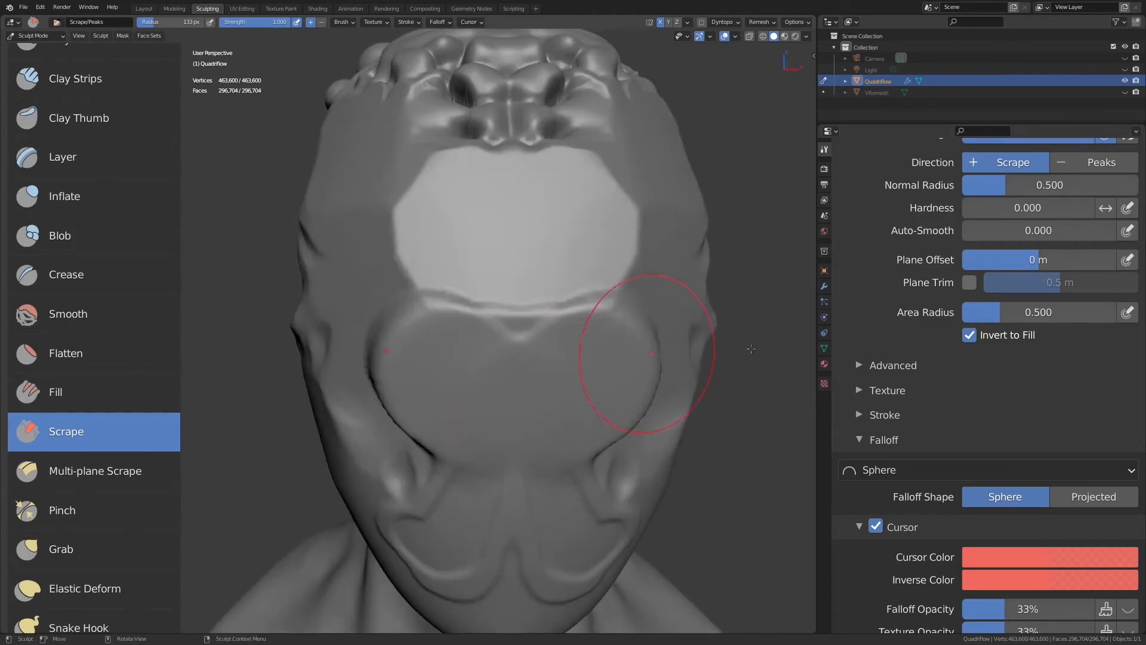
# Scrape away the ridge between the brow and mid-face planes and flatten the surrounding facets.
pyautogui.scroll(2, 989, 389)
pyautogui.moveTo(534, 346); pyautogui.dragTo(559, 333, button='middle')
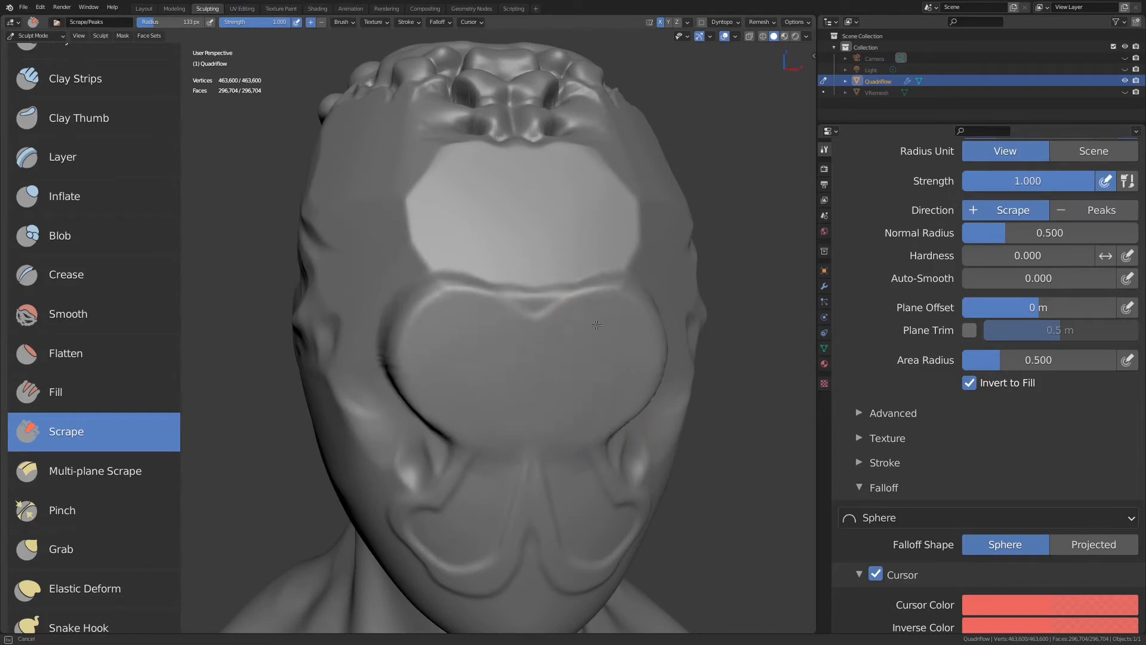
pyautogui.moveTo(596, 325)
pyautogui.mouseDown()
pyautogui.moveTo(499, 324)
pyautogui.moveTo(531, 314)
pyautogui.mouseUp()
pyautogui.moveTo(555, 302); pyautogui.dragTo(572, 322, button='middle')
pyautogui.moveTo(573, 323)
pyautogui.mouseDown()
pyautogui.moveTo(546, 346)
pyautogui.moveTo(479, 360)
pyautogui.mouseUp()
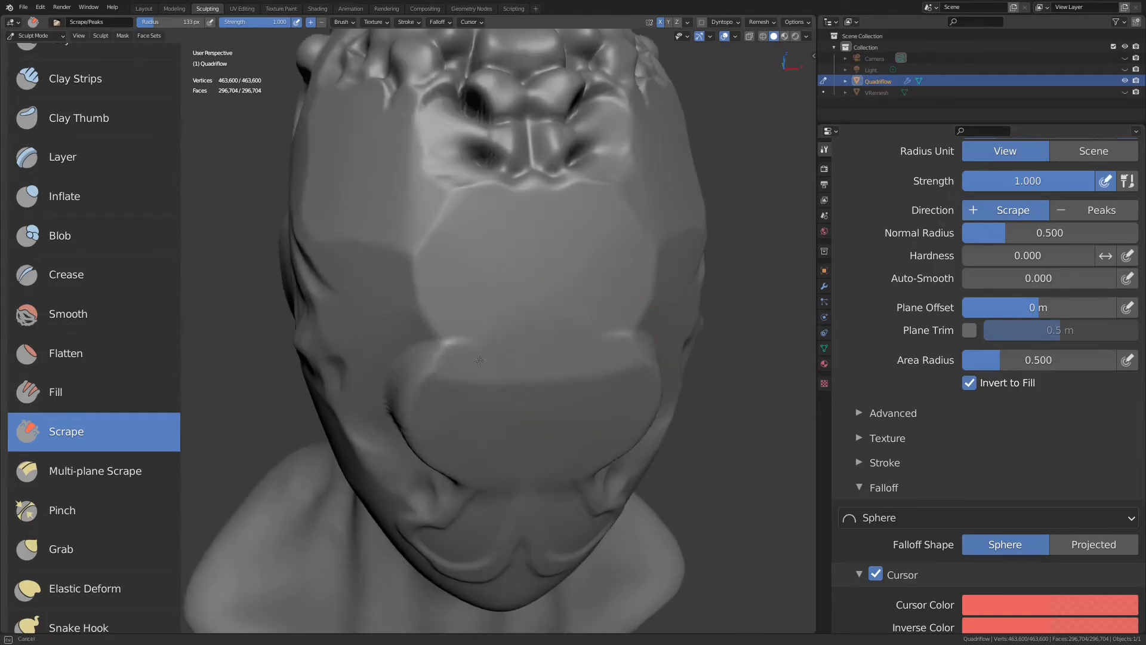
pyautogui.moveTo(598, 354); pyautogui.dragTo(502, 369, button='middle')
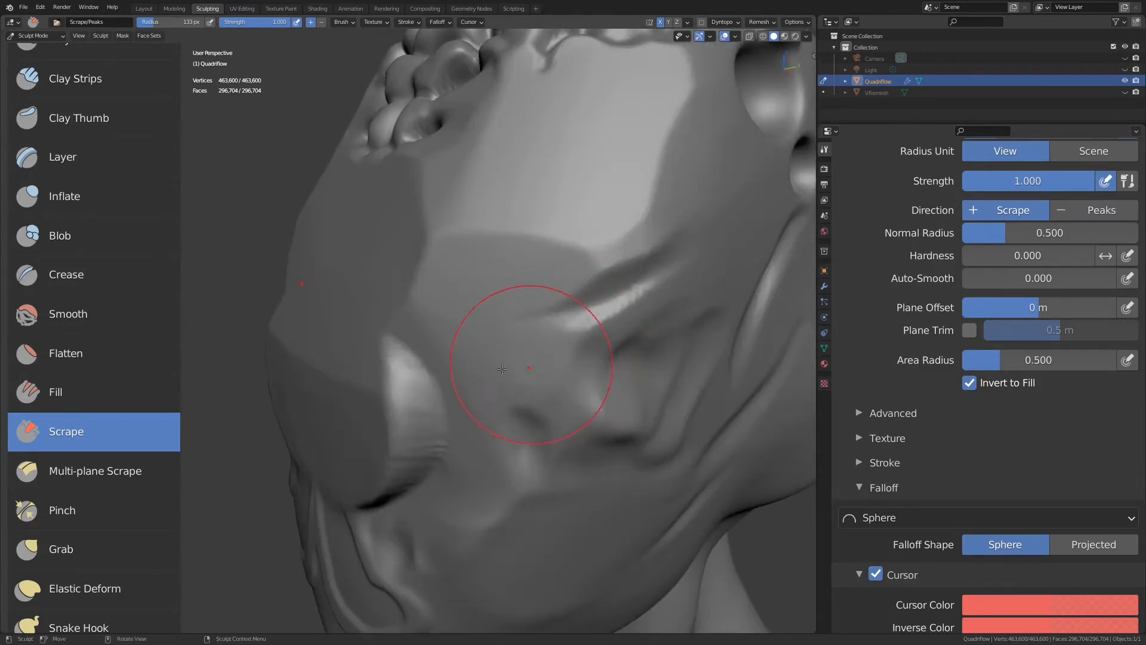
pyautogui.keyDown('ctrl'); pyautogui.moveTo(696, 397); pyautogui.dragTo(830, 373, button='middle'); pyautogui.keyUp('ctrl')
pyautogui.moveTo(502, 390); pyautogui.dragTo(588, 395, button='middle')
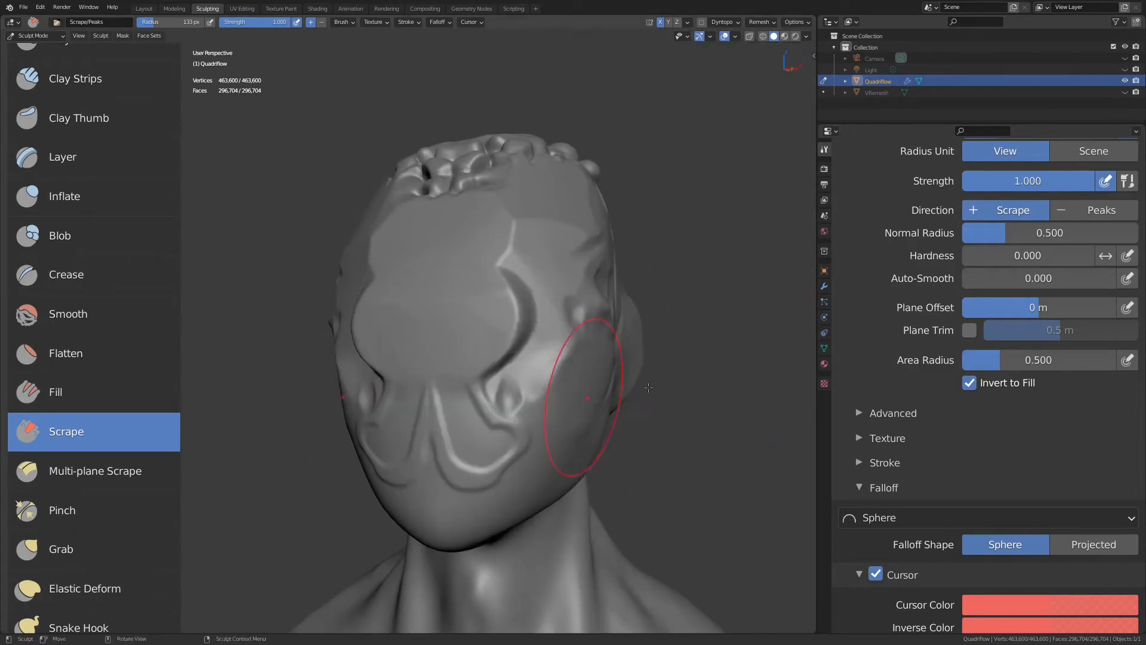
# Turn off Invert to Fill and set the Scrape brush direction to Peaks.
pyautogui.click(969, 382)
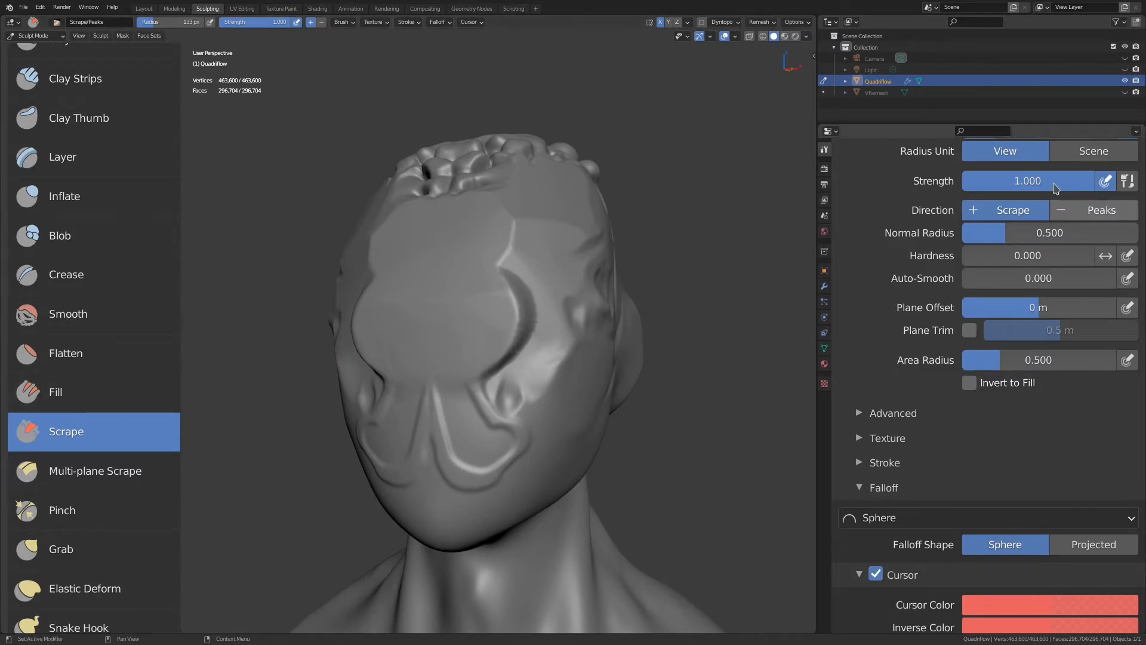
pyautogui.click(1085, 213)
pyautogui.moveTo(555, 323); pyautogui.dragTo(615, 337, button='middle')
pyautogui.moveTo(574, 205); pyautogui.dragTo(578, 356, button='middle')
pyautogui.keyDown('ctrl'); pyautogui.moveTo(578, 357); pyautogui.dragTo(523, 366, button='middle'); pyautogui.keyUp('ctrl')
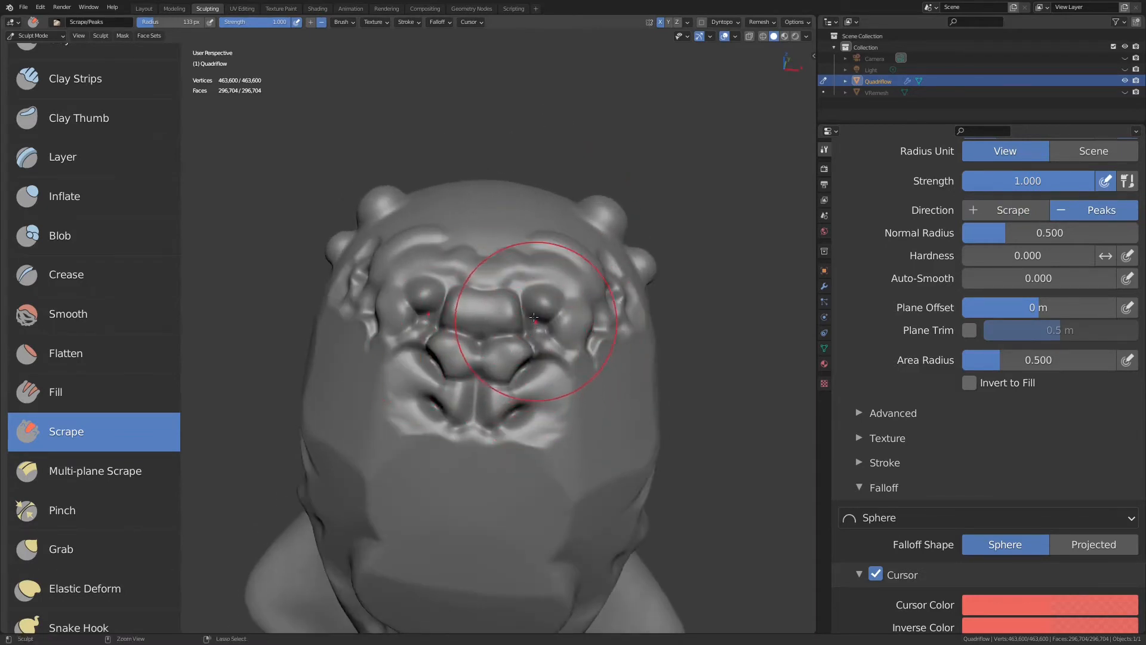
# Undo a trial stroke over the central lumps, then rework the lumps and surrounding hollows with the Peaks direction active.
pyautogui.moveTo(534, 317); pyautogui.dragTo(489, 350)
pyautogui.hotkey('ctrl', 'z')
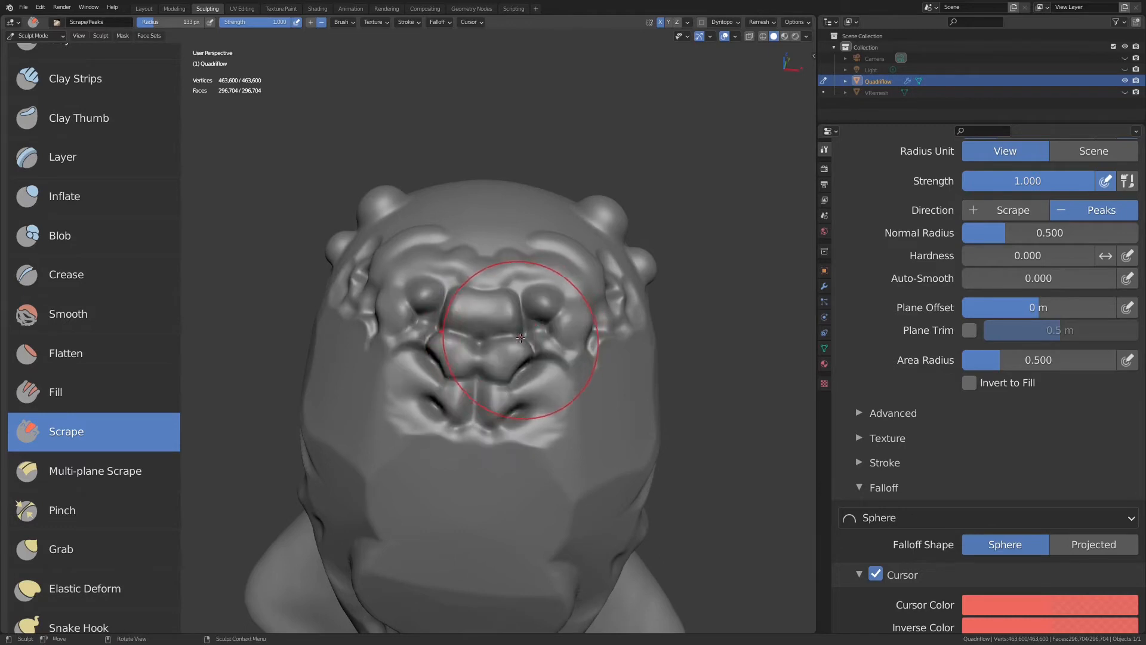
pyautogui.moveTo(507, 347); pyautogui.dragTo(500, 352)
pyautogui.moveTo(500, 352)
pyautogui.mouseDown(button='middle')
pyautogui.moveTo(576, 293)
pyautogui.moveTo(556, 304)
pyautogui.mouseUp(button='middle')
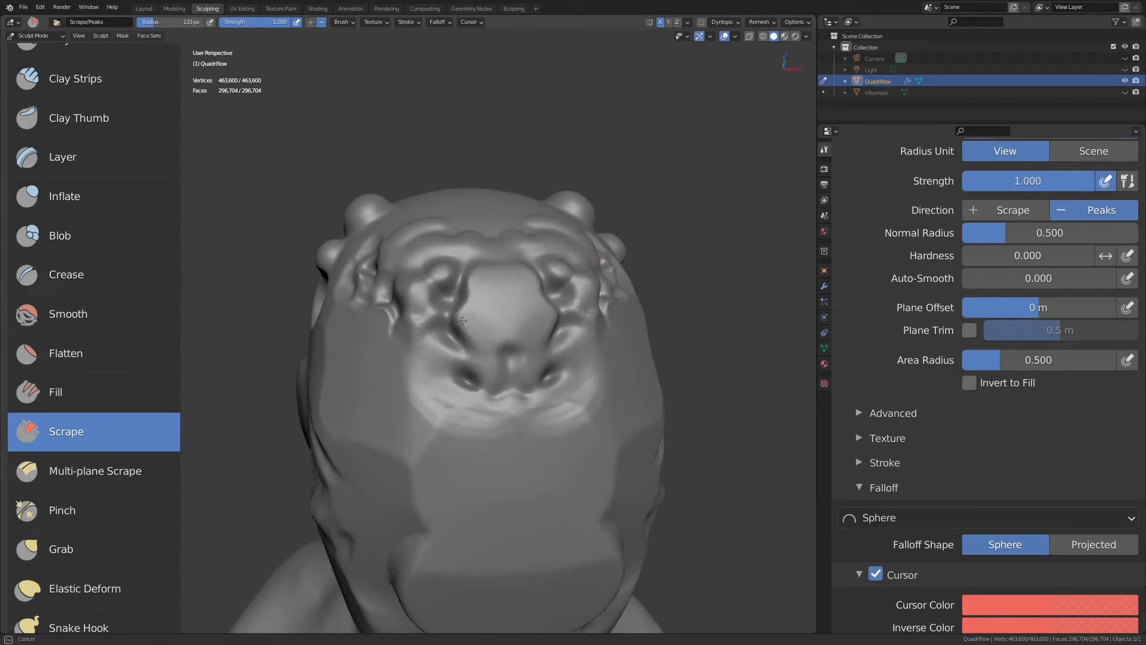
pyautogui.moveTo(552, 320); pyautogui.dragTo(515, 329, button='middle')
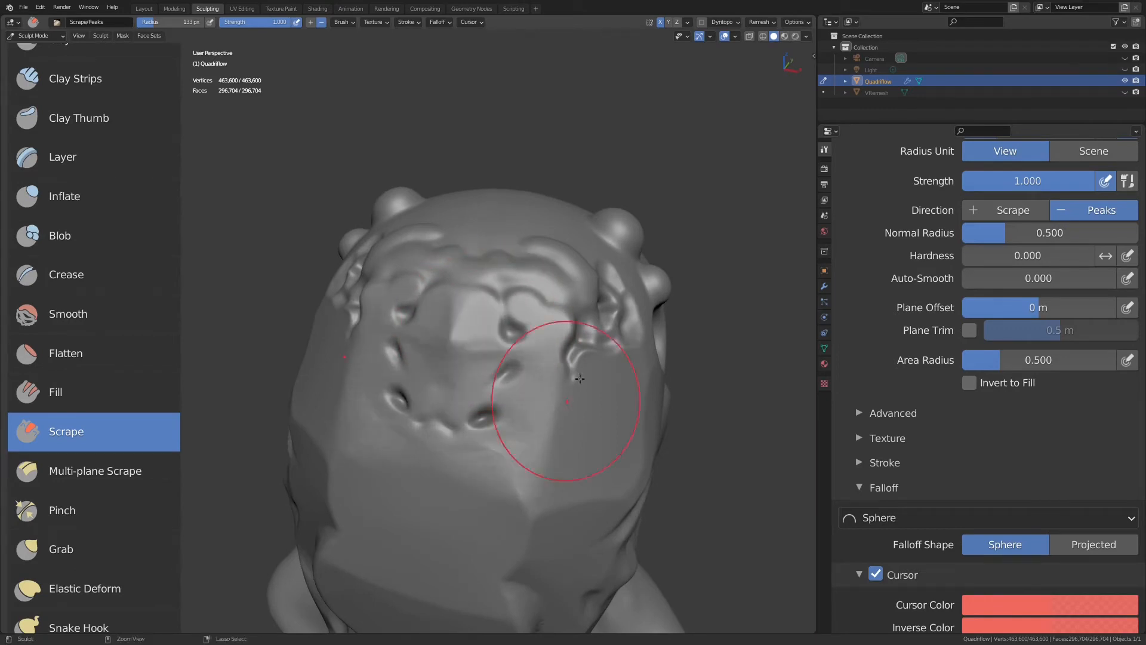
pyautogui.moveTo(550, 422); pyautogui.dragTo(455, 431, button='middle')
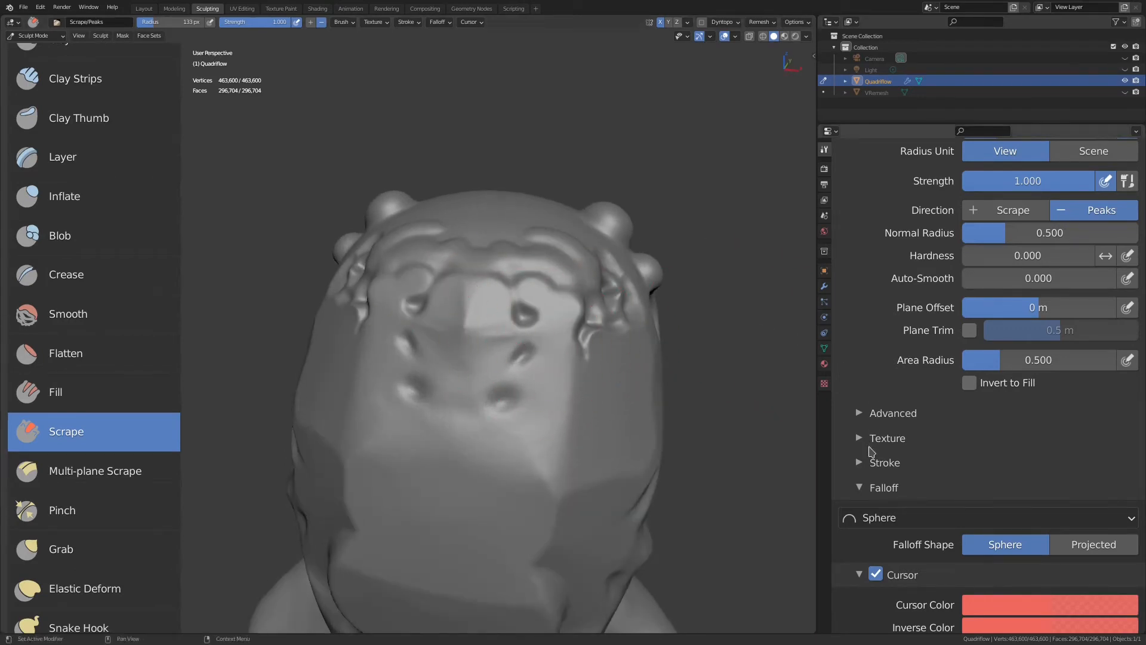
pyautogui.click(913, 517)
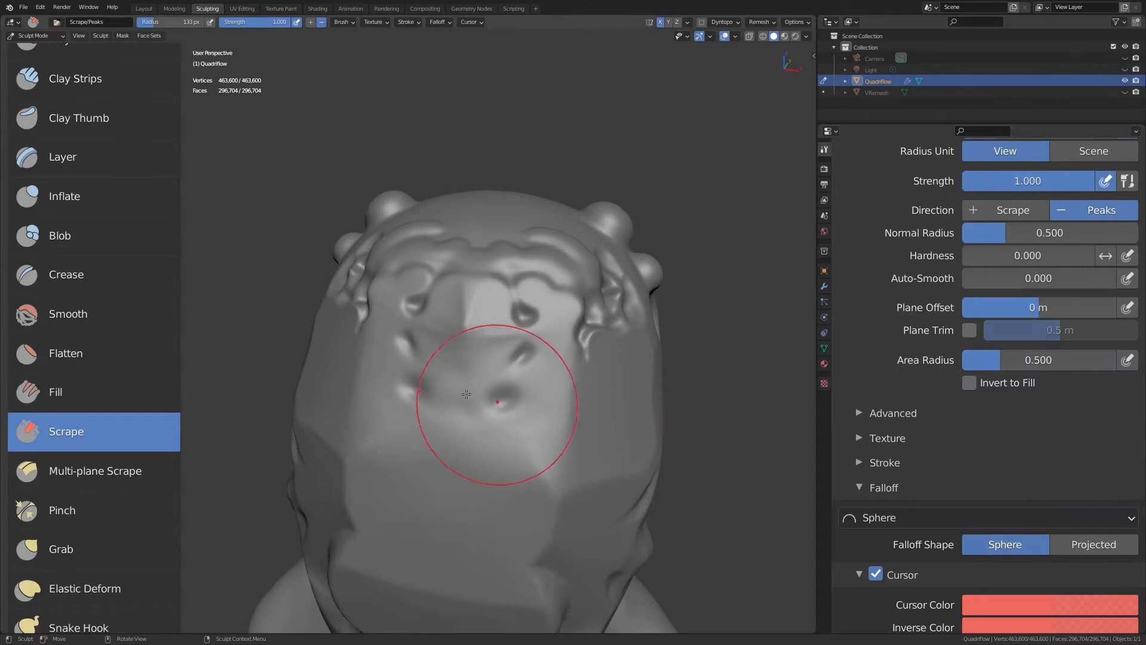
# Switch to the Multi-plane Scrape brush and scrape along the edge of the flat plane at the side of the forehead.
pyautogui.click(96, 471)
pyautogui.moveTo(332, 358)
pyautogui.mouseDown(button='middle')
pyautogui.moveTo(512, 358)
pyautogui.moveTo(539, 288)
pyautogui.moveTo(561, 323)
pyautogui.moveTo(481, 364)
pyautogui.moveTo(463, 345)
pyautogui.moveTo(493, 372)
pyautogui.moveTo(481, 381)
pyautogui.mouseUp(button='middle')
pyautogui.scroll(2, 511, 330)
pyautogui.moveTo(511, 330); pyautogui.dragTo(524, 316, button='middle')
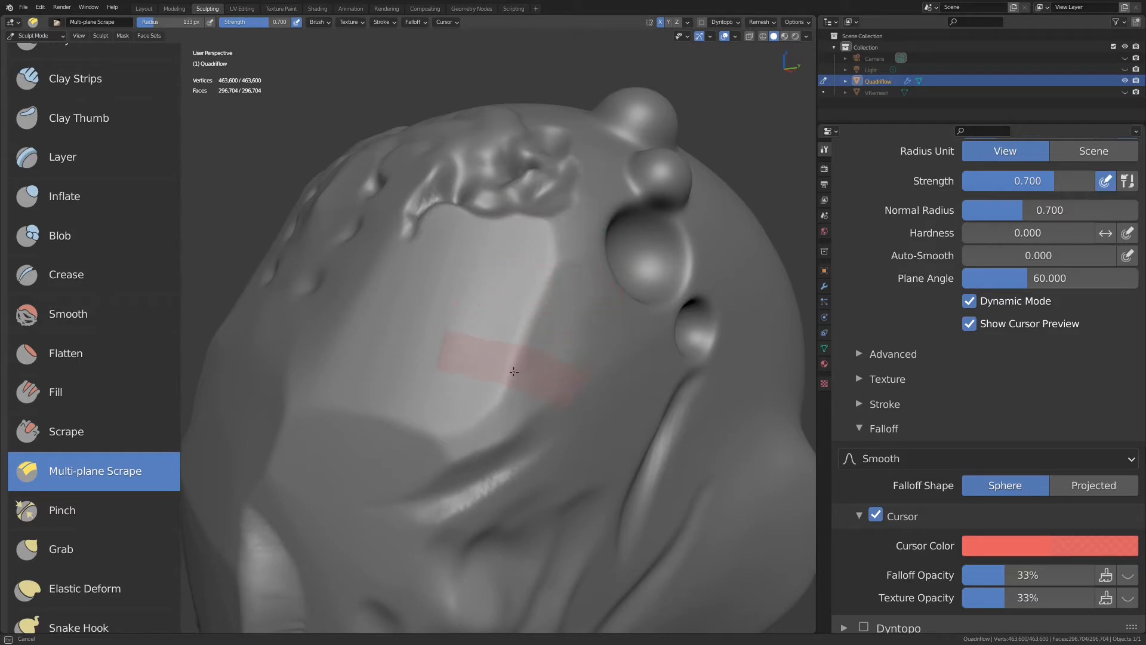
pyautogui.moveTo(489, 429); pyautogui.dragTo(555, 236)
pyautogui.moveTo(532, 316); pyautogui.dragTo(556, 261, button='middle')
pyautogui.moveTo(507, 351); pyautogui.dragTo(572, 371, button='middle')
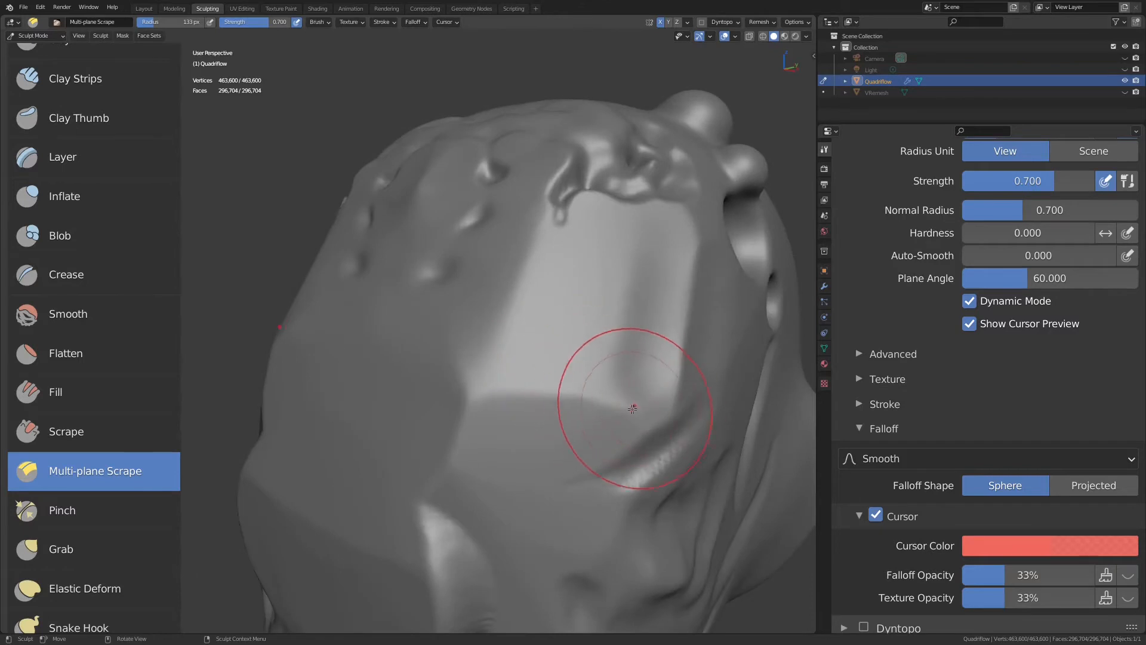
# Scrape a sharp crease across the lower forehead above the mid-face plane with the Multi-plane Scrape brush.
pyautogui.moveTo(636, 416); pyautogui.dragTo(390, 398)
pyautogui.moveTo(574, 369); pyautogui.dragTo(613, 394, button='middle')
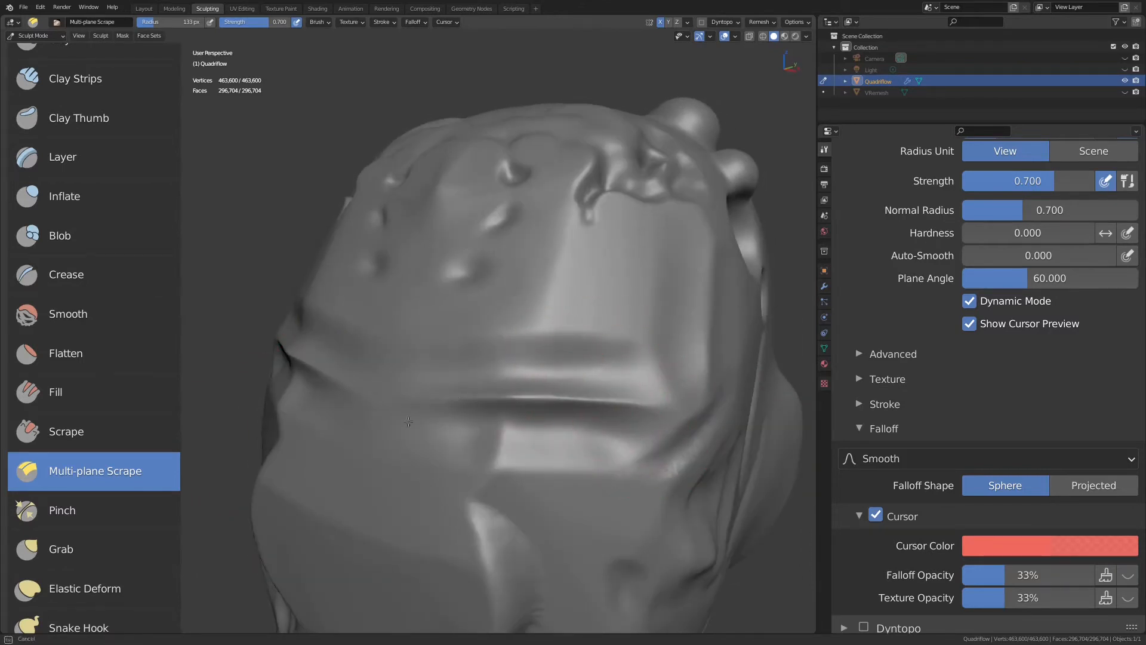
pyautogui.moveTo(408, 421)
pyautogui.mouseDown(button='middle')
pyautogui.moveTo(565, 367)
pyautogui.moveTo(353, 394)
pyautogui.mouseUp(button='middle')
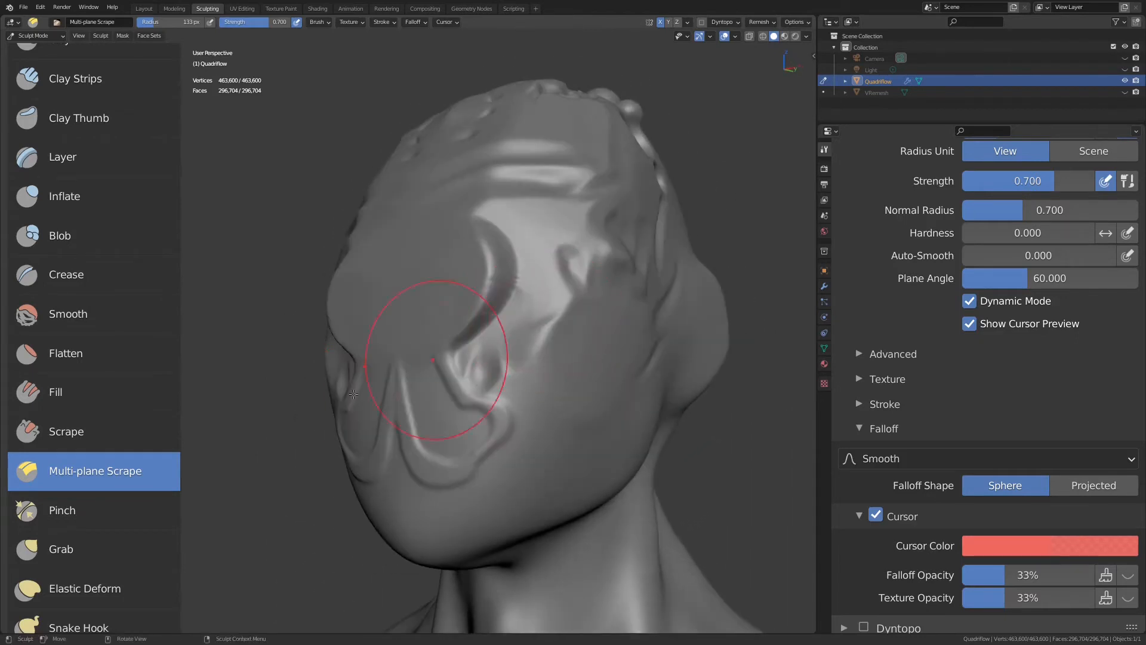
# Switch to the Pinch brush, raise its strength to 1.000 and pinch the curved rim beside the mid-face plane.
pyautogui.moveTo(89, 440); pyautogui.dragTo(87, 207, button='middle')
pyautogui.click(71, 278)
pyautogui.moveTo(574, 317); pyautogui.dragTo(547, 240, button='middle')
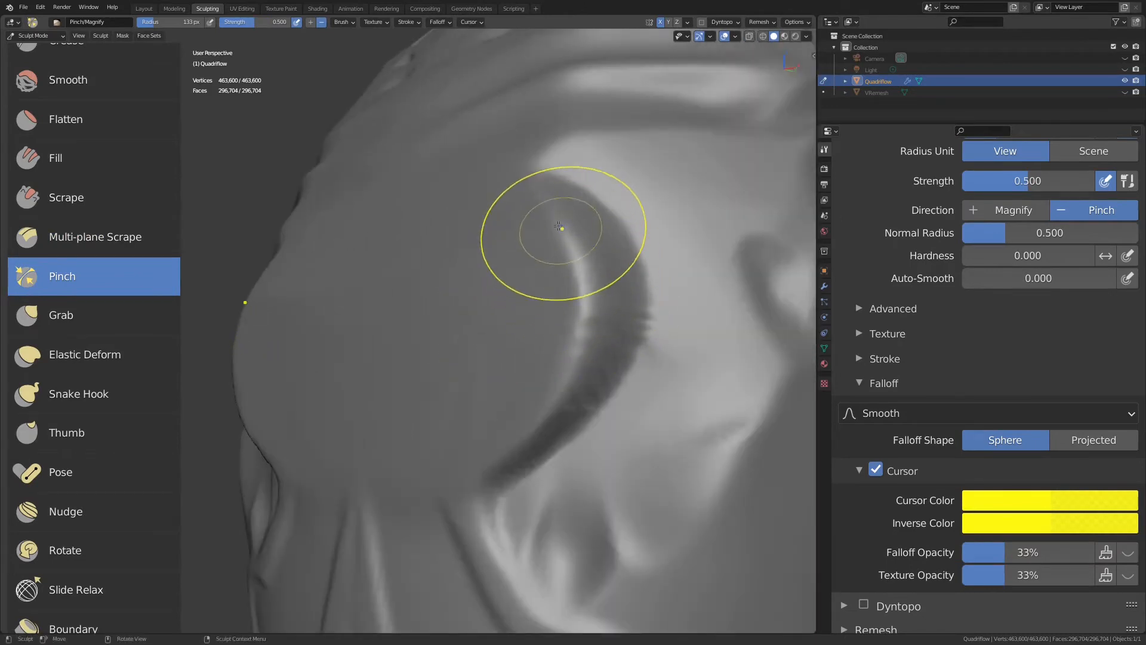
pyautogui.moveTo(559, 226)
pyautogui.mouseDown()
pyautogui.moveTo(580, 323)
pyautogui.moveTo(578, 274)
pyautogui.mouseUp()
pyautogui.hotkey('shift', 'f')
pyautogui.click(590, 300)
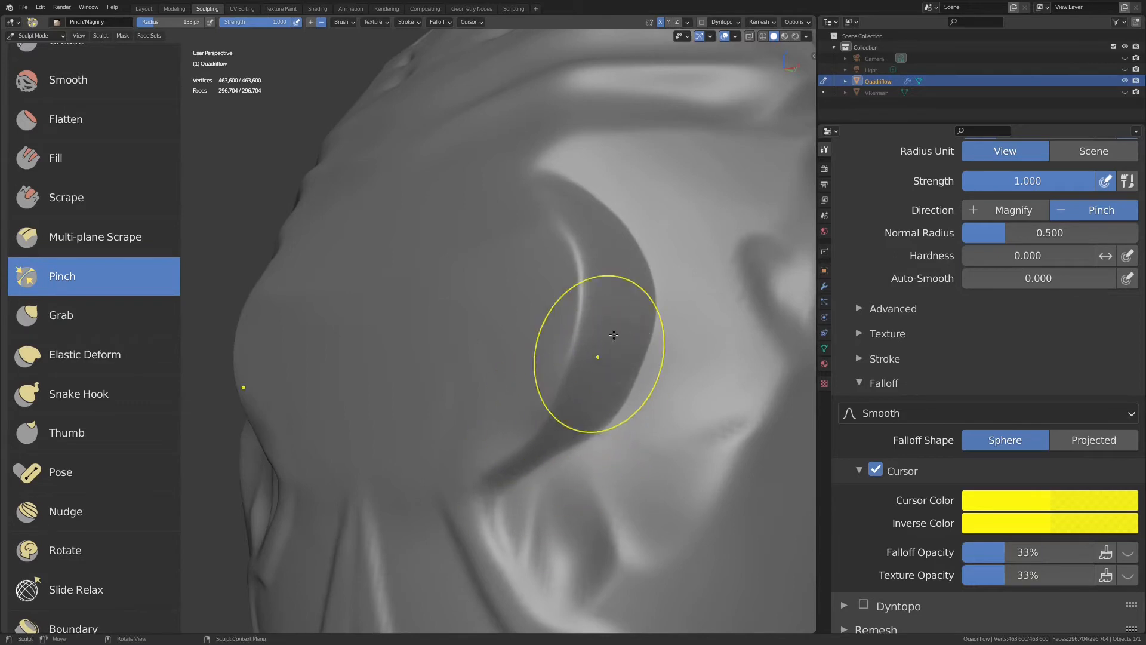
# Switch to the Grab brush and reshape the side rims of the mid-face plane from the front.
pyautogui.scroll(-5, 613, 335)
pyautogui.moveTo(613, 334)
pyautogui.mouseDown(button='middle')
pyautogui.moveTo(530, 458)
pyautogui.moveTo(582, 388)
pyautogui.moveTo(555, 428)
pyautogui.mouseUp(button='middle')
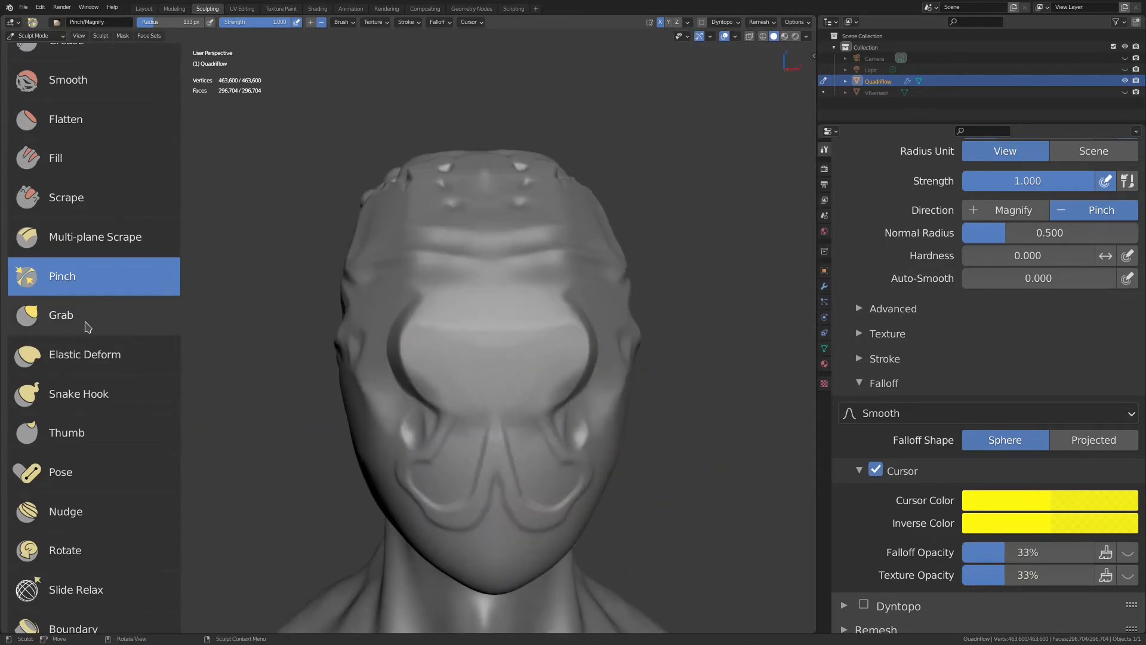
pyautogui.click(60, 315)
pyautogui.scroll(2, 597, 346)
pyautogui.moveTo(626, 345)
pyautogui.mouseDown()
pyautogui.moveTo(627, 355)
pyautogui.moveTo(591, 361)
pyautogui.mouseUp()
pyautogui.moveTo(928, 262); pyautogui.dragTo(910, 417, button='middle')
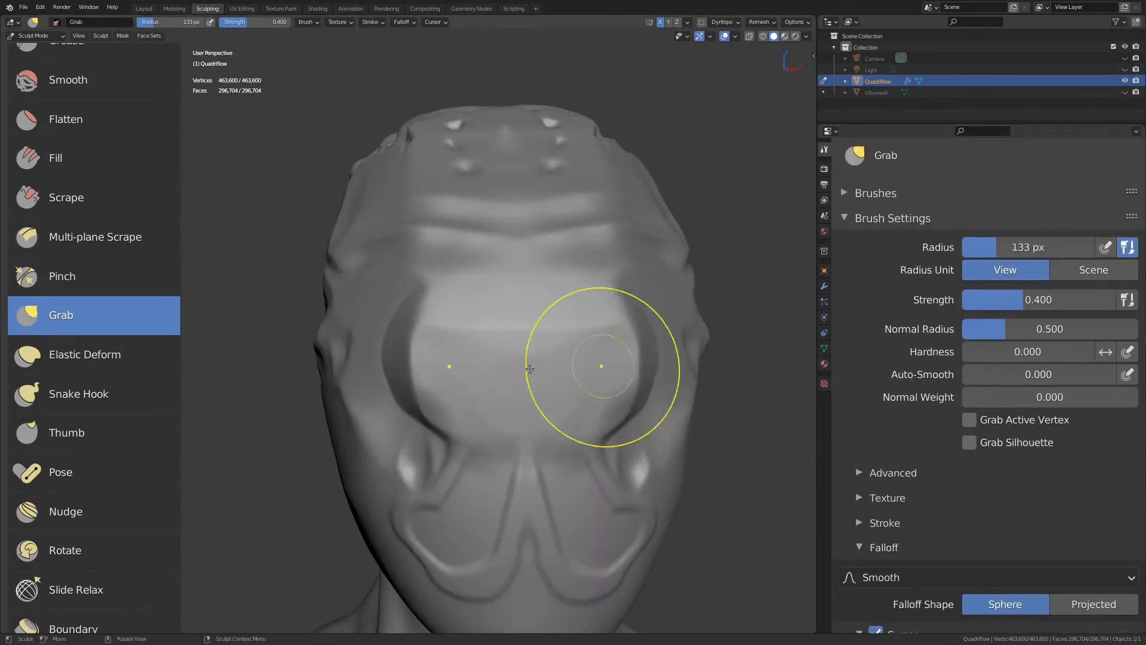
# Switch to the Elastic Deform brush and pull the side edges of the mid-face plane outward with Tri-Scale Grab.
pyautogui.click(72, 353)
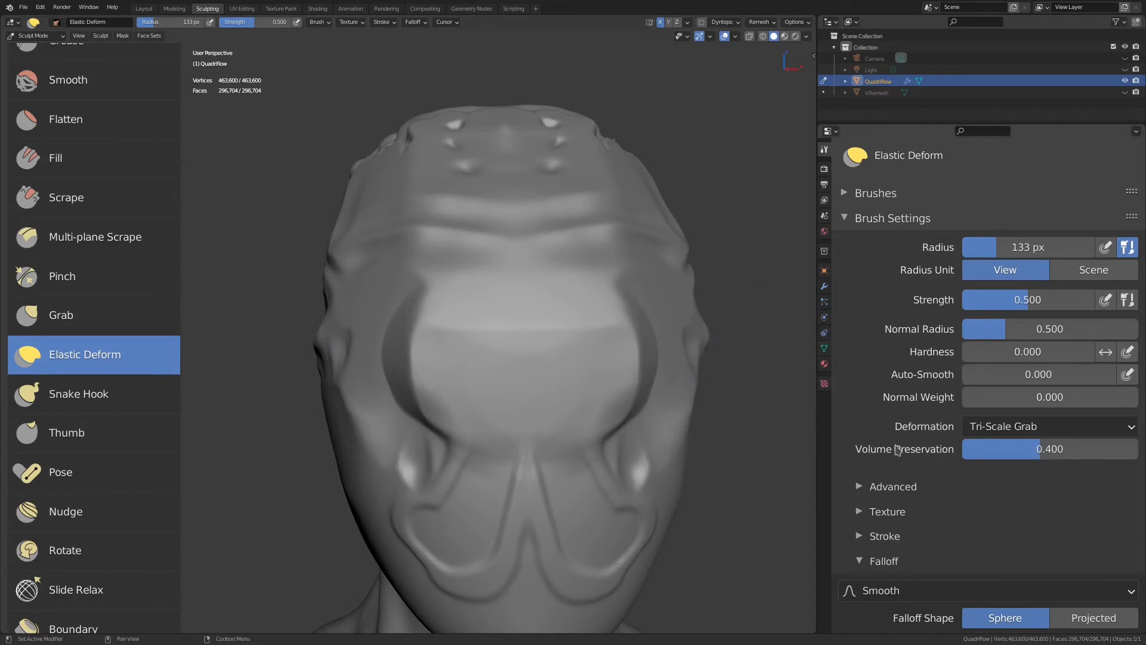
pyautogui.moveTo(620, 327); pyautogui.dragTo(621, 324)
pyautogui.keyDown('shift'); pyautogui.moveTo(628, 349); pyautogui.dragTo(589, 310, button='middle'); pyautogui.keyUp('shift')
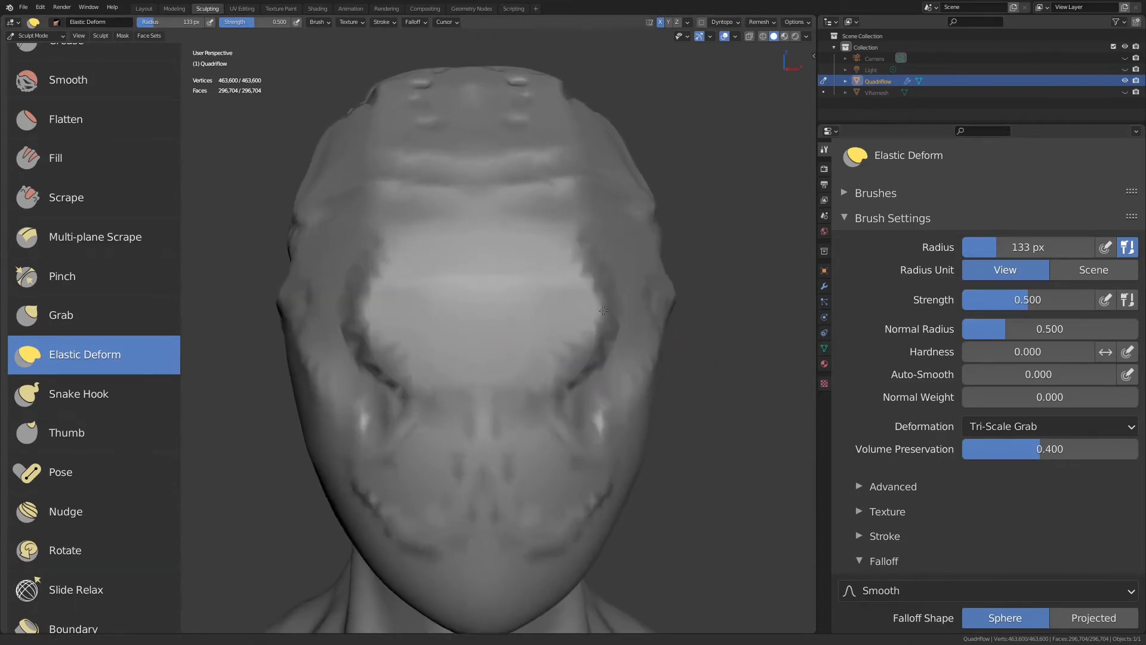
pyautogui.scroll(1, 590, 310)
pyautogui.moveTo(598, 311)
pyautogui.mouseDown()
pyautogui.moveTo(706, 292)
pyautogui.moveTo(729, 303)
pyautogui.moveTo(705, 307)
pyautogui.mouseUp()
pyautogui.moveTo(638, 217); pyautogui.dragTo(660, 221)
# Set the Elastic Deform deformation to Bi-Scale Grab and pull the sides of the mid-face plane slightly outward.
pyautogui.click(1049, 426)
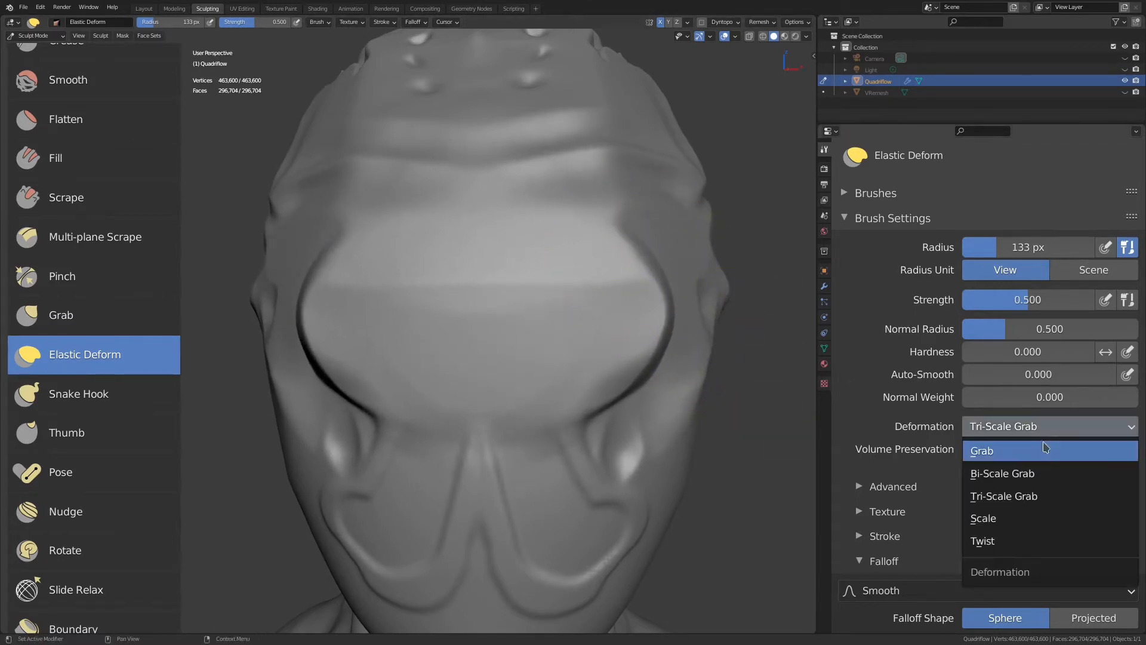
pyautogui.click(1023, 472)
pyautogui.moveTo(662, 290); pyautogui.dragTo(664, 289)
pyautogui.moveTo(734, 314); pyautogui.dragTo(733, 315)
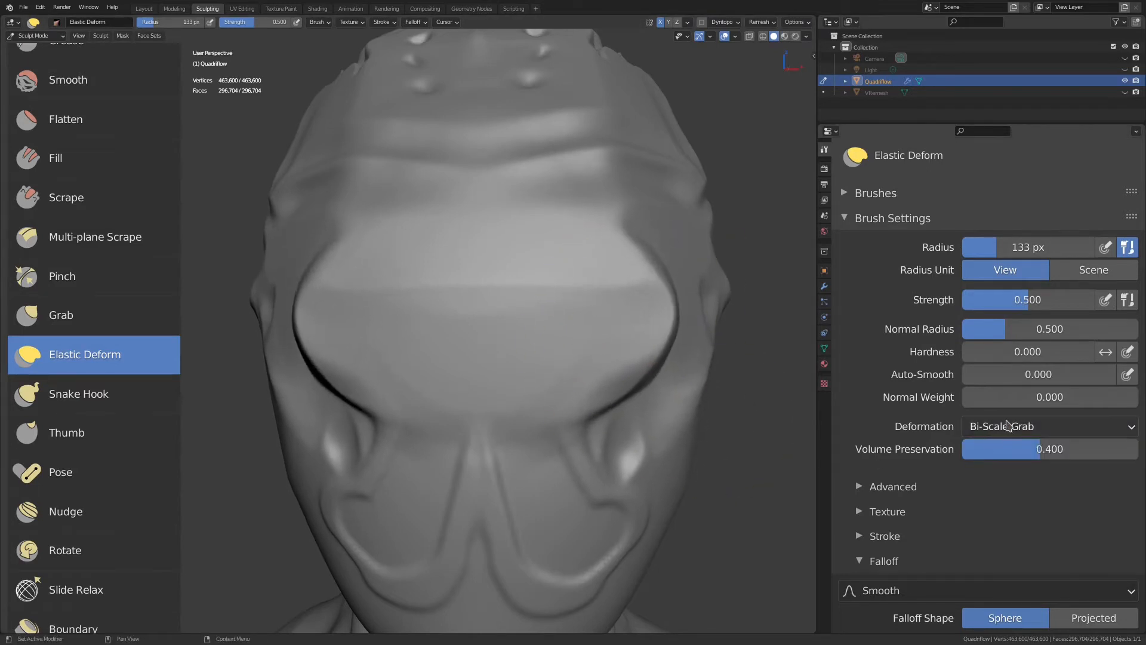
# Set the deformation back to Tri-Scale Grab and stretch the side edges of the mid-face plane further outward.
pyautogui.click(1008, 426)
pyautogui.click(1016, 495)
pyautogui.moveTo(627, 343); pyautogui.dragTo(655, 296)
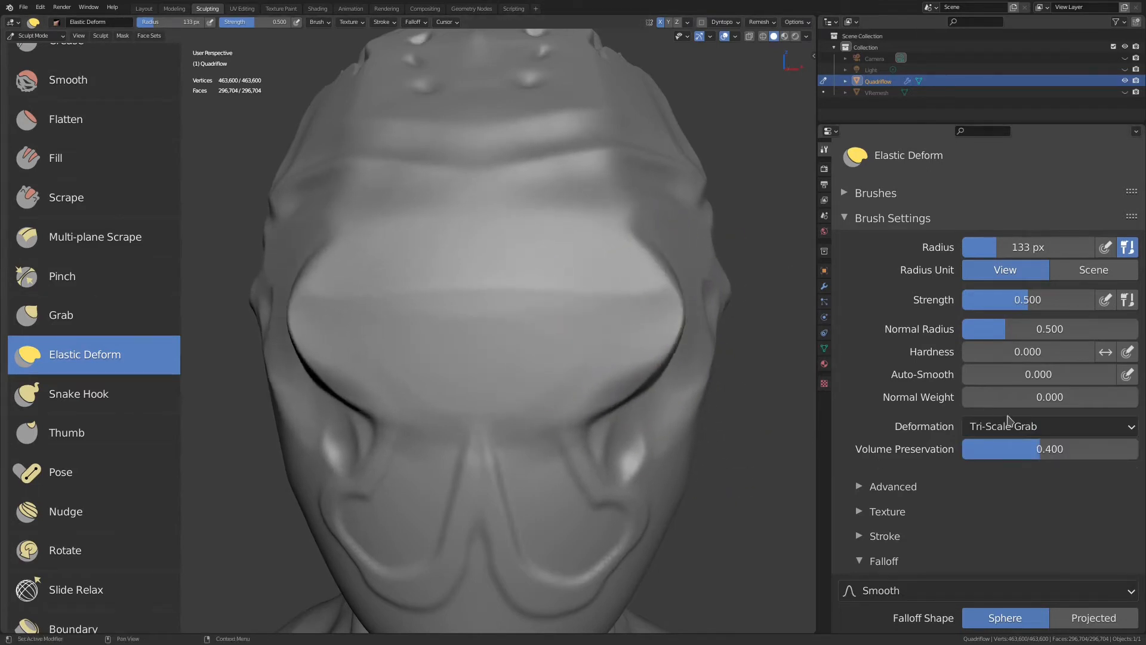
# Set the deformation to Scale and enlarge the upper and lower pairs of lumps on the upper forehead.
pyautogui.click(1014, 426)
pyautogui.click(1009, 518)
pyautogui.moveTo(603, 263); pyautogui.dragTo(586, 376, button='middle')
pyautogui.scroll(-2, 586, 442)
pyautogui.moveTo(585, 442); pyautogui.dragTo(580, 386, button='middle')
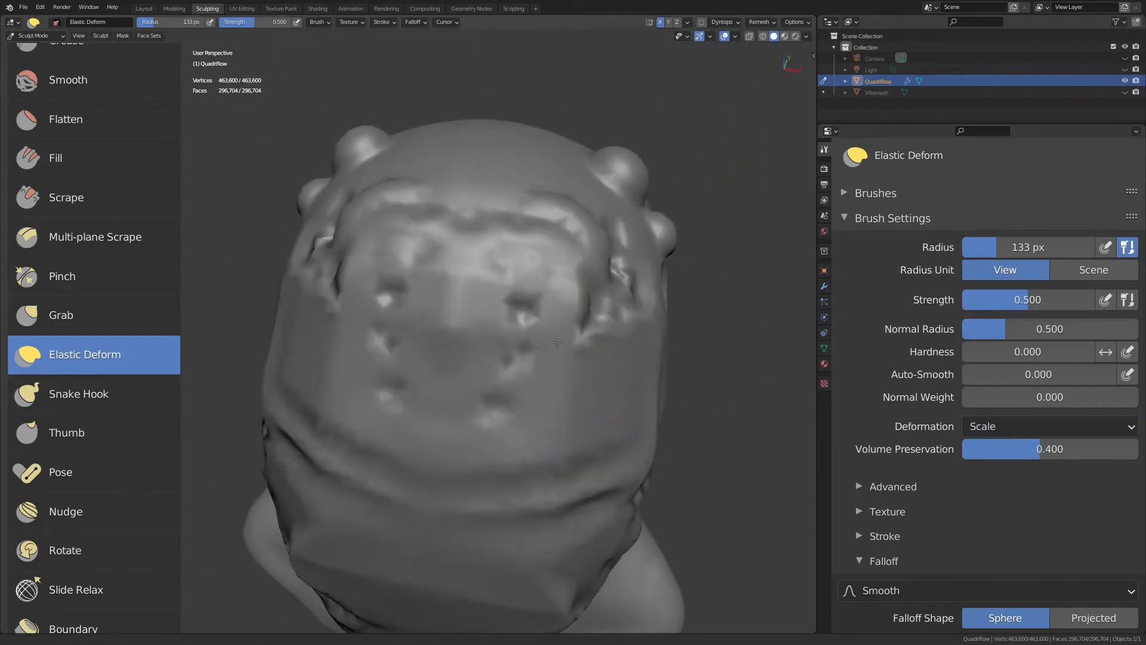
pyautogui.scroll(3, 597, 334)
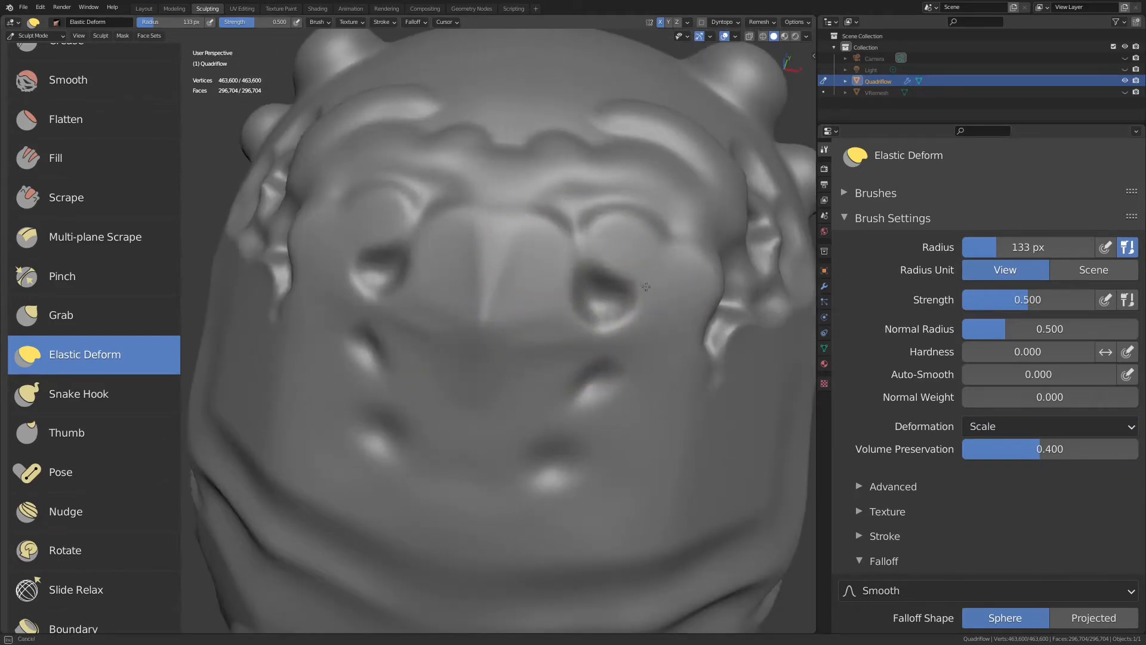
pyautogui.scroll(-2, 615, 317)
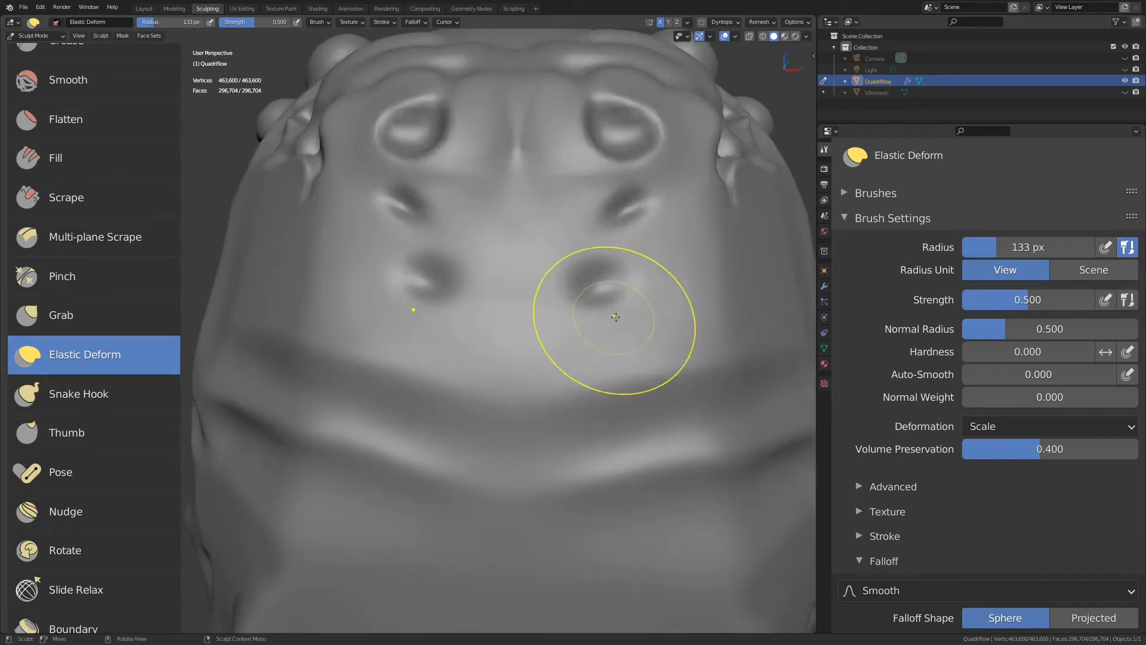
pyautogui.moveTo(606, 283); pyautogui.dragTo(687, 289)
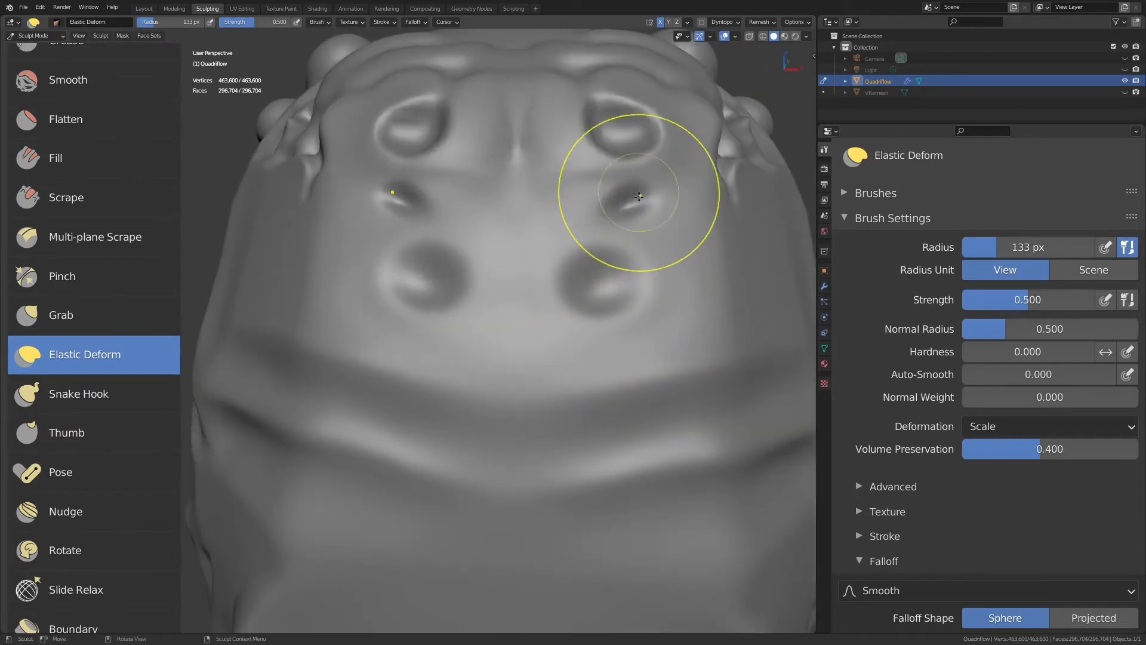
# Scale the row of round balls on the side of the head with the Elastic Deform brush.
pyautogui.moveTo(638, 196); pyautogui.dragTo(505, 294, button='middle')
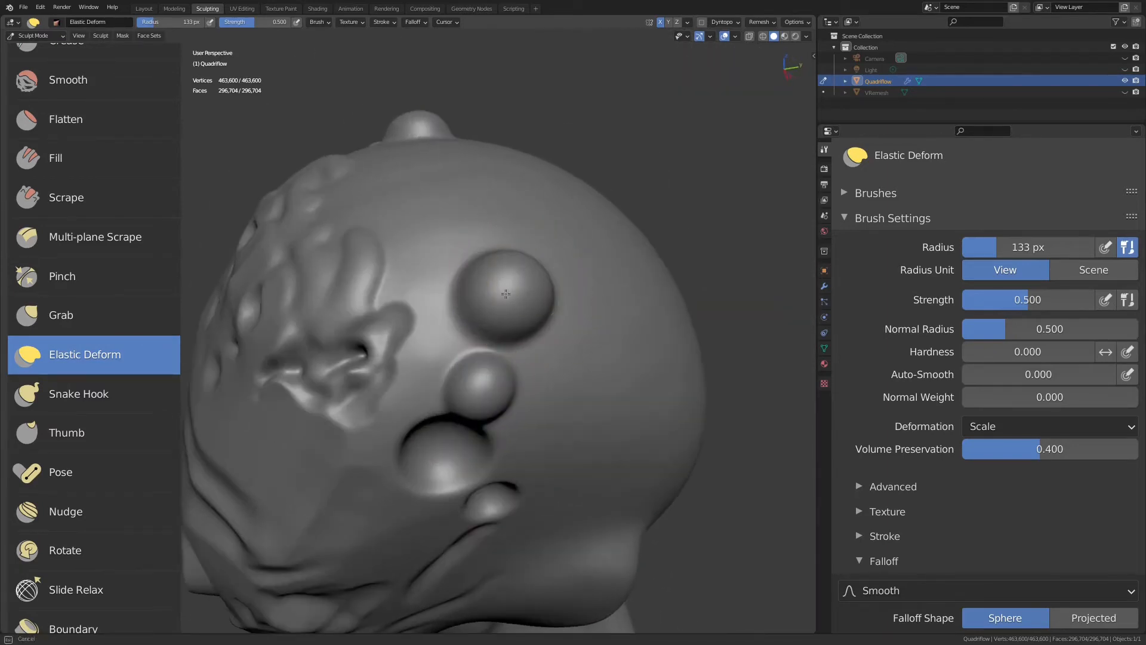
pyautogui.moveTo(419, 318); pyautogui.dragTo(453, 304, button='middle')
pyautogui.scroll(2, 453, 304)
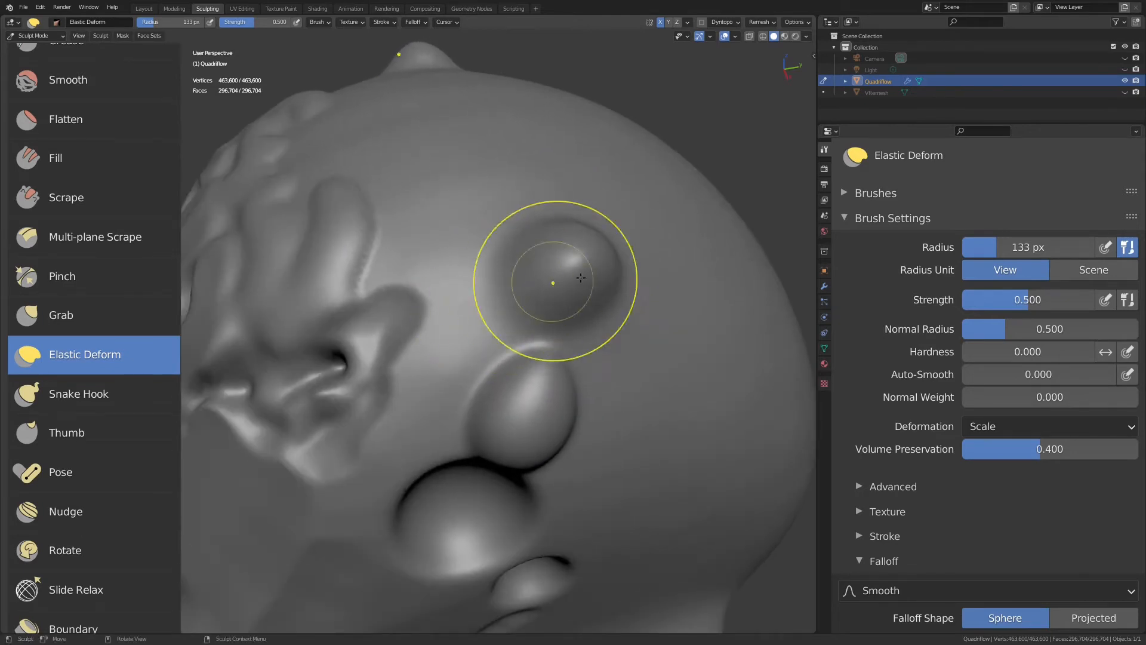
pyautogui.moveTo(581, 277); pyautogui.dragTo(542, 341, button='middle')
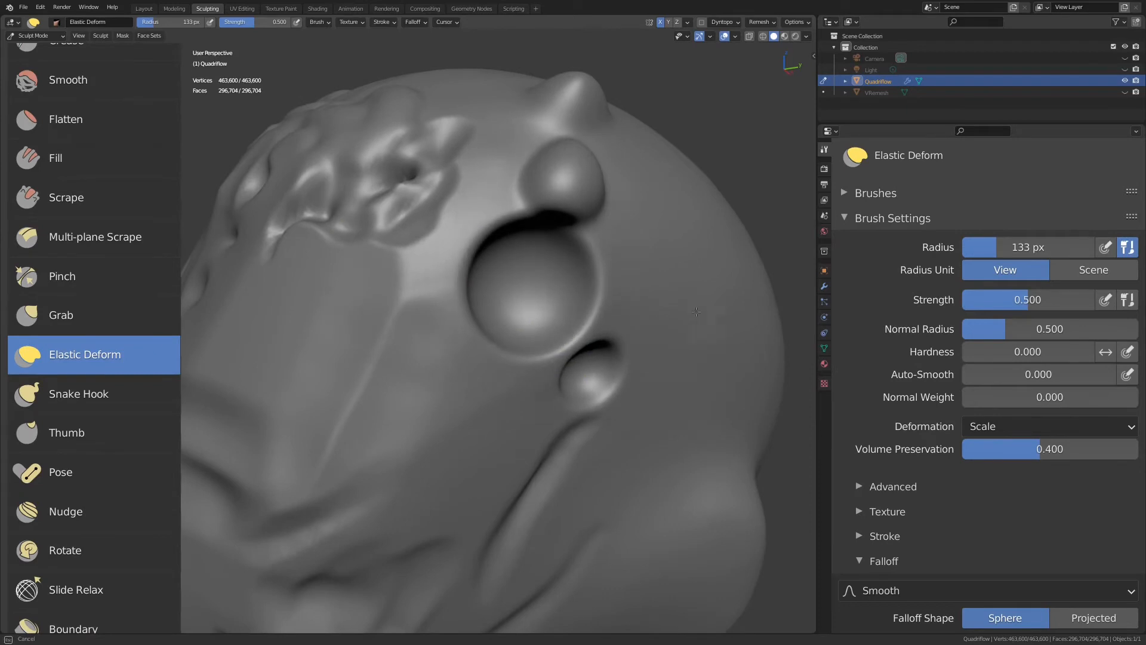
# Set the deformation to Twist with a 179 px radius and twist the crease across the lower forehead.
pyautogui.click(1035, 427)
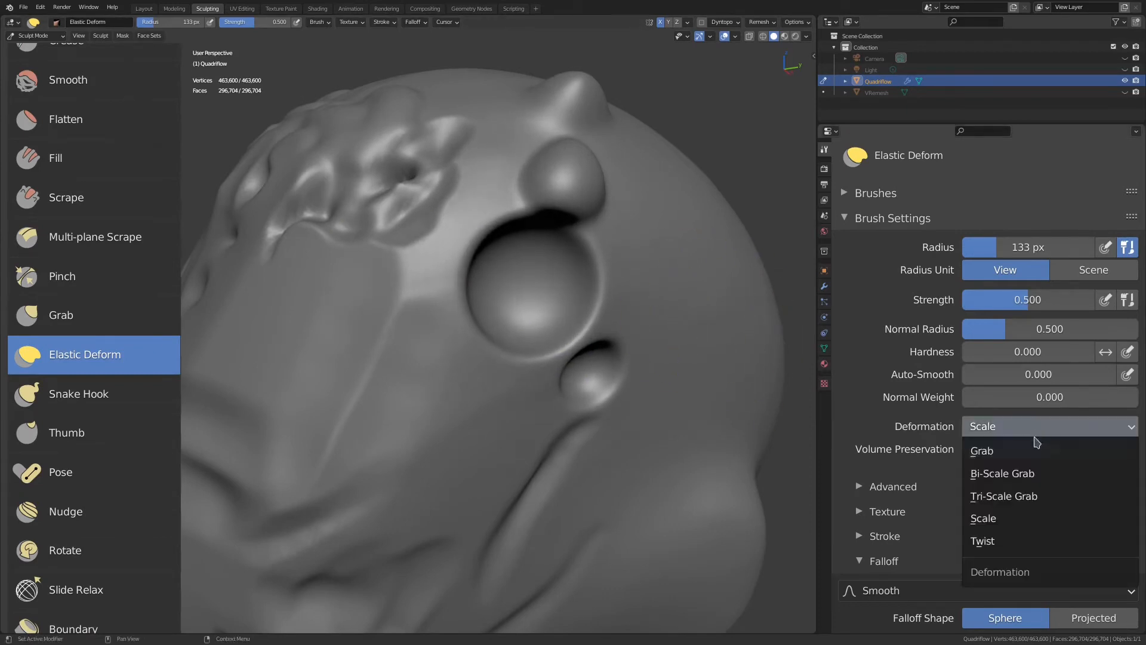
pyautogui.click(1022, 542)
pyautogui.moveTo(614, 473)
pyautogui.mouseDown(button='middle')
pyautogui.moveTo(534, 400)
pyautogui.moveTo(514, 409)
pyautogui.moveTo(509, 353)
pyautogui.moveTo(529, 396)
pyautogui.moveTo(535, 336)
pyautogui.mouseUp(button='middle')
pyautogui.press('f')
pyautogui.click(534, 351)
pyautogui.scroll(2, 536, 346)
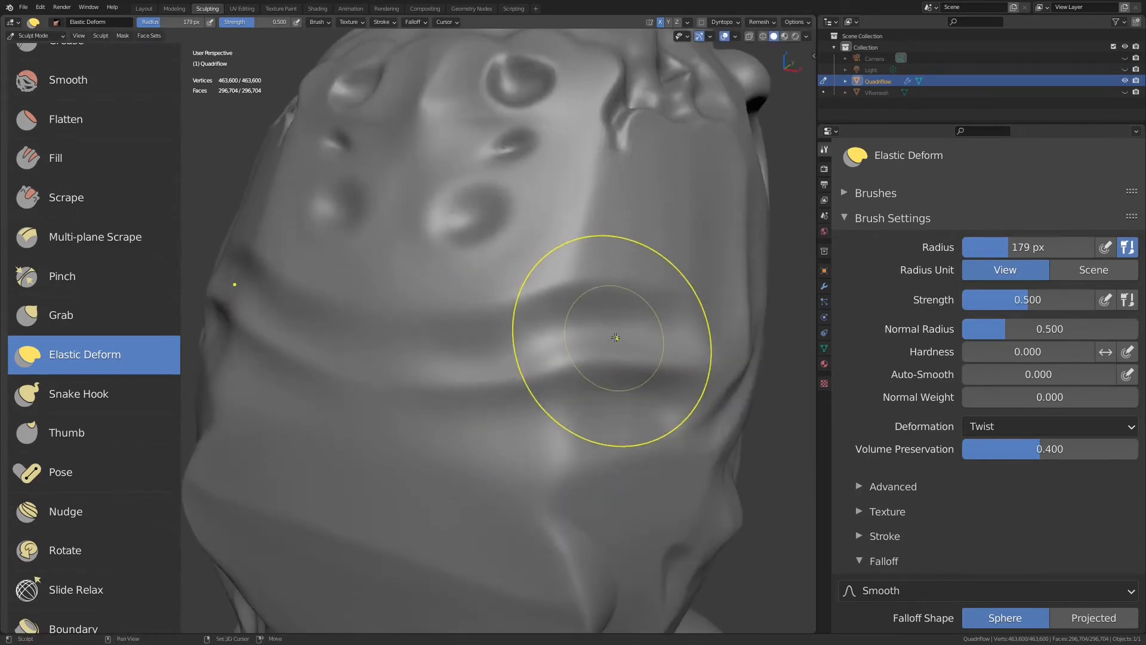
# Raise the brush strength to 1.000 and twist the outer ends of the forehead crease into stronger bends.
pyautogui.hotkey('shift', 'f')
pyautogui.click(671, 347)
pyautogui.scroll(-2, 626, 353)
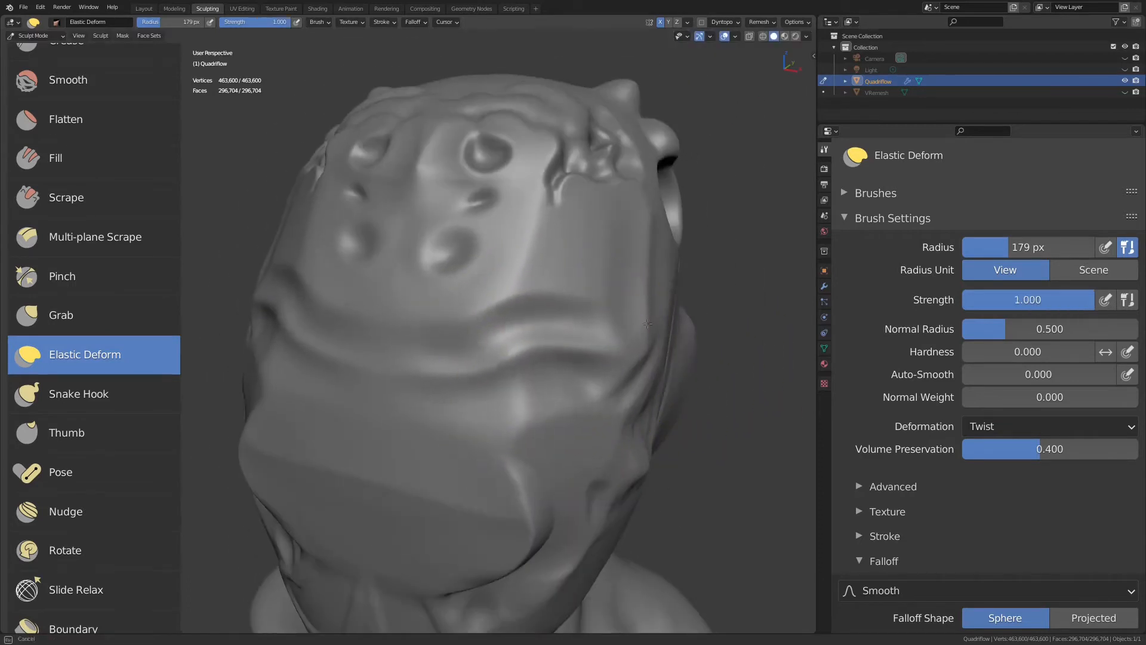
pyautogui.moveTo(450, 191)
pyautogui.mouseDown()
pyautogui.moveTo(597, 287)
pyautogui.moveTo(382, 269)
pyautogui.moveTo(192, 204)
pyautogui.moveTo(747, 385)
pyautogui.moveTo(825, 491)
pyautogui.mouseUp()
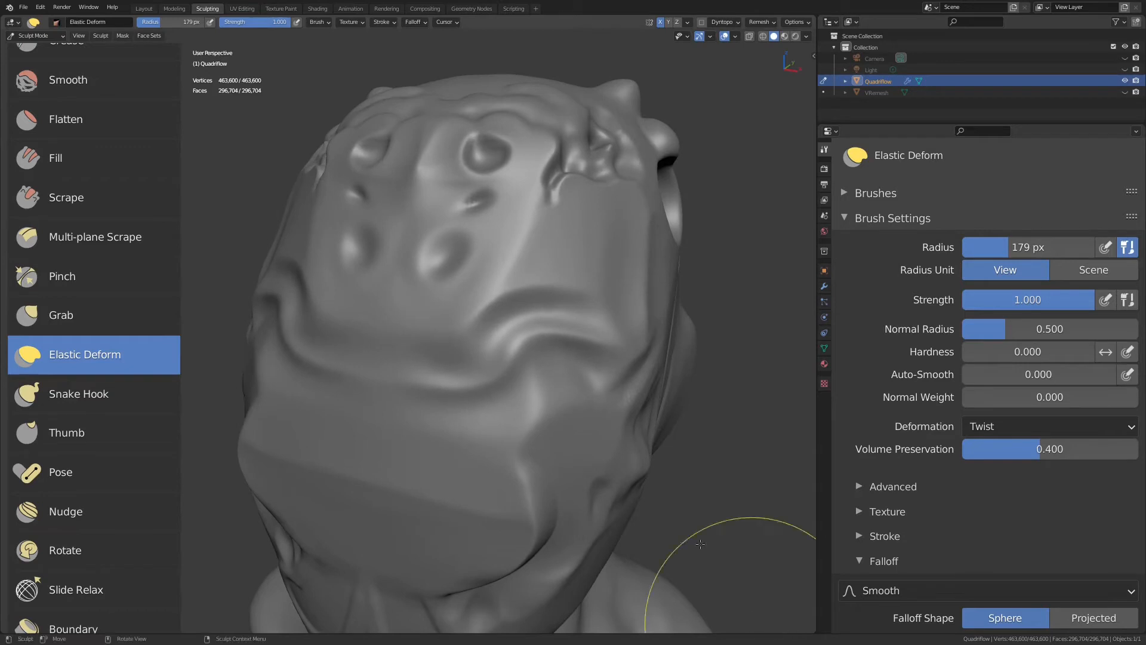
# Reduce the brush radius to 127 px and twist the area just above the bend in the forehead crease.
pyautogui.scroll(-3, 509, 334)
pyautogui.moveTo(512, 387); pyautogui.dragTo(503, 357, button='middle')
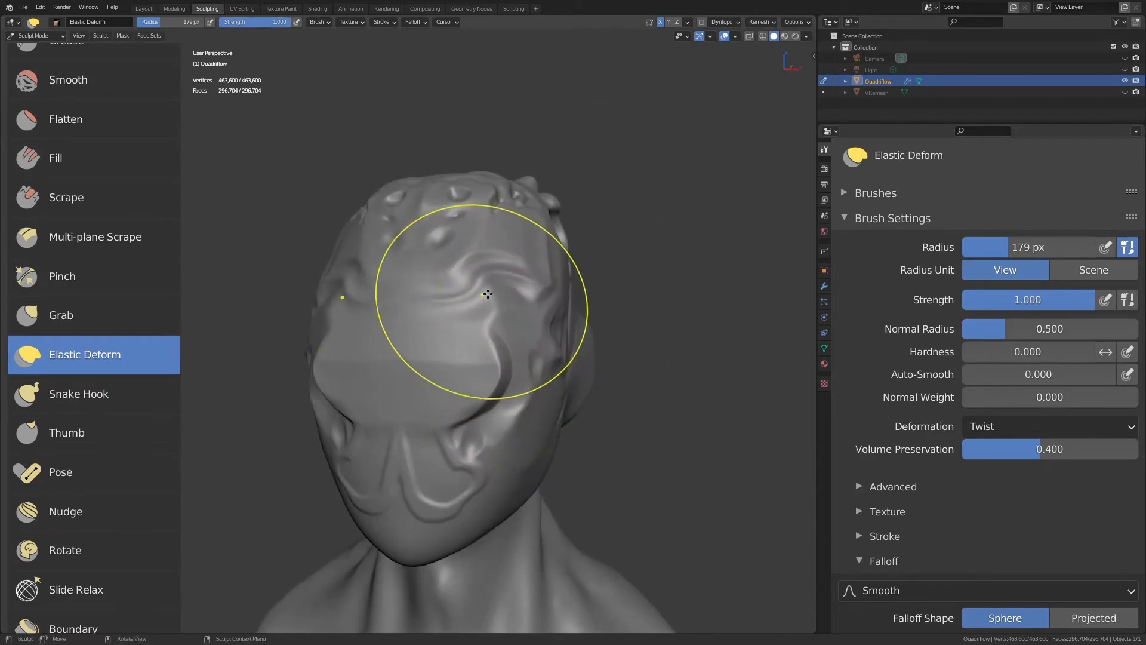
pyautogui.press('f')
pyautogui.click(464, 291)
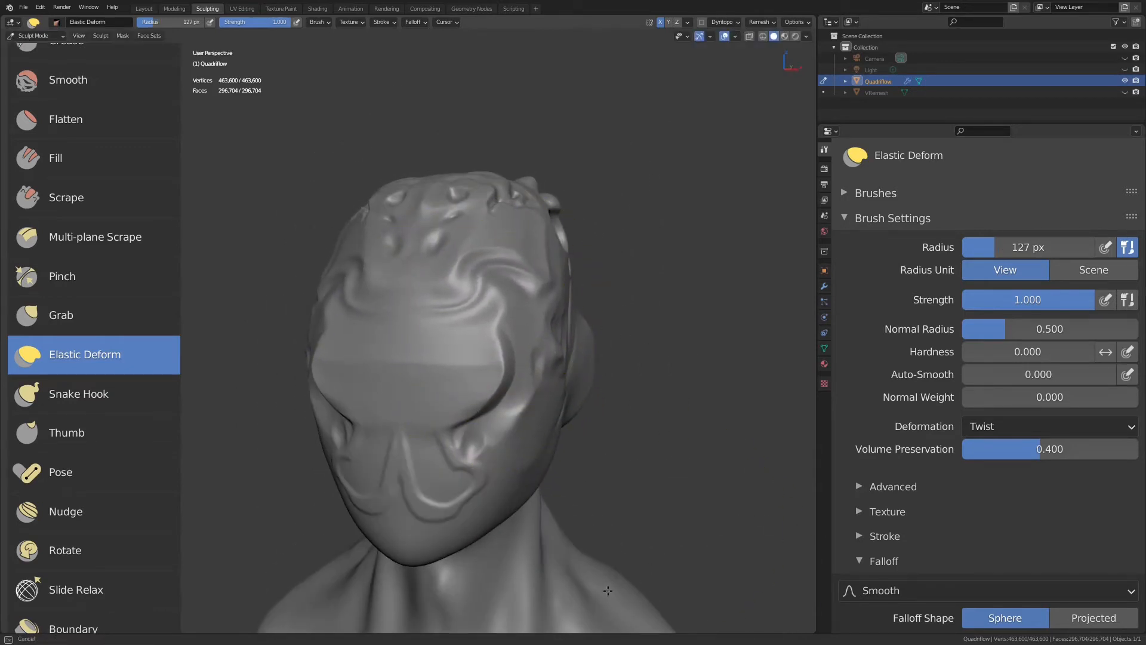
pyautogui.moveTo(447, 261)
pyautogui.mouseDown()
pyautogui.moveTo(678, 350)
pyautogui.moveTo(659, 340)
pyautogui.mouseUp()
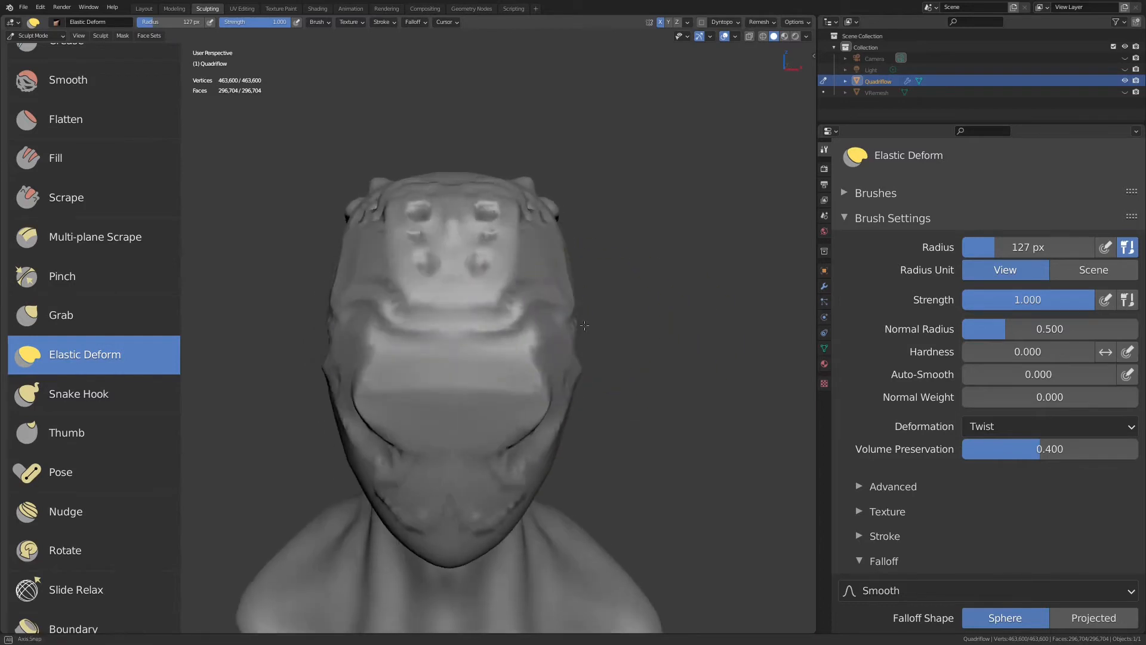
# Switch to the Rotate brush and try rotating the surface at the outer bends of the forehead crease.
pyautogui.scroll(-5, 123, 391)
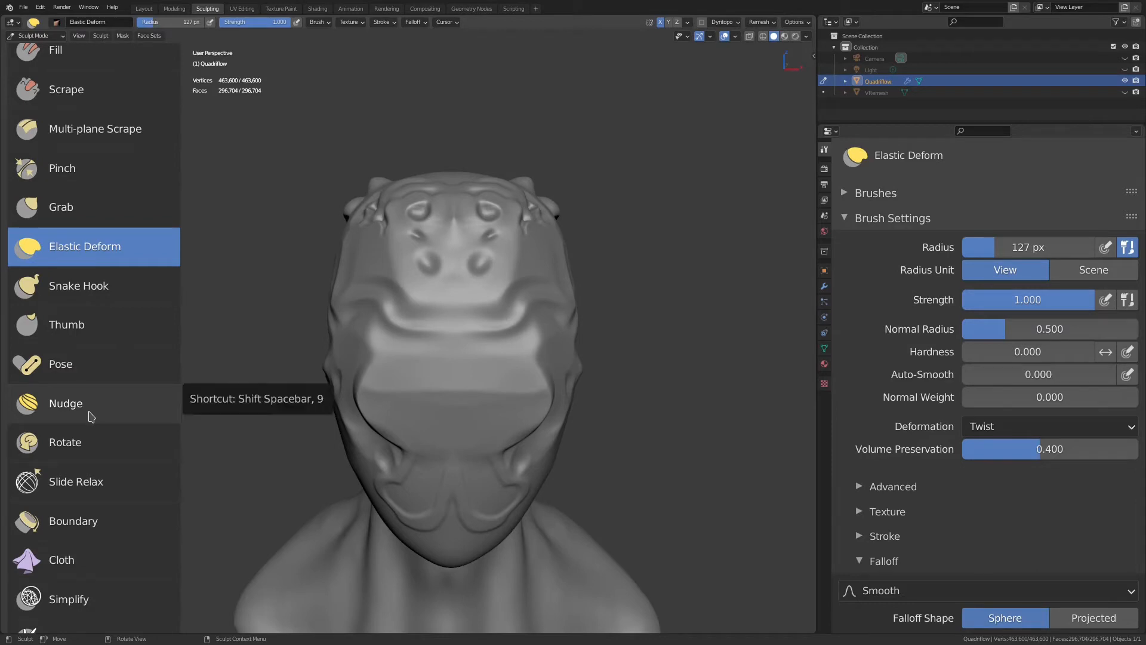
pyautogui.click(93, 442)
pyautogui.moveTo(474, 217); pyautogui.dragTo(416, 232, button='middle')
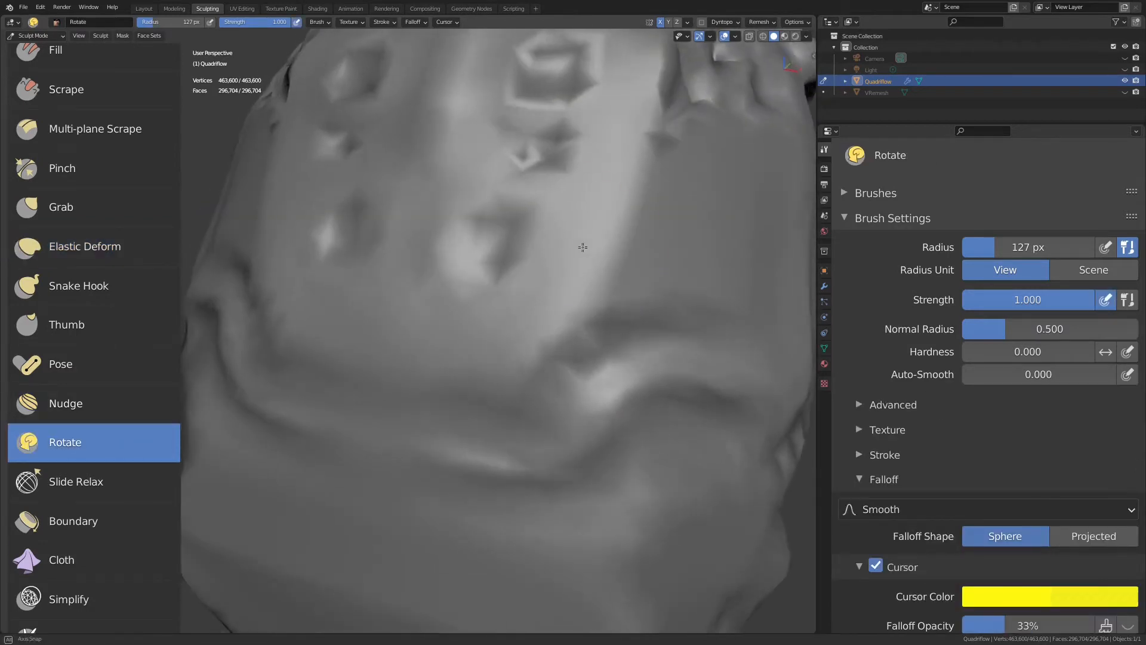
pyautogui.moveTo(583, 286); pyautogui.dragTo(608, 294, button='middle')
pyautogui.scroll(5, 623, 298)
pyautogui.moveTo(623, 299)
pyautogui.mouseDown()
pyautogui.moveTo(561, 292)
pyautogui.moveTo(558, 330)
pyautogui.mouseUp()
pyautogui.moveTo(601, 287)
pyautogui.mouseDown()
pyautogui.moveTo(578, 330)
pyautogui.moveTo(604, 320)
pyautogui.mouseUp()
# Try to rotate the outer end of the forehead crease at a Rotate brush strength of 1.000.
pyautogui.hotkey('shift', 'f')
pyautogui.click(649, 328)
pyautogui.keyDown('ctrl'); pyautogui.moveTo(602, 315); pyautogui.dragTo(576, 349, button='middle'); pyautogui.keyUp('ctrl')
pyautogui.moveTo(577, 305); pyautogui.dragTo(623, 290)
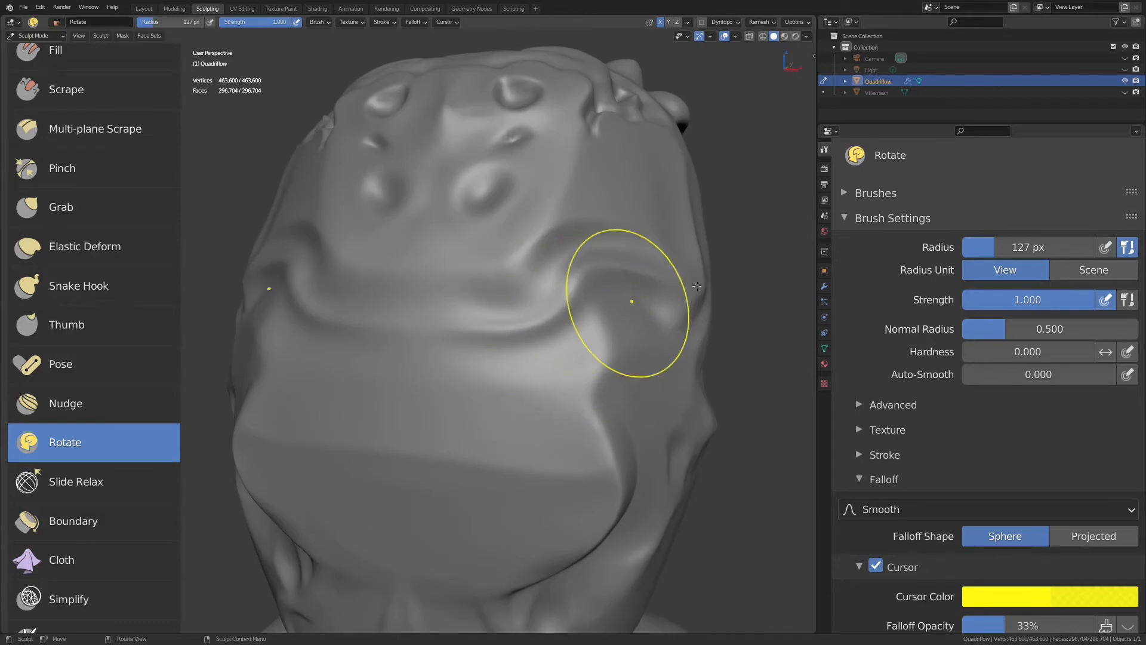
# Set the Rotate brush strength to 2.000 and swirl the folds on the side of the head.
pyautogui.click(1032, 300)
pyautogui.write('2')
pyautogui.press('Return')
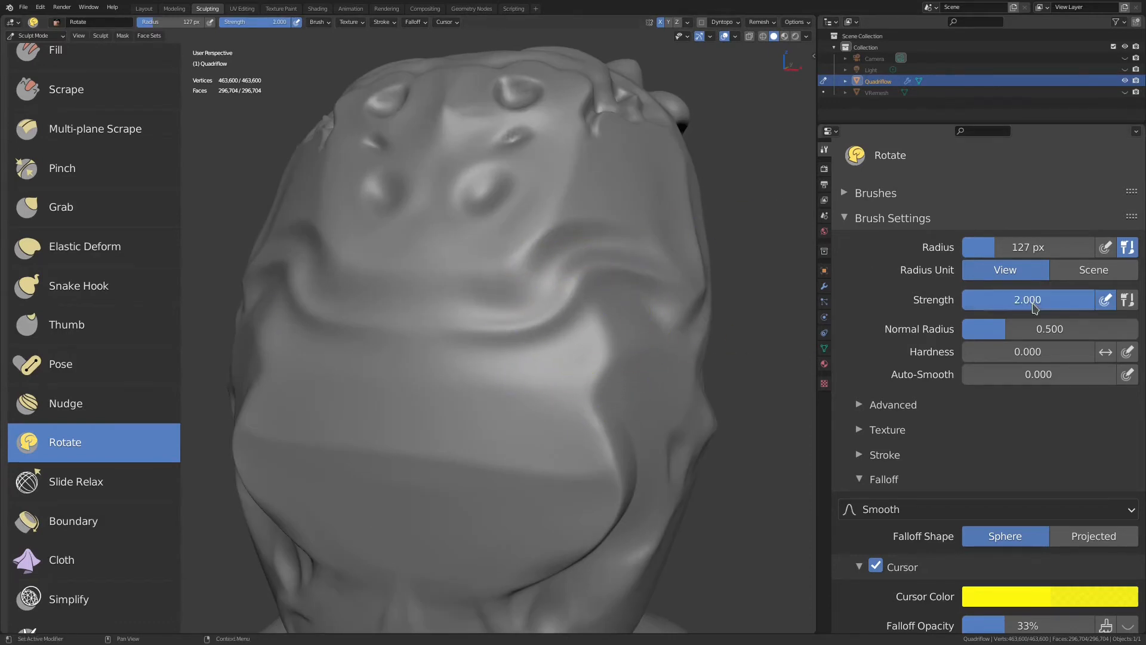
pyautogui.moveTo(559, 294)
pyautogui.mouseDown(button='middle')
pyautogui.moveTo(561, 311)
pyautogui.moveTo(515, 338)
pyautogui.mouseUp(button='middle')
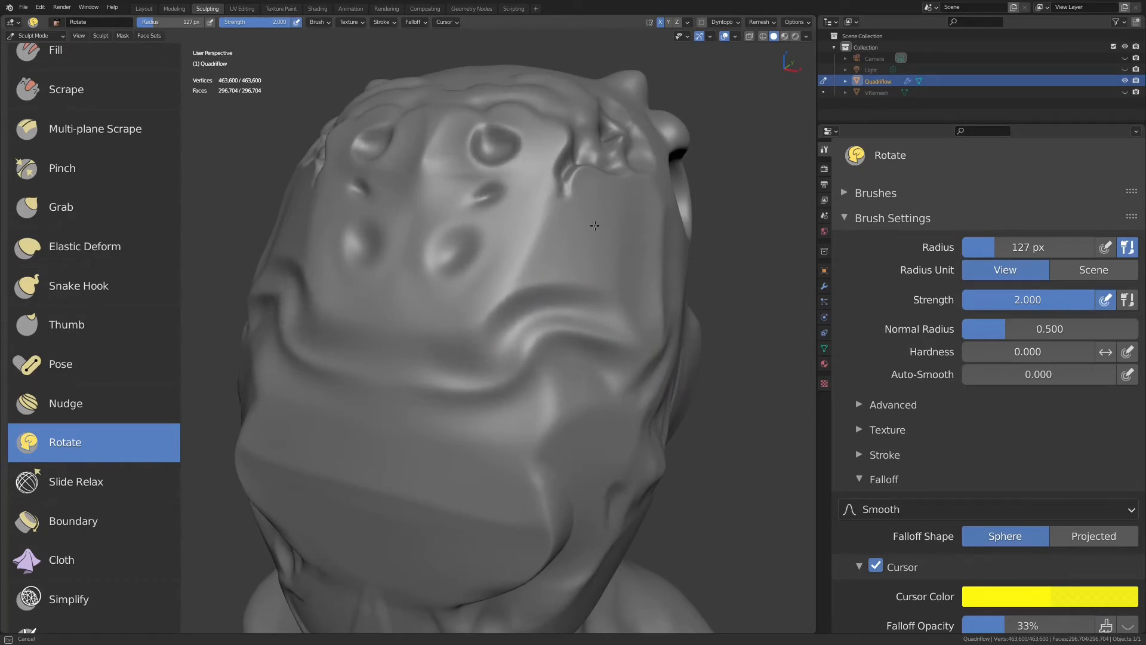
pyautogui.moveTo(525, 397)
pyautogui.mouseDown(button='middle')
pyautogui.moveTo(493, 341)
pyautogui.moveTo(478, 358)
pyautogui.moveTo(459, 355)
pyautogui.mouseUp(button='middle')
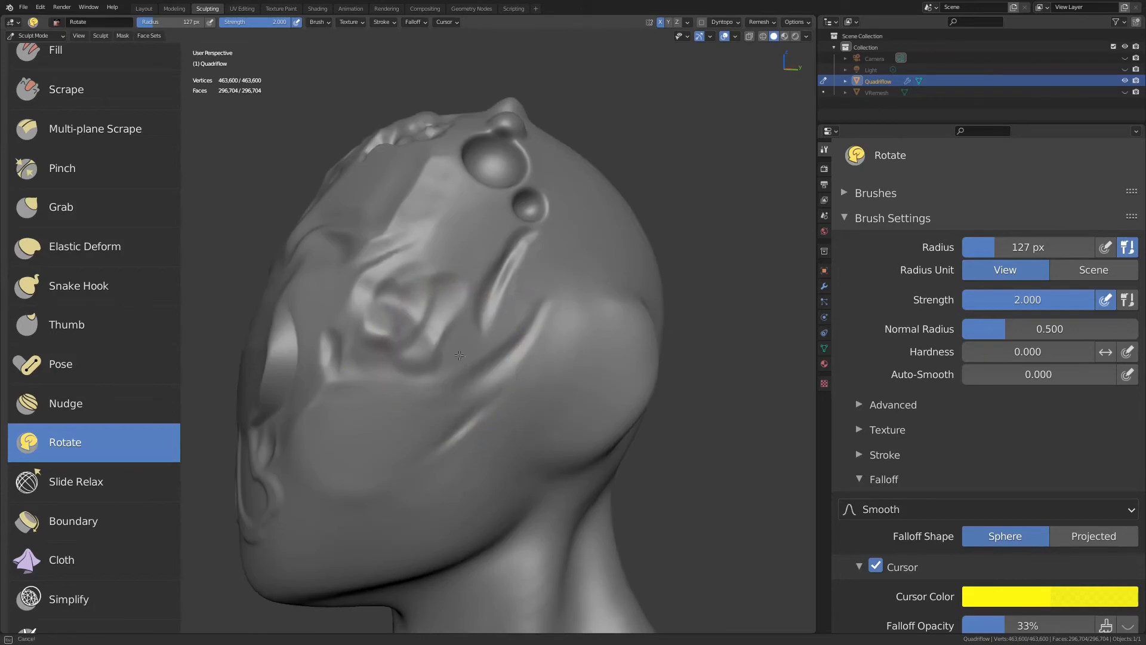
pyautogui.scroll(2, 420, 357)
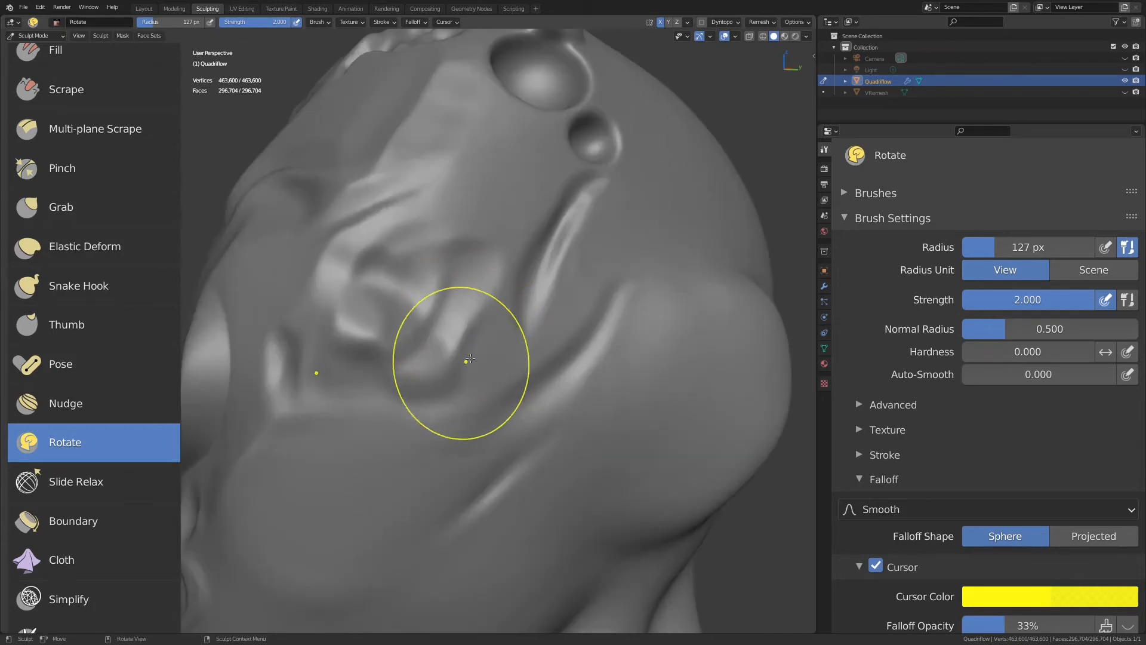
pyautogui.moveTo(407, 330); pyautogui.dragTo(429, 472)
pyautogui.moveTo(545, 378); pyautogui.dragTo(535, 348)
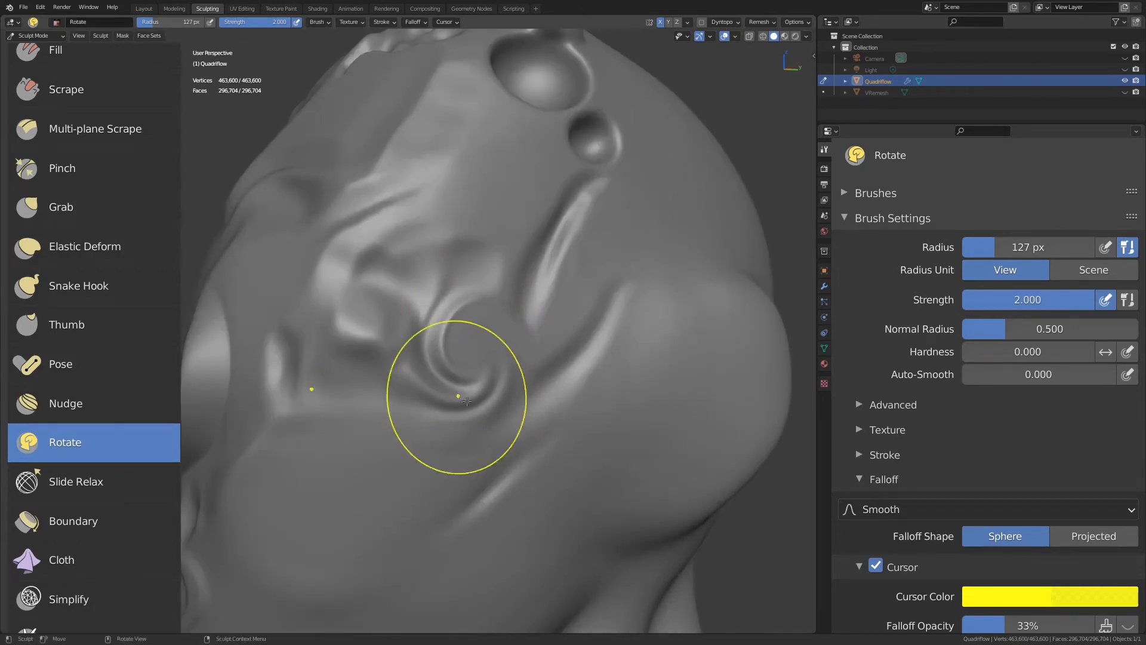
pyautogui.moveTo(441, 370); pyautogui.dragTo(448, 231, button='middle')
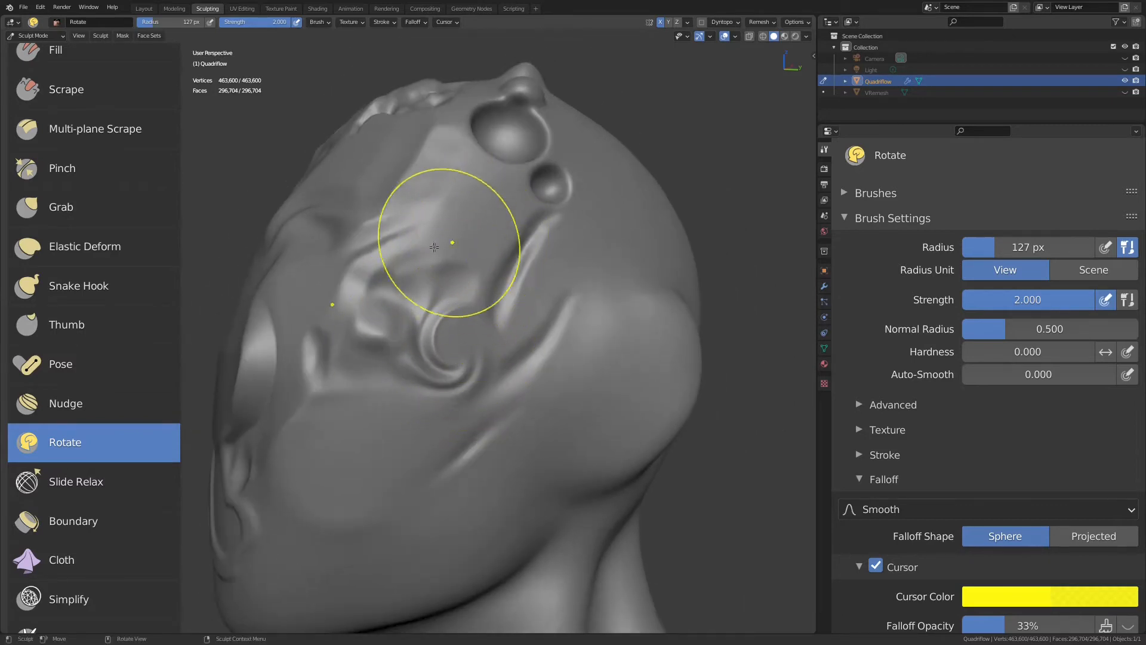
# Pull a pointed spike out of the side of the head below the temple with the Snake Hook brush.
pyautogui.moveTo(412, 370); pyautogui.dragTo(448, 346, button='middle')
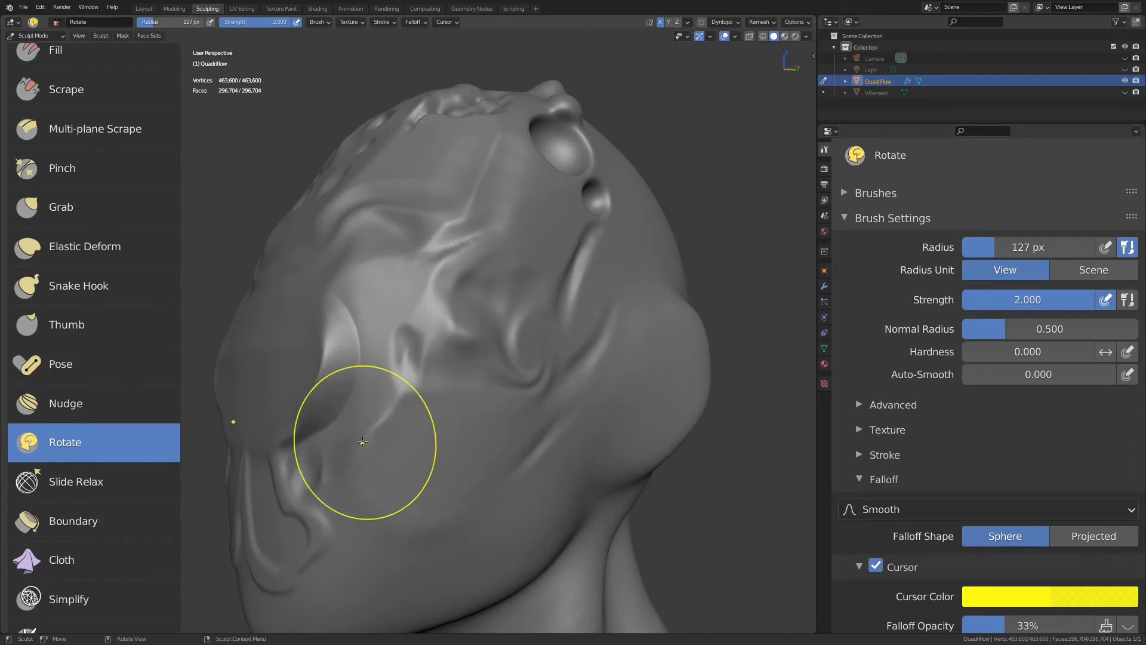
pyautogui.click(98, 285)
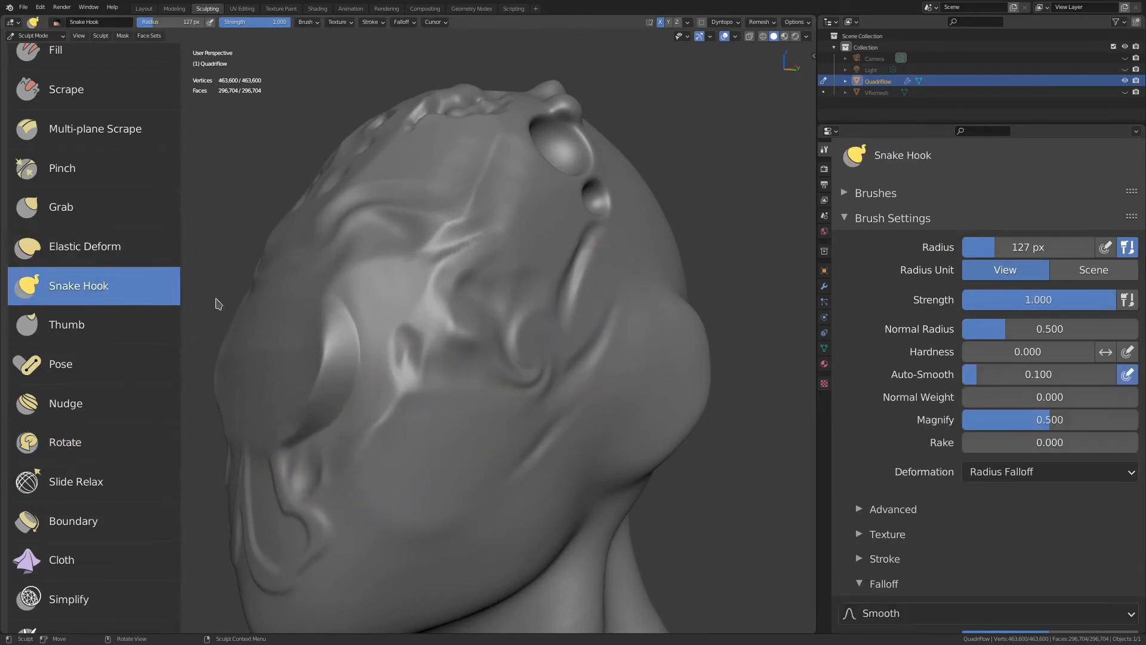
pyautogui.moveTo(219, 305)
pyautogui.mouseDown(button='middle')
pyautogui.moveTo(559, 311)
pyautogui.moveTo(550, 333)
pyautogui.mouseUp(button='middle')
pyautogui.moveTo(550, 333)
pyautogui.mouseDown()
pyautogui.moveTo(615, 281)
pyautogui.moveTo(644, 276)
pyautogui.mouseUp()
pyautogui.moveTo(605, 348); pyautogui.dragTo(555, 362, button='middle')
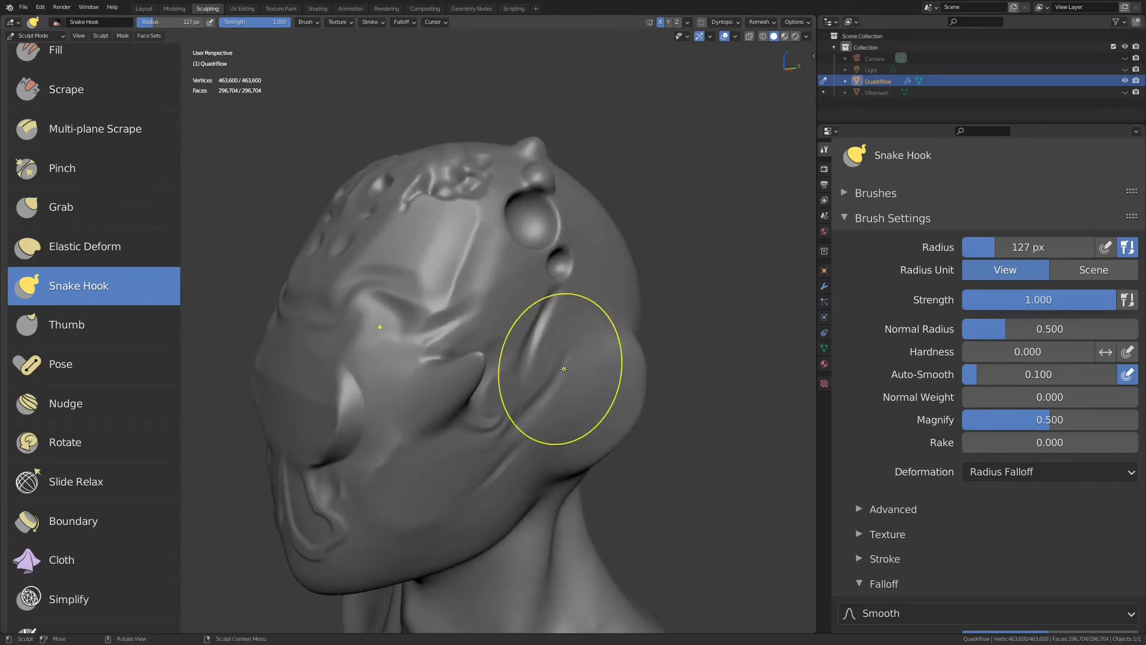
# Hide the Quadriflow head, show the VRemesh head in front view, and switch sculpting to VRemesh.
pyautogui.moveTo(367, 443); pyautogui.dragTo(396, 340, button='middle')
pyautogui.press('KP_1')
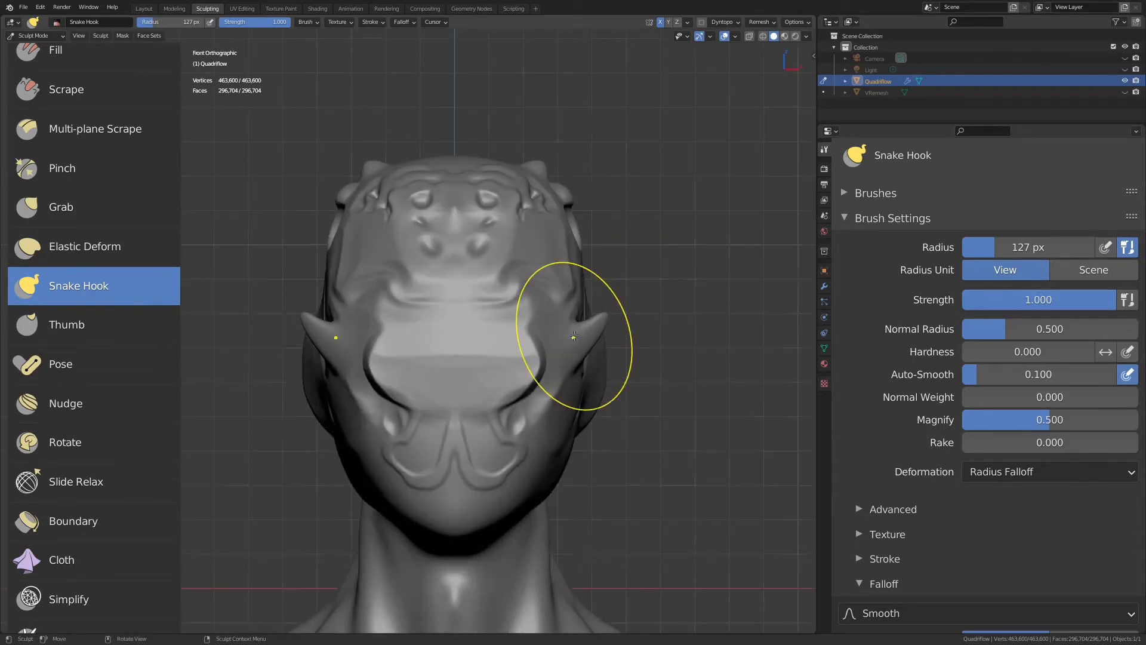
pyautogui.keyDown('ctrl'); pyautogui.moveTo(572, 286); pyautogui.dragTo(545, 340, button='middle'); pyautogui.keyUp('ctrl')
pyautogui.keyDown('shift'); pyautogui.moveTo(448, 357); pyautogui.dragTo(481, 345, button='middle'); pyautogui.keyUp('shift')
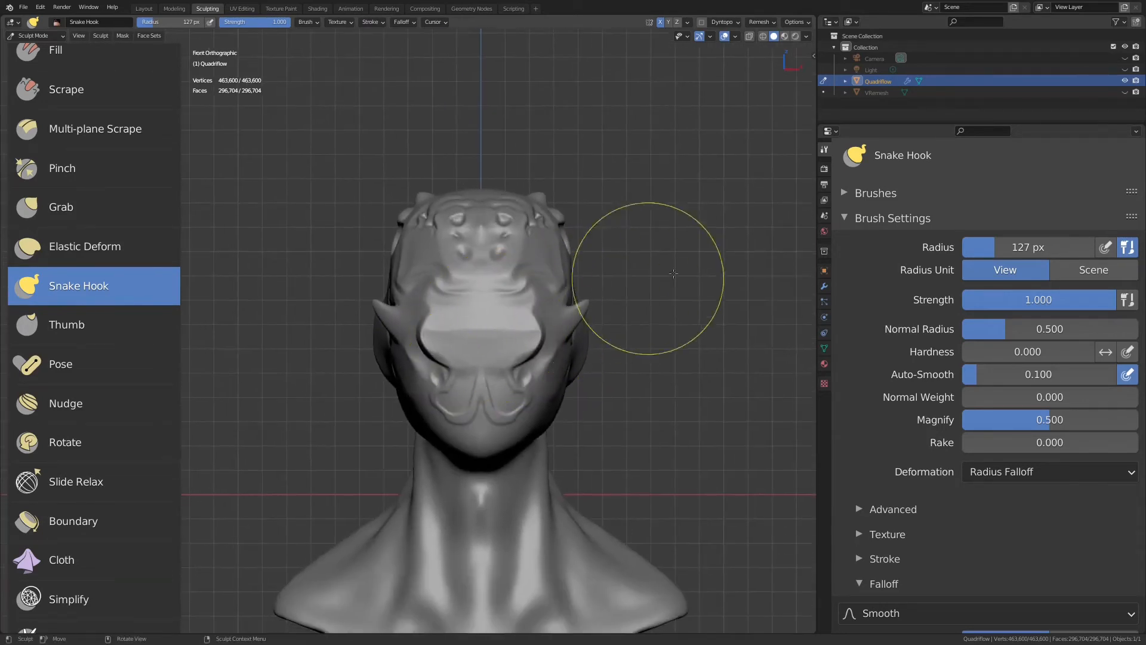
pyautogui.click(1125, 82)
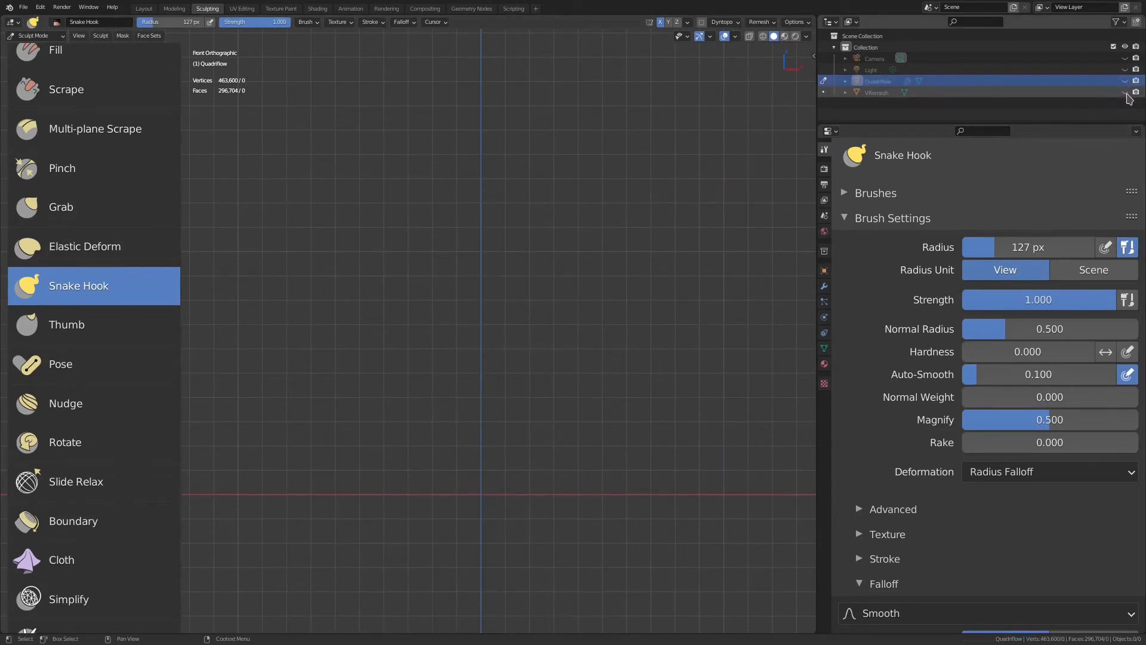
pyautogui.click(1125, 92)
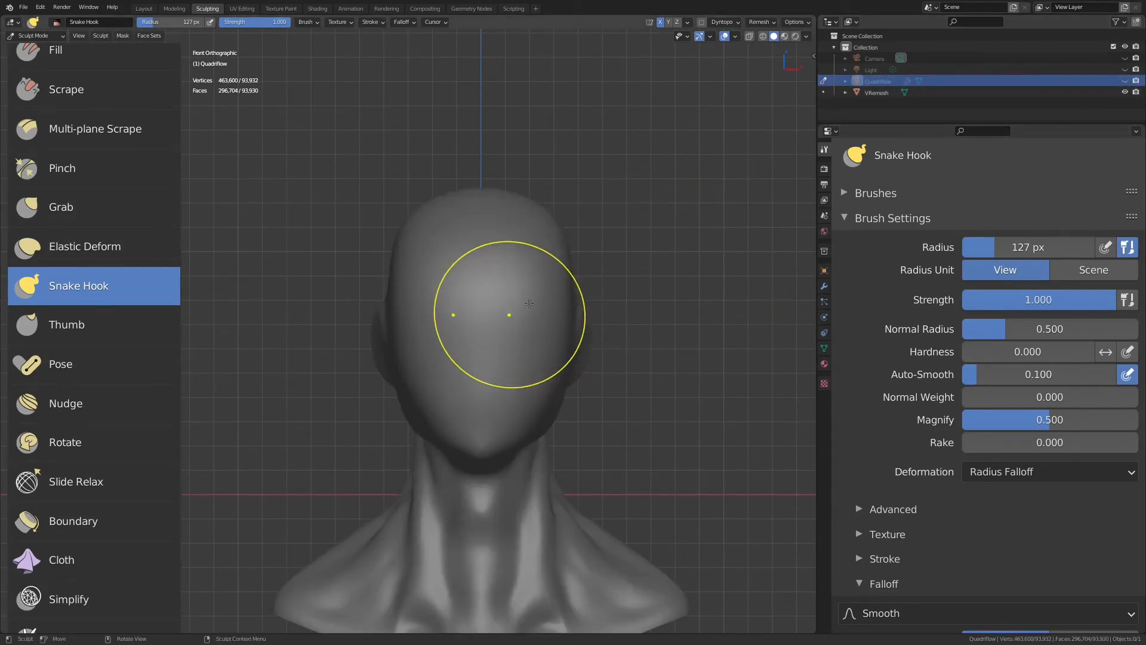
pyautogui.hotkey('alt', 'q')
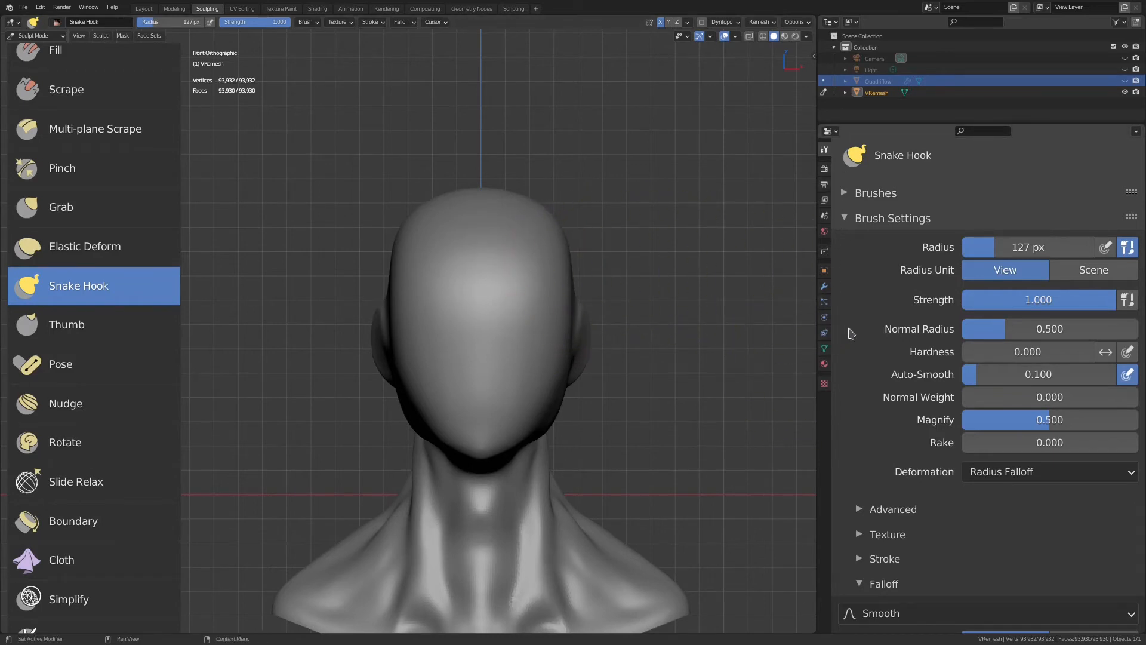
# Enable Dyntopo on the VRemesh head and turn on the wireframe overlay.
pyautogui.scroll(-8, 852, 333)
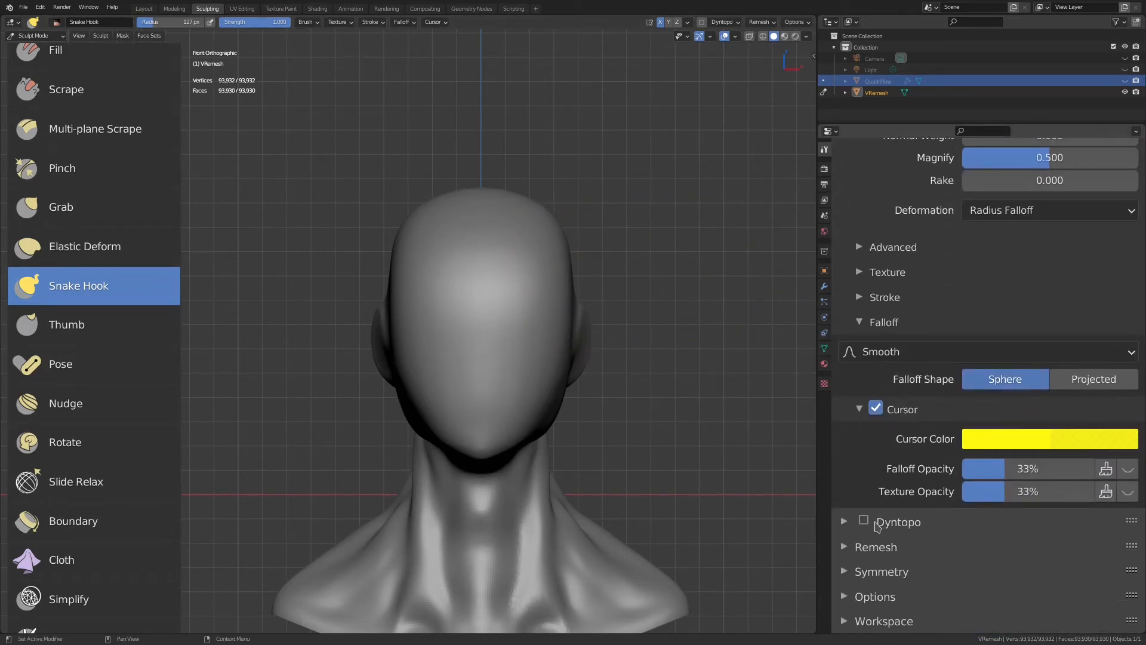
pyautogui.hotkey('ctrl', 'd')
pyautogui.press('q')
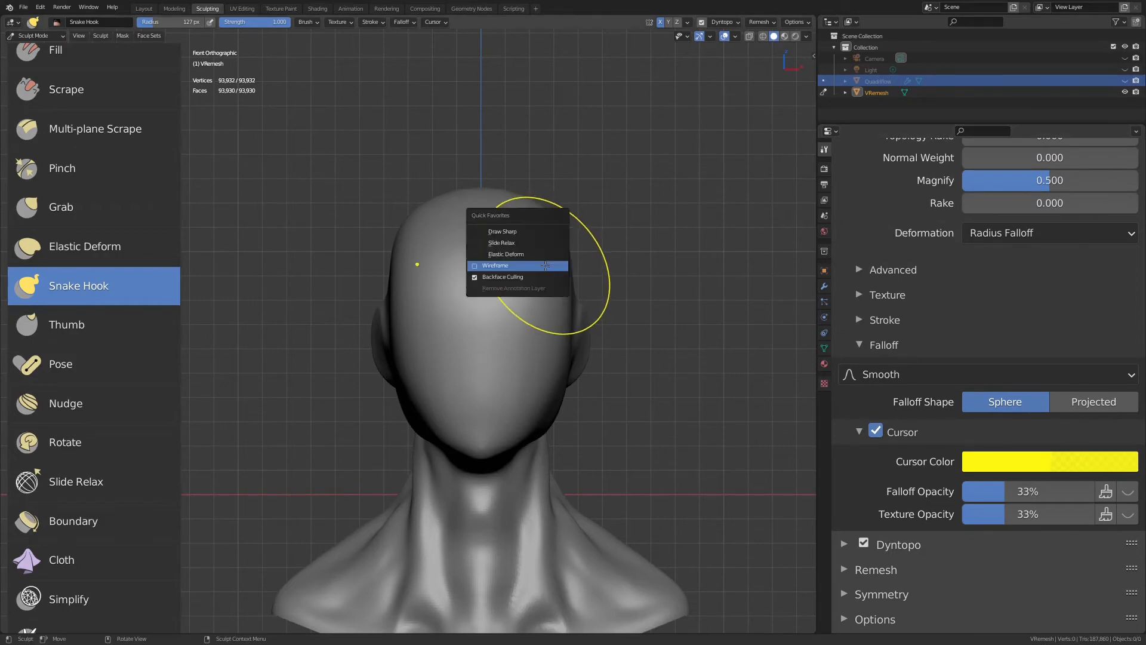
pyautogui.click(495, 265)
# Try a Snake Hook stroke across the forehead with Dyntopo enabled, and undo it.
pyautogui.scroll(3, 535, 267)
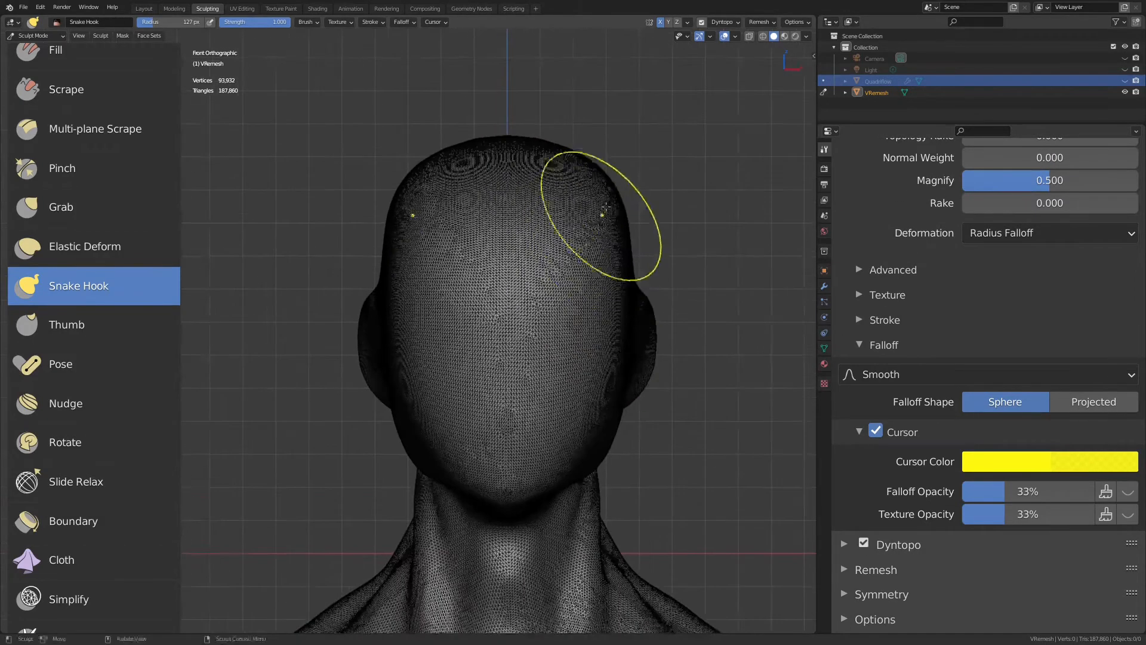
pyautogui.moveTo(514, 257); pyautogui.dragTo(582, 254)
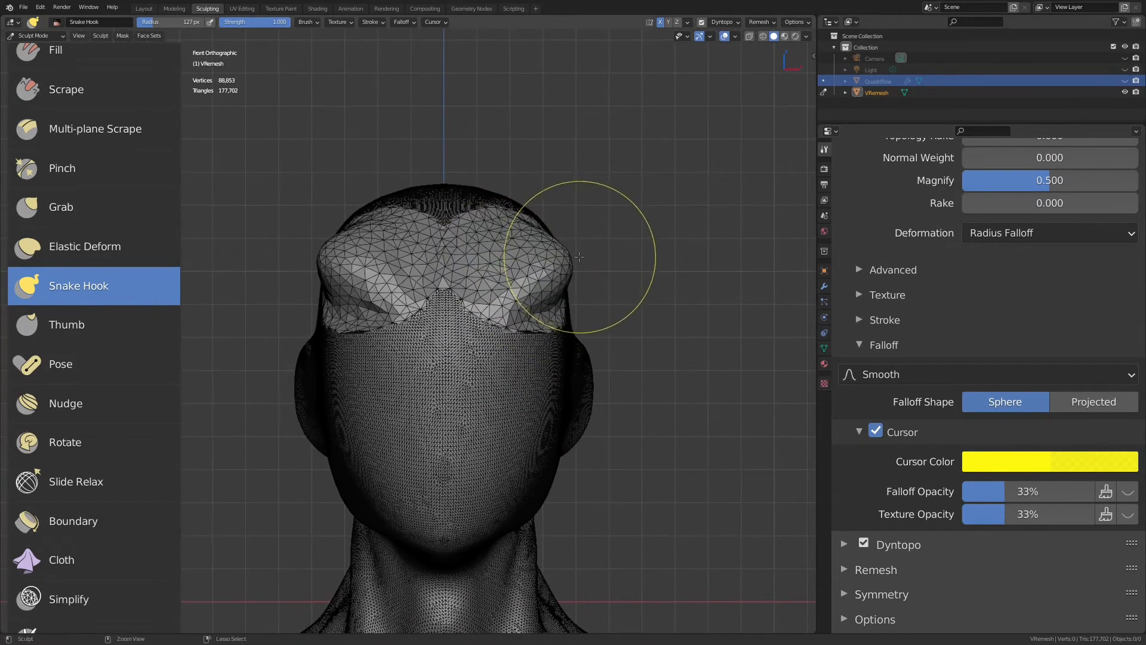
pyautogui.hotkey('ctrl', 'z')
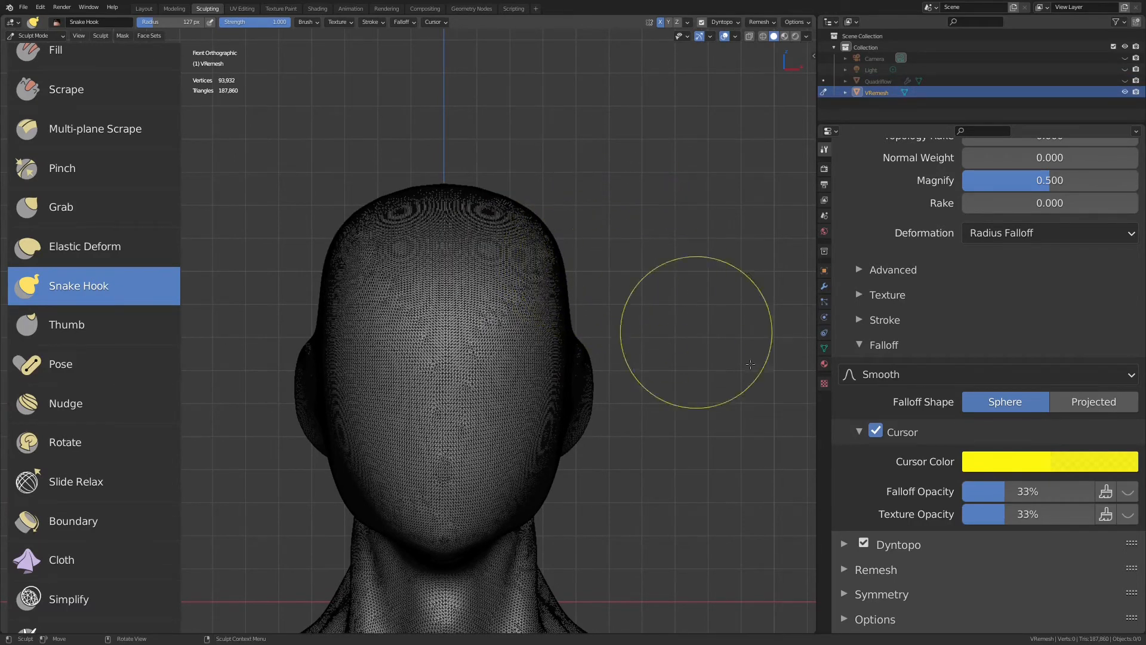
# Set the Dyntopo detailing to Constant Detail with a resolution of 8.
pyautogui.click(844, 543)
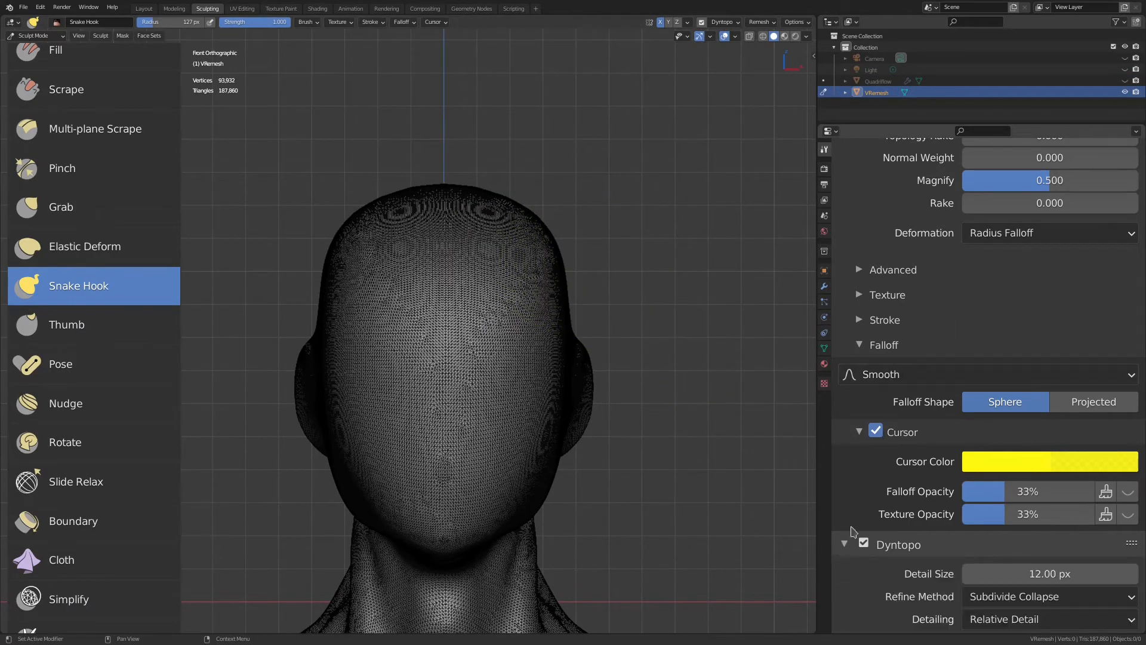
pyautogui.scroll(-5, 911, 358)
pyautogui.click(1021, 493)
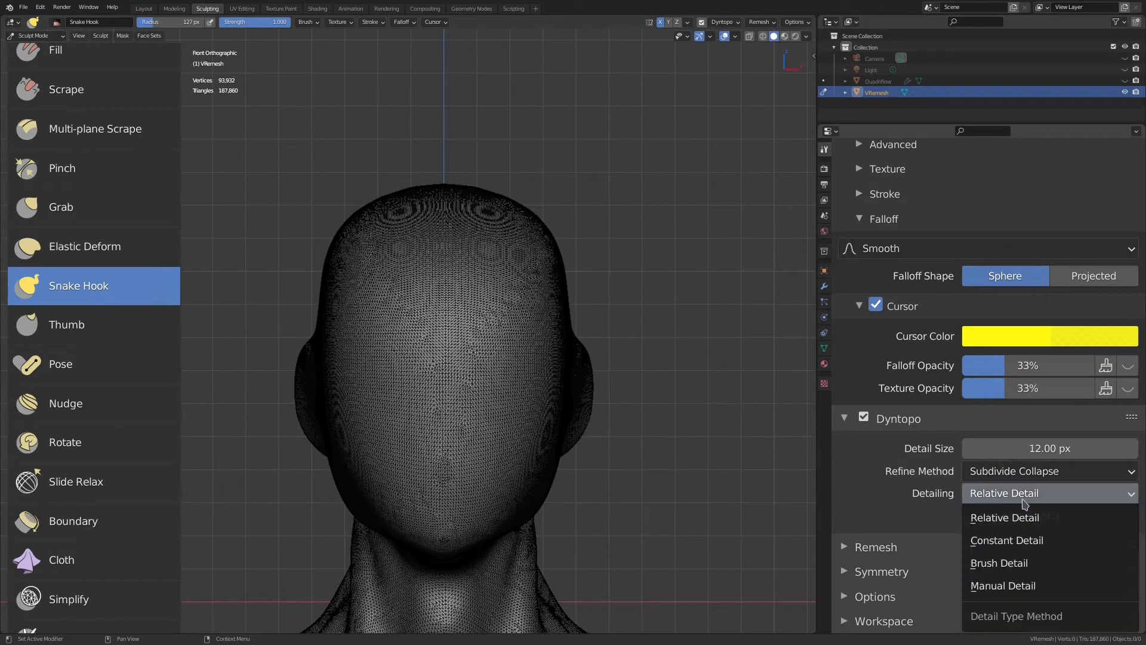
pyautogui.click(1023, 540)
pyautogui.click(1128, 448)
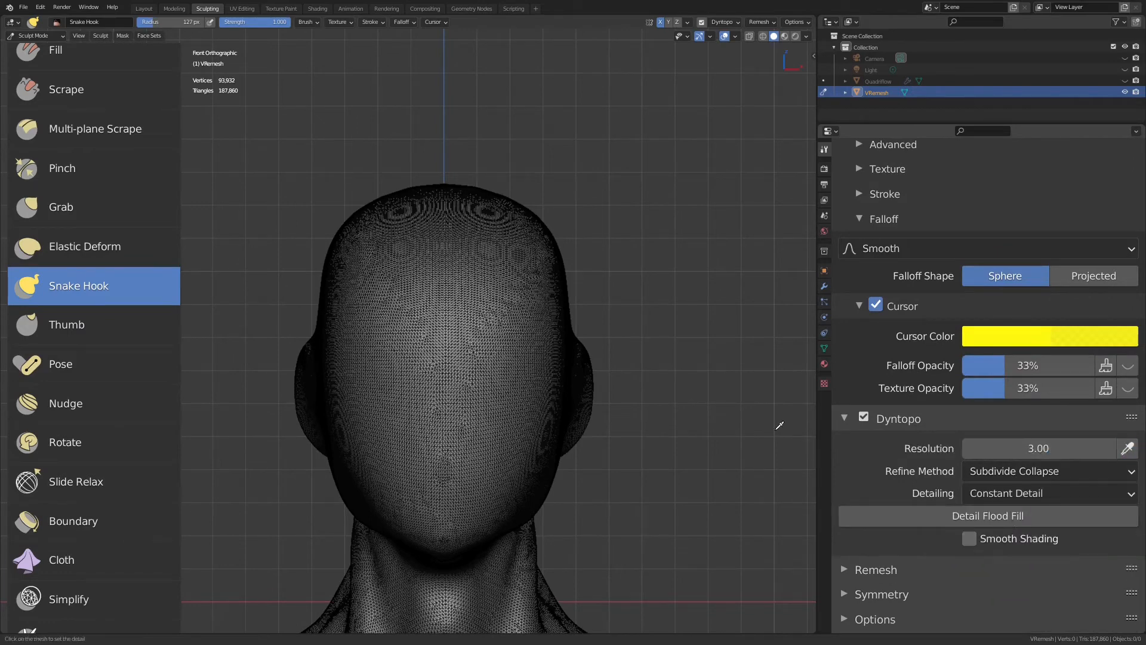
pyautogui.click(646, 380)
pyautogui.click(1027, 447)
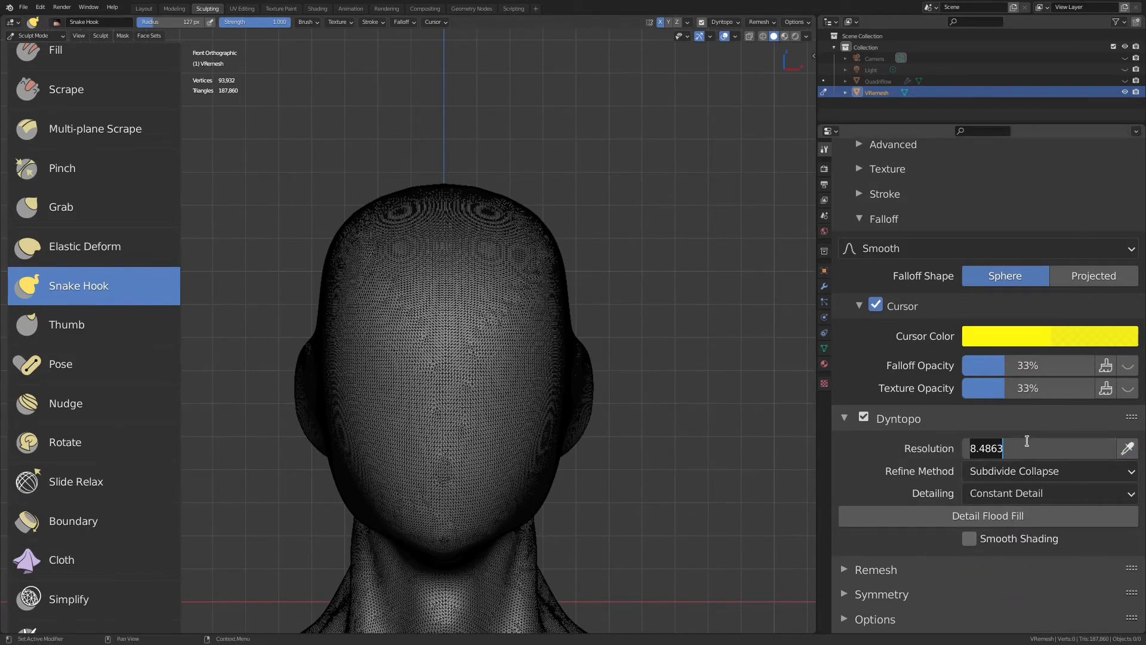
pyautogui.write('8')
pyautogui.press('Return')
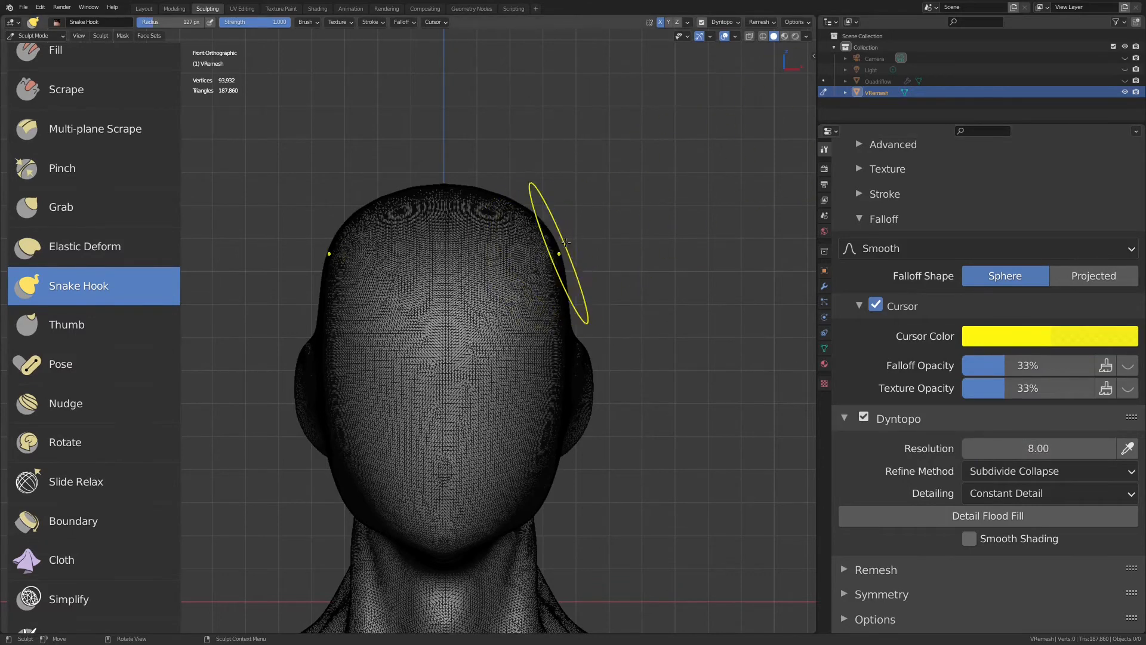
# Pull two pairs of curved horns out of the sides of the head with the Snake Hook brush at a 70 px radius.
pyautogui.moveTo(549, 251)
pyautogui.mouseDown()
pyautogui.moveTo(612, 245)
pyautogui.moveTo(628, 203)
pyautogui.mouseUp()
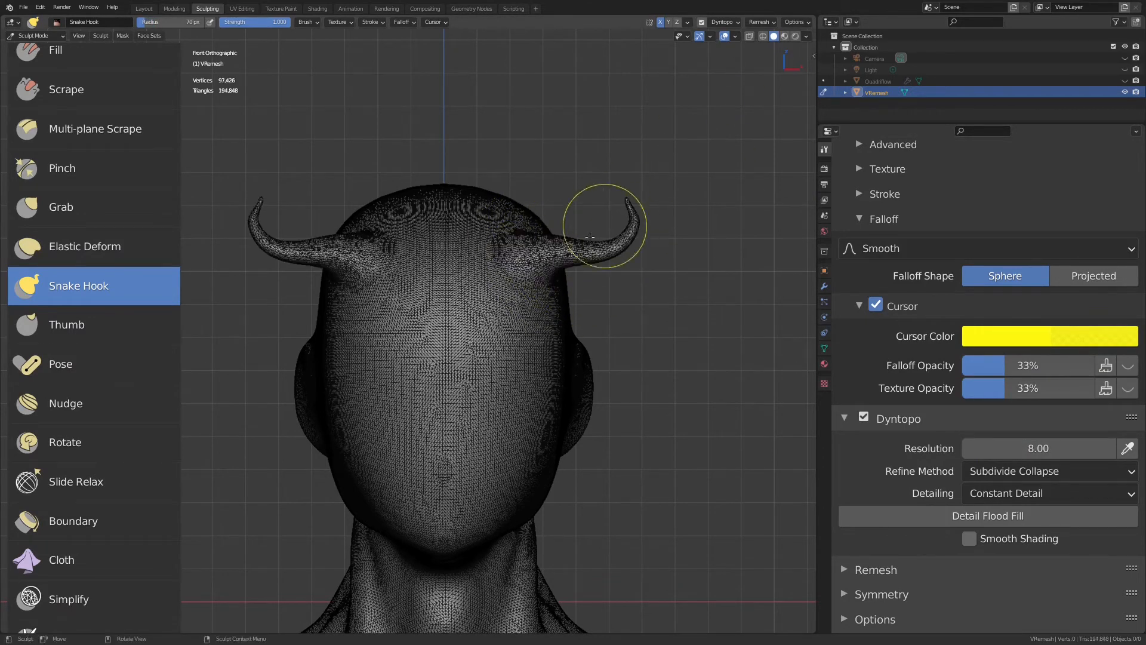
pyautogui.moveTo(538, 324); pyautogui.dragTo(663, 274)
pyautogui.keyDown('shift'); pyautogui.moveTo(516, 322); pyautogui.dragTo(555, 286, button='middle'); pyautogui.keyUp('shift')
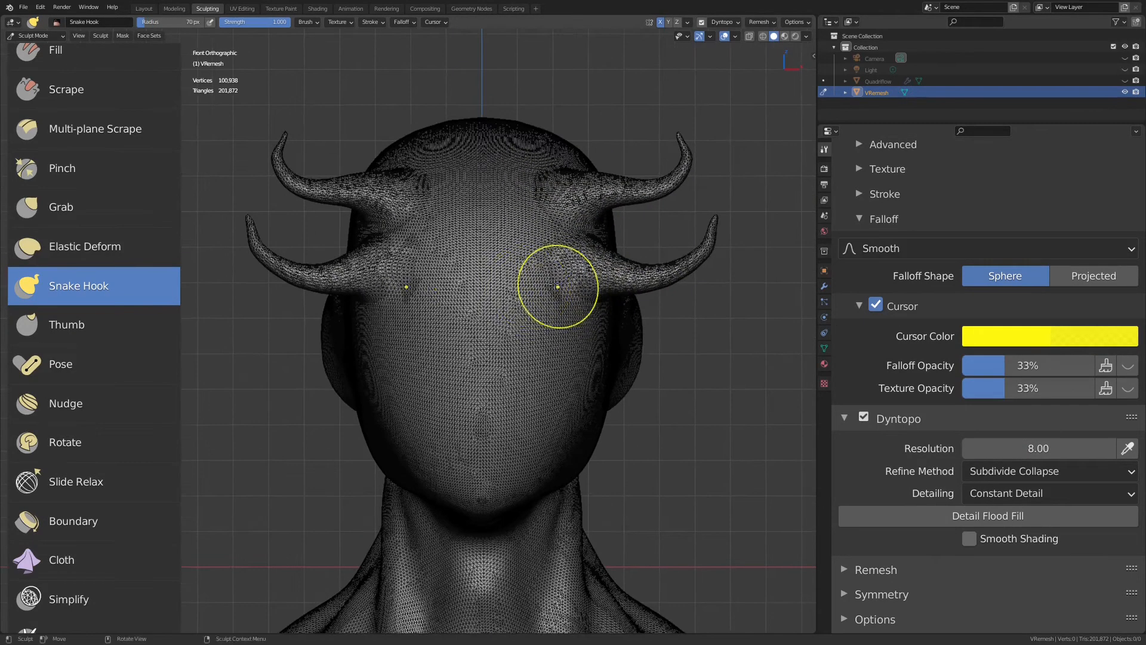
# Set up the Pose brush with a 137 px radius and turn off Dyntopo.
pyautogui.click(65, 324)
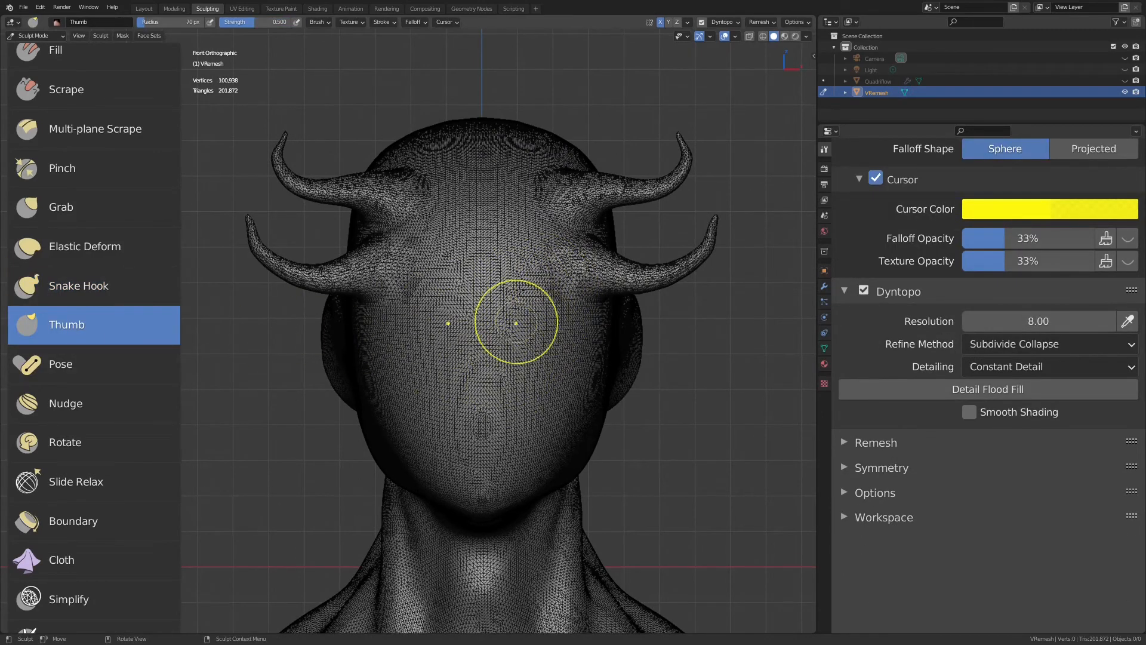
pyautogui.click(104, 364)
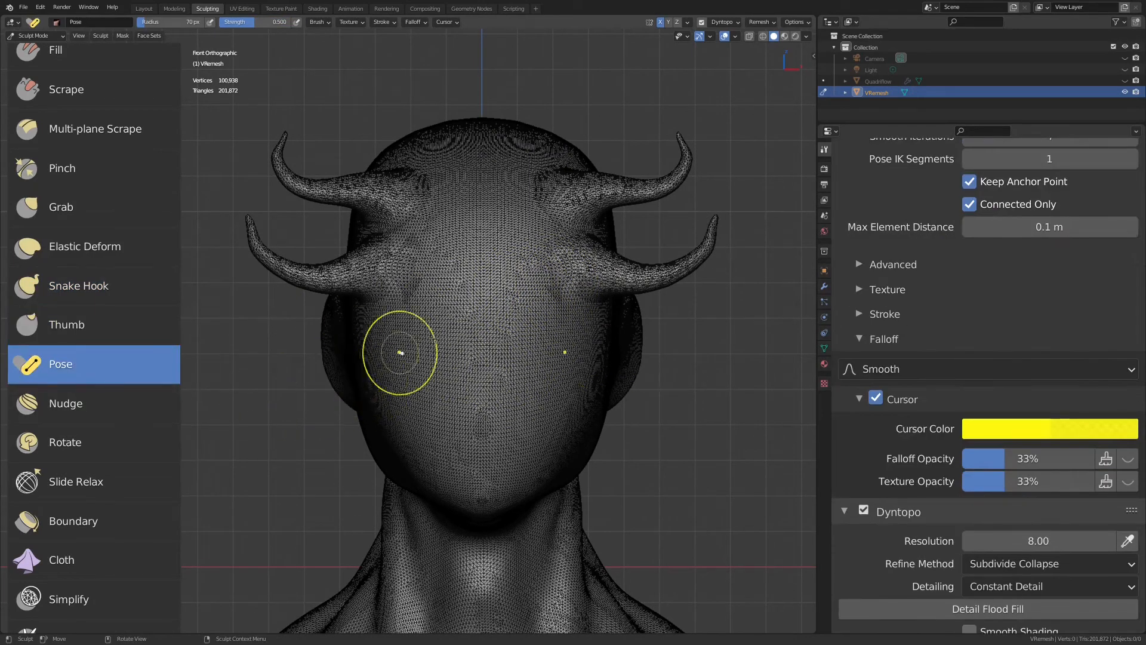
pyautogui.keyDown('shift'); pyautogui.moveTo(664, 246); pyautogui.dragTo(573, 341, button='middle'); pyautogui.keyUp('shift')
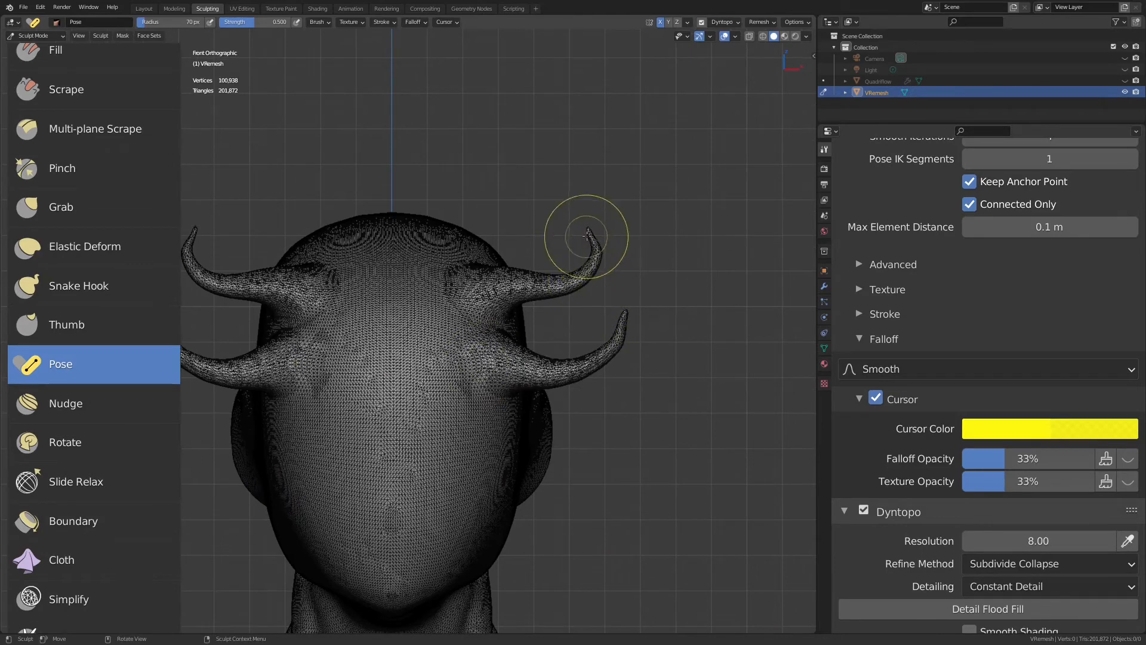
pyautogui.press('f')
pyautogui.click(621, 243)
pyautogui.keyDown('shift'); pyautogui.moveTo(610, 239); pyautogui.dragTo(580, 286, button='middle'); pyautogui.keyUp('shift')
pyautogui.keyDown('ctrl'); pyautogui.moveTo(582, 291); pyautogui.dragTo(585, 270, button='middle'); pyautogui.keyUp('ctrl')
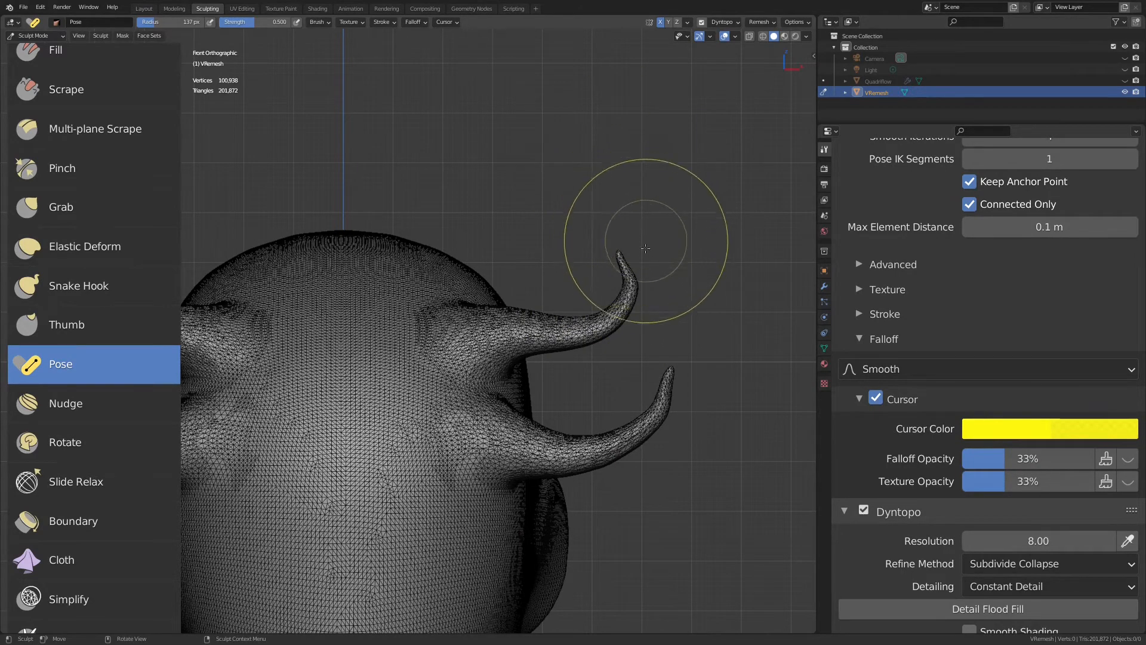
pyautogui.hotkey('ctrl', 'd')
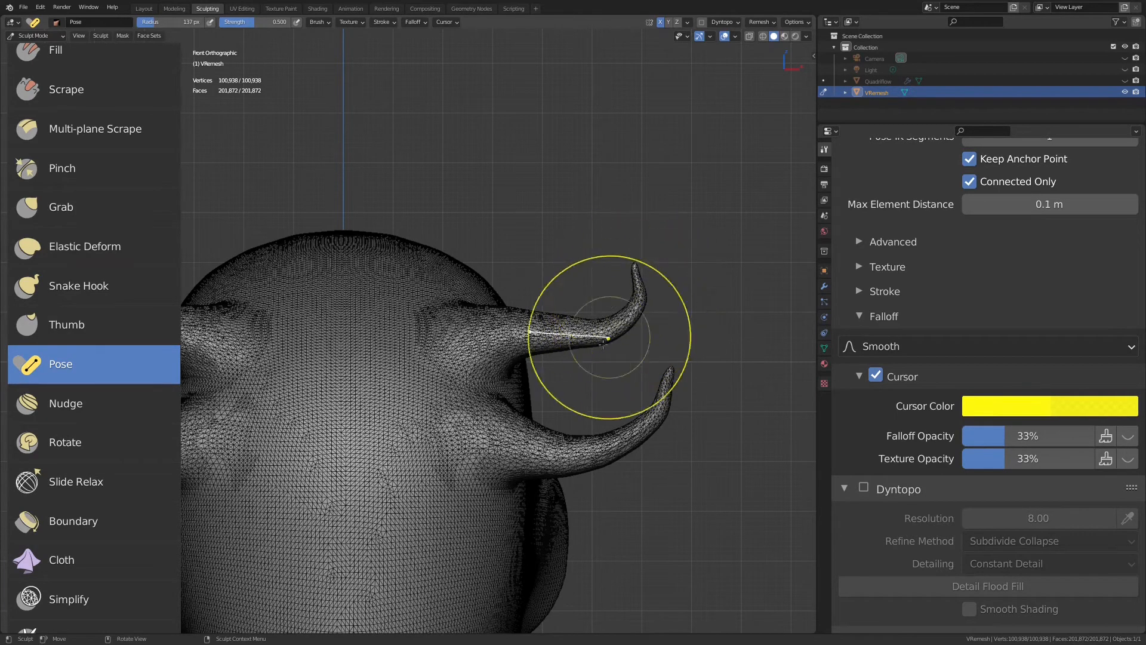
# Enlarge the Pose brush radius to 197 px and repose the upper and lower horns.
pyautogui.press('f')
pyautogui.click(663, 286)
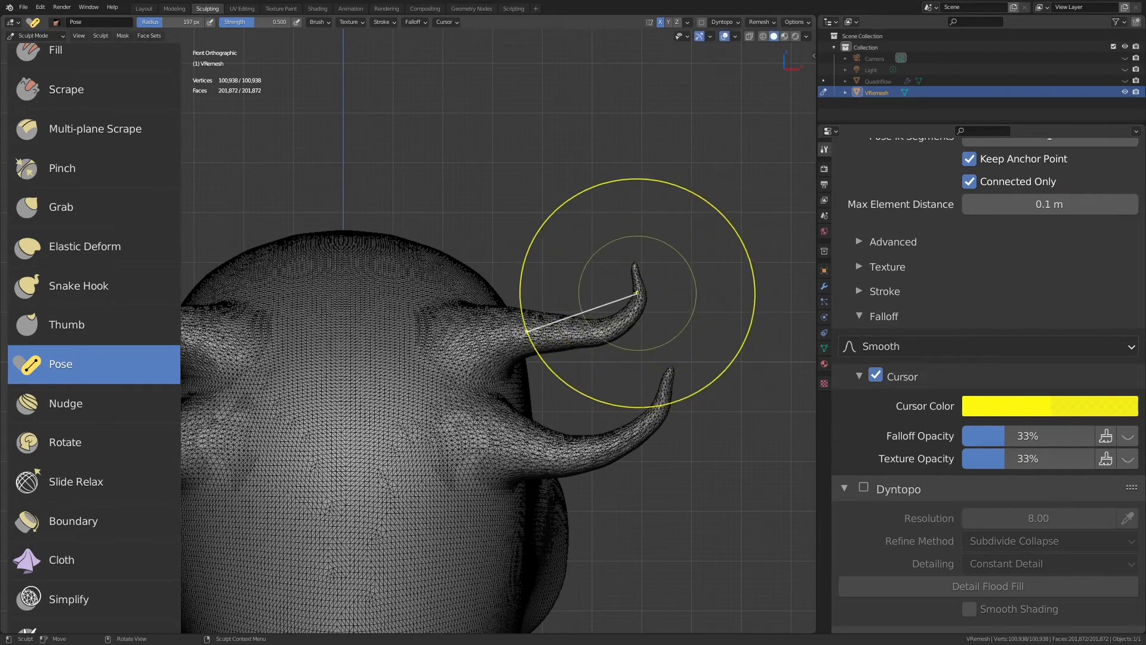
pyautogui.moveTo(637, 292)
pyautogui.mouseDown()
pyautogui.moveTo(649, 338)
pyautogui.moveTo(638, 287)
pyautogui.mouseUp()
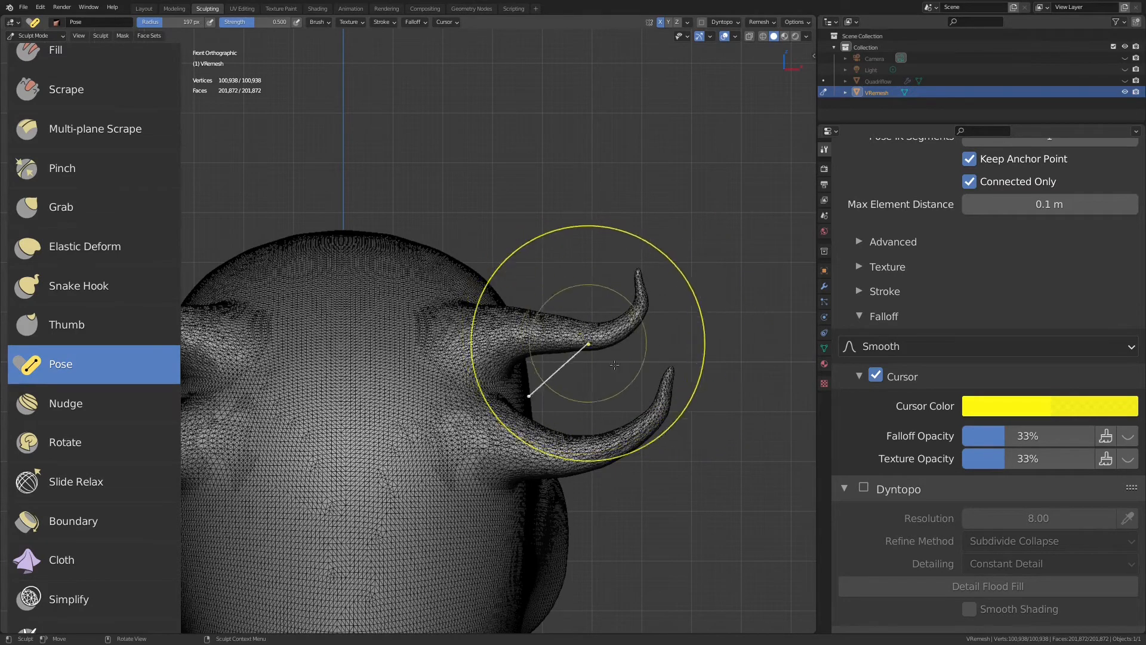
pyautogui.moveTo(665, 405); pyautogui.dragTo(676, 445)
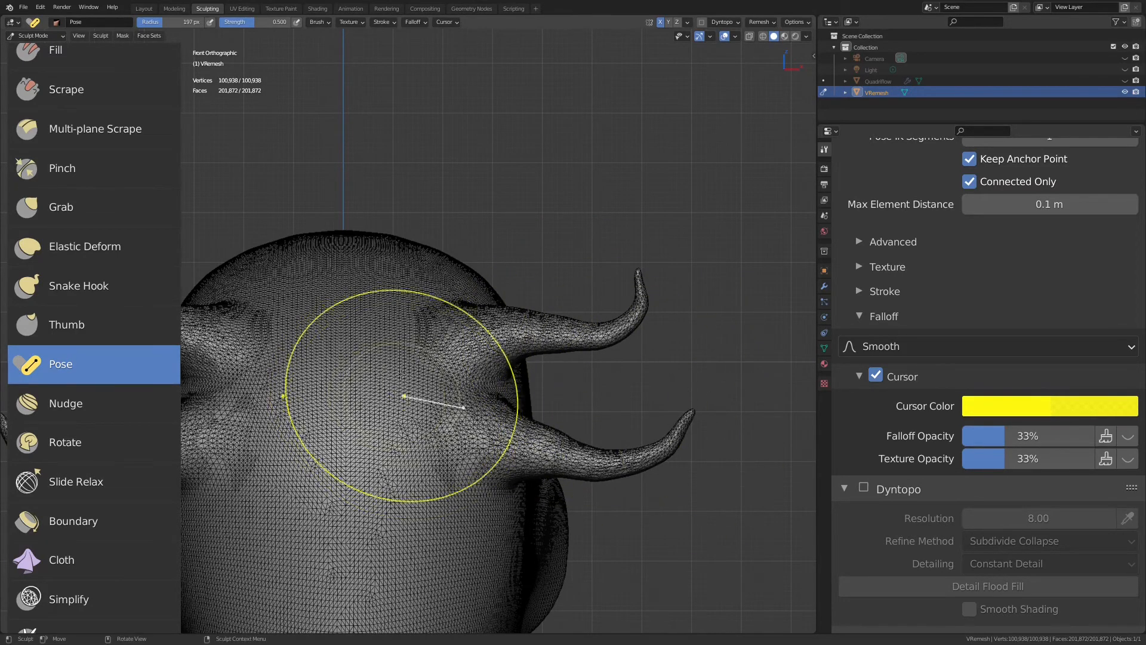
# Smear the surface at the lower horn's base with the Nudge brush at 96 px radius and strength 1.000, and smooth the distortion.
pyautogui.keyDown('shift'); pyautogui.moveTo(471, 349); pyautogui.dragTo(568, 231, button='middle'); pyautogui.keyUp('shift')
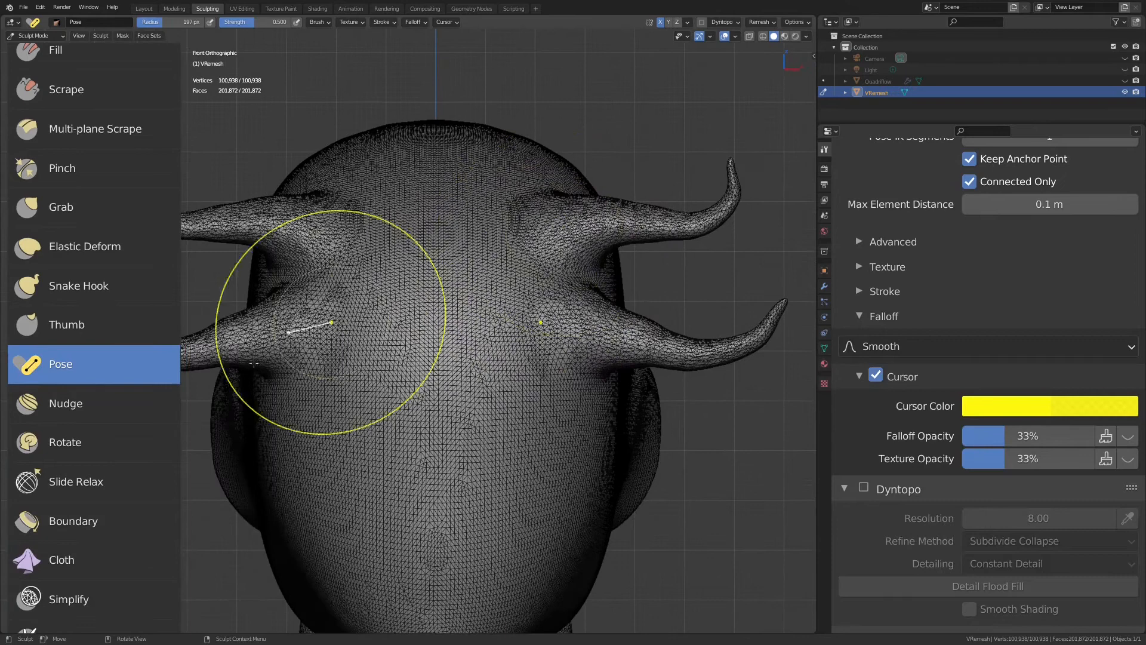
pyautogui.click(89, 402)
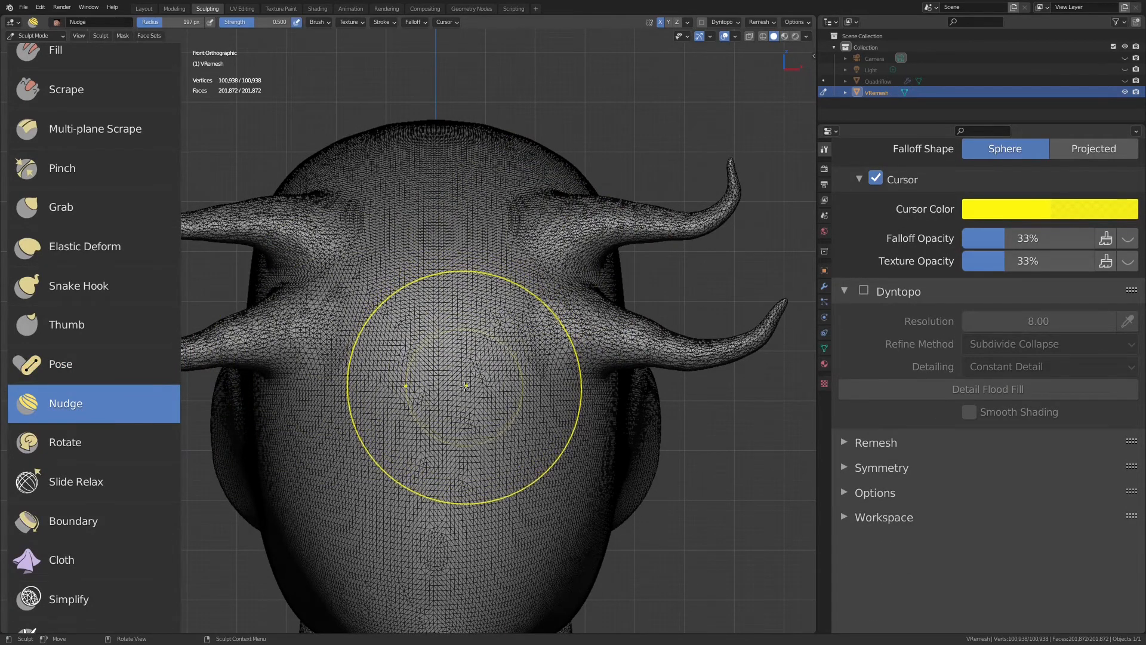
pyautogui.press('f')
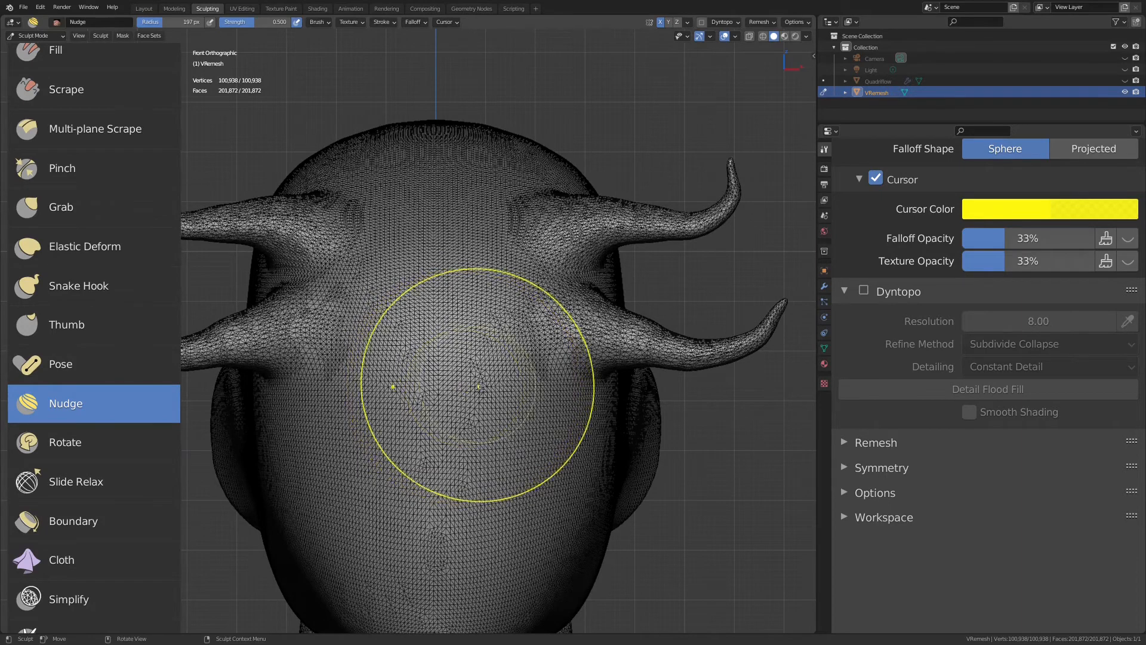
pyautogui.click(492, 359)
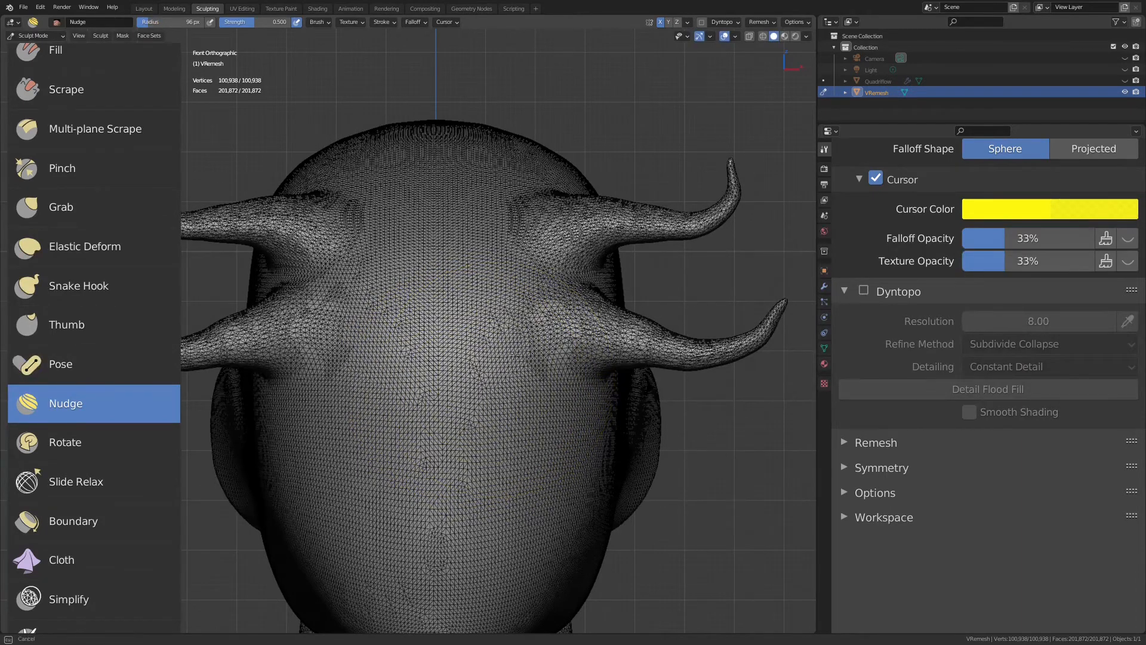
pyautogui.hotkey('shift', 'f')
pyautogui.click(513, 393)
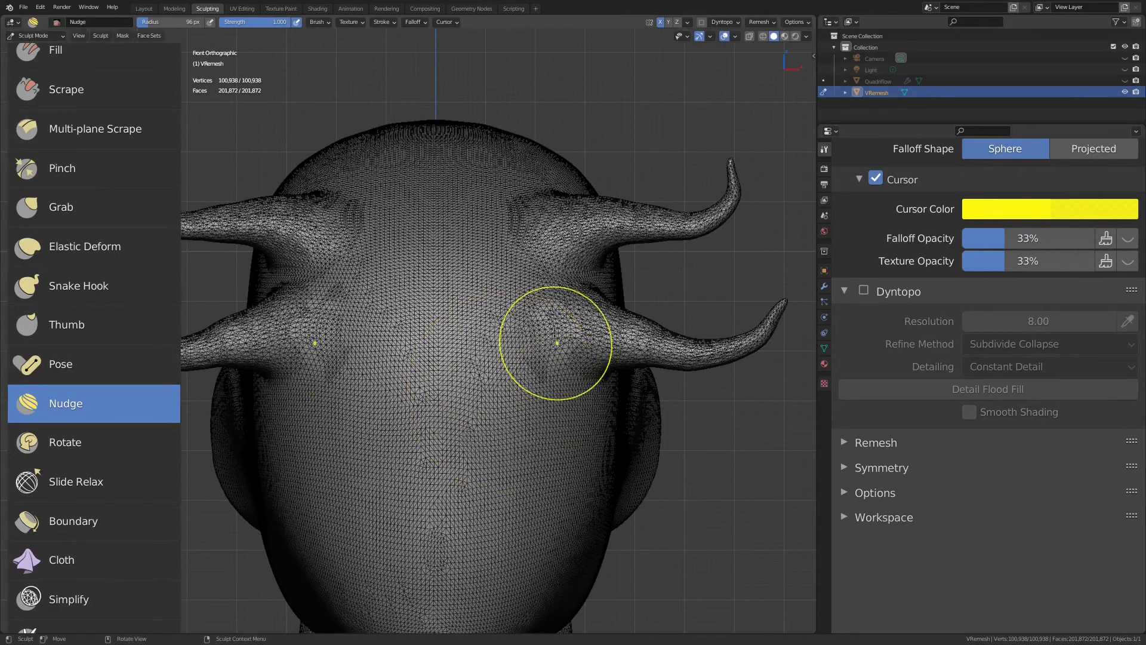
pyautogui.scroll(4, 555, 344)
pyautogui.moveTo(555, 346); pyautogui.dragTo(513, 361, button='middle')
pyautogui.moveTo(514, 361)
pyautogui.mouseDown()
pyautogui.moveTo(530, 462)
pyautogui.moveTo(419, 433)
pyautogui.moveTo(525, 445)
pyautogui.moveTo(603, 495)
pyautogui.moveTo(599, 540)
pyautogui.moveTo(610, 532)
pyautogui.mouseUp()
pyautogui.scroll(-2, 608, 427)
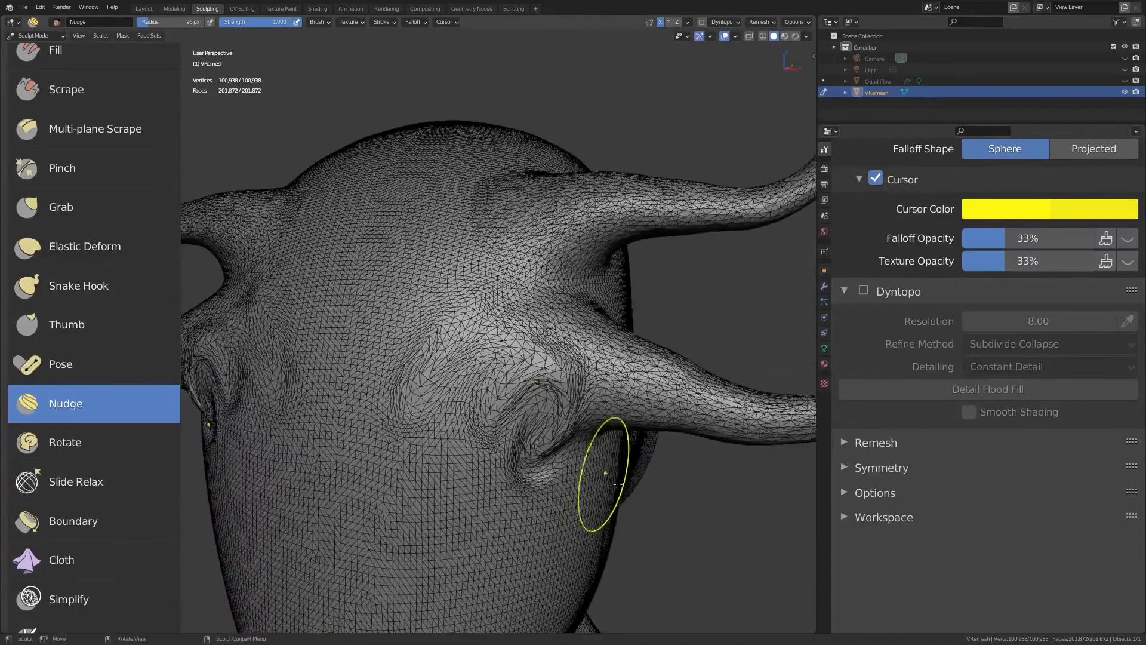
pyautogui.moveTo(596, 462)
pyautogui.keyDown('shift'); pyautogui.mouseDown()
pyautogui.moveTo(520, 391)
pyautogui.moveTo(425, 375)
pyautogui.moveTo(547, 421)
pyautogui.mouseUp(); pyautogui.keyUp('shift')
pyautogui.scroll(-3, 554, 427)
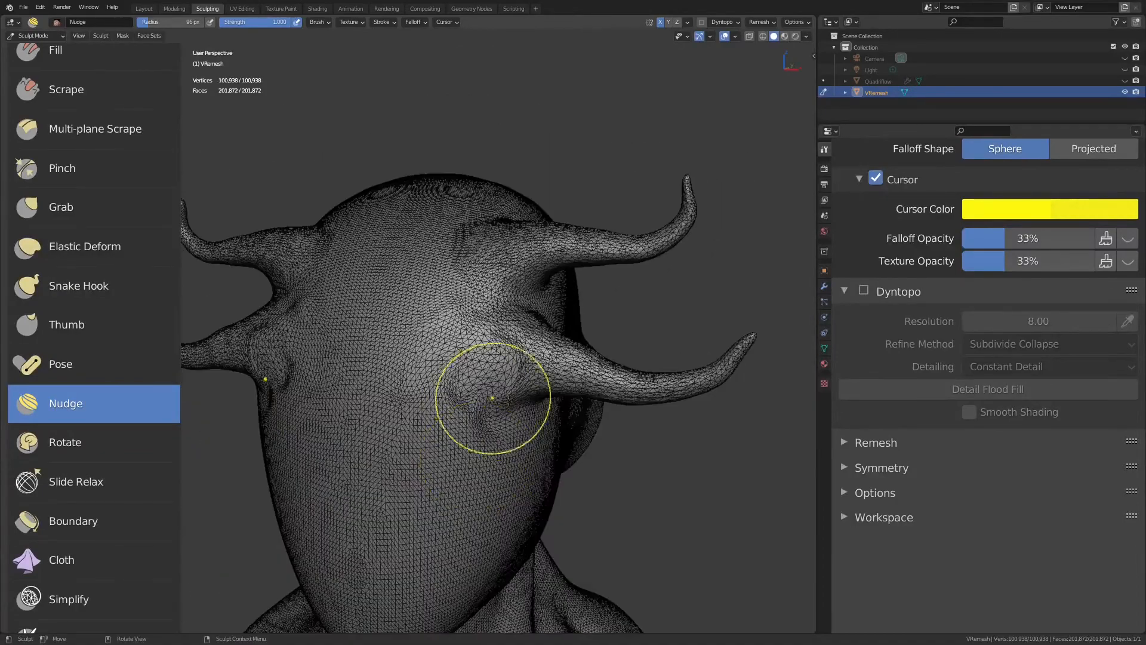
# Slide the mesh topology around the lower horn's base with the Slide Relax brush at 96 px radius and strength 1.000.
pyautogui.moveTo(486, 388); pyautogui.dragTo(384, 410, button='middle')
pyautogui.scroll(-7, 39, 444)
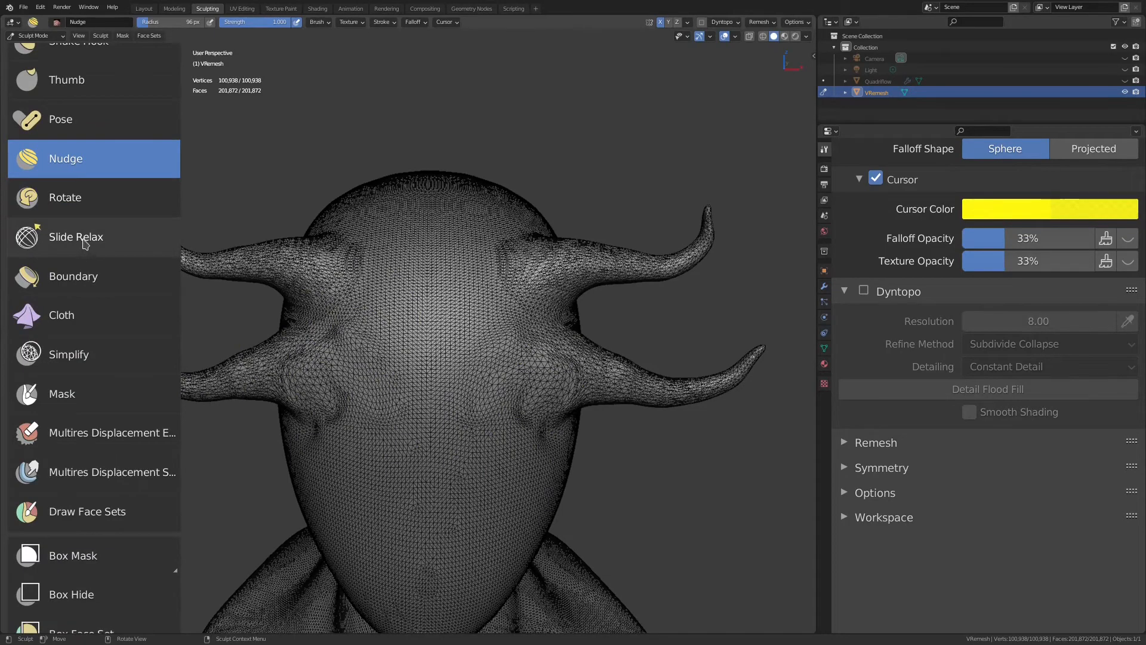
pyautogui.click(84, 244)
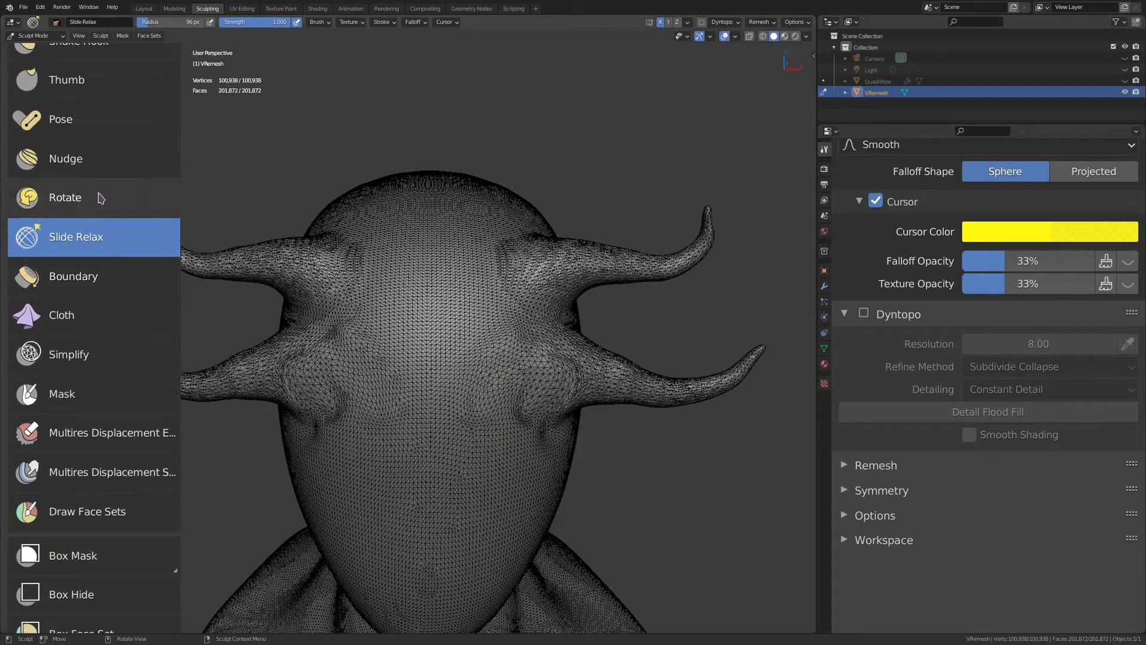
pyautogui.moveTo(99, 195); pyautogui.dragTo(121, 217, button='middle')
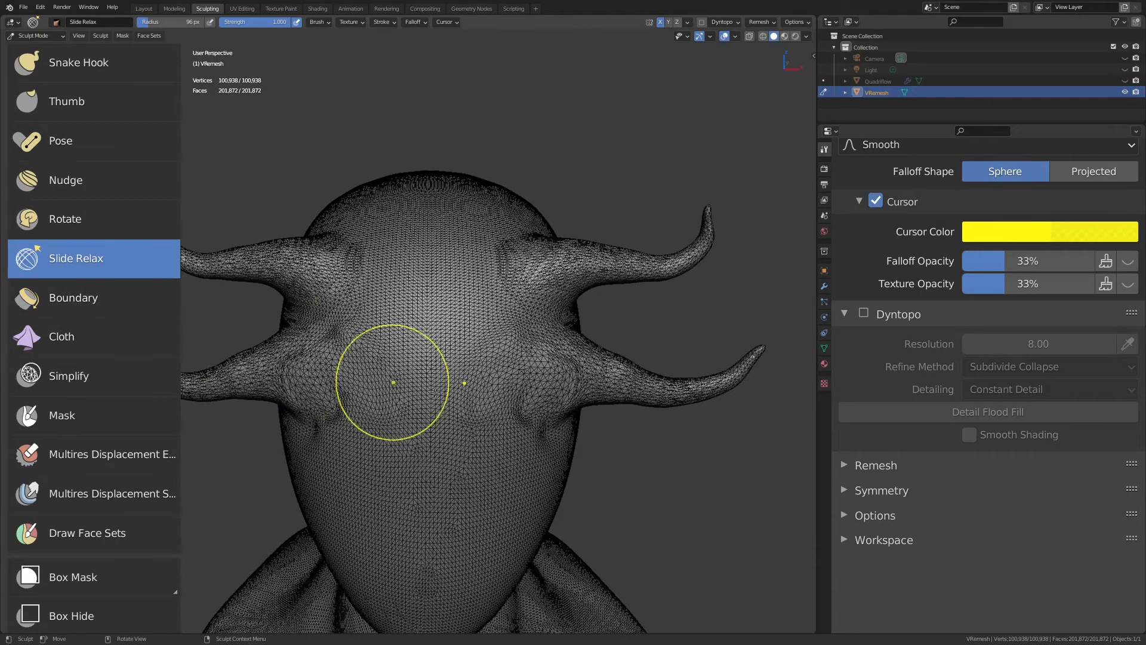
pyautogui.keyDown('ctrl'); pyautogui.moveTo(392, 382); pyautogui.dragTo(504, 328, button='middle'); pyautogui.keyUp('ctrl')
pyautogui.moveTo(604, 395)
pyautogui.mouseDown()
pyautogui.moveTo(611, 377)
pyautogui.moveTo(573, 412)
pyautogui.moveTo(596, 430)
pyautogui.moveTo(651, 429)
pyautogui.moveTo(622, 403)
pyautogui.moveTo(621, 419)
pyautogui.mouseUp()
pyautogui.moveTo(570, 466); pyautogui.dragTo(607, 337)
pyautogui.moveTo(579, 434)
pyautogui.mouseDown()
pyautogui.moveTo(610, 322)
pyautogui.moveTo(624, 337)
pyautogui.mouseUp()
pyautogui.moveTo(632, 361); pyautogui.dragTo(596, 371, button='middle')
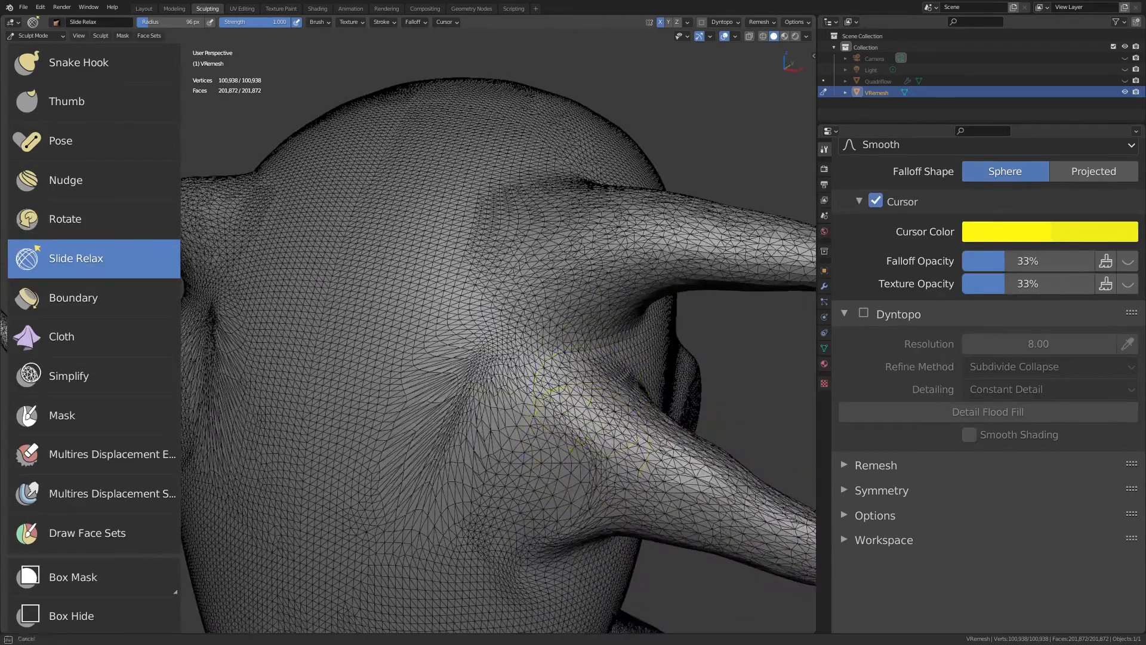
# Slide the topology between the upper and lower horns and relax the stretched faces at the lower horn's base.
pyautogui.moveTo(532, 418)
pyautogui.mouseDown()
pyautogui.moveTo(545, 366)
pyautogui.moveTo(561, 362)
pyautogui.mouseUp()
pyautogui.moveTo(609, 280)
pyautogui.mouseDown()
pyautogui.moveTo(588, 323)
pyautogui.moveTo(603, 334)
pyautogui.moveTo(540, 331)
pyautogui.mouseUp()
pyautogui.moveTo(587, 365); pyautogui.dragTo(618, 371)
pyautogui.moveTo(618, 371)
pyautogui.mouseDown()
pyautogui.moveTo(561, 393)
pyautogui.moveTo(498, 385)
pyautogui.moveTo(574, 325)
pyautogui.mouseUp()
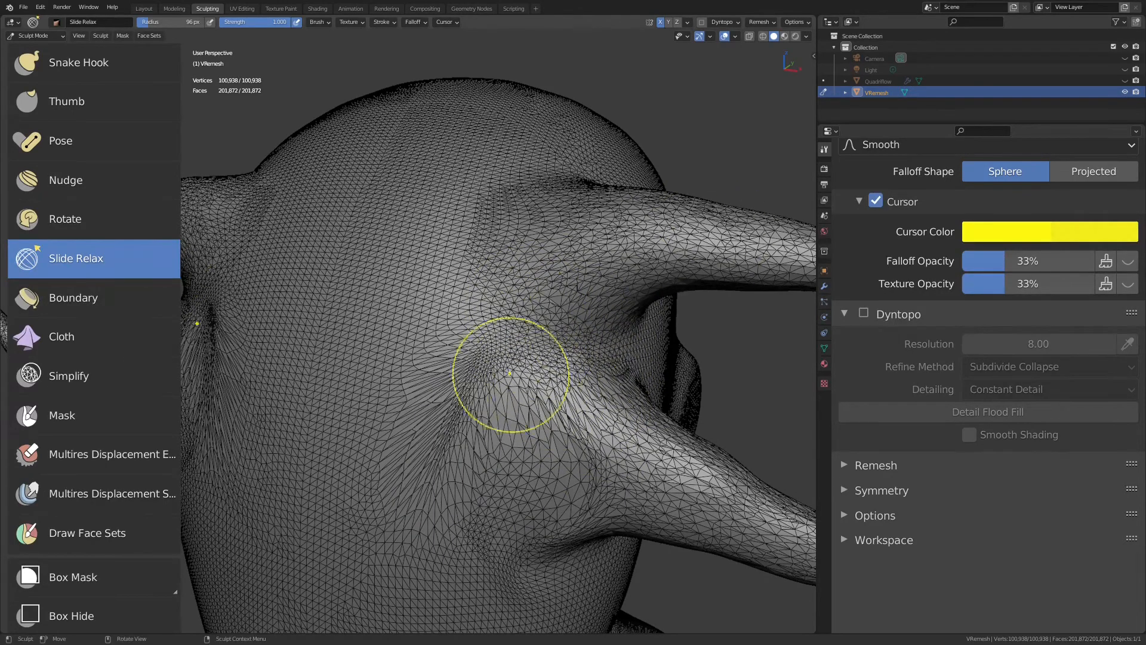
pyautogui.moveTo(487, 370)
pyautogui.mouseDown()
pyautogui.moveTo(453, 429)
pyautogui.moveTo(549, 418)
pyautogui.mouseUp()
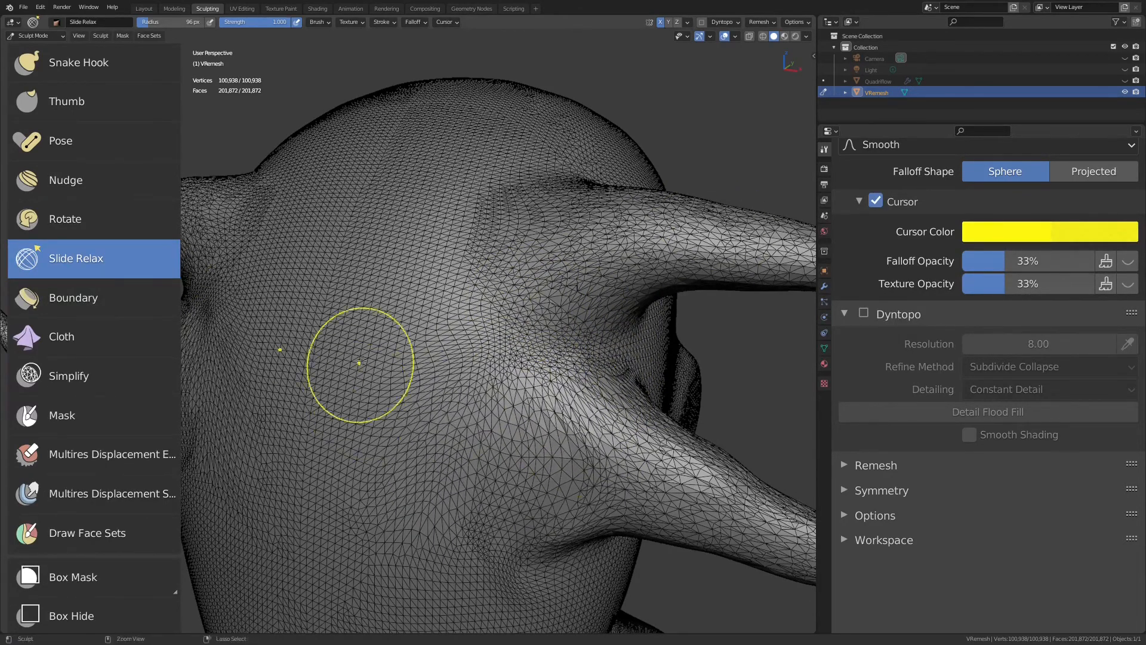
pyautogui.scroll(-5, 360, 362)
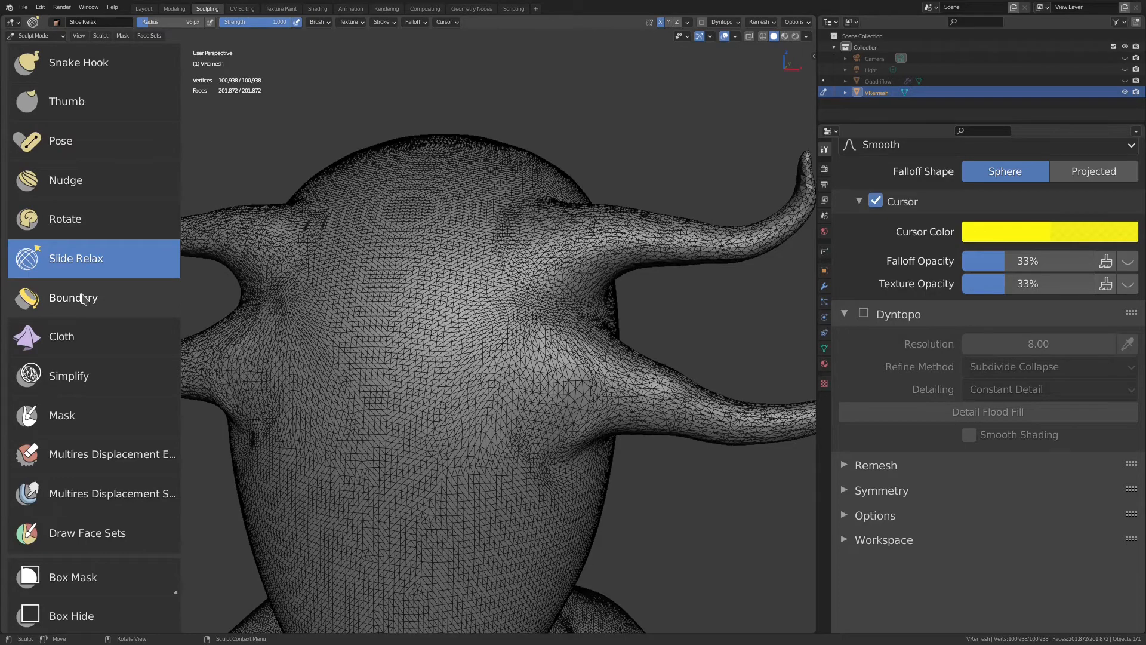
# Activate the Boundary sculpting brush.
pyautogui.click(90, 301)
pyautogui.scroll(-2, 513, 364)
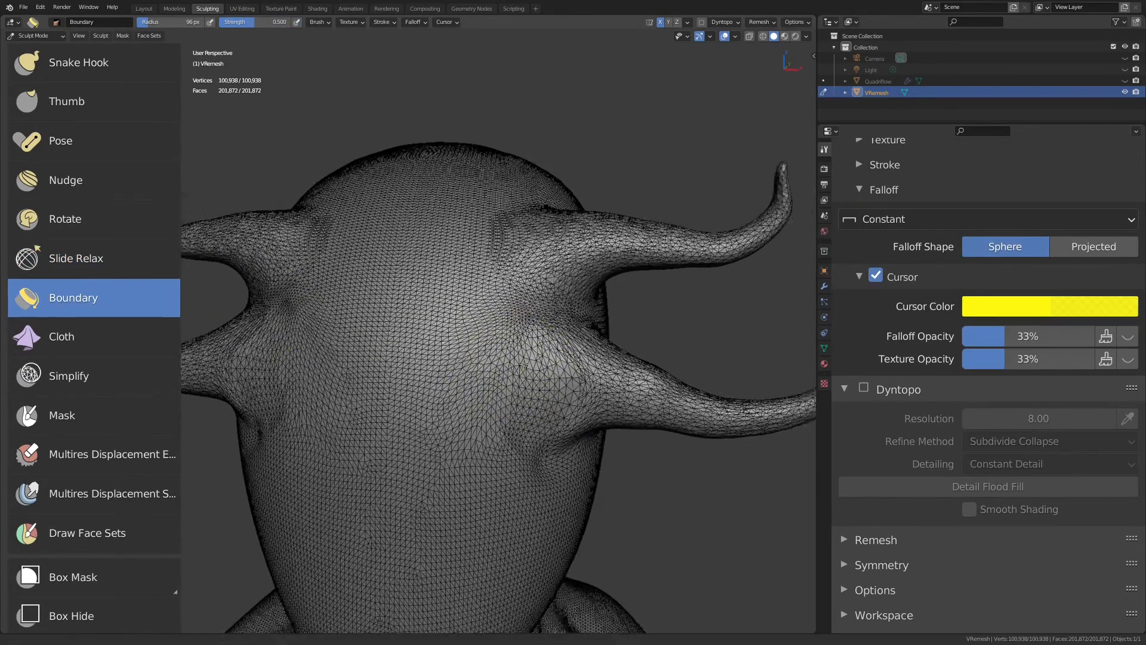
pyautogui.moveTo(548, 373); pyautogui.dragTo(563, 358, button='middle')
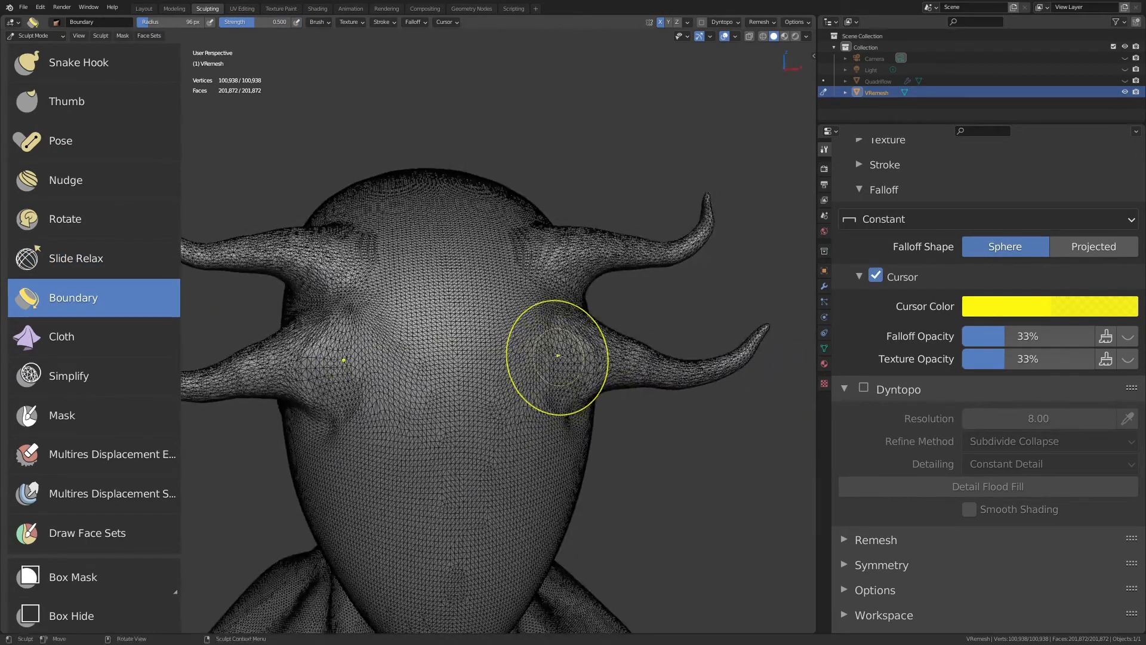
# Hide the VRemesh head and switch to Object Mode in the front orthographic view.
pyautogui.click(1125, 92)
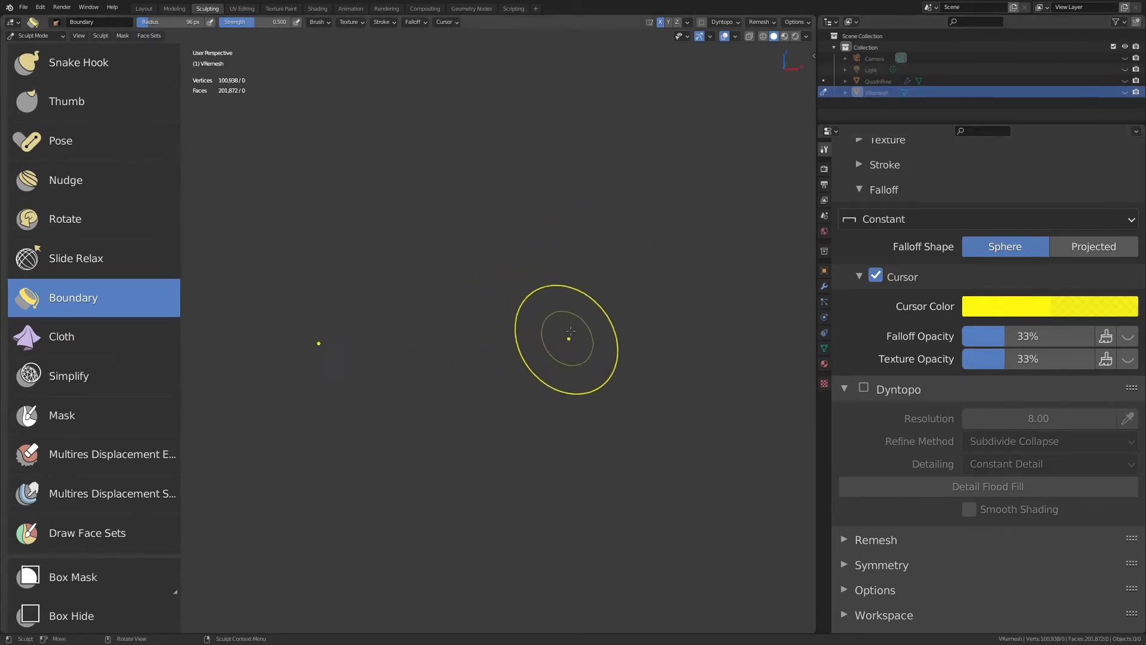
pyautogui.hotkey('ctrl', 'Tab')
pyautogui.click(524, 321)
pyautogui.press('KP_1')
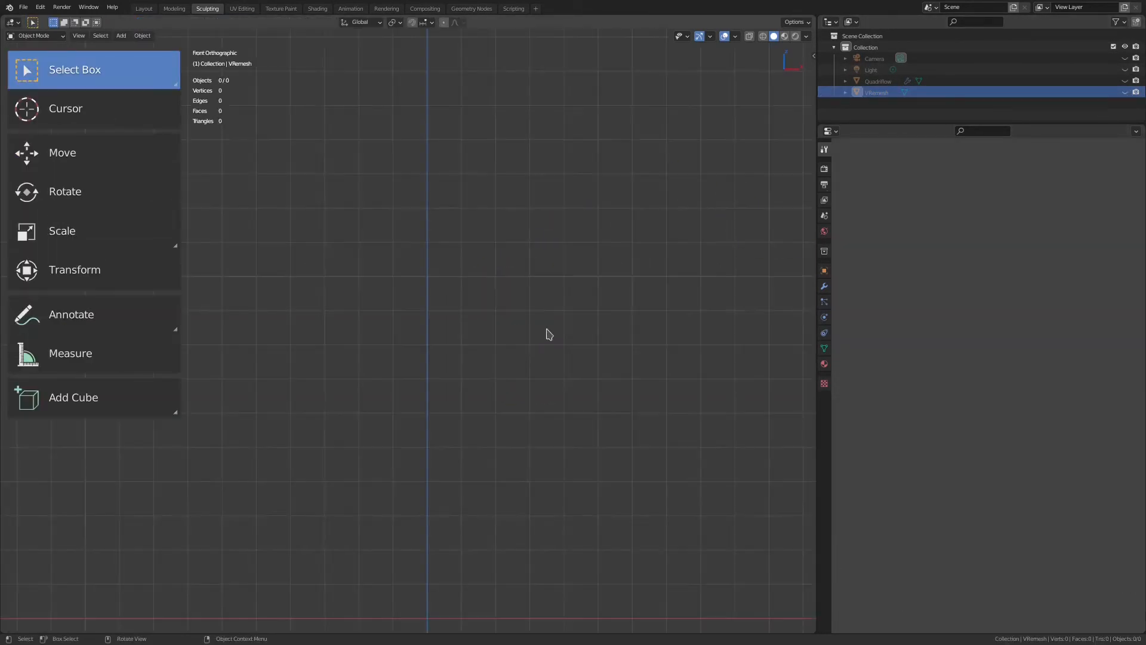
pyautogui.keyDown('shift'); pyautogui.moveTo(468, 250); pyautogui.dragTo(519, 333, button='middle'); pyautogui.keyUp('shift')
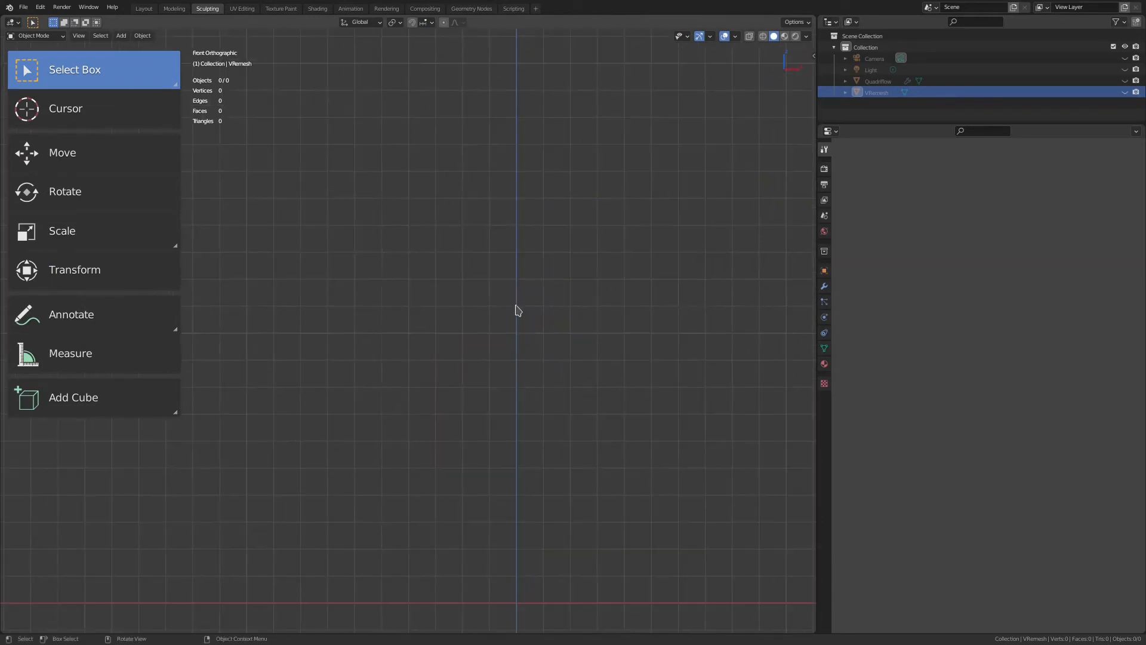
# Add a cube mesh and give it a Subdivision modifier with 3 viewport levels.
pyautogui.hotkey('shift', 'a')
pyautogui.moveTo(514, 313)
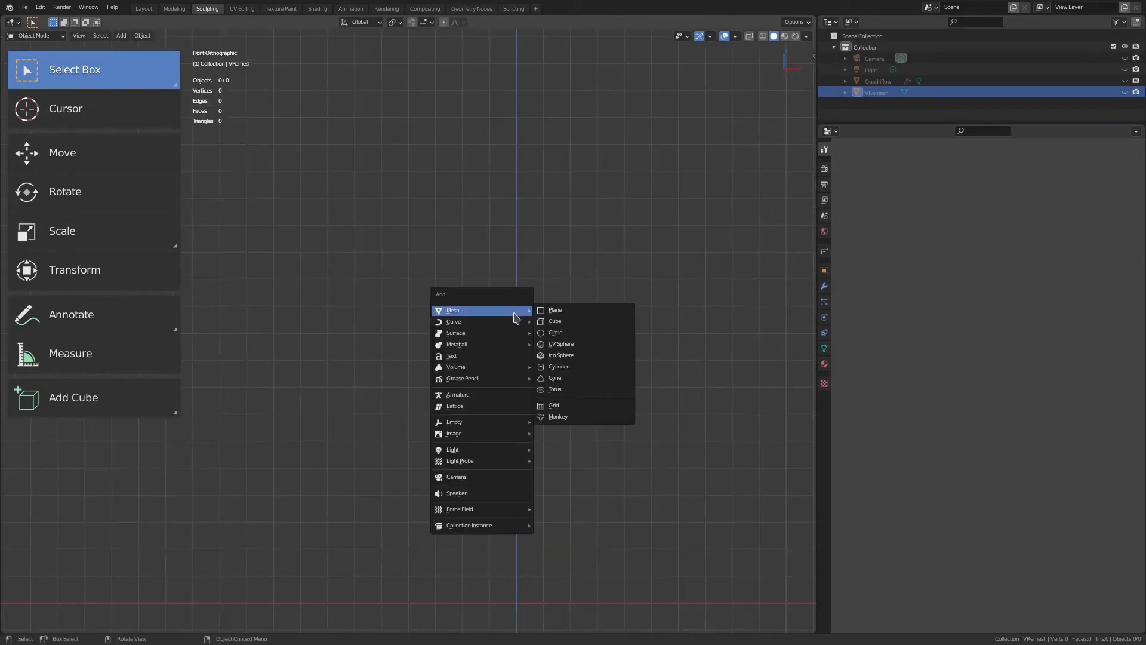
pyautogui.click(558, 321)
pyautogui.press('KP_Decimal')
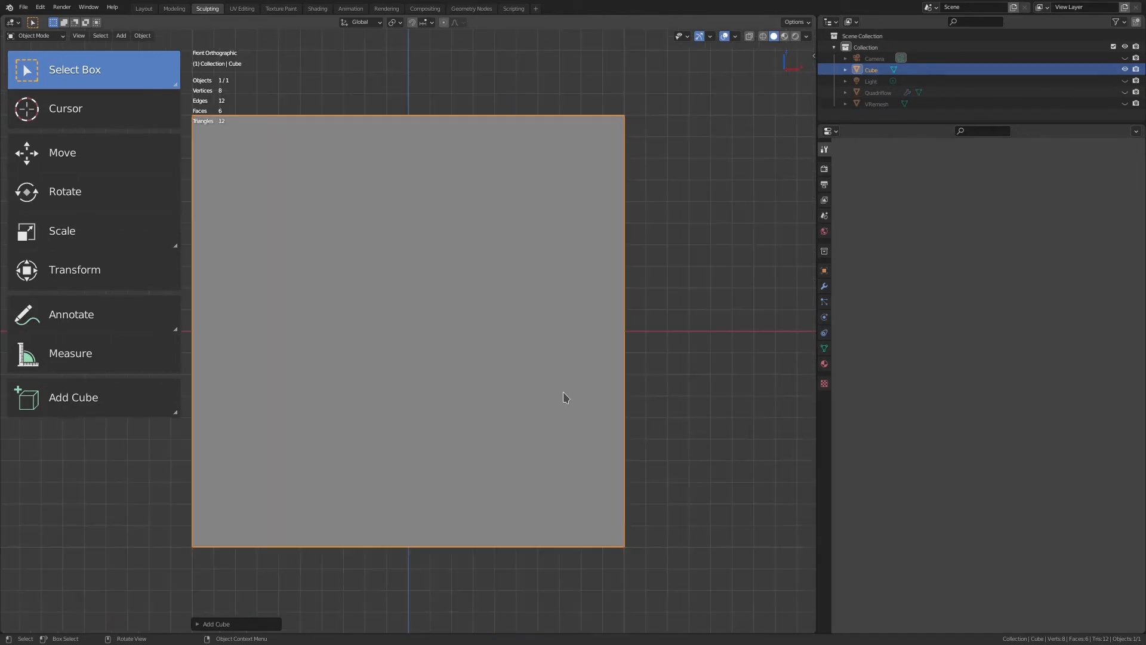
pyautogui.keyDown('ctrl'); pyautogui.moveTo(638, 236); pyautogui.dragTo(582, 269, button='middle'); pyautogui.keyUp('ctrl')
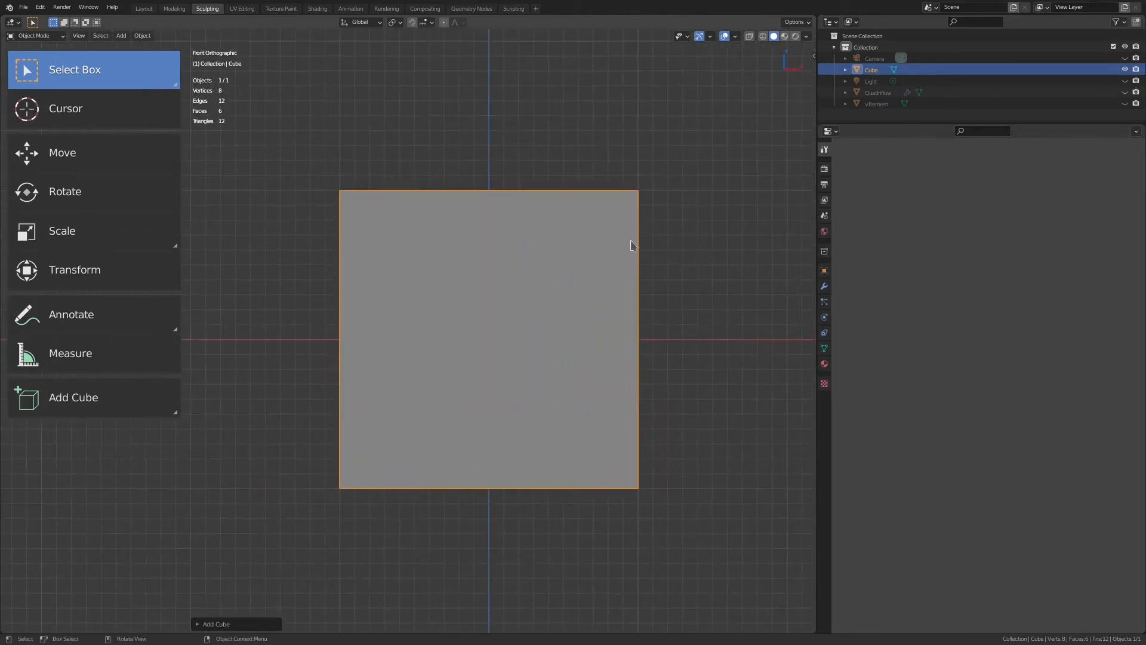
pyautogui.hotkey('ctrl', '3')
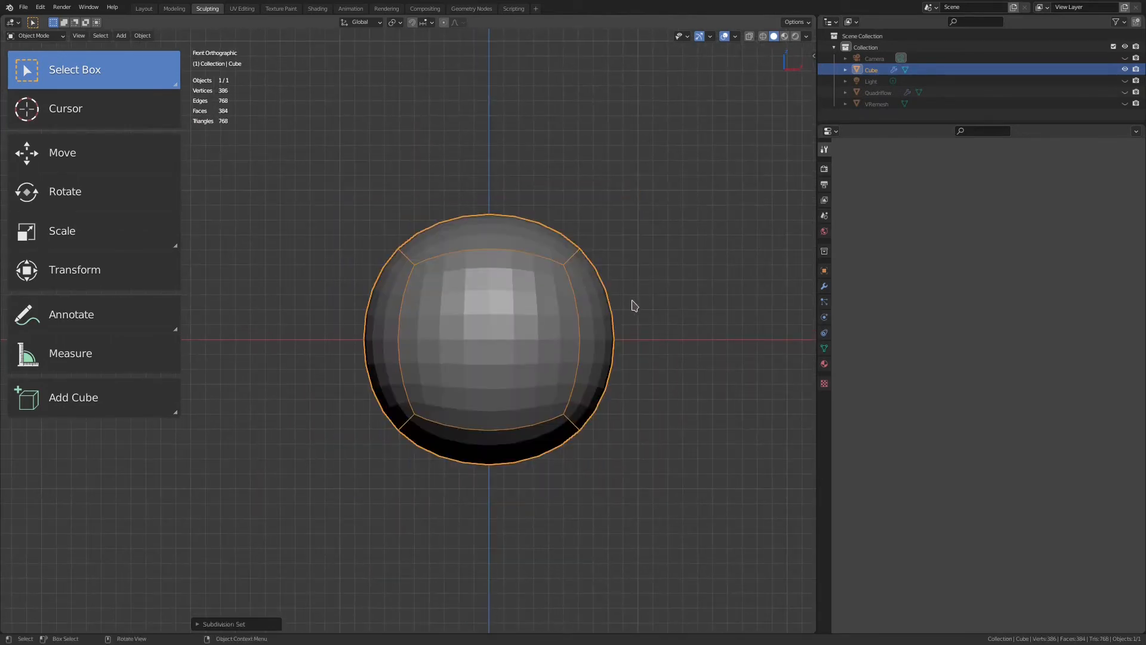
# Delete the cube's bottom face in Edit Mode to open the mesh, and return to Object Mode.
pyautogui.hotkey('ctrl', 'Tab')
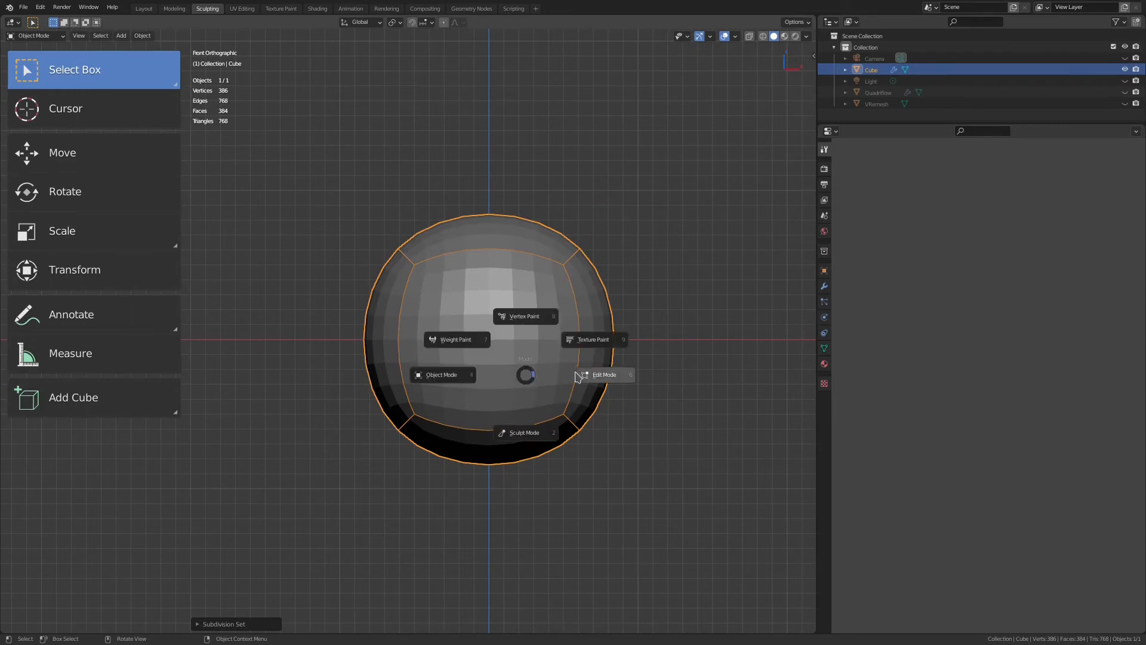
pyautogui.click(584, 375)
pyautogui.moveTo(550, 391); pyautogui.dragTo(530, 366, button='middle')
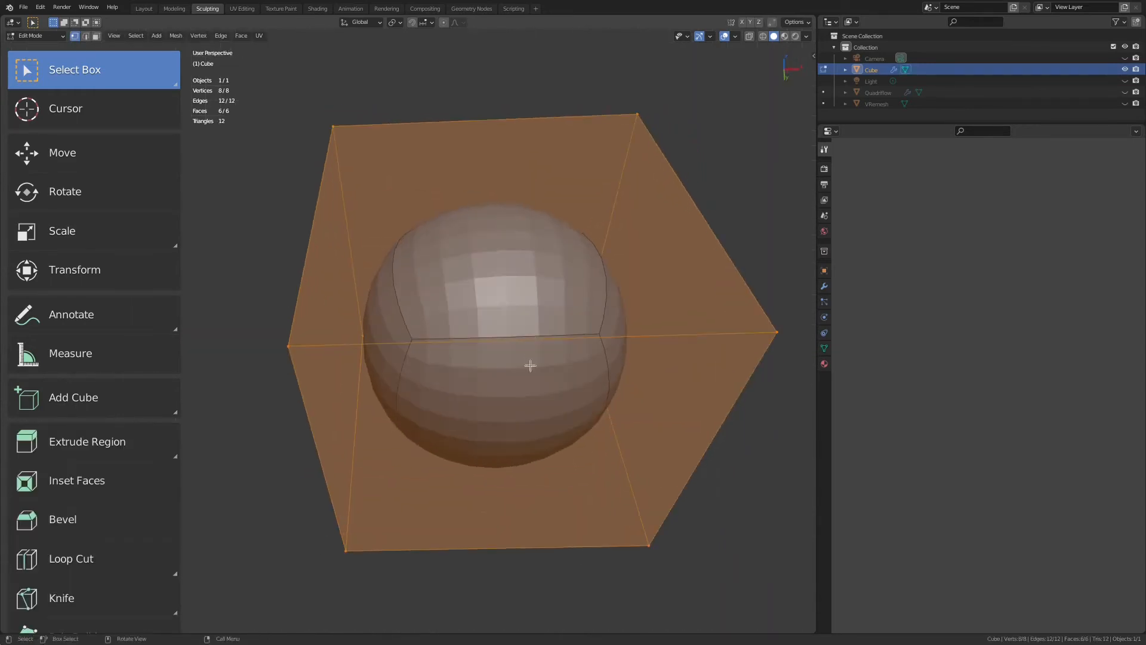
pyautogui.press('3')
pyautogui.click(534, 448)
pyautogui.press('x')
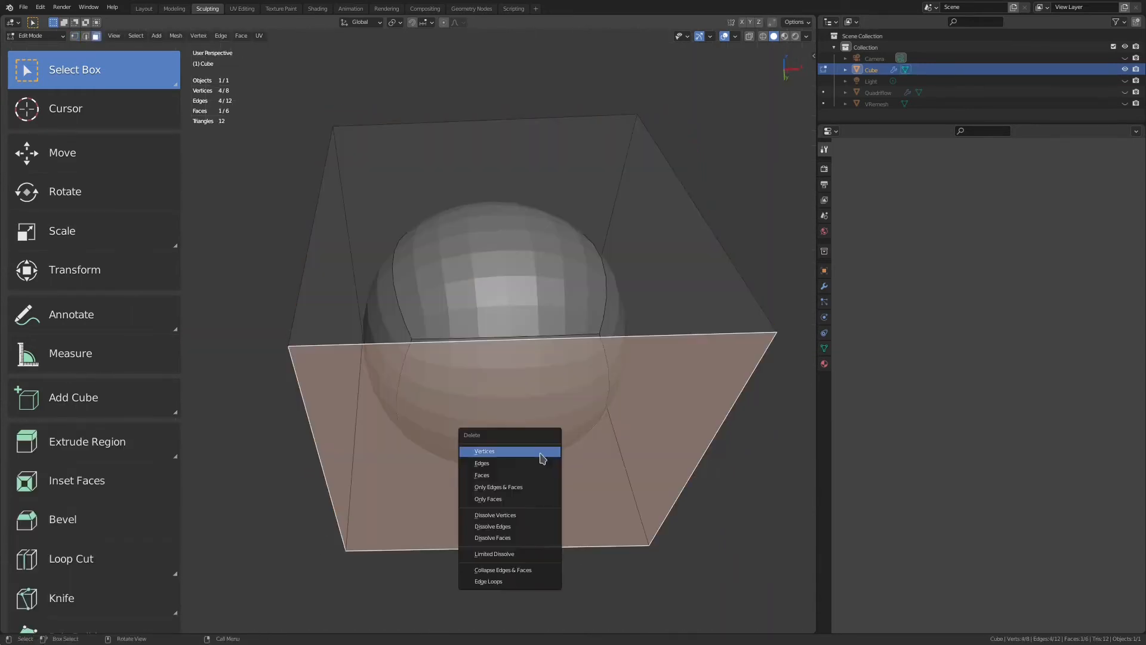
pyautogui.click(520, 475)
pyautogui.scroll(-3, 550, 412)
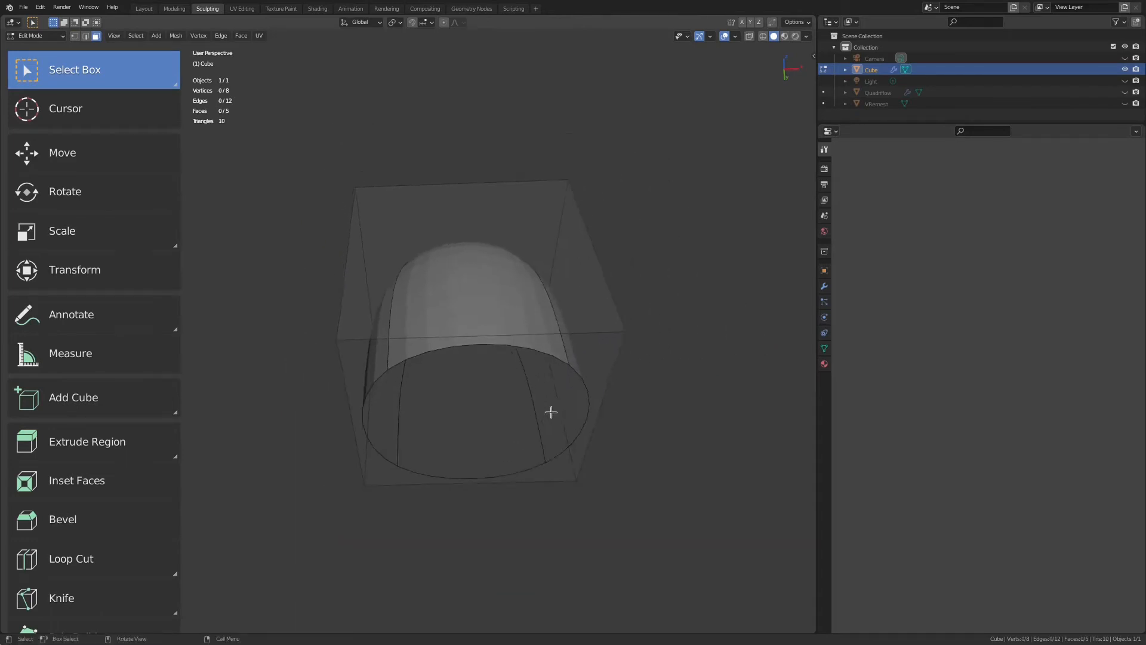
pyautogui.moveTo(550, 412); pyautogui.dragTo(564, 439, button='middle')
pyautogui.hotkey('ctrl', 'Tab')
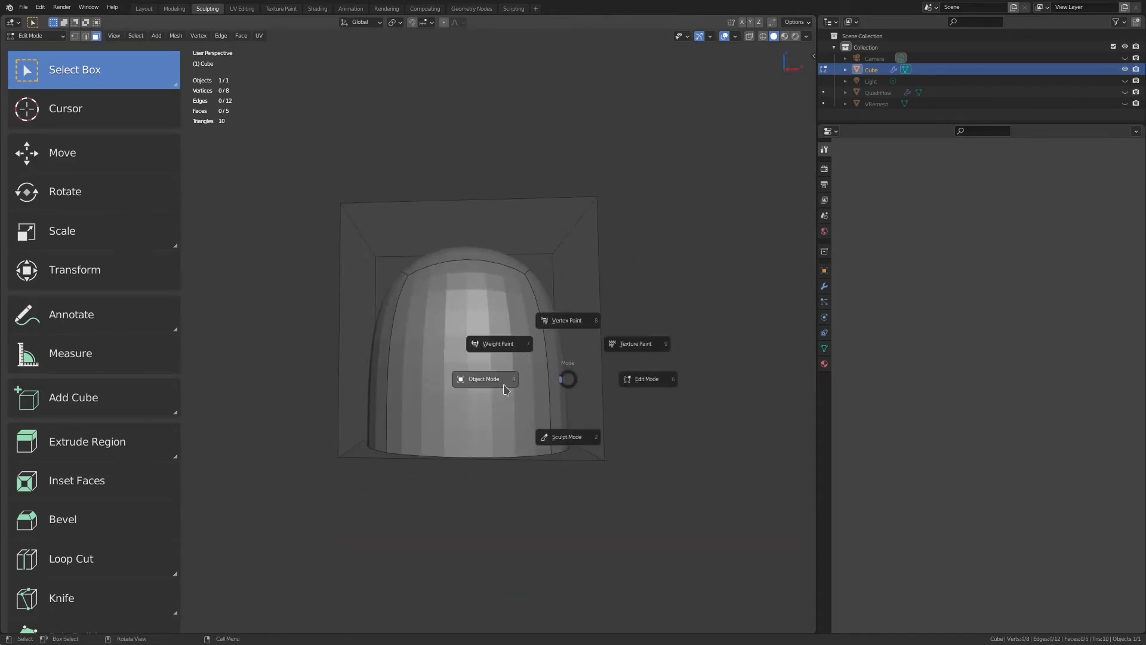
pyautogui.click(496, 388)
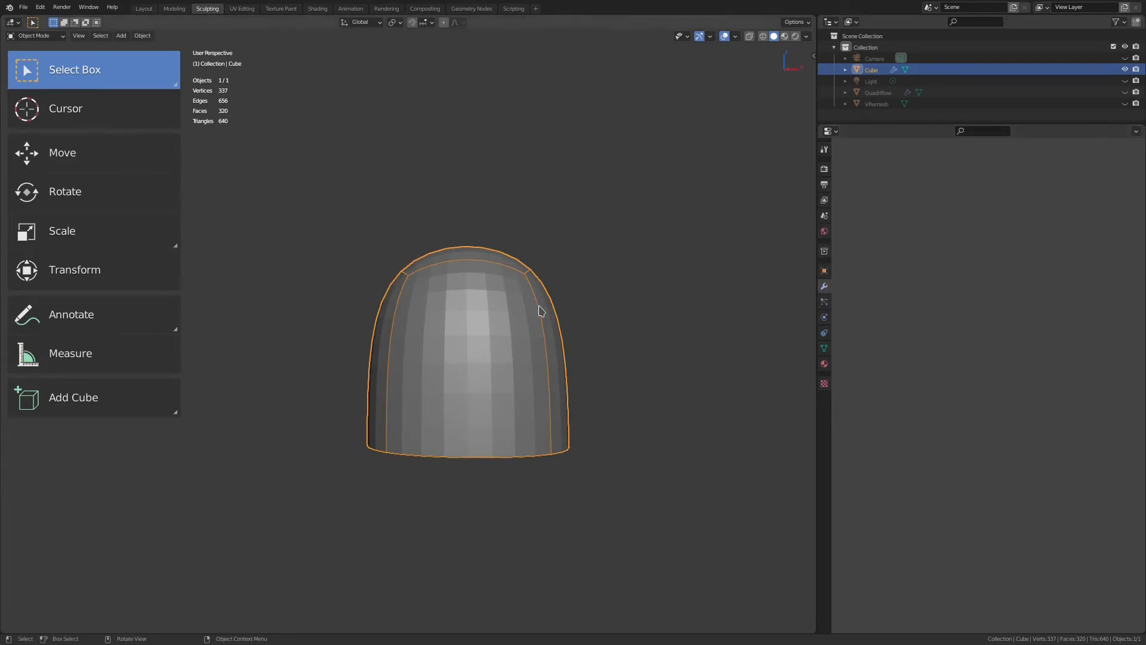
pyautogui.moveTo(540, 309); pyautogui.dragTo(547, 311, button='middle')
pyautogui.hotkey('ctrl', 'Tab')
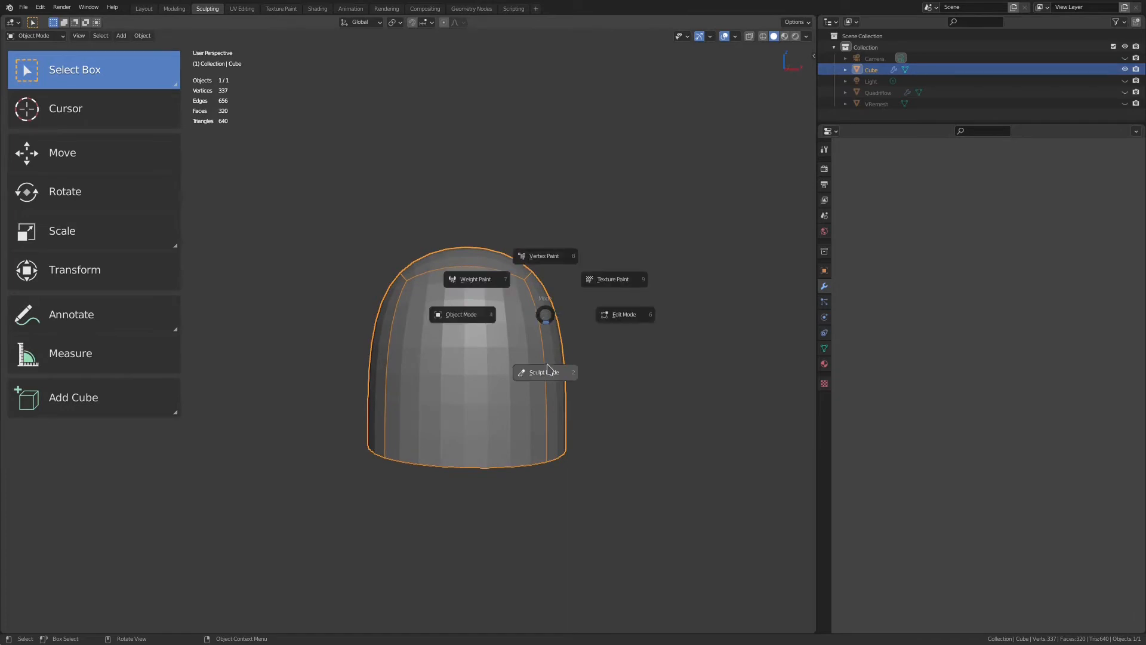
pyautogui.click(474, 318)
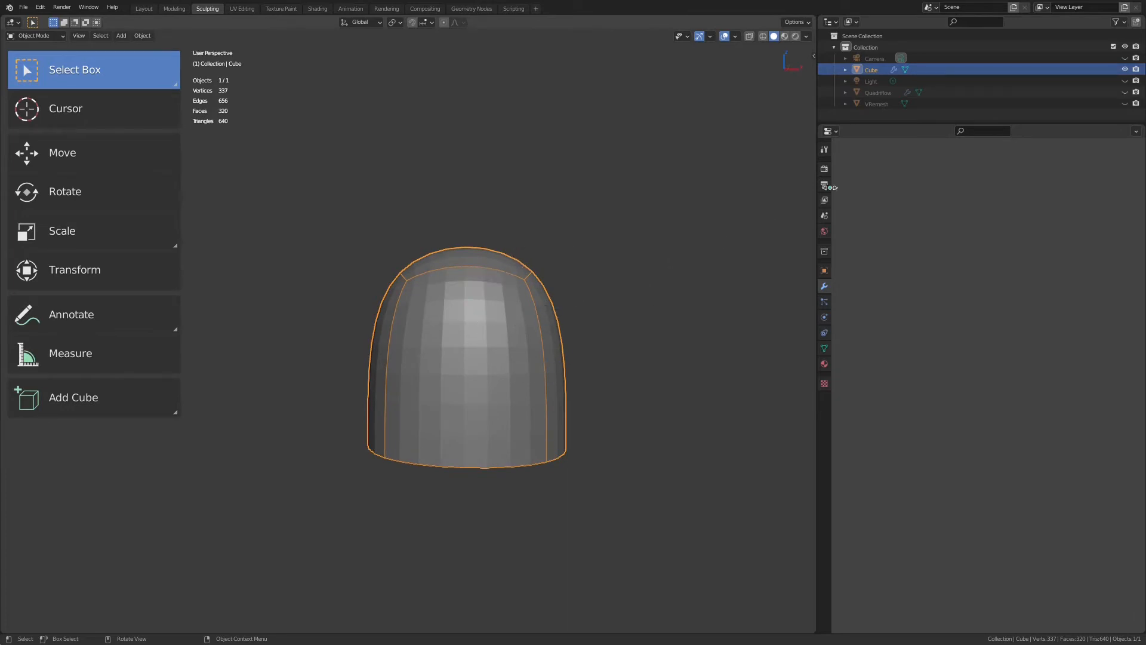
pyautogui.hotkey('ctrl', 'Tab')
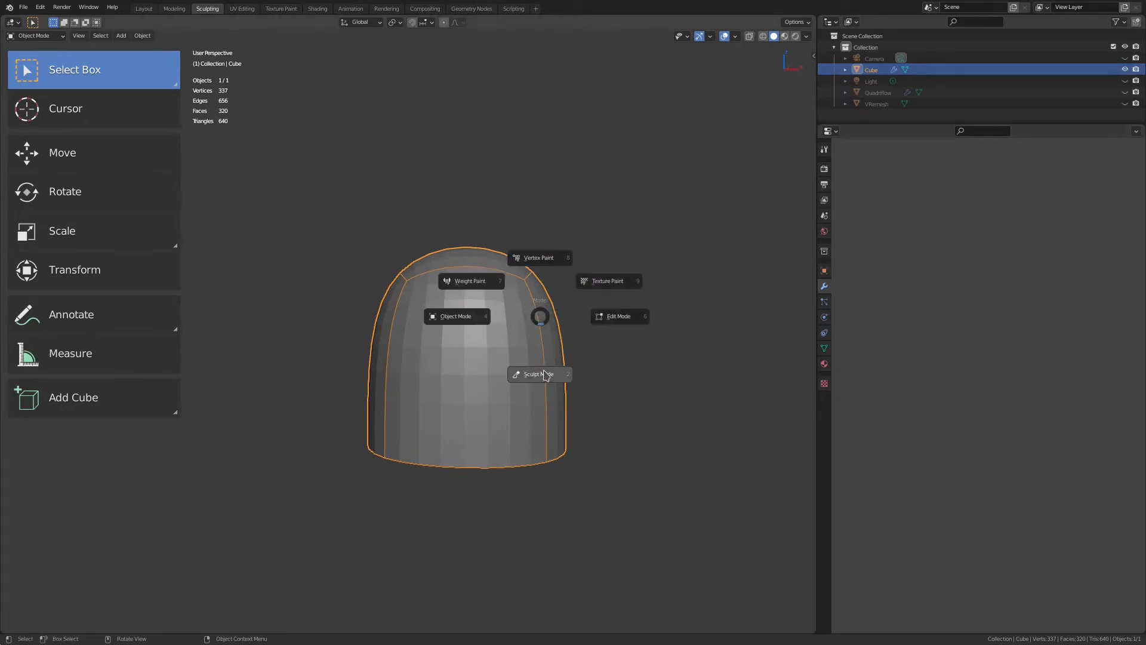
pyautogui.click(545, 374)
pyautogui.scroll(-2, 588, 316)
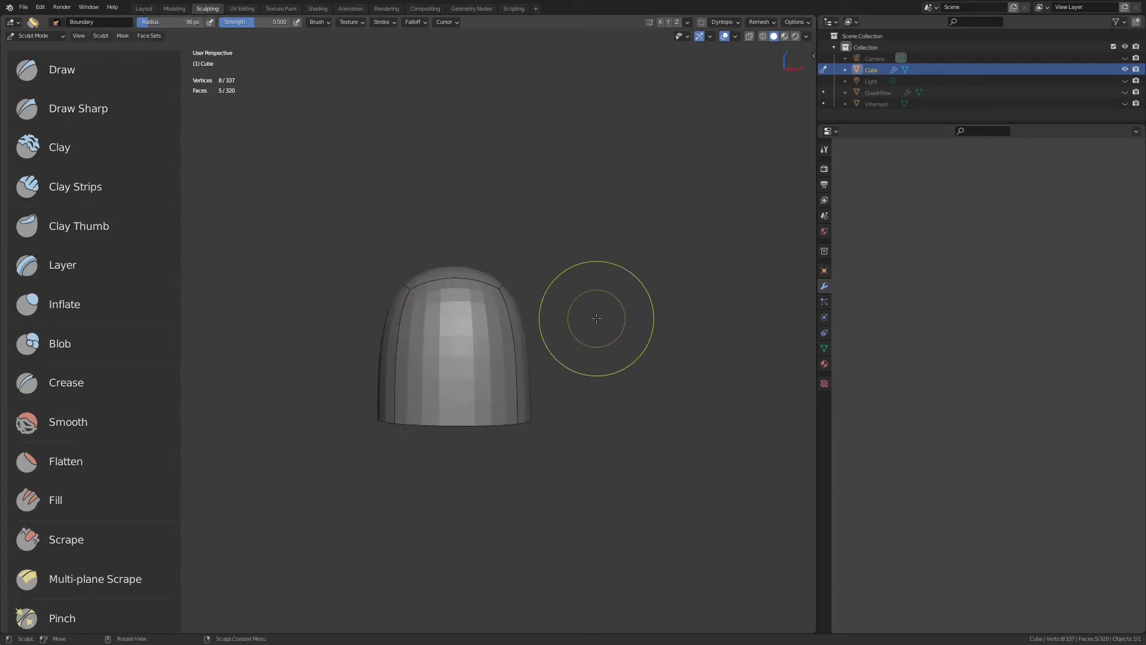
pyautogui.press('KP_1')
pyautogui.scroll(1, 553, 292)
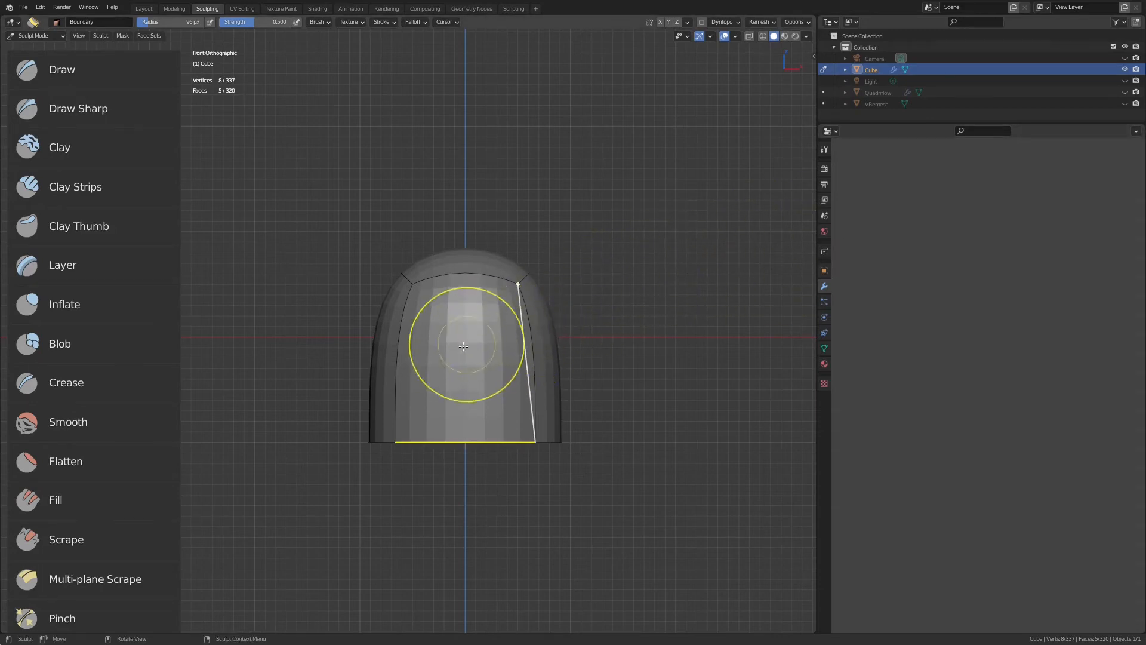
pyautogui.hotkey('ctrl', 'Tab')
pyautogui.click(488, 328)
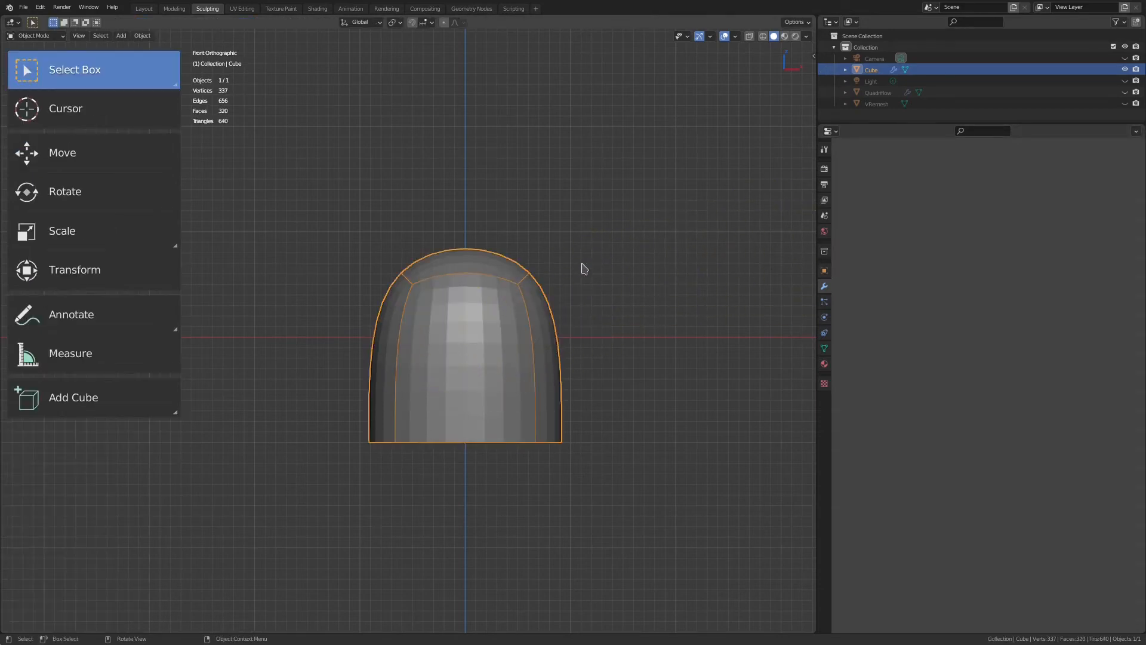
pyautogui.click(582, 267)
pyautogui.click(476, 317)
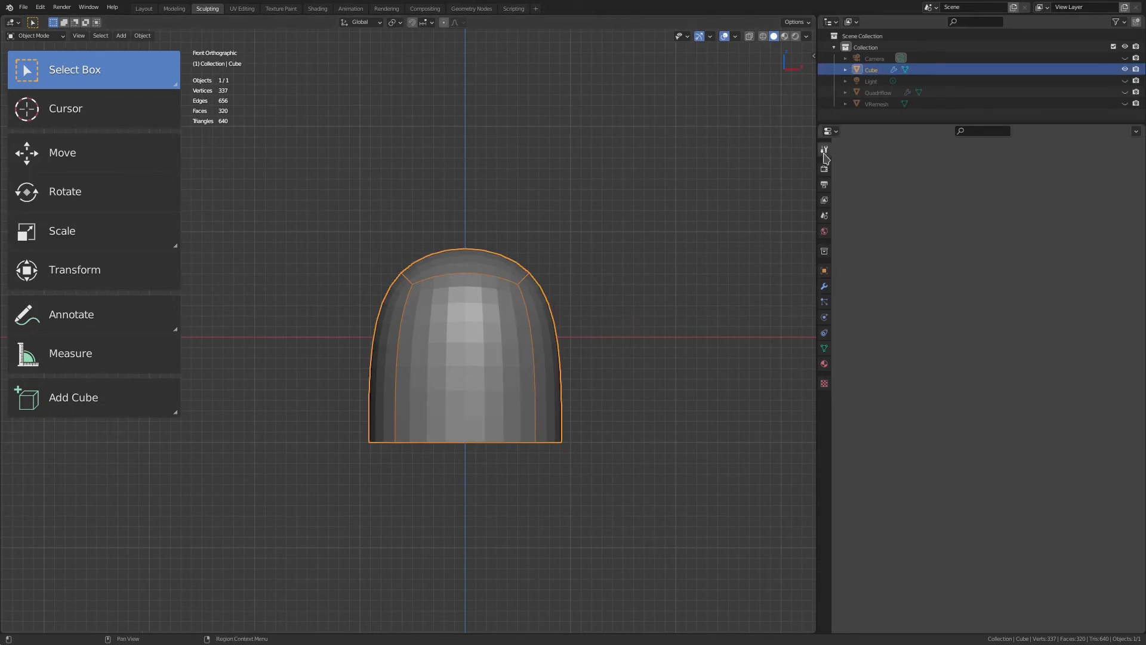
# Apply the cube's Subdivision modifier.
pyautogui.click(824, 199)
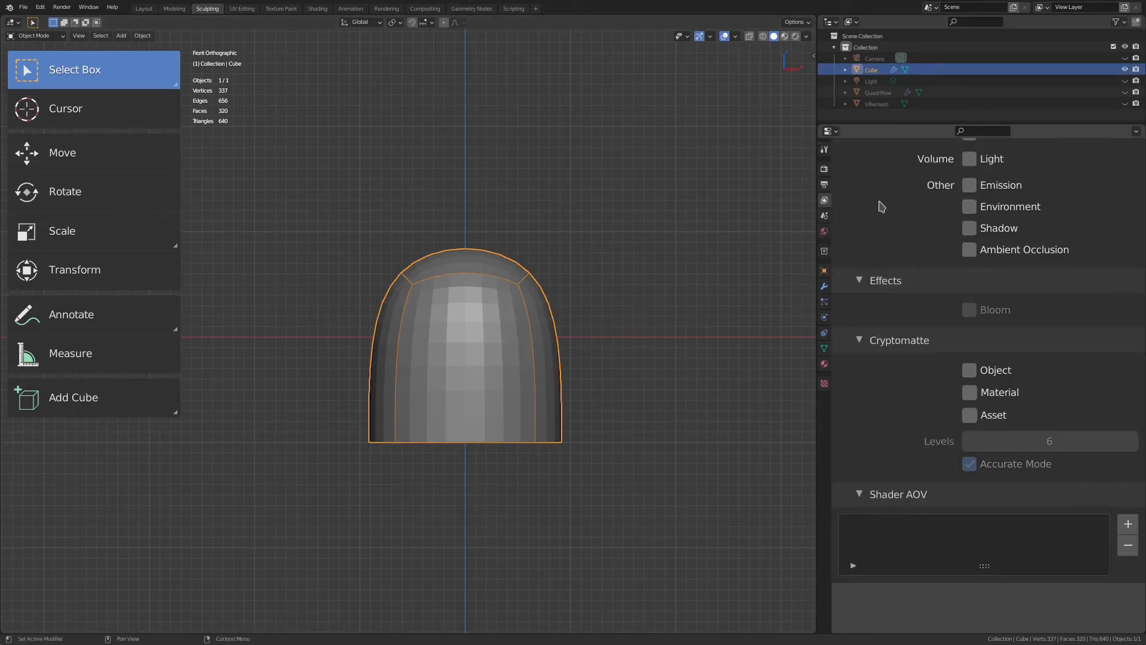
pyautogui.scroll(6, 882, 206)
pyautogui.click(824, 286)
pyautogui.scroll(2, 1012, 239)
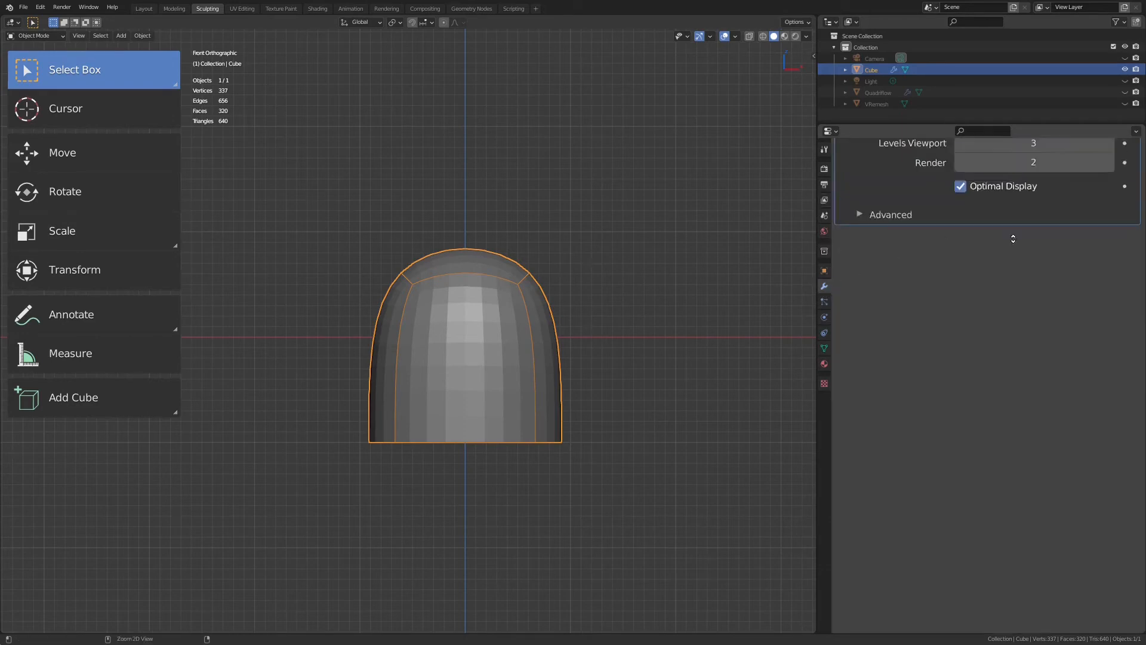
pyautogui.scroll(5, 1013, 239)
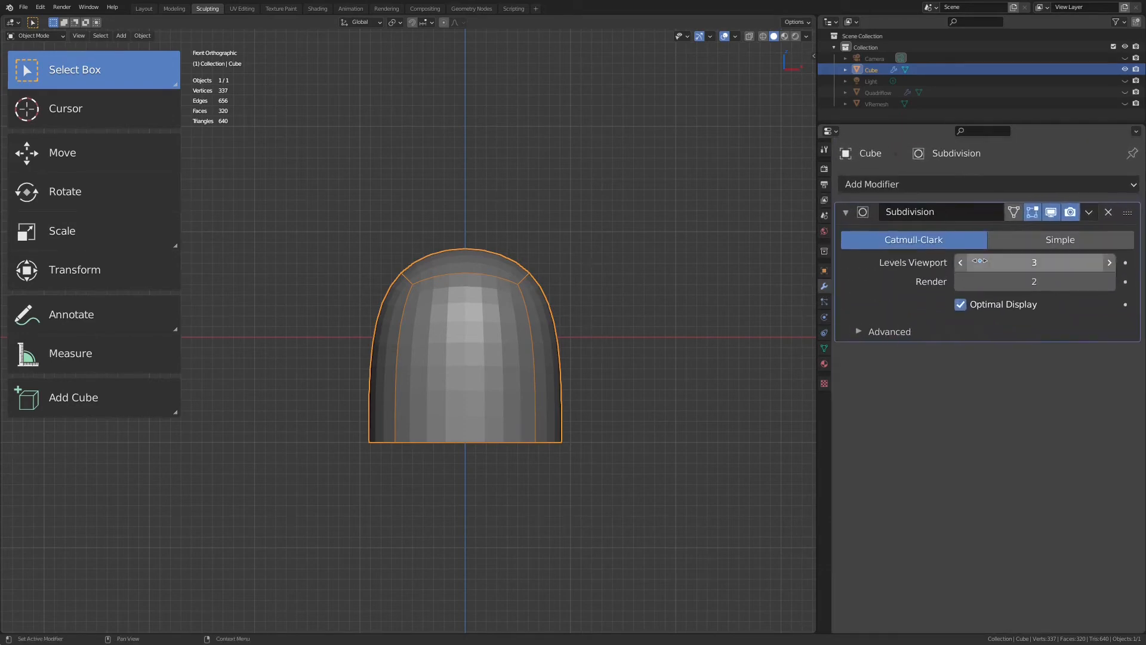
pyautogui.hotkey('ctrl', 'a')
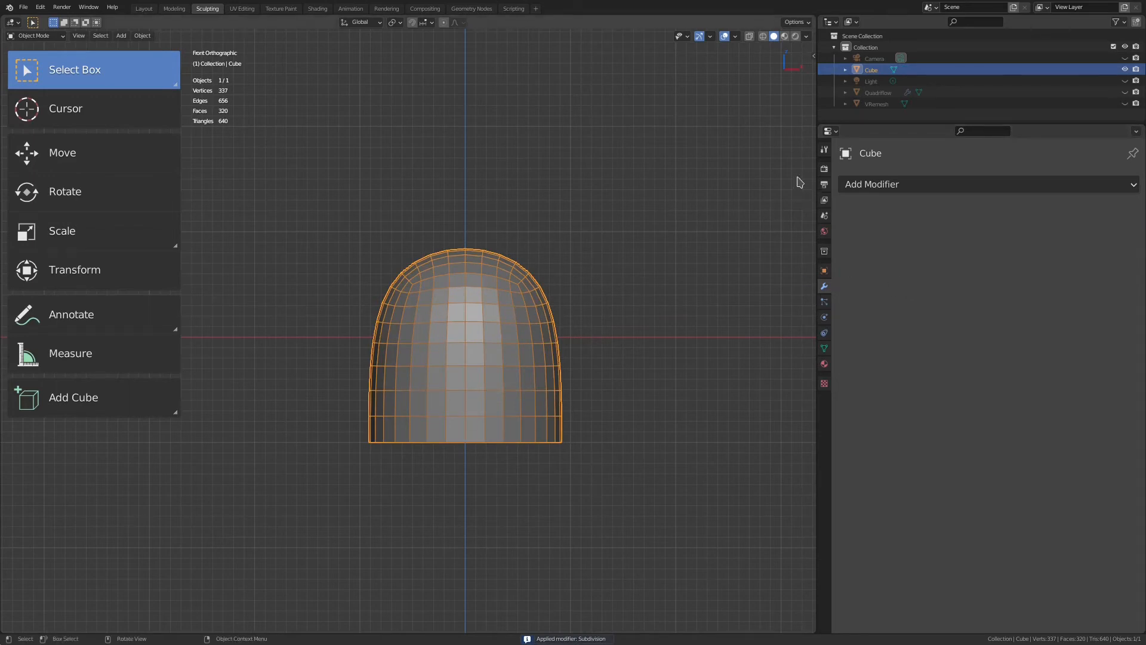
# Enter Sculpt Mode on the open cube and show the Boundary brush's settings.
pyautogui.hotkey('ctrl', 'Tab')
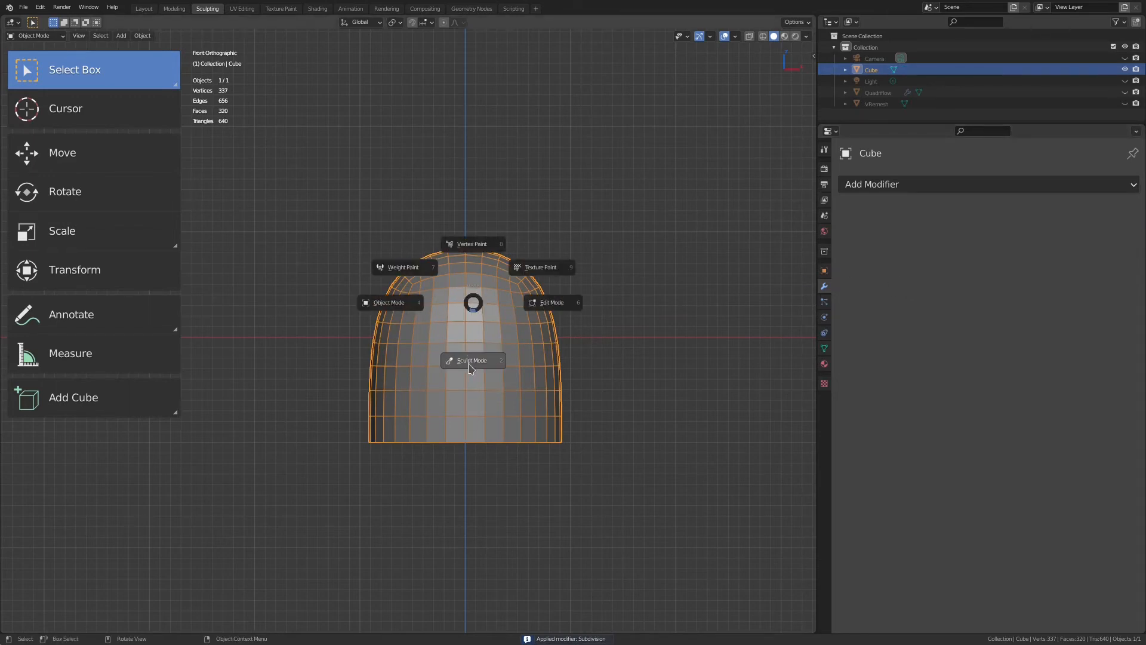
pyautogui.click(471, 361)
pyautogui.scroll(-8, 89, 418)
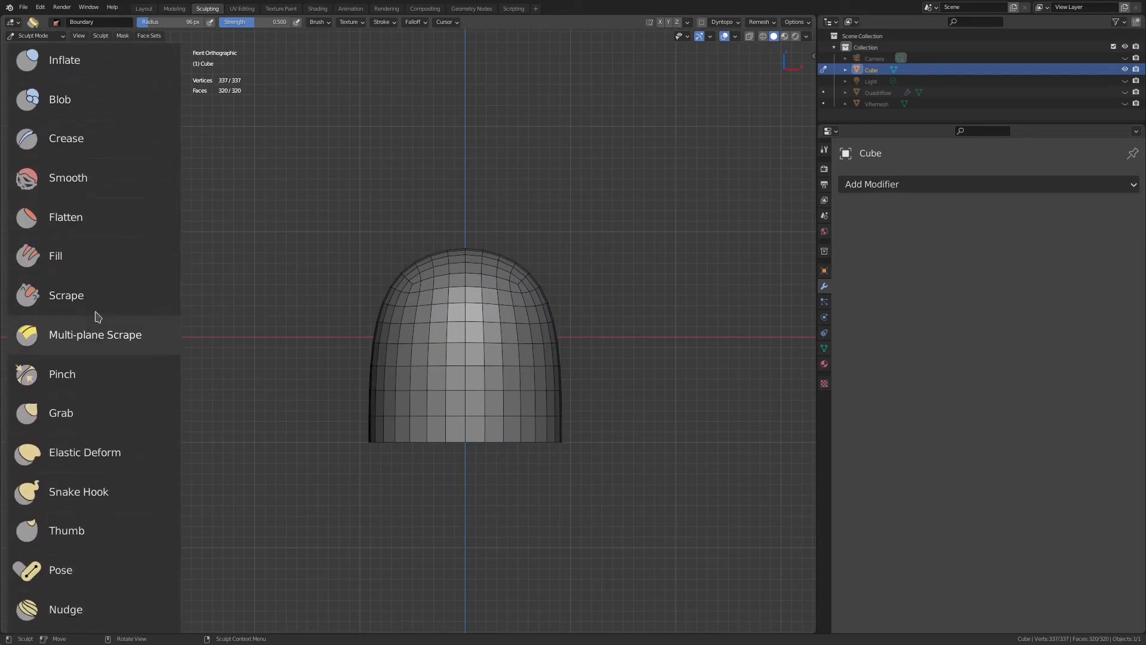
pyautogui.scroll(-7, 115, 237)
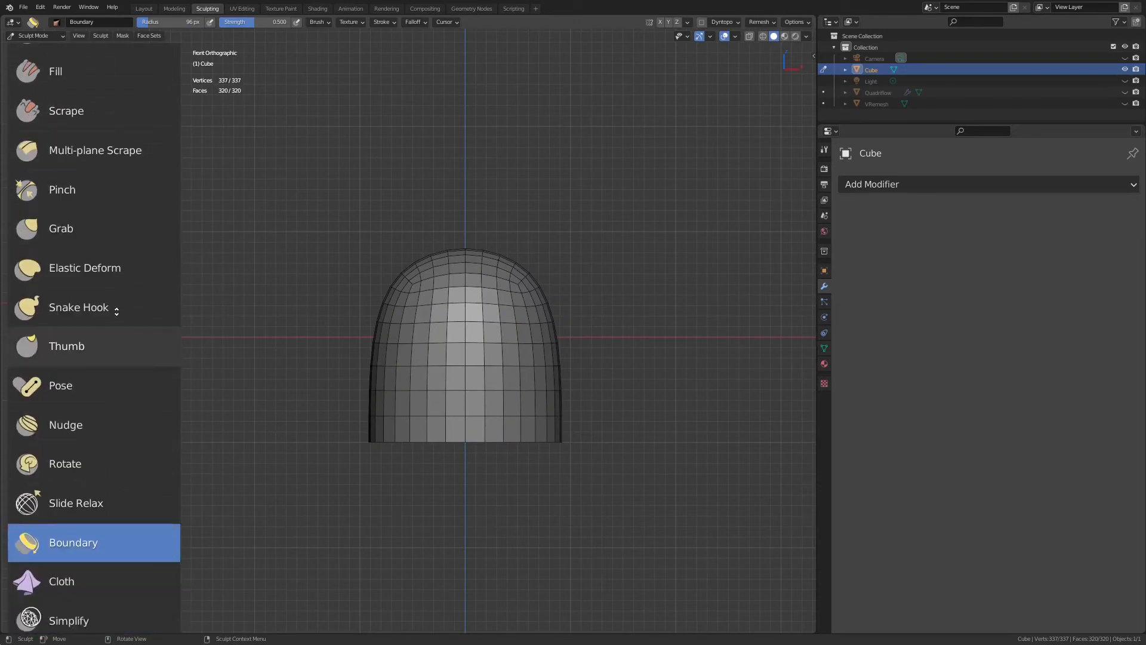
pyautogui.scroll(-6, 116, 310)
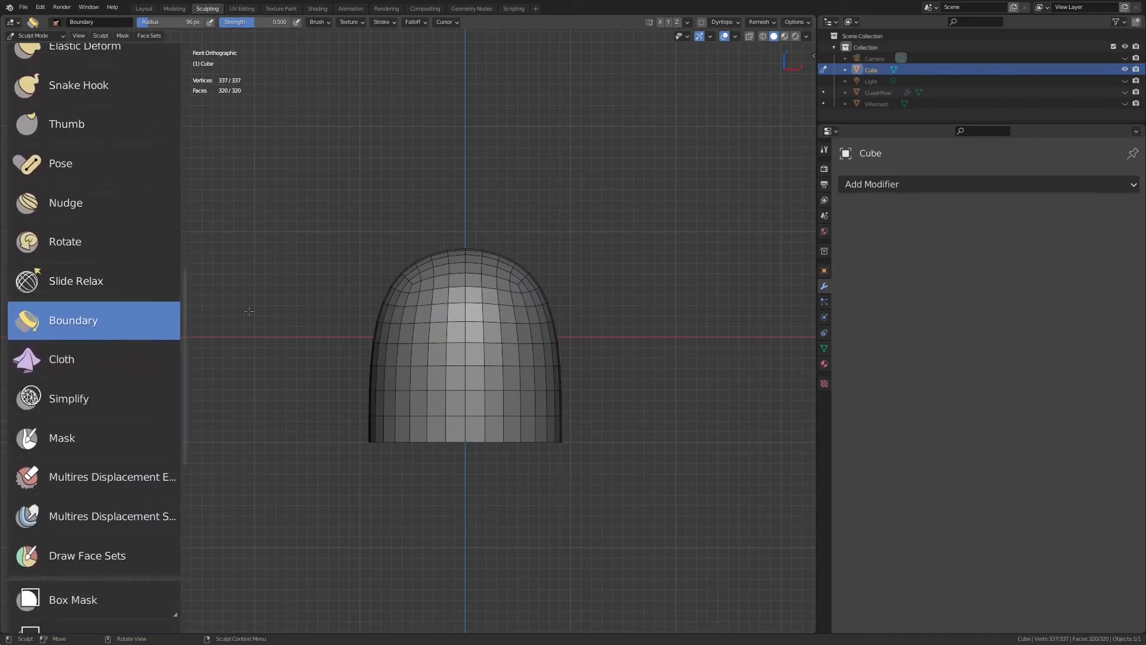
pyautogui.click(824, 149)
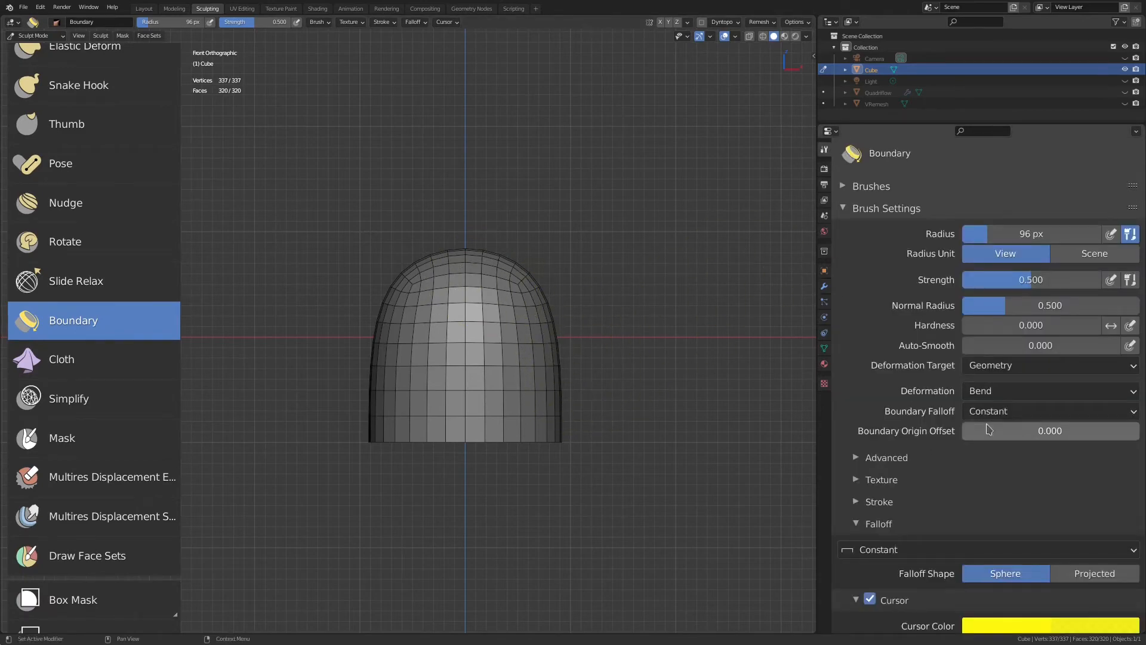
pyautogui.scroll(-4, 923, 398)
pyautogui.scroll(3, 581, 278)
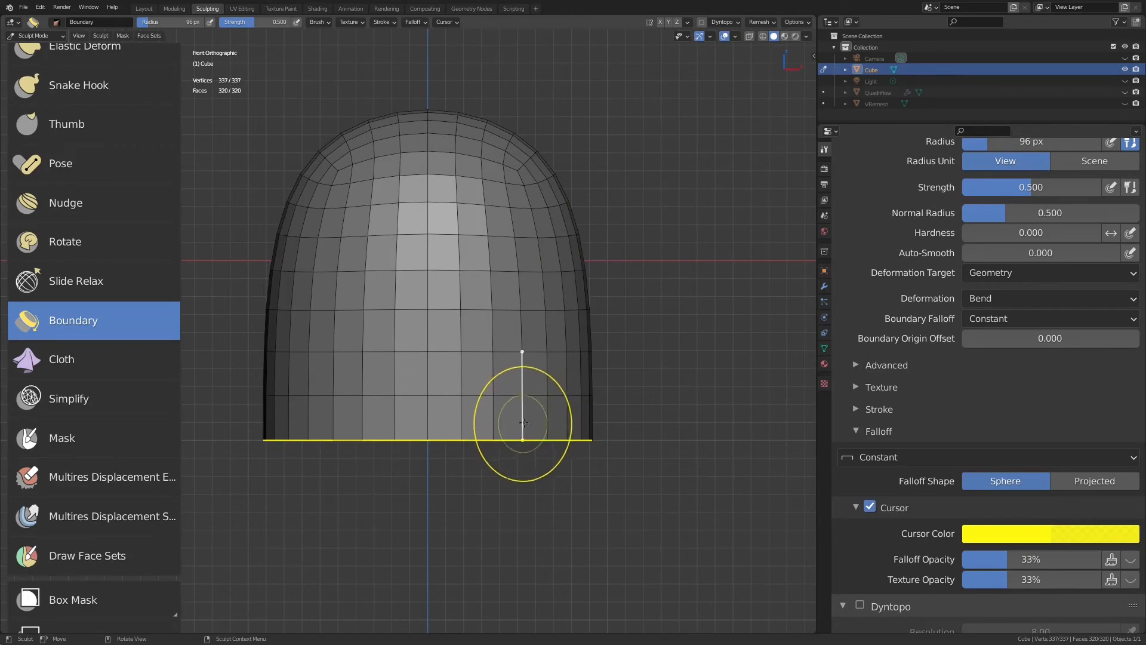
# Set the Boundary brush radius to 92 px and bend the mesh's open bottom edge outward.
pyautogui.press('f')
pyautogui.click(545, 422)
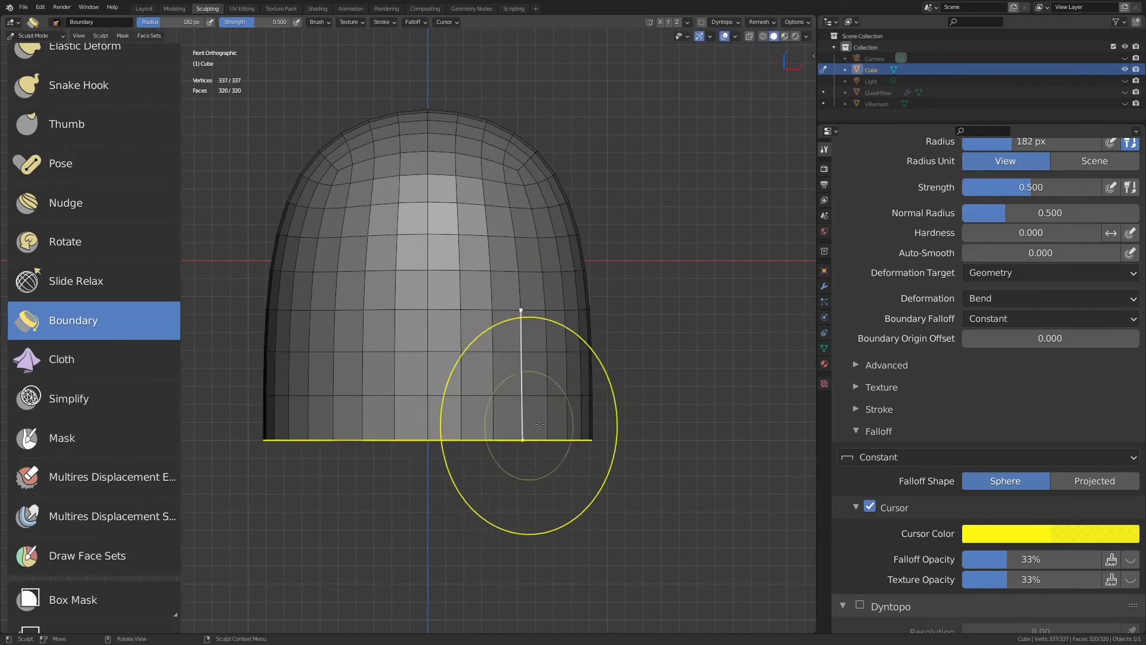
pyautogui.press('f')
pyautogui.click(487, 435)
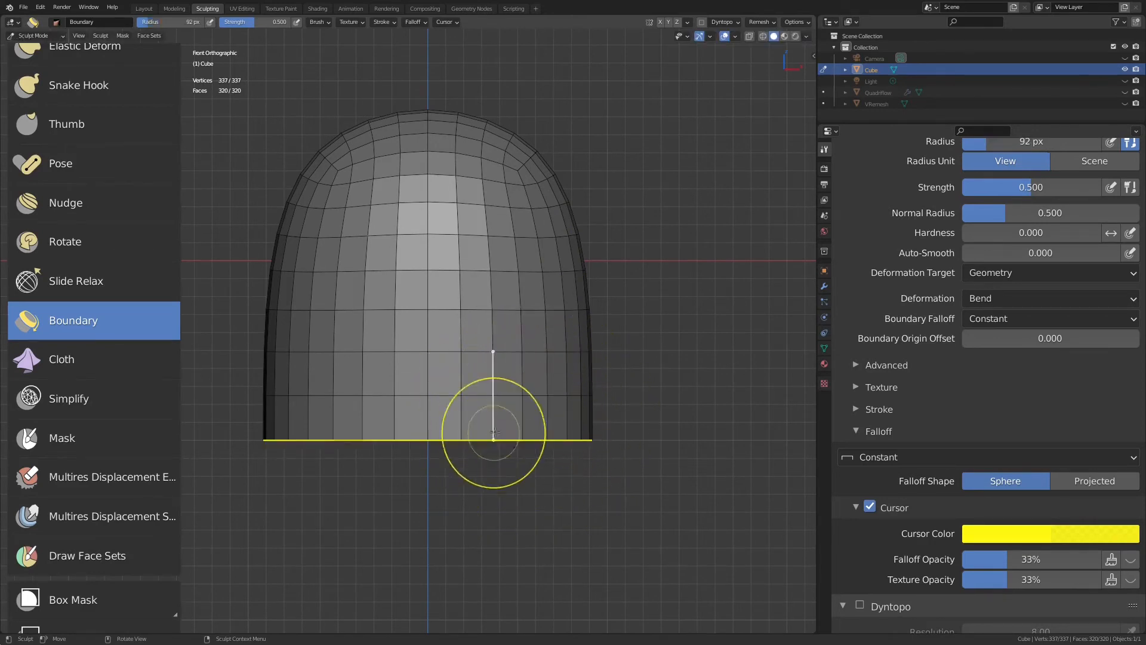
pyautogui.moveTo(555, 431)
pyautogui.mouseDown()
pyautogui.moveTo(603, 472)
pyautogui.moveTo(698, 357)
pyautogui.moveTo(376, 445)
pyautogui.moveTo(704, 298)
pyautogui.moveTo(772, 339)
pyautogui.moveTo(645, 358)
pyautogui.moveTo(444, 356)
pyautogui.moveTo(662, 406)
pyautogui.moveTo(612, 336)
pyautogui.moveTo(603, 382)
pyautogui.moveTo(633, 358)
pyautogui.moveTo(615, 340)
pyautogui.moveTo(593, 438)
pyautogui.mouseUp()
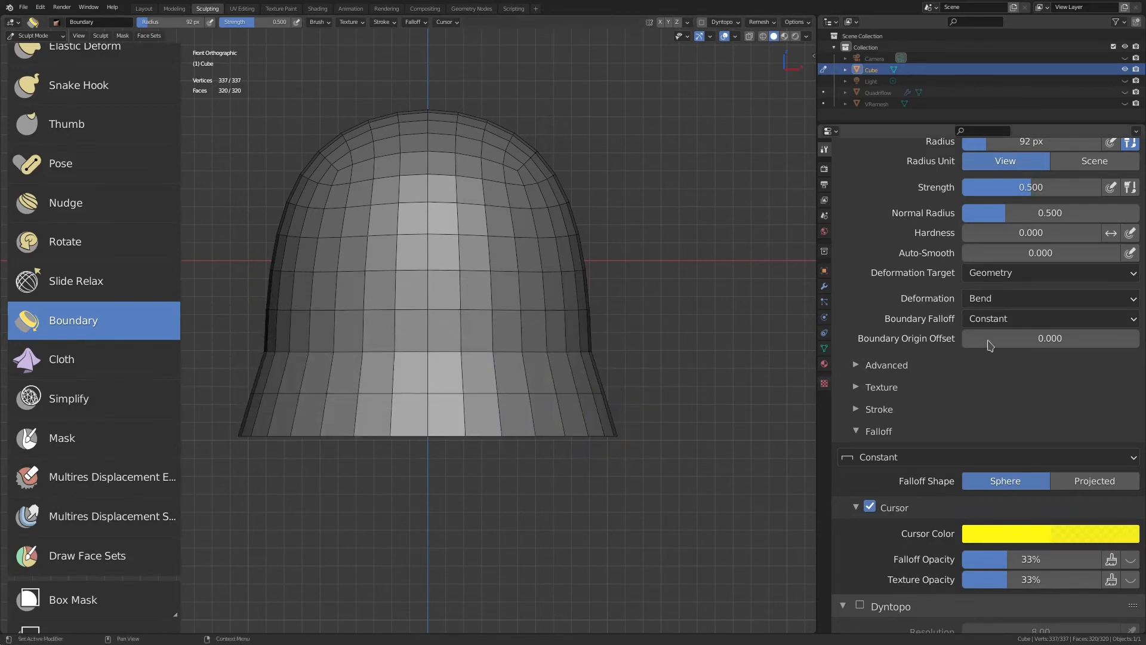
# Set the Boundary deformation to Expand and extend the bottom edge downward.
pyautogui.click(1027, 298)
pyautogui.click(986, 340)
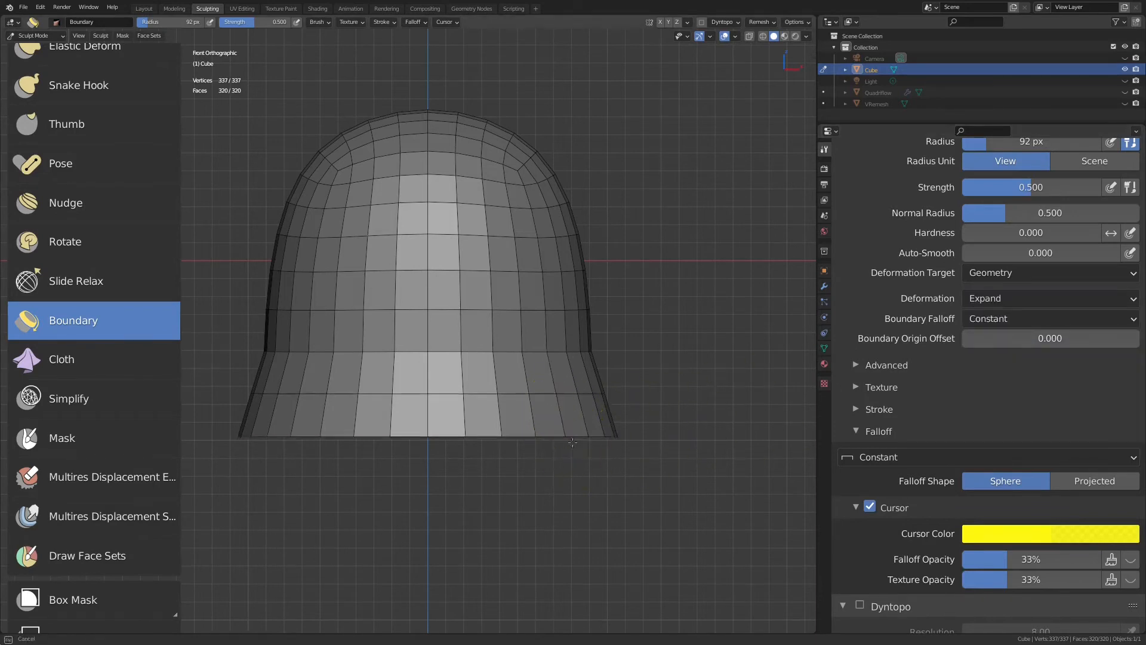
pyautogui.moveTo(572, 442); pyautogui.dragTo(572, 455)
# Change the Boundary brush's deformation to Grab.
pyautogui.click(992, 299)
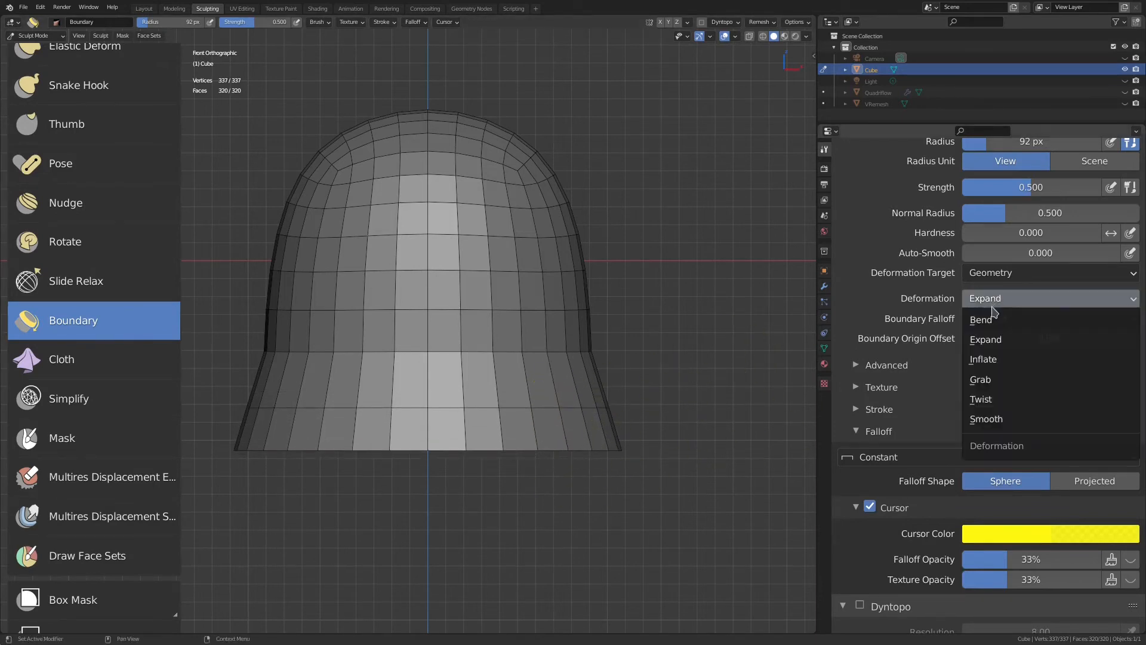
pyautogui.click(1015, 319)
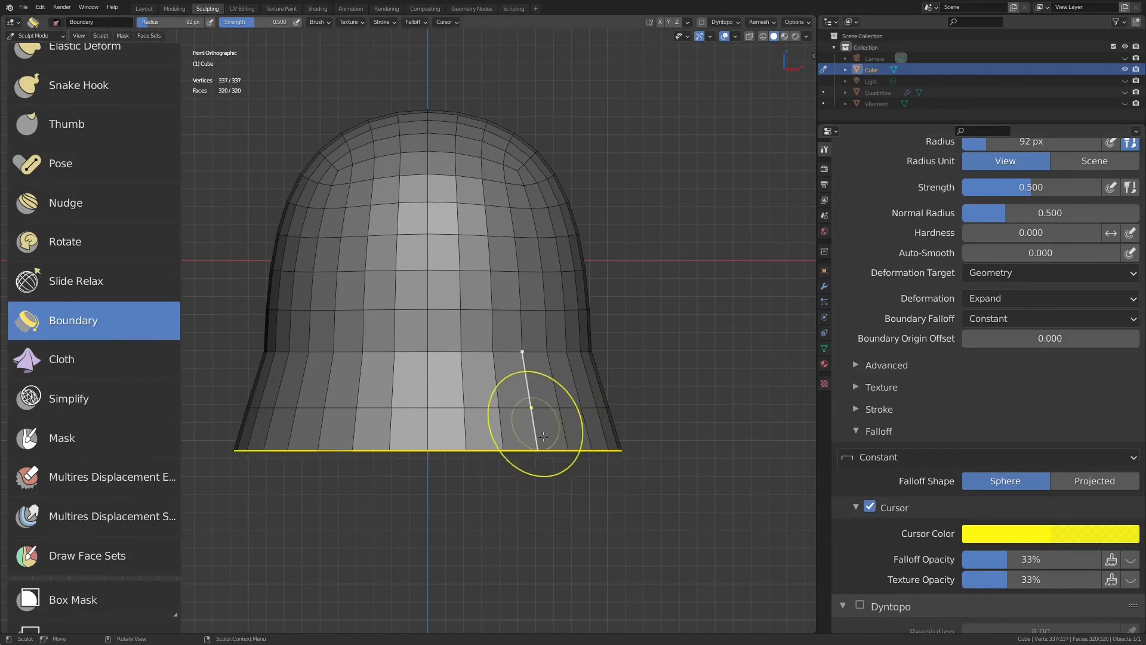
pyautogui.click(989, 298)
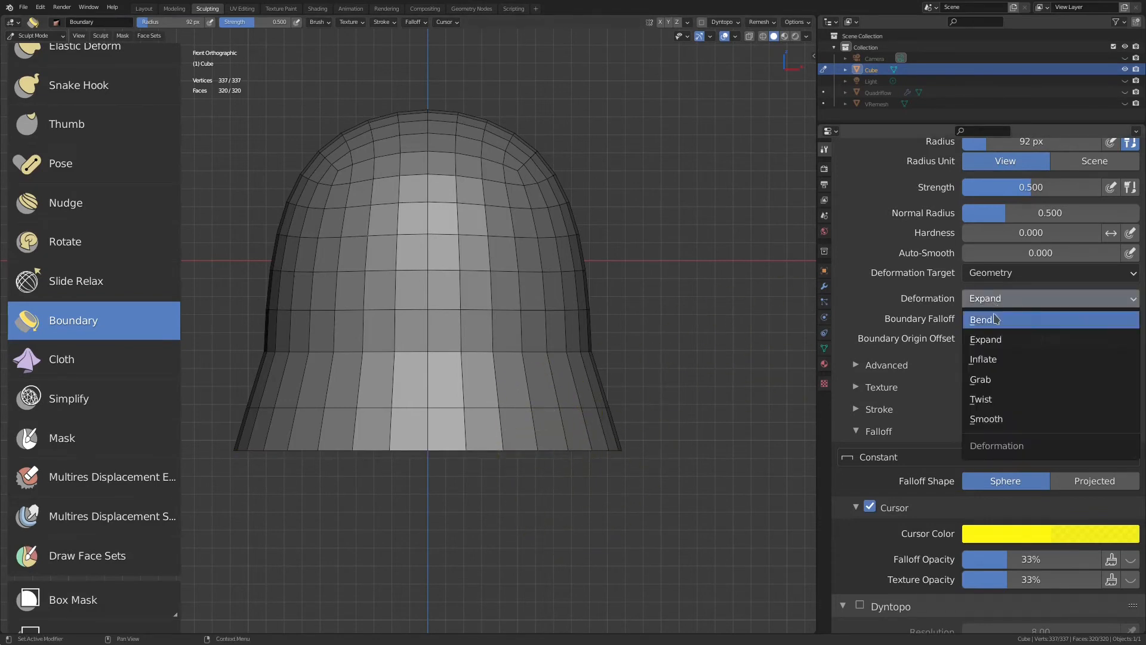
pyautogui.click(994, 318)
pyautogui.click(986, 298)
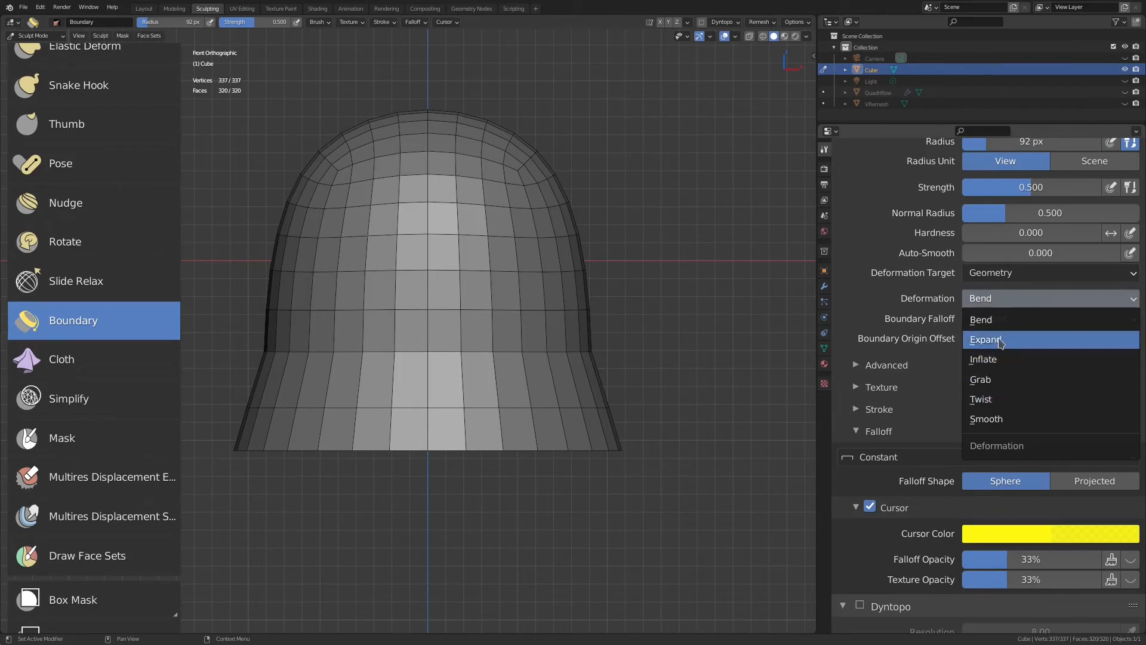
pyautogui.click(994, 380)
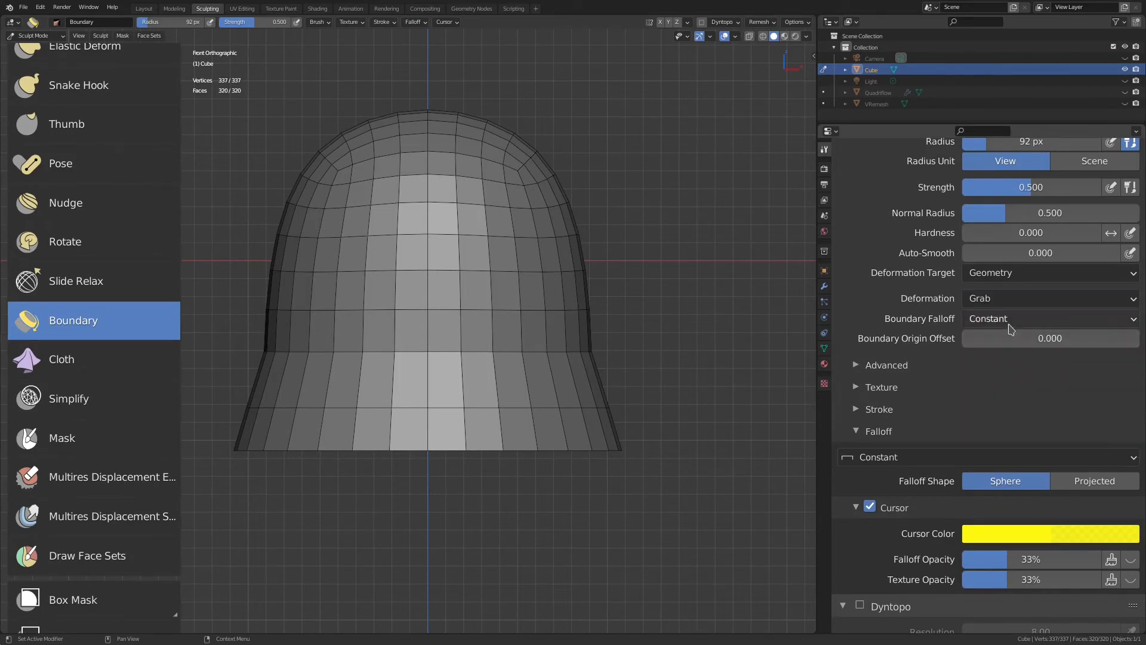
# Set the Boundary Falloff to Brush Radius, try pulling part of the bottom edge outward, and undo the stroke.
pyautogui.click(1009, 321)
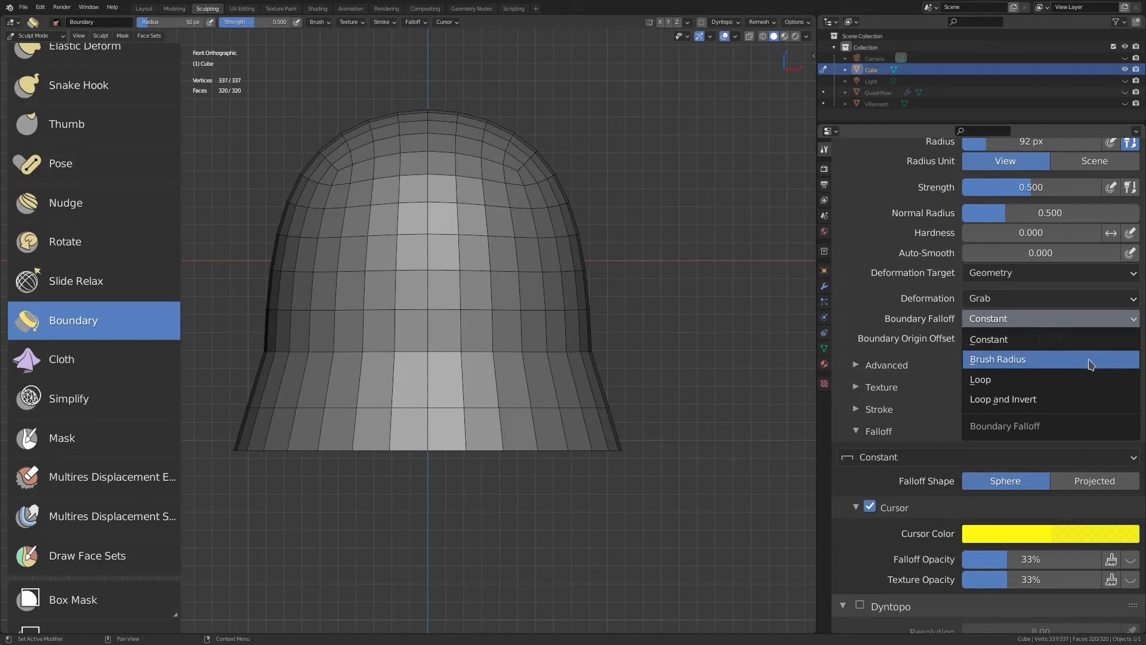
pyautogui.click(1023, 370)
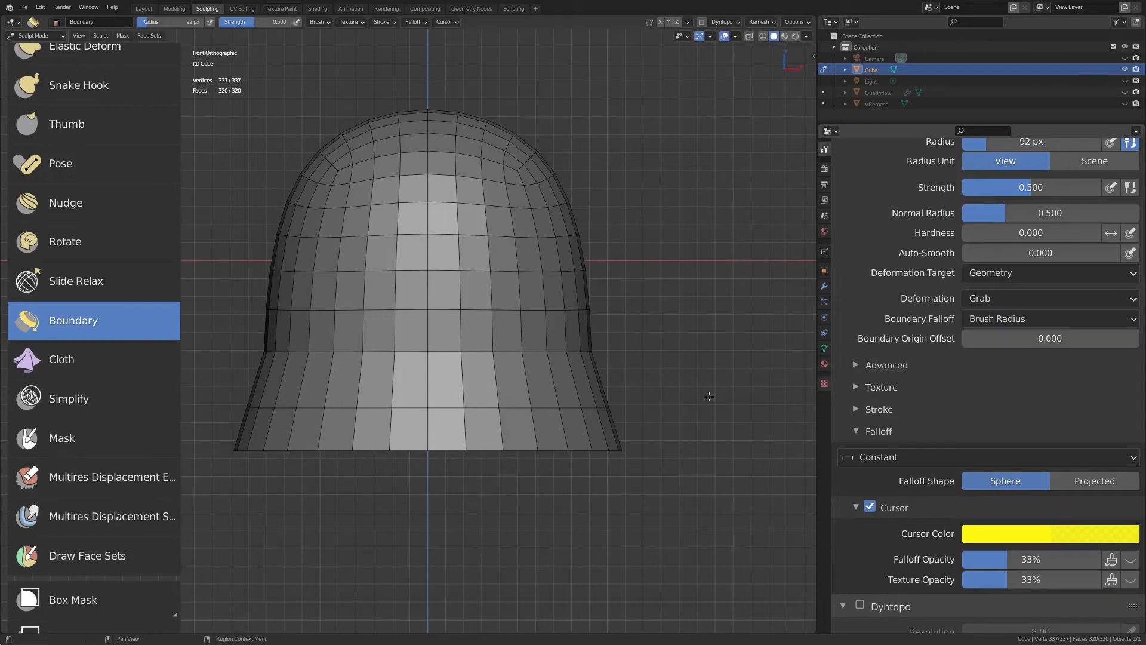
pyautogui.moveTo(537, 447); pyautogui.dragTo(614, 409)
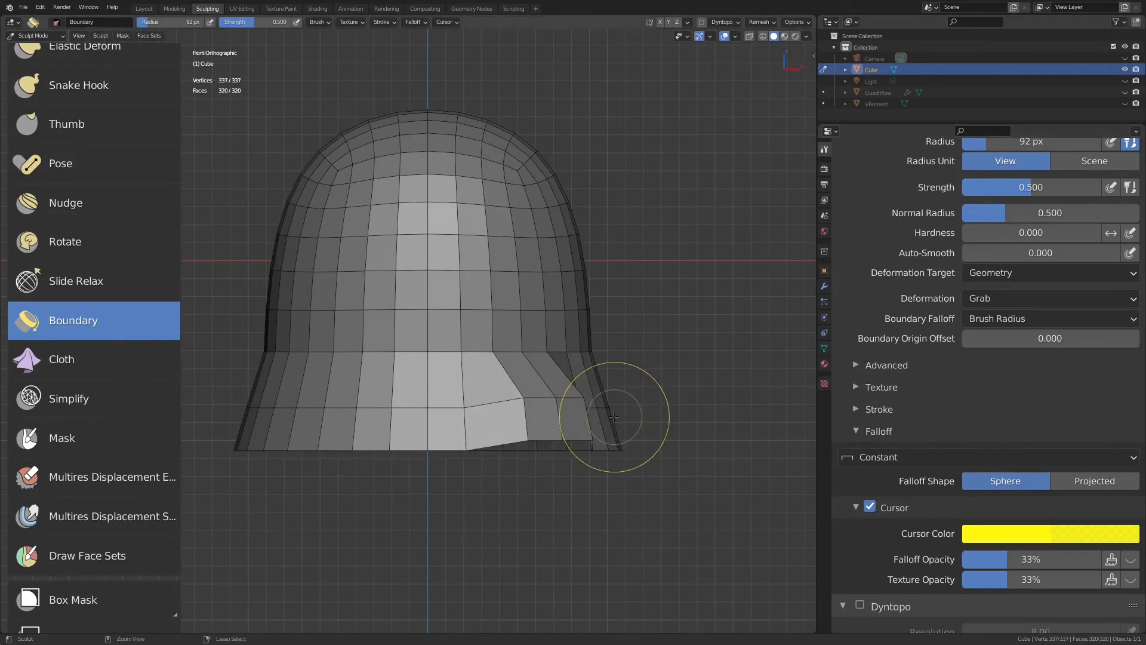
pyautogui.hotkey('ctrl', 'z')
# Set the Boundary Falloff to Loop, try pulling the bottom edge with Grab, and undo the stroke.
pyautogui.click(1019, 321)
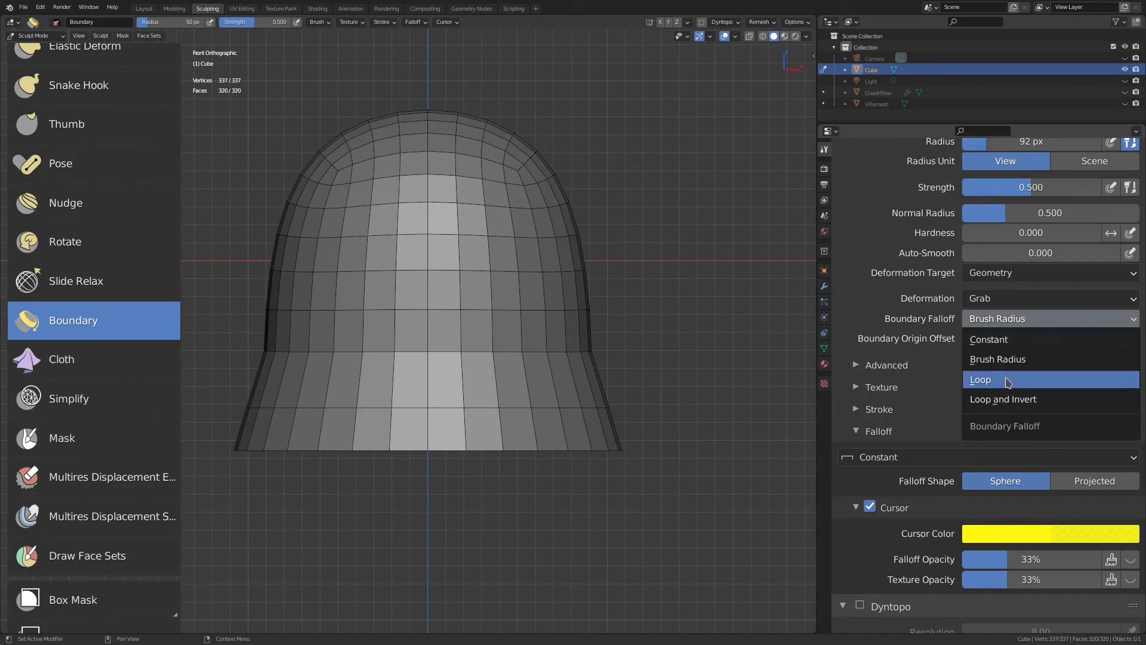
pyautogui.click(1008, 379)
pyautogui.moveTo(537, 450)
pyautogui.mouseDown()
pyautogui.moveTo(573, 436)
pyautogui.moveTo(580, 395)
pyautogui.moveTo(583, 412)
pyautogui.mouseUp()
pyautogui.hotkey('ctrl', 'z')
pyautogui.hotkey('ctrl', 'z')
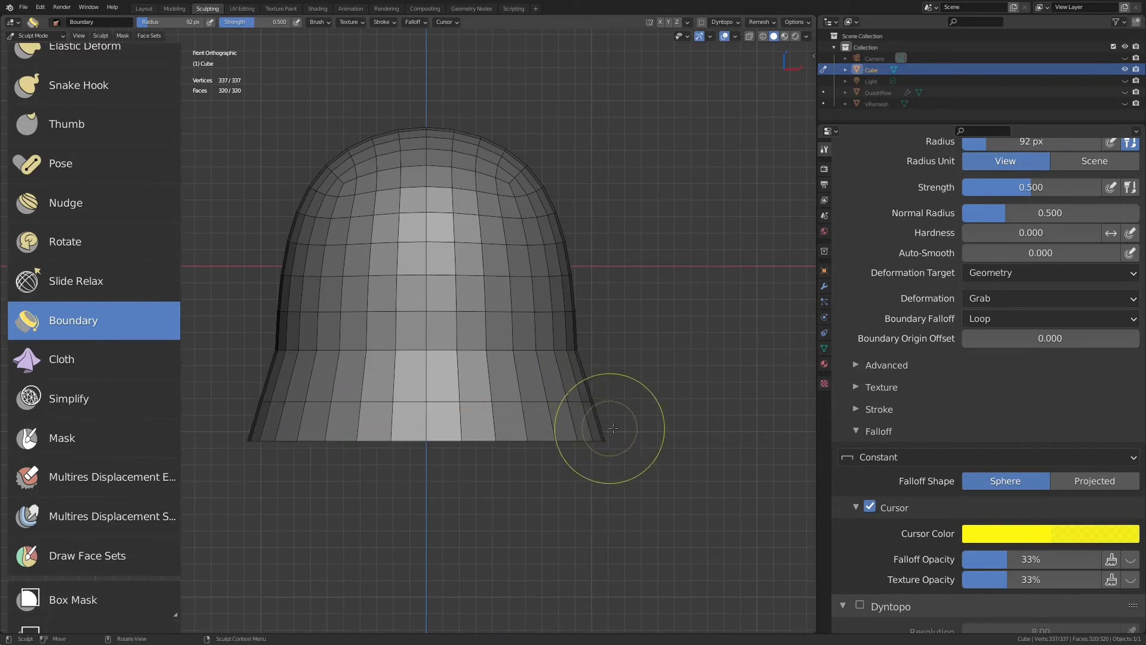
# Set the deformation to Bend and flare the bottom edge further outward with the Loop falloff.
pyautogui.click(996, 301)
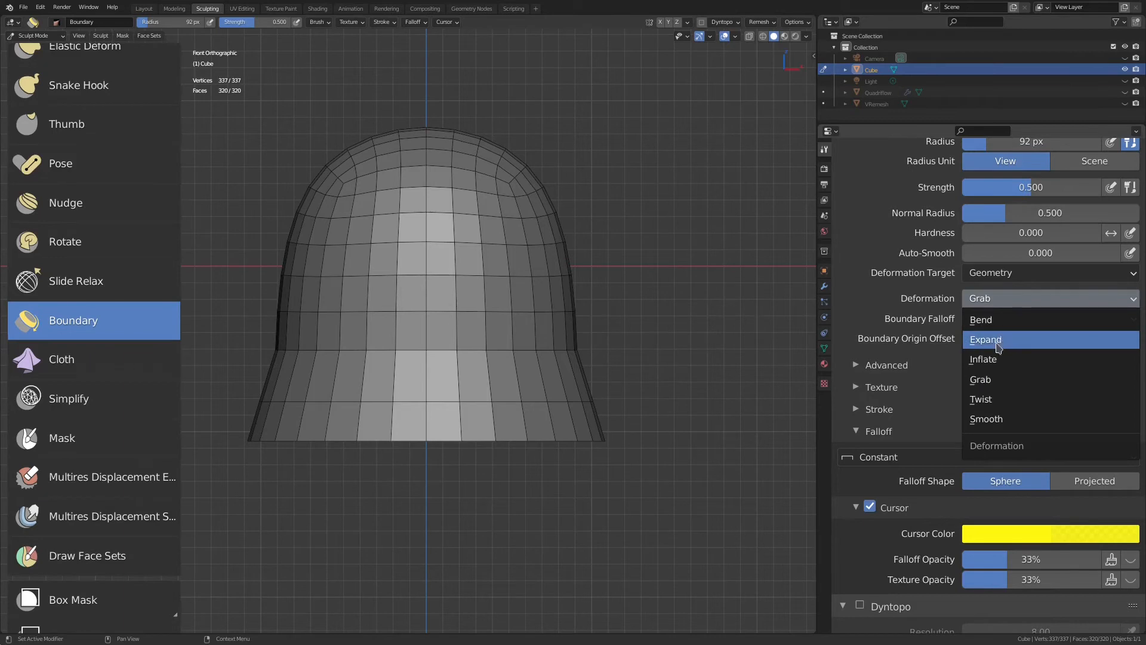
pyautogui.click(996, 340)
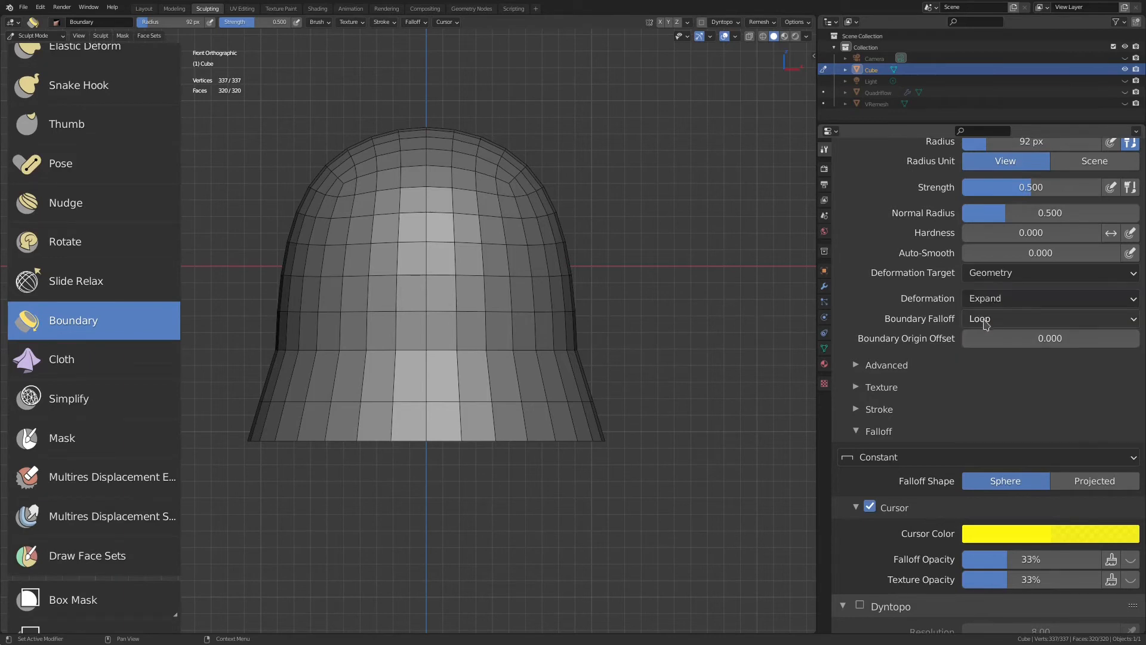
pyautogui.click(1008, 300)
pyautogui.click(985, 318)
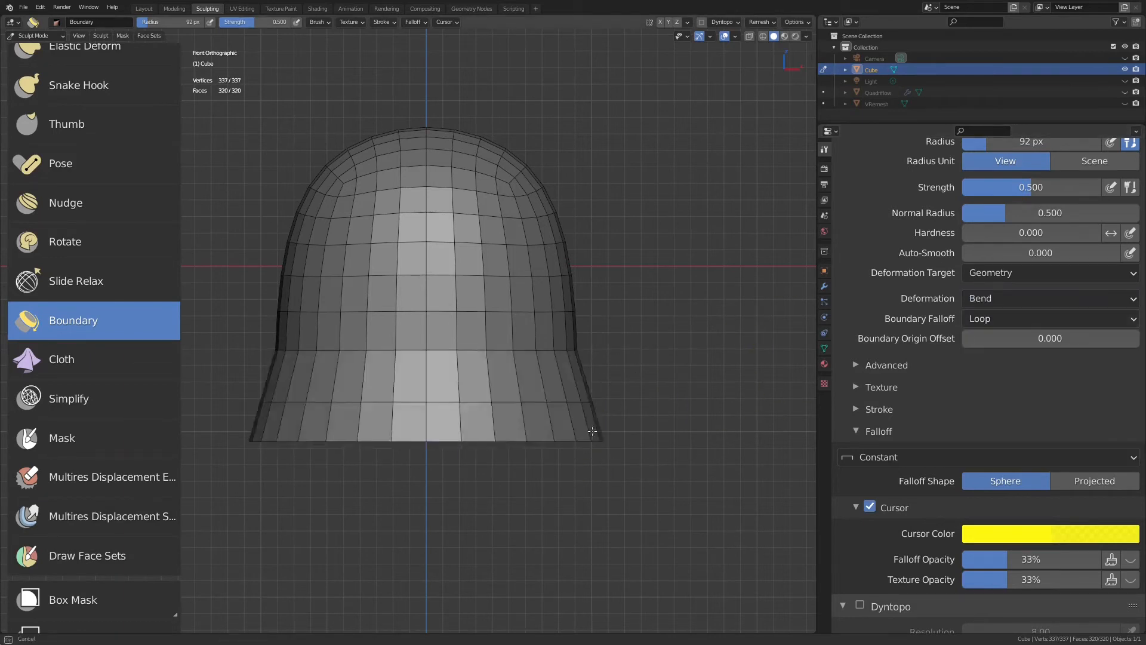
pyautogui.moveTo(593, 431); pyautogui.dragTo(612, 423)
# Set the Boundary Falloff to Loop and Invert and bend the bottom edge into alternating waves.
pyautogui.click(996, 319)
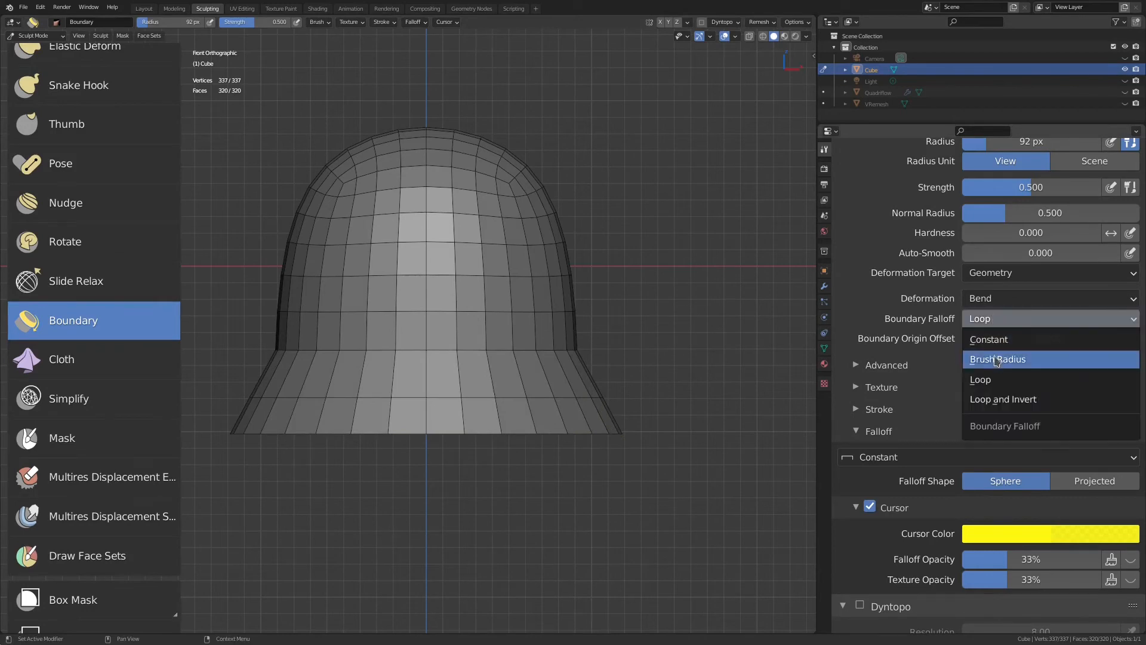
pyautogui.click(997, 399)
pyautogui.moveTo(623, 481); pyautogui.dragTo(658, 380)
pyautogui.moveTo(618, 426)
pyautogui.mouseDown()
pyautogui.moveTo(693, 361)
pyautogui.moveTo(681, 369)
pyautogui.mouseUp()
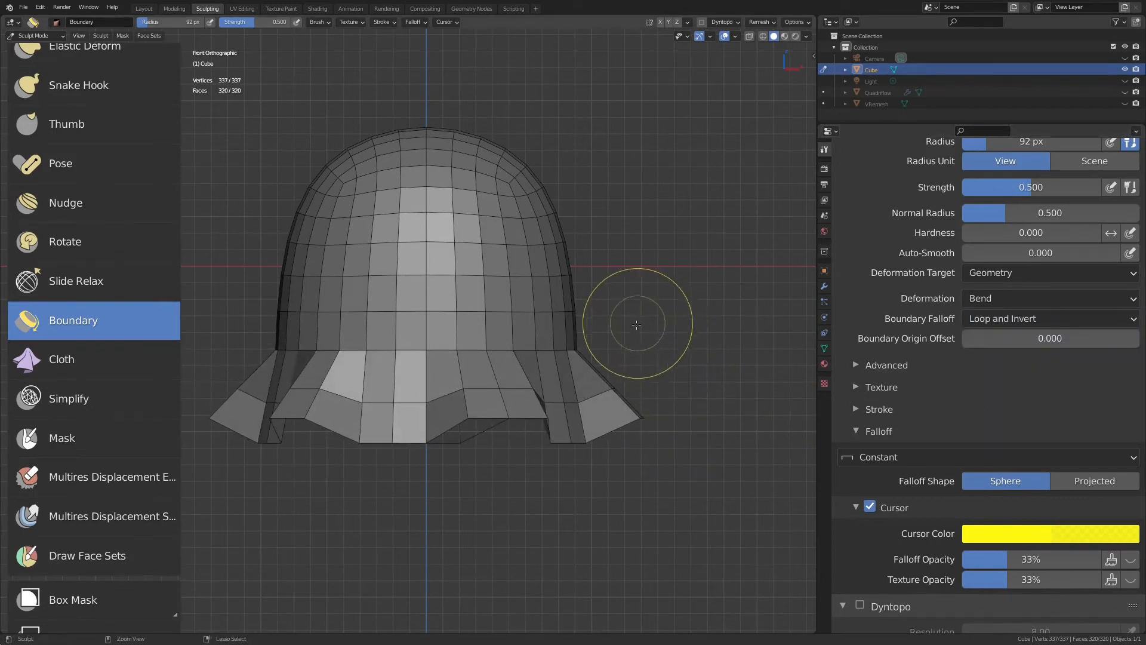
# Add a level 2 Subdivision modifier and bend the wavy bottom edge again into tighter ruffles.
pyautogui.hotkey('ctrl', '2')
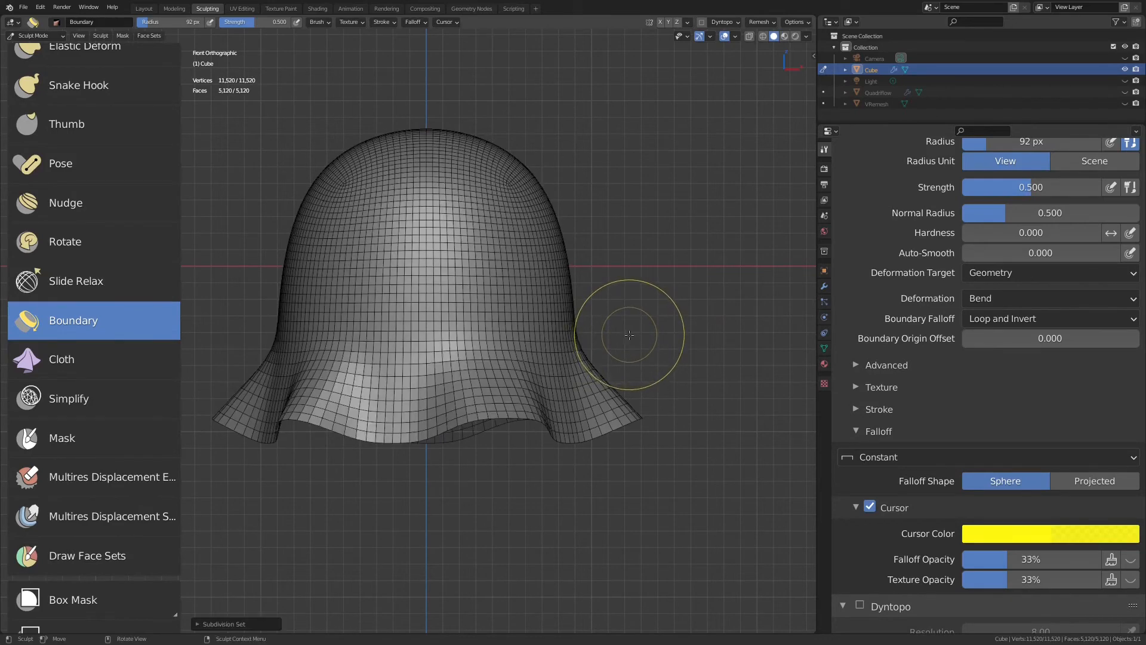
pyautogui.moveTo(595, 378); pyautogui.dragTo(645, 382)
pyautogui.moveTo(644, 382)
pyautogui.mouseDown(button='middle')
pyautogui.moveTo(489, 462)
pyautogui.moveTo(606, 402)
pyautogui.moveTo(865, 335)
pyautogui.moveTo(889, 353)
pyautogui.moveTo(647, 381)
pyautogui.mouseUp(button='middle')
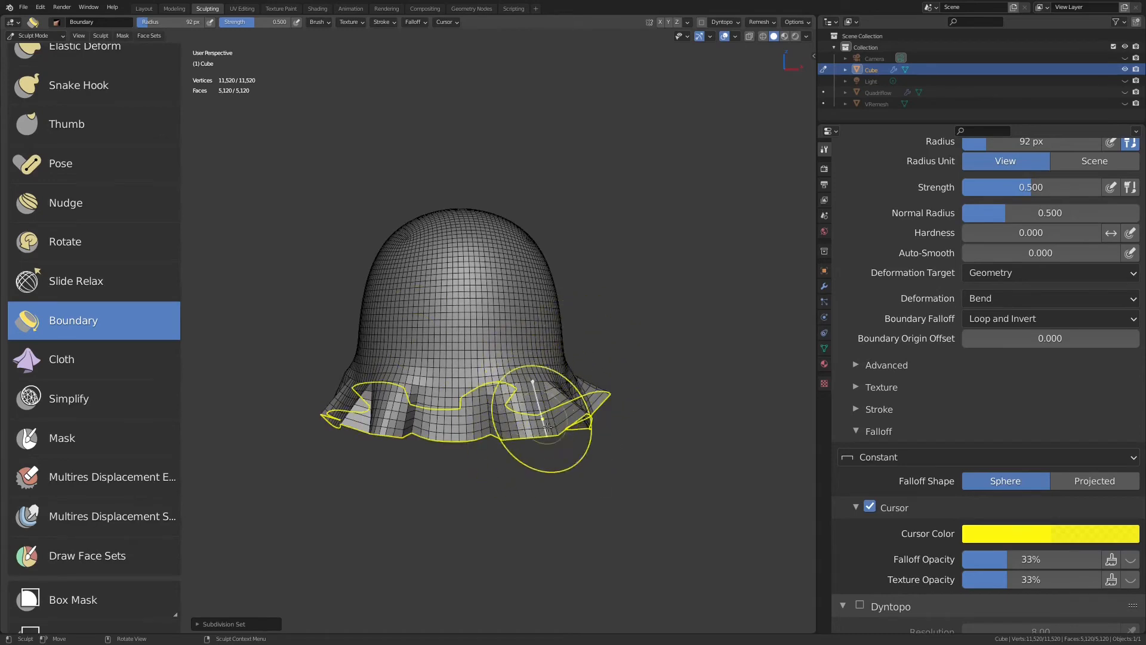
pyautogui.press('KP_1')
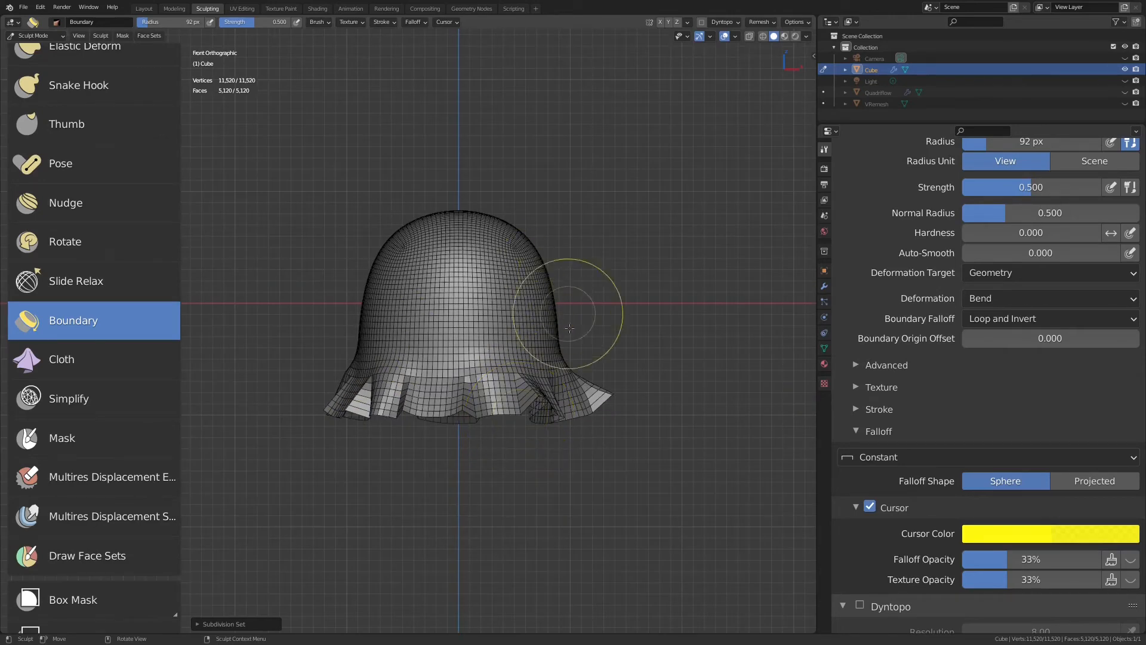
pyautogui.keyDown('ctrl'); pyautogui.moveTo(569, 328); pyautogui.dragTo(591, 323, button='middle'); pyautogui.keyUp('ctrl')
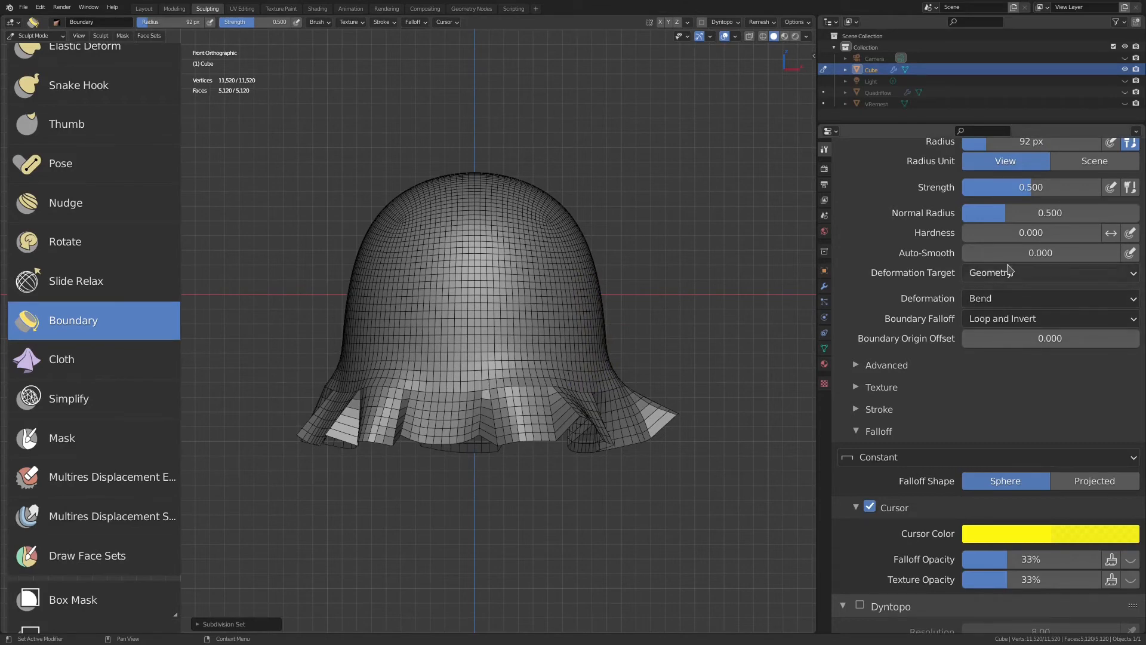
# Set the Deformation Target to Cloth Simulation and try bending the ruffled bottom edge, undoing the first stroke.
pyautogui.click(1026, 272)
pyautogui.click(1014, 319)
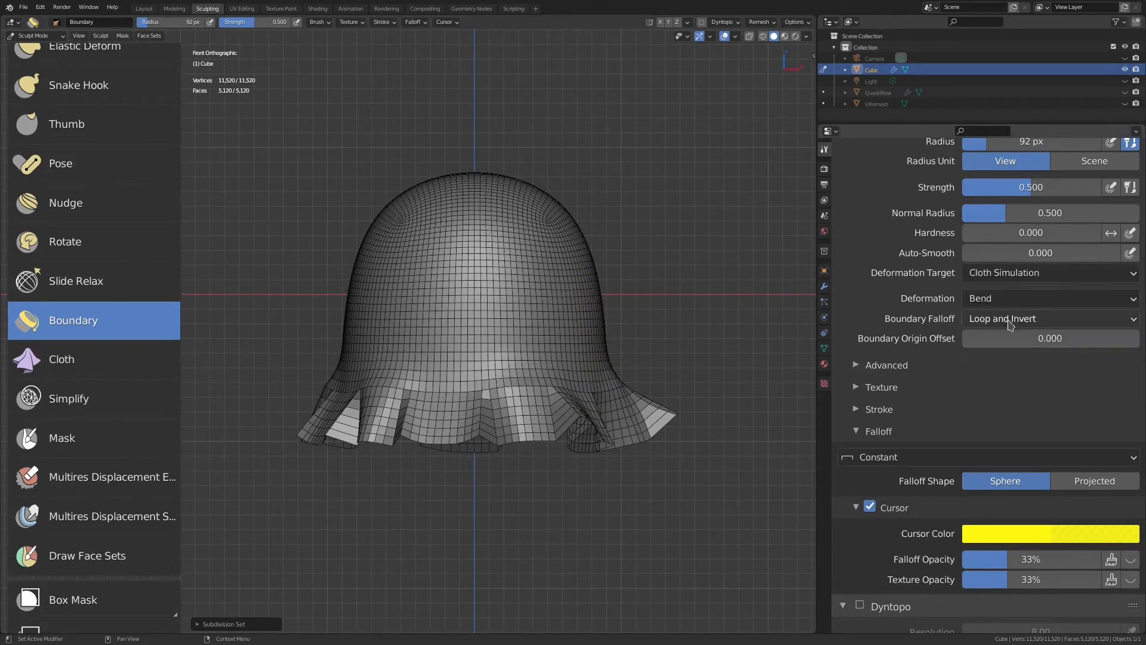
pyautogui.scroll(2, 656, 417)
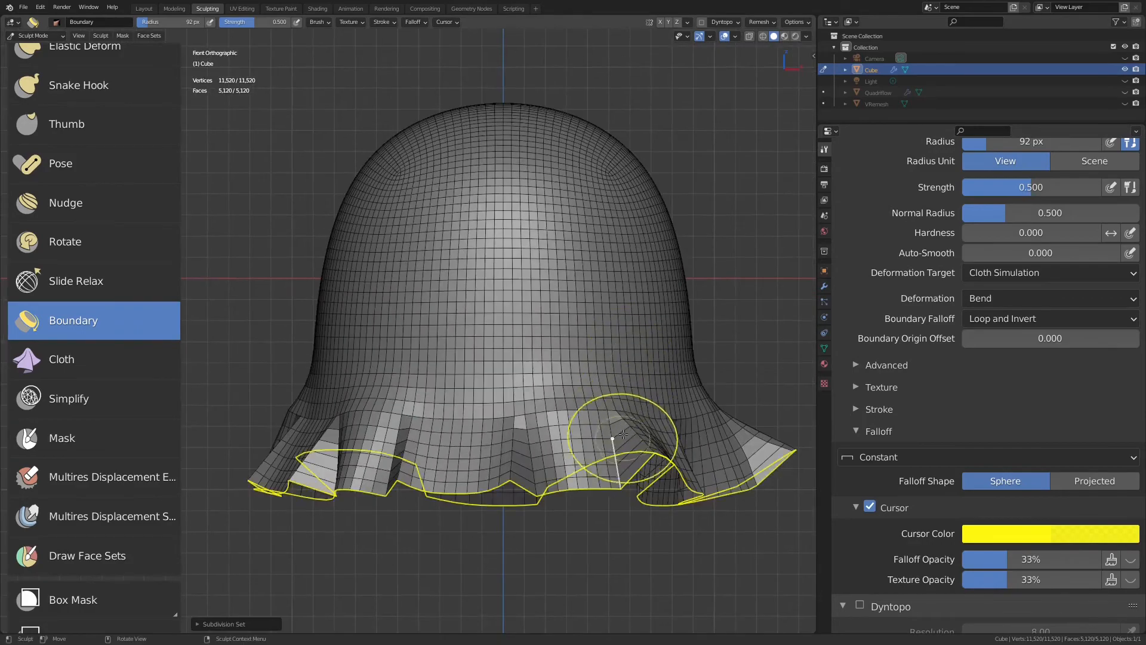
pyautogui.moveTo(641, 428)
pyautogui.mouseDown()
pyautogui.moveTo(661, 506)
pyautogui.moveTo(669, 468)
pyautogui.mouseUp()
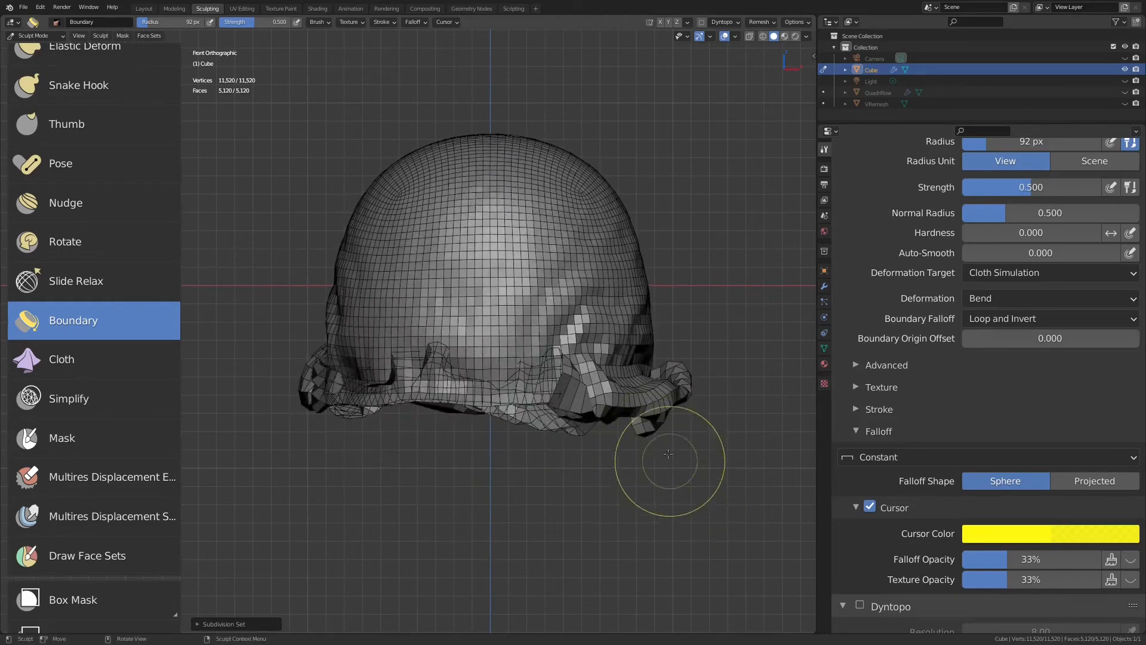
pyautogui.hotkey('ctrl', 'z')
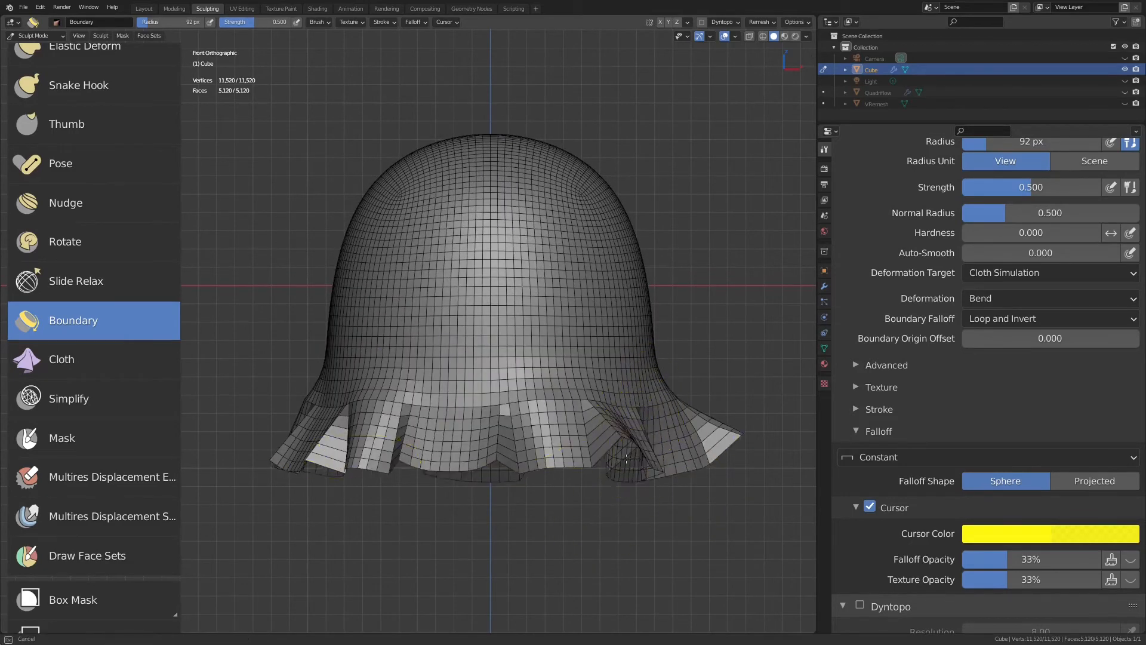
pyautogui.moveTo(629, 481); pyautogui.dragTo(476, 600)
# Return to the front orthographic view and switch to the Cloth brush.
pyautogui.moveTo(588, 441)
pyautogui.mouseDown(button='middle')
pyautogui.moveTo(417, 512)
pyautogui.moveTo(366, 494)
pyautogui.moveTo(435, 446)
pyautogui.moveTo(574, 404)
pyautogui.mouseUp(button='middle')
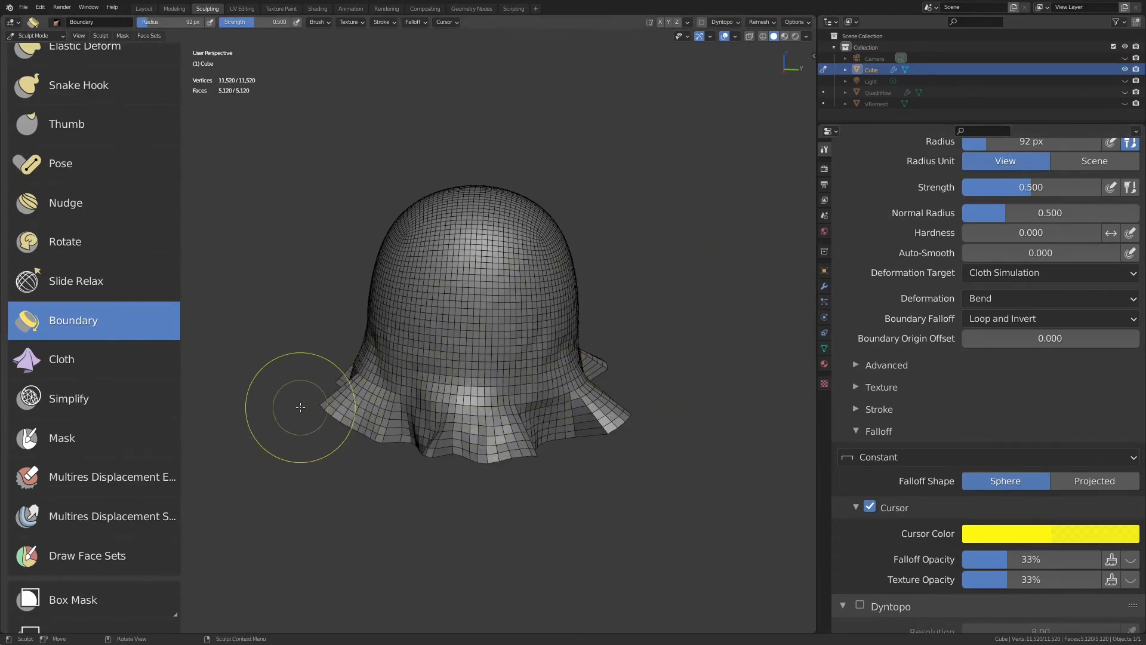
pyautogui.press('KP_1')
pyautogui.click(90, 359)
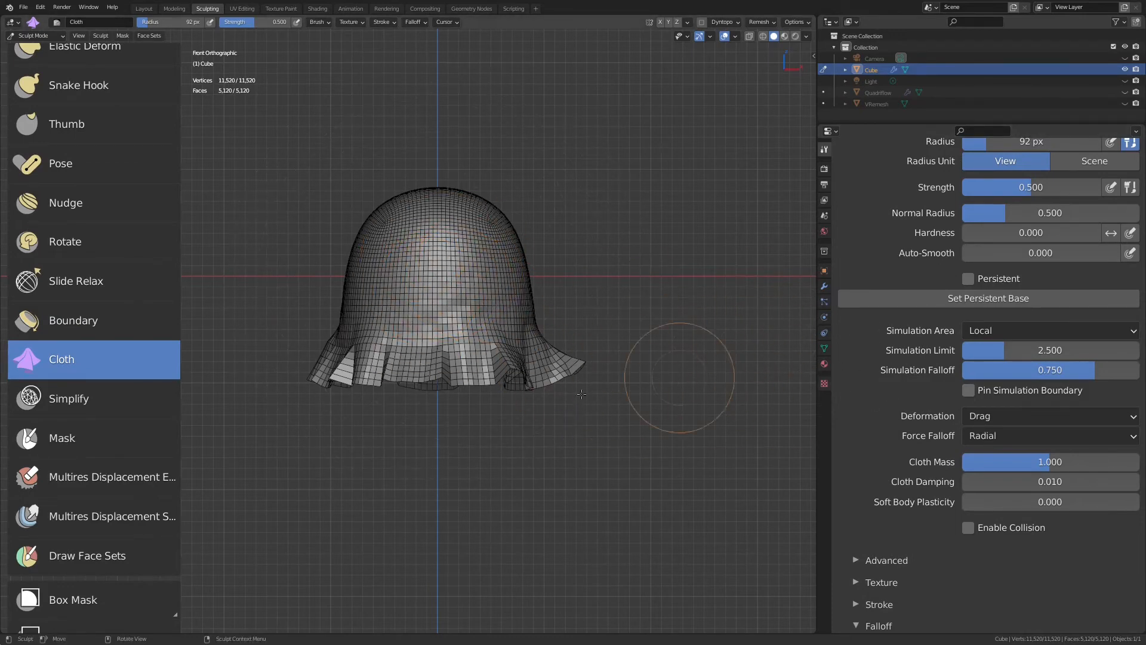
pyautogui.moveTo(106, 499); pyautogui.dragTo(94, 319, button='middle')
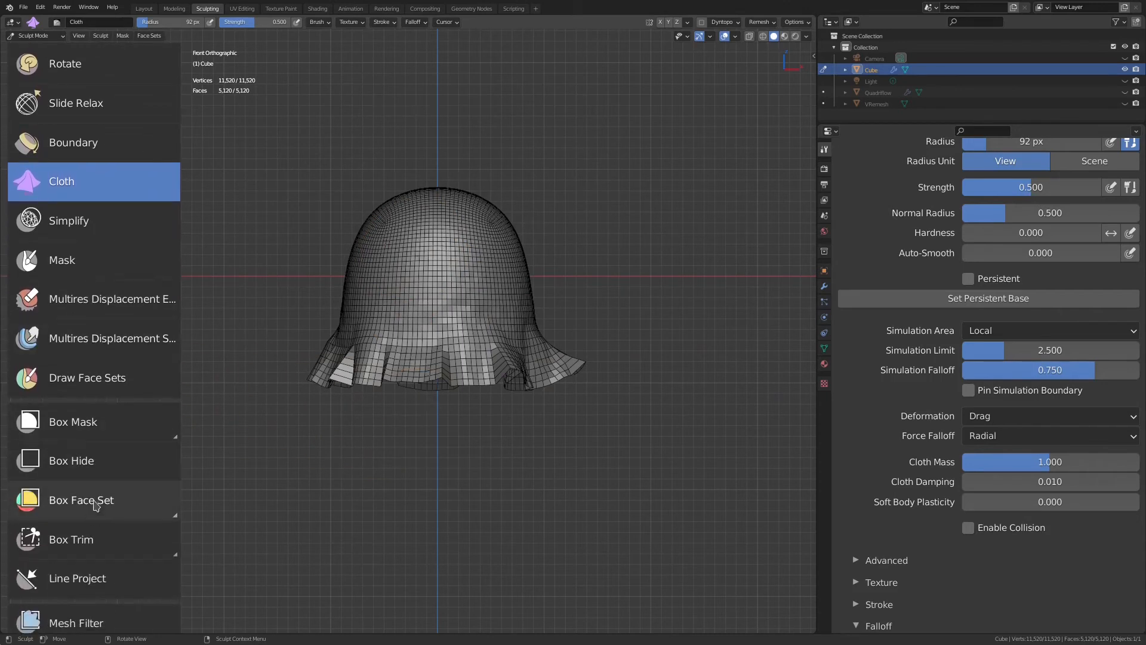
pyautogui.moveTo(99, 494); pyautogui.dragTo(102, 345, button='middle')
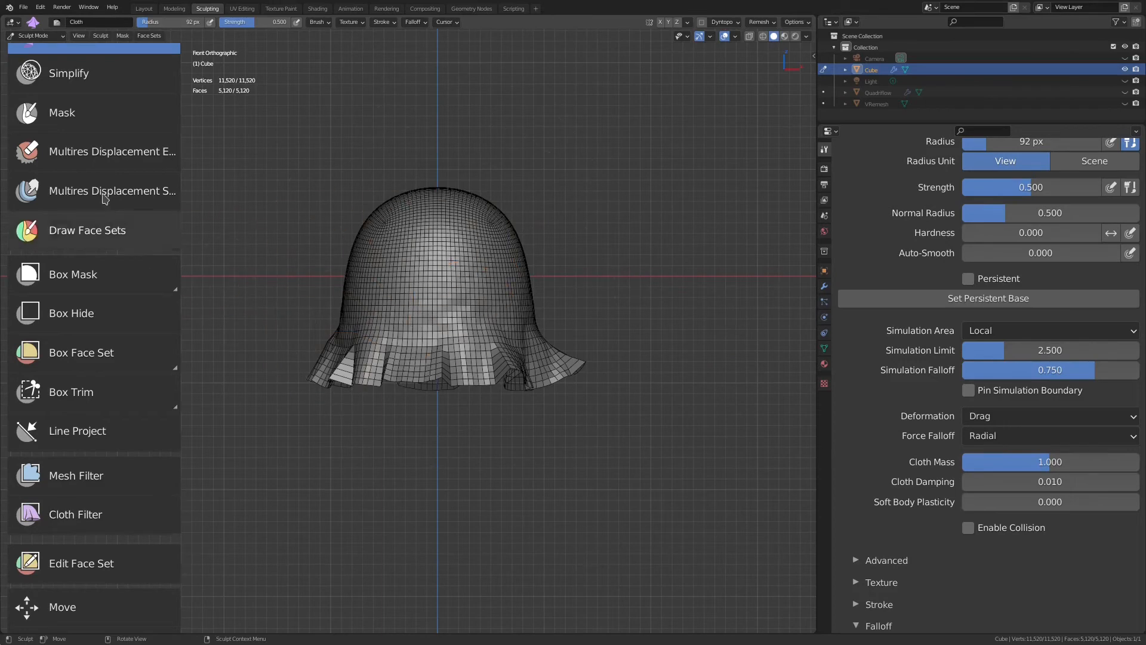
pyautogui.scroll(9, 139, 439)
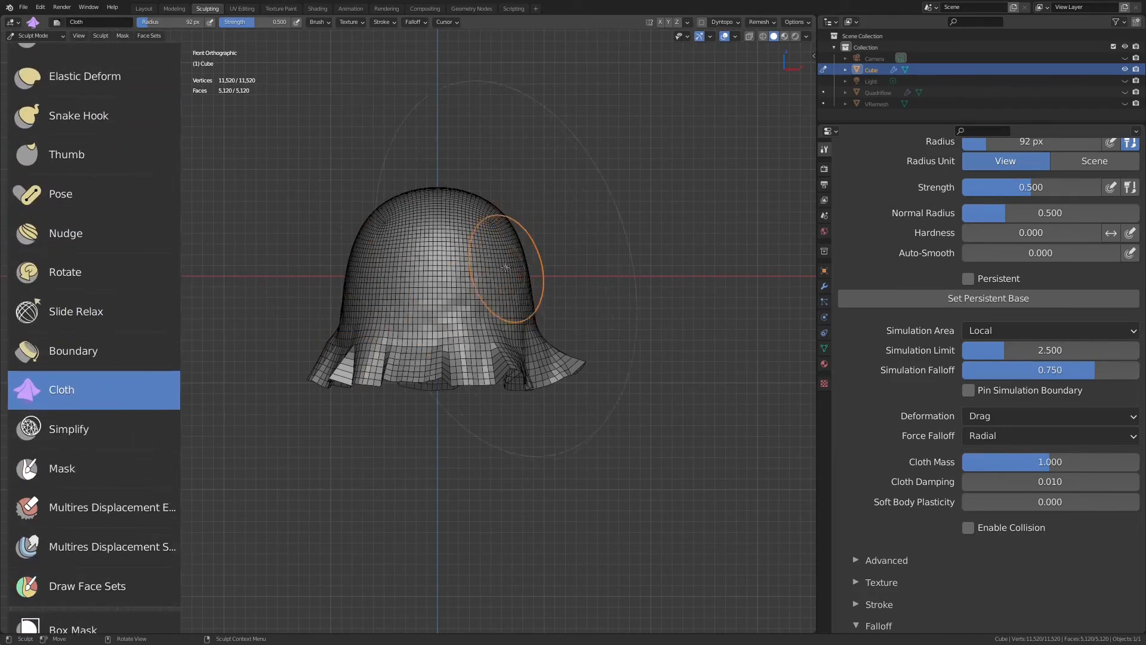
# Set the Cloth brush radius to 118 px and strength to 1.000, and drag wrinkles into the upper front of the dome.
pyautogui.scroll(3, 564, 229)
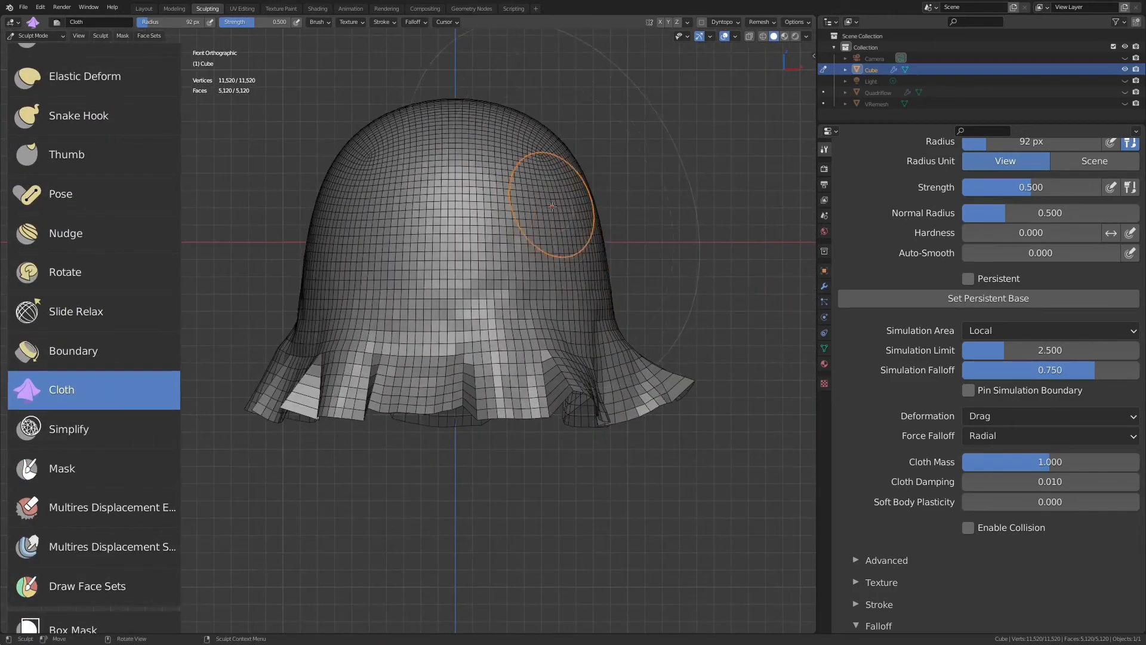
pyautogui.press('f')
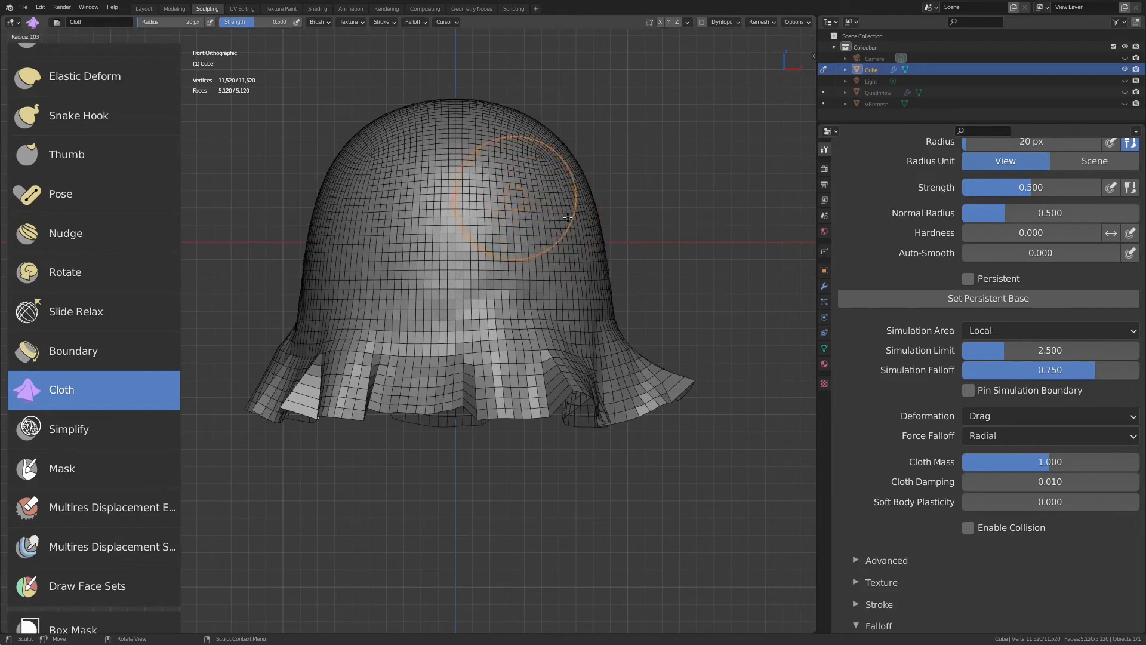
pyautogui.click(578, 222)
pyautogui.scroll(-5, 912, 235)
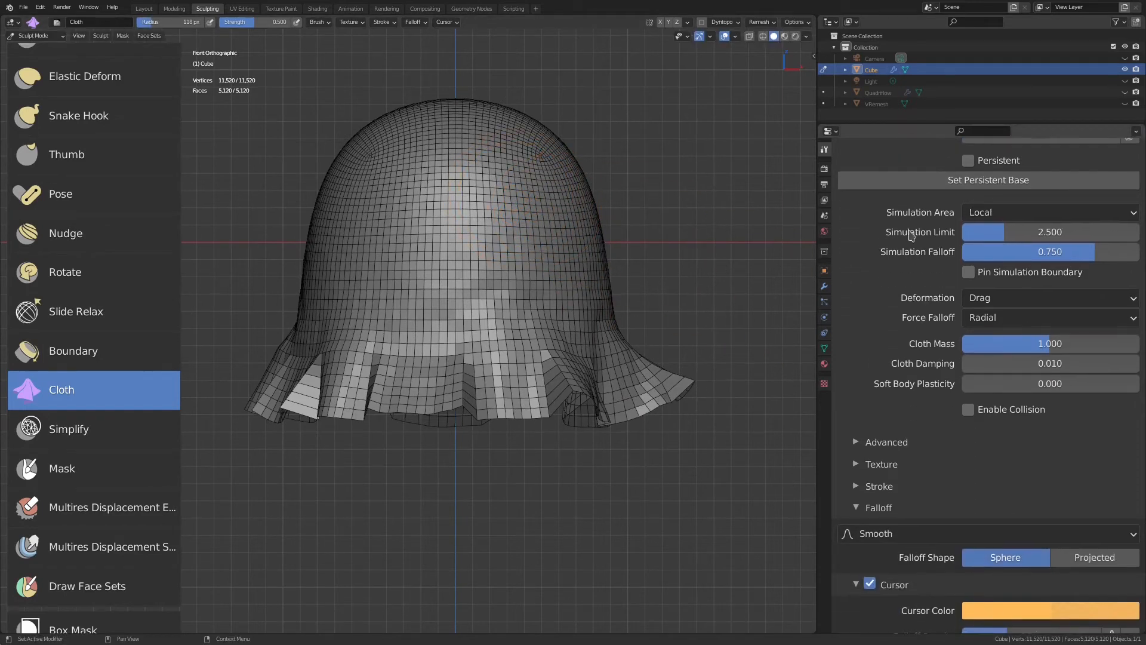
pyautogui.scroll(-2, 912, 312)
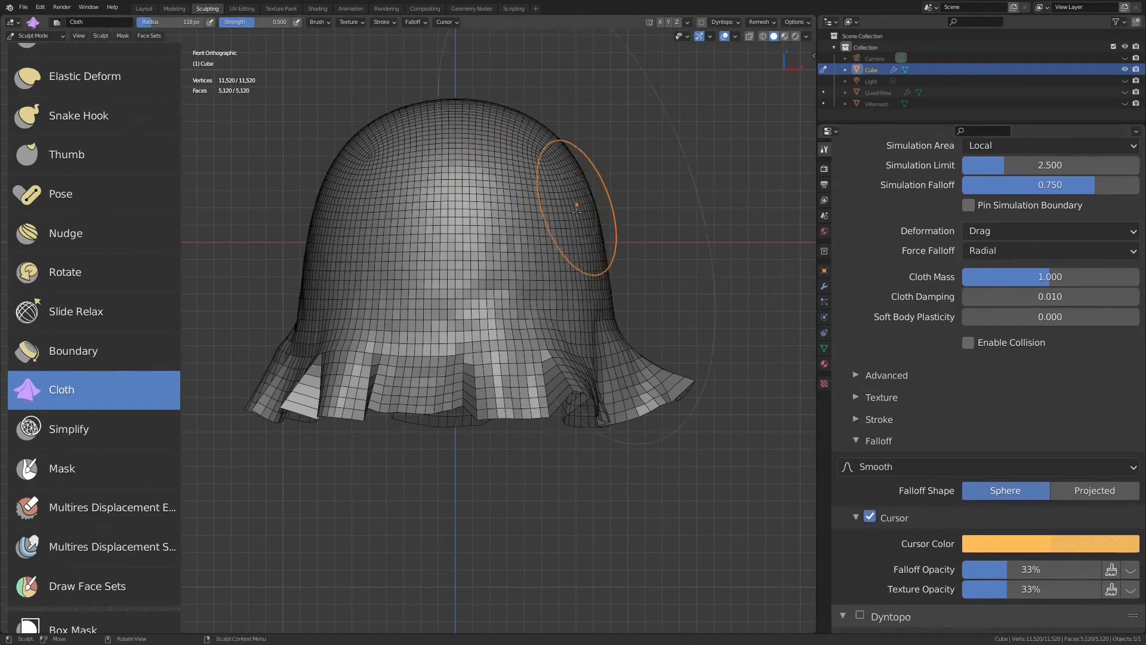
pyautogui.moveTo(579, 205); pyautogui.dragTo(500, 268, button='middle')
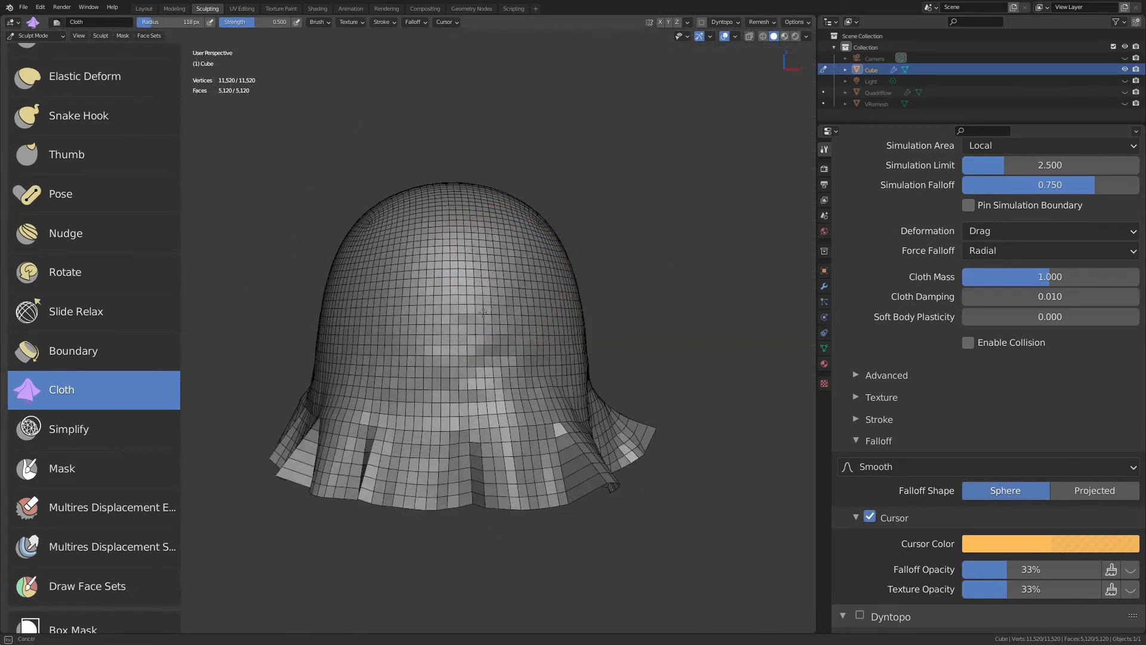
pyautogui.hotkey('shift', 'f')
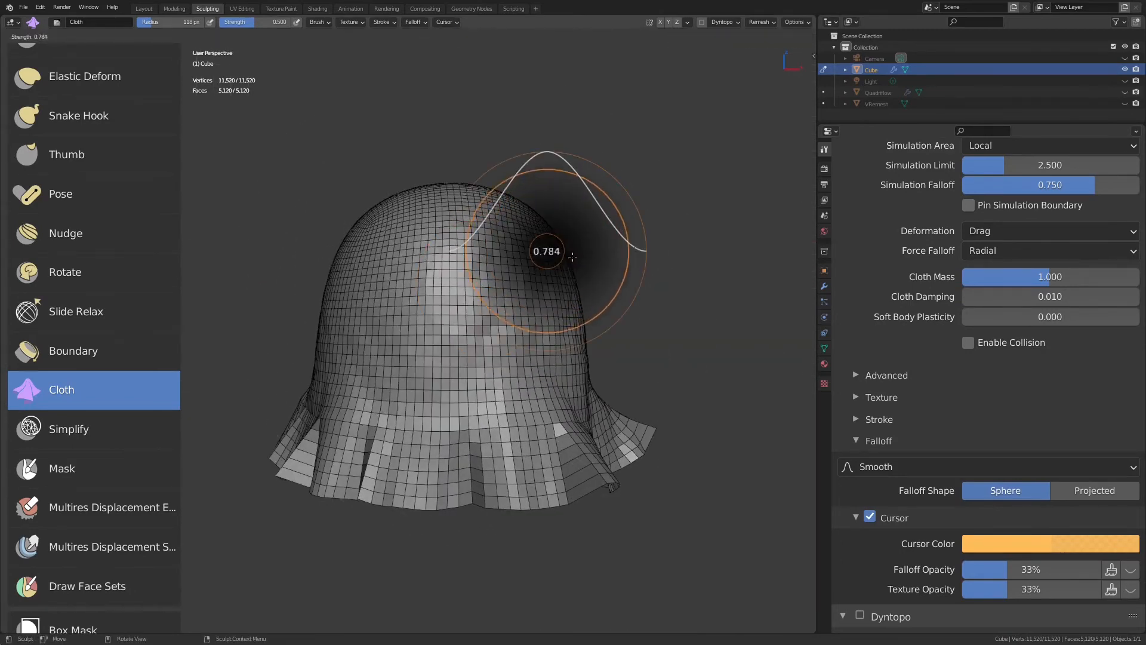
pyautogui.click(606, 265)
pyautogui.moveTo(526, 261)
pyautogui.mouseDown()
pyautogui.moveTo(496, 267)
pyautogui.moveTo(525, 274)
pyautogui.mouseUp()
# Hide the wireframe overlay and drag further cloth wrinkles across the front of the dome.
pyautogui.scroll(4, 530, 275)
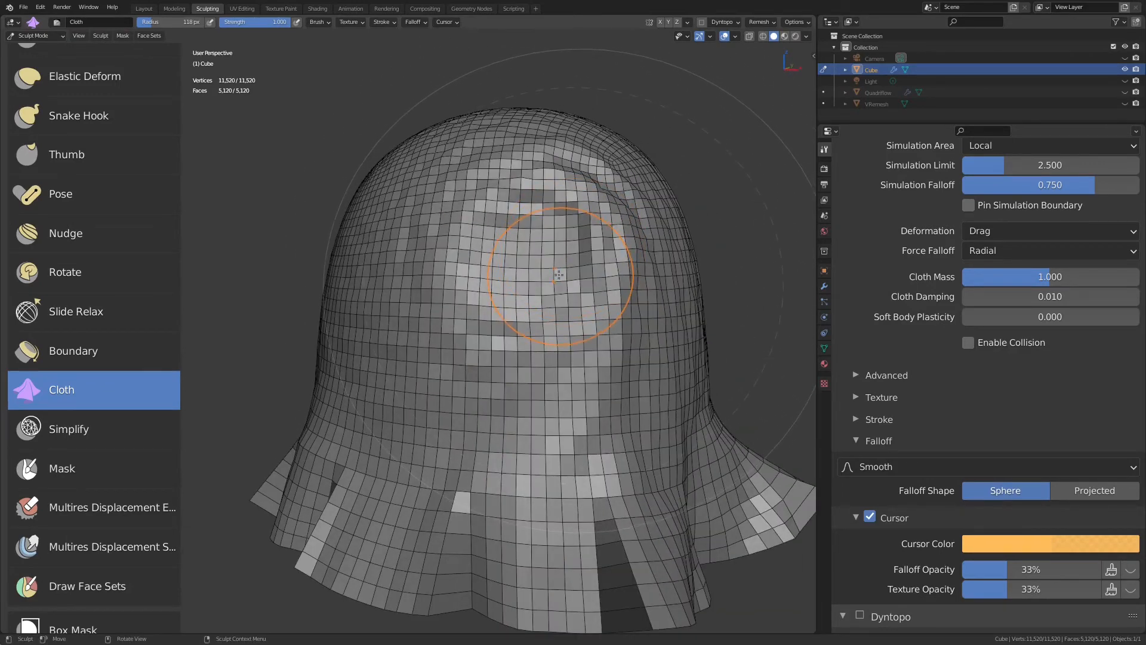
pyautogui.press('q')
pyautogui.click(560, 277)
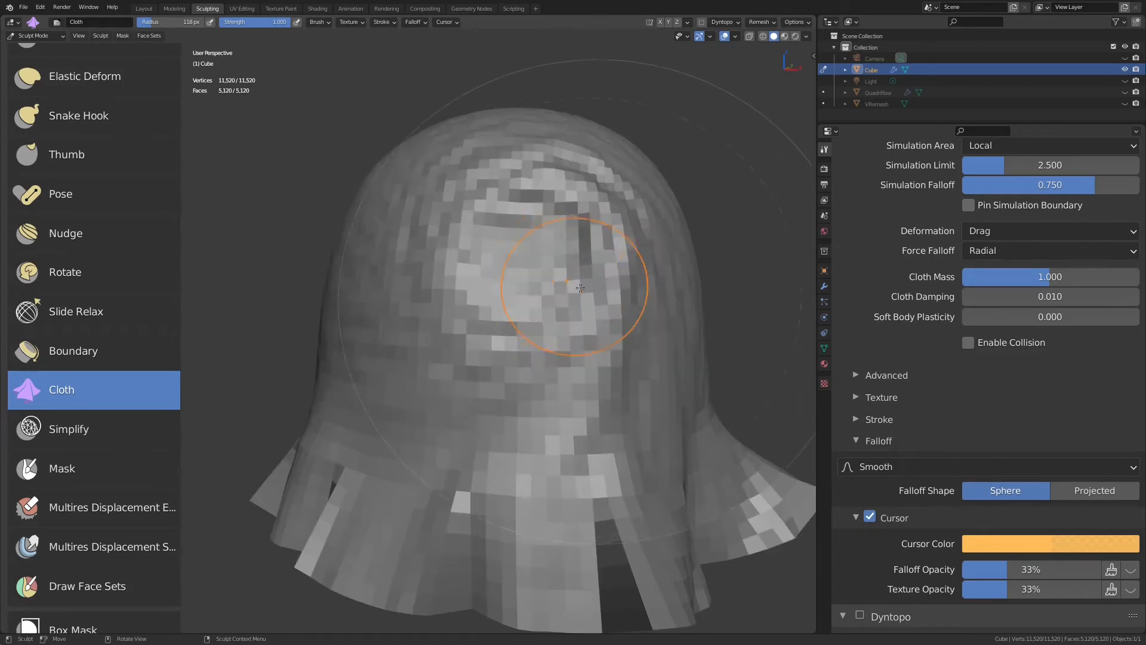
pyautogui.moveTo(564, 283)
pyautogui.mouseDown()
pyautogui.moveTo(525, 277)
pyautogui.moveTo(570, 276)
pyautogui.mouseUp()
pyautogui.moveTo(589, 278); pyautogui.dragTo(548, 301, button='middle')
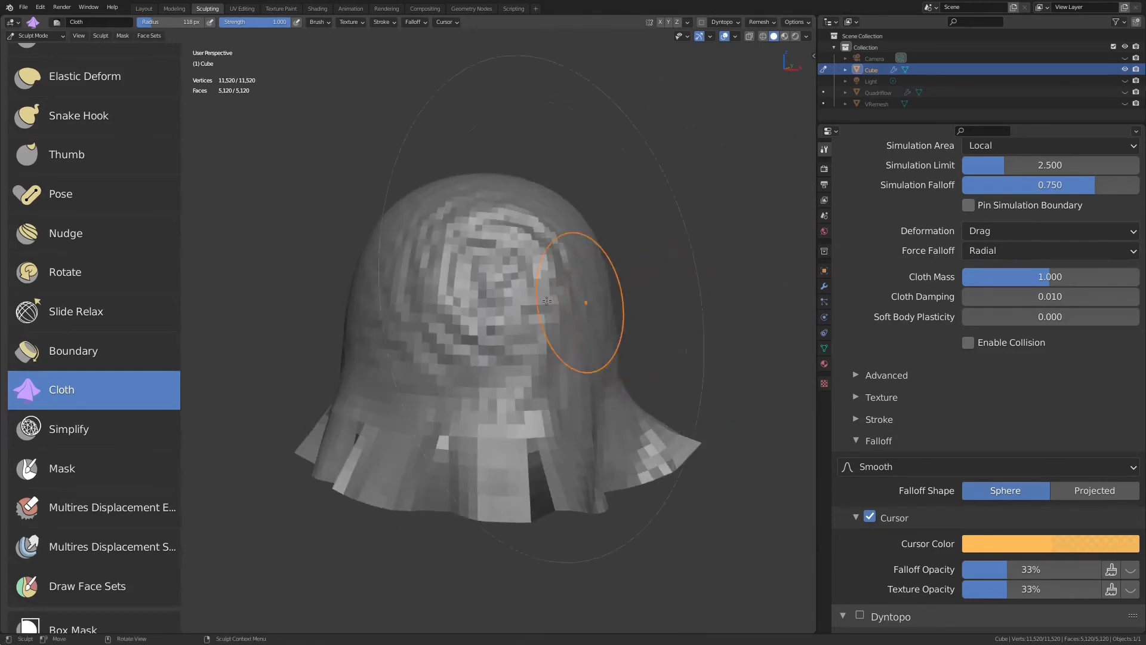
# Subdivide the Multires modifier one more level and drag folds across the front using a 94 px Cloth brush.
pyautogui.press('f')
pyautogui.click(519, 287)
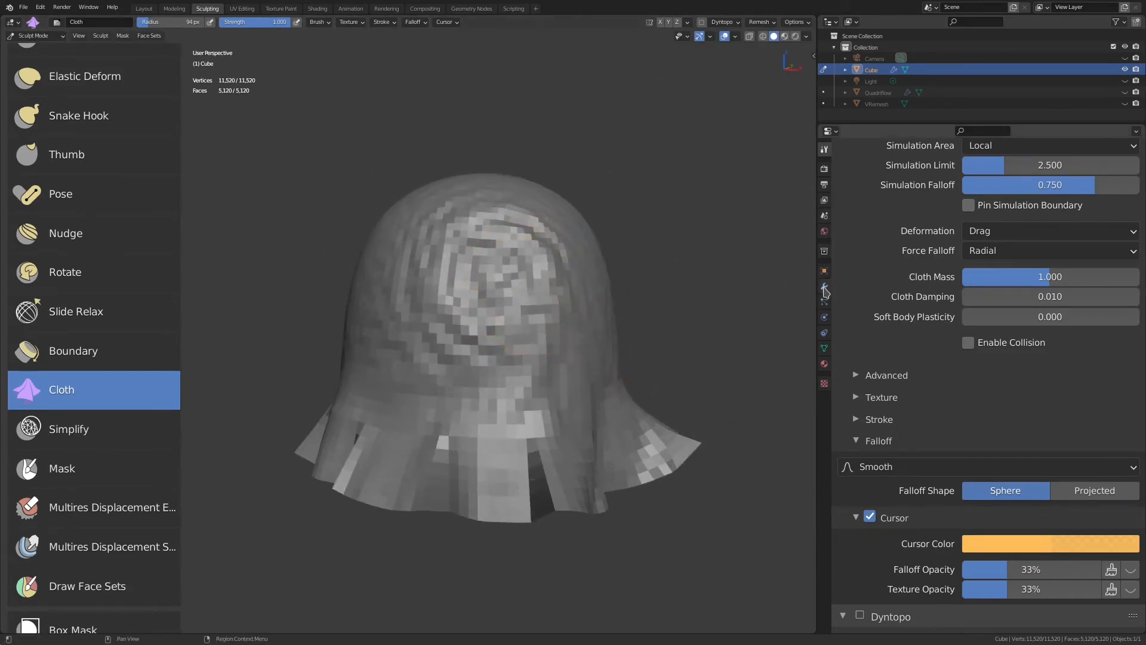
pyautogui.click(824, 288)
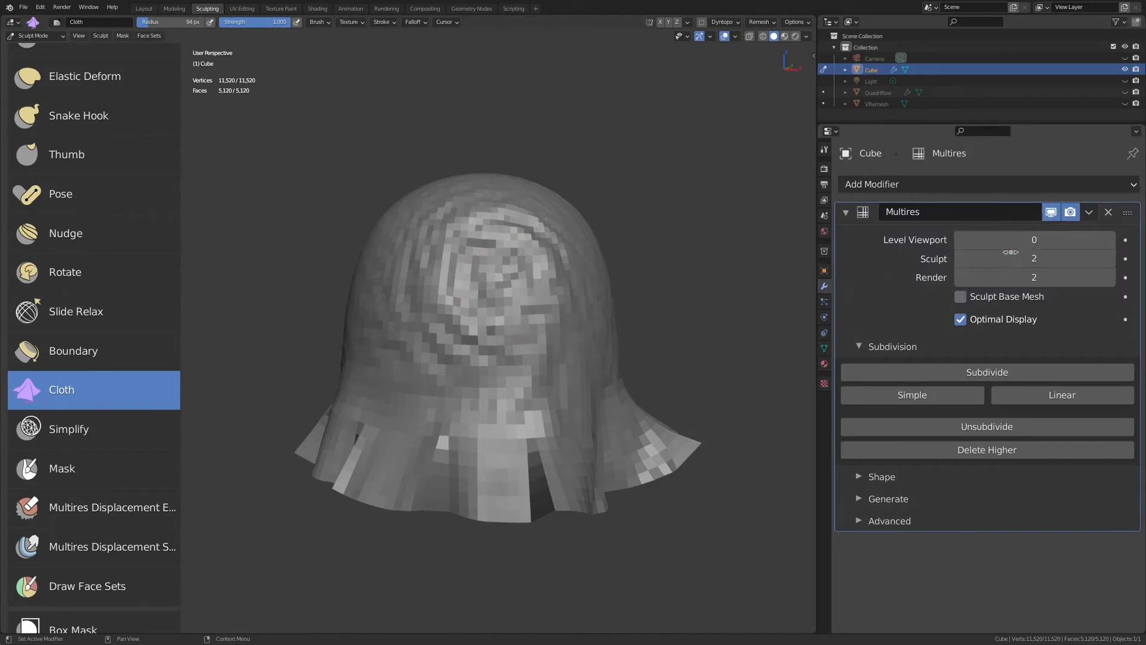
pyautogui.click(1018, 374)
pyautogui.click(824, 150)
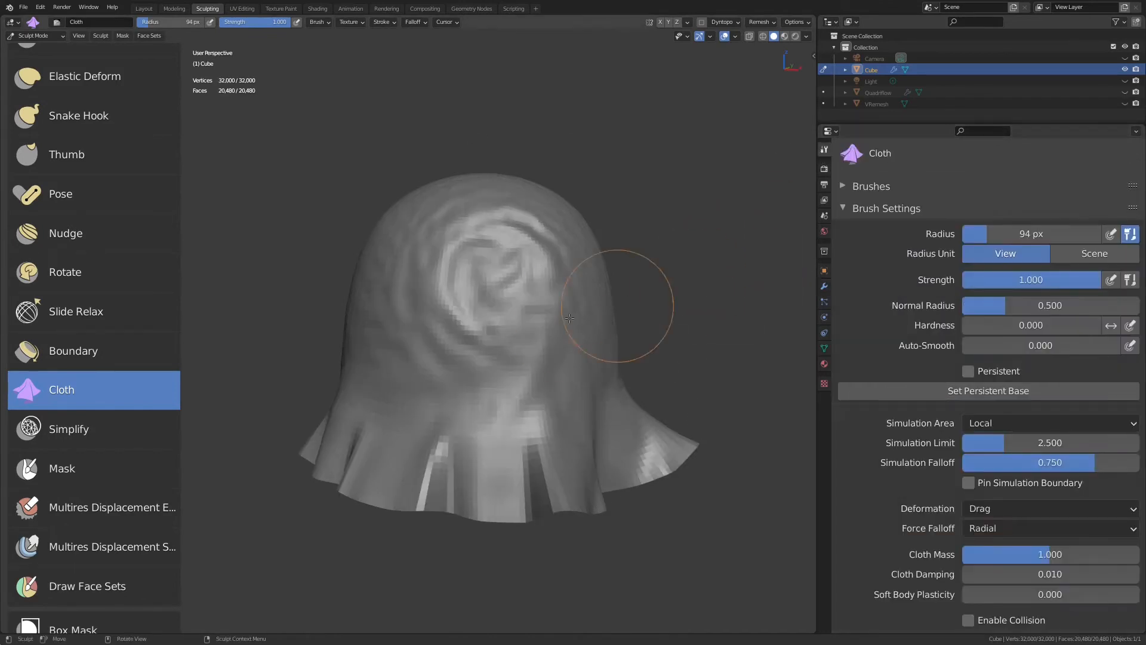
pyautogui.scroll(2, 639, 345)
pyautogui.moveTo(524, 358)
pyautogui.mouseDown()
pyautogui.moveTo(585, 278)
pyautogui.moveTo(575, 299)
pyautogui.moveTo(588, 308)
pyautogui.mouseUp()
# Set the Cloth Deformation to Push and press a deep pleated hollow into the front of the dome.
pyautogui.scroll(-5, 862, 466)
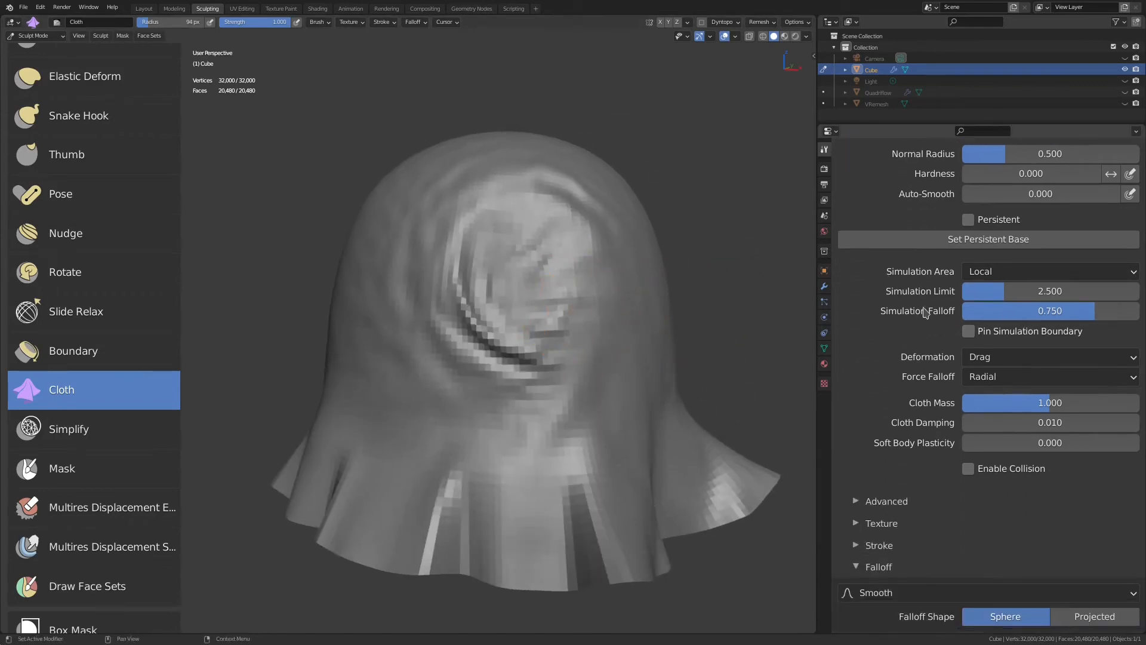
pyautogui.click(1000, 357)
pyautogui.click(1003, 396)
pyautogui.moveTo(564, 290); pyautogui.dragTo(573, 298)
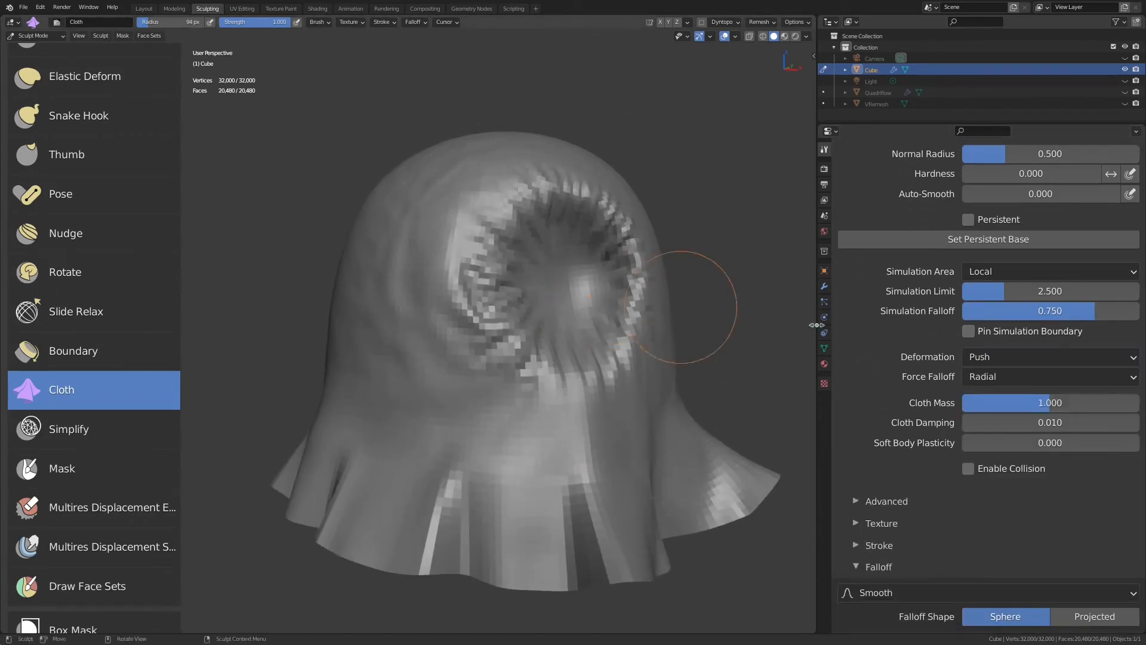
# Set the Deformation to Pinch Point, pinch the hollow's lower-left rim, and smooth it with the brush radius at 47 px.
pyautogui.click(1010, 357)
pyautogui.click(1004, 421)
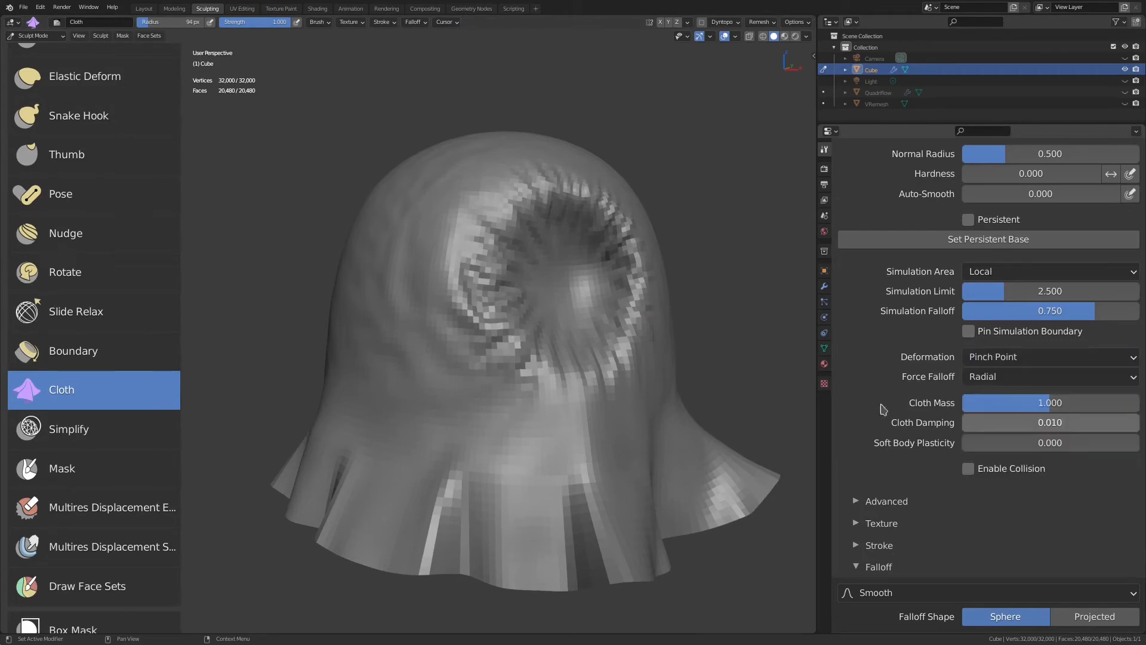
pyautogui.moveTo(521, 350); pyautogui.dragTo(500, 345)
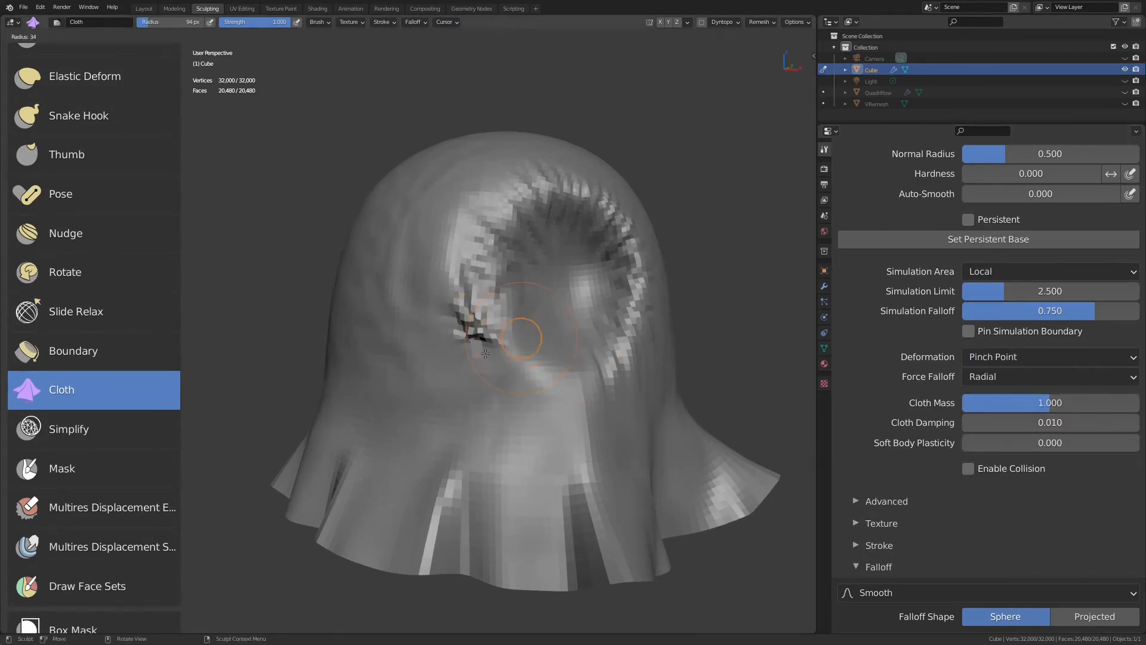
pyautogui.keyDown('shift'); pyautogui.moveTo(461, 326); pyautogui.dragTo(468, 322); pyautogui.keyUp('shift')
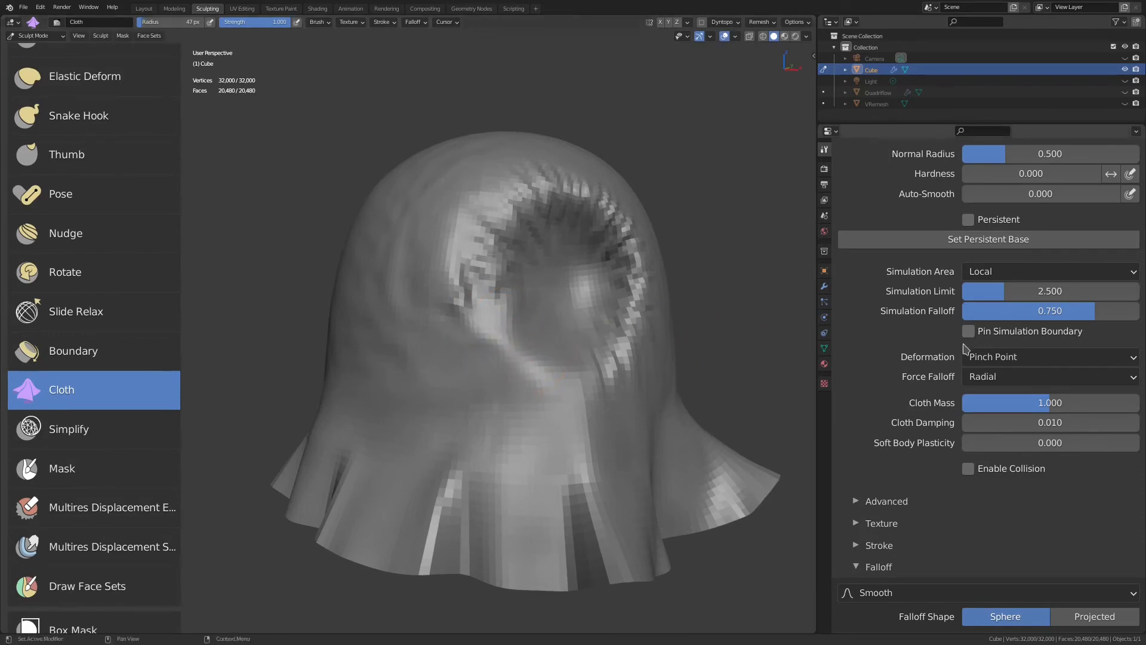
# Use Pinch Perpendicular deformation to crease the hollow's lower-left rim, and Inflate deformation to puff up the cloth beside it.
pyautogui.click(1022, 357)
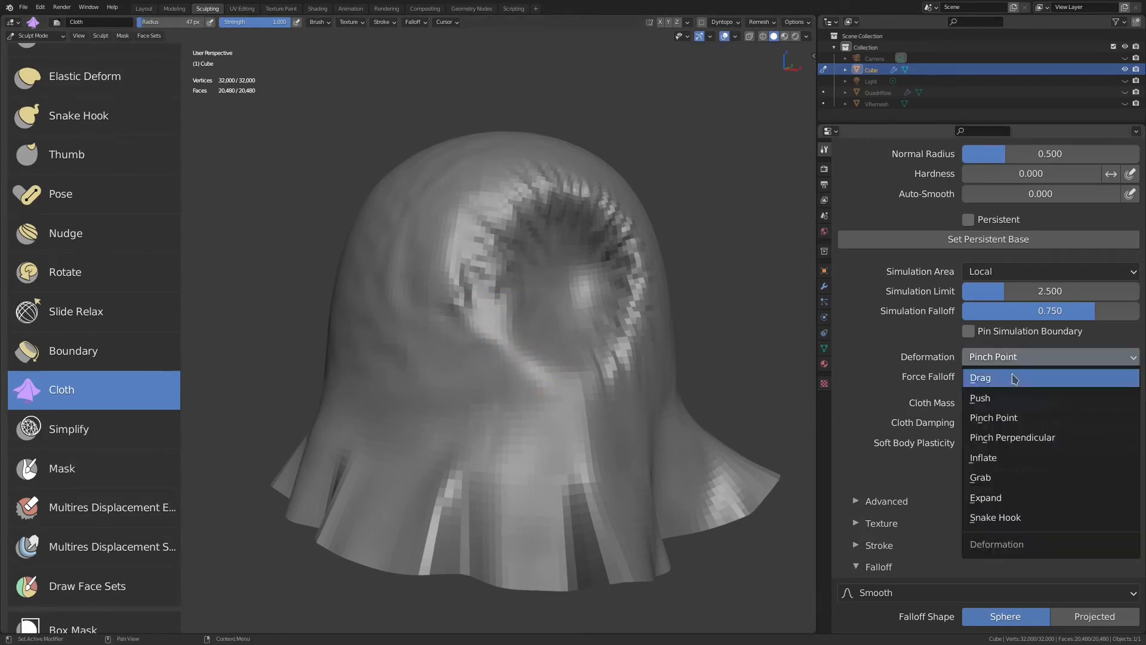
pyautogui.click(1021, 439)
pyautogui.moveTo(542, 380)
pyautogui.mouseDown()
pyautogui.moveTo(533, 354)
pyautogui.moveTo(486, 316)
pyautogui.mouseUp()
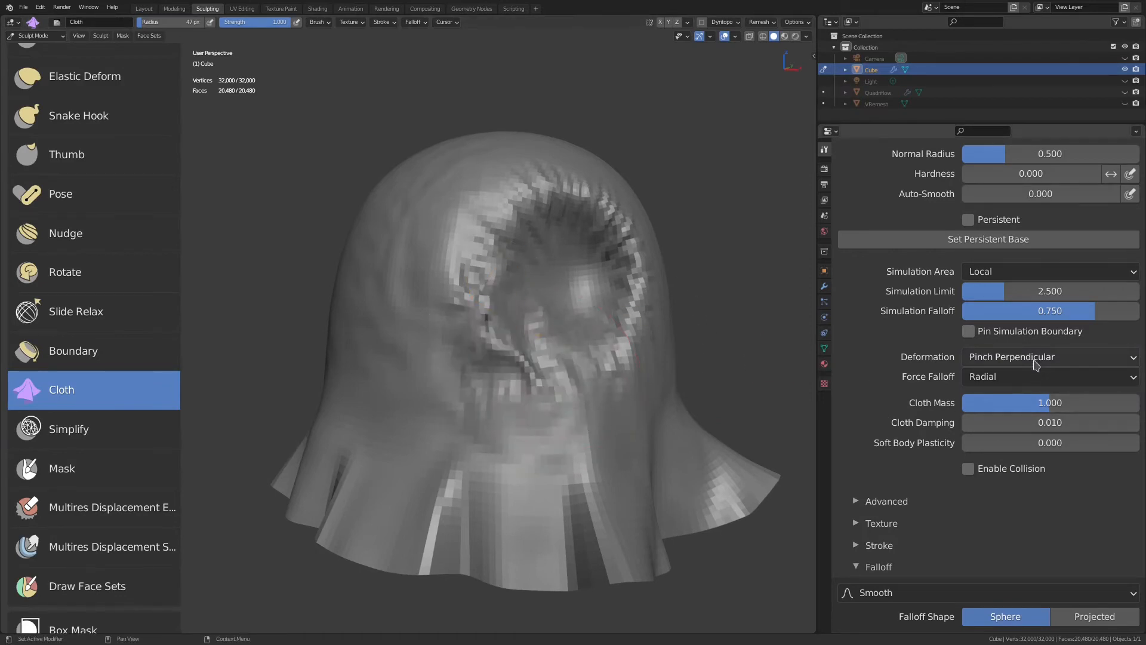
pyautogui.click(1021, 356)
pyautogui.click(1019, 463)
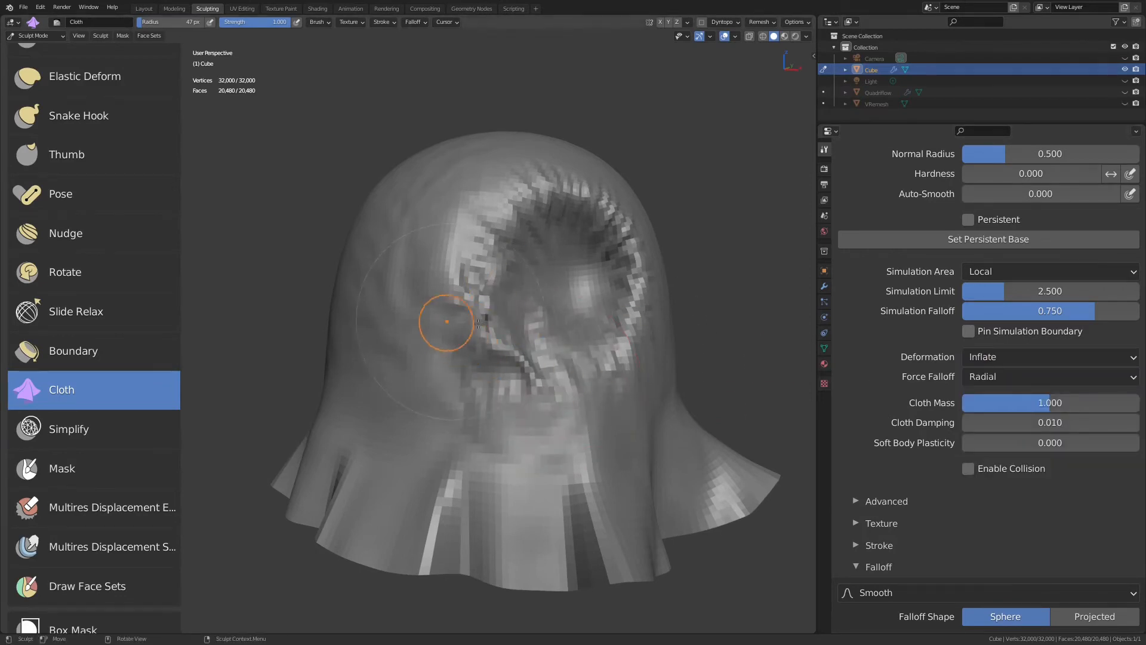
pyautogui.moveTo(479, 323)
pyautogui.mouseDown()
pyautogui.moveTo(476, 332)
pyautogui.moveTo(506, 309)
pyautogui.mouseUp()
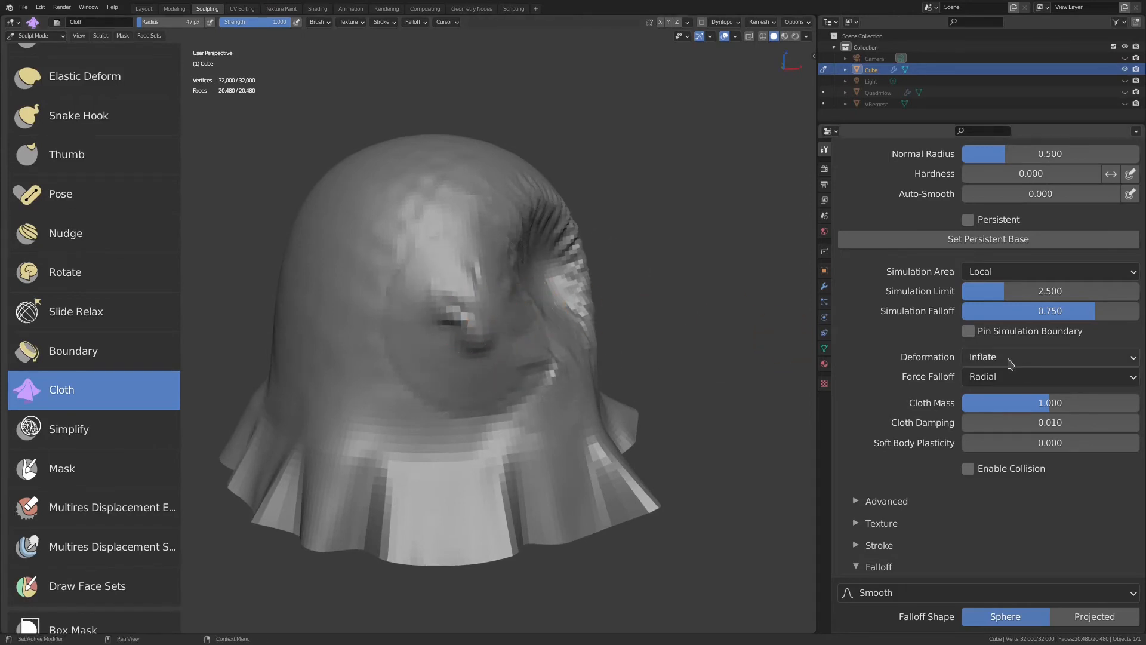
# Pull the inflated area with Grab deformation, and crumple the same area with Expand deformation.
pyautogui.click(1021, 356)
pyautogui.click(1013, 477)
pyautogui.moveTo(468, 345); pyautogui.dragTo(481, 346)
pyautogui.click(1032, 356)
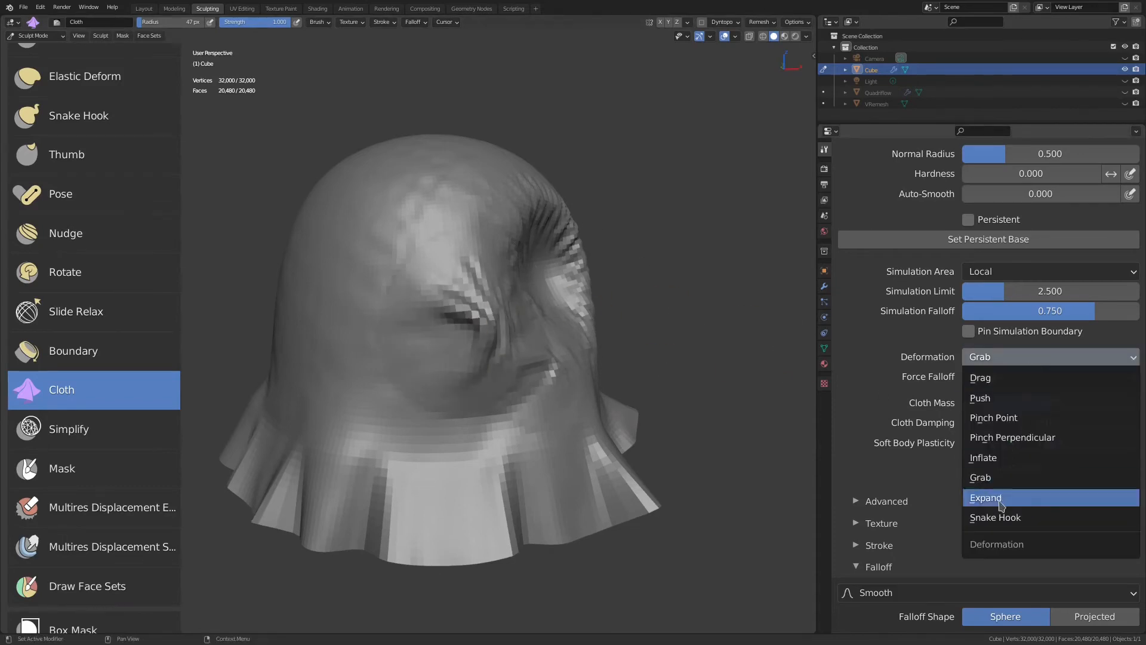
pyautogui.click(1002, 497)
pyautogui.moveTo(465, 271); pyautogui.dragTo(465, 270)
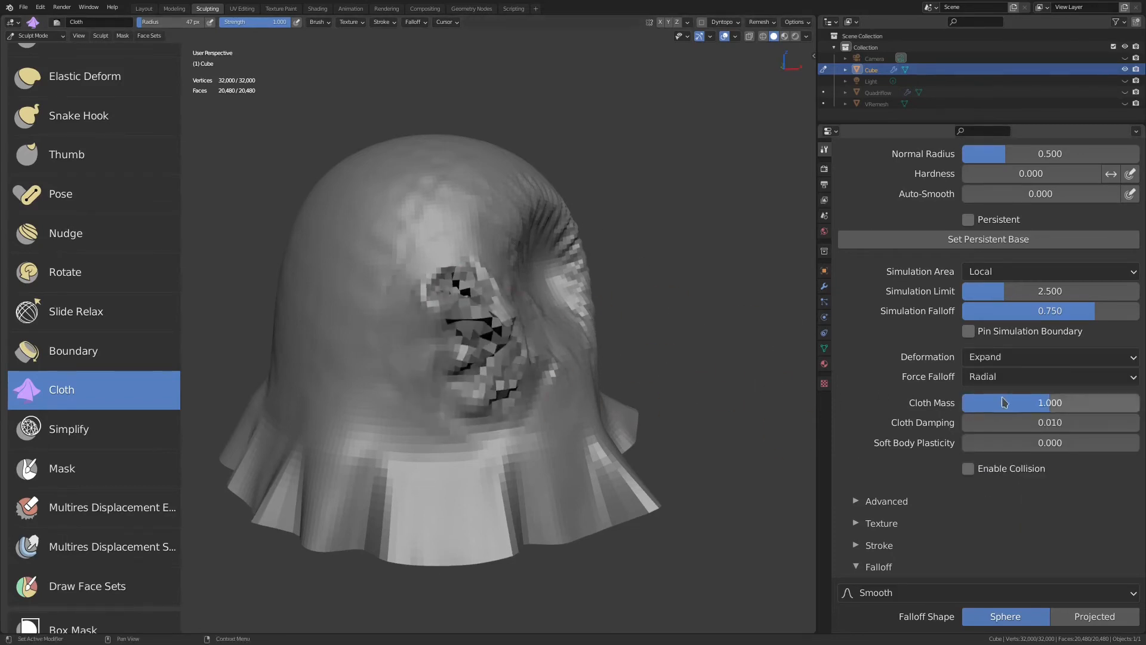
# Set the Deformation to Snake Hook and pull folds out of the crumpled area.
pyautogui.click(1009, 356)
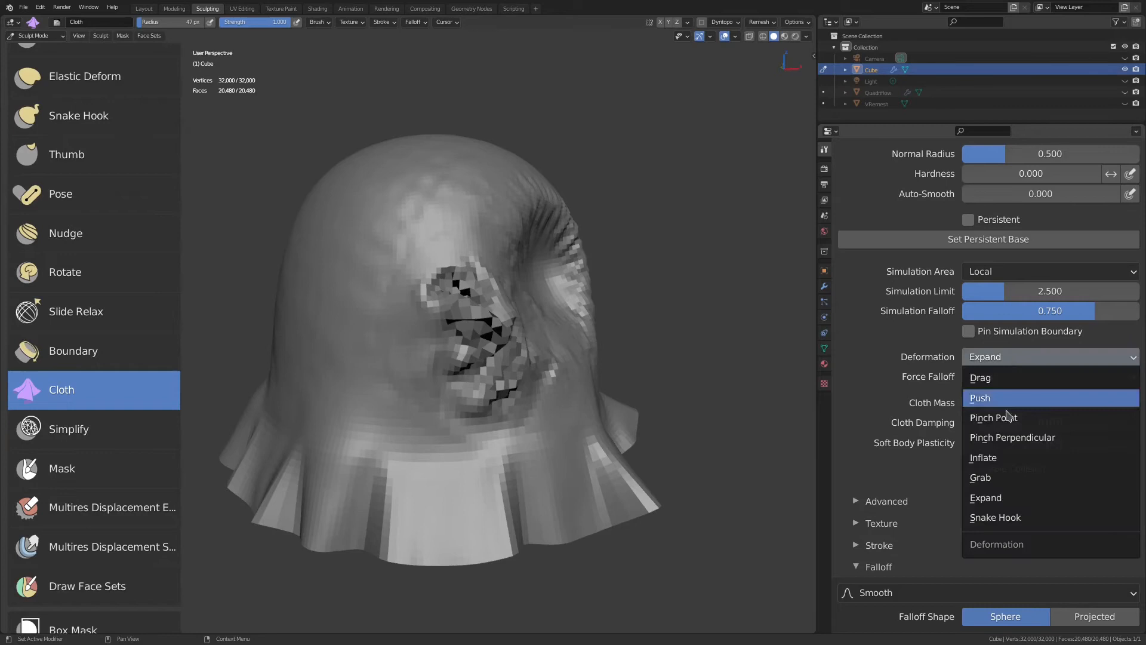
pyautogui.click(1013, 517)
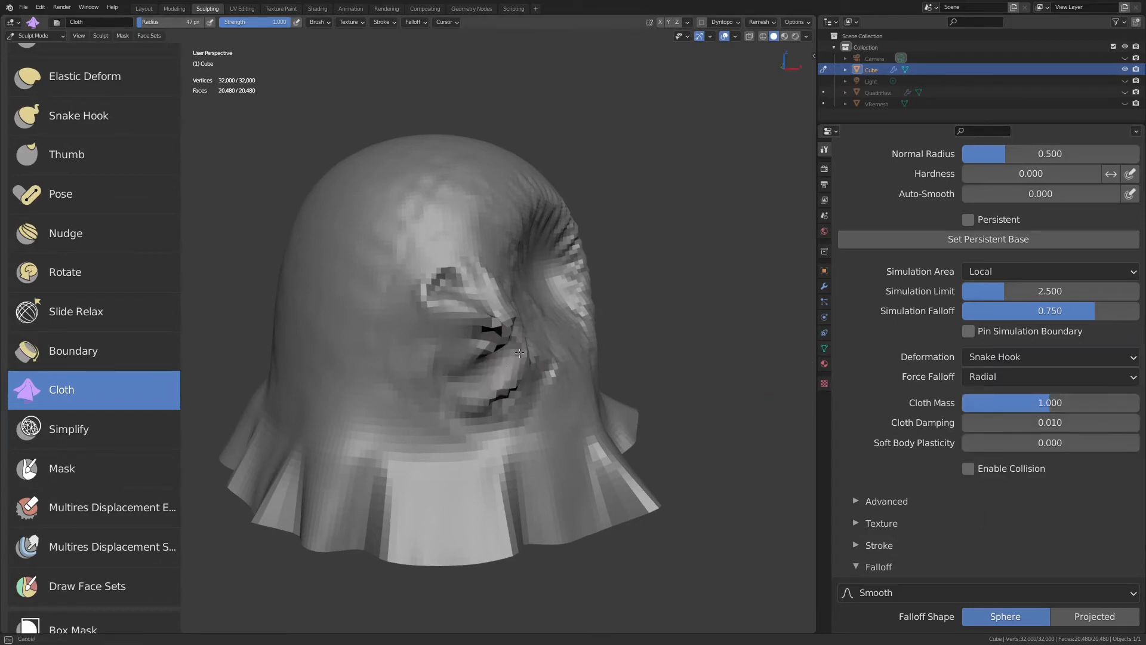
pyautogui.click(990, 376)
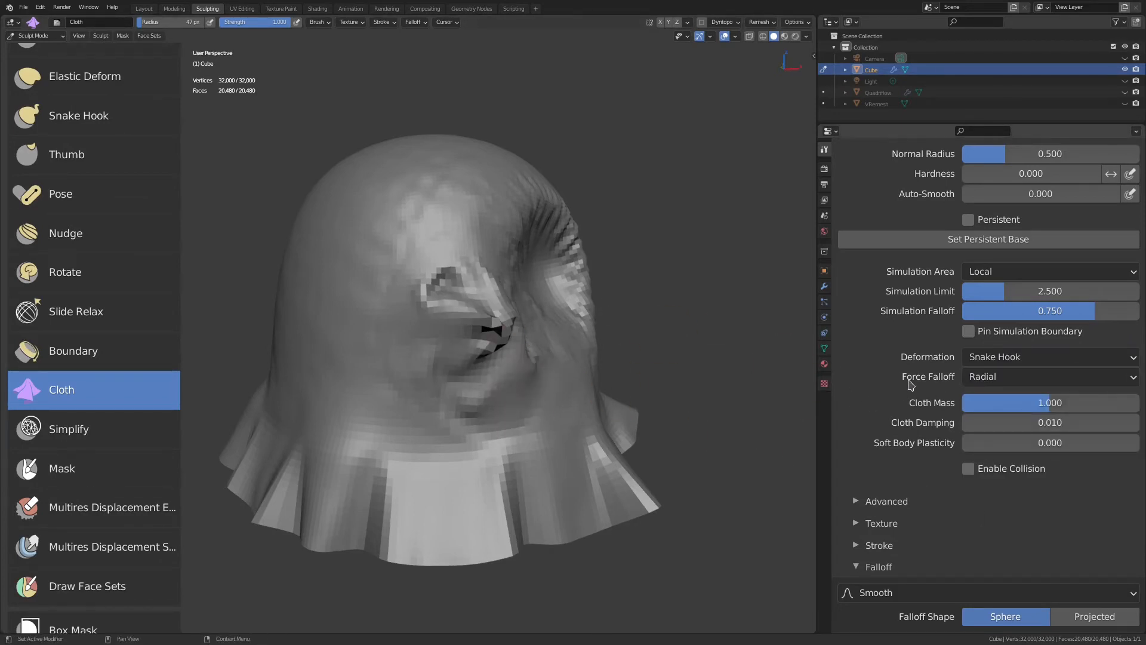
# Set the Force Falloff to Plane and Deformation to Drag, and drag the cloth on the dome's lower side.
pyautogui.click(1001, 382)
pyautogui.click(1015, 422)
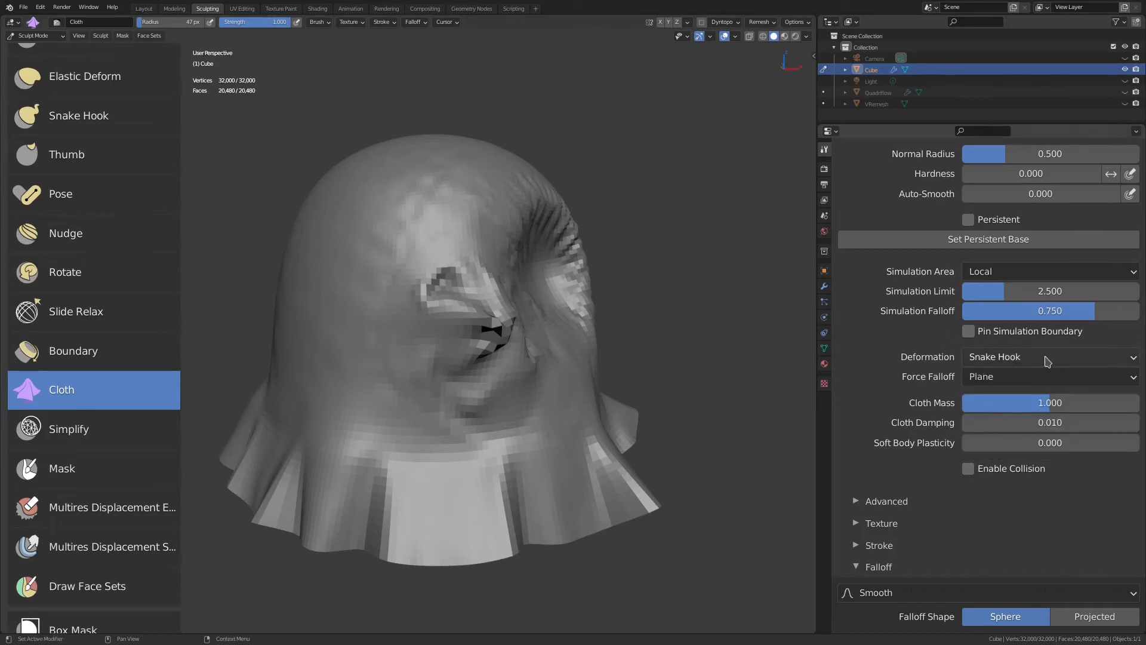
pyautogui.click(1048, 361)
pyautogui.click(948, 376)
pyautogui.moveTo(382, 380); pyautogui.dragTo(438, 383)
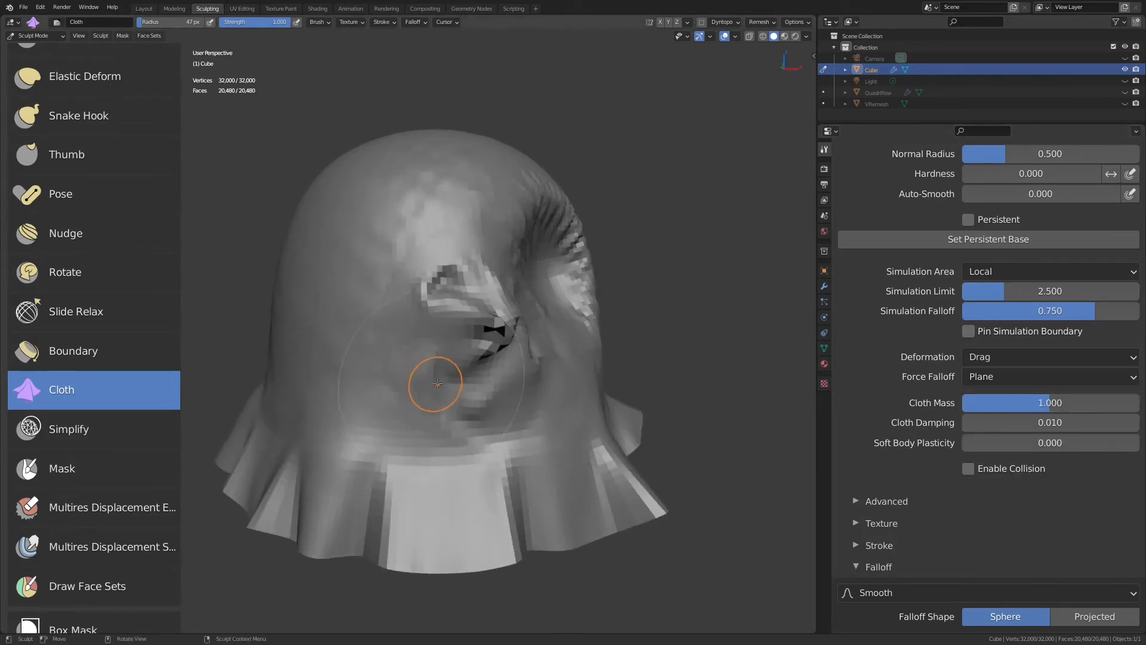
pyautogui.moveTo(437, 383); pyautogui.dragTo(475, 430, button='middle')
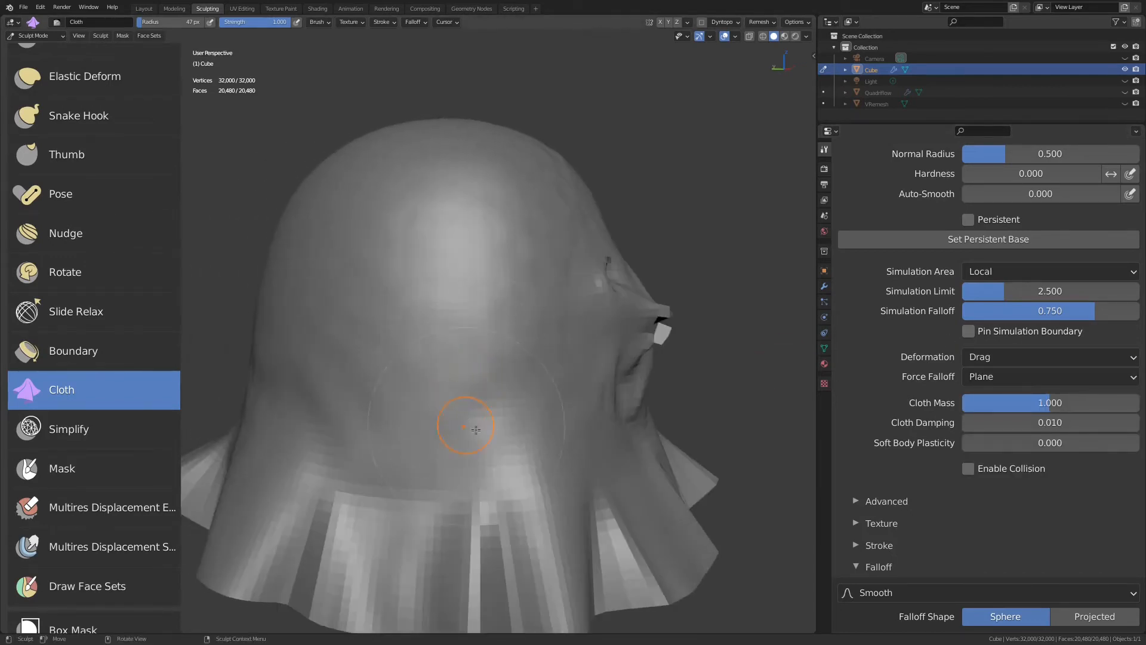
pyautogui.moveTo(476, 429)
pyautogui.mouseDown()
pyautogui.moveTo(479, 387)
pyautogui.moveTo(484, 426)
pyautogui.mouseUp()
# Set the Deformation to Inflate with the Plane falloff and inflate the cloth over the side hollow.
pyautogui.click(1005, 358)
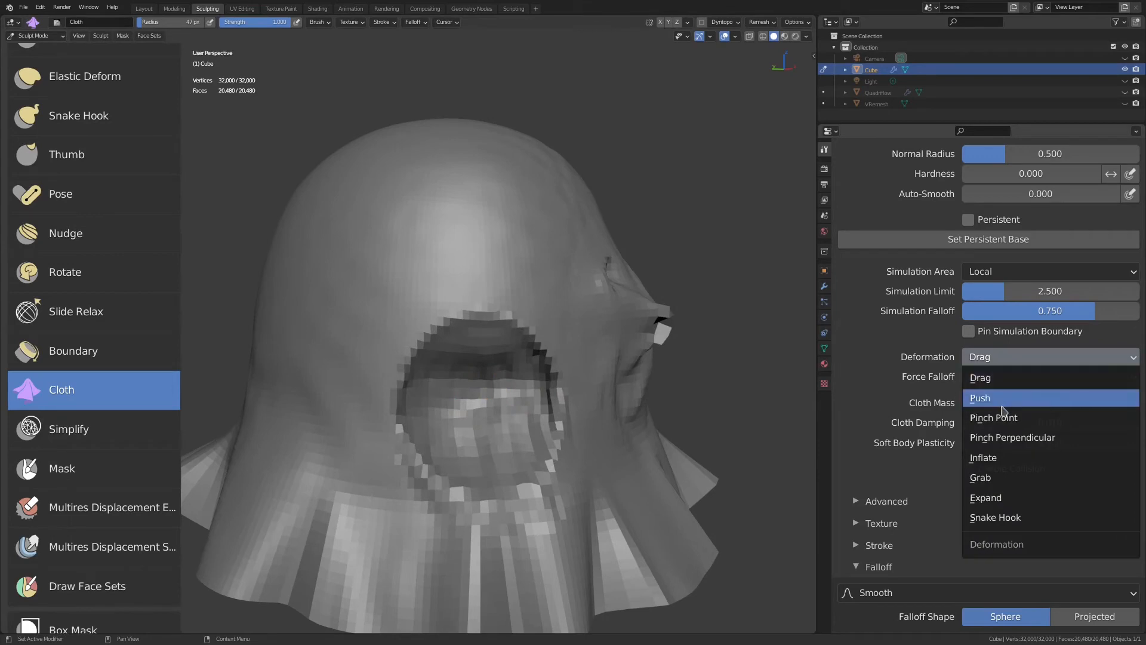
pyautogui.click(1003, 460)
pyautogui.moveTo(442, 350)
pyautogui.mouseDown()
pyautogui.moveTo(424, 348)
pyautogui.moveTo(424, 394)
pyautogui.moveTo(484, 308)
pyautogui.mouseUp()
pyautogui.scroll(-1, 561, 334)
pyautogui.moveTo(583, 363)
pyautogui.mouseDown(button='middle')
pyautogui.moveTo(557, 369)
pyautogui.moveTo(785, 360)
pyautogui.mouseUp(button='middle')
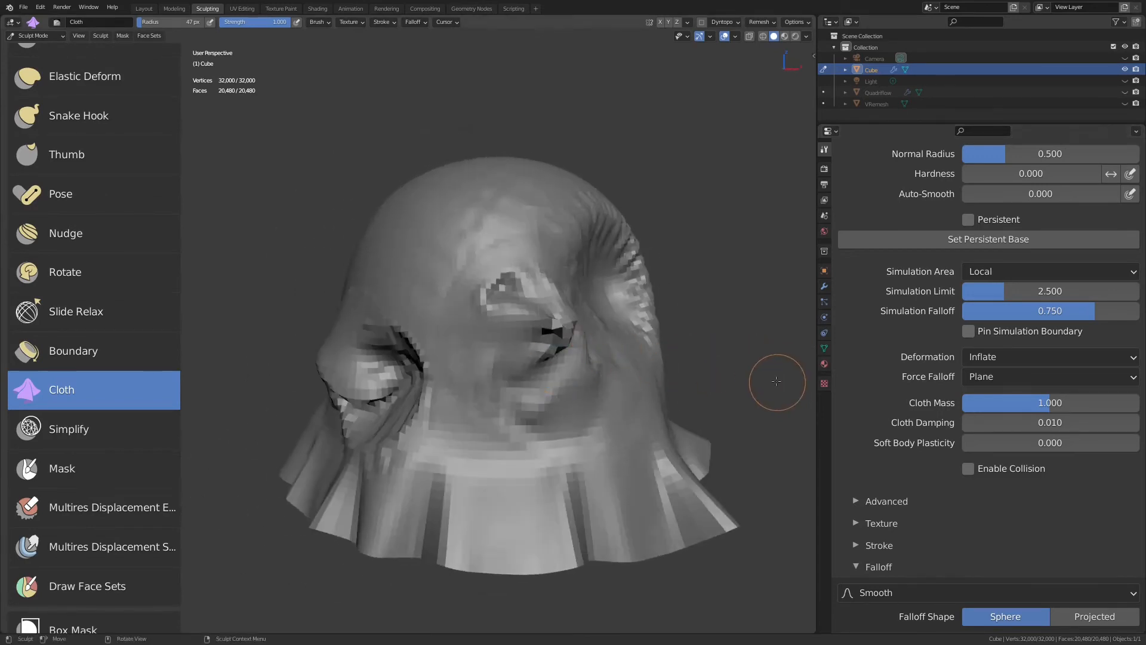
pyautogui.scroll(-4, 137, 406)
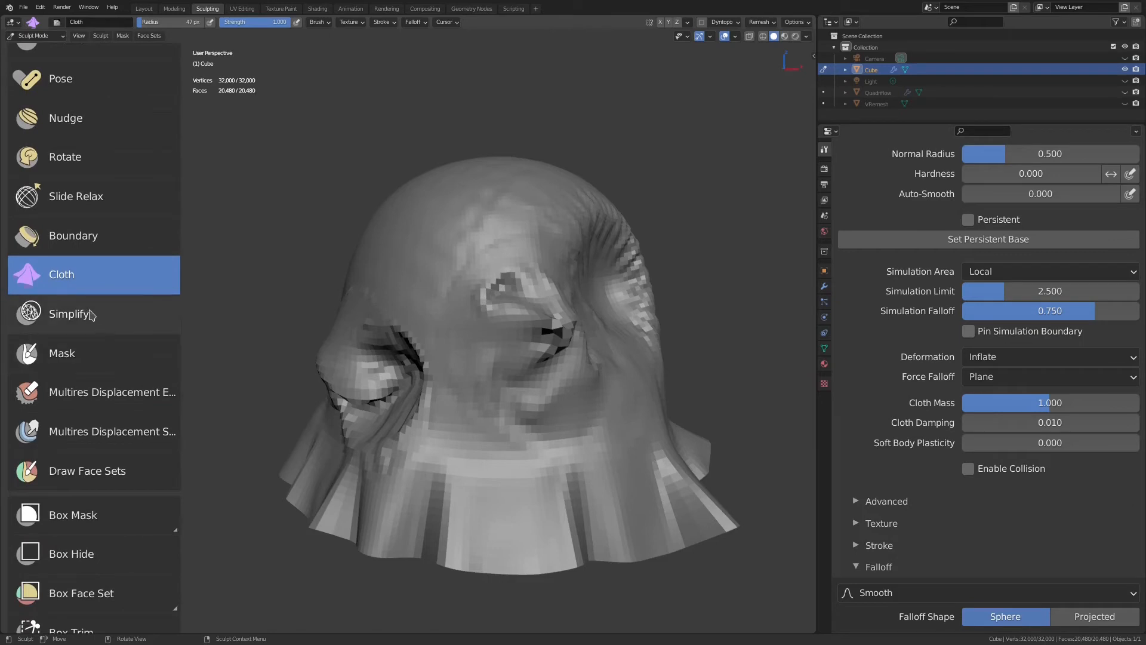
# Choose the Simplify brush, and display the VRemesh object in place of Cube.
pyautogui.click(96, 327)
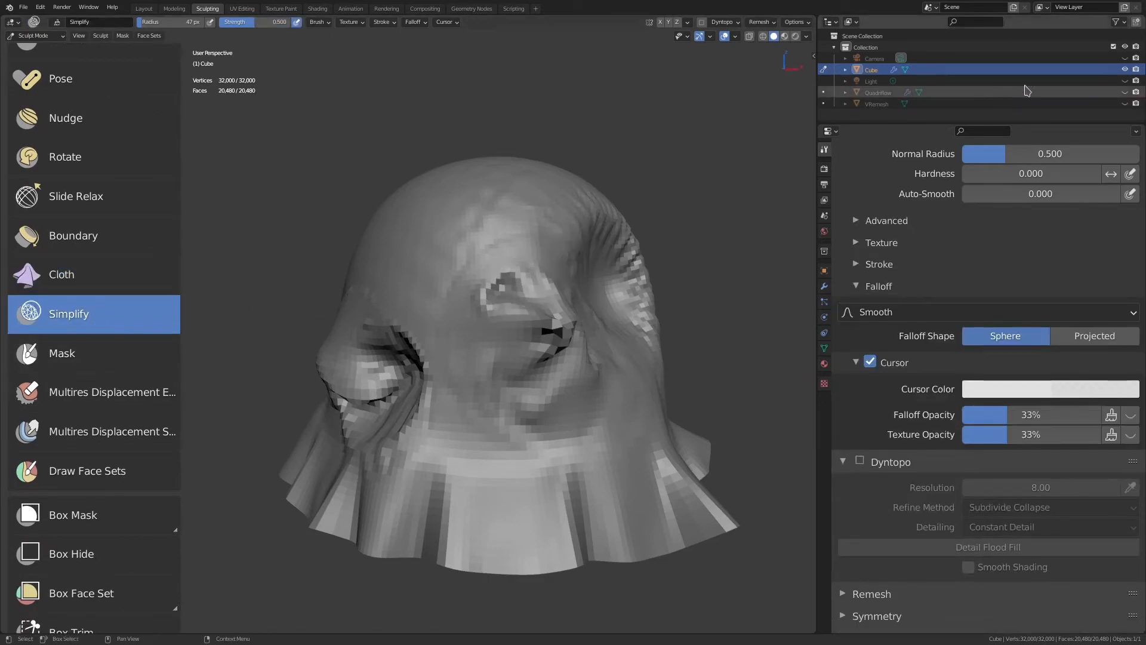
pyautogui.click(1125, 69)
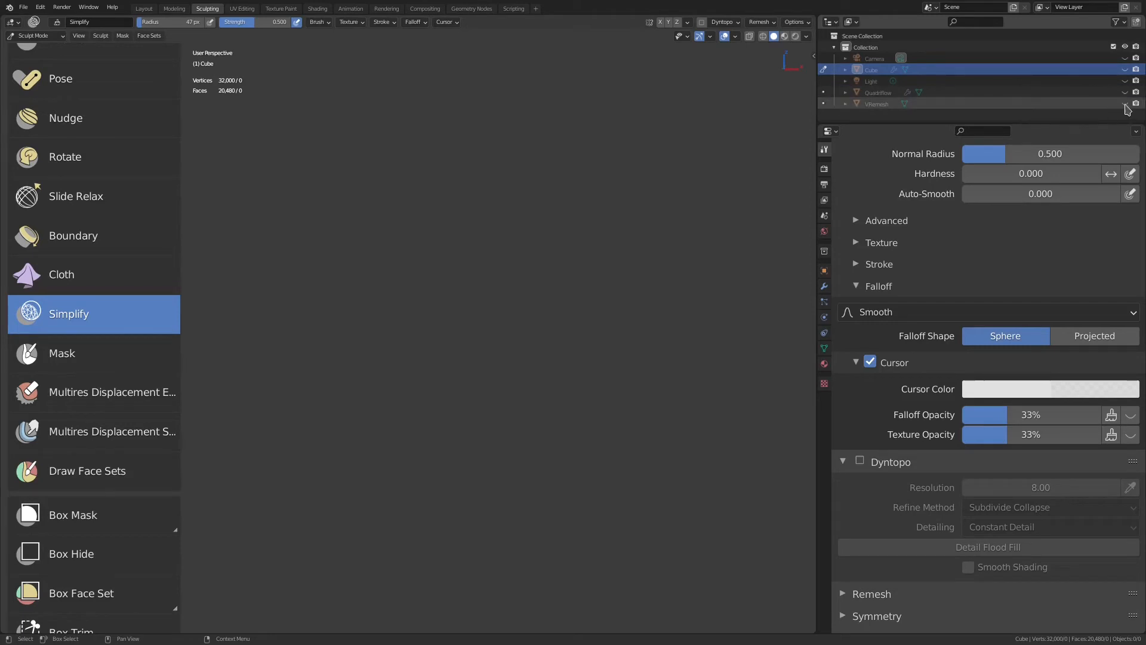
pyautogui.click(1125, 104)
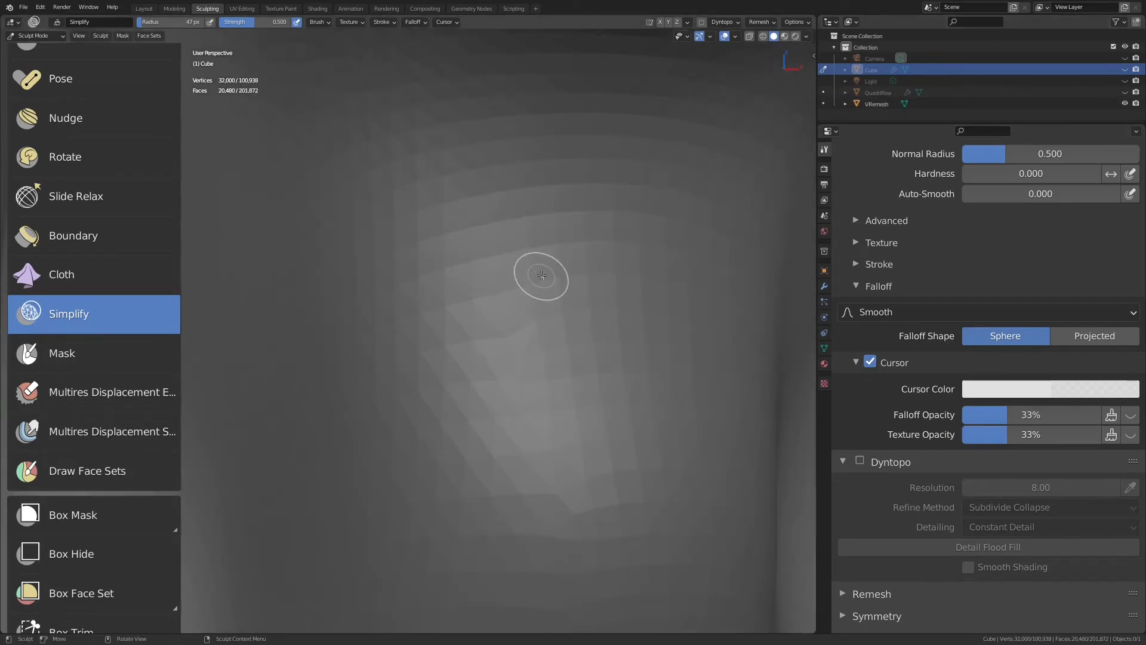
# Frame the horned head in front view and switch sculpting from Cube to VRemesh.
pyautogui.press('KP_1')
pyautogui.scroll(-6, 537, 274)
pyautogui.scroll(2, 493, 245)
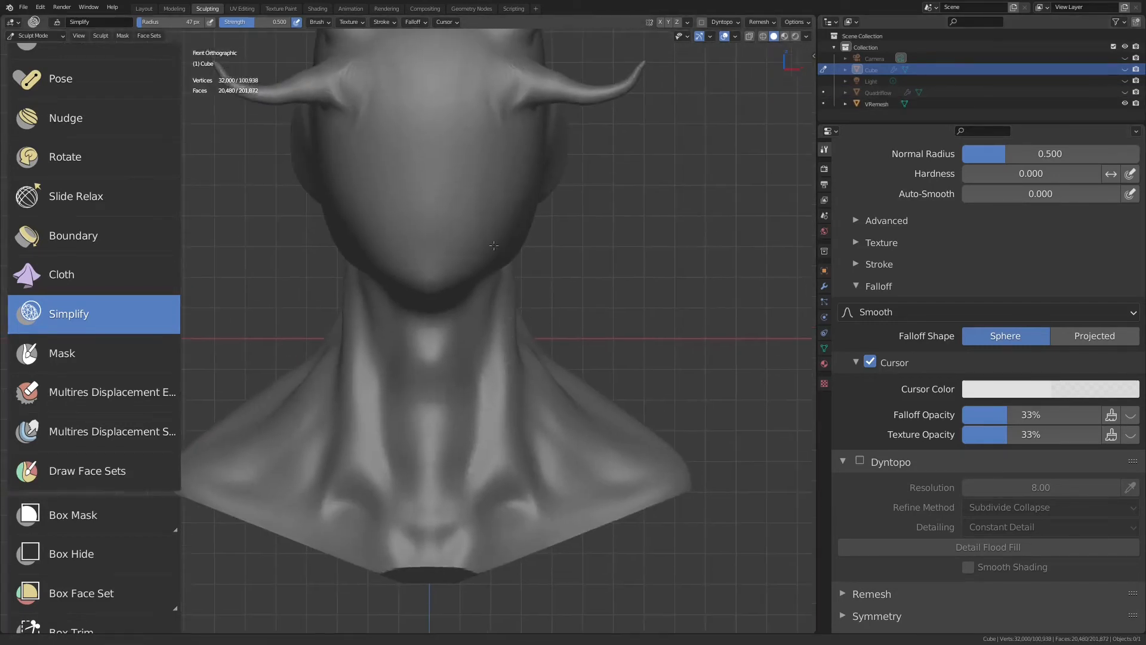
pyautogui.keyDown('shift'); pyautogui.moveTo(444, 202); pyautogui.dragTo(509, 310, button='middle'); pyautogui.keyUp('shift')
pyautogui.press('d')
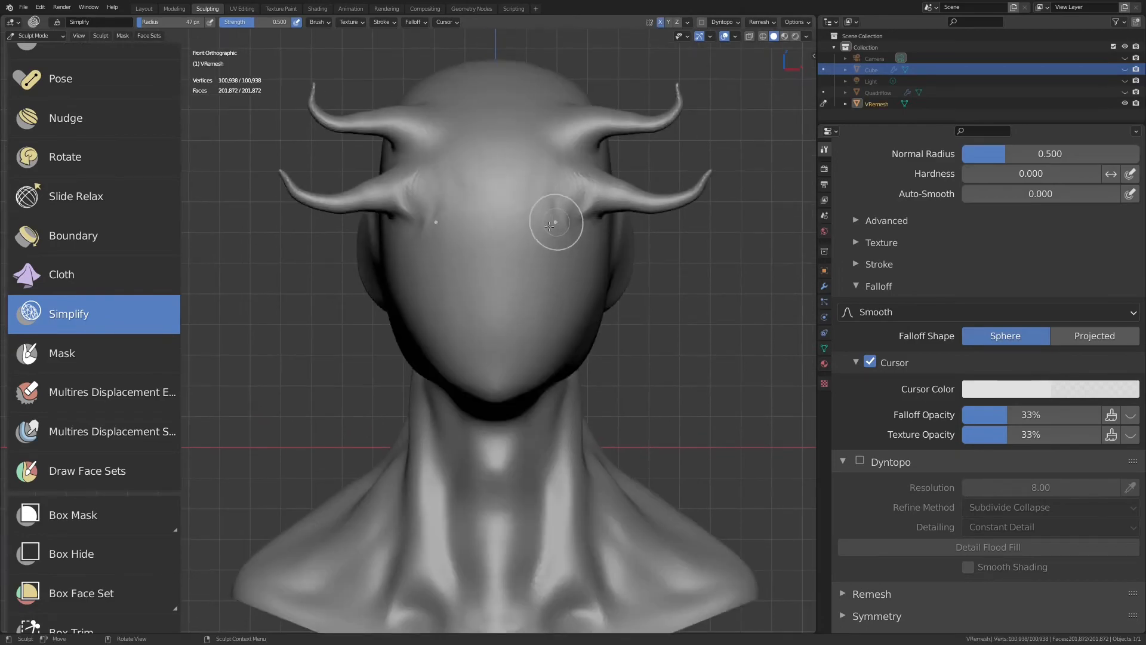
# Turn on the wireframe overlay for the horned head.
pyautogui.press('q')
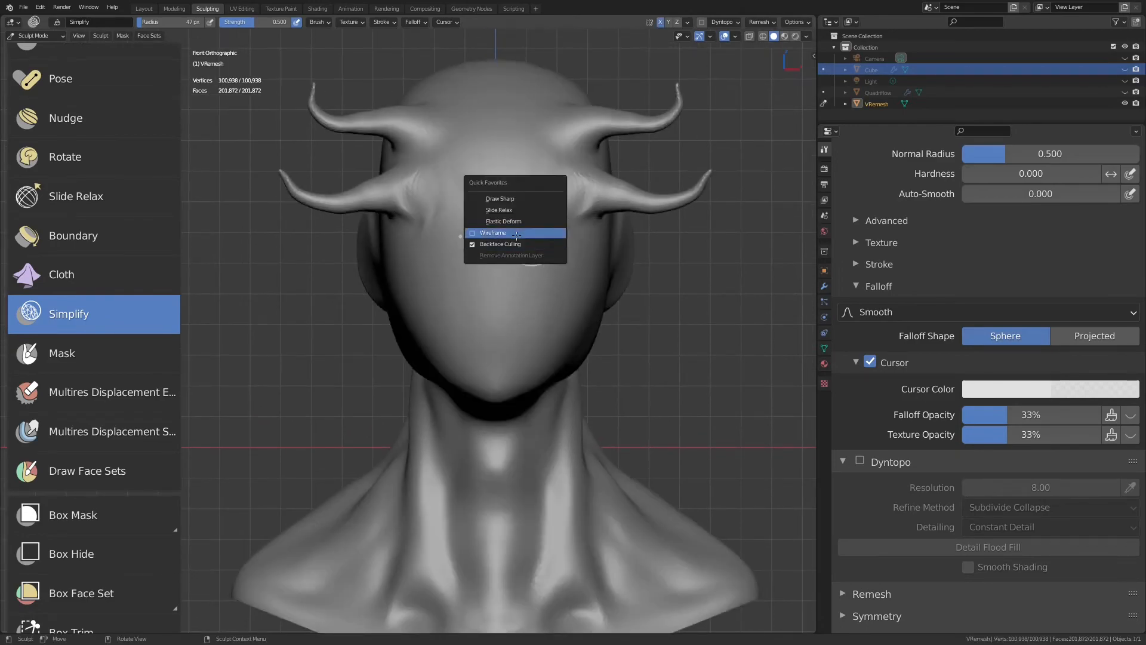
pyautogui.click(517, 234)
pyautogui.scroll(3, 528, 268)
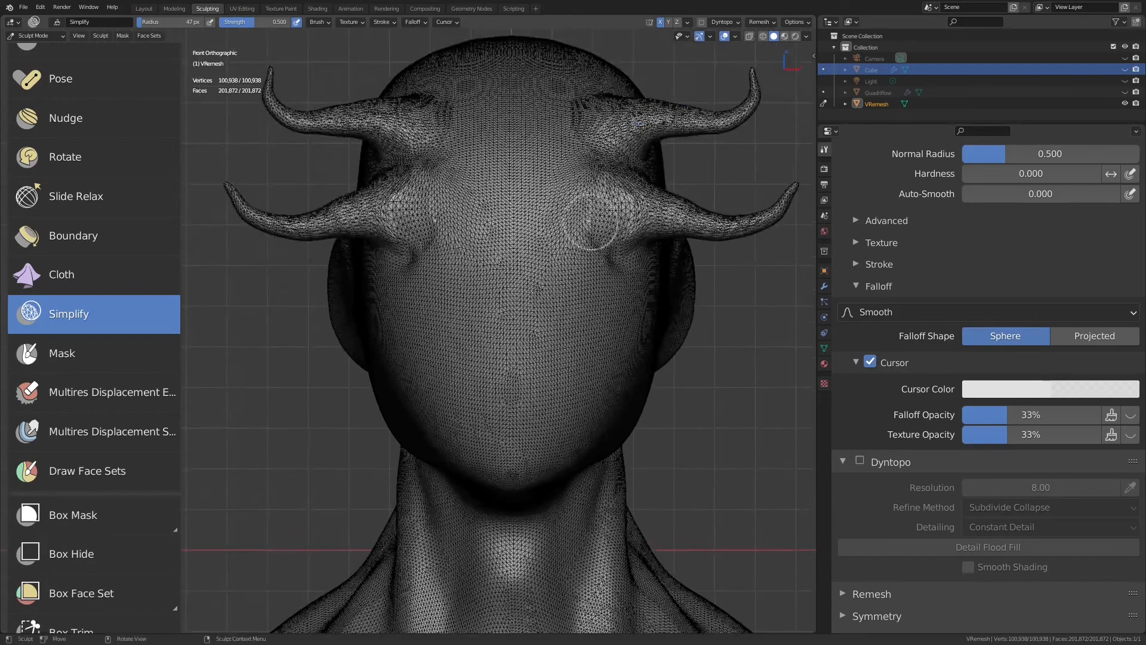
# Enable Dyntopo with Resolution 12.50 and brush Simplify across the upper face between the lower horns.
pyautogui.scroll(5, 954, 281)
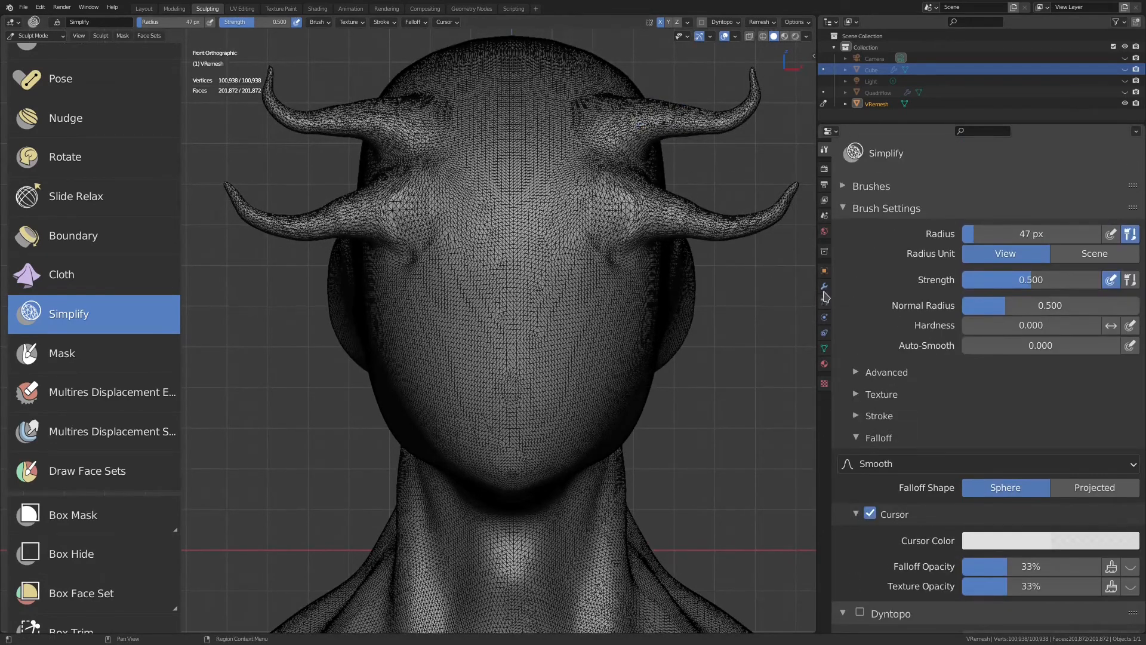
pyautogui.click(824, 287)
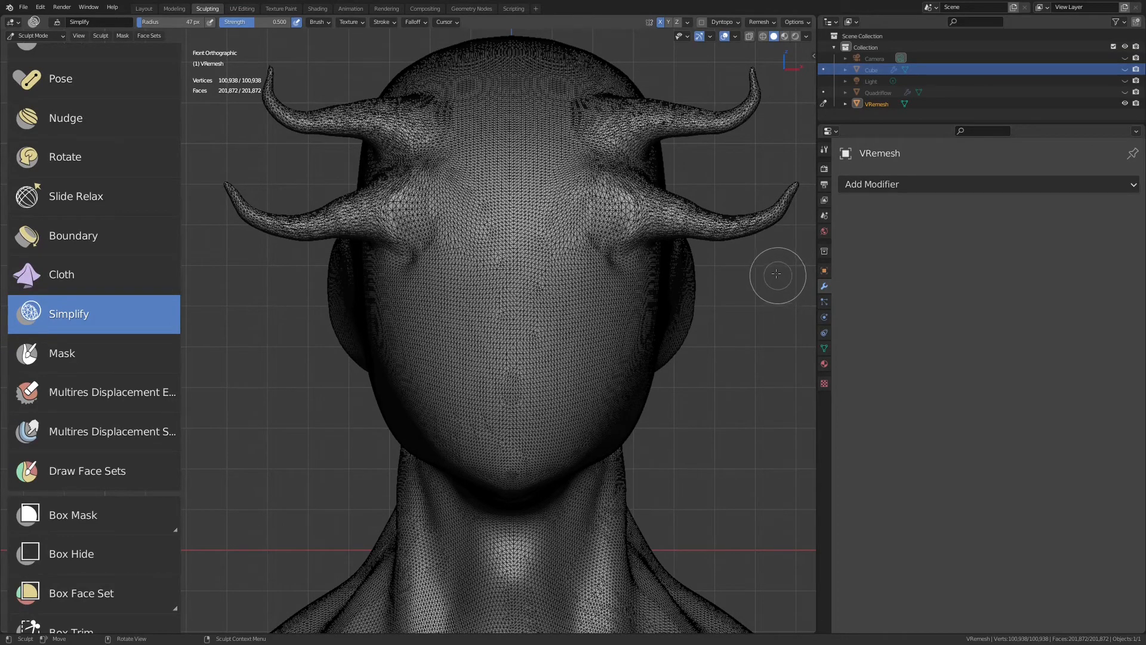
pyautogui.click(825, 150)
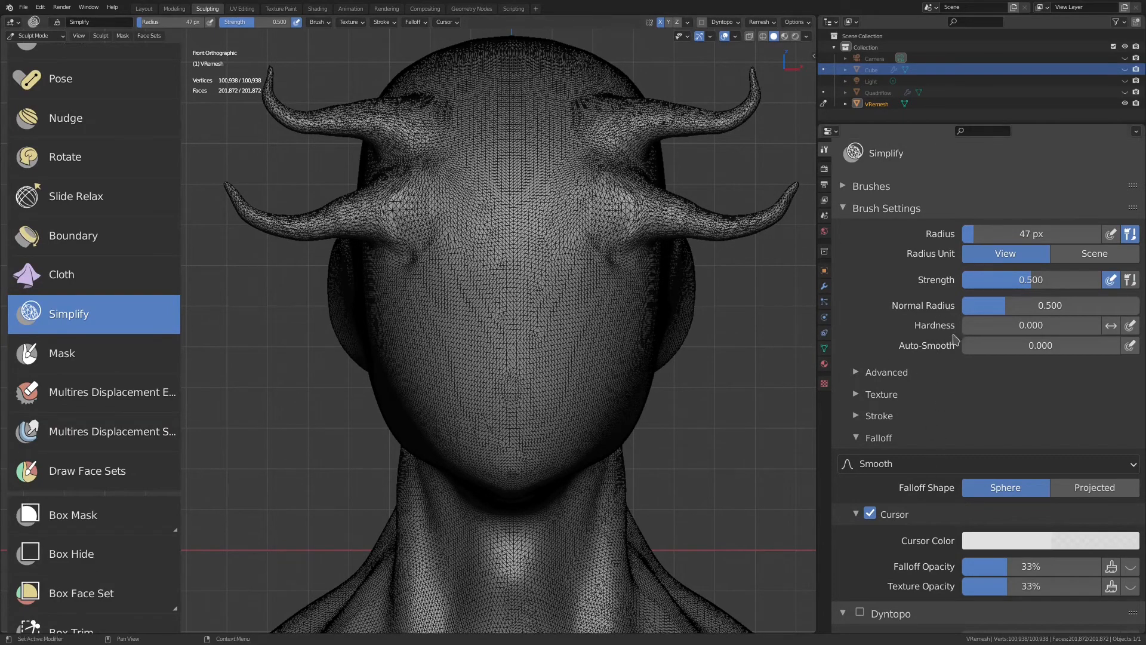
pyautogui.scroll(-8, 949, 426)
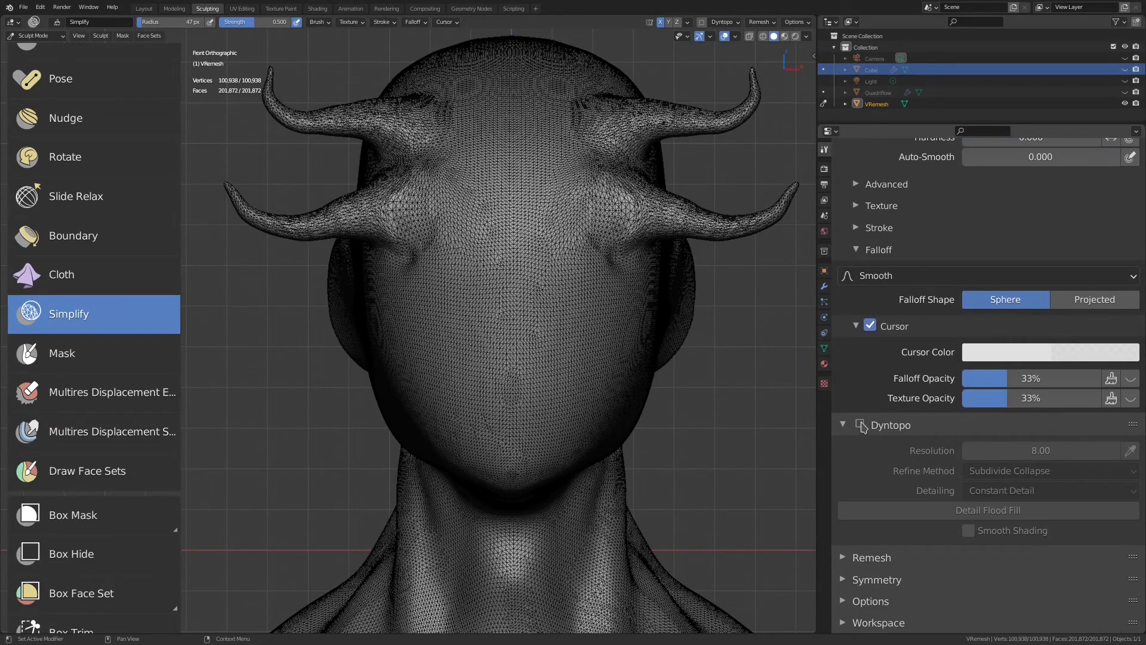
pyautogui.click(860, 423)
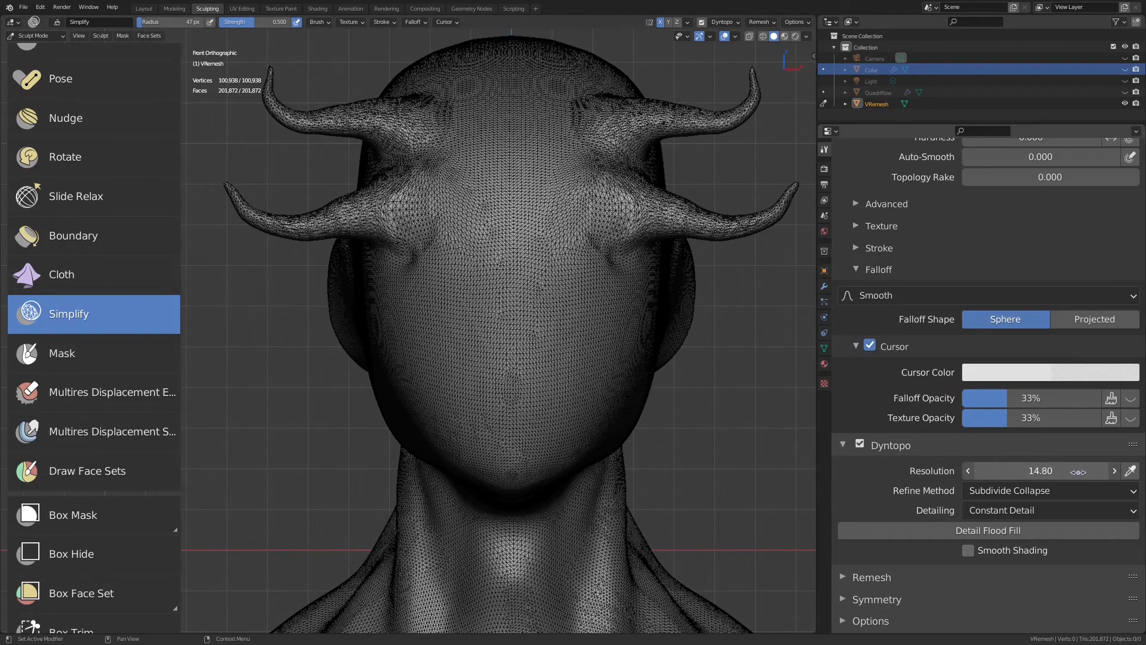
pyautogui.keyDown('ctrl'); pyautogui.moveTo(554, 268); pyautogui.dragTo(586, 200, button='middle'); pyautogui.keyUp('ctrl')
pyautogui.keyDown('shift'); pyautogui.moveTo(693, 168); pyautogui.dragTo(497, 279, button='middle'); pyautogui.keyUp('shift')
pyautogui.keyDown('ctrl'); pyautogui.moveTo(497, 279); pyautogui.dragTo(495, 302, button='middle'); pyautogui.keyUp('ctrl')
pyautogui.moveTo(481, 330)
pyautogui.mouseDown()
pyautogui.moveTo(501, 311)
pyautogui.moveTo(459, 289)
pyautogui.moveTo(513, 328)
pyautogui.moveTo(474, 304)
pyautogui.moveTo(532, 385)
pyautogui.mouseUp()
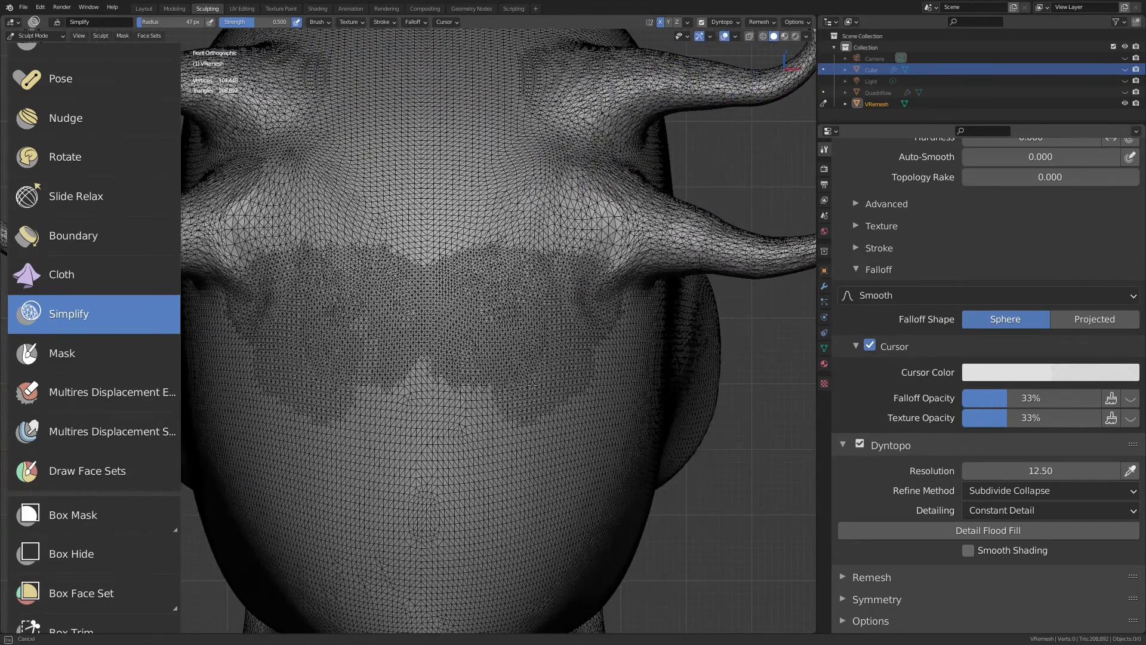
# Set the Dyntopo Resolution to 23.20 and brush Simplify over the lower part of the retopologized face area.
pyautogui.press('r')
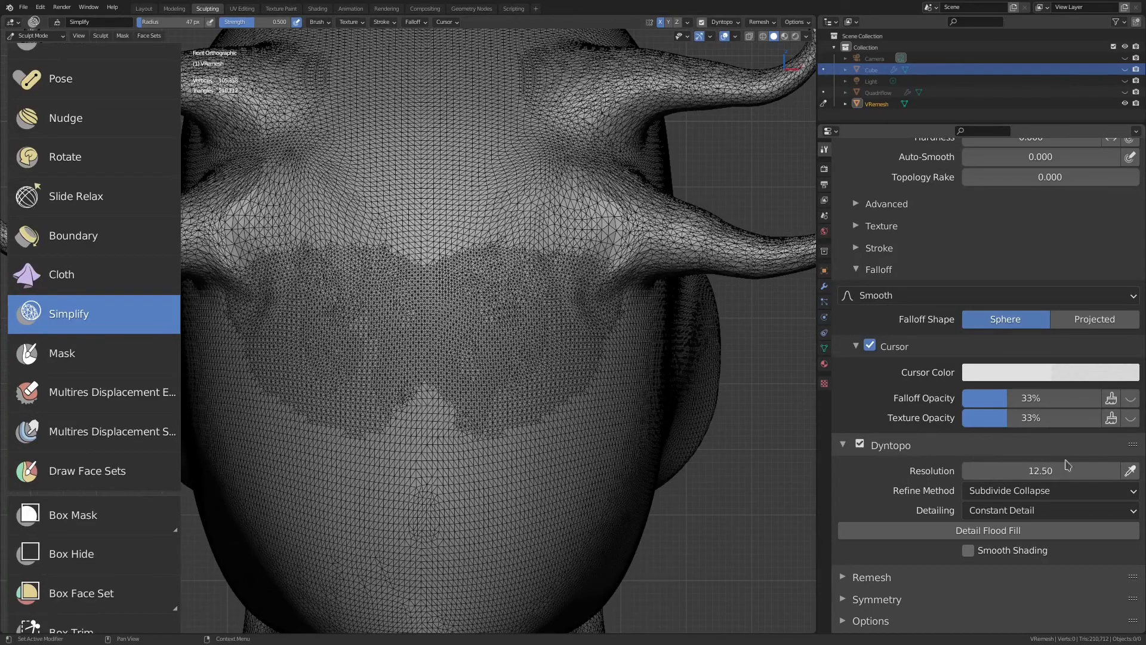
pyautogui.click(621, 429)
pyautogui.moveTo(454, 382)
pyautogui.mouseDown()
pyautogui.moveTo(478, 358)
pyautogui.moveTo(612, 307)
pyautogui.mouseUp()
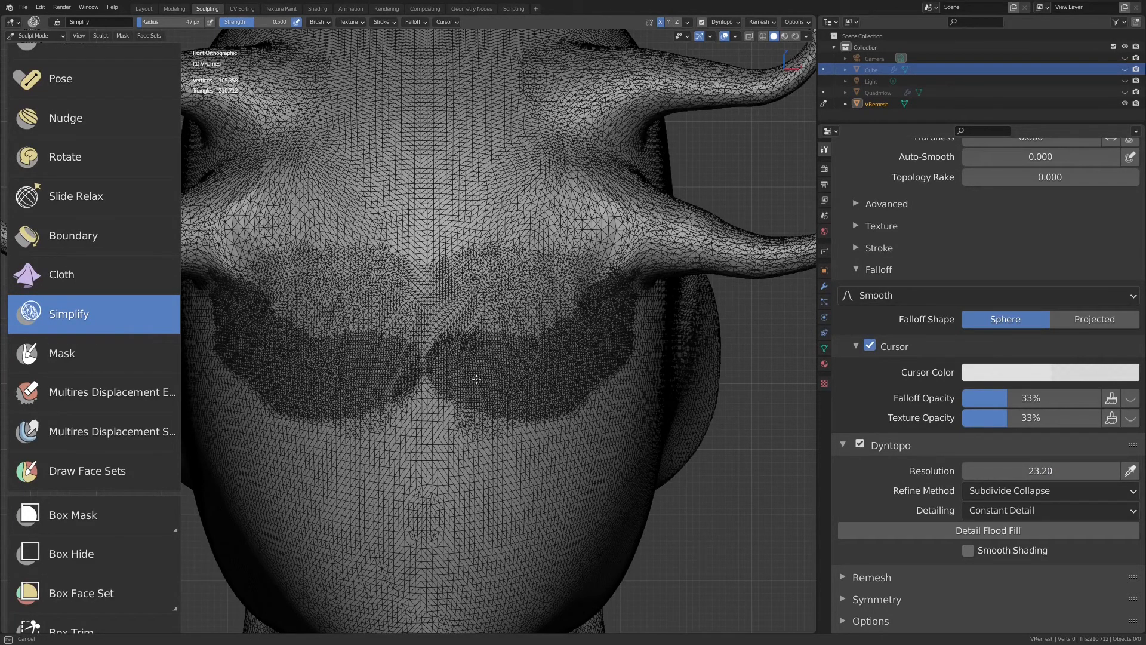
pyautogui.moveTo(476, 378)
pyautogui.mouseDown()
pyautogui.moveTo(537, 424)
pyautogui.moveTo(624, 316)
pyautogui.mouseUp()
pyautogui.moveTo(542, 412)
pyautogui.mouseDown()
pyautogui.moveTo(483, 442)
pyautogui.moveTo(525, 454)
pyautogui.mouseUp()
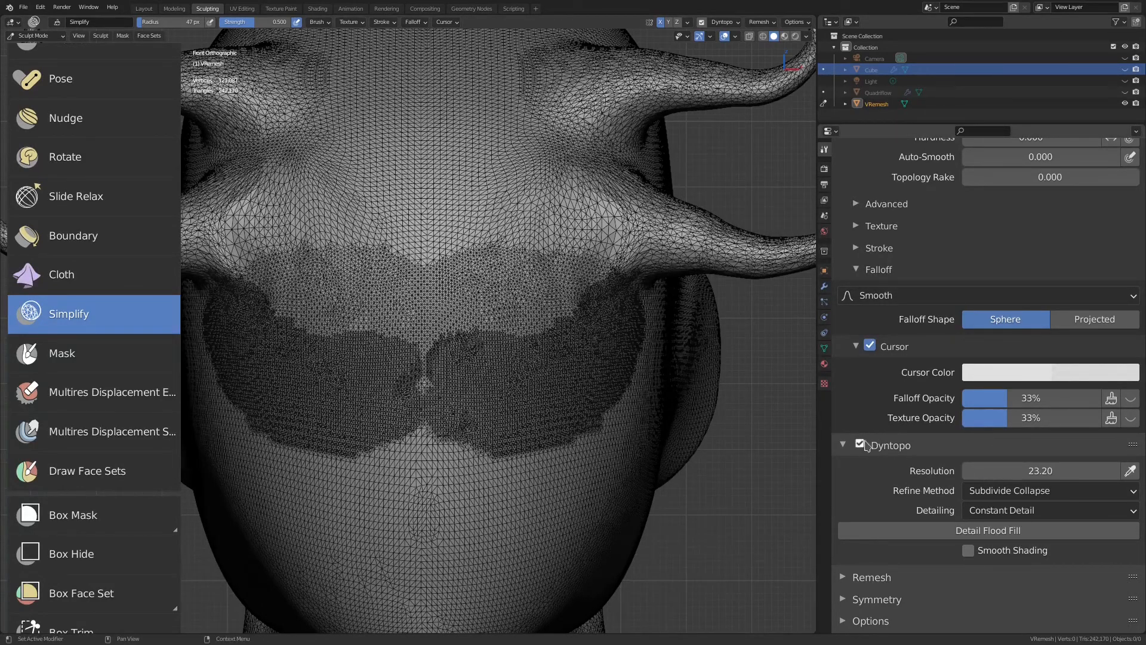
# Disable Dyntopo and turn off the wireframe overlay.
pyautogui.hotkey('ctrl', 'd')
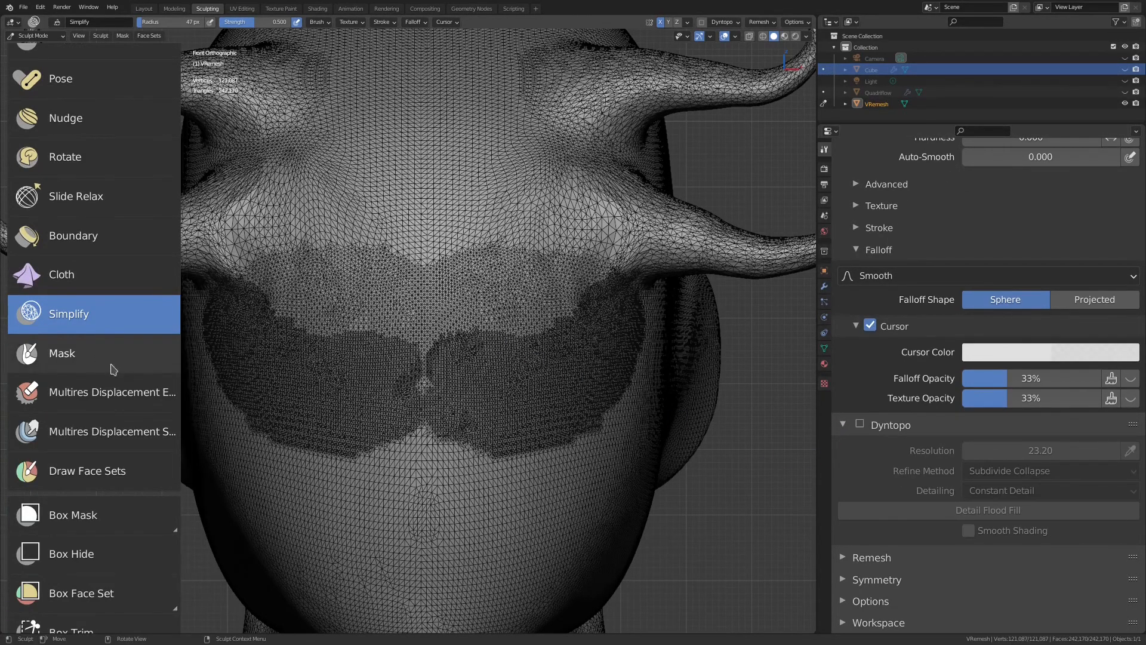
pyautogui.press('q')
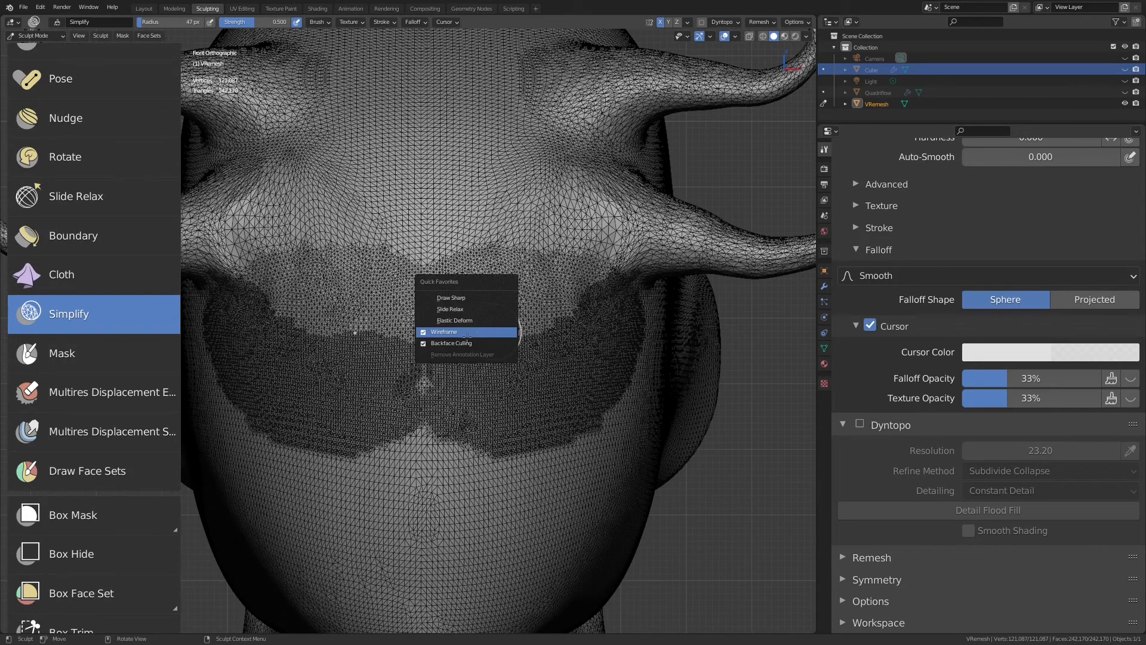
pyautogui.click(454, 333)
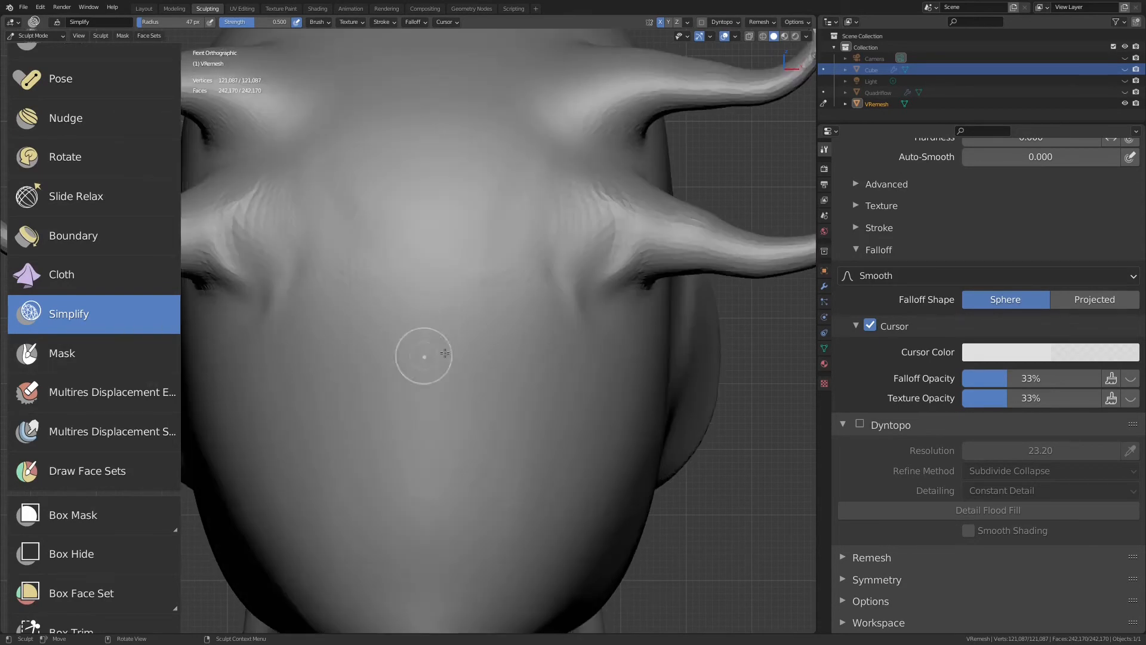
# Build up brow ridges with Clay Strips and carve inverted strokes beneath them in the dense face area.
pyautogui.press('c')
pyautogui.moveTo(463, 347)
pyautogui.mouseDown()
pyautogui.moveTo(485, 311)
pyautogui.moveTo(545, 323)
pyautogui.mouseUp()
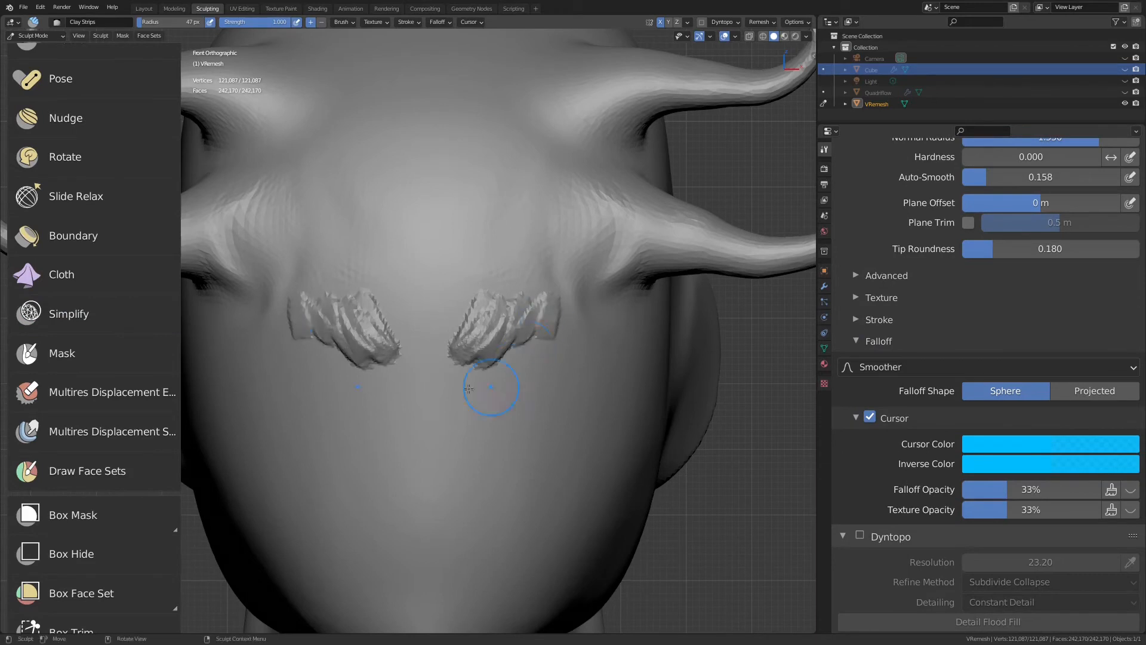
pyautogui.moveTo(467, 392)
pyautogui.mouseDown()
pyautogui.moveTo(566, 373)
pyautogui.moveTo(566, 361)
pyautogui.moveTo(488, 373)
pyautogui.moveTo(564, 361)
pyautogui.mouseUp()
pyautogui.moveTo(466, 372)
pyautogui.keyDown('ctrl'); pyautogui.mouseDown()
pyautogui.moveTo(564, 353)
pyautogui.moveTo(534, 369)
pyautogui.mouseUp(); pyautogui.keyUp('ctrl')
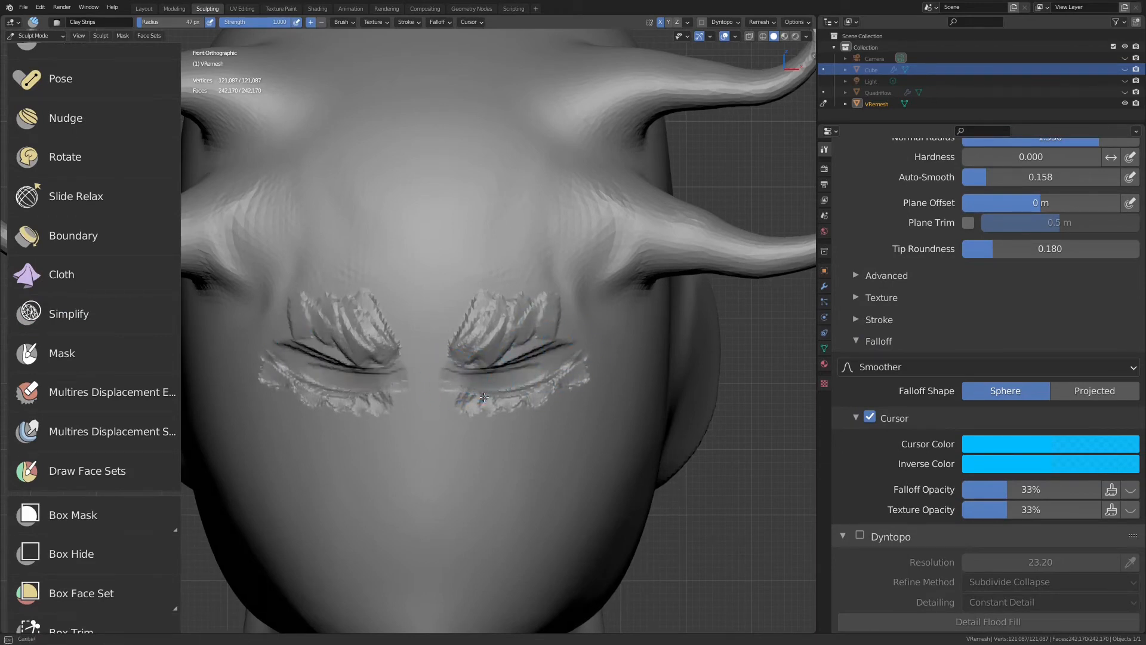
pyautogui.moveTo(463, 394)
pyautogui.keyDown('ctrl'); pyautogui.mouseDown()
pyautogui.moveTo(586, 381)
pyautogui.moveTo(528, 397)
pyautogui.moveTo(559, 376)
pyautogui.mouseUp(); pyautogui.keyUp('ctrl')
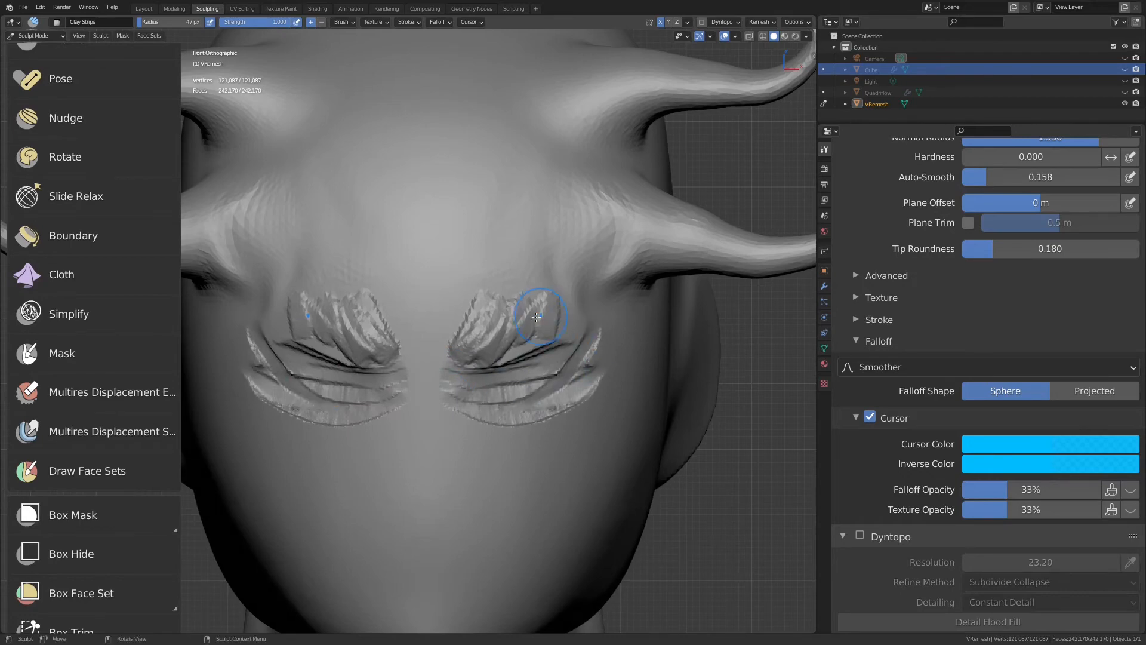
pyautogui.scroll(-5, 537, 317)
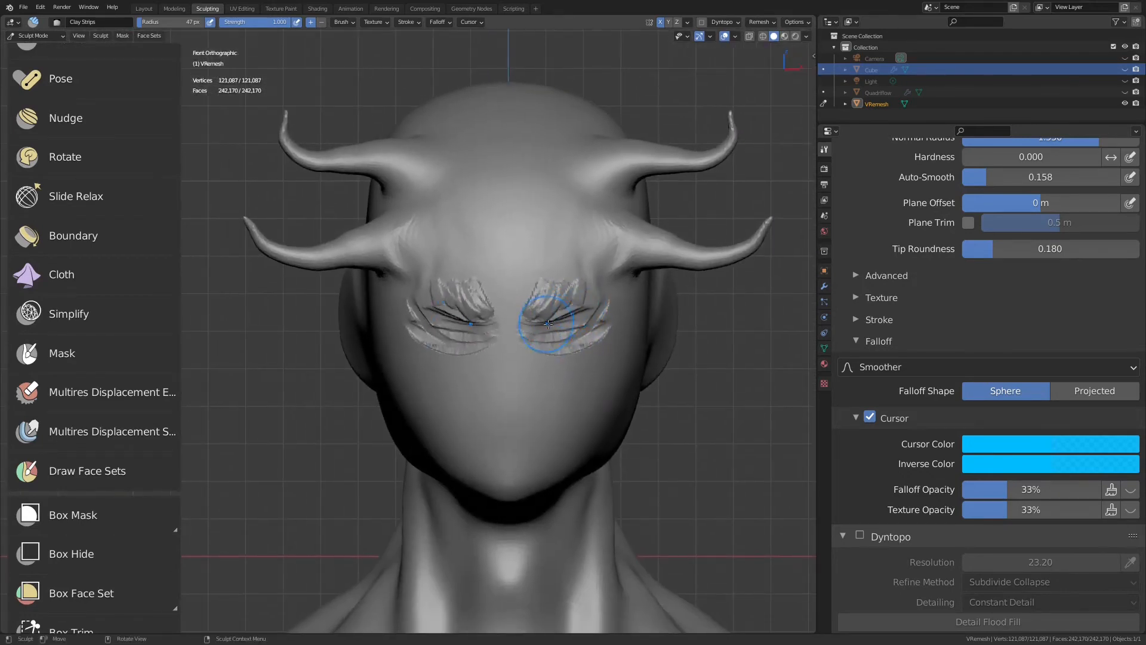
# Paint curved, symmetrical mask patches on both cheeks with the Mask brush.
pyautogui.scroll(-4, 104, 263)
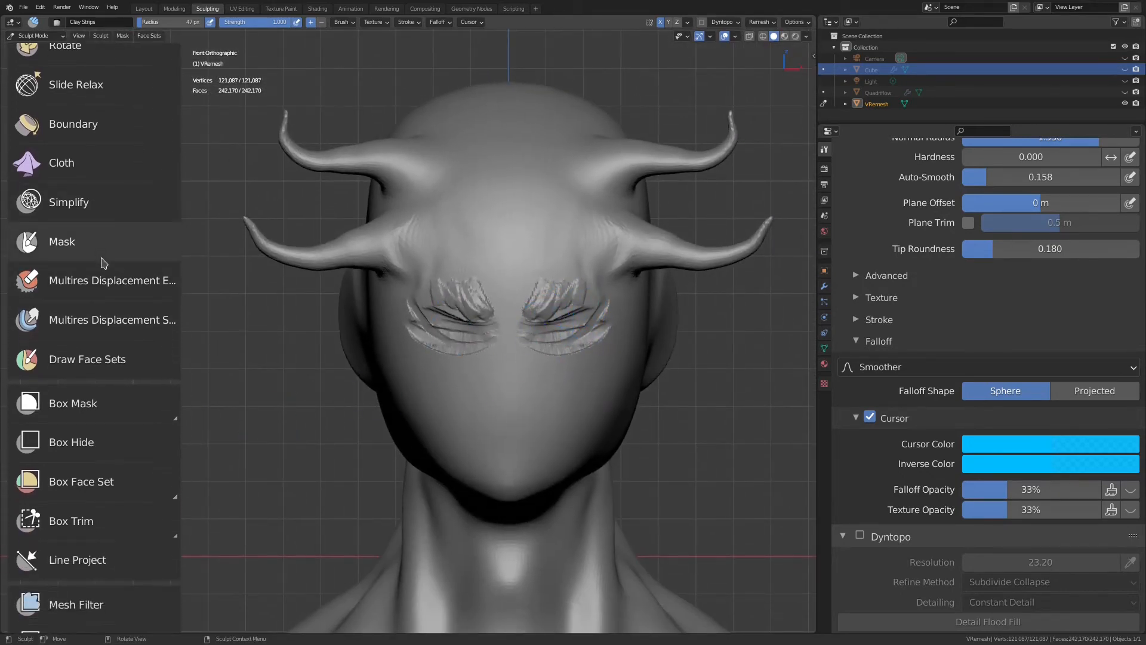
pyautogui.click(96, 245)
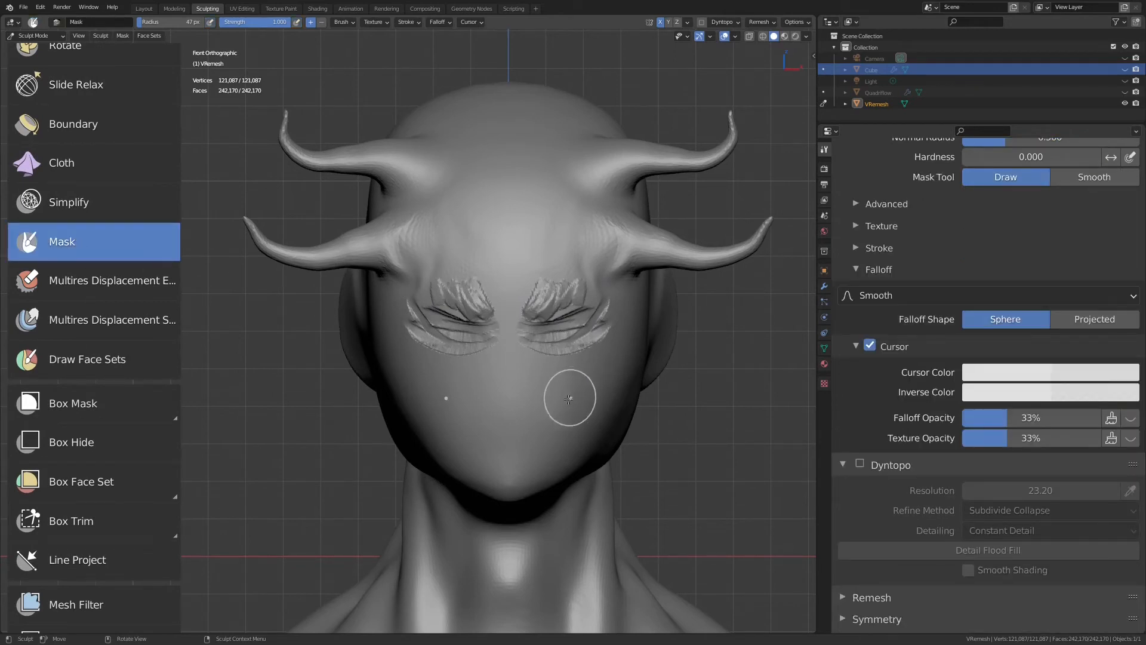
pyautogui.scroll(2, 570, 408)
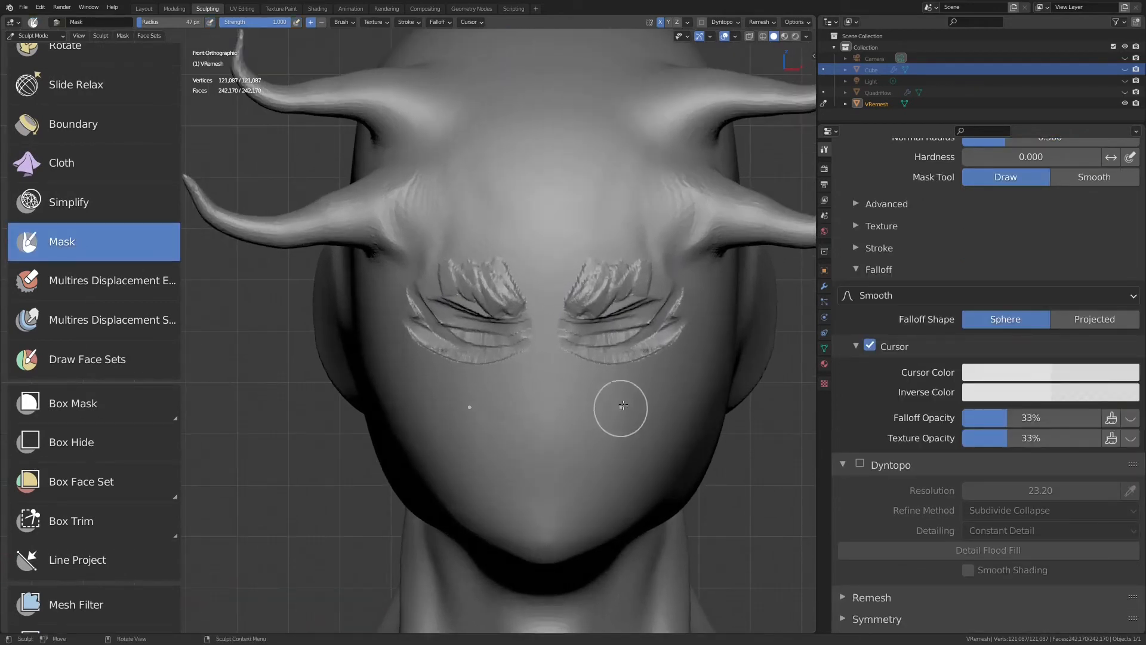
pyautogui.moveTo(623, 406); pyautogui.dragTo(603, 419)
pyautogui.keyDown('shift'); pyautogui.moveTo(681, 382); pyautogui.dragTo(569, 357, button='middle'); pyautogui.keyUp('shift')
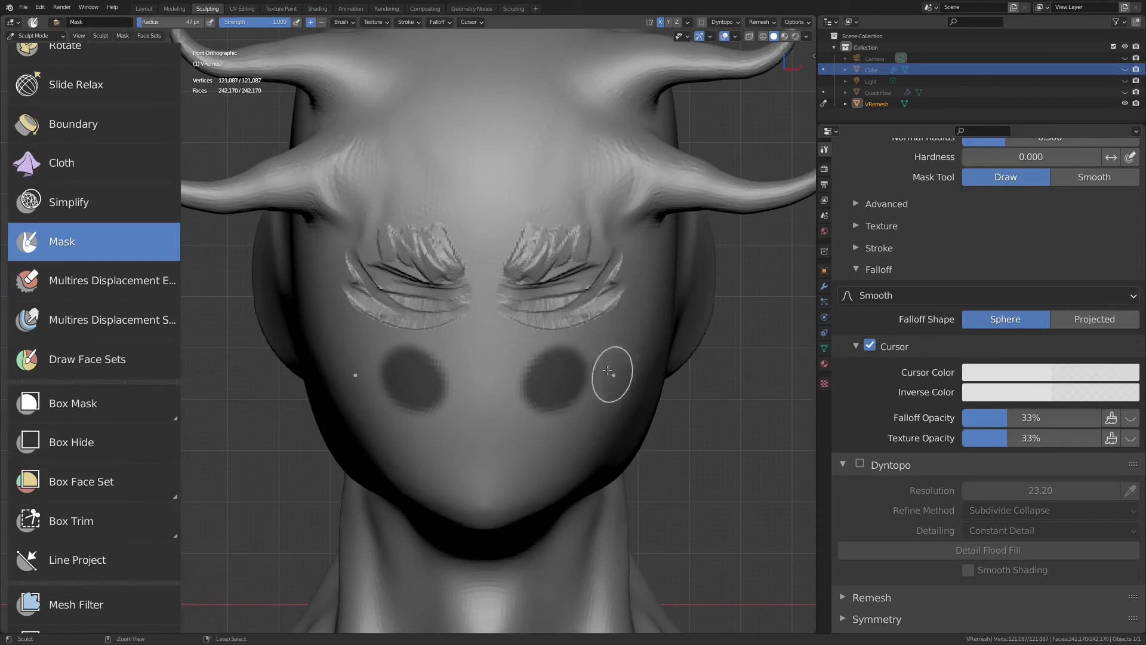
pyautogui.moveTo(607, 370)
pyautogui.keyDown('ctrl'); pyautogui.mouseDown()
pyautogui.moveTo(588, 395)
pyautogui.moveTo(555, 353)
pyautogui.moveTo(545, 391)
pyautogui.mouseUp(); pyautogui.keyUp('ctrl')
# Apply Clay Strips over and around the masked cheeks, enlarging the brush radius to 142 px.
pyautogui.moveTo(580, 366)
pyautogui.mouseDown(button='middle')
pyautogui.moveTo(530, 366)
pyautogui.moveTo(500, 382)
pyautogui.moveTo(504, 373)
pyautogui.mouseUp(button='middle')
pyautogui.press('c')
pyautogui.moveTo(546, 330); pyautogui.dragTo(521, 375)
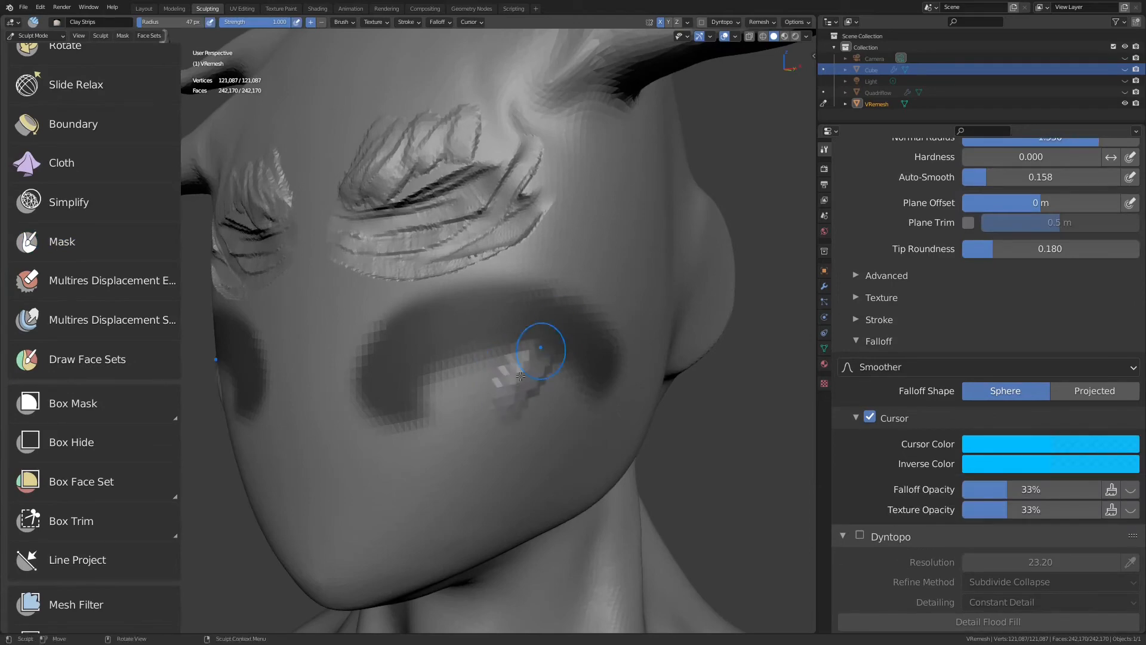
pyautogui.press('f')
pyautogui.click(562, 344)
pyautogui.moveTo(584, 348)
pyautogui.mouseDown()
pyautogui.moveTo(542, 331)
pyautogui.moveTo(405, 339)
pyautogui.moveTo(387, 418)
pyautogui.moveTo(352, 332)
pyautogui.mouseUp()
pyautogui.moveTo(400, 358); pyautogui.dragTo(473, 375, button='middle')
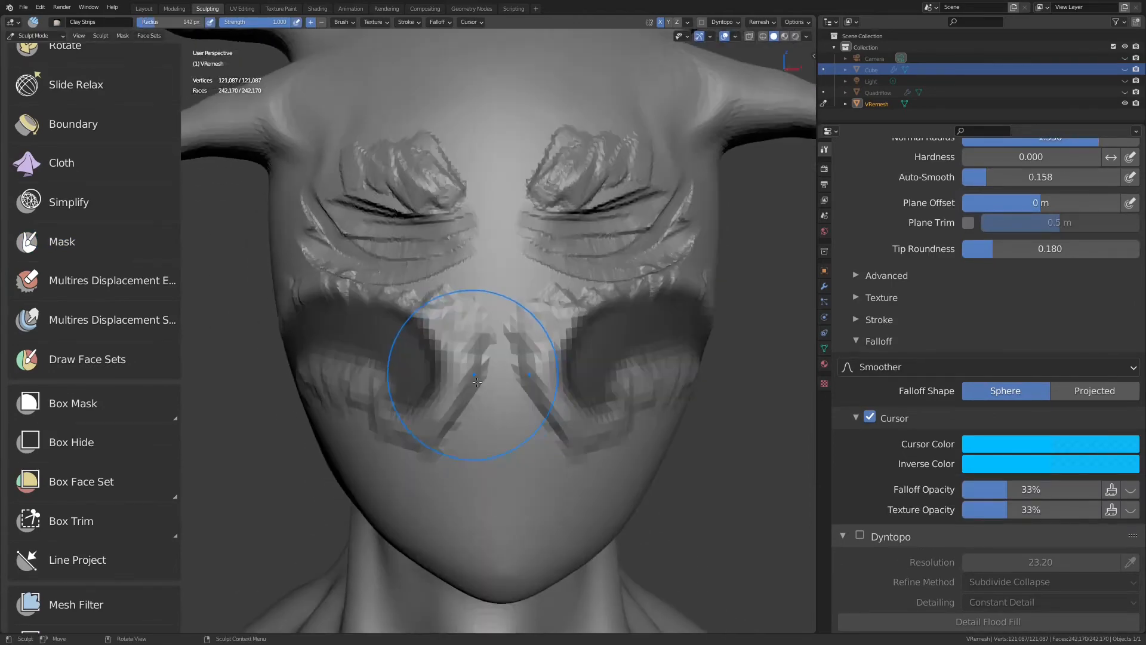
# Smooth the clay strokes around the masked cheek patches.
pyautogui.moveTo(630, 444)
pyautogui.keyDown('shift'); pyautogui.mouseDown()
pyautogui.moveTo(544, 415)
pyautogui.moveTo(709, 307)
pyautogui.mouseUp(); pyautogui.keyUp('shift')
pyautogui.scroll(-1, 603, 327)
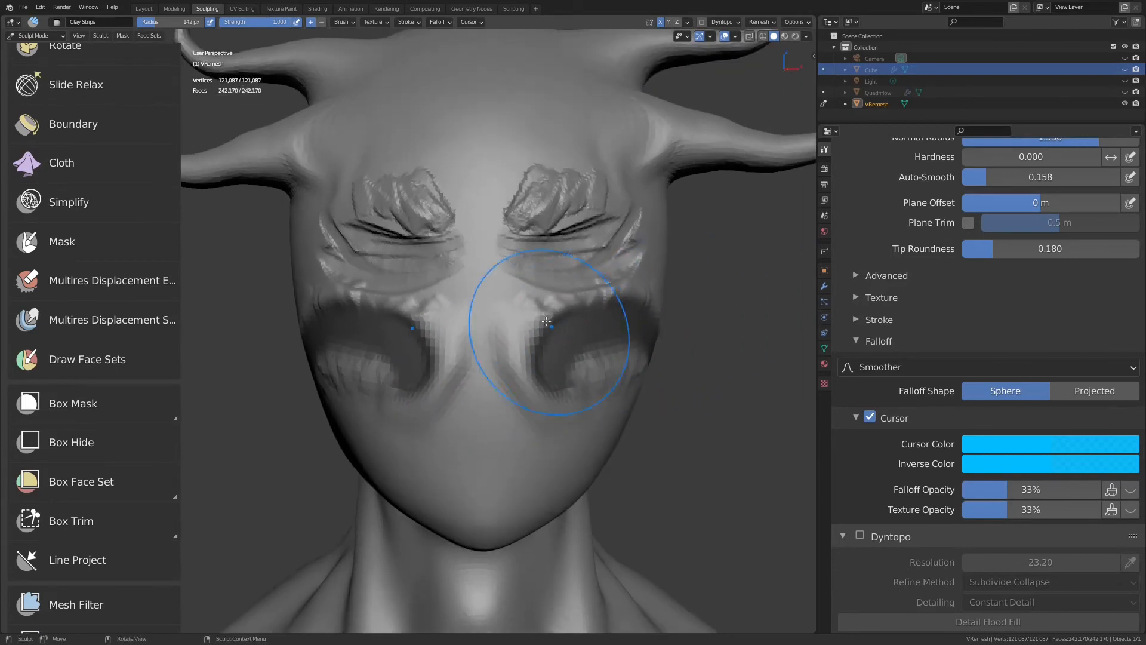
pyautogui.keyDown('shift'); pyautogui.moveTo(294, 310); pyautogui.dragTo(290, 283, button='middle'); pyautogui.keyUp('shift')
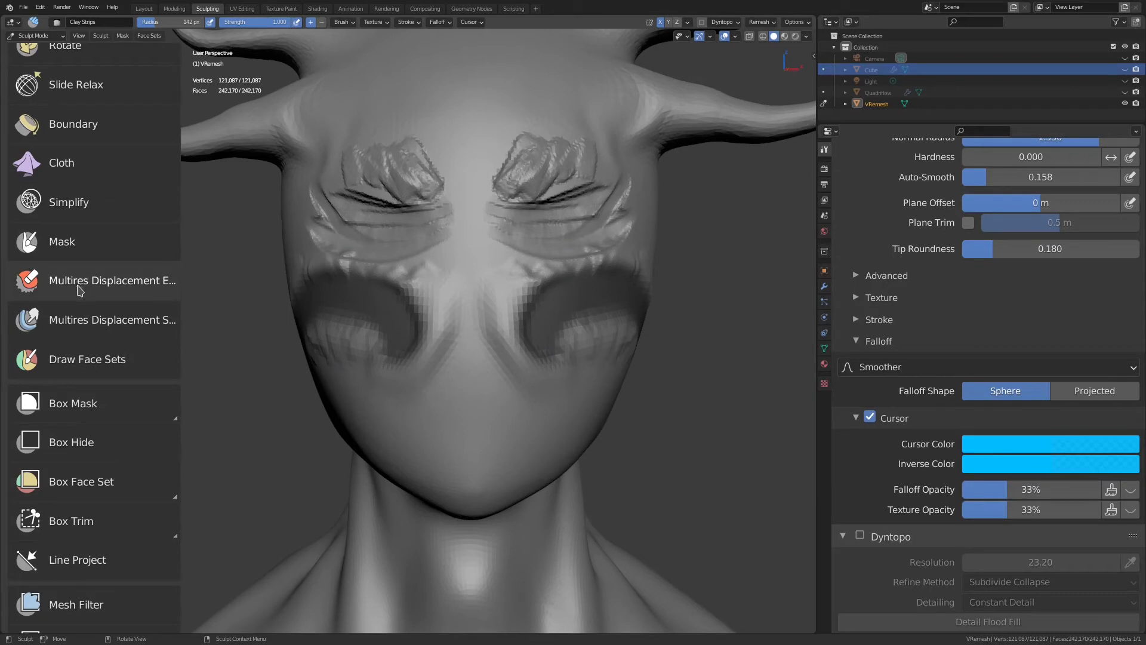
# Try the Draw Face Sets brush selection, clear the mask from the head, and return to the Mask brush.
pyautogui.click(81, 364)
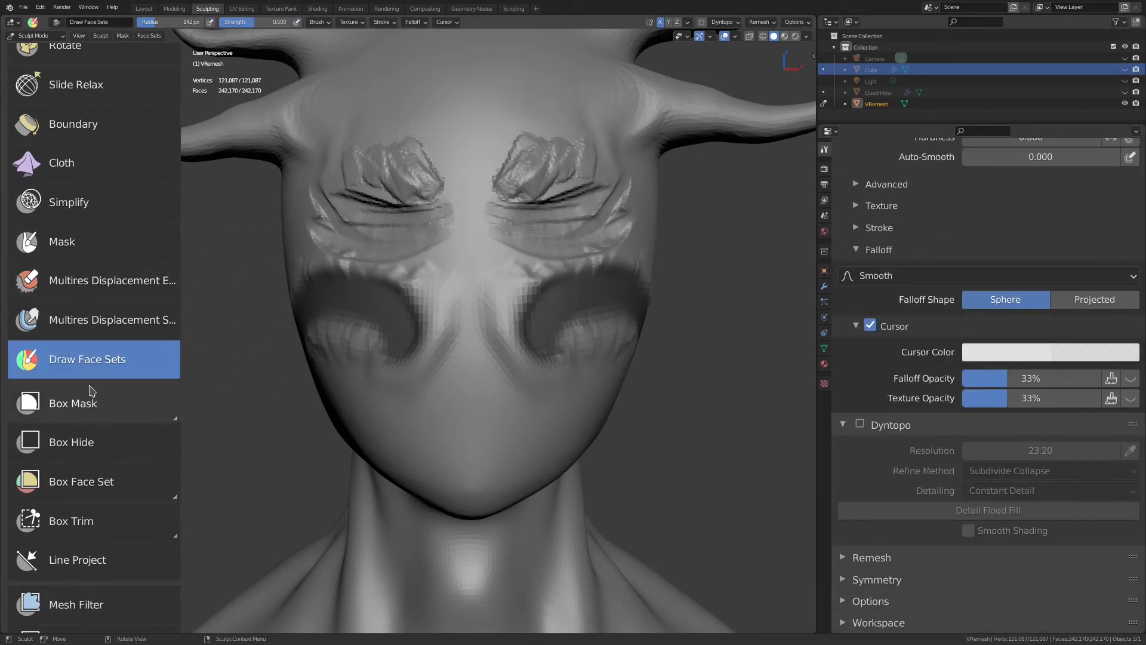
pyautogui.keyDown('shift'); pyautogui.moveTo(259, 299); pyautogui.dragTo(327, 435, button='middle'); pyautogui.keyUp('shift')
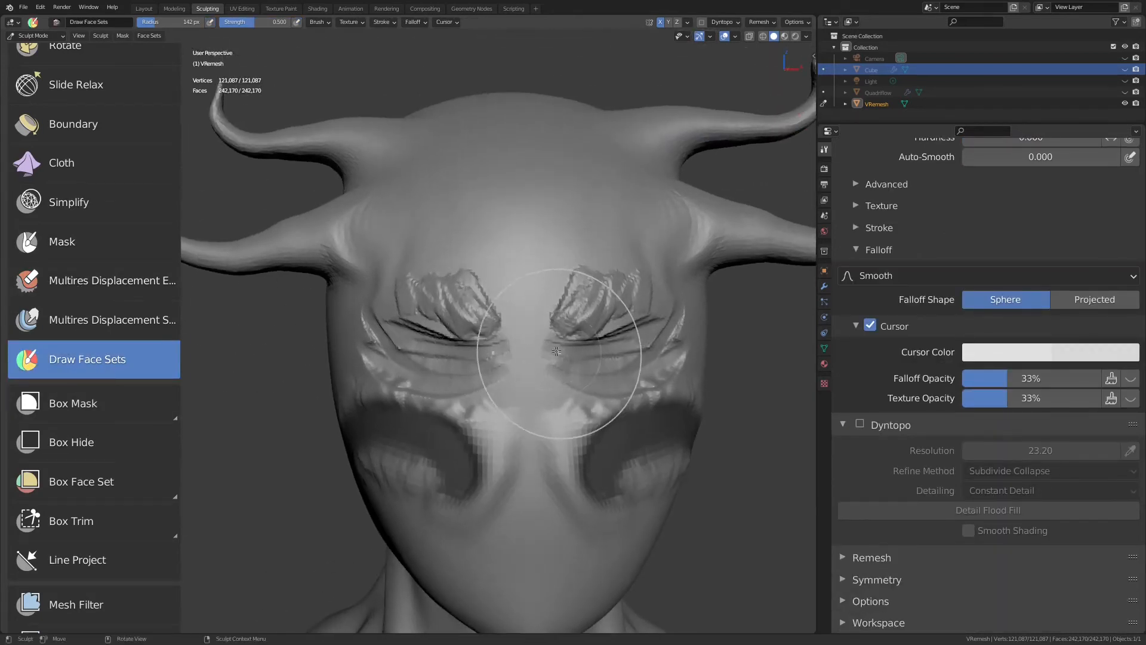
pyautogui.hotkey('alt', 'm')
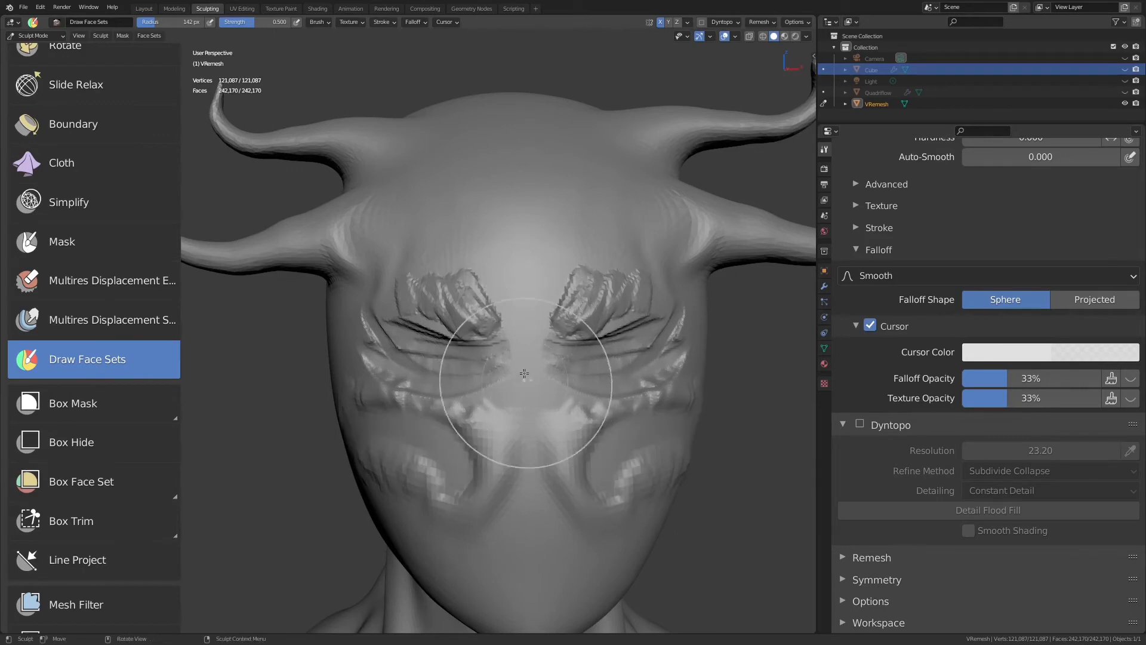
pyautogui.press('m')
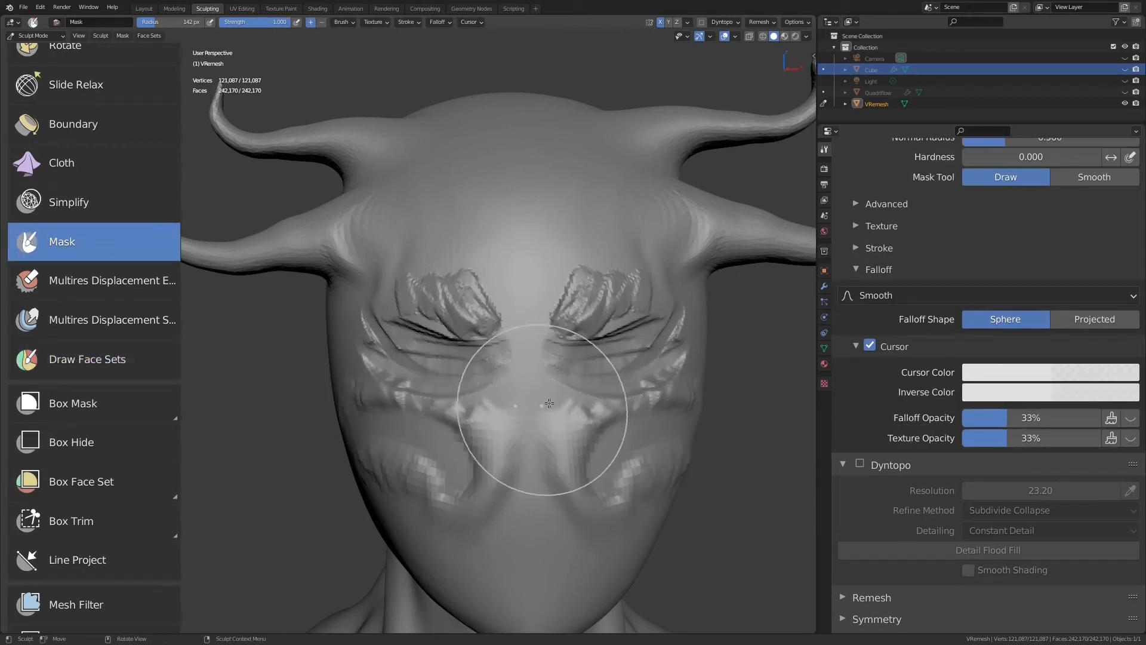
# Paint a symmetrical mask across the mouth area with the brush radius at 81 px, and try inverting and clearing it.
pyautogui.press('[')
pyautogui.press('[')
pyautogui.press('[')
pyautogui.press('[')
pyautogui.press('[')
pyautogui.moveTo(554, 455); pyautogui.dragTo(568, 462)
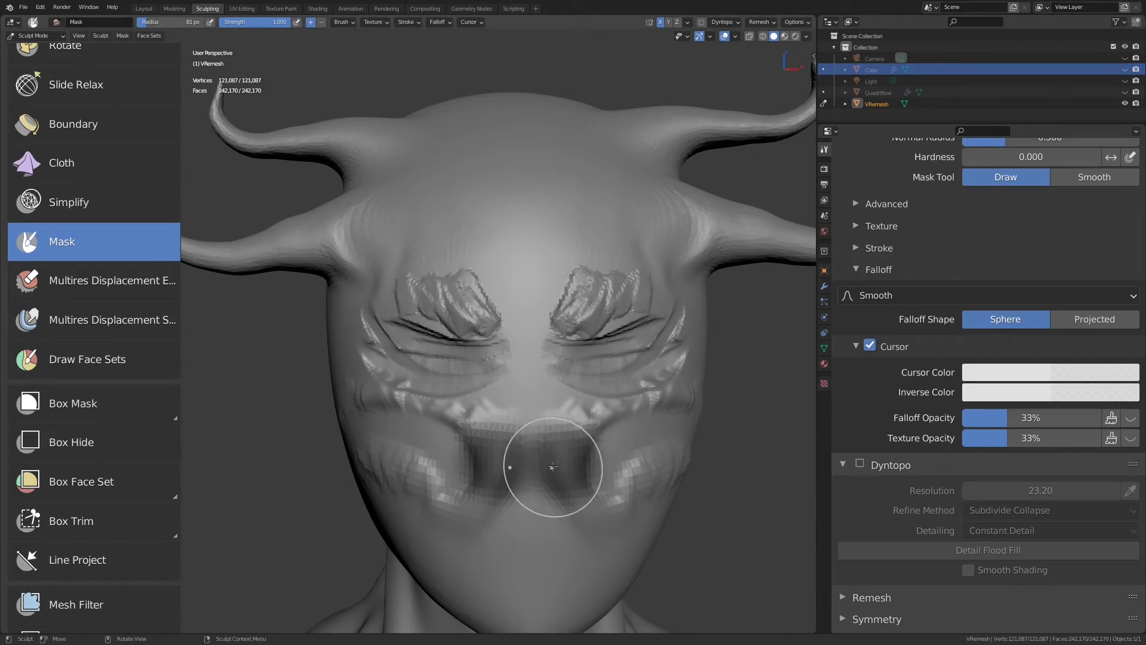
pyautogui.hotkey('ctrl', 'i')
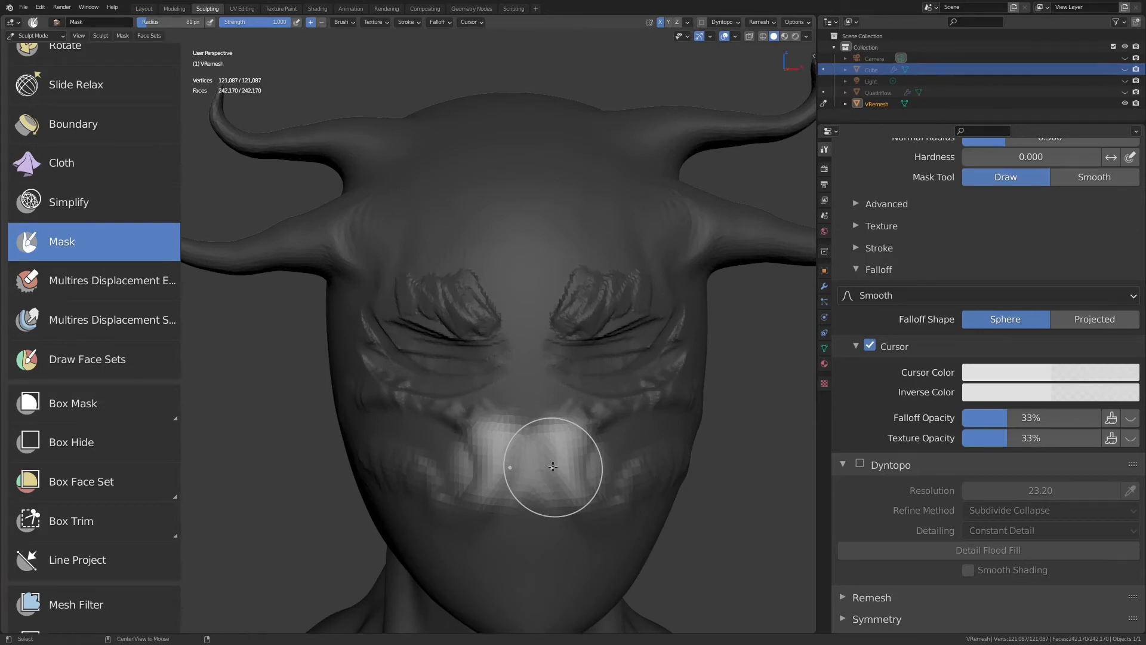
pyautogui.hotkey('ctrl', 'i')
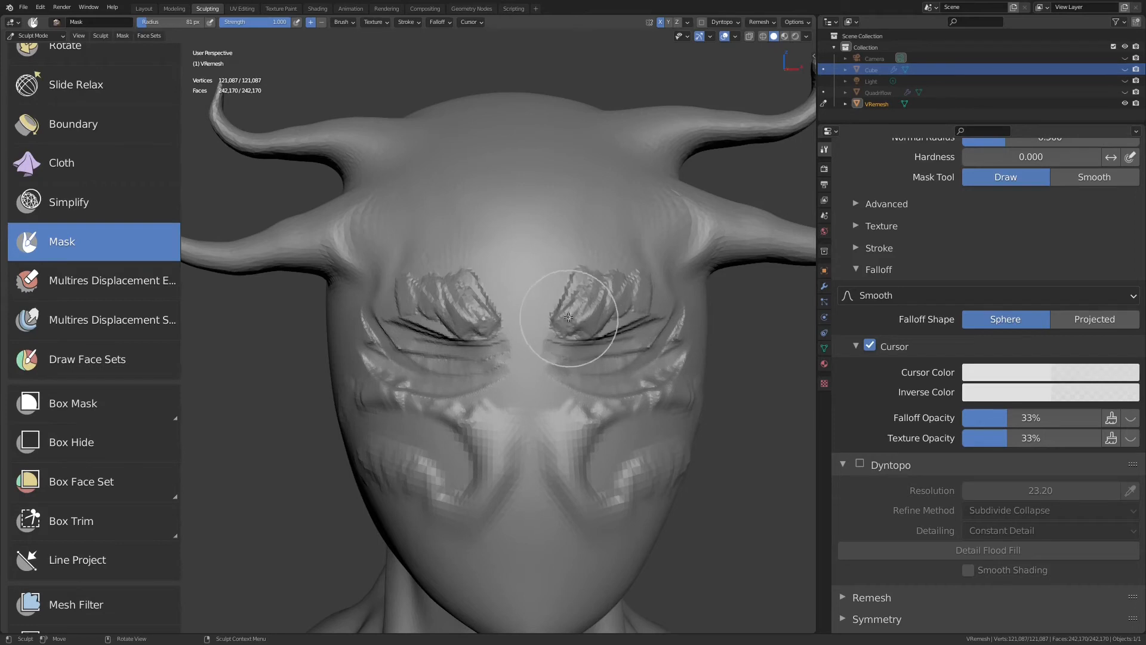
# Mask the forehead above the brows and try Shrink Mask, Grow Mask, Invert Mask and Clear Mask on it.
pyautogui.press('a')
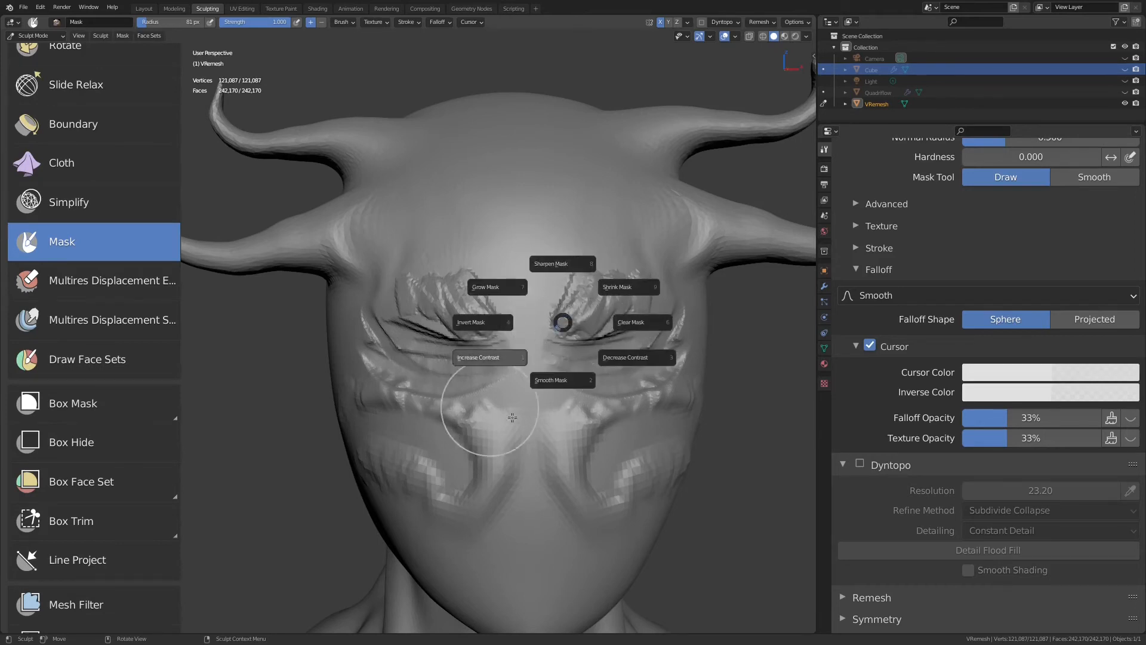
pyautogui.click(581, 273)
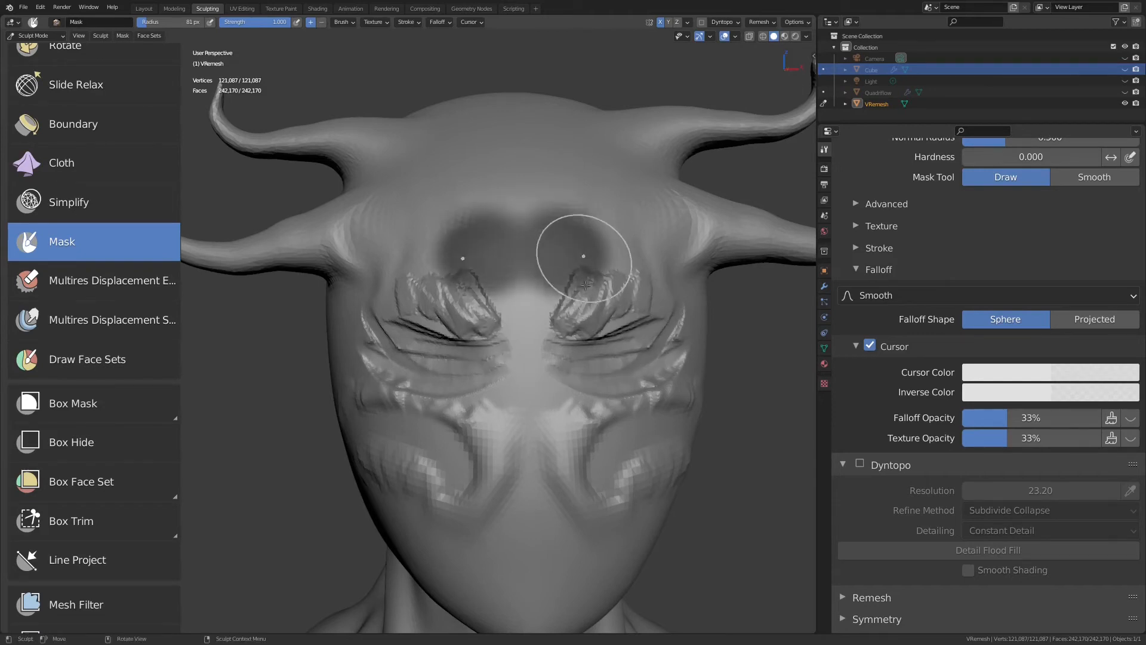
pyautogui.press('a')
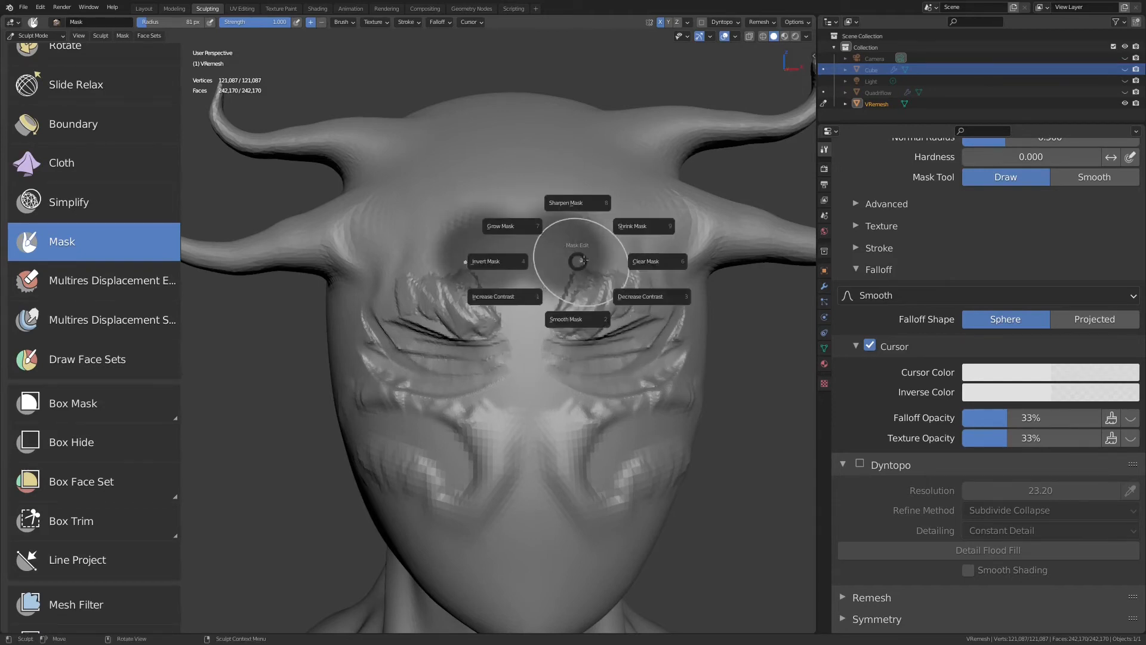
pyautogui.click(638, 225)
pyautogui.press('a')
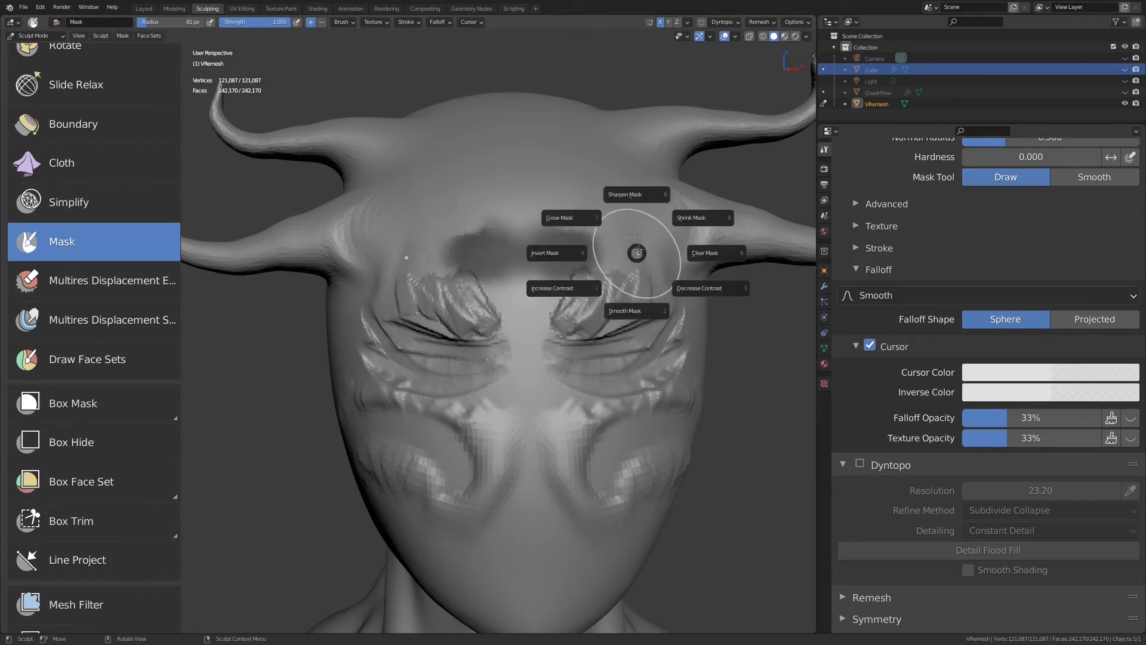
pyautogui.click(572, 220)
pyautogui.press('a')
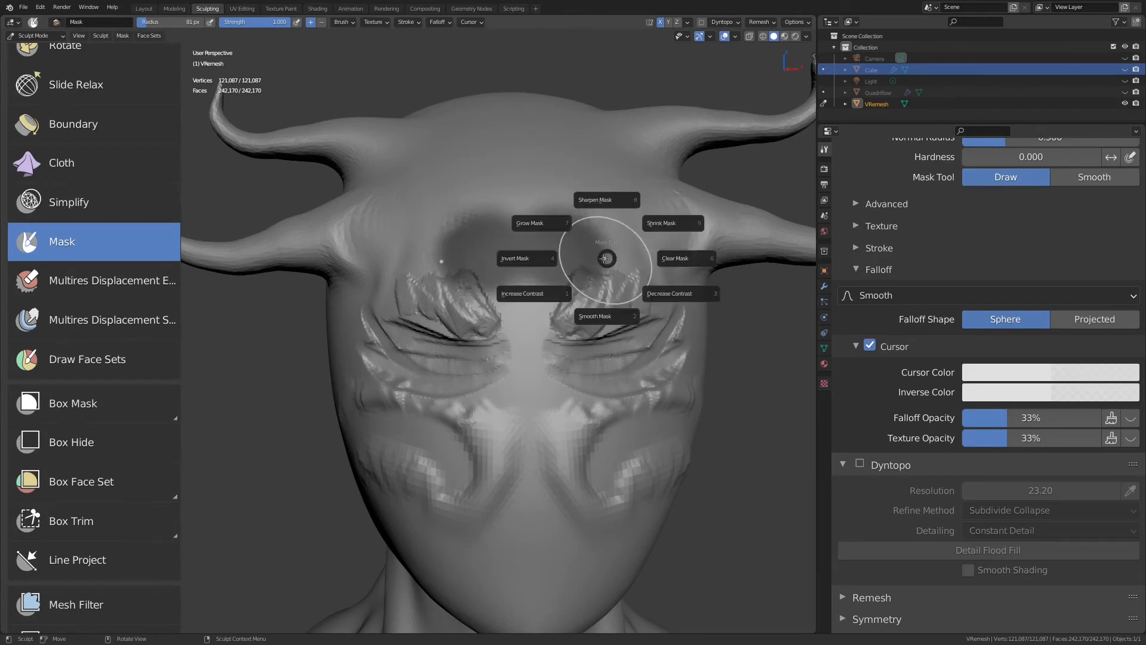
pyautogui.click(546, 262)
pyautogui.press('a')
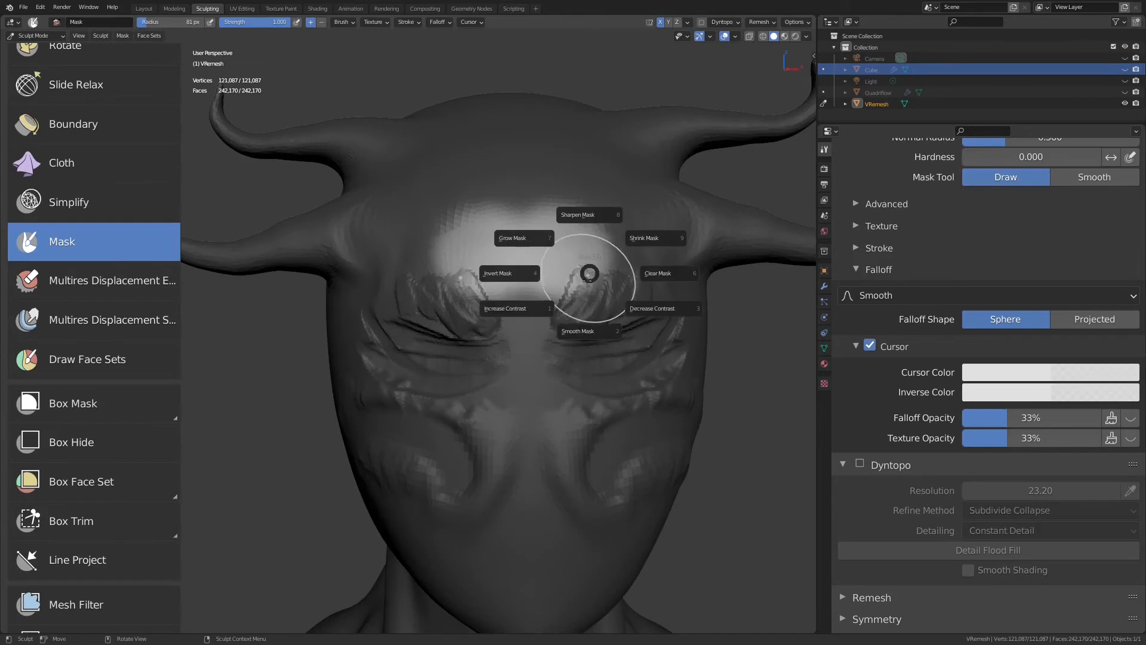
pyautogui.click(666, 274)
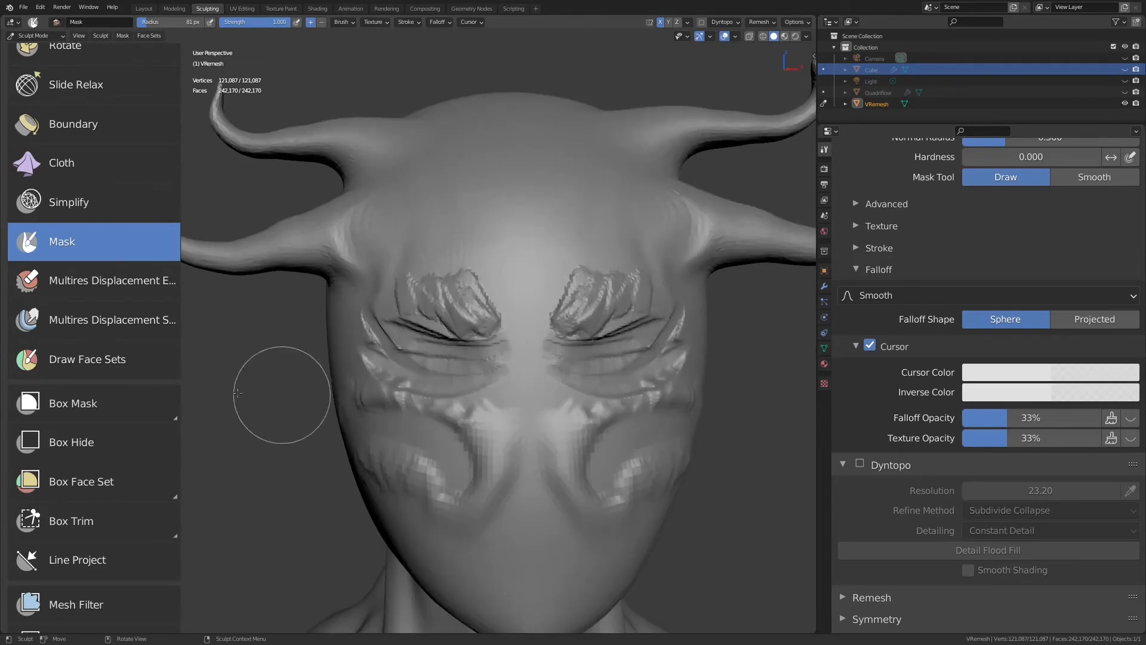
# Switch to the Draw Face Sets brush and paint a face set across the top of the skull in front view.
pyautogui.click(71, 359)
pyautogui.moveTo(555, 383)
pyautogui.mouseDown(button='middle')
pyautogui.moveTo(557, 356)
pyautogui.moveTo(532, 333)
pyautogui.mouseUp(button='middle')
pyautogui.scroll(-2, 532, 333)
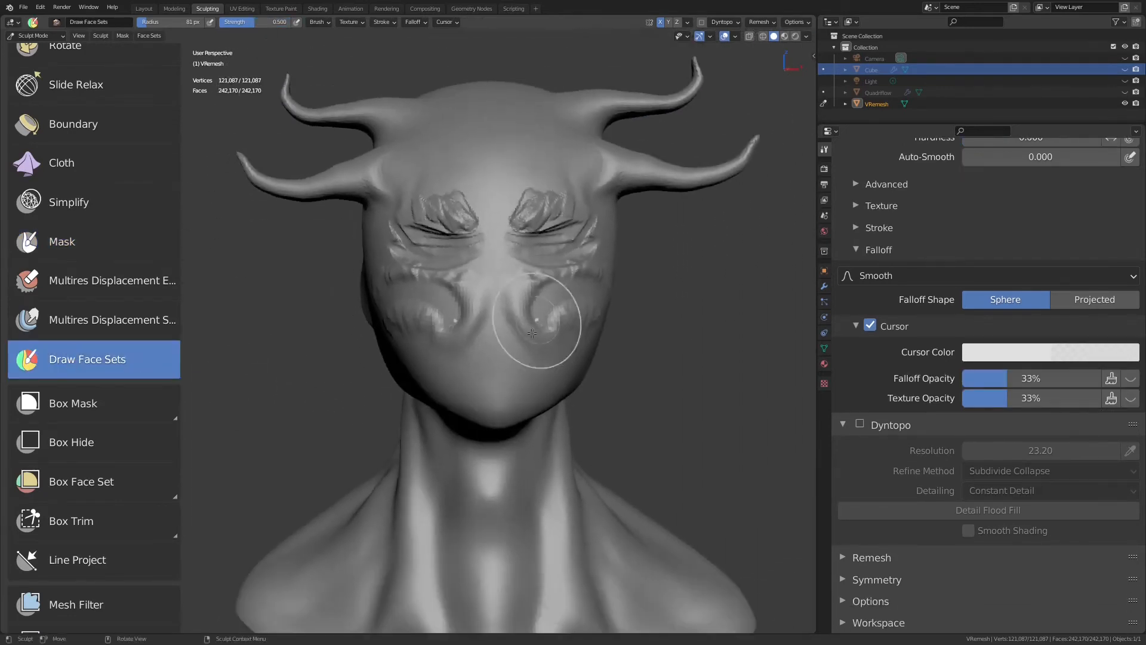
pyautogui.press('KP_1')
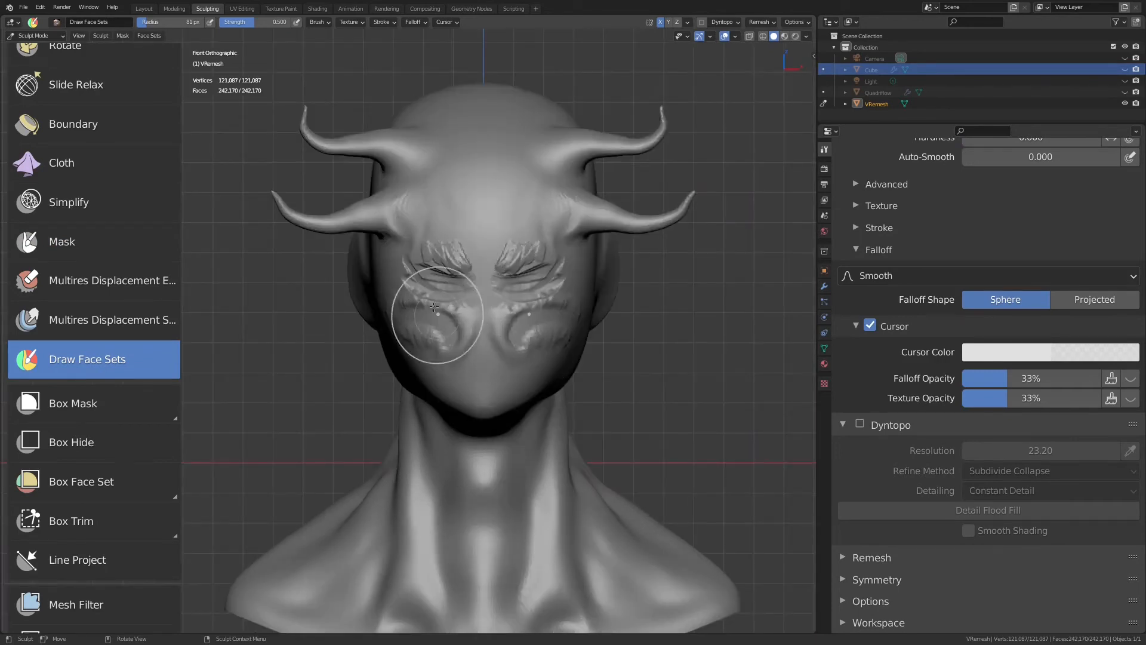
pyautogui.keyDown('shift'); pyautogui.moveTo(512, 257); pyautogui.dragTo(515, 351, button='middle'); pyautogui.keyUp('shift')
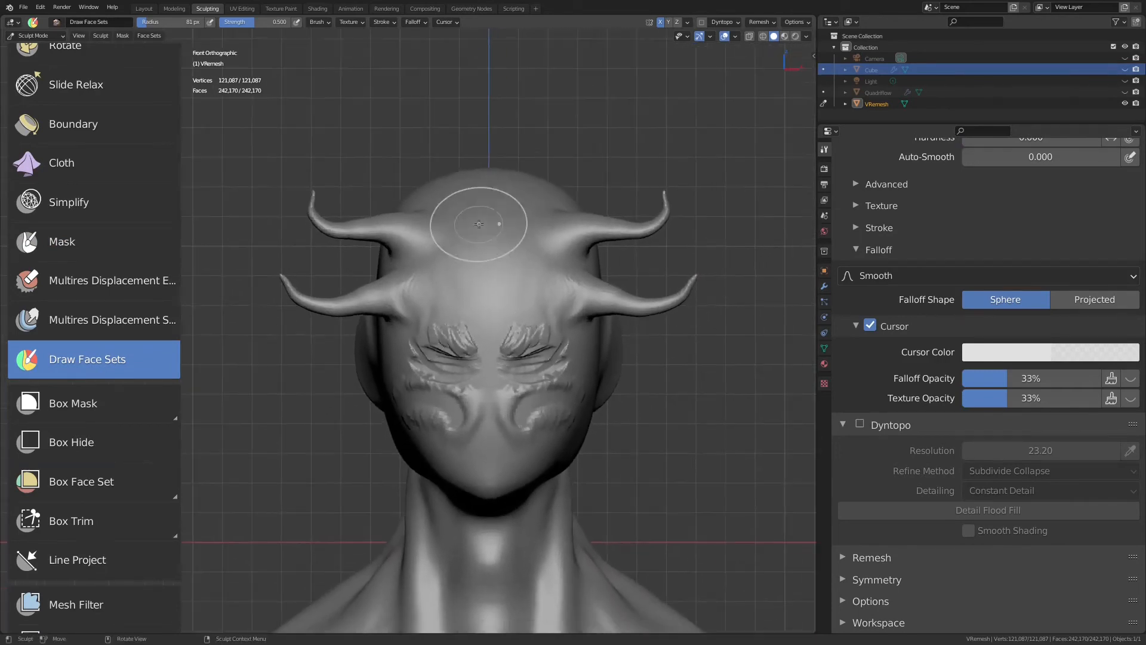
pyautogui.moveTo(388, 209); pyautogui.dragTo(517, 203)
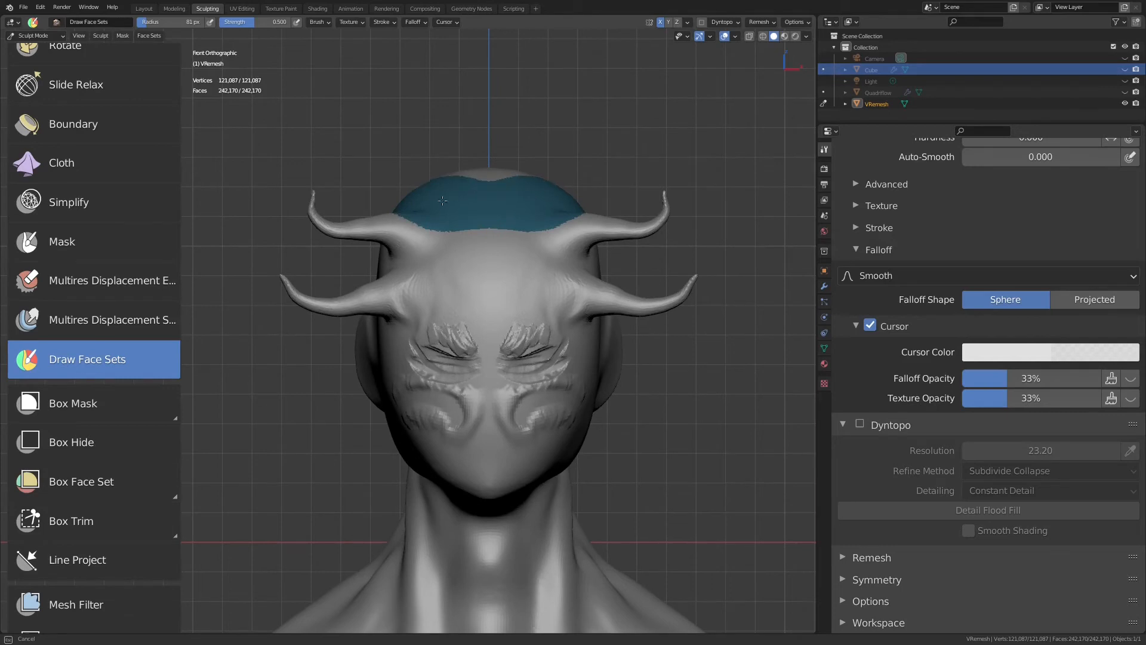
pyautogui.moveTo(442, 200); pyautogui.dragTo(472, 206)
# Paint separate face sets over the forehead and horn bases, the eye and cheek area, and the lower face.
pyautogui.moveTo(399, 293)
pyautogui.mouseDown()
pyautogui.moveTo(456, 286)
pyautogui.moveTo(404, 292)
pyautogui.mouseUp()
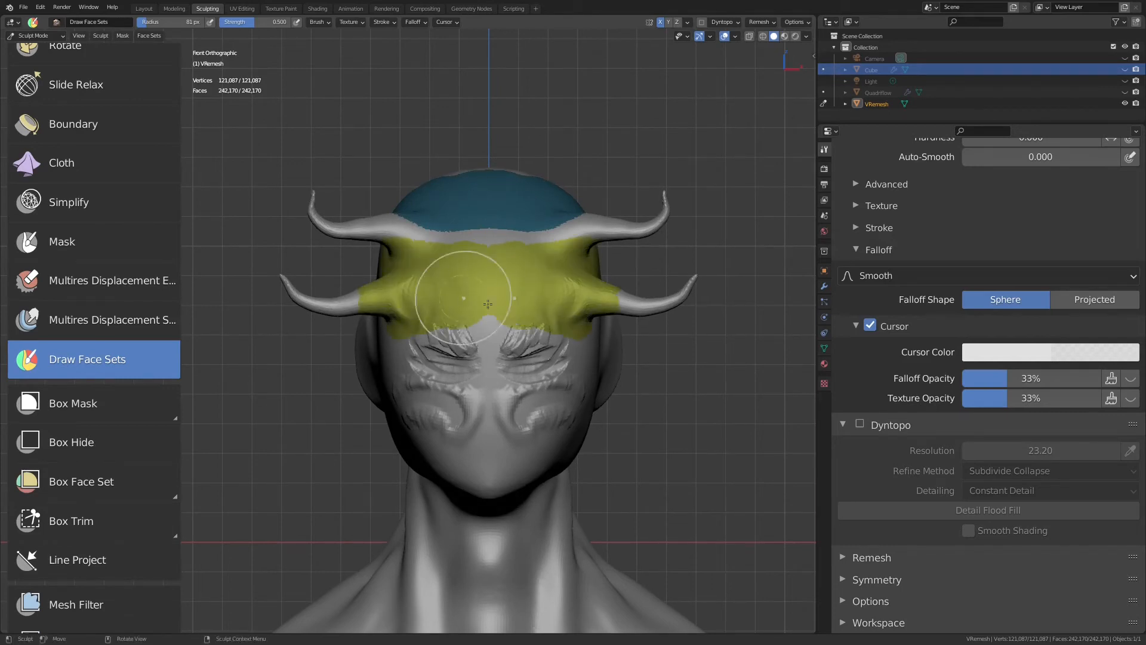
pyautogui.moveTo(487, 353)
pyautogui.mouseDown()
pyautogui.moveTo(490, 369)
pyautogui.moveTo(533, 377)
pyautogui.moveTo(531, 365)
pyautogui.mouseUp()
pyautogui.keyDown('shift'); pyautogui.moveTo(523, 324); pyautogui.dragTo(524, 259, button='middle'); pyautogui.keyUp('shift')
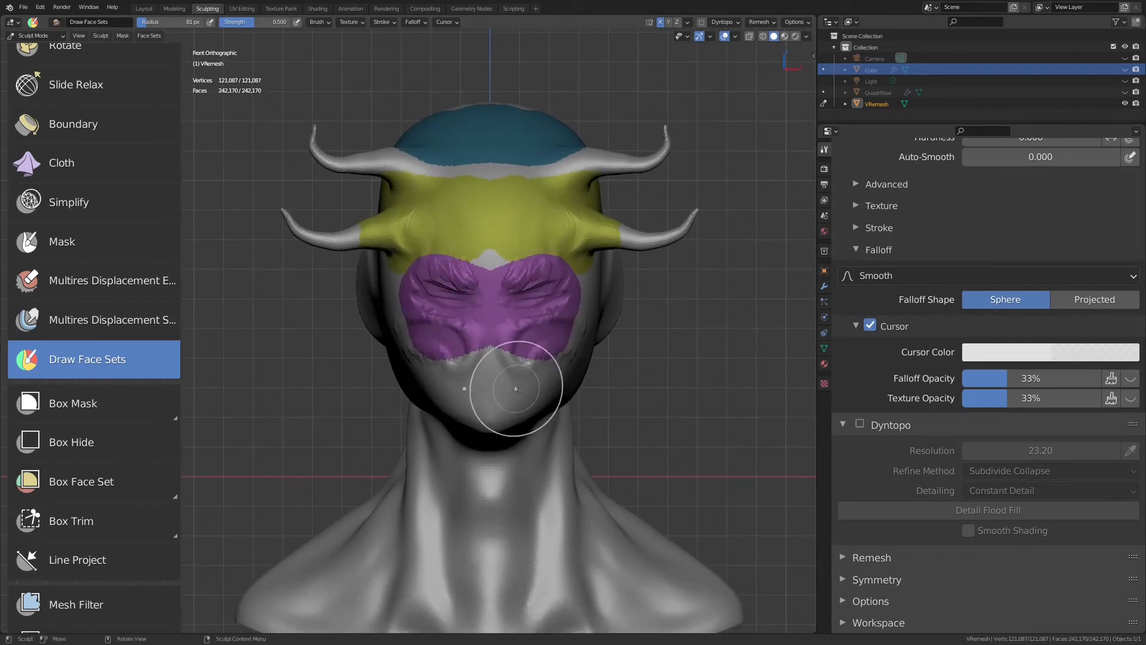
pyautogui.moveTo(517, 390)
pyautogui.mouseDown()
pyautogui.moveTo(449, 397)
pyautogui.moveTo(488, 387)
pyautogui.mouseUp()
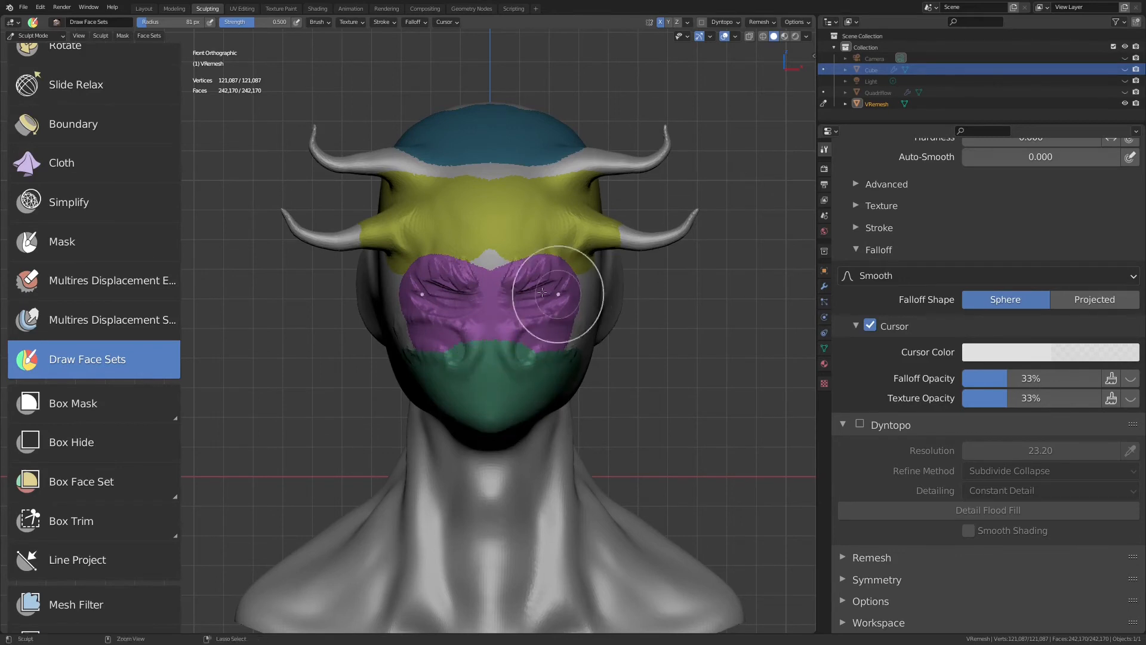
# Extend the existing eye-area, forehead and skull face sets to close the unpainted gaps between them.
pyautogui.moveTo(511, 298)
pyautogui.keyDown('ctrl'); pyautogui.mouseDown()
pyautogui.moveTo(434, 293)
pyautogui.moveTo(420, 307)
pyautogui.moveTo(471, 298)
pyautogui.mouseUp(); pyautogui.keyUp('ctrl')
pyautogui.moveTo(497, 209)
pyautogui.keyDown('ctrl'); pyautogui.mouseDown()
pyautogui.moveTo(576, 162)
pyautogui.moveTo(561, 168)
pyautogui.mouseUp(); pyautogui.keyUp('ctrl')
pyautogui.keyDown('ctrl'); pyautogui.moveTo(472, 126); pyautogui.dragTo(494, 143); pyautogui.keyUp('ctrl')
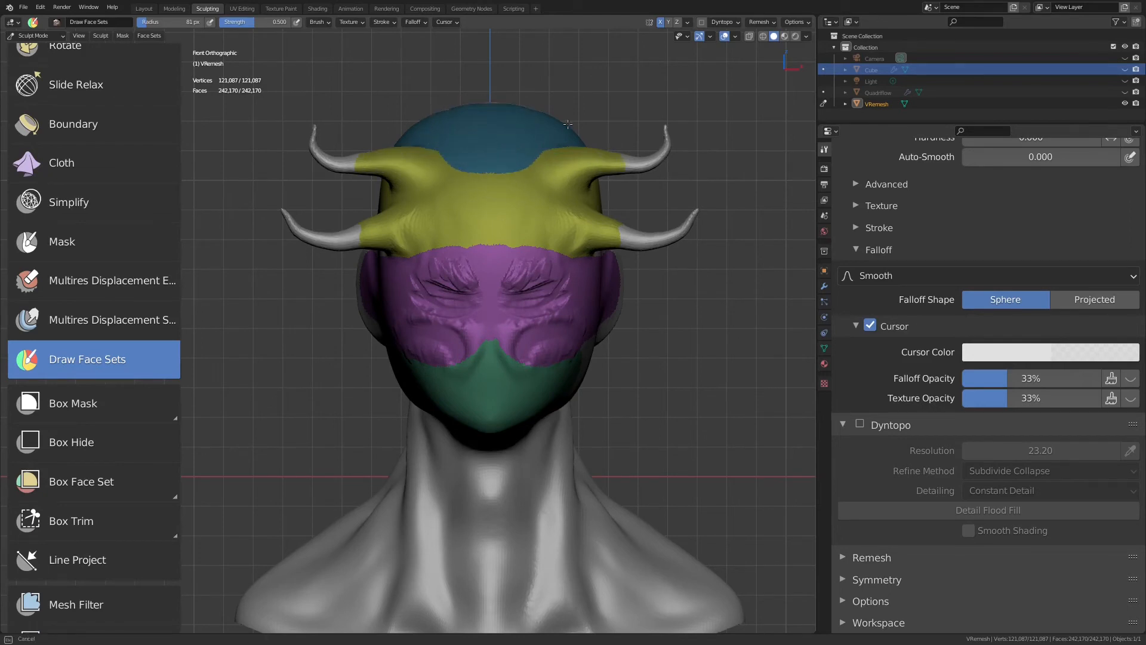
pyautogui.keyDown('ctrl'); pyautogui.moveTo(568, 124); pyautogui.dragTo(561, 126); pyautogui.keyUp('ctrl')
pyautogui.keyDown('shift'); pyautogui.moveTo(579, 240); pyautogui.dragTo(587, 273, button='middle'); pyautogui.keyUp('shift')
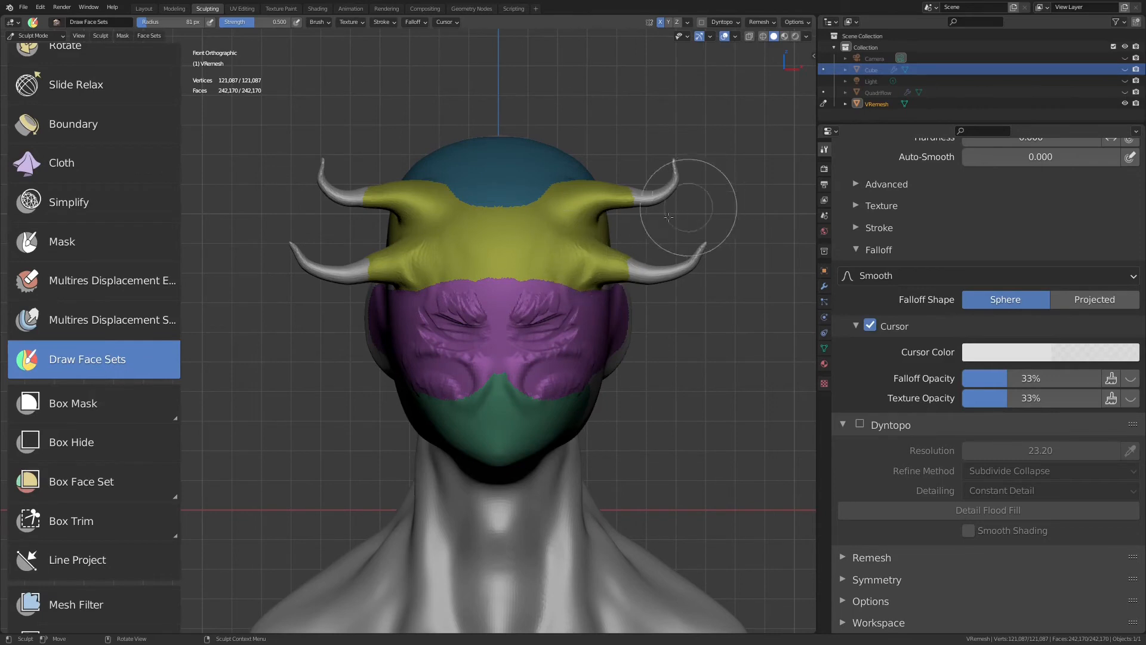
# Isolate the forehead, eye-area and lower-face face sets one after another, and show the whole mesh again.
pyautogui.hotkey('shift', 'h')
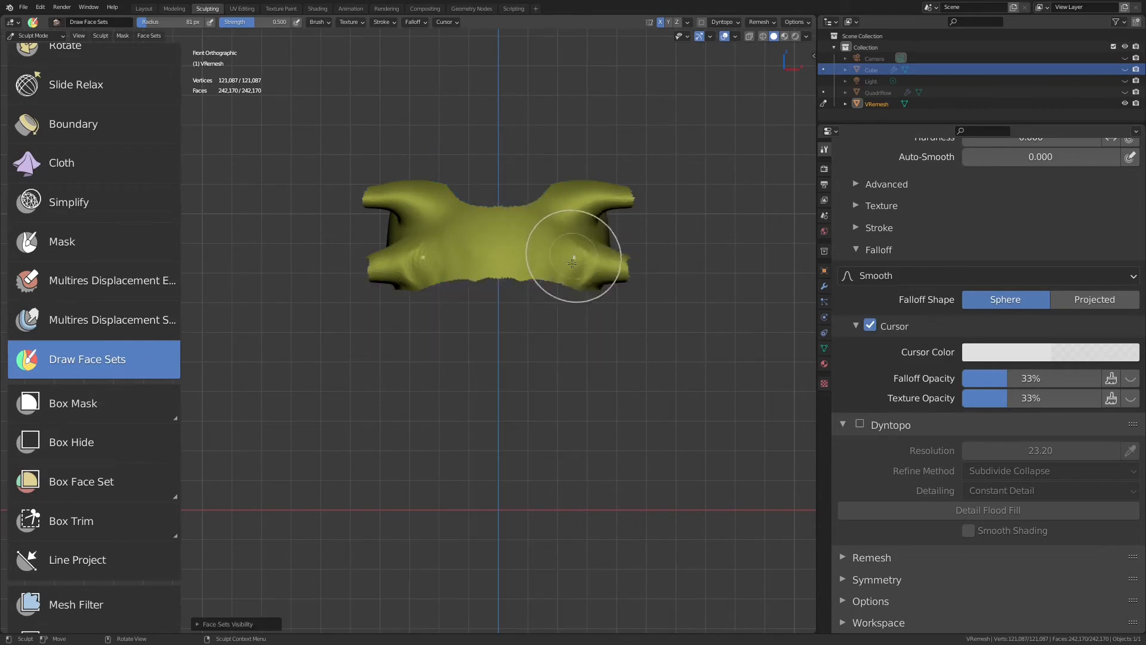
pyautogui.hotkey('shift', 'h')
pyautogui.hotkey('shift', 'h')
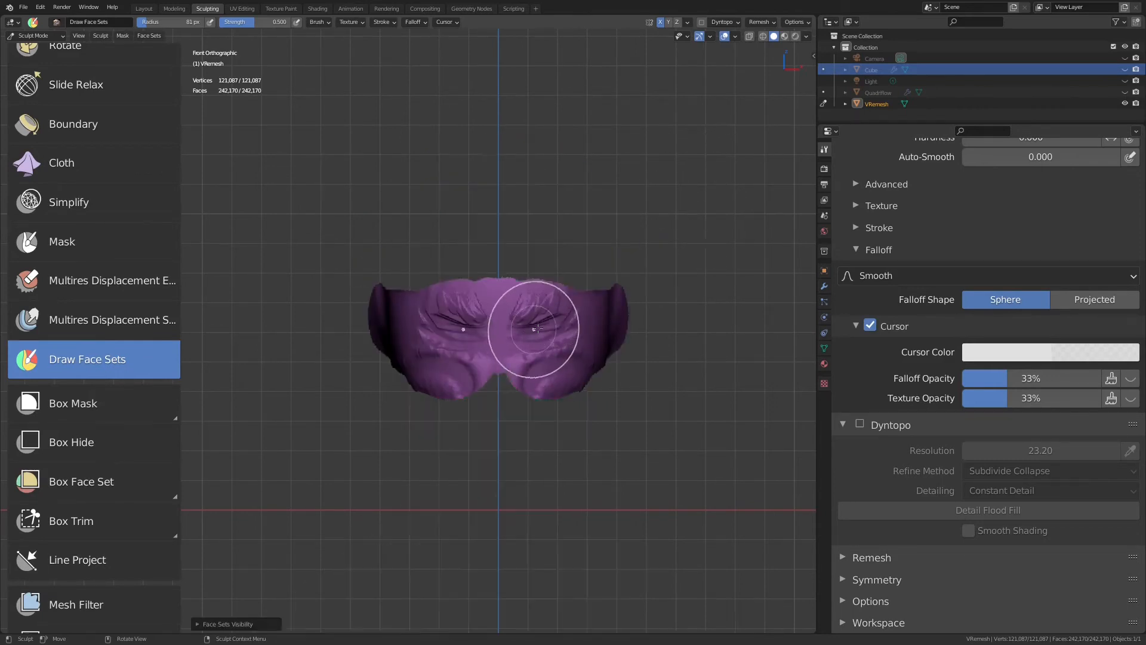
pyautogui.hotkey('shift', 'h')
pyautogui.hotkey('shift', 'h')
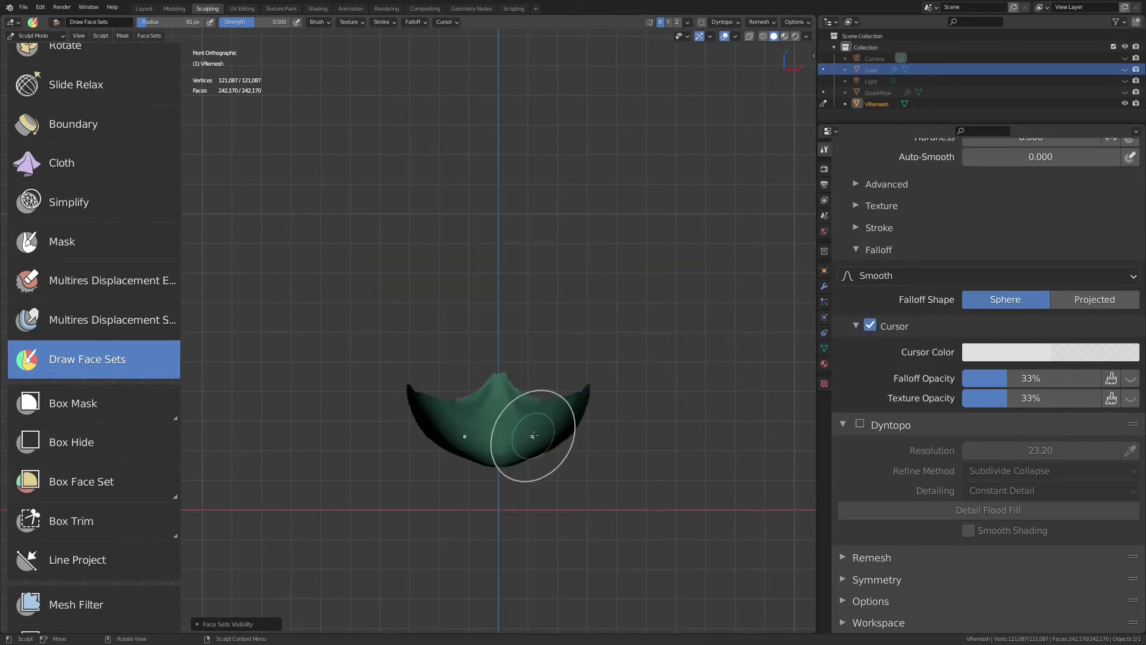
pyautogui.hotkey('shift', 'h')
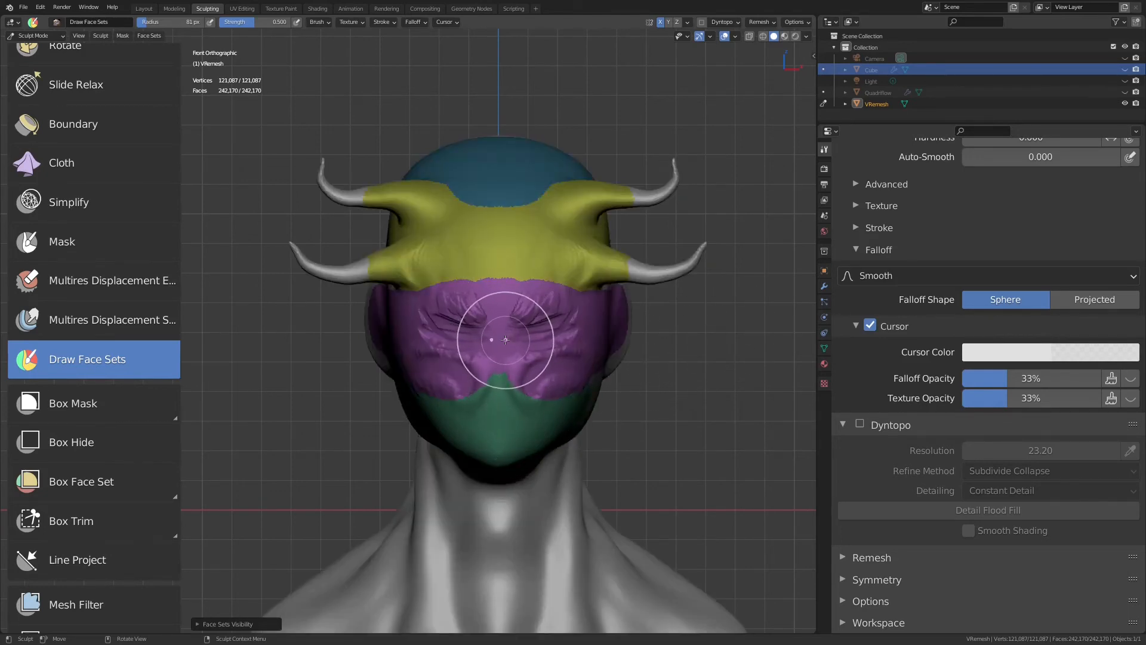
# Replace the painted face sets on the bust with a single one using Face Set from Visible.
pyautogui.hotkey('alt', 'w')
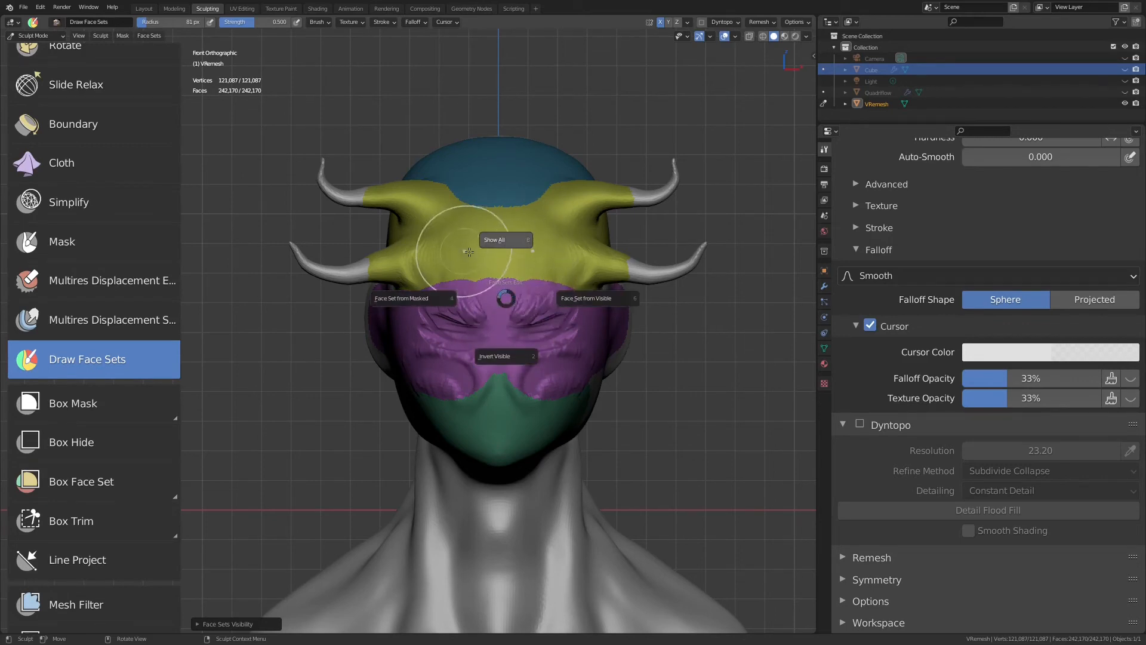
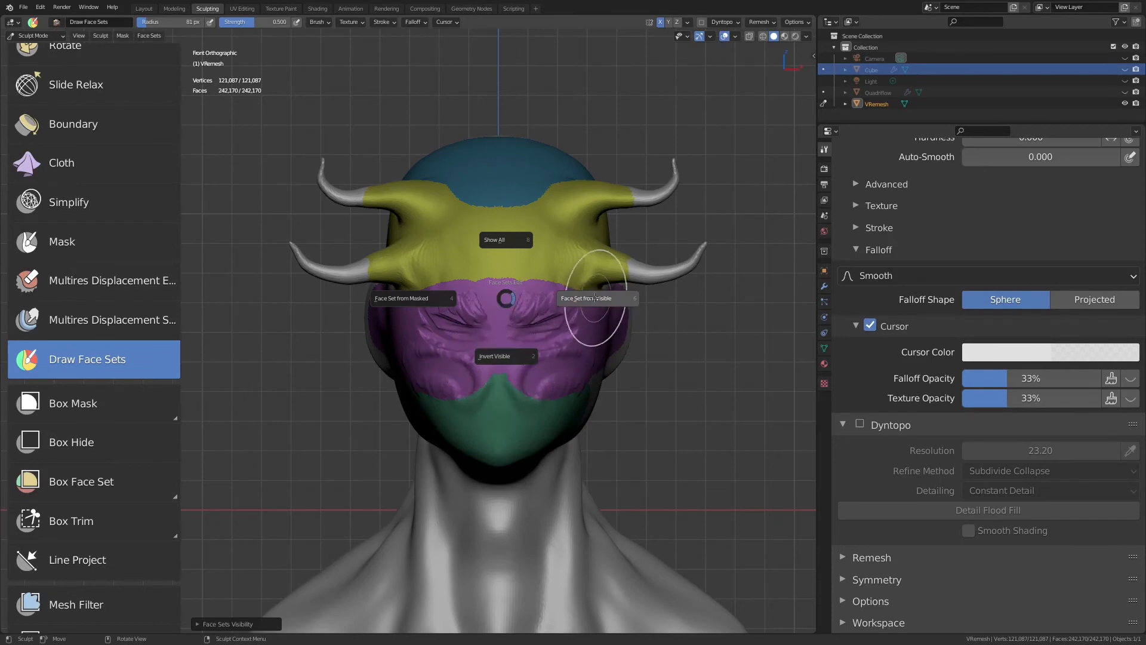
pyautogui.click(595, 297)
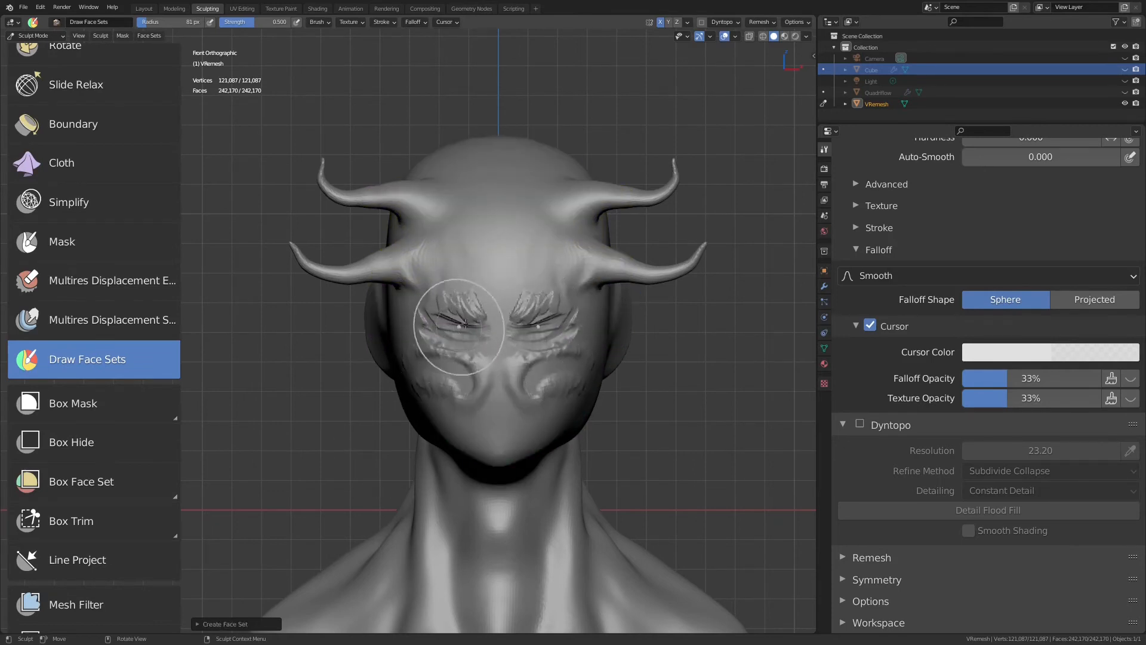
pyautogui.keyDown('shift'); pyautogui.moveTo(486, 325); pyautogui.dragTo(508, 249, button='middle'); pyautogui.keyUp('shift')
pyautogui.keyDown('ctrl'); pyautogui.moveTo(507, 250); pyautogui.dragTo(499, 276, button='middle'); pyautogui.keyUp('ctrl')
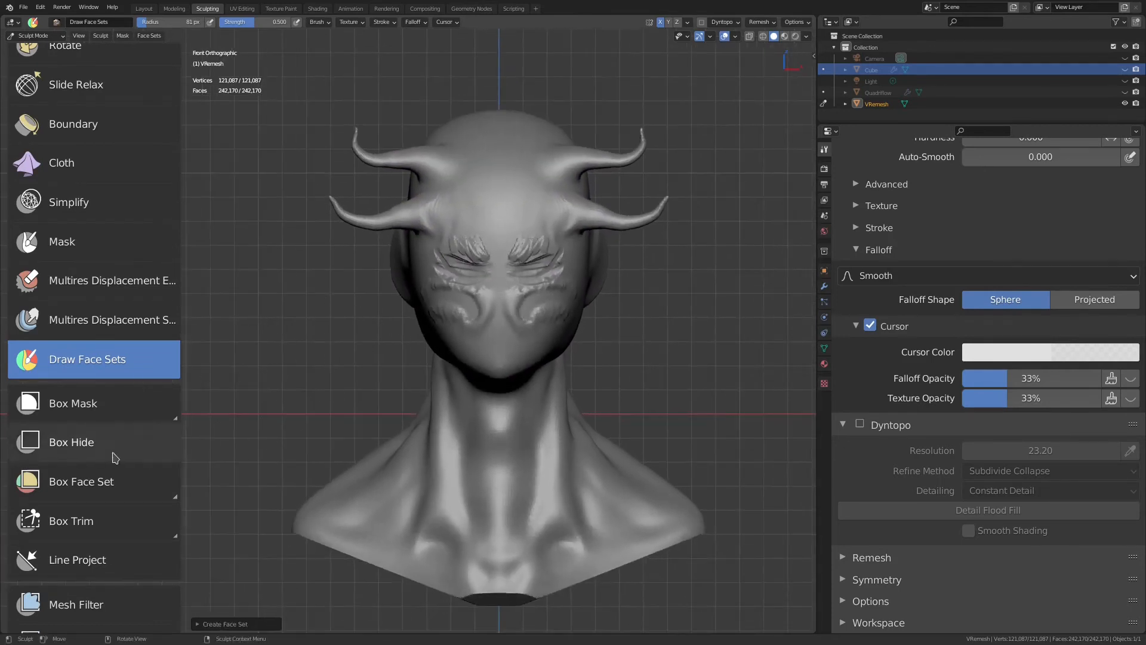
# Mask the upper head and horns on both sides of a central strip with Box Mask, and check the back.
pyautogui.click(78, 415)
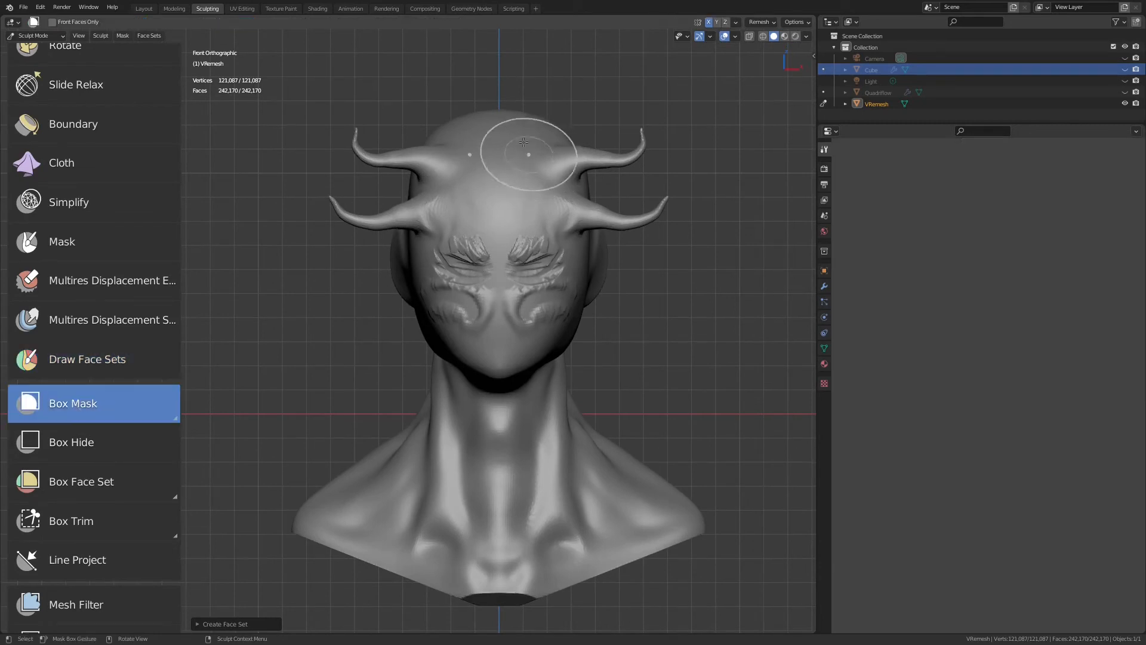
pyautogui.moveTo(526, 97)
pyautogui.mouseDown()
pyautogui.moveTo(572, 233)
pyautogui.moveTo(693, 212)
pyautogui.moveTo(744, 242)
pyautogui.mouseUp()
pyautogui.moveTo(629, 223); pyautogui.dragTo(514, 242, button='middle')
pyautogui.scroll(3, 514, 242)
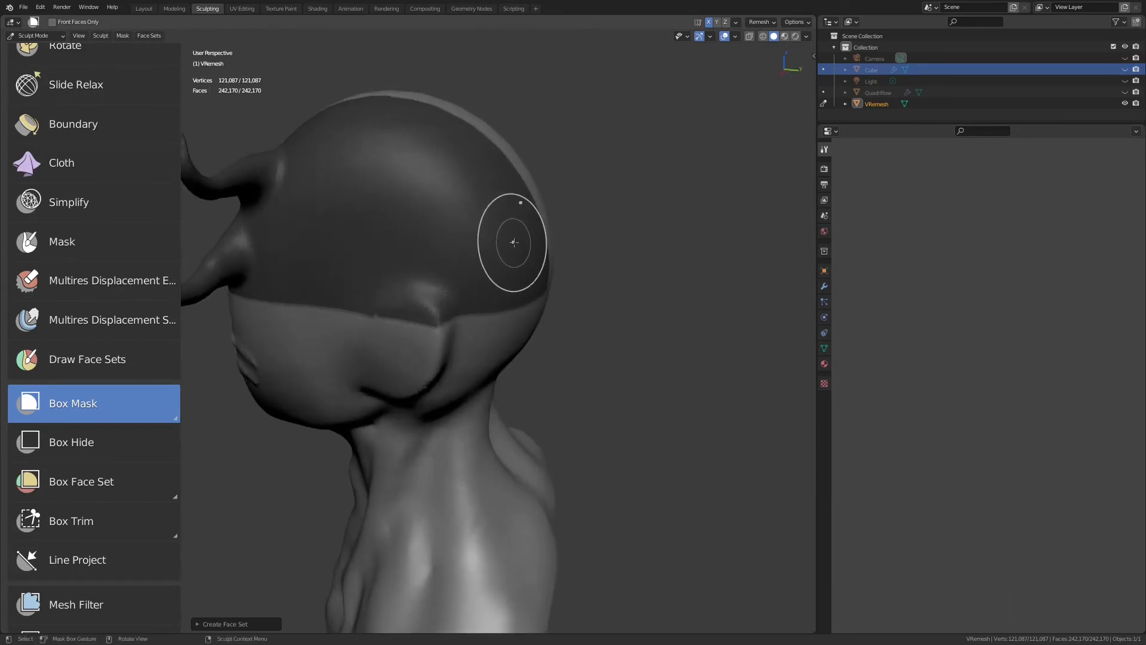
pyautogui.press('KP_1')
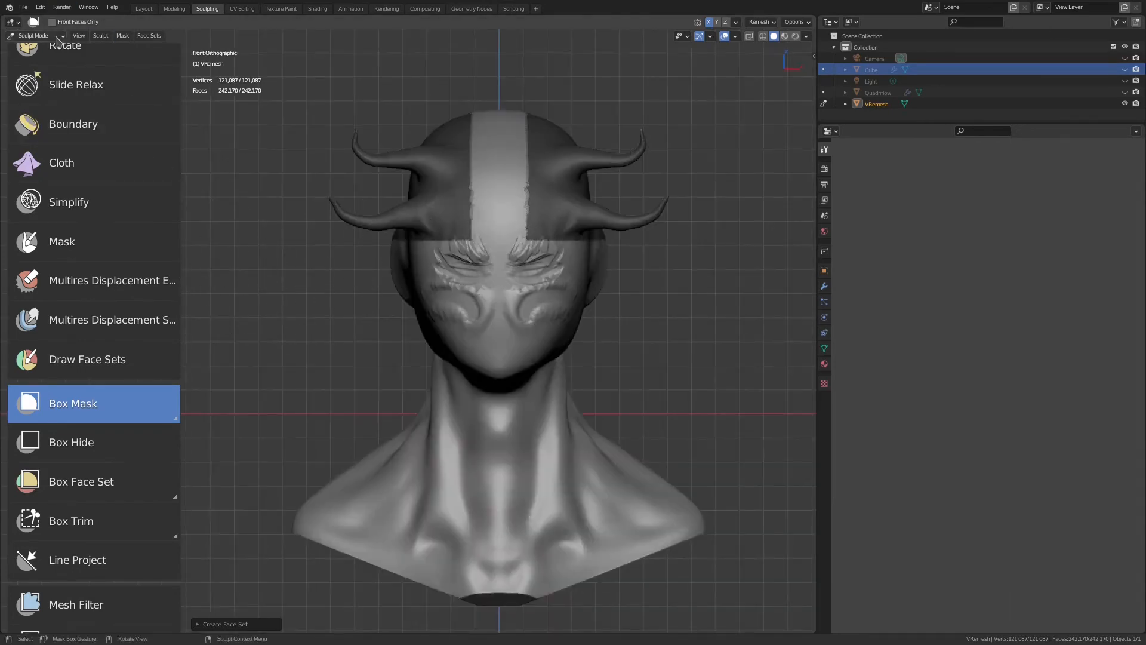
# Box-mask the lower face on both sides with Front Faces Only enabled, and turn that option off again.
pyautogui.moveTo(671, 374); pyautogui.dragTo(516, 250)
pyautogui.moveTo(516, 249); pyautogui.dragTo(565, 332, button='middle')
pyautogui.press('KP_1')
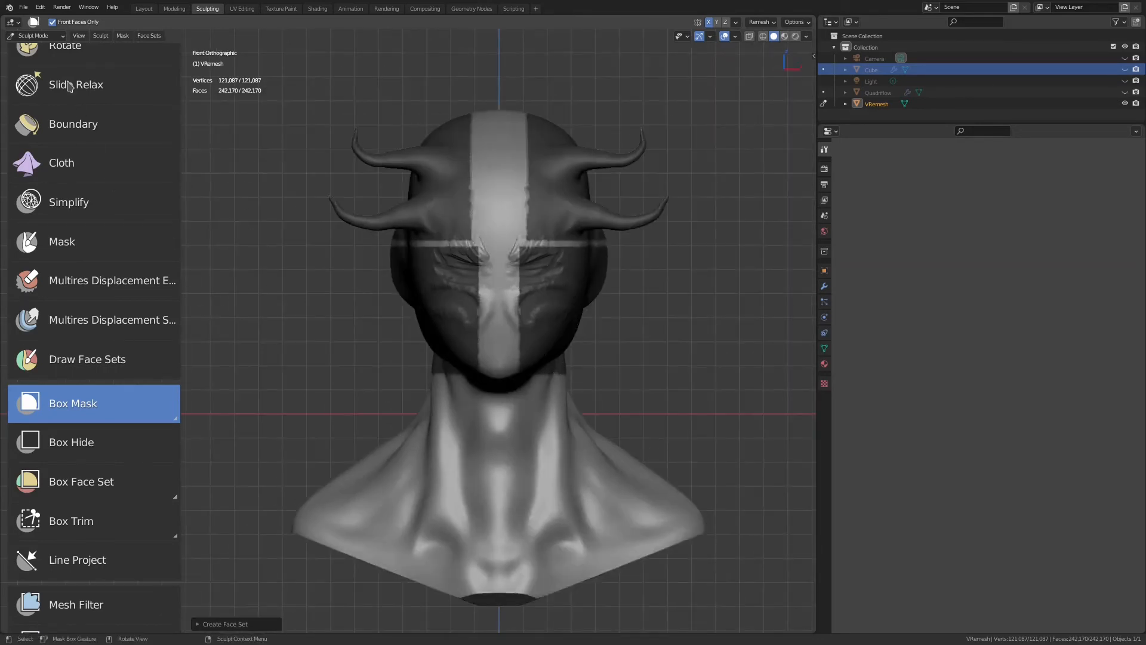
pyautogui.click(52, 22)
# Clear the mask from the bust and hide the whole head down to the upper neck with Box Hide.
pyautogui.scroll(-5, 96, 287)
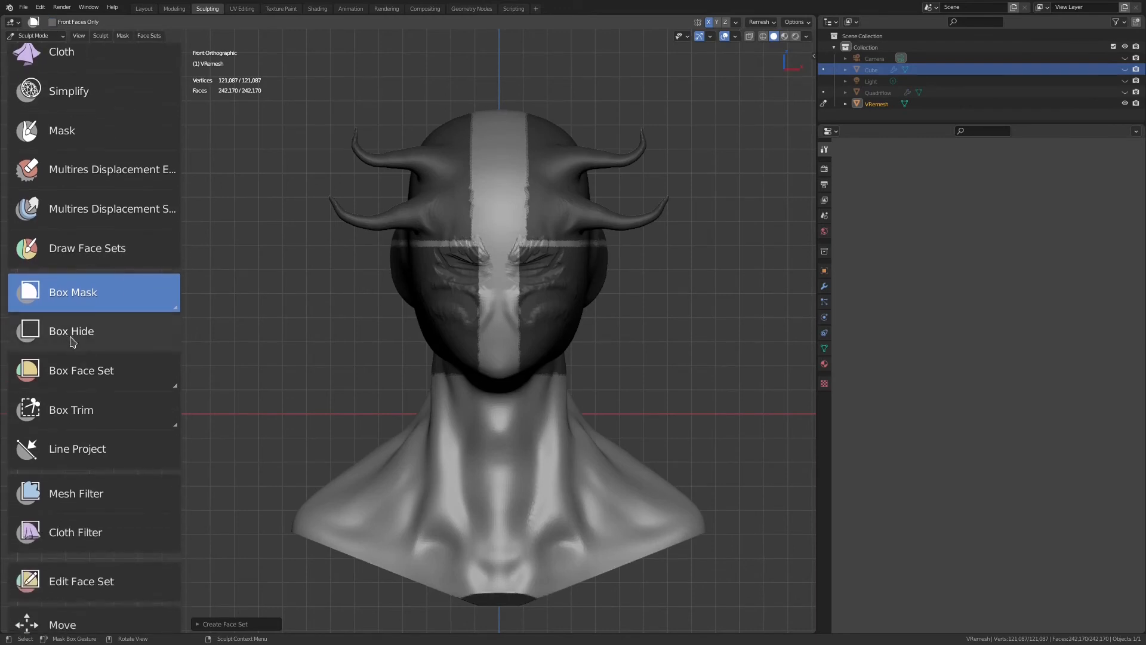
pyautogui.click(73, 334)
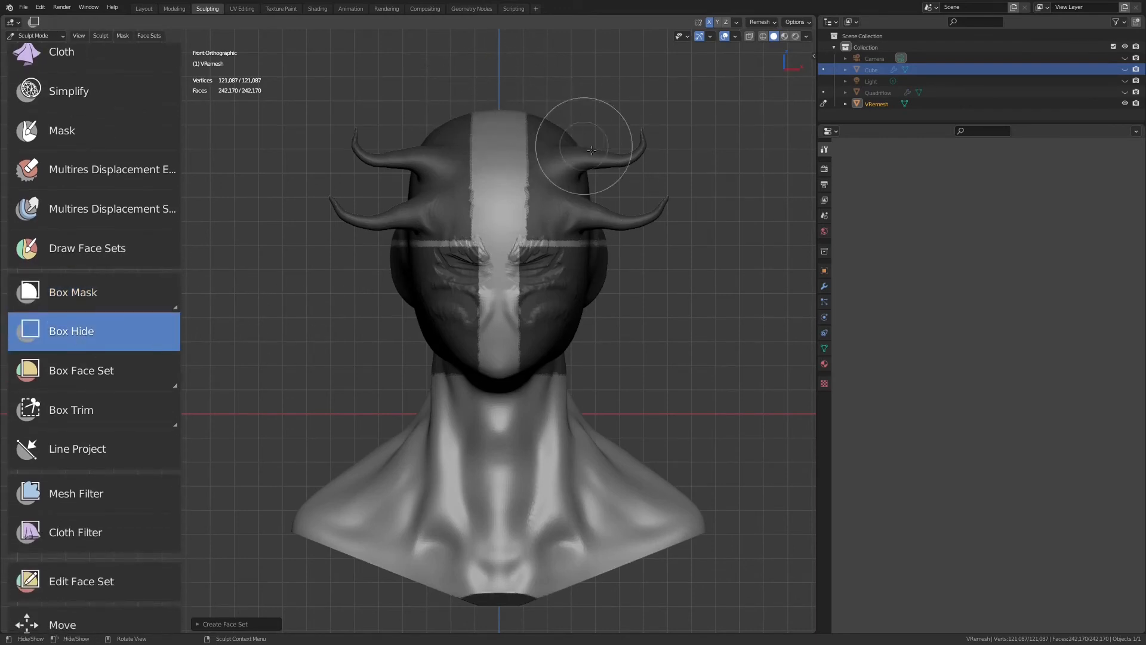
pyautogui.hotkey('alt', 'm')
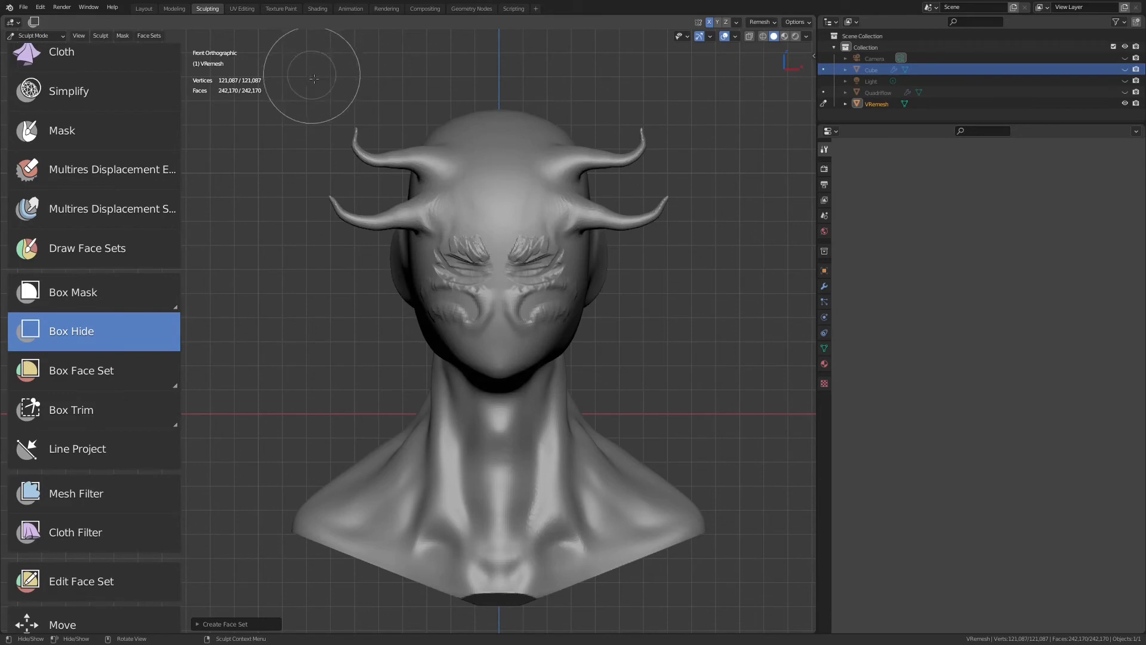
pyautogui.moveTo(314, 78); pyautogui.dragTo(770, 383)
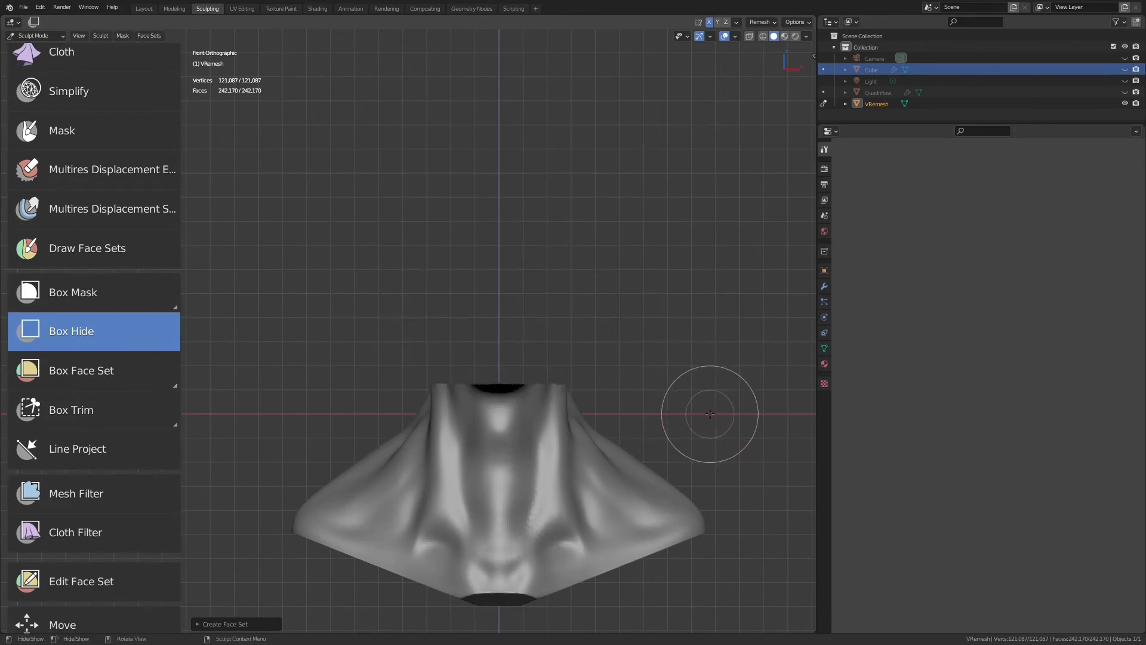
# Reveal the hidden head with Box Hide and assign a face set to the head down to the upper neck with Box Face Set.
pyautogui.keyDown('shift'); pyautogui.moveTo(725, 422); pyautogui.dragTo(278, 68); pyautogui.keyUp('shift')
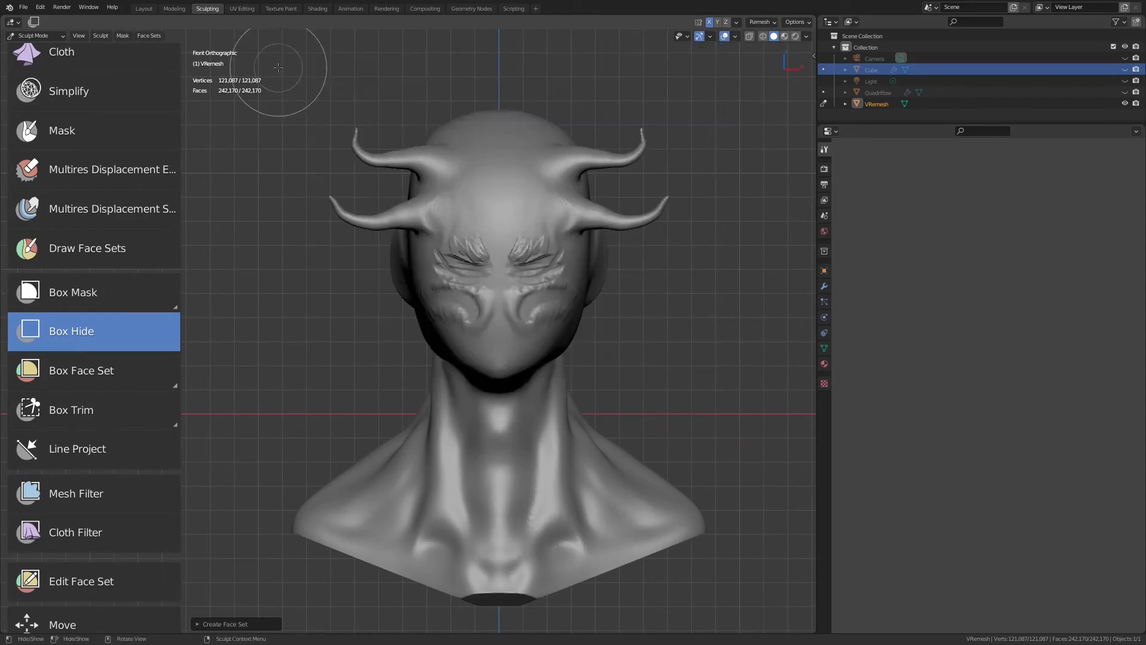
pyautogui.click(108, 376)
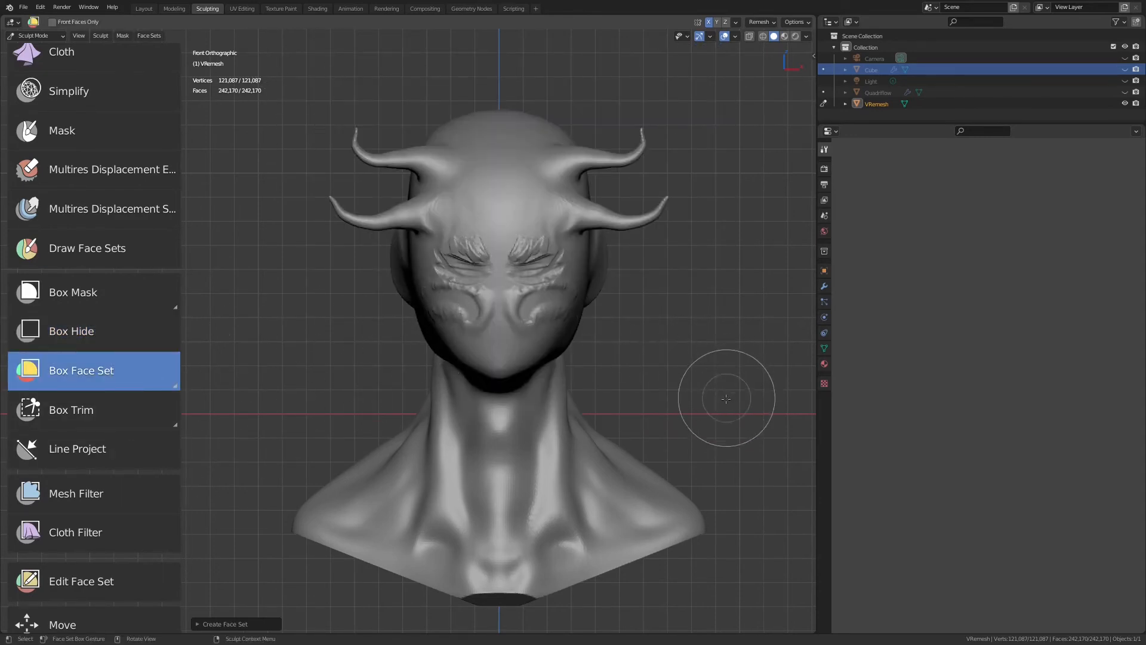
pyautogui.moveTo(718, 394); pyautogui.dragTo(289, 69)
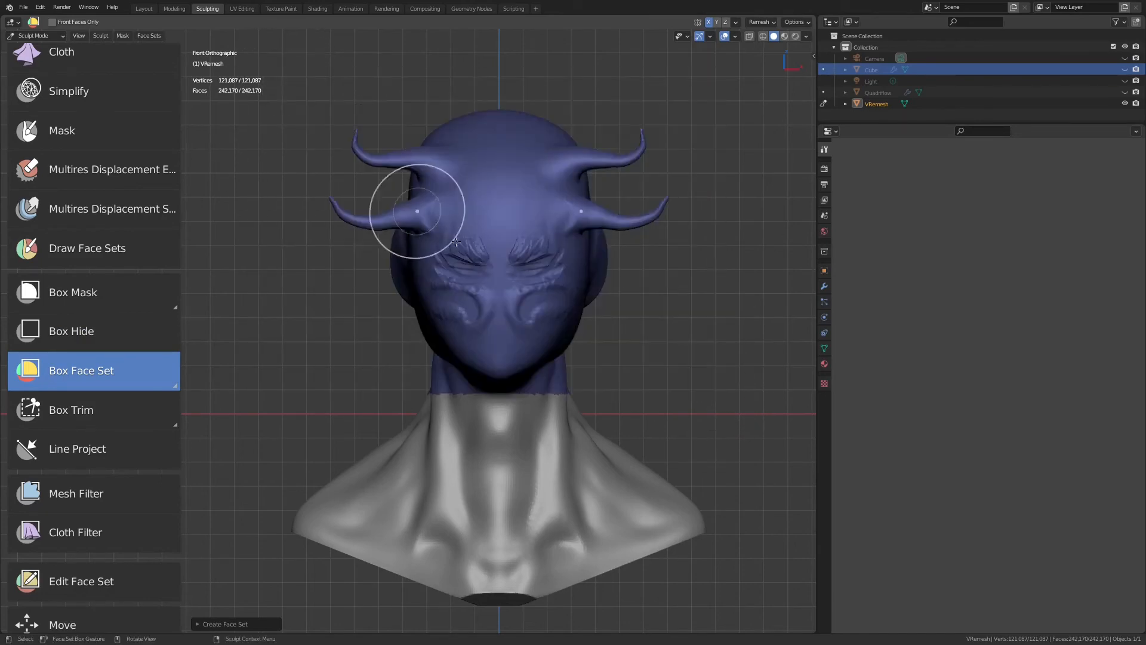
pyautogui.moveTo(623, 346); pyautogui.dragTo(563, 327, button='middle')
pyautogui.press('KP_1')
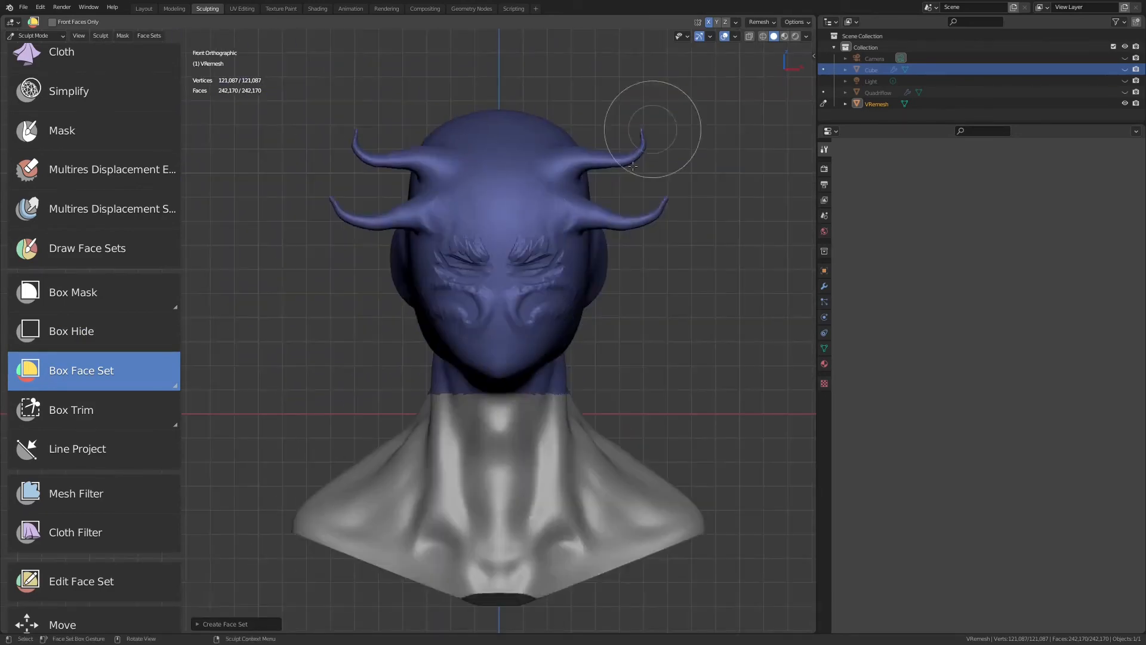
# Assign a separate face set to the neck and shoulders with Box Face Set, leaving out the bust's lowest tip.
pyautogui.scroll(-3, 614, 345)
pyautogui.moveTo(301, 363); pyautogui.dragTo(618, 530)
pyautogui.moveTo(672, 478); pyautogui.dragTo(563, 388, button='middle')
pyautogui.press('KP_1')
pyautogui.scroll(2, 602, 317)
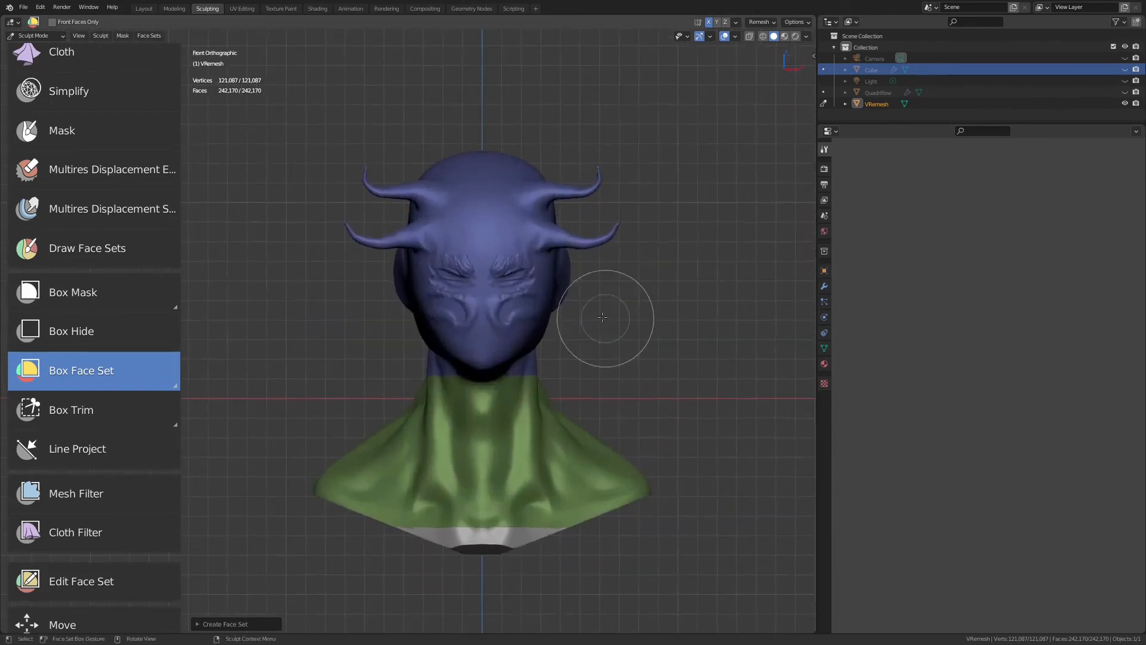
pyautogui.keyDown('shift'); pyautogui.moveTo(512, 331); pyautogui.dragTo(547, 312, button='middle'); pyautogui.keyUp('shift')
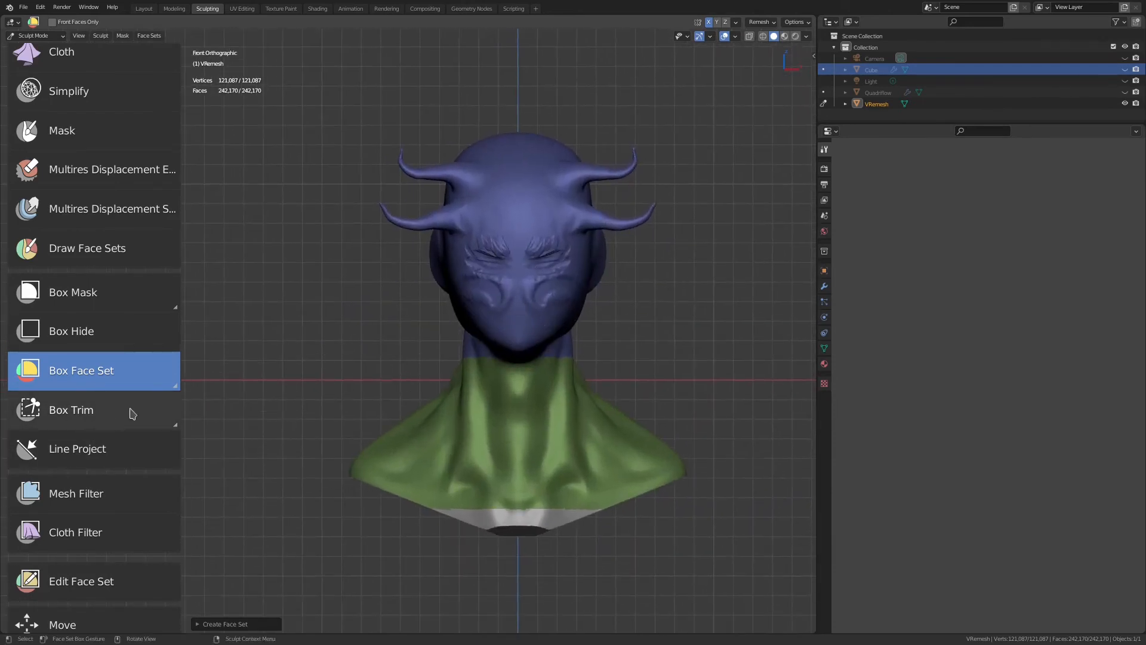
# Cut away the upper corners of the skull symmetrically with Box Trim in Difference mode, and inspect the cuts from the side and front.
pyautogui.click(99, 416)
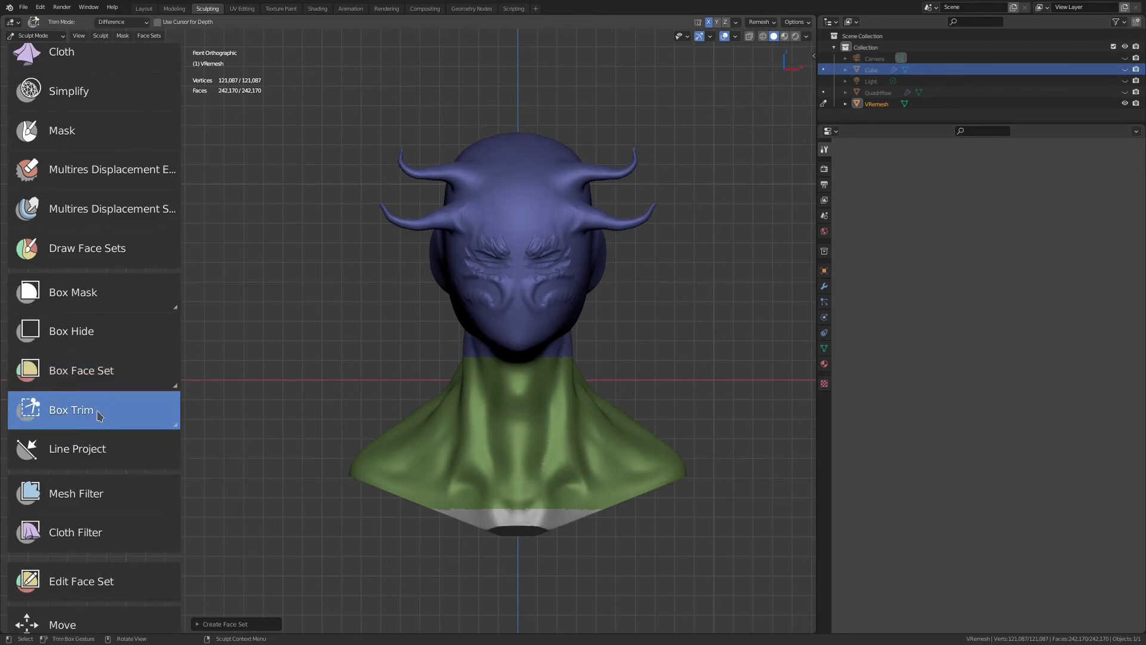
pyautogui.click(177, 425)
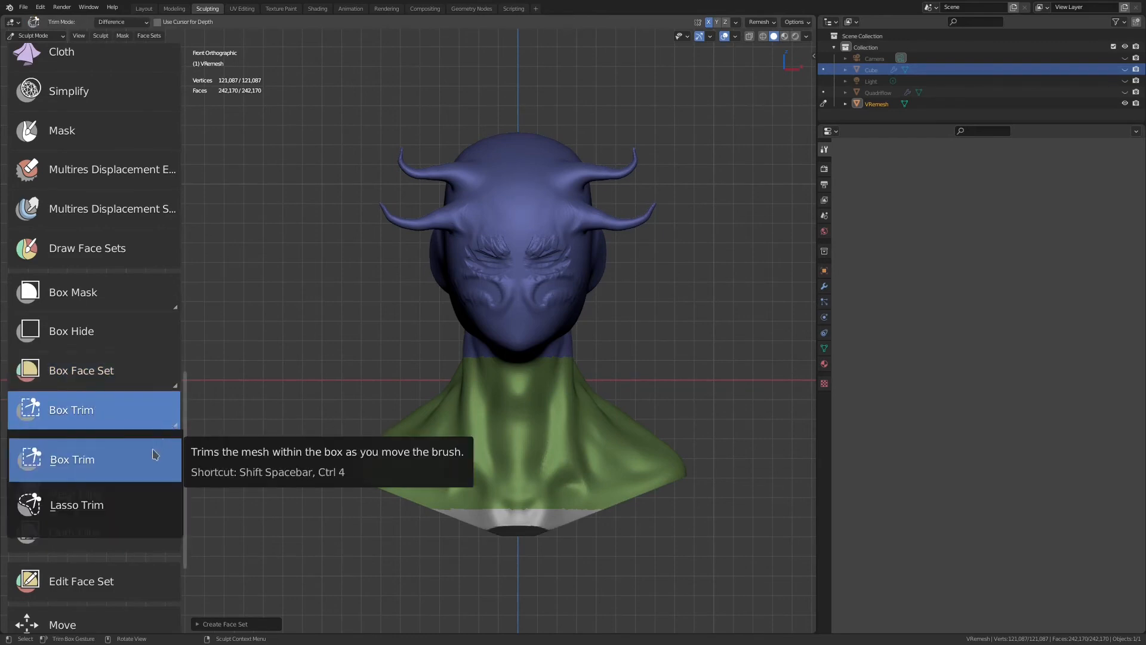
pyautogui.click(98, 473)
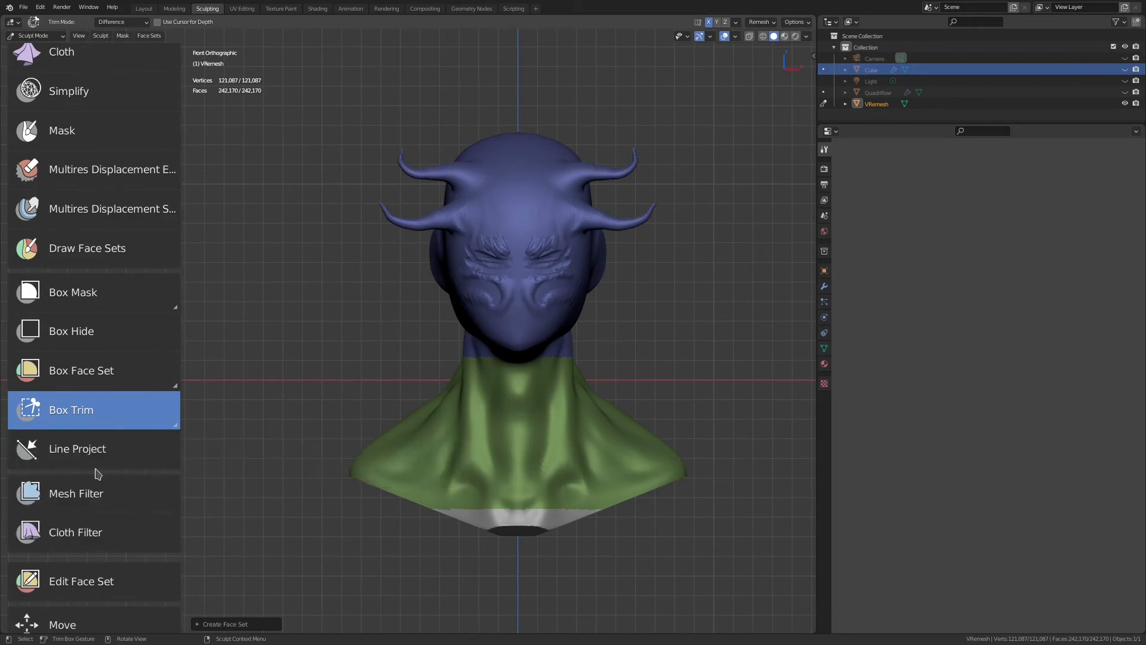
pyautogui.scroll(4, 573, 256)
pyautogui.keyDown('shift'); pyautogui.moveTo(611, 248); pyautogui.dragTo(474, 381, button='middle'); pyautogui.keyUp('shift')
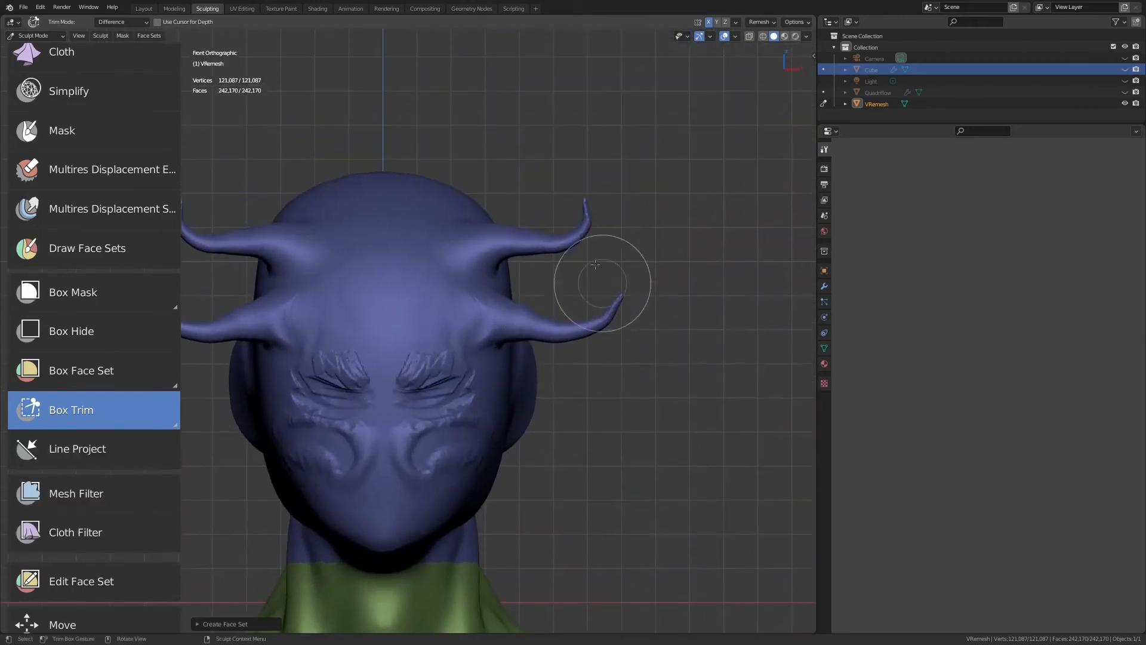
pyautogui.keyDown('shift'); pyautogui.moveTo(597, 281); pyautogui.dragTo(659, 239, button='middle'); pyautogui.keyUp('shift')
pyautogui.keyDown('shift'); pyautogui.moveTo(610, 310); pyautogui.dragTo(610, 327, button='middle'); pyautogui.keyUp('shift')
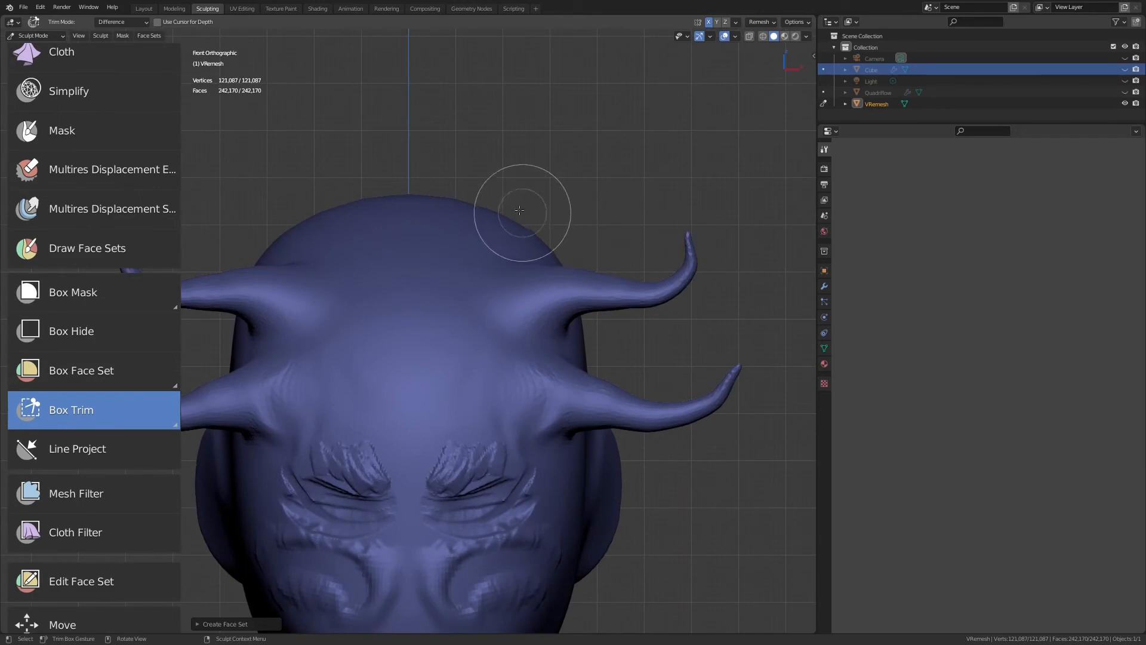
pyautogui.moveTo(476, 169); pyautogui.dragTo(588, 274)
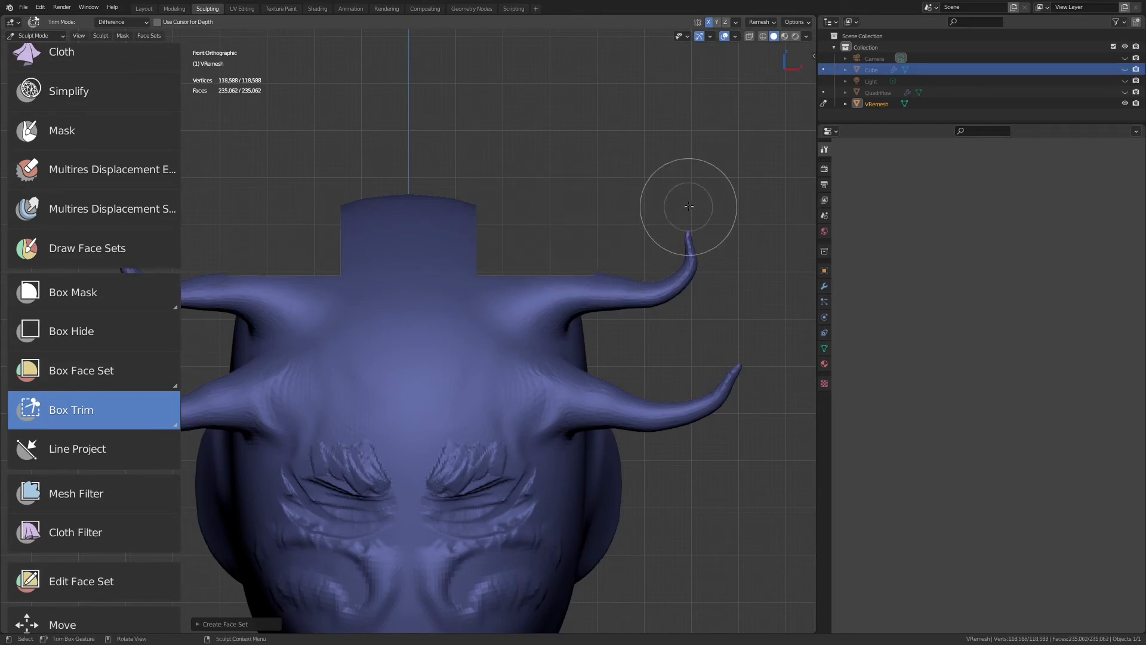
pyautogui.moveTo(608, 242); pyautogui.dragTo(516, 278, button='middle')
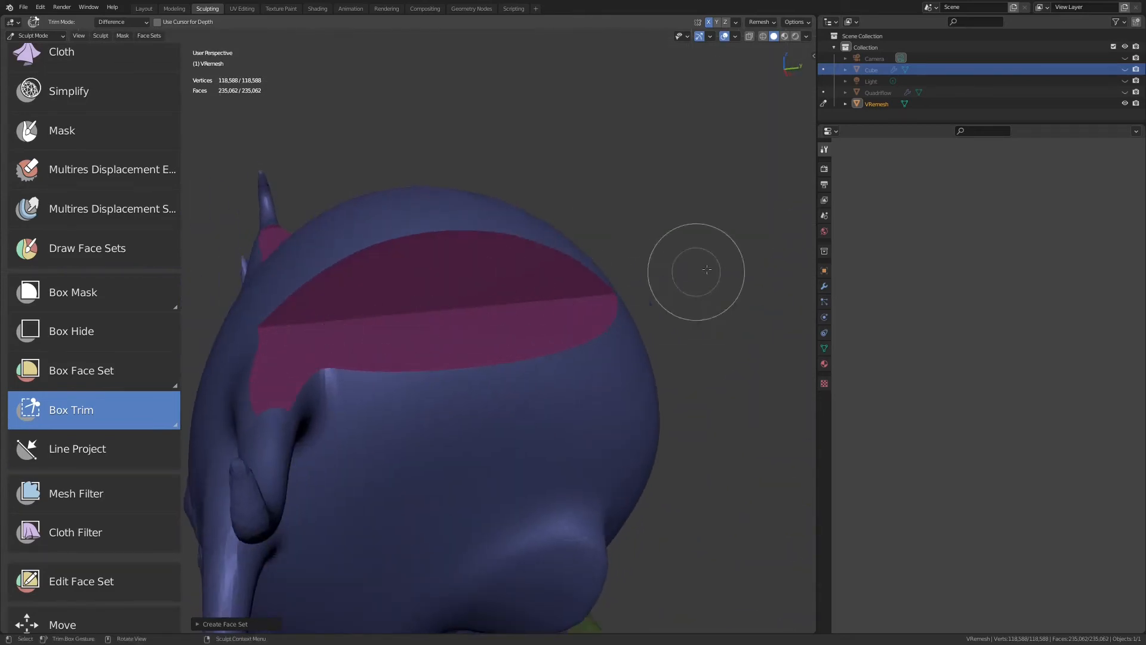
pyautogui.moveTo(686, 269); pyautogui.dragTo(630, 278, button='middle')
pyautogui.moveTo(386, 397); pyautogui.dragTo(563, 287, button='middle')
pyautogui.scroll(-4, 562, 286)
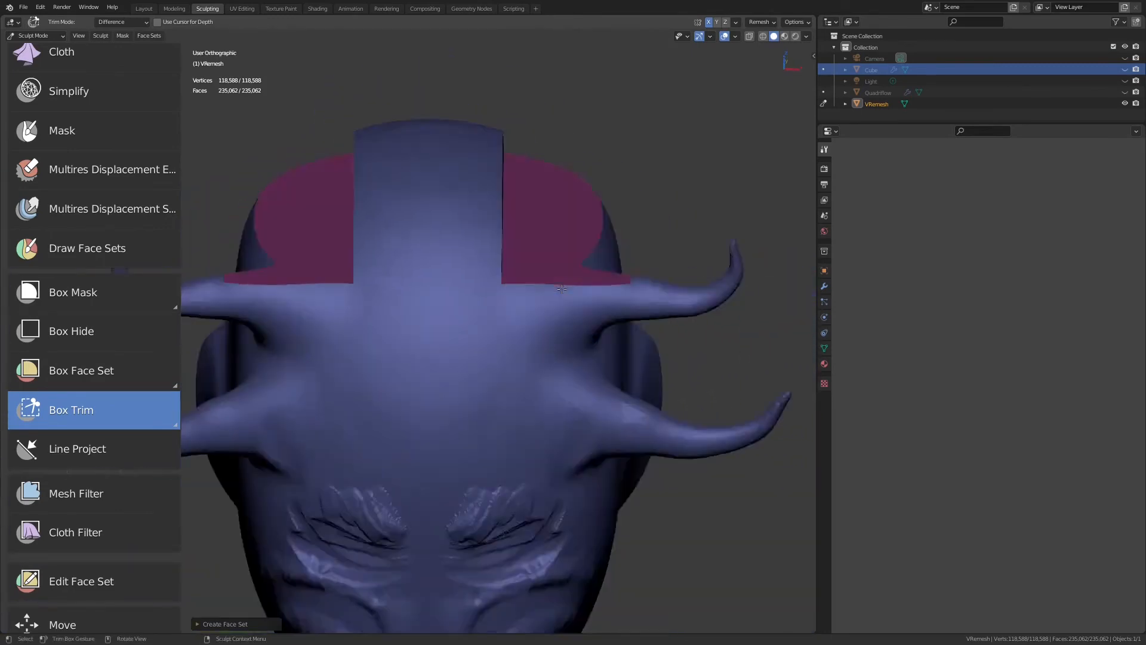
# Switch to Lasso Trim and set its trim mode to Join.
pyautogui.click(100, 412)
pyautogui.click(113, 504)
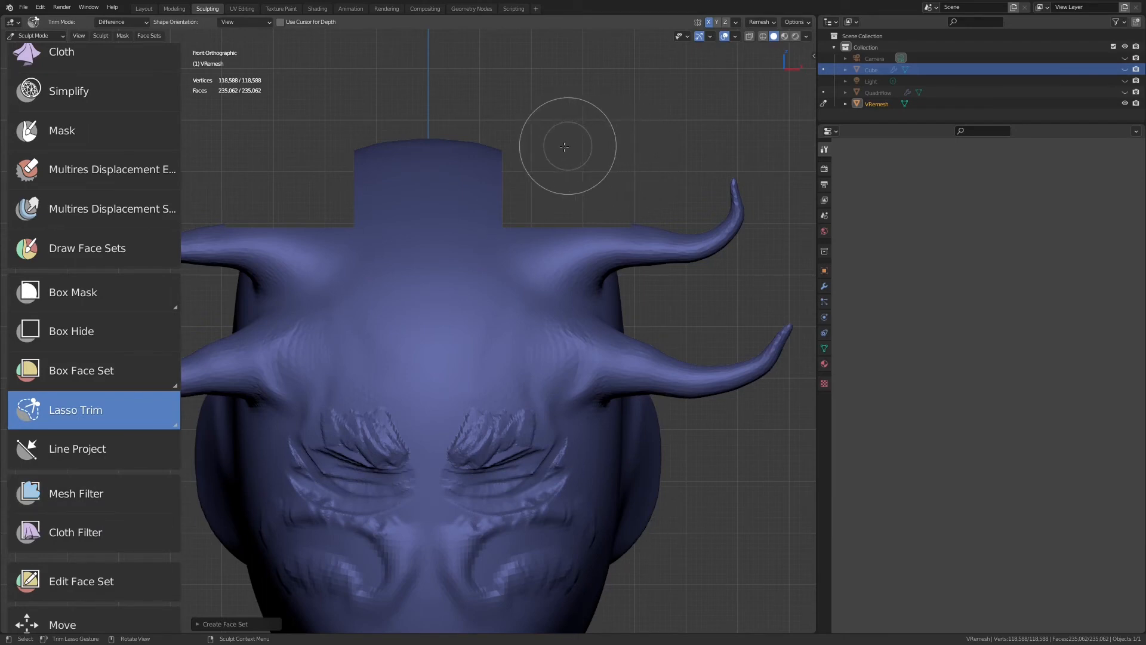
pyautogui.moveTo(570, 149)
pyautogui.mouseDown()
pyautogui.moveTo(491, 335)
pyautogui.moveTo(644, 523)
pyautogui.moveTo(765, 494)
pyautogui.moveTo(755, 502)
pyautogui.moveTo(766, 503)
pyautogui.mouseUp()
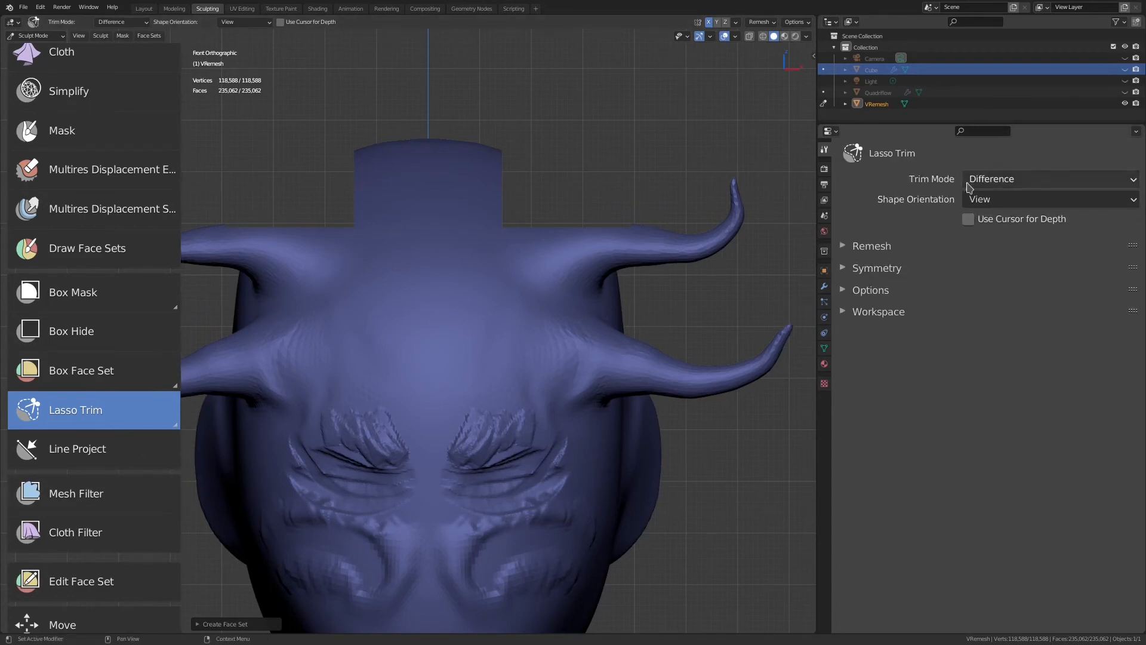
pyautogui.click(1016, 181)
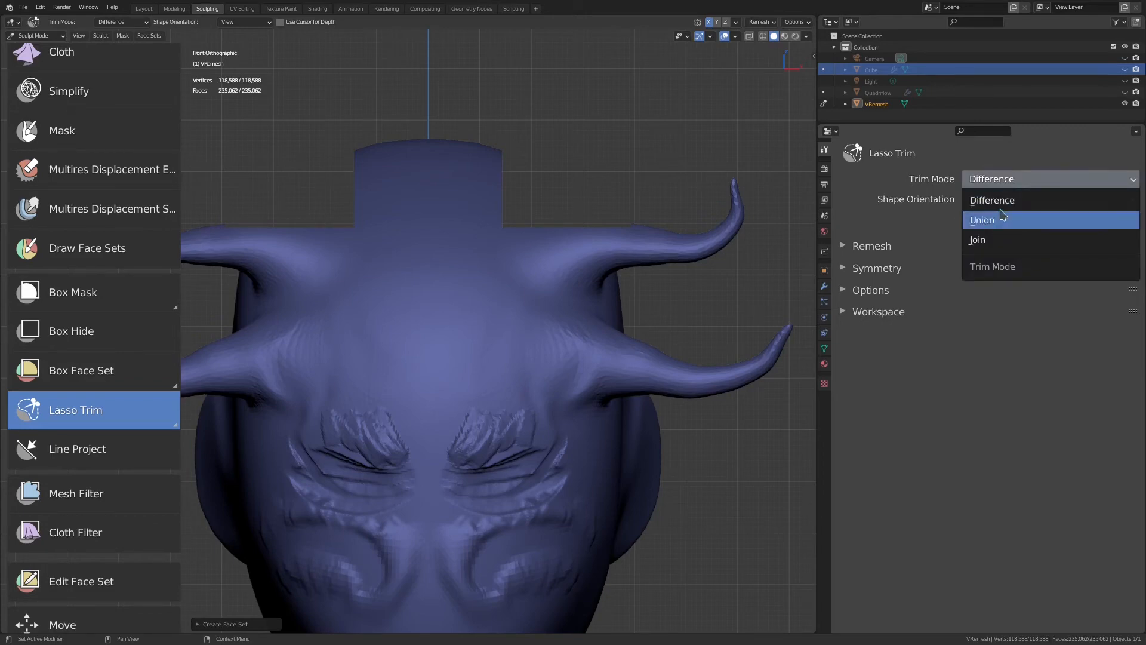
pyautogui.click(993, 244)
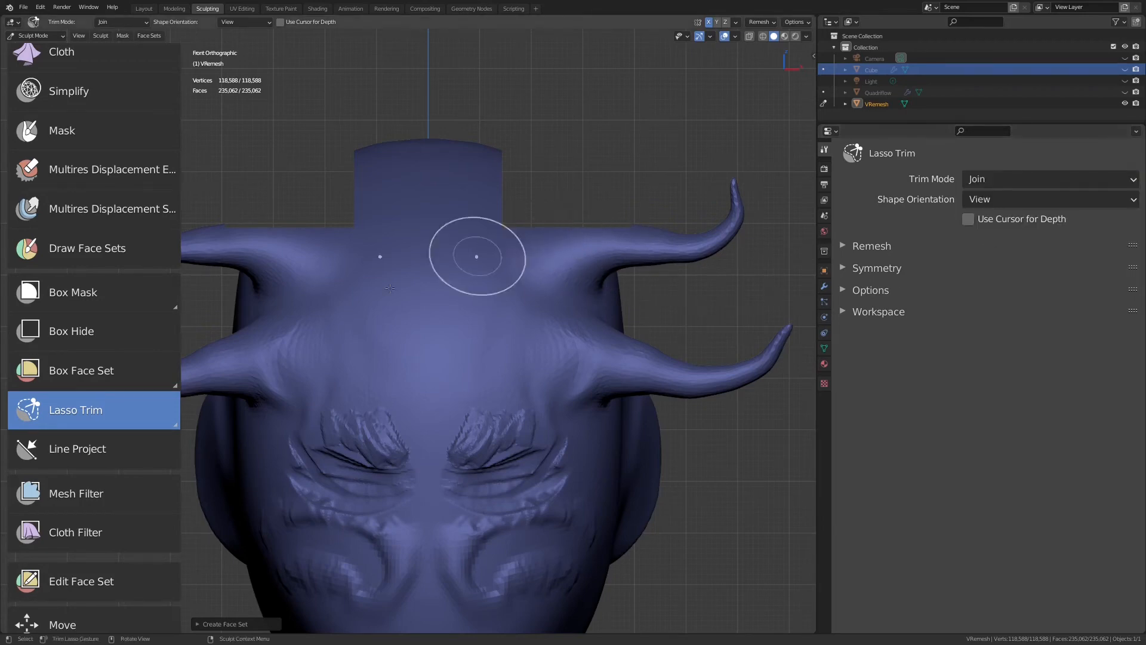
# Cut a depth-limited notch between the horns on both sides with Box Trim in Difference mode, using a smaller brush and Use Cursor for Depth.
pyautogui.moveTo(144, 412); pyautogui.dragTo(128, 459)
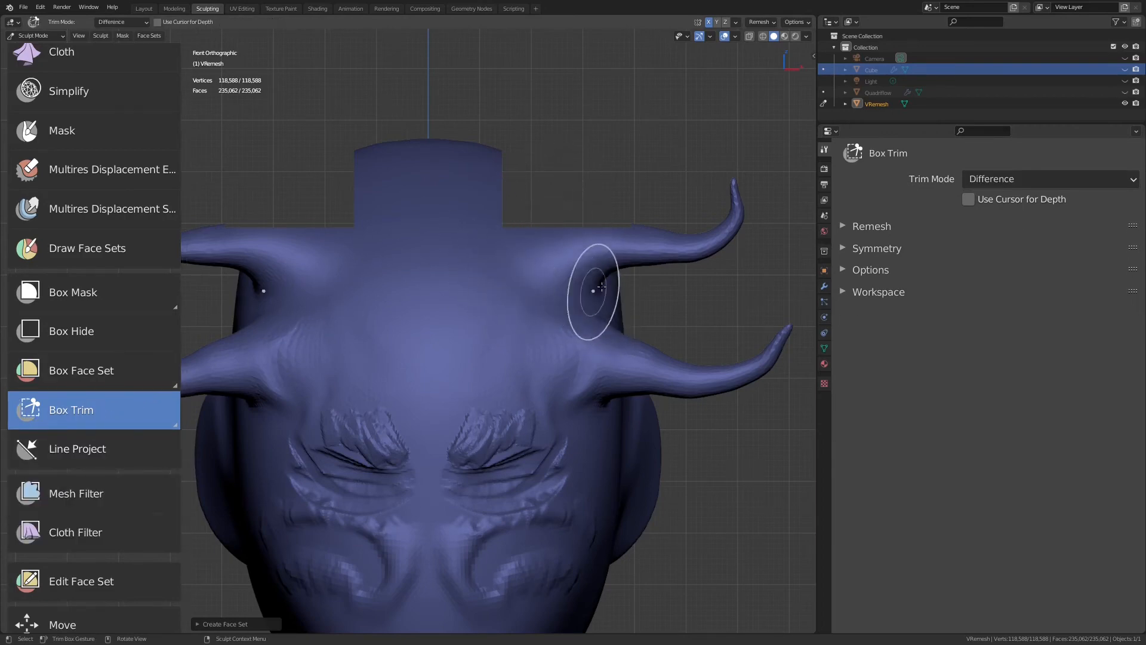
pyautogui.press('f')
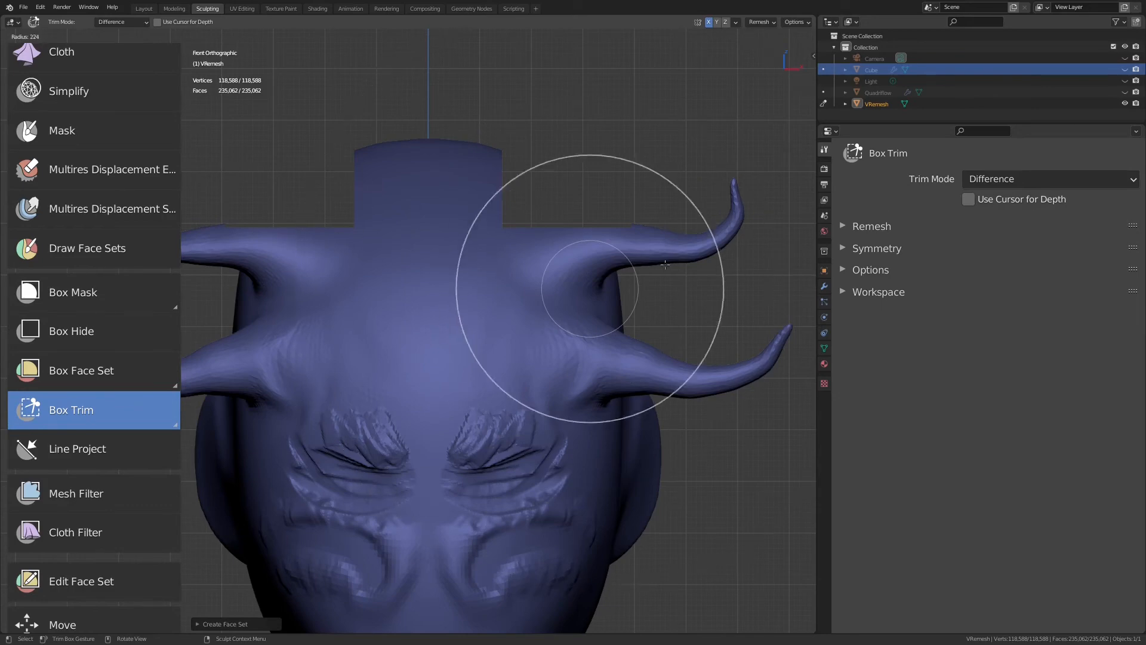
pyautogui.click(657, 275)
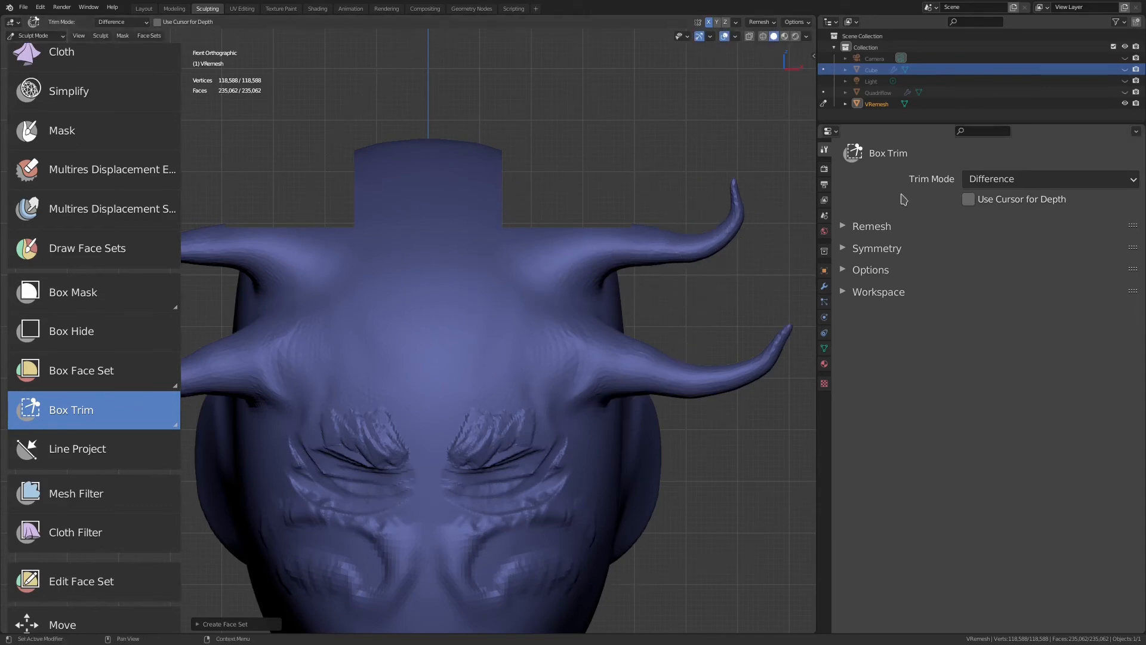
pyautogui.click(980, 203)
pyautogui.press('f')
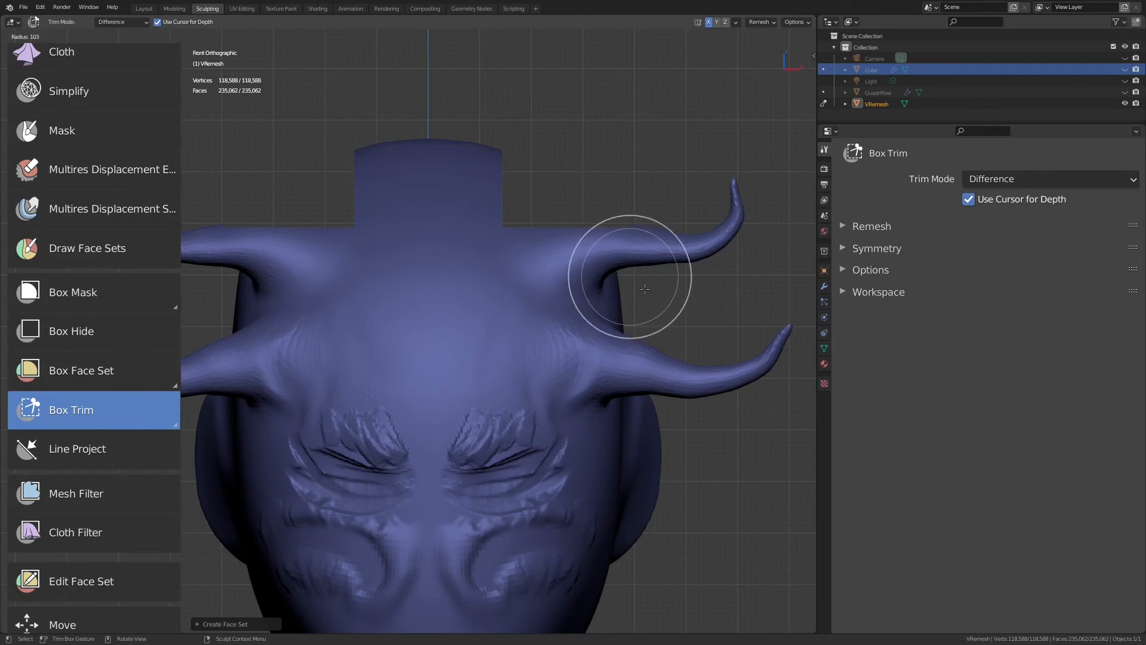
pyautogui.click(636, 290)
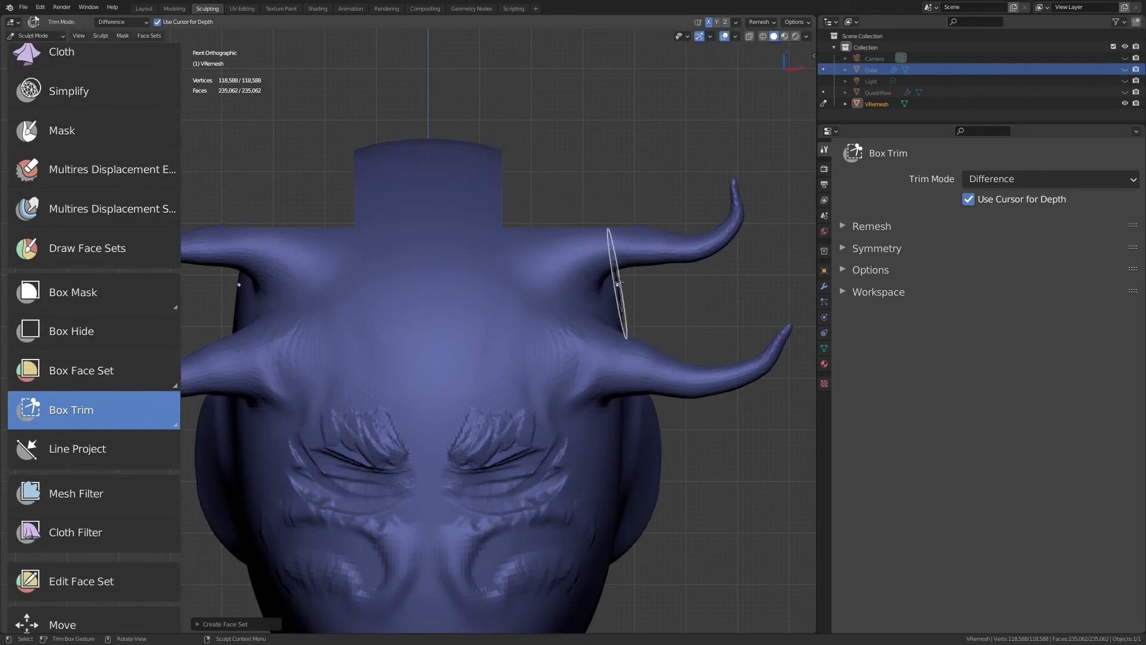
pyautogui.moveTo(615, 280); pyautogui.dragTo(699, 345)
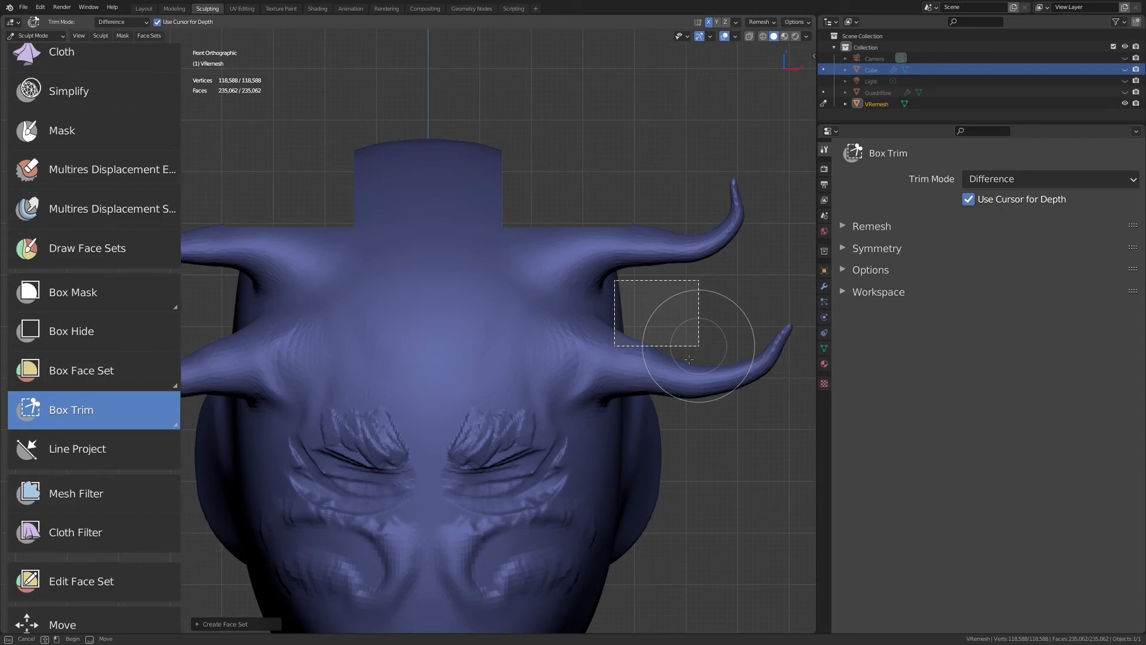
pyautogui.moveTo(688, 358); pyautogui.dragTo(688, 359)
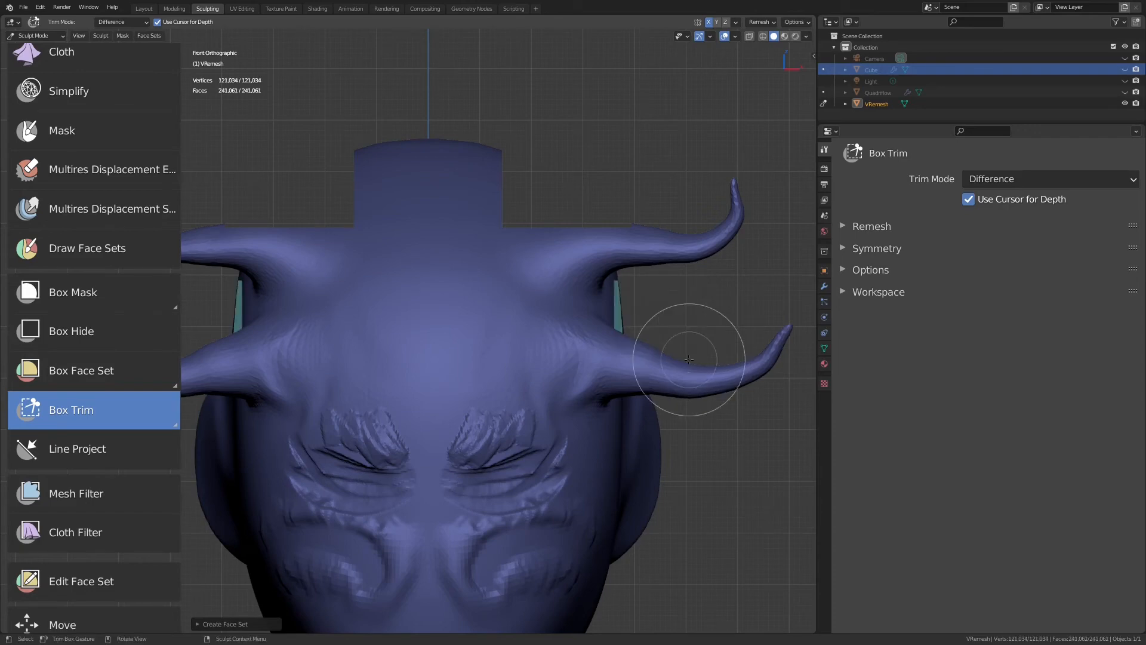
pyautogui.moveTo(768, 256)
pyautogui.mouseDown(button='middle')
pyautogui.moveTo(683, 187)
pyautogui.moveTo(573, 275)
pyautogui.moveTo(507, 306)
pyautogui.mouseUp(button='middle')
# Set Box Trim to Join and add a rectangular block on each side of the face at eye level.
pyautogui.click(1018, 183)
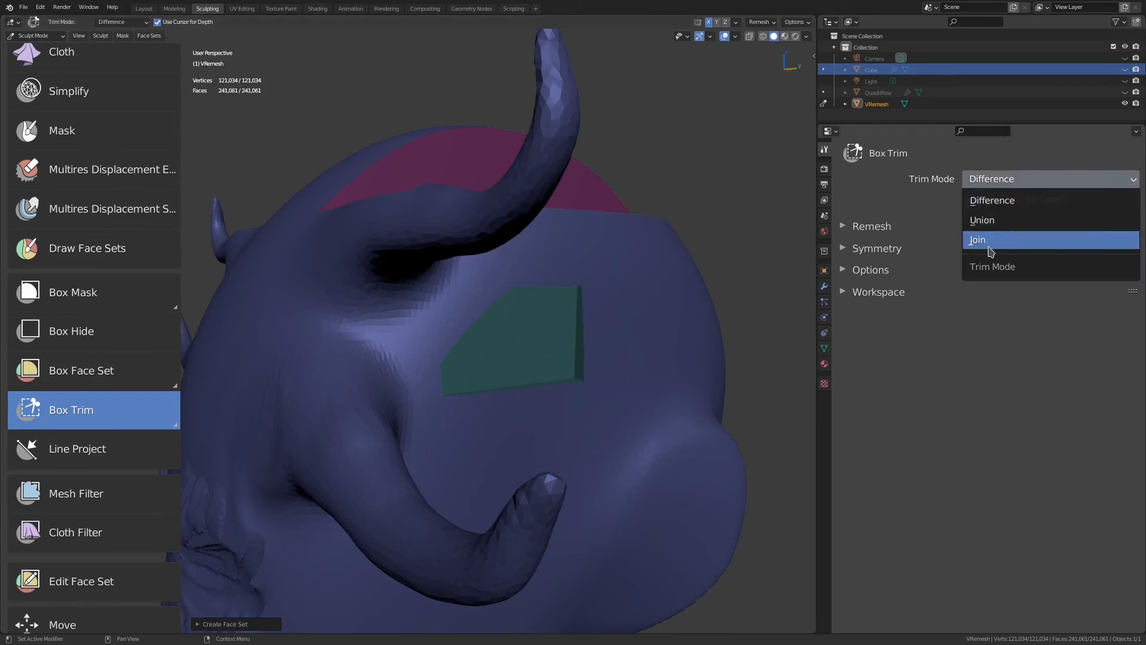
pyautogui.click(988, 241)
pyautogui.moveTo(687, 257); pyautogui.dragTo(609, 294, button='middle')
pyautogui.scroll(-5, 609, 293)
pyautogui.press('KP_1')
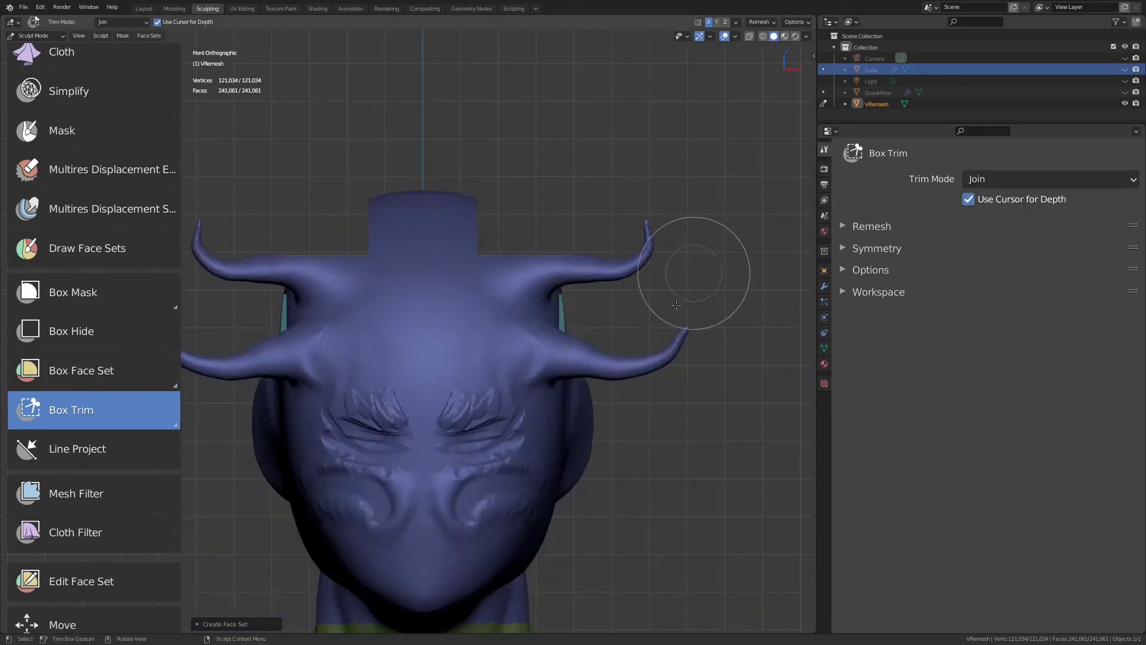
pyautogui.scroll(4, 659, 259)
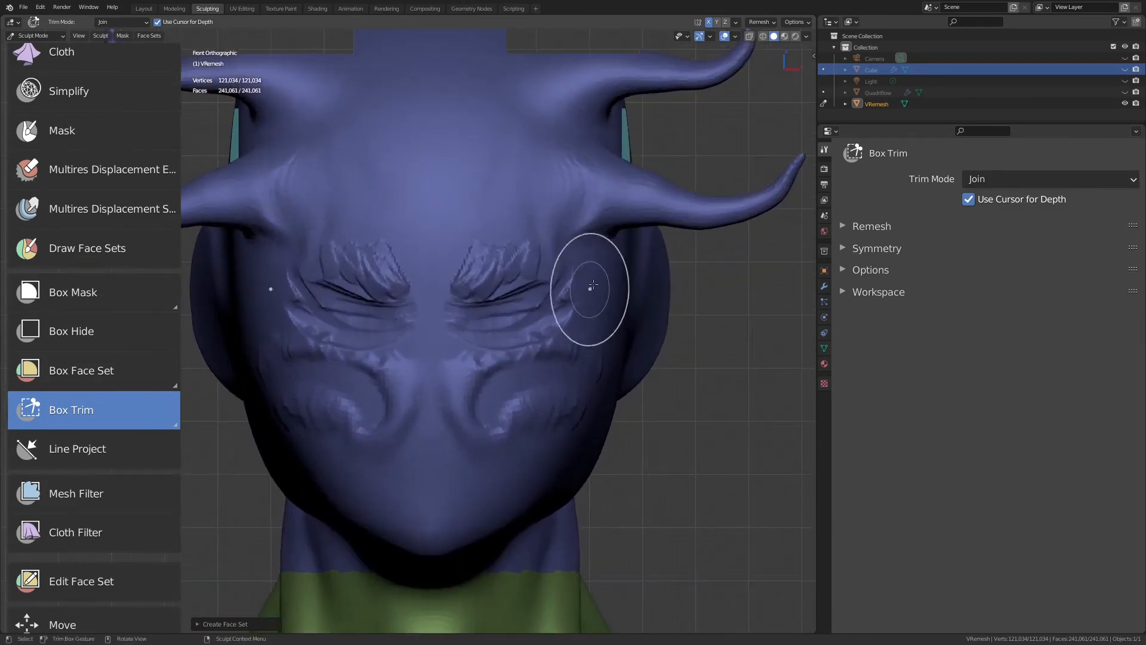
pyautogui.moveTo(606, 264); pyautogui.dragTo(699, 341)
pyautogui.moveTo(696, 306); pyautogui.dragTo(665, 326, button='middle')
pyautogui.keyDown('ctrl'); pyautogui.moveTo(386, 330); pyautogui.dragTo(540, 357, button='middle'); pyautogui.keyUp('ctrl')
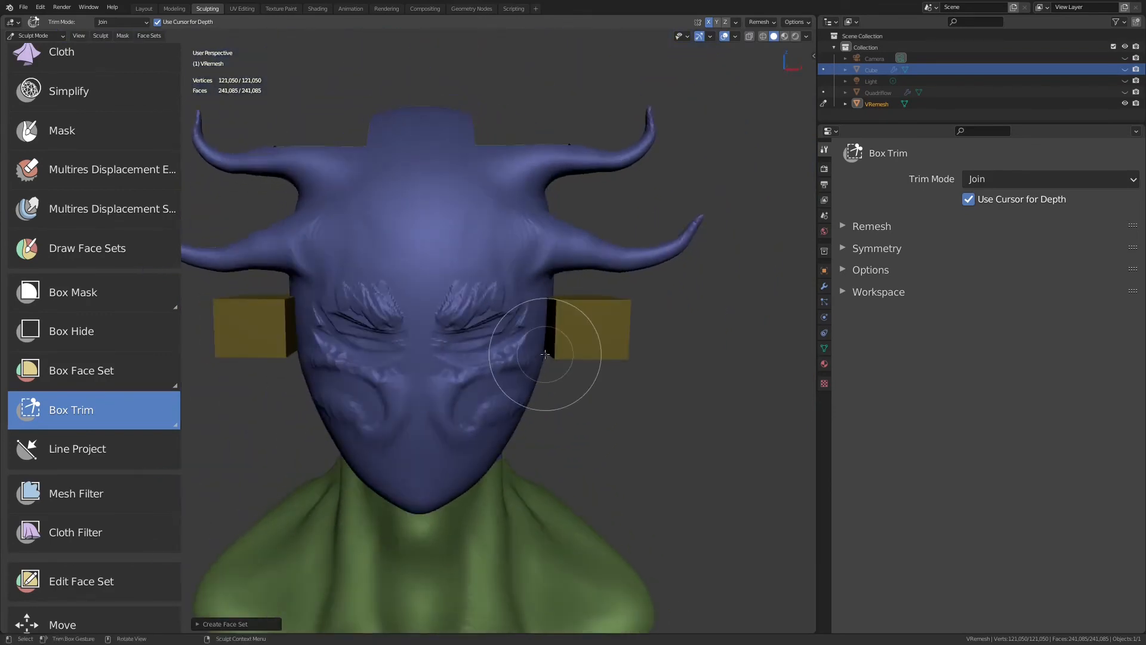
# Add a wavy freehand shape beside each side of the jaw with Lasso Trim in Join mode and Use Cursor for Depth enabled.
pyautogui.press('KP_1')
pyautogui.moveTo(105, 418); pyautogui.dragTo(94, 505)
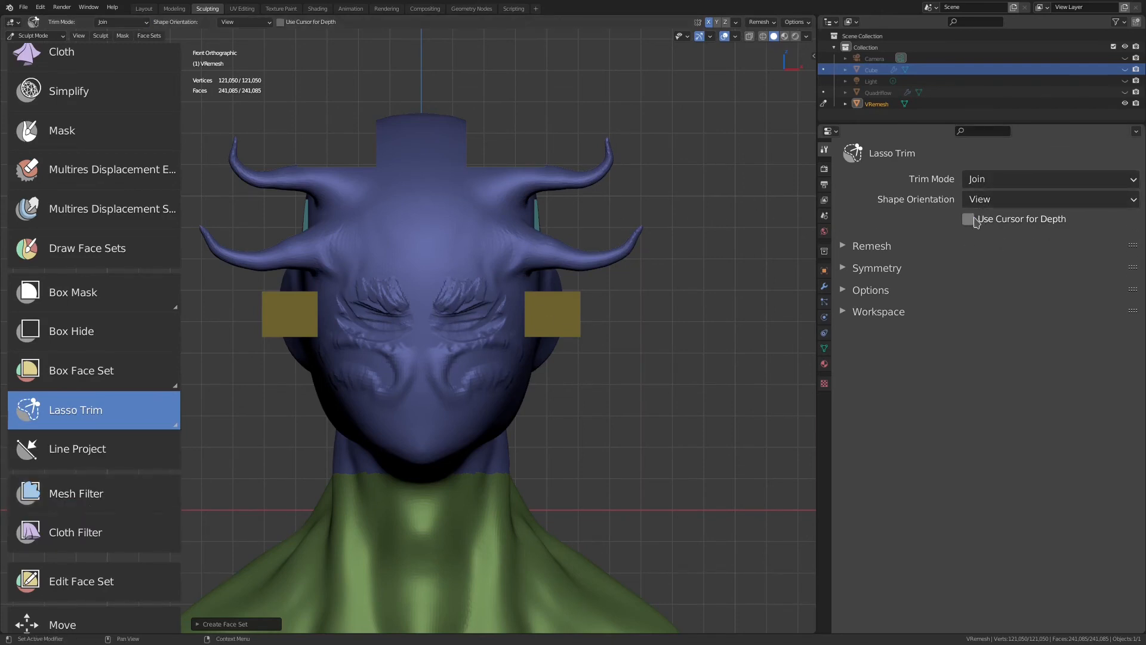
pyautogui.scroll(3, 555, 329)
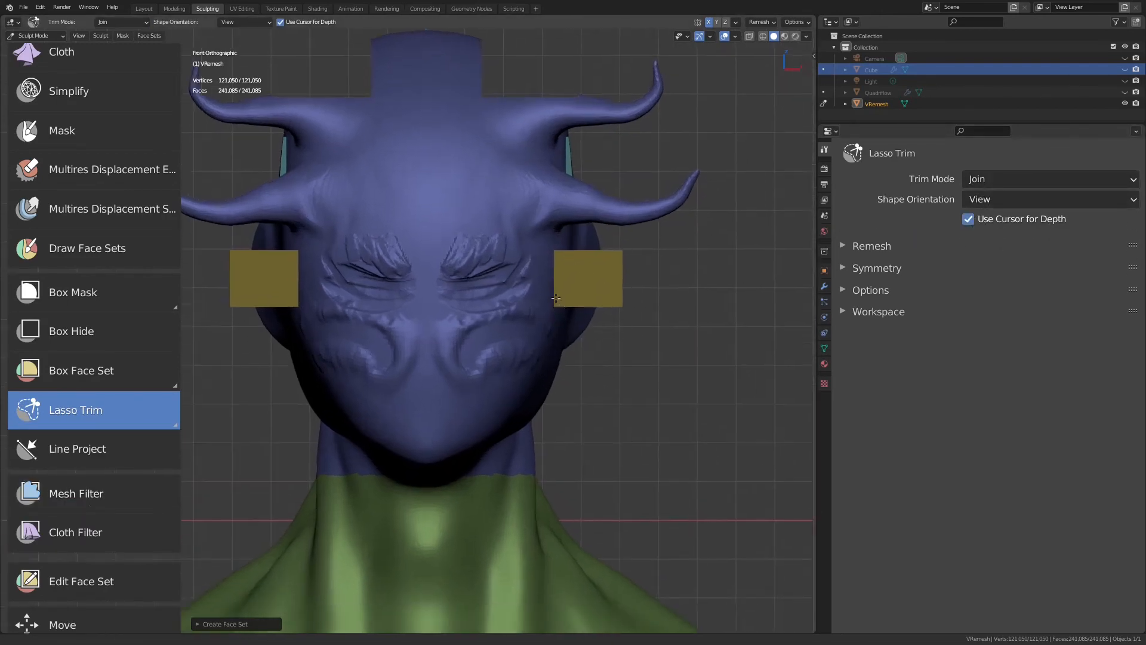
pyautogui.moveTo(559, 314)
pyautogui.mouseDown()
pyautogui.moveTo(641, 368)
pyautogui.moveTo(686, 476)
pyautogui.moveTo(534, 353)
pyautogui.mouseUp()
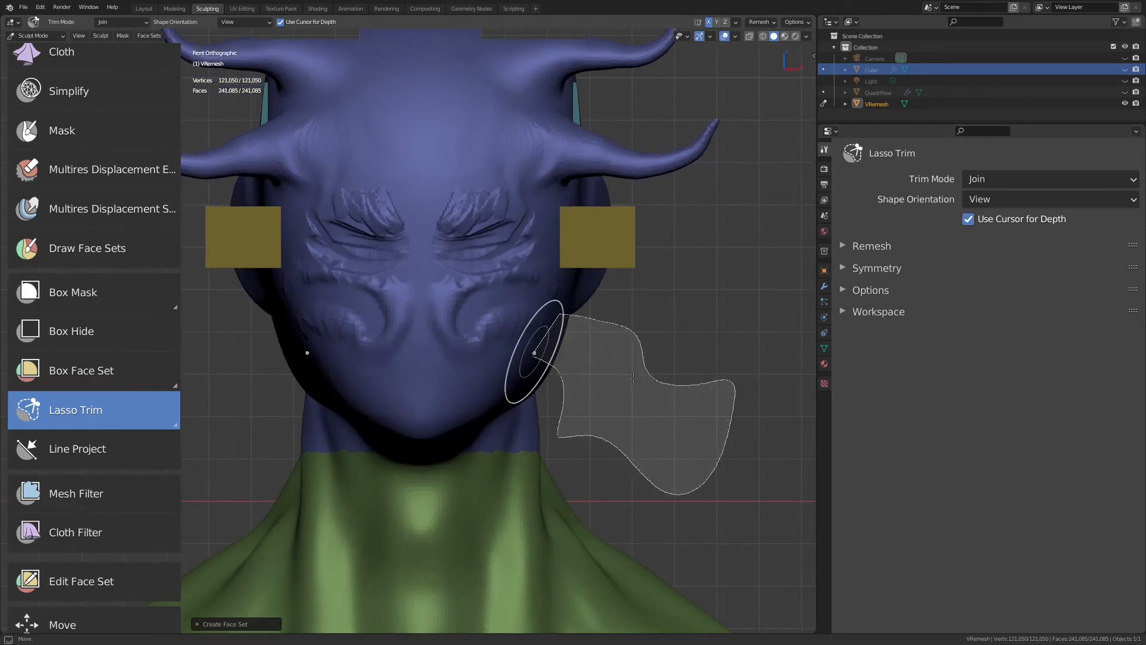
pyautogui.scroll(-2, 626, 371)
pyautogui.moveTo(596, 417); pyautogui.dragTo(504, 435, button='middle')
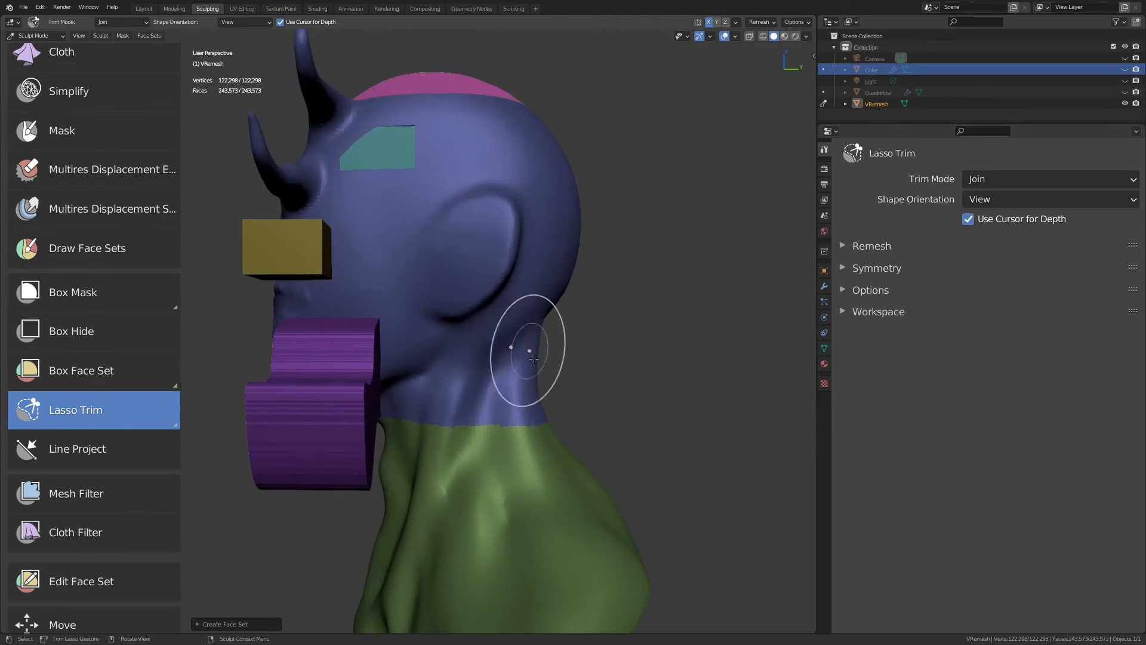
pyautogui.moveTo(533, 358); pyautogui.dragTo(583, 340, button='middle')
# Shrink the brush radius well below its present size and view the joined shapes from above the side of the head.
pyautogui.press('f')
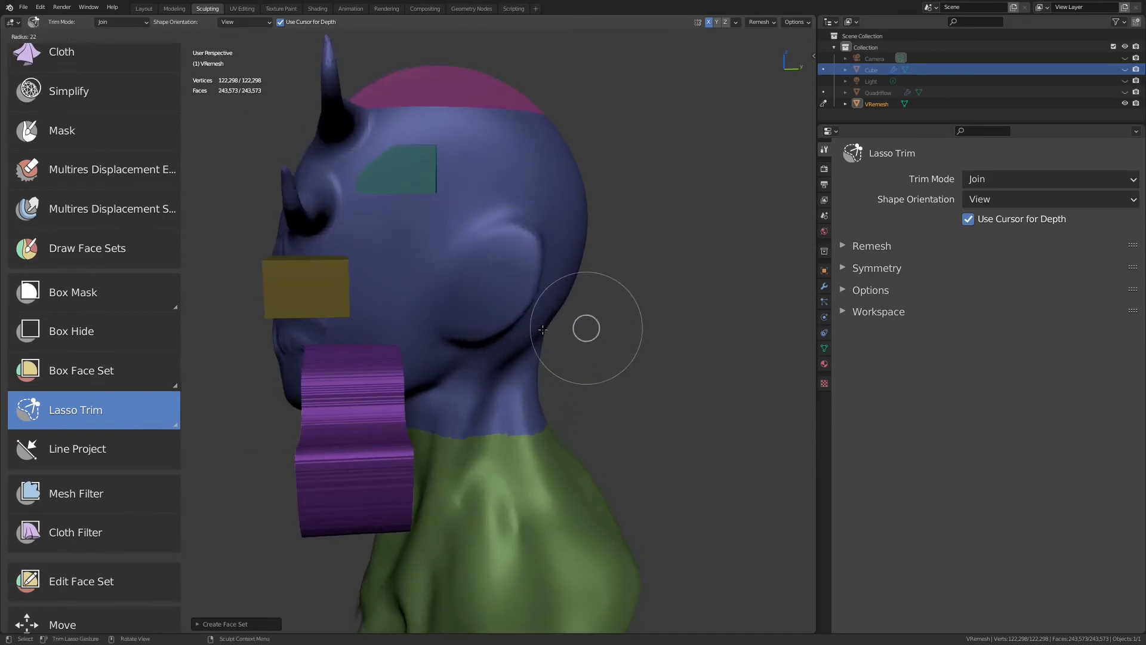
pyautogui.click(542, 329)
pyautogui.moveTo(573, 243)
pyautogui.mouseDown(button='middle')
pyautogui.moveTo(603, 332)
pyautogui.moveTo(600, 280)
pyautogui.mouseUp(button='middle')
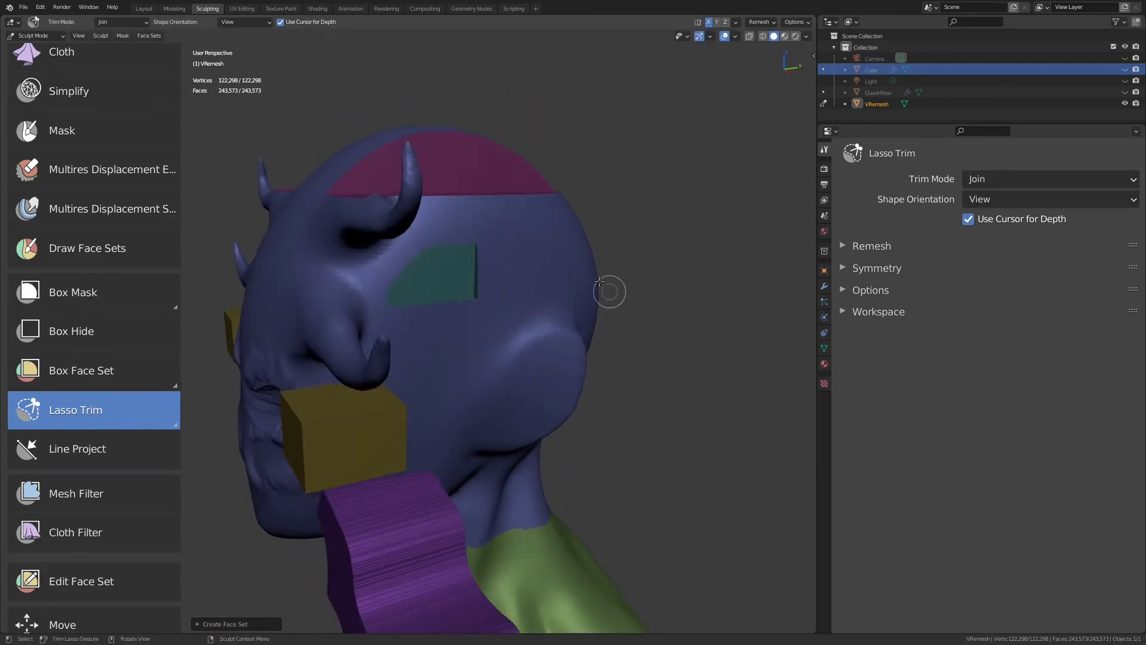
# Add a freehand lobe extending behind the back of the head with Lasso Trim in Join mode and Use Cursor for Depth enabled.
pyautogui.moveTo(557, 251)
pyautogui.mouseDown()
pyautogui.moveTo(681, 171)
pyautogui.moveTo(757, 262)
pyautogui.moveTo(634, 303)
pyautogui.mouseUp()
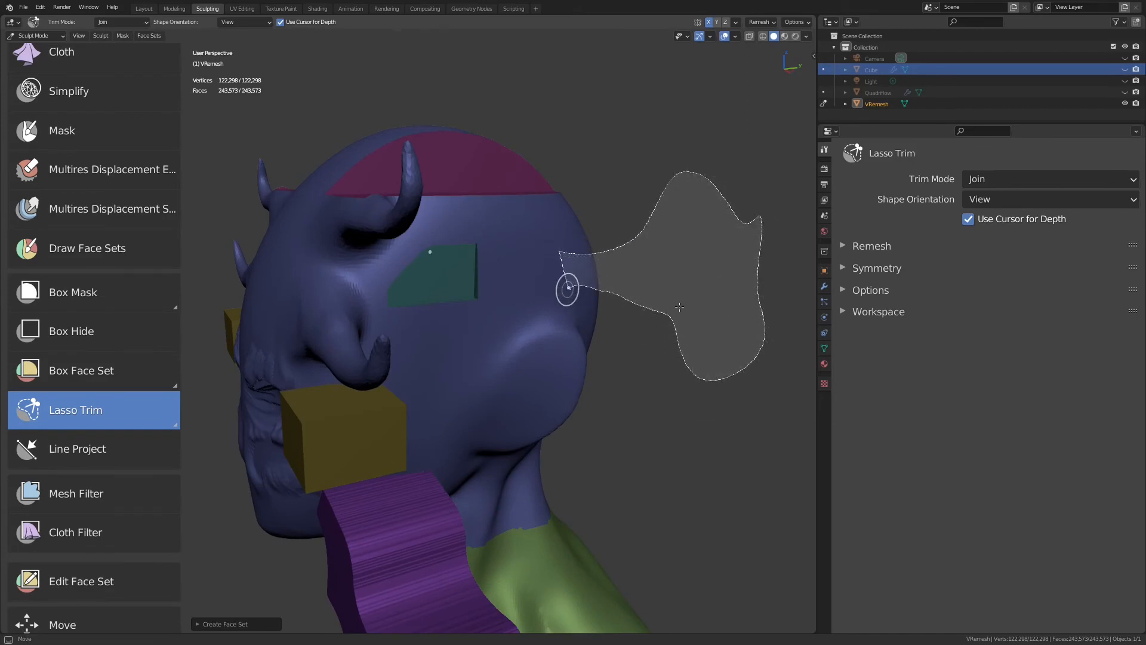
pyautogui.moveTo(568, 289); pyautogui.dragTo(561, 263)
pyautogui.moveTo(690, 222)
pyautogui.mouseDown(button='middle')
pyautogui.moveTo(635, 468)
pyautogui.moveTo(642, 447)
pyautogui.moveTo(603, 454)
pyautogui.moveTo(556, 405)
pyautogui.moveTo(486, 255)
pyautogui.moveTo(656, 237)
pyautogui.mouseUp(button='middle')
pyautogui.keyDown('ctrl'); pyautogui.moveTo(656, 281); pyautogui.dragTo(639, 243, button='middle'); pyautogui.keyUp('ctrl')
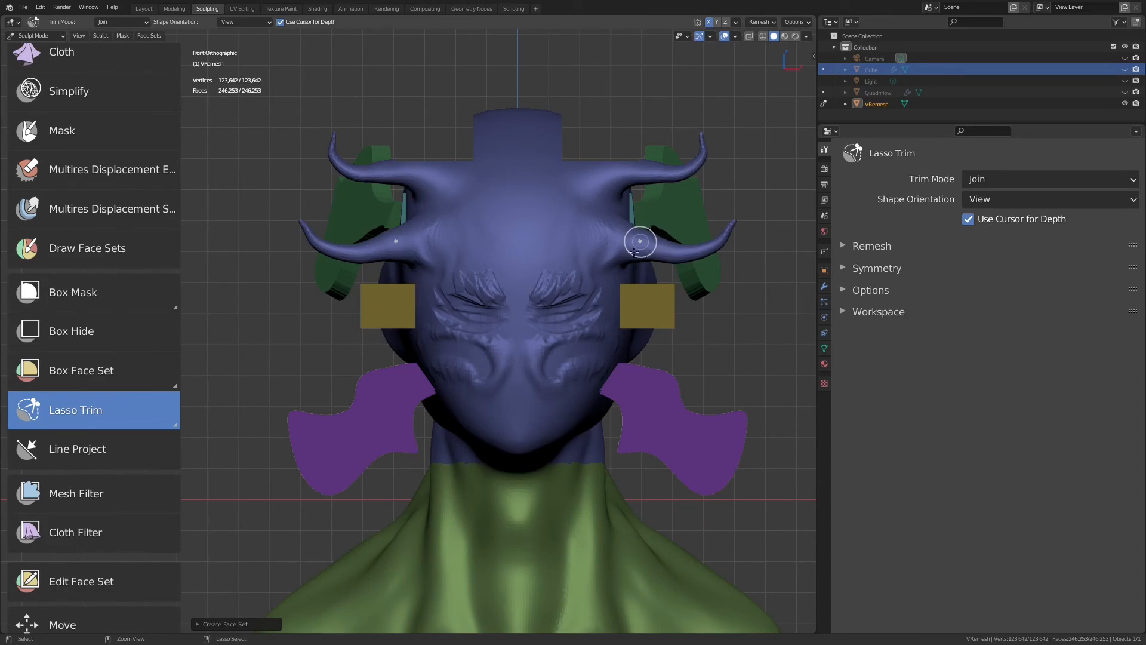
# Remesh the head into one surface and smooth the face and joined shapes using the Clay brush with a 125 px radius.
pyautogui.moveTo(636, 270); pyautogui.dragTo(635, 270)
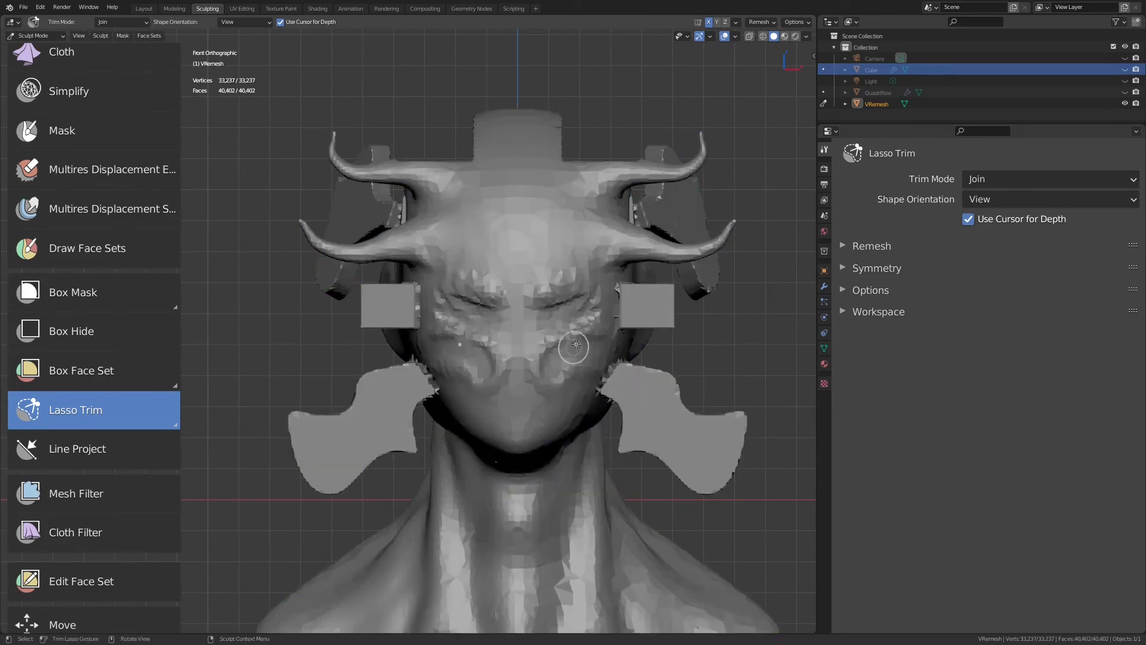
pyautogui.press('f')
pyautogui.click(629, 337)
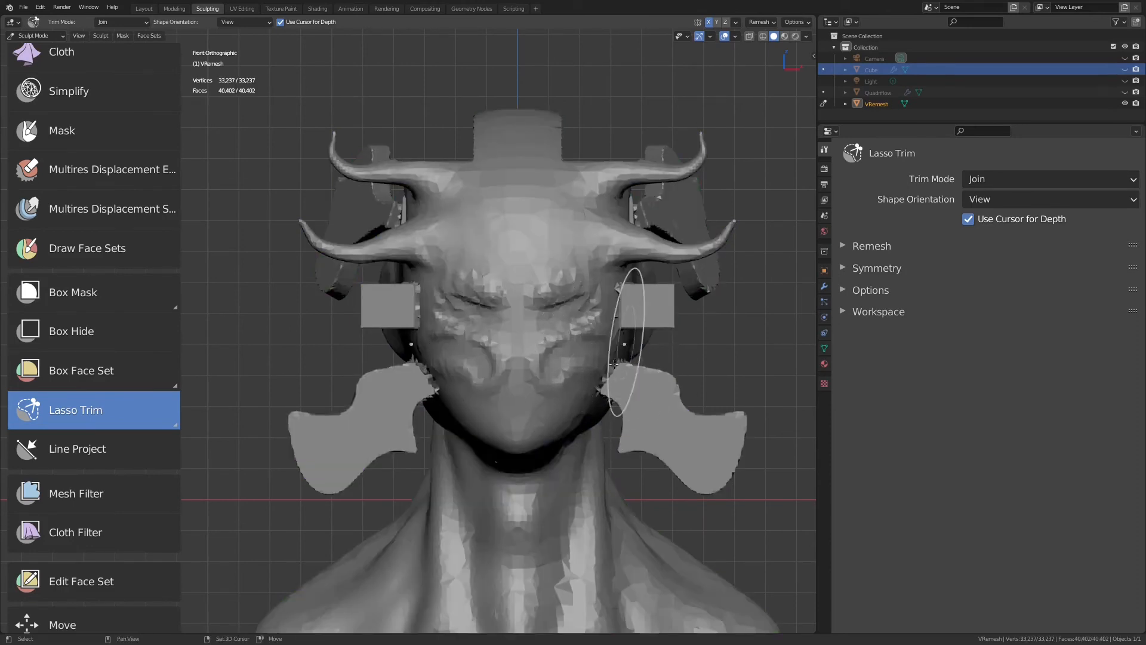
pyautogui.press('c')
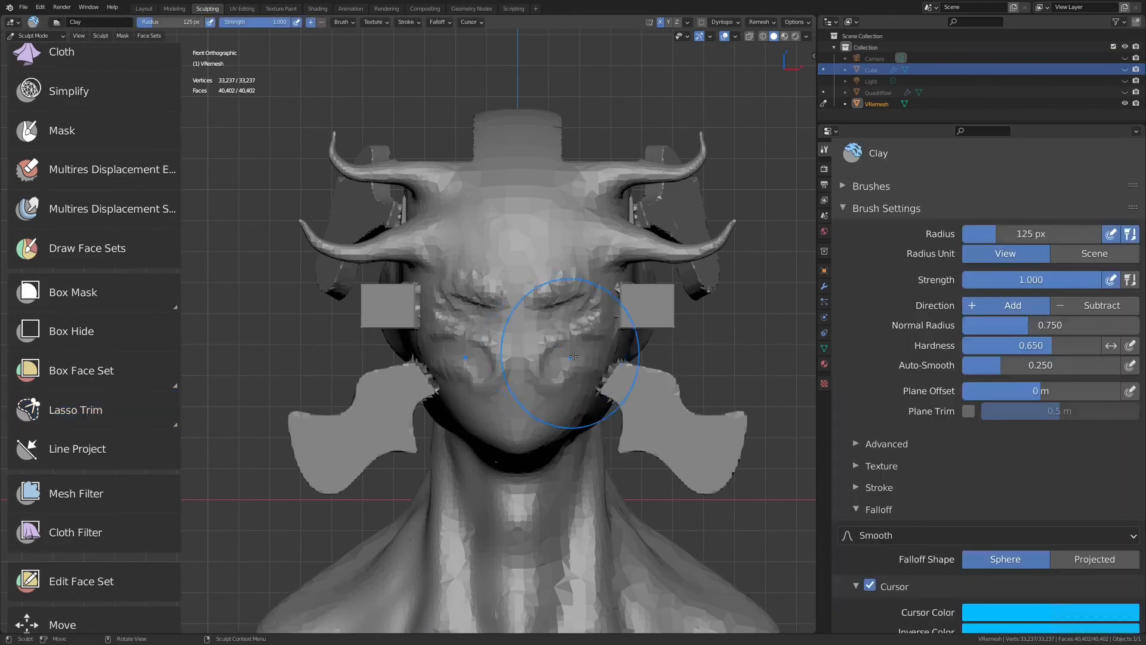
pyautogui.moveTo(593, 375)
pyautogui.keyDown('shift'); pyautogui.mouseDown()
pyautogui.moveTo(609, 388)
pyautogui.moveTo(631, 257)
pyautogui.moveTo(611, 366)
pyautogui.mouseUp(); pyautogui.keyUp('shift')
pyautogui.moveTo(611, 366); pyautogui.dragTo(654, 217, button='middle')
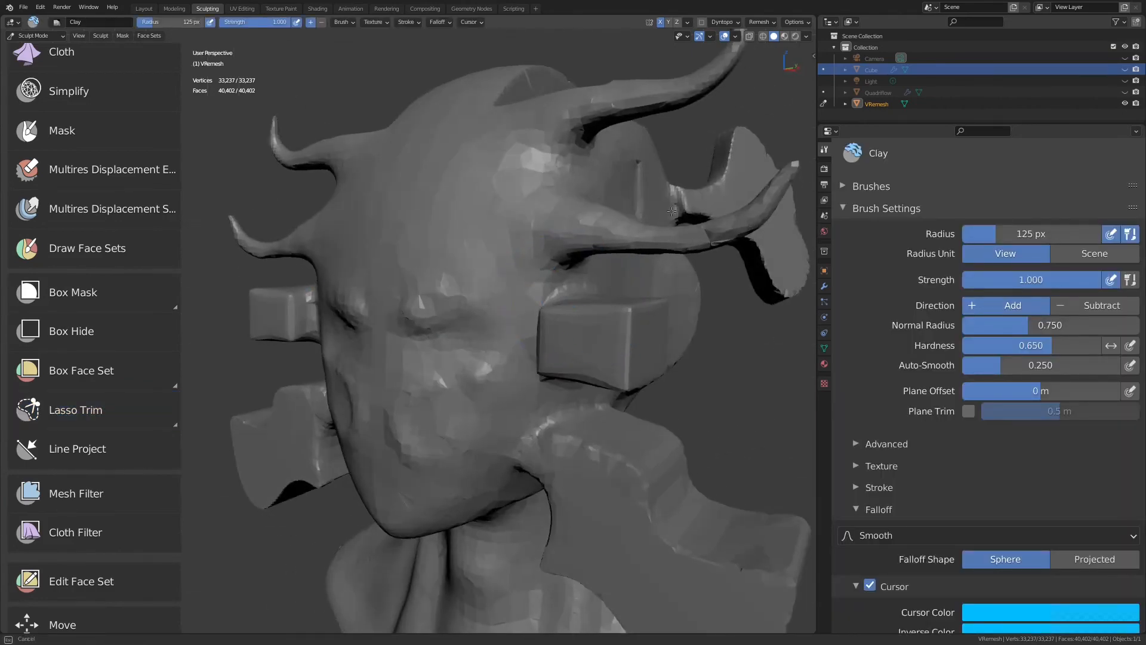
pyautogui.scroll(-5, 694, 189)
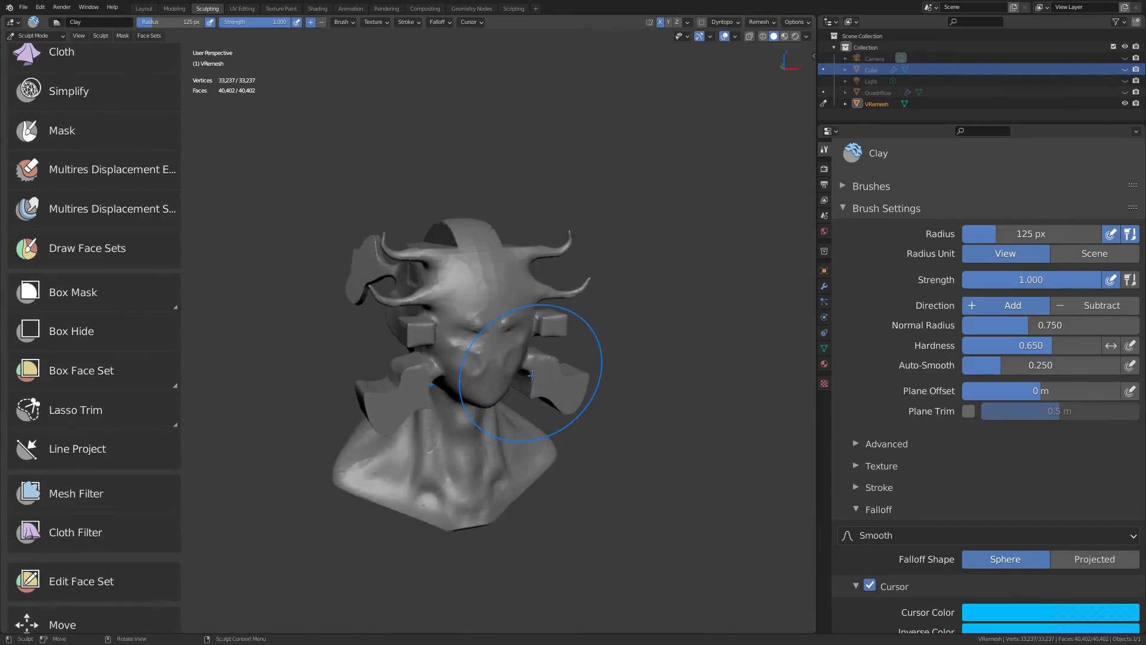
pyautogui.press('KP_1')
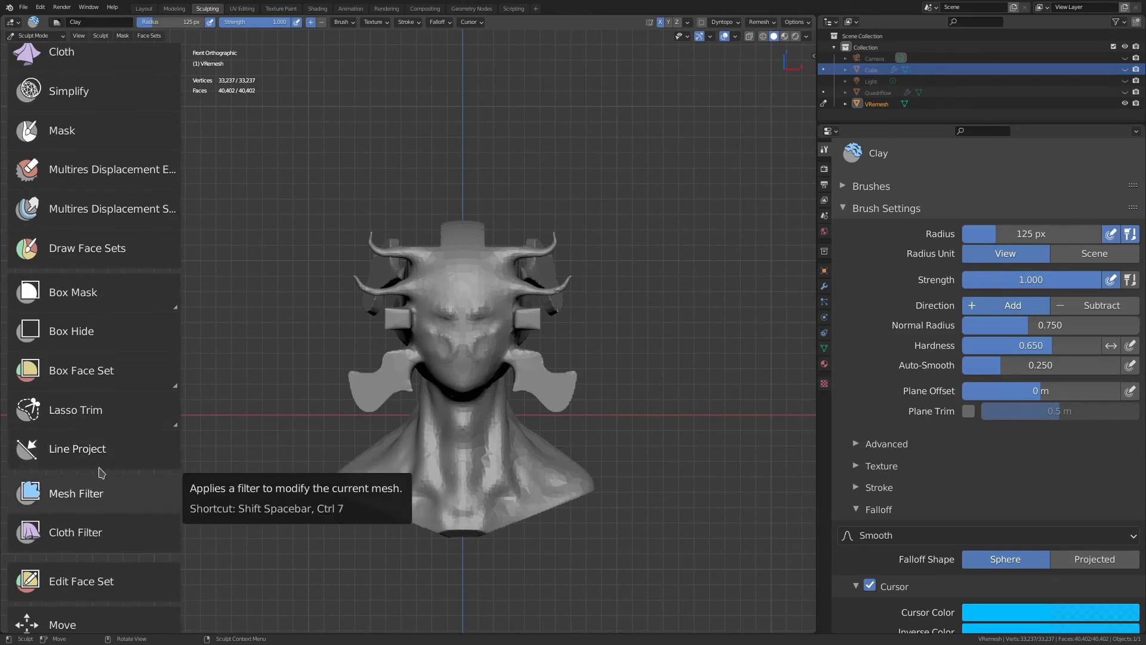
# Flatten the upper horns along a slanted line from above them down toward the lower horn, using Line Project with Limit to Segment enabled.
pyautogui.click(95, 451)
pyautogui.scroll(4, 634, 311)
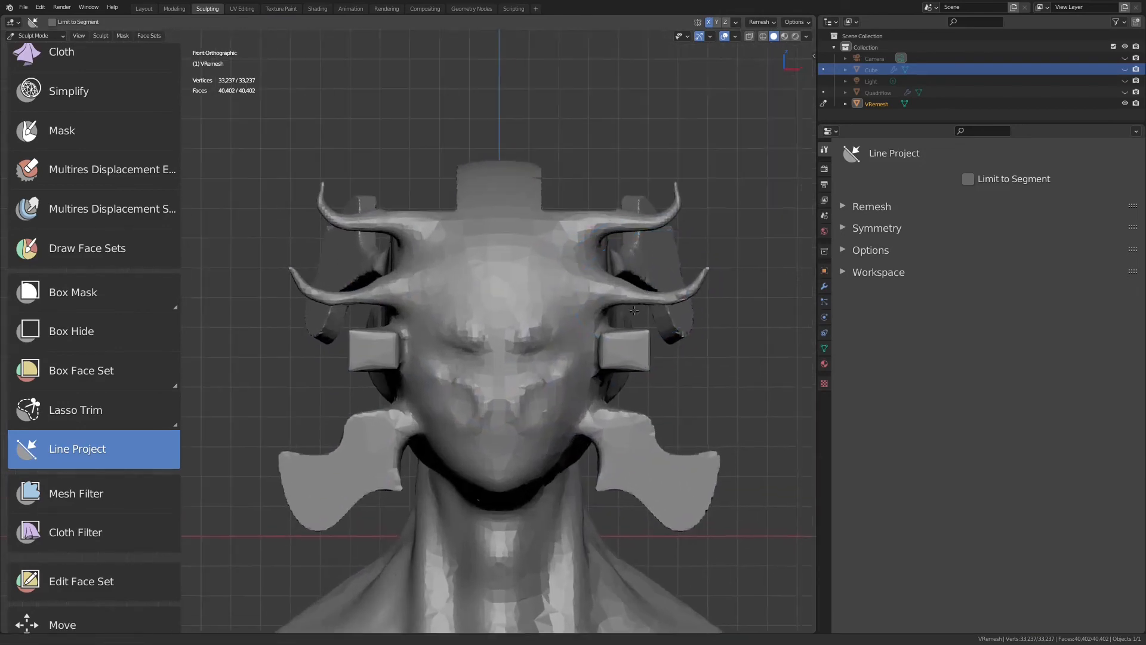
pyautogui.scroll(3, 633, 310)
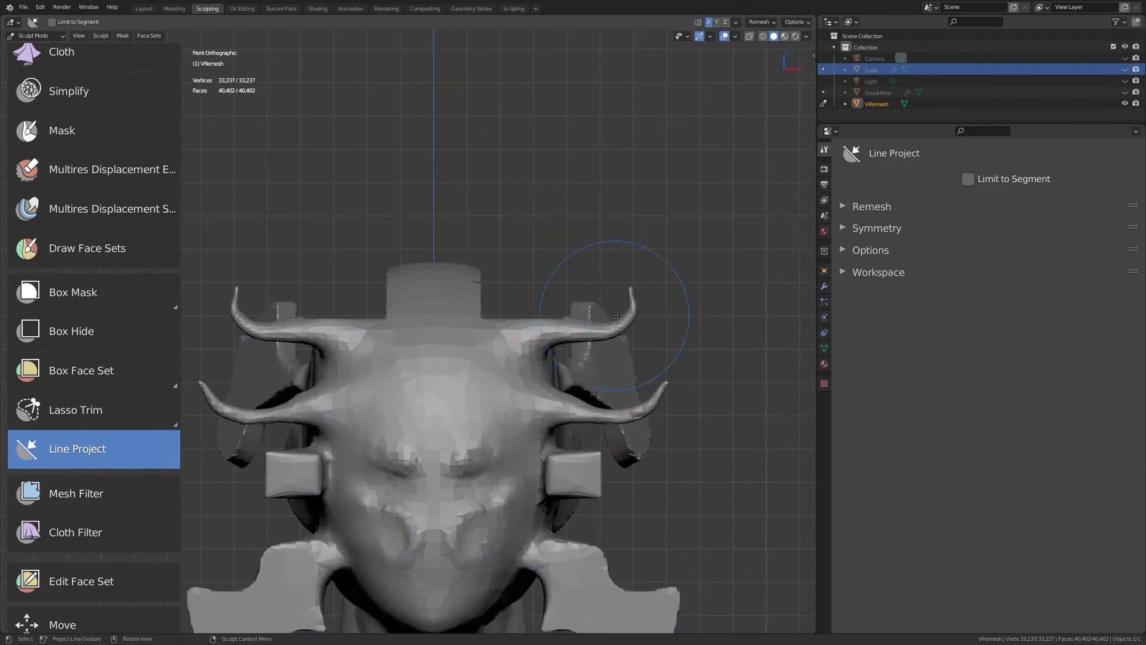
pyautogui.scroll(2, 618, 304)
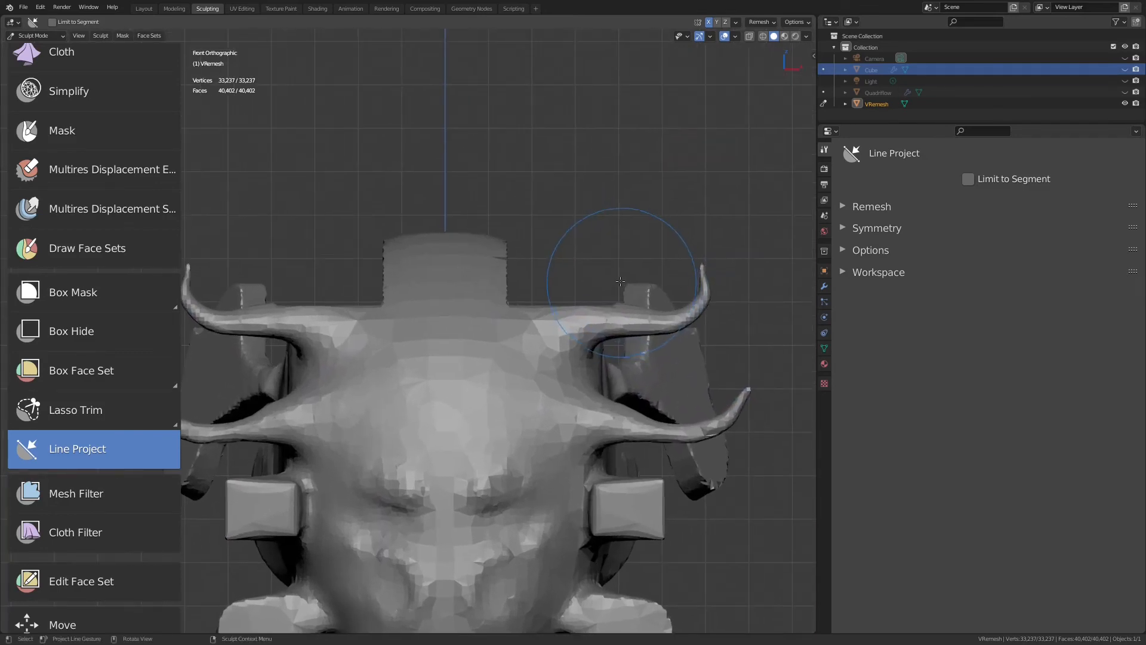
pyautogui.keyDown('shift'); pyautogui.moveTo(599, 284); pyautogui.dragTo(572, 244, button='middle'); pyautogui.keyUp('shift')
pyautogui.moveTo(548, 184); pyautogui.dragTo(606, 328)
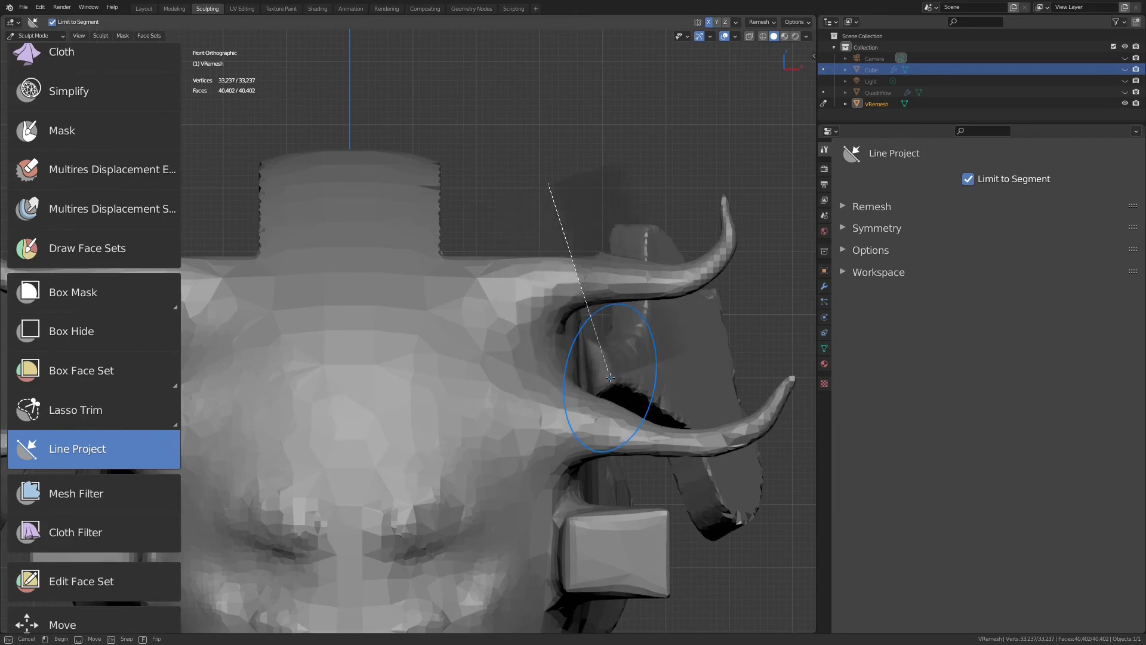
pyautogui.moveTo(609, 377); pyautogui.dragTo(605, 382)
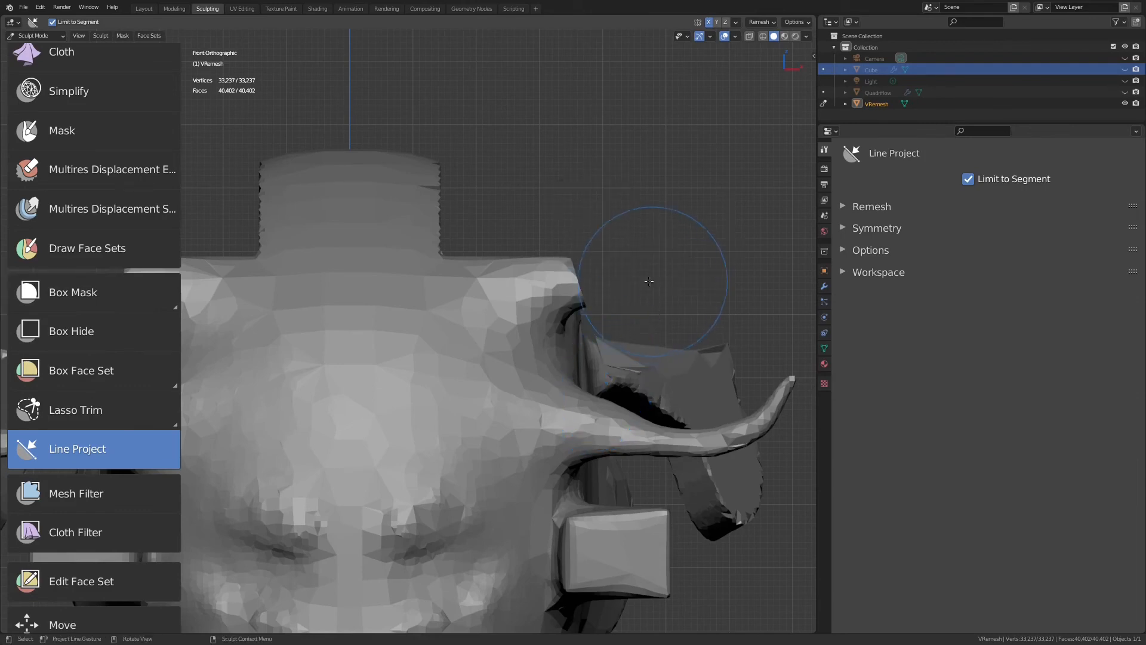
pyautogui.moveTo(649, 281)
pyautogui.mouseDown(button='middle')
pyautogui.moveTo(614, 328)
pyautogui.moveTo(481, 369)
pyautogui.mouseUp(button='middle')
pyautogui.moveTo(289, 371); pyautogui.dragTo(489, 346, button='middle')
pyautogui.moveTo(563, 320)
pyautogui.mouseDown(button='middle')
pyautogui.moveTo(529, 342)
pyautogui.moveTo(661, 290)
pyautogui.moveTo(415, 410)
pyautogui.moveTo(532, 225)
pyautogui.moveTo(522, 309)
pyautogui.moveTo(550, 321)
pyautogui.mouseUp(button='middle')
pyautogui.scroll(2, 529, 342)
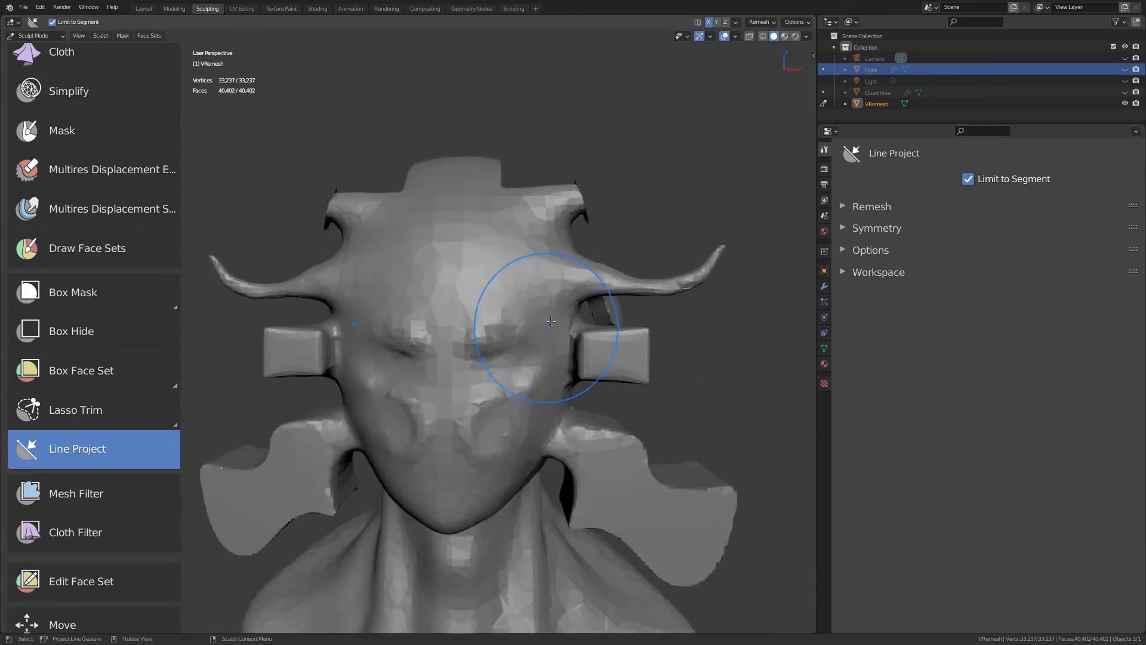
# Project everything outside a vertical line beside the head, from above the crown to below the jaw, flat with Line Project and remesh the result.
pyautogui.press('KP_1')
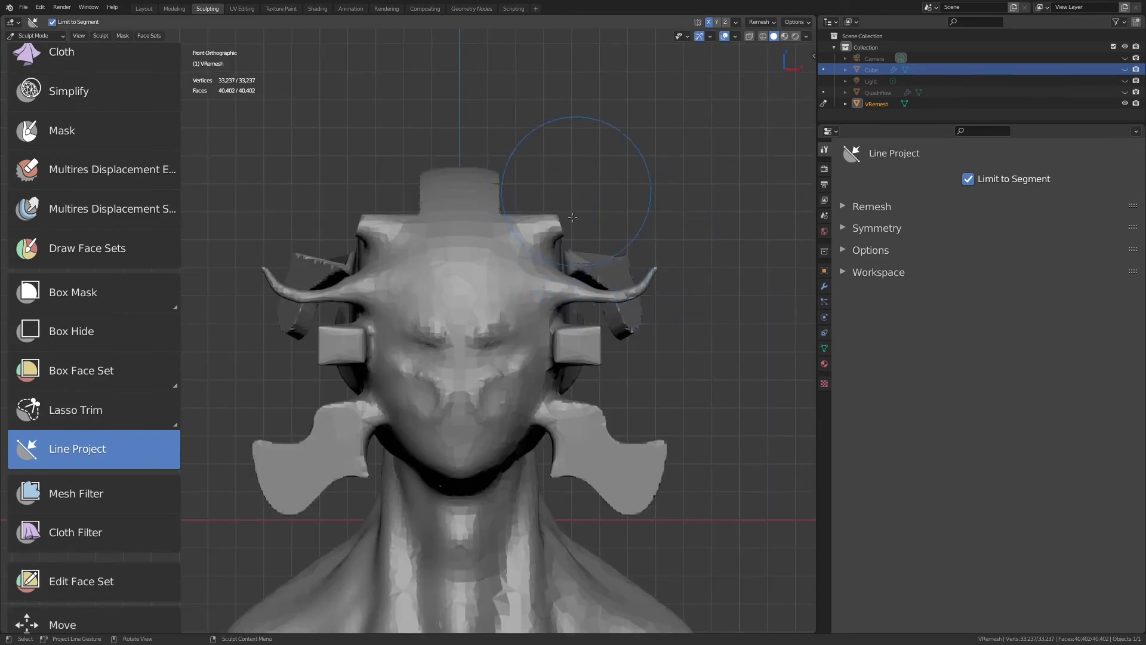
pyautogui.moveTo(576, 191)
pyautogui.mouseDown()
pyautogui.moveTo(582, 460)
pyautogui.moveTo(578, 477)
pyautogui.moveTo(564, 469)
pyautogui.moveTo(581, 500)
pyautogui.mouseUp()
pyautogui.moveTo(582, 500); pyautogui.dragTo(531, 473, button='middle')
pyautogui.press('KP_1')
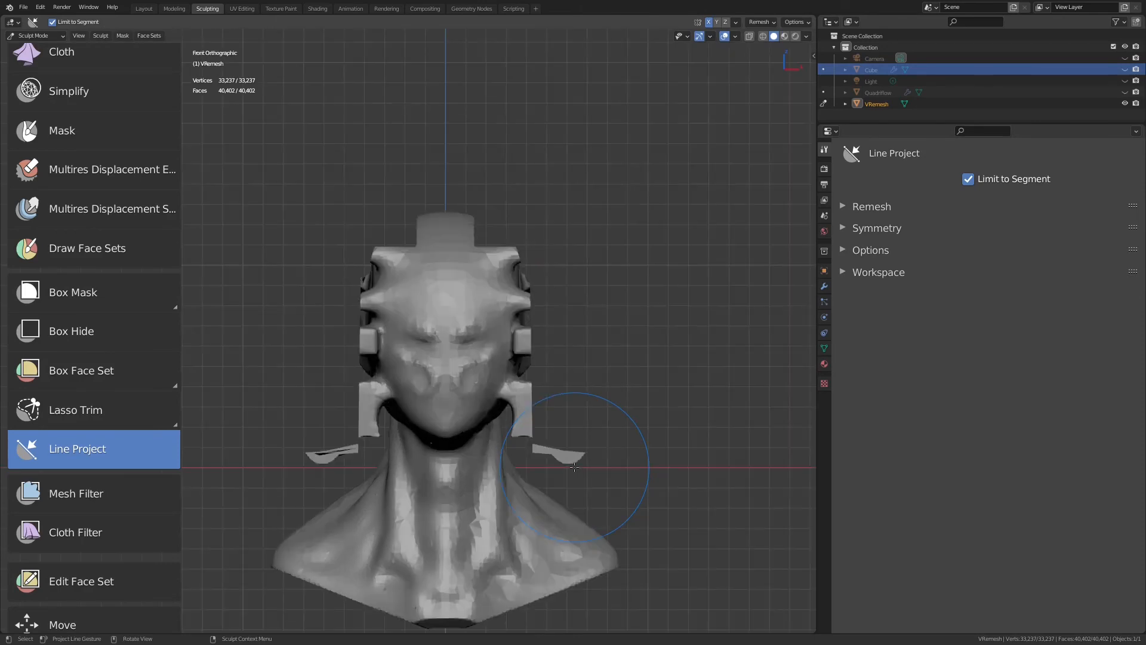
pyautogui.hotkey('ctrl', 'r')
pyautogui.keyDown('ctrl'); pyautogui.moveTo(543, 310); pyautogui.dragTo(564, 254, button='middle'); pyautogui.keyUp('ctrl')
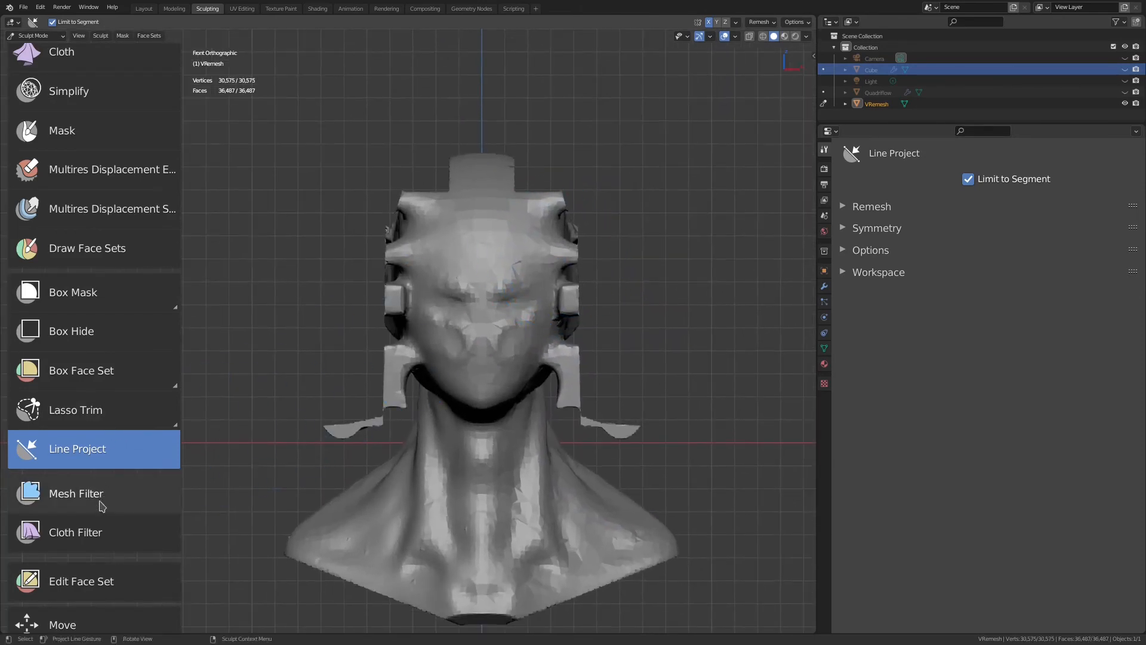
# Smooth the whole mesh with Mesh Filter set to the Smooth type at strength 10.
pyautogui.click(92, 497)
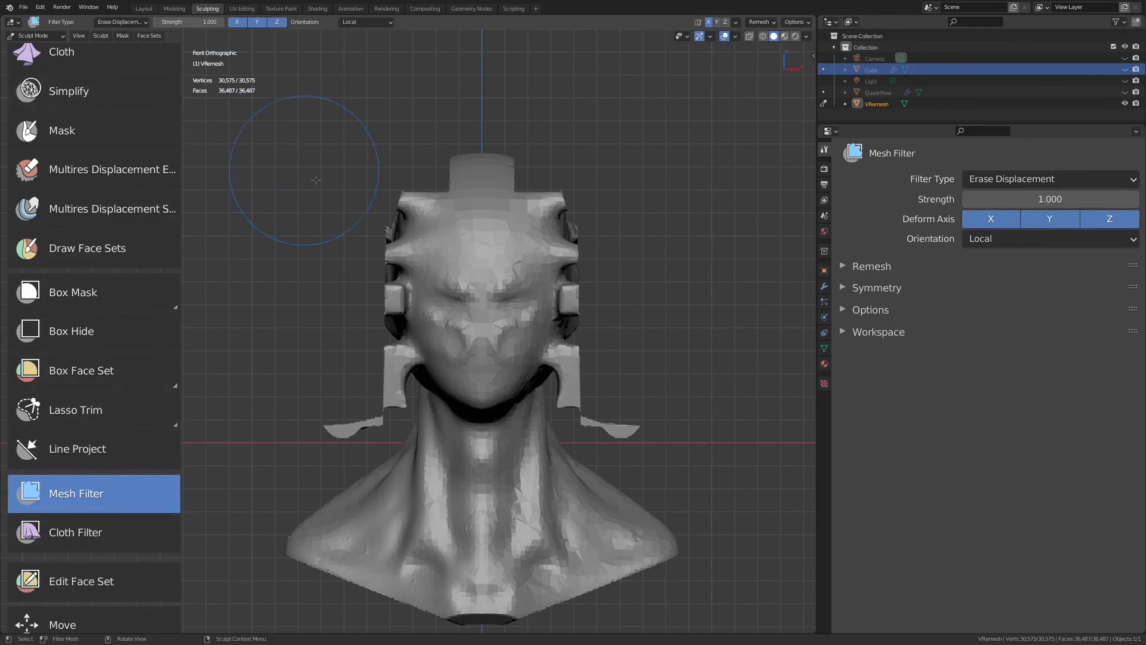
pyautogui.click(135, 22)
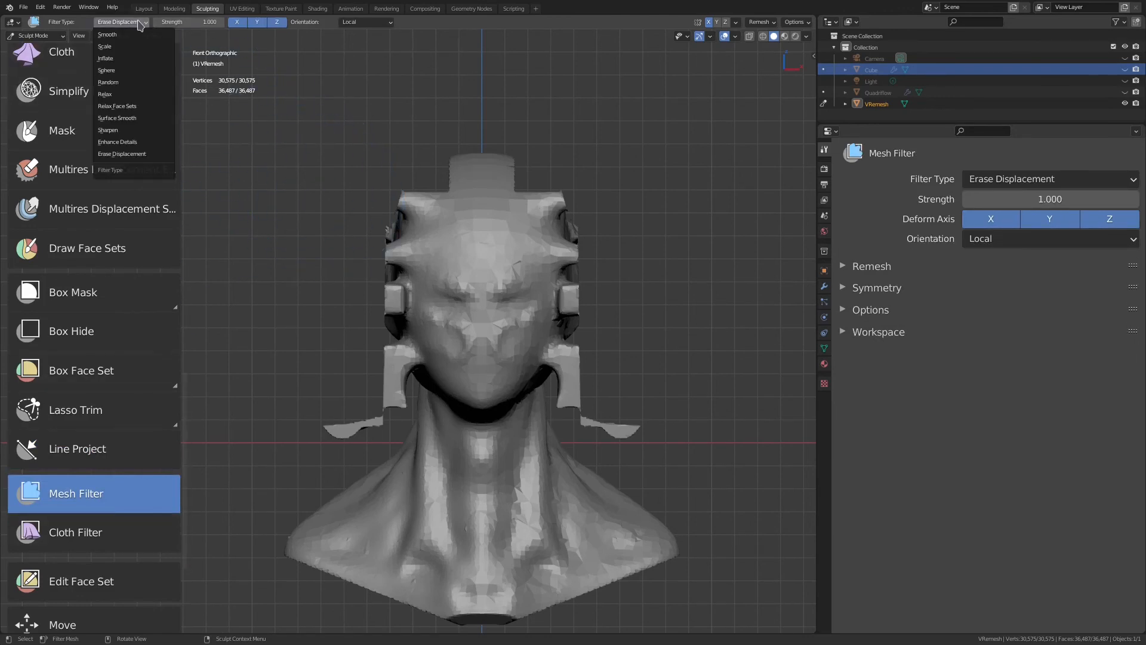
pyautogui.click(132, 34)
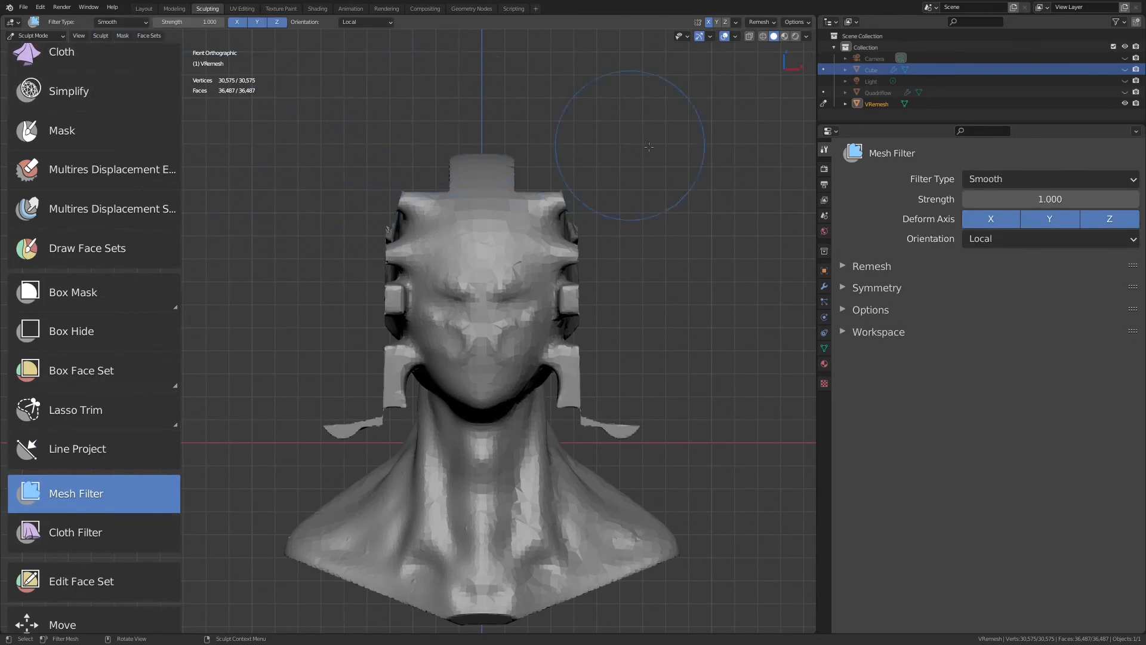
pyautogui.keyDown('shift'); pyautogui.moveTo(373, 119); pyautogui.dragTo(376, 255, button='middle'); pyautogui.keyUp('shift')
pyautogui.scroll(1, 334, 224)
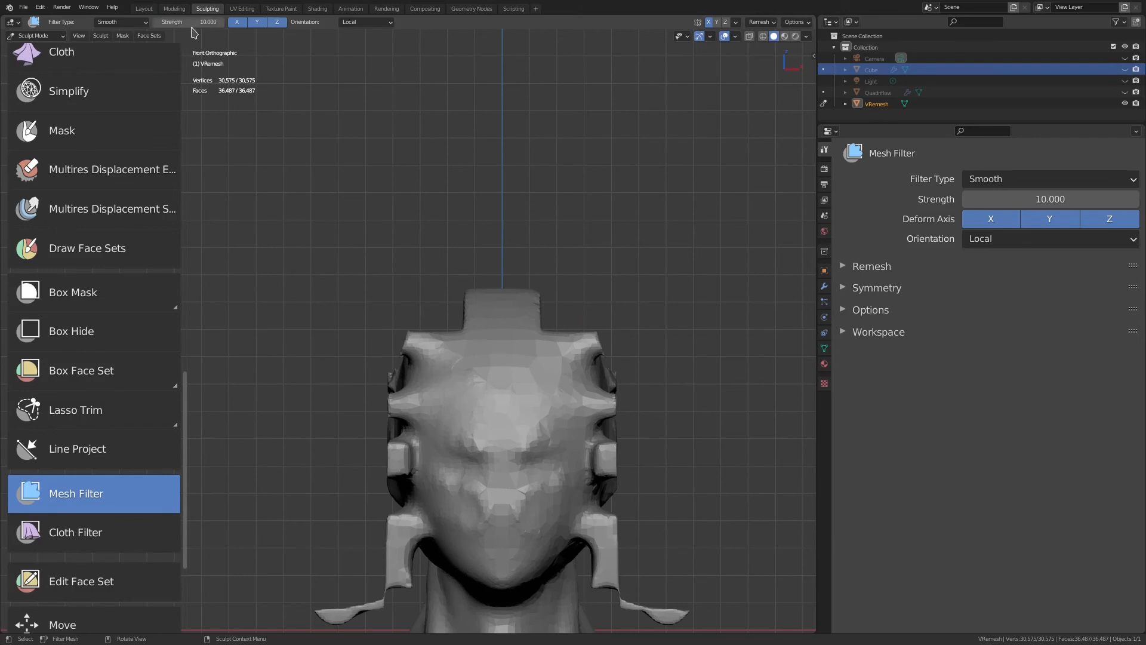
pyautogui.moveTo(400, 226); pyautogui.dragTo(338, 139)
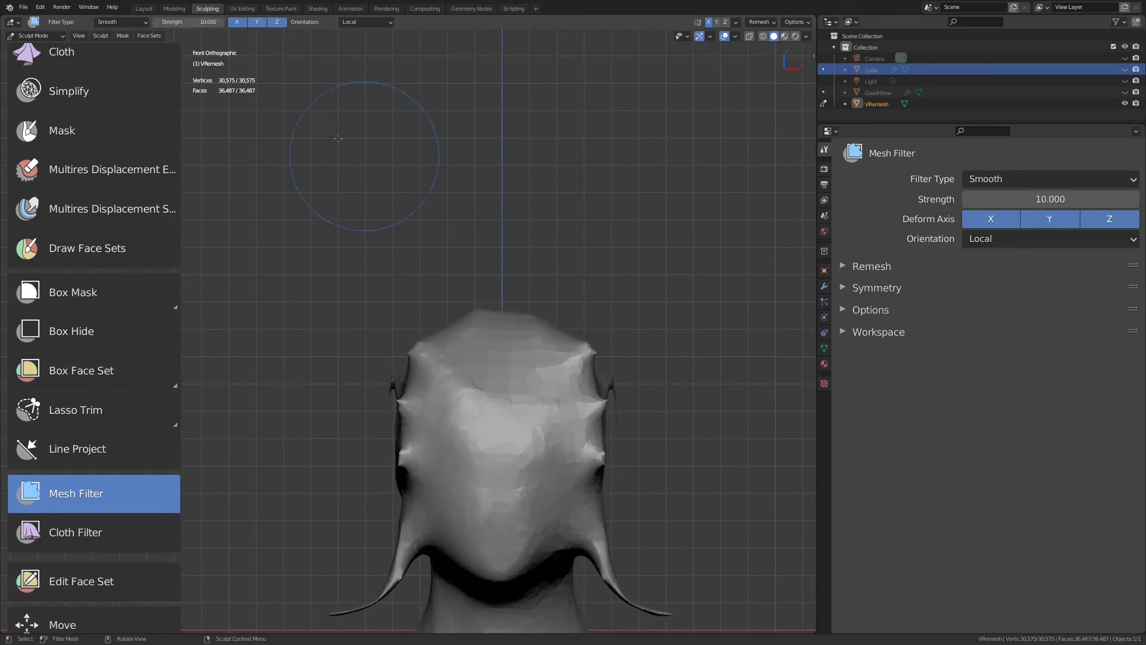
pyautogui.keyDown('shift'); pyautogui.moveTo(411, 203); pyautogui.dragTo(363, 110, button='middle'); pyautogui.keyUp('shift')
# Inflate the whole mesh slightly with Mesh Filter set to the Inflate type at strength 1.
pyautogui.click(143, 22)
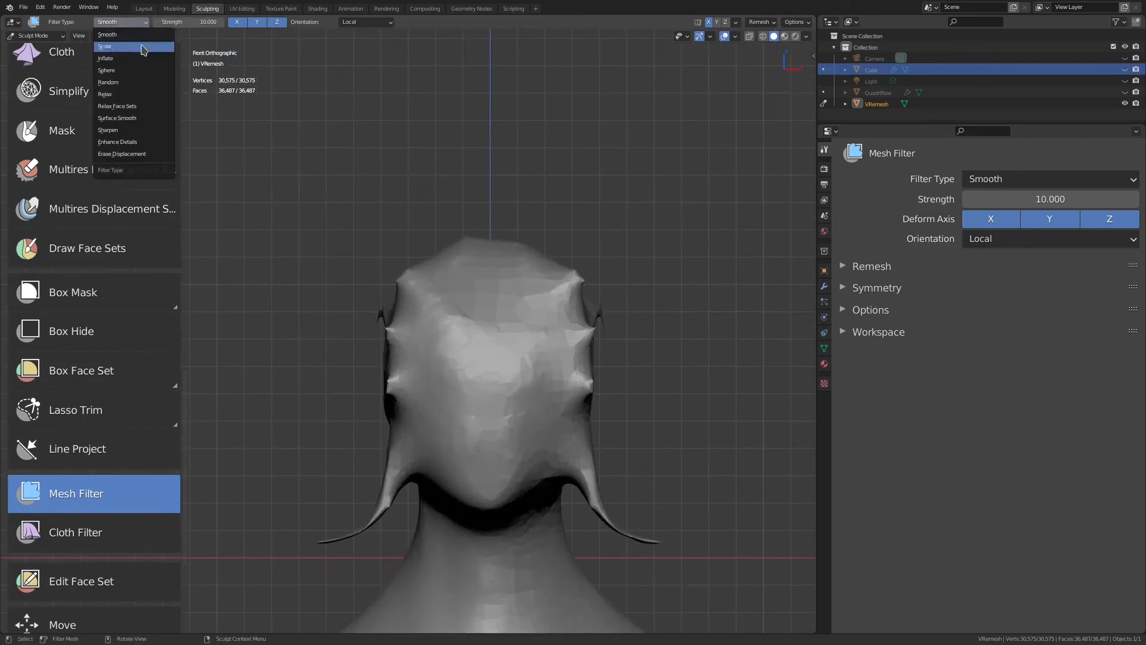
pyautogui.click(132, 62)
pyautogui.moveTo(330, 143); pyautogui.dragTo(361, 132)
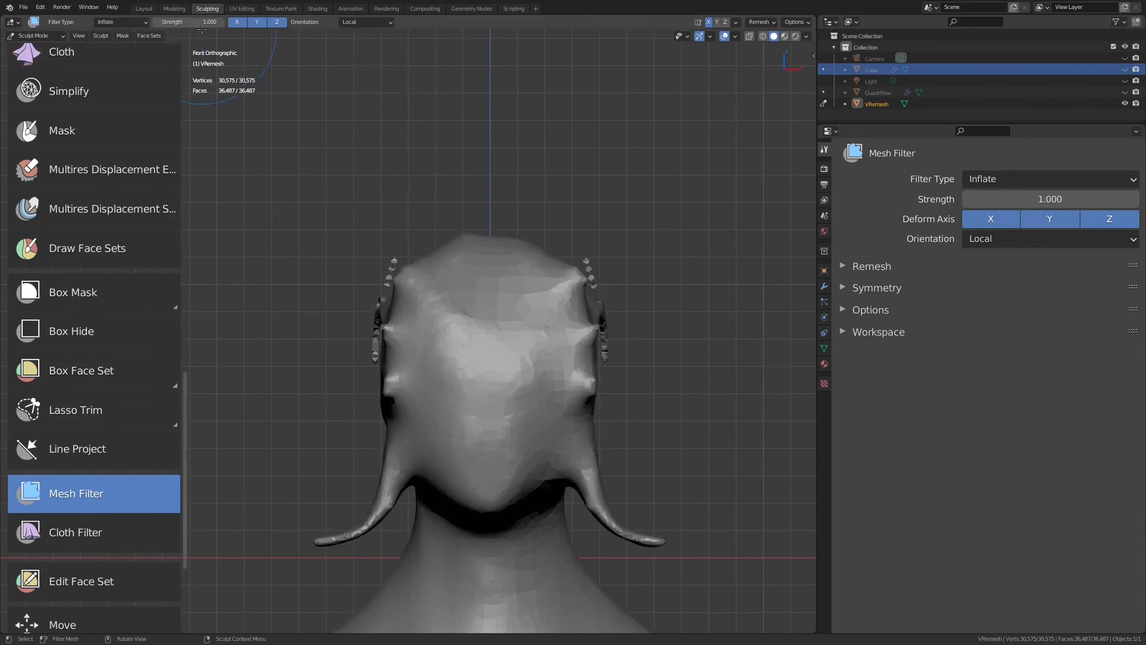
pyautogui.moveTo(338, 206); pyautogui.dragTo(423, 185)
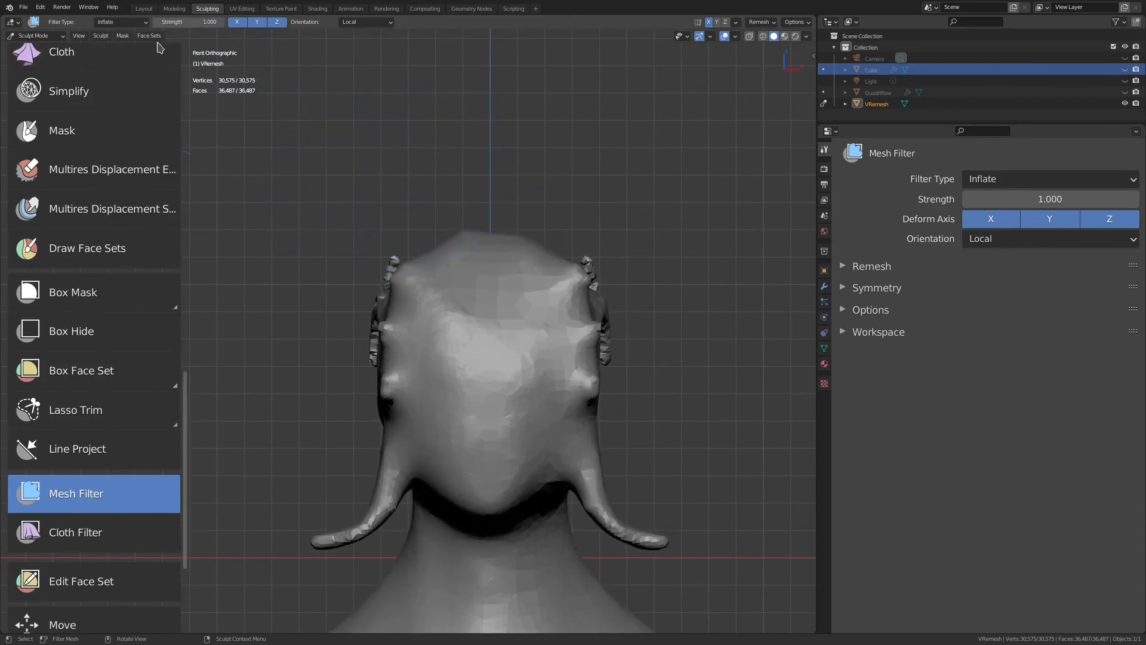
# Apply the Sphere type of Mesh Filter slightly to the whole mesh at strength 1.
pyautogui.click(131, 22)
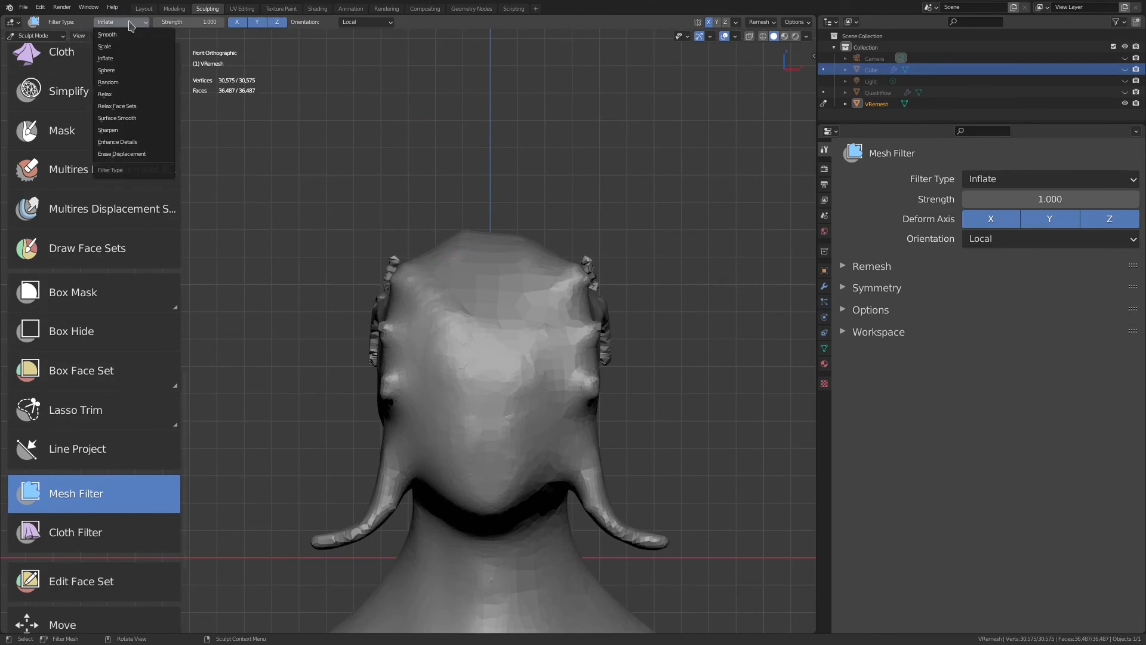
pyautogui.click(127, 70)
pyautogui.moveTo(396, 153); pyautogui.dragTo(383, 150)
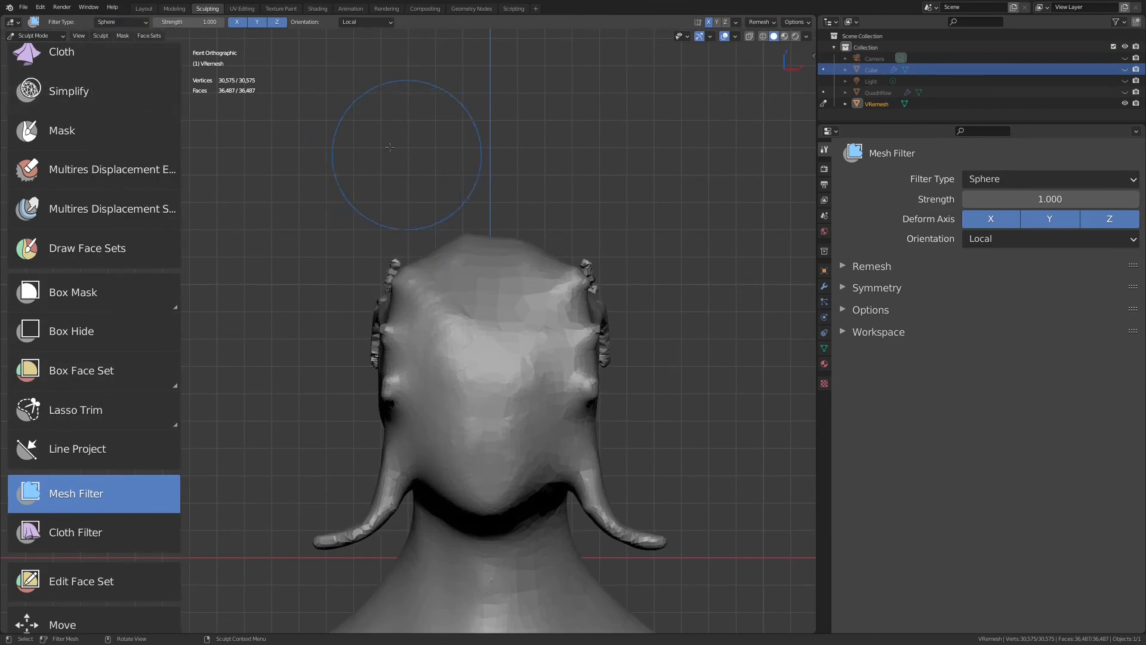
# Roughen the whole surface with Mesh Filter set to the Random type at strength 1.
pyautogui.click(123, 22)
pyautogui.click(133, 22)
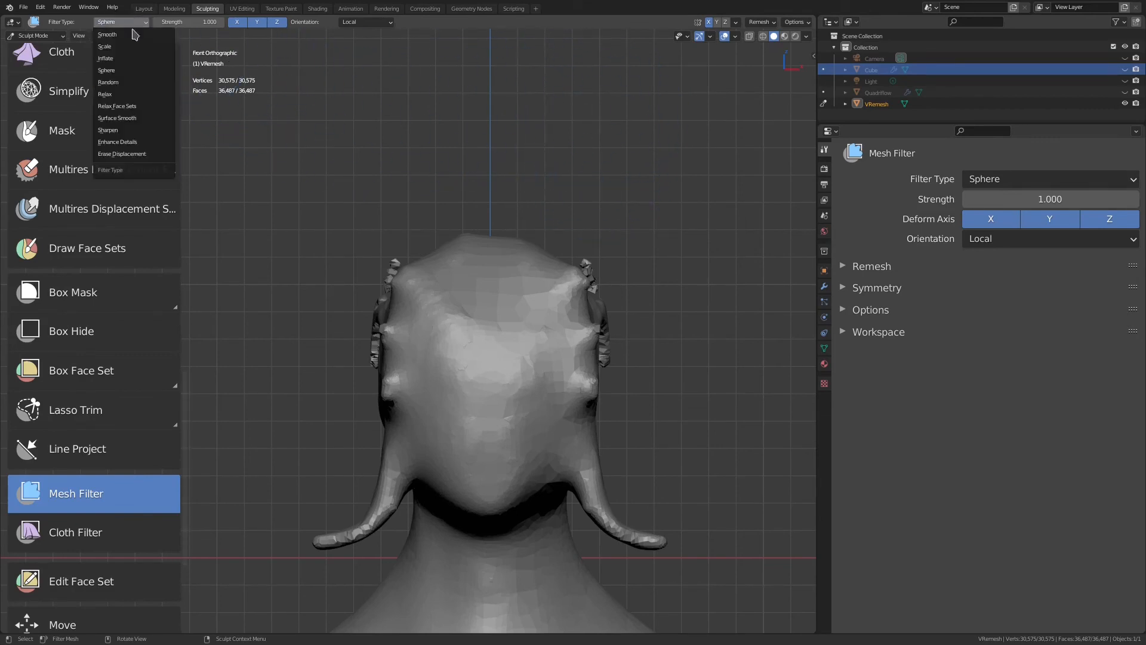
pyautogui.click(132, 83)
pyautogui.moveTo(447, 93); pyautogui.dragTo(450, 113)
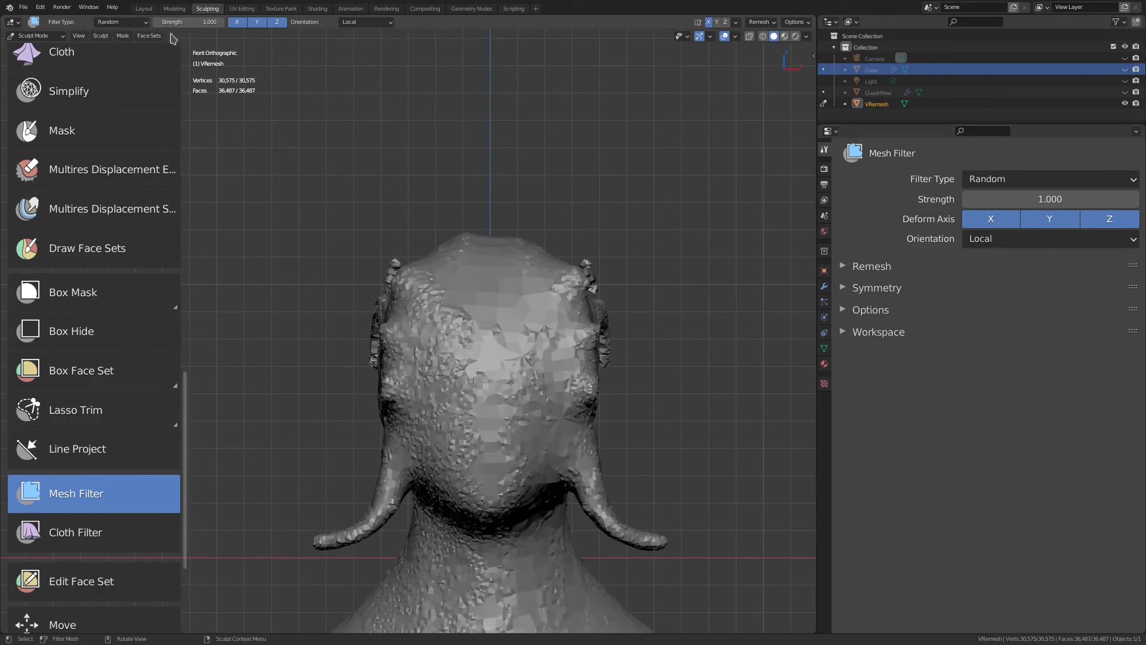
# Apply Mesh Filter with the Relax type at strength 1 to the roughened bust.
pyautogui.click(132, 23)
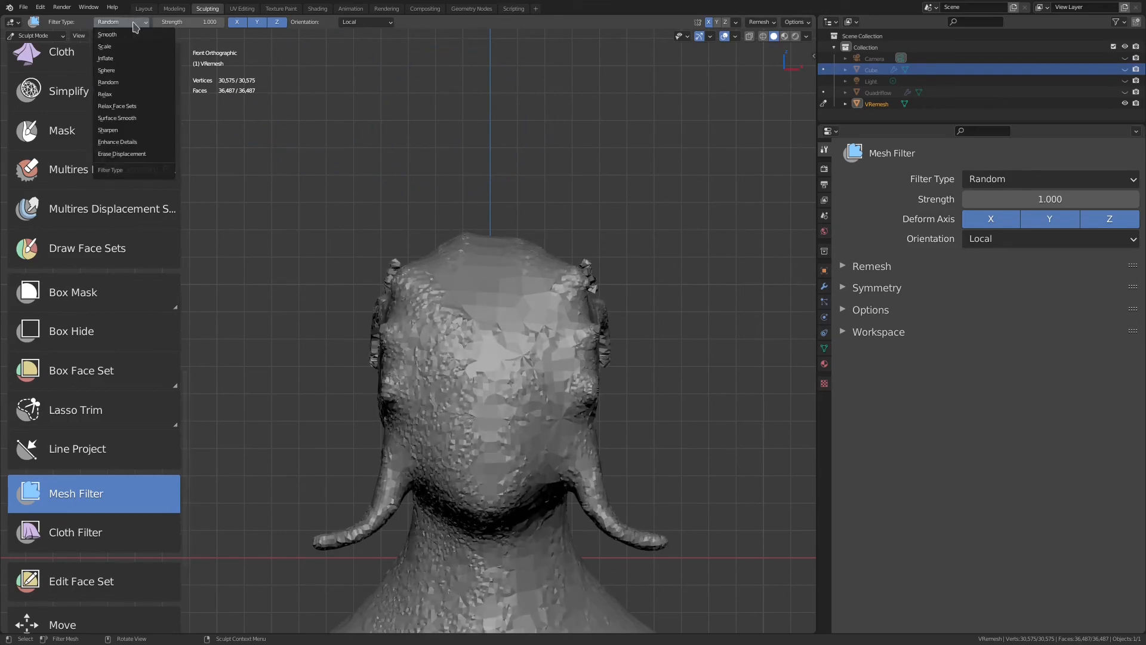
pyautogui.click(142, 95)
pyautogui.moveTo(487, 141); pyautogui.dragTo(448, 154)
pyautogui.scroll(-3, 466, 162)
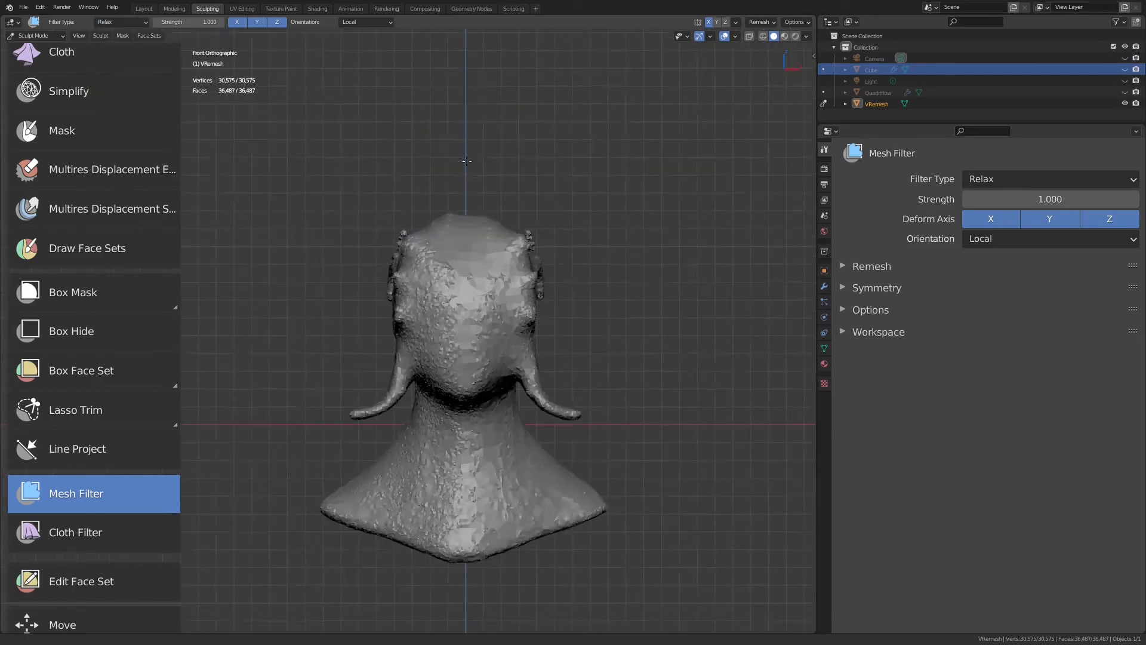
pyautogui.scroll(-1, 466, 161)
pyautogui.scroll(3, 375, 155)
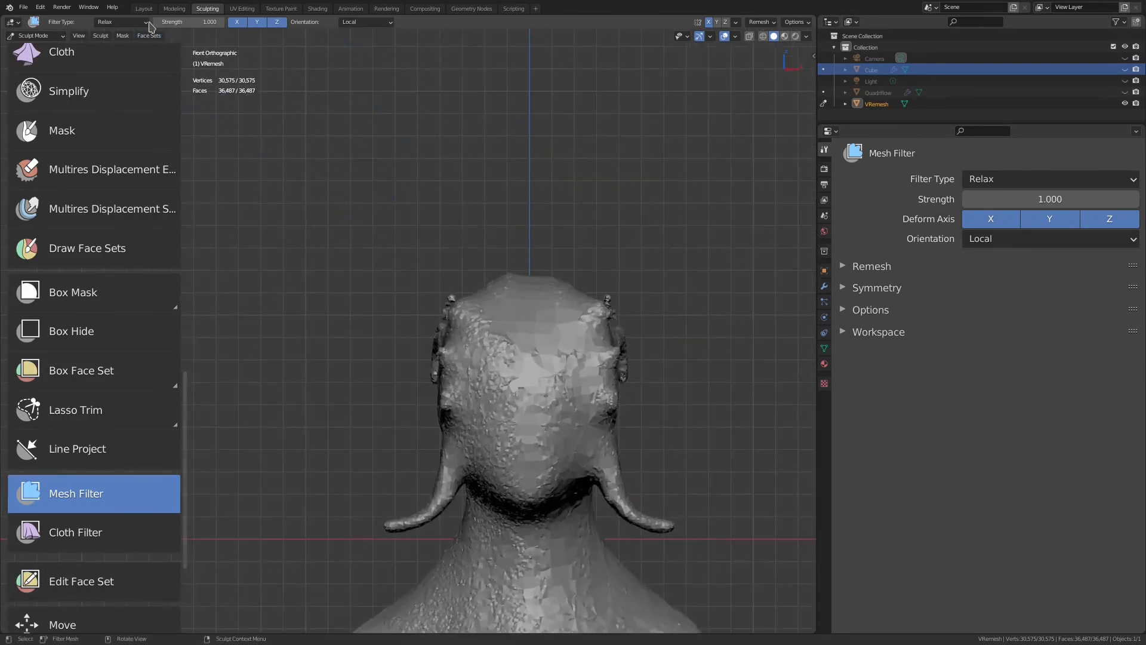
# Switch the Mesh Filter type to Relax Face Sets, keeping strength 1.
pyautogui.click(128, 22)
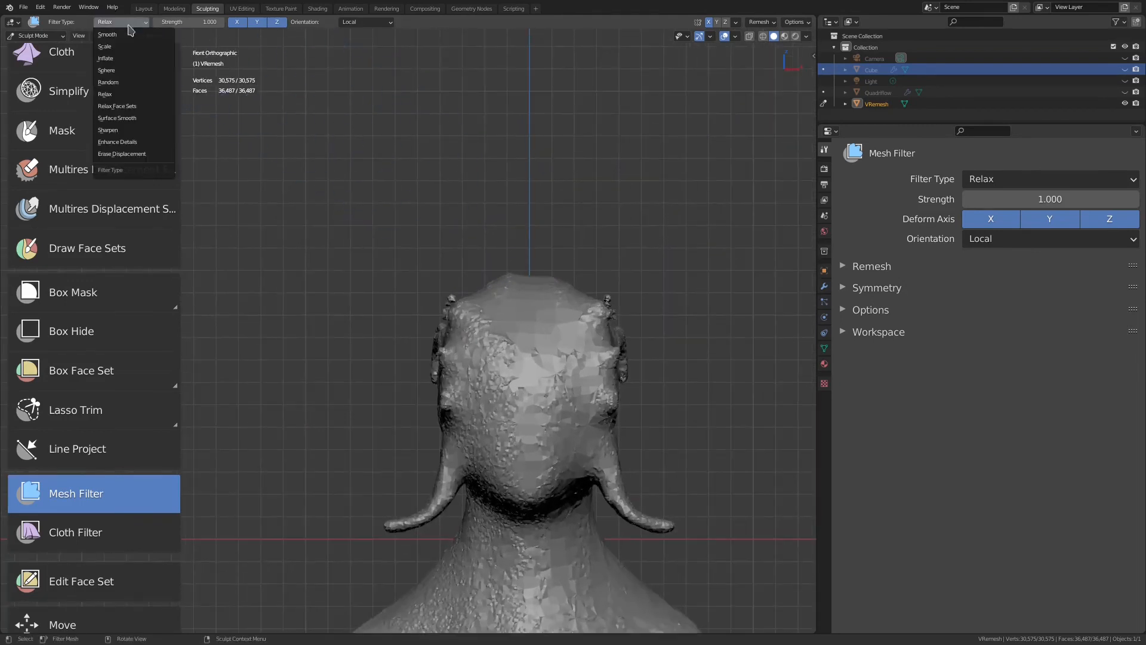
pyautogui.click(141, 108)
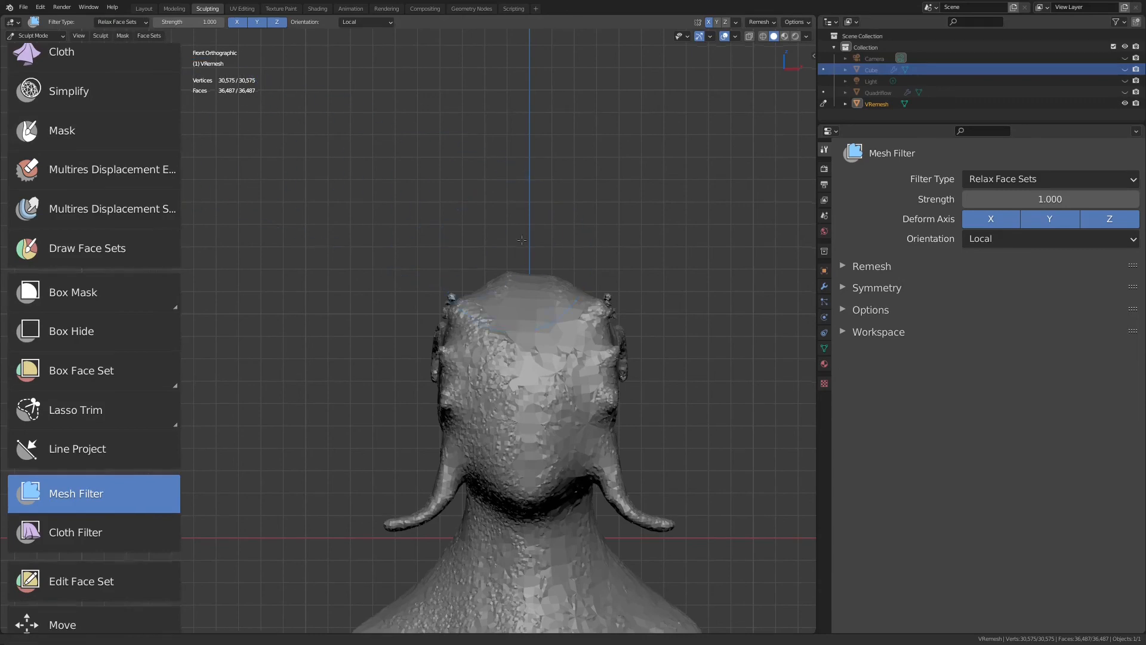
pyautogui.keyDown('shift'); pyautogui.moveTo(531, 359); pyautogui.dragTo(539, 263, button='middle'); pyautogui.keyUp('shift')
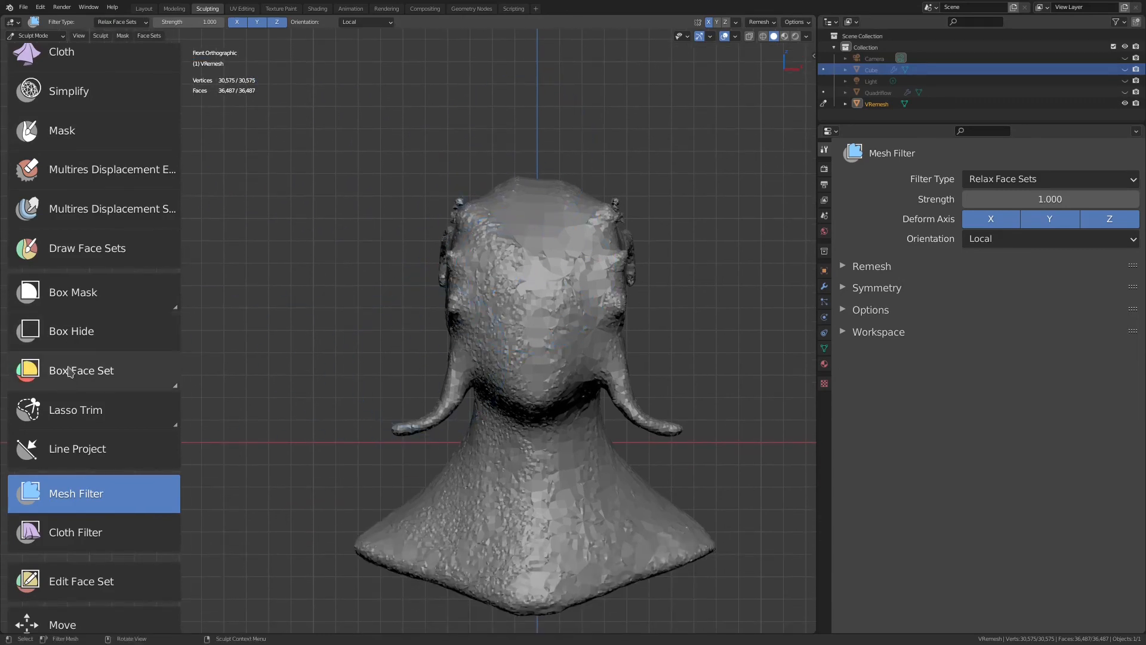
# Paint a new face set over the middle of the face using the Draw Face Sets brush at 125 px radius.
pyautogui.click(70, 250)
pyautogui.keyDown('ctrl'); pyautogui.moveTo(506, 389); pyautogui.dragTo(518, 325, button='middle'); pyautogui.keyUp('ctrl')
pyautogui.moveTo(571, 295); pyautogui.dragTo(587, 334)
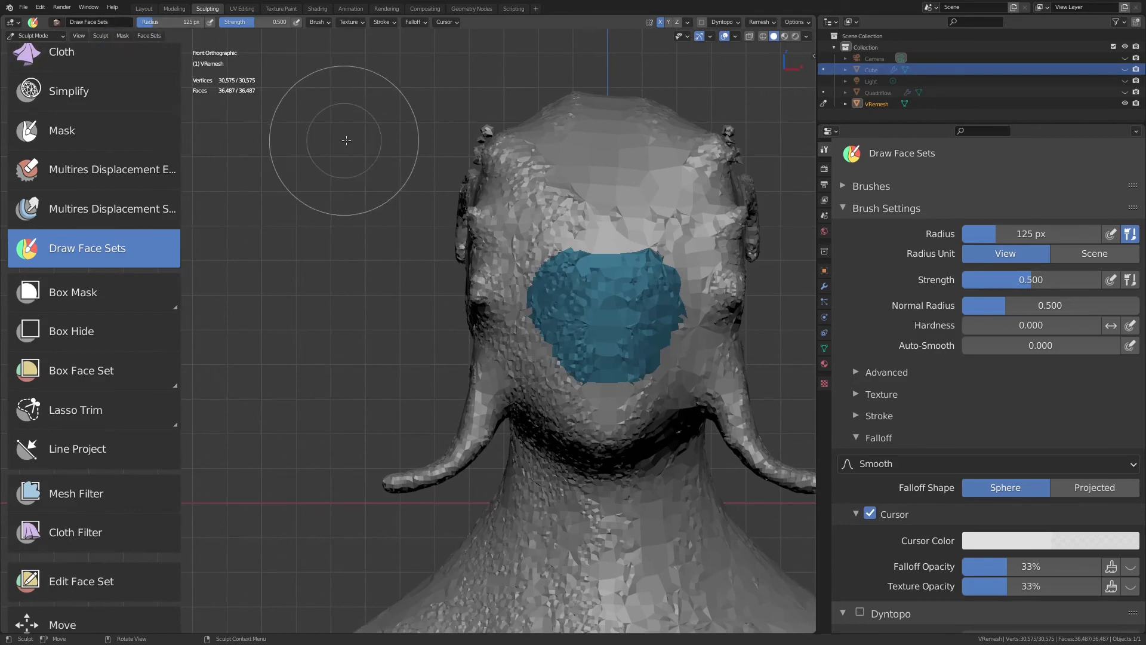
pyautogui.scroll(-3, 323, 119)
pyautogui.scroll(4, 388, 151)
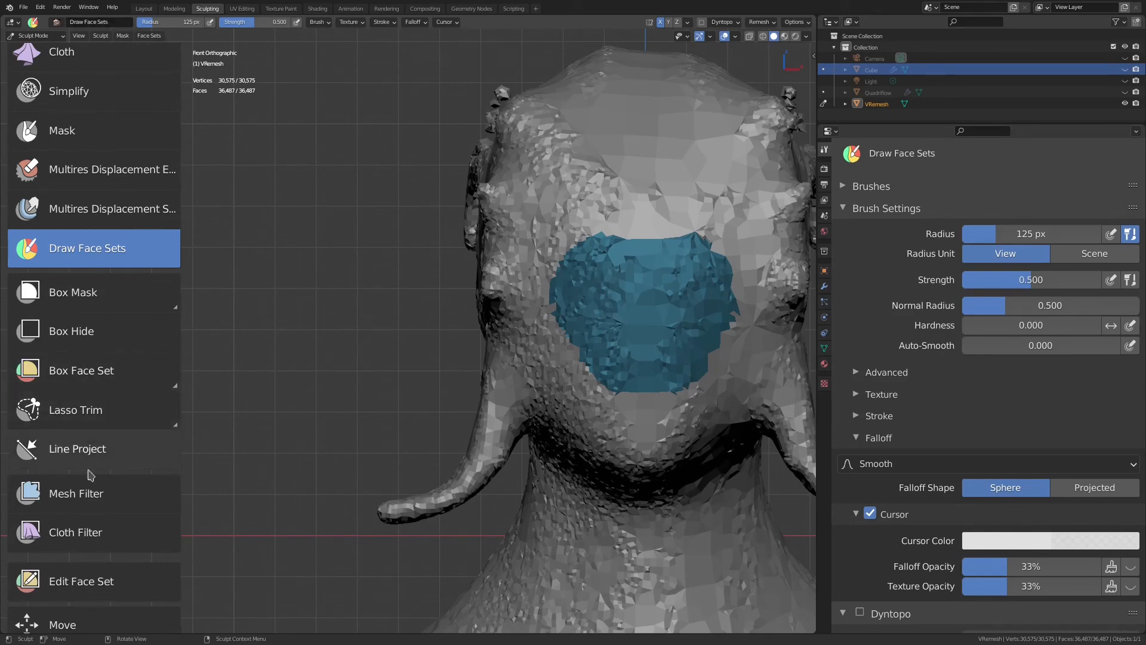
# Apply Mesh Filter with the Relax Face Sets type at strength 1 to even out the painted face set's border.
pyautogui.click(88, 494)
pyautogui.moveTo(357, 222); pyautogui.dragTo(380, 162, button='middle')
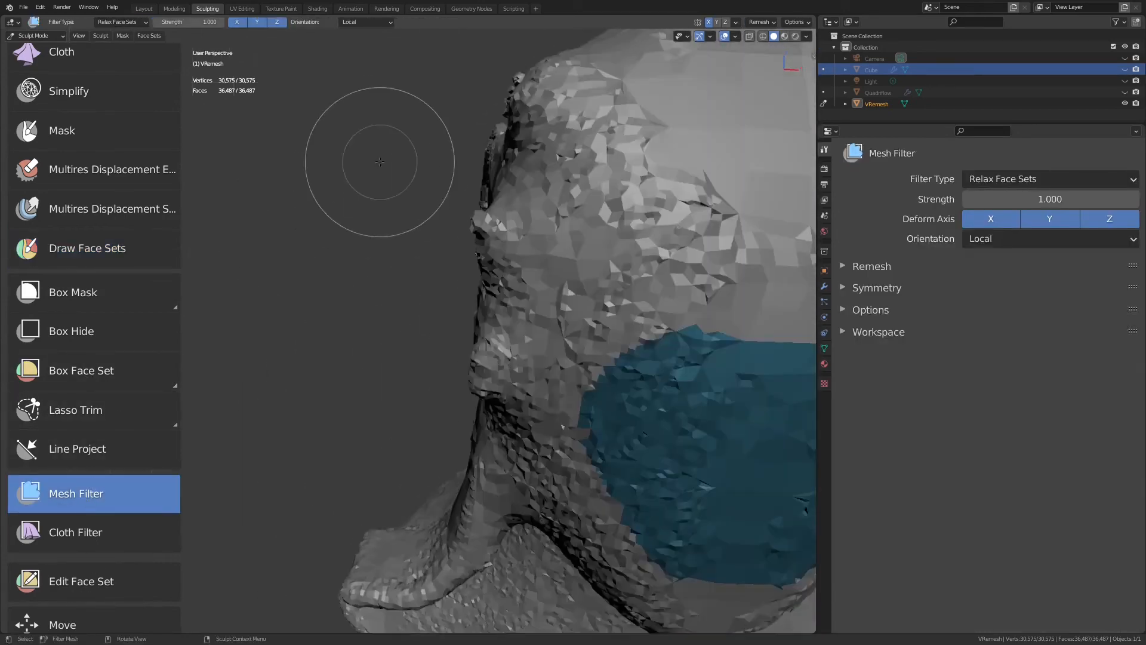
pyautogui.press('KP_1')
pyautogui.scroll(-4, 533, 139)
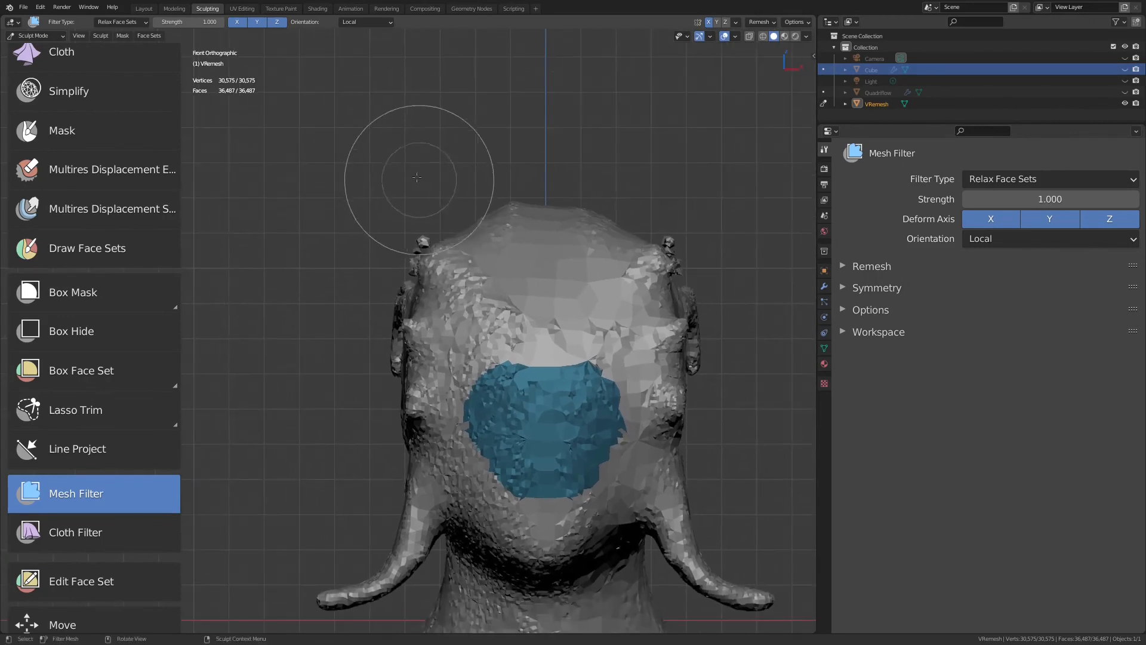
pyautogui.scroll(2, 402, 145)
pyautogui.moveTo(380, 152); pyautogui.dragTo(640, 115)
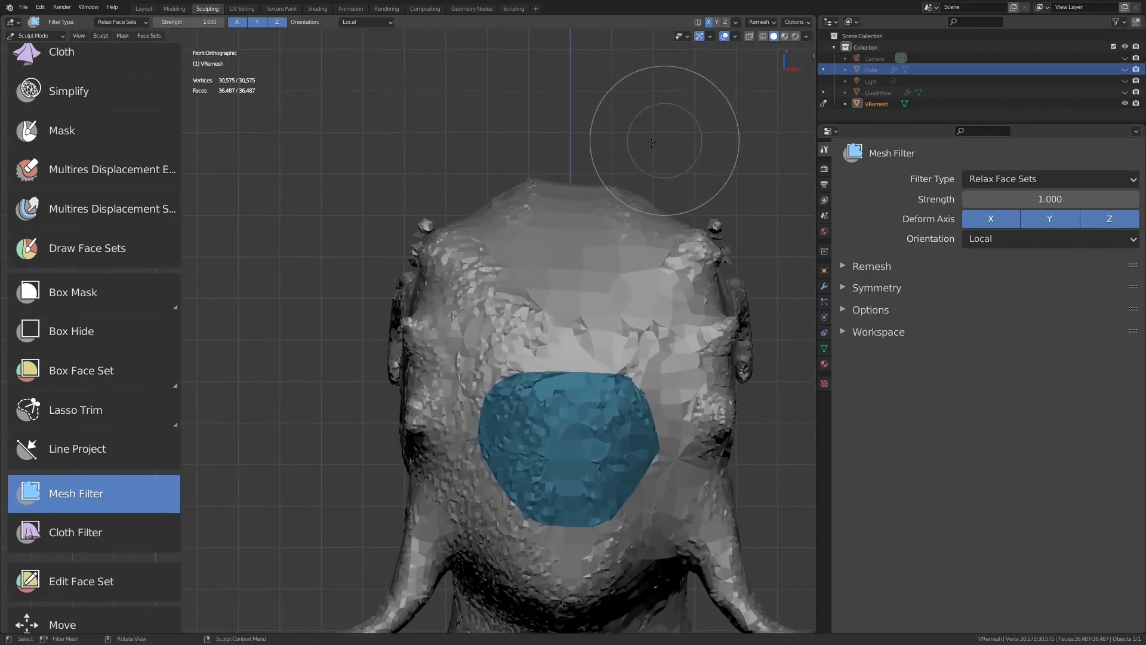
# Apply Mesh Filter with the Sharpen type at strength 1 to the whole bust.
pyautogui.click(139, 22)
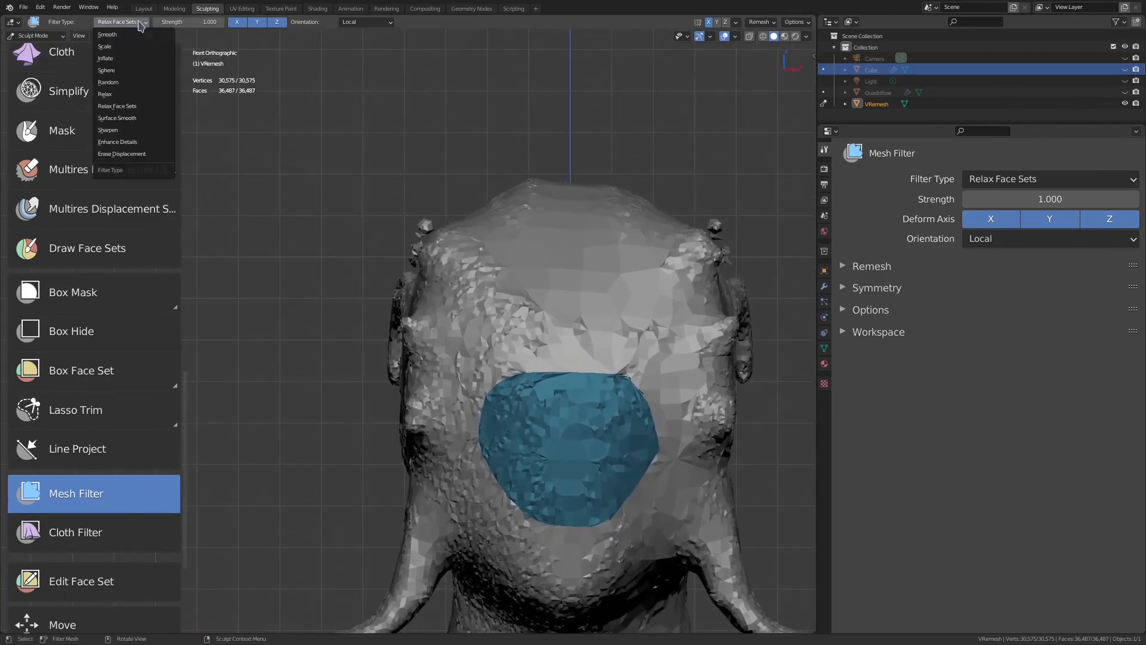
pyautogui.click(138, 130)
pyautogui.moveTo(370, 116); pyautogui.dragTo(487, 117)
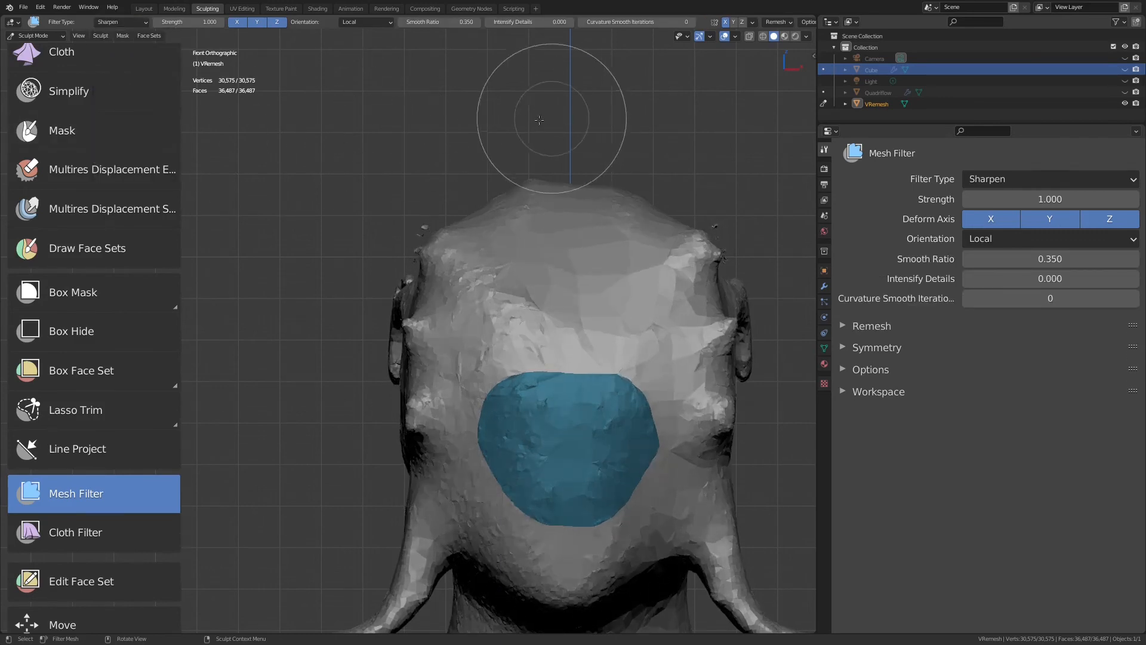
# Switch the Mesh Filter type to Enhance Details, keeping strength 1.
pyautogui.click(139, 34)
pyautogui.click(138, 22)
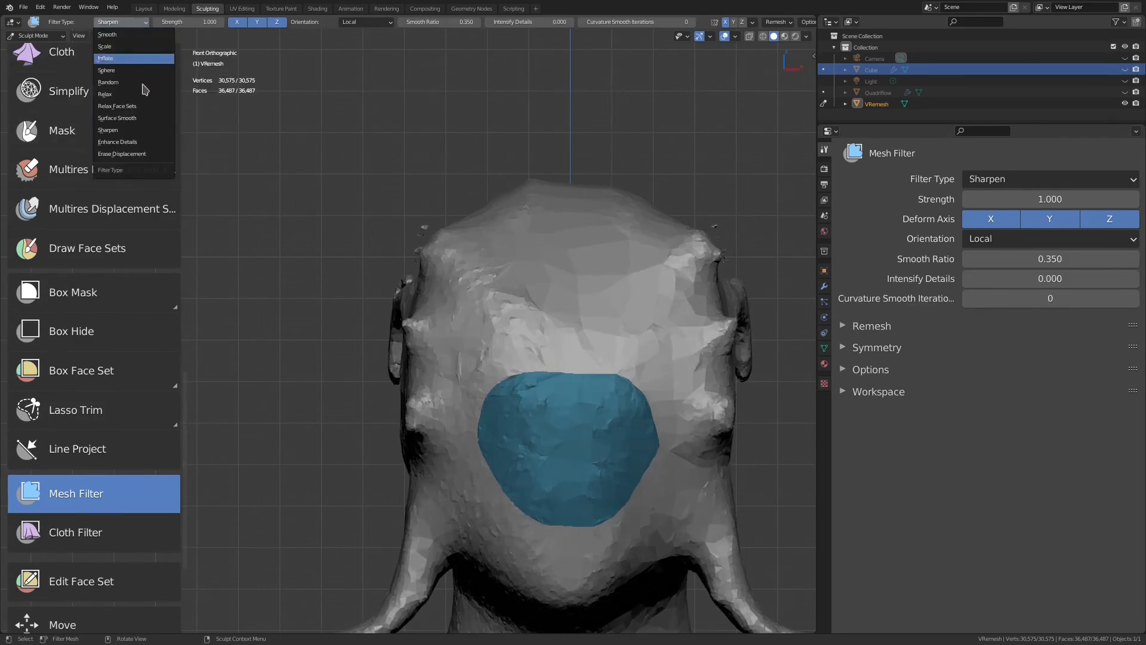
pyautogui.click(154, 146)
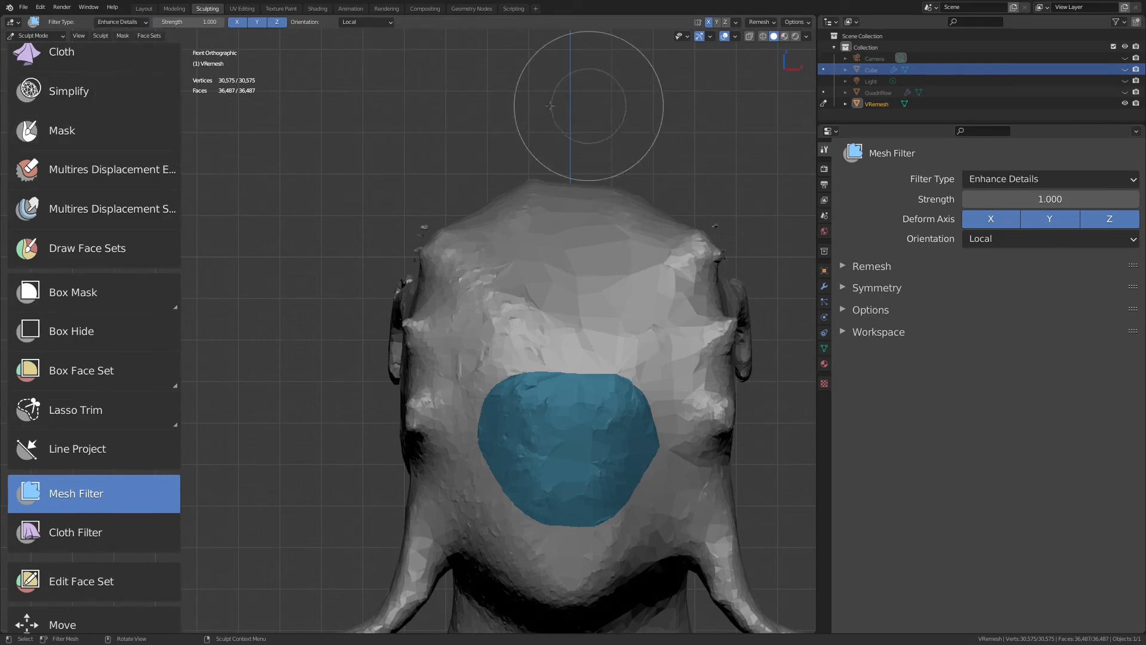
pyautogui.click(145, 24)
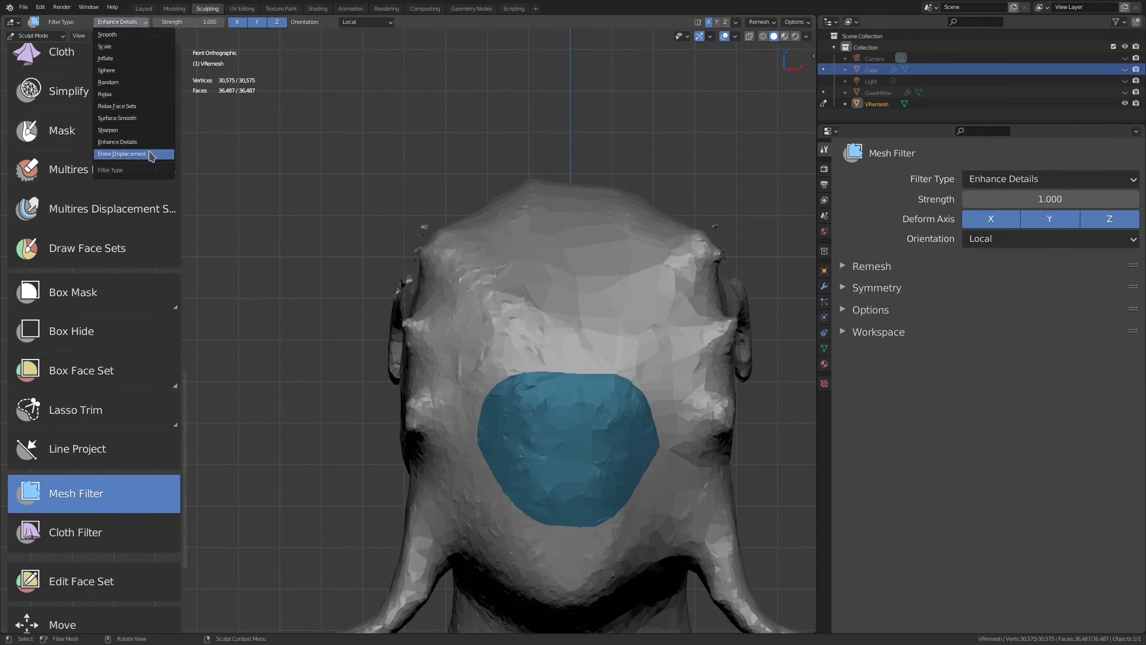
# Hide VRemesh, show the Quadriflow head and transfer sculpting to it.
pyautogui.click(1125, 104)
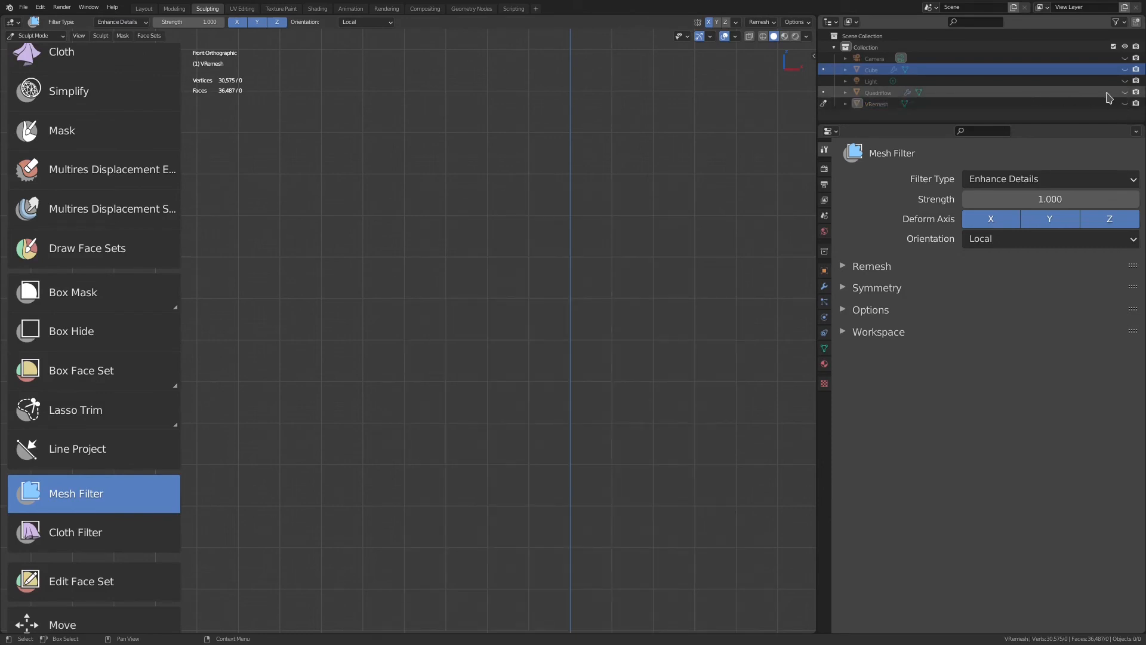
pyautogui.click(1125, 93)
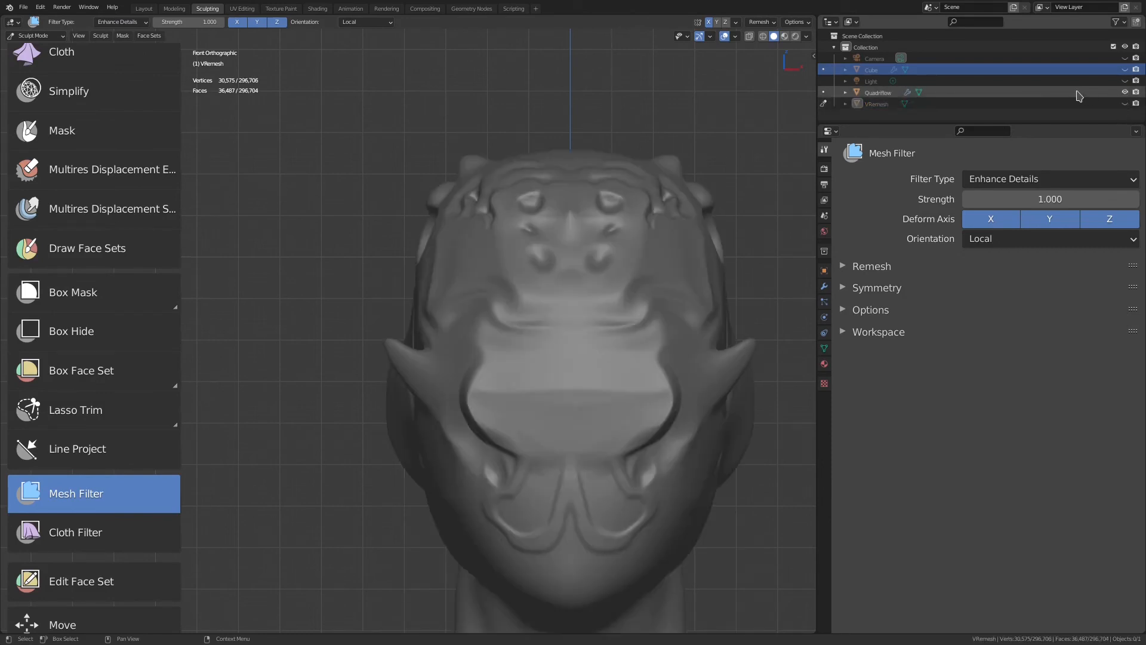
pyautogui.click(976, 94)
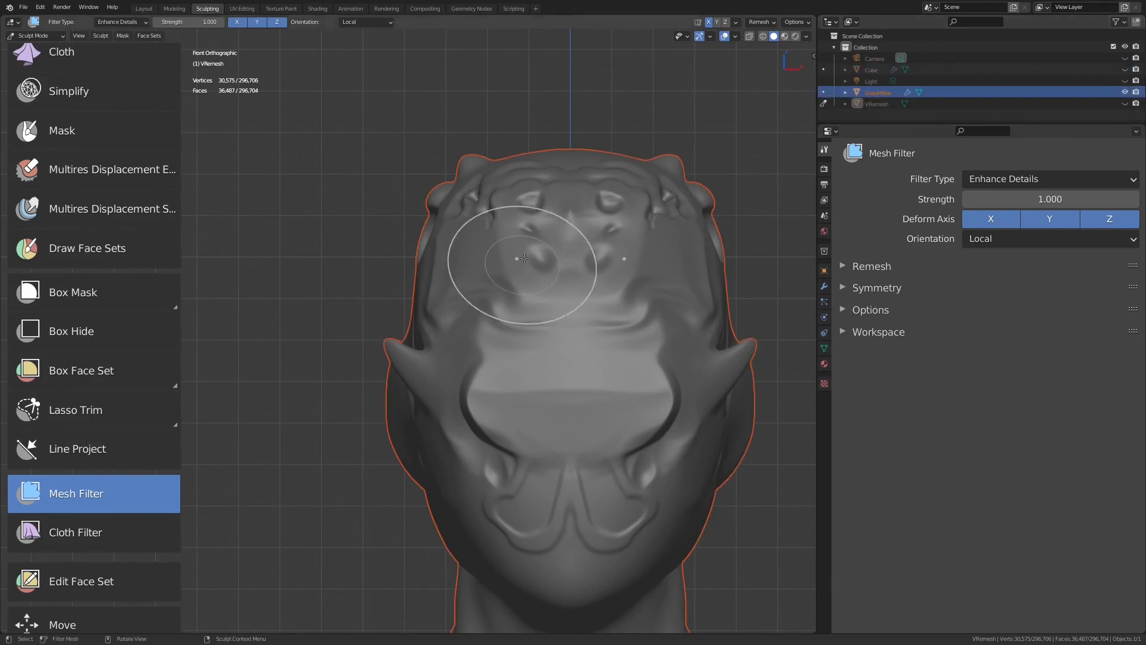
pyautogui.press('KP_Decimal')
pyautogui.hotkey('alt', 'q')
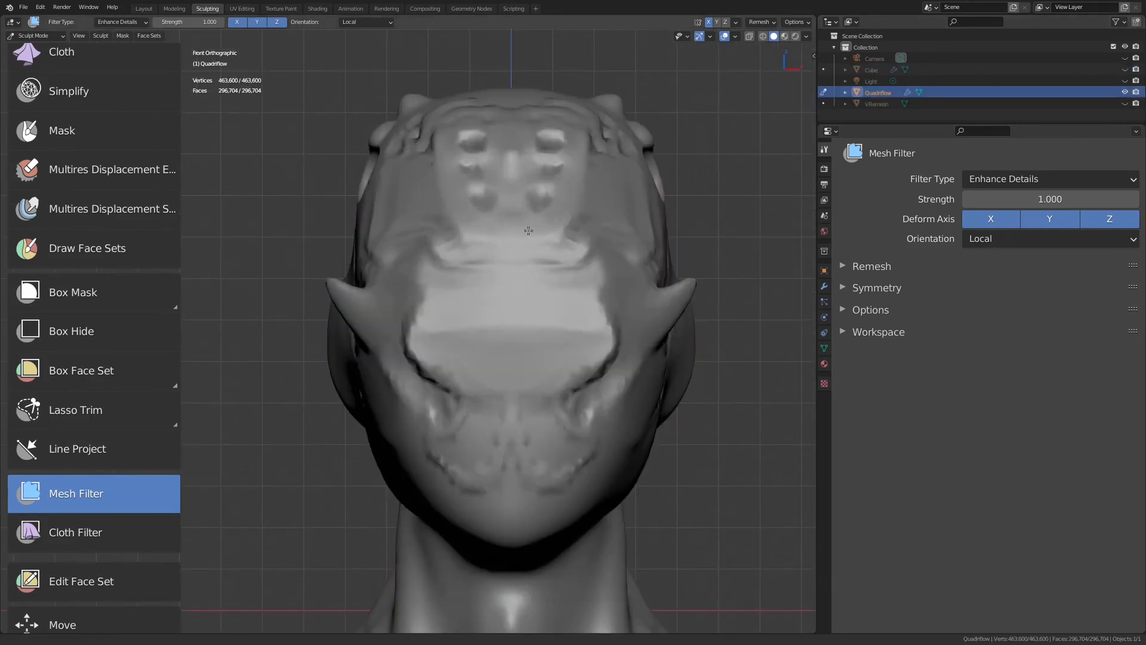
pyautogui.scroll(-3, 335, 113)
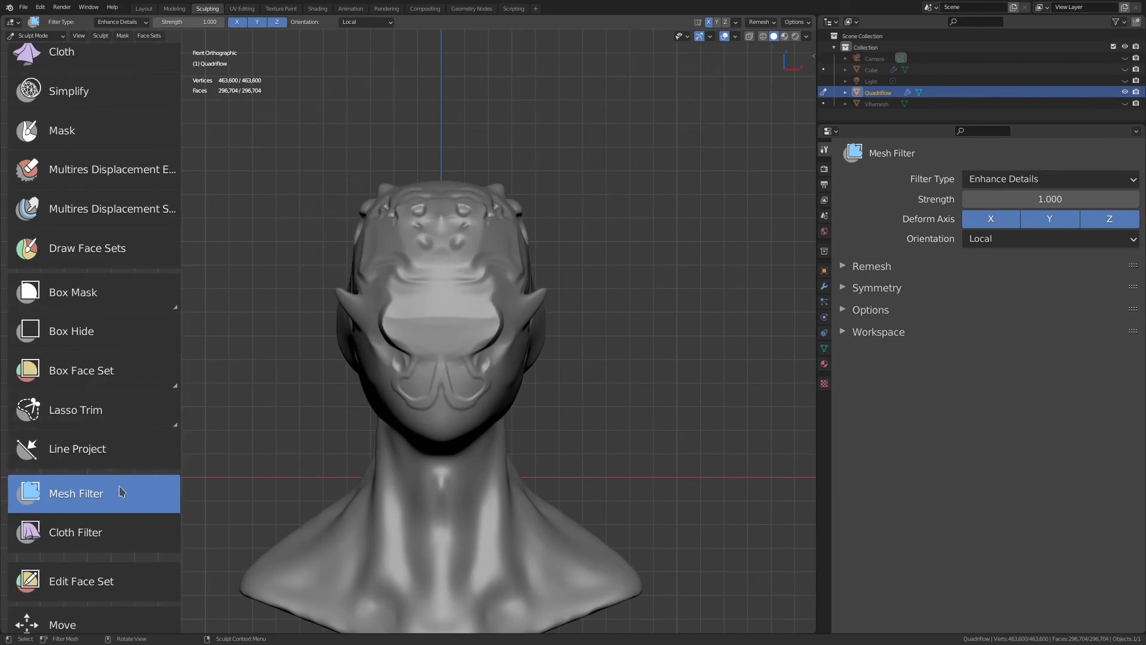
# Erase the sculpted detail on the Quadriflow head with Mesh Filter set to Erase Displacement at strength 1.
pyautogui.click(131, 22)
pyautogui.click(143, 154)
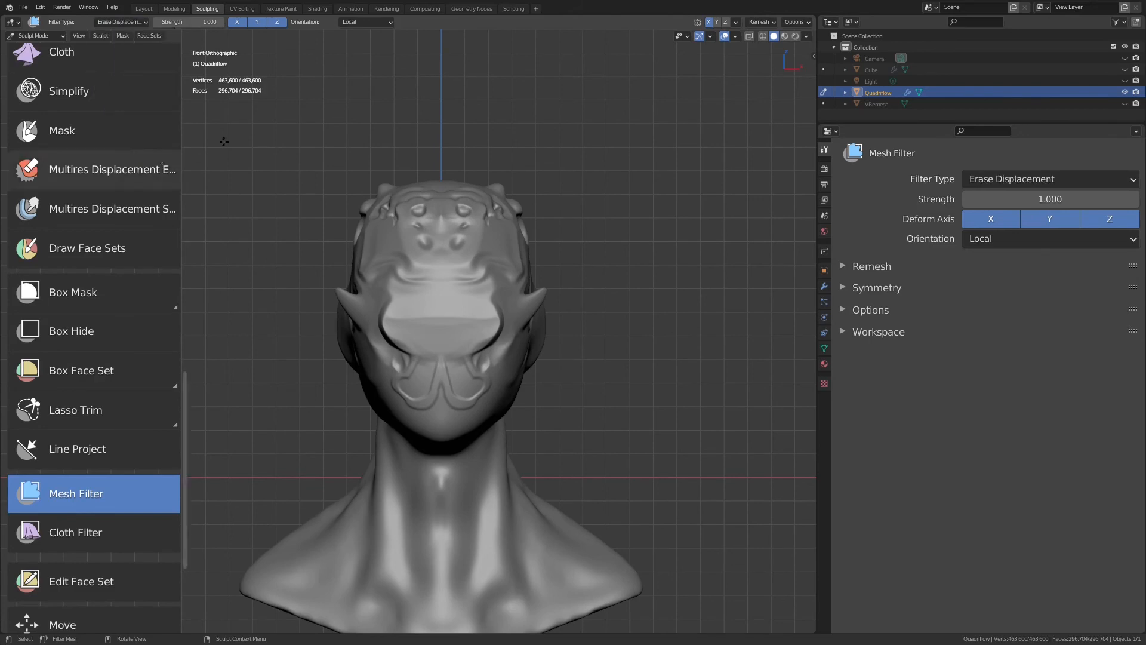
pyautogui.moveTo(568, 143); pyautogui.dragTo(726, 164)
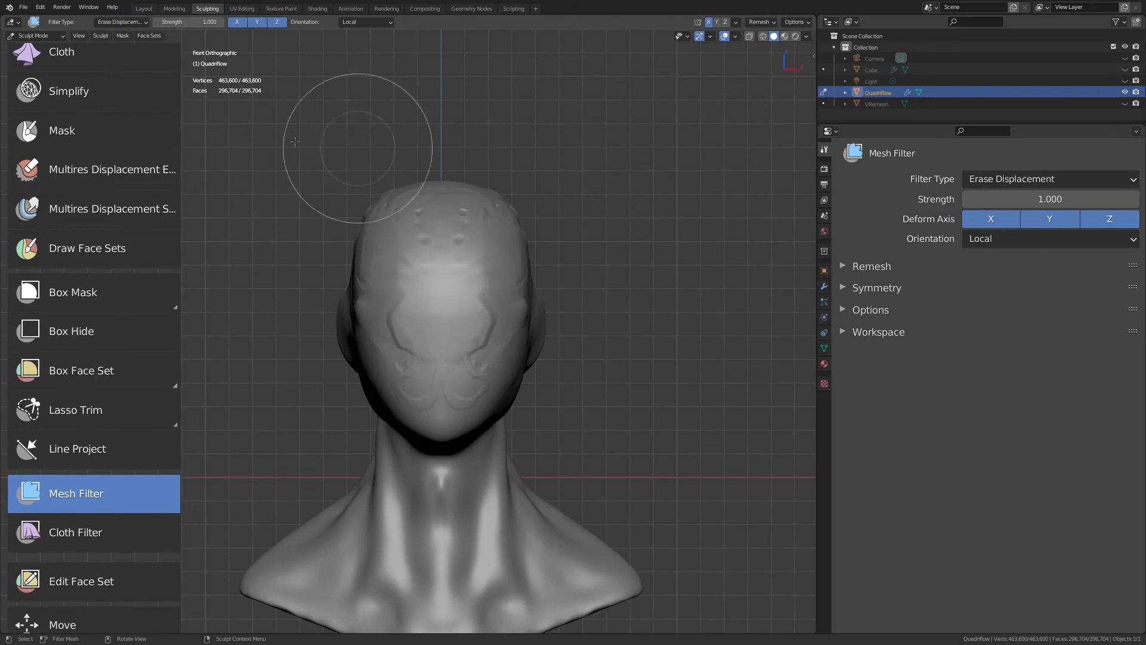
pyautogui.moveTo(279, 133); pyautogui.dragTo(634, 157)
pyautogui.keyDown('ctrl'); pyautogui.moveTo(557, 205); pyautogui.dragTo(564, 172, button='middle'); pyautogui.keyUp('ctrl')
pyautogui.moveTo(564, 171)
pyautogui.keyDown('shift'); pyautogui.mouseDown(button='middle')
pyautogui.moveTo(646, 164)
pyautogui.moveTo(646, 148)
pyautogui.mouseUp(button='middle'); pyautogui.keyUp('shift')
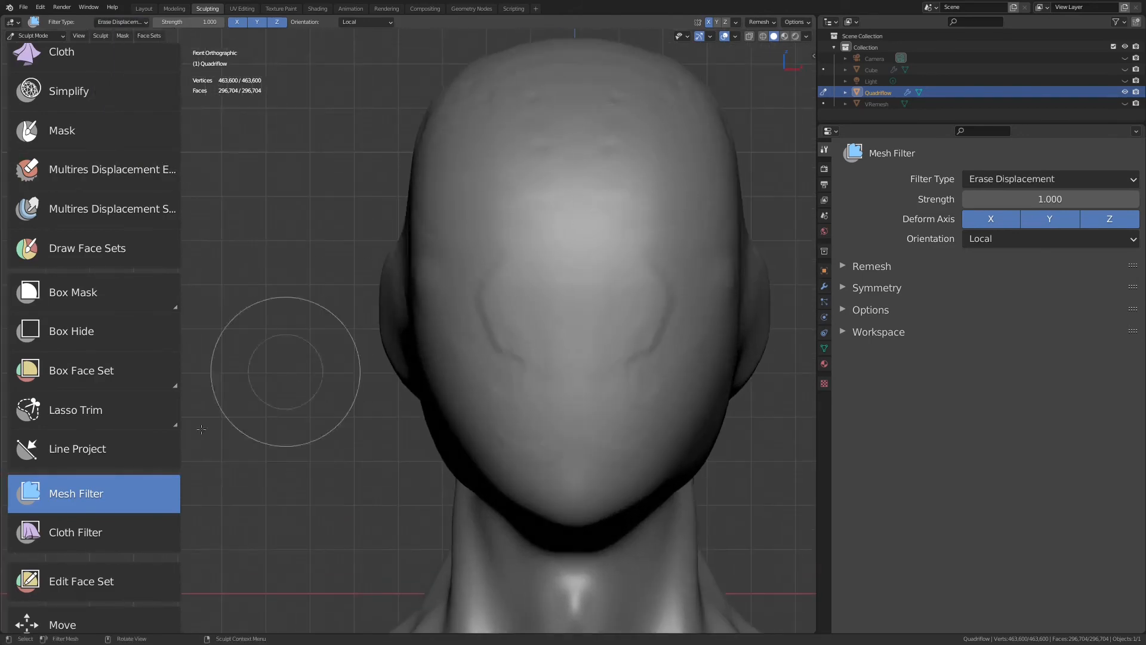
# Activate the Cloth Filter tool with the Gravity filter type.
pyautogui.click(96, 541)
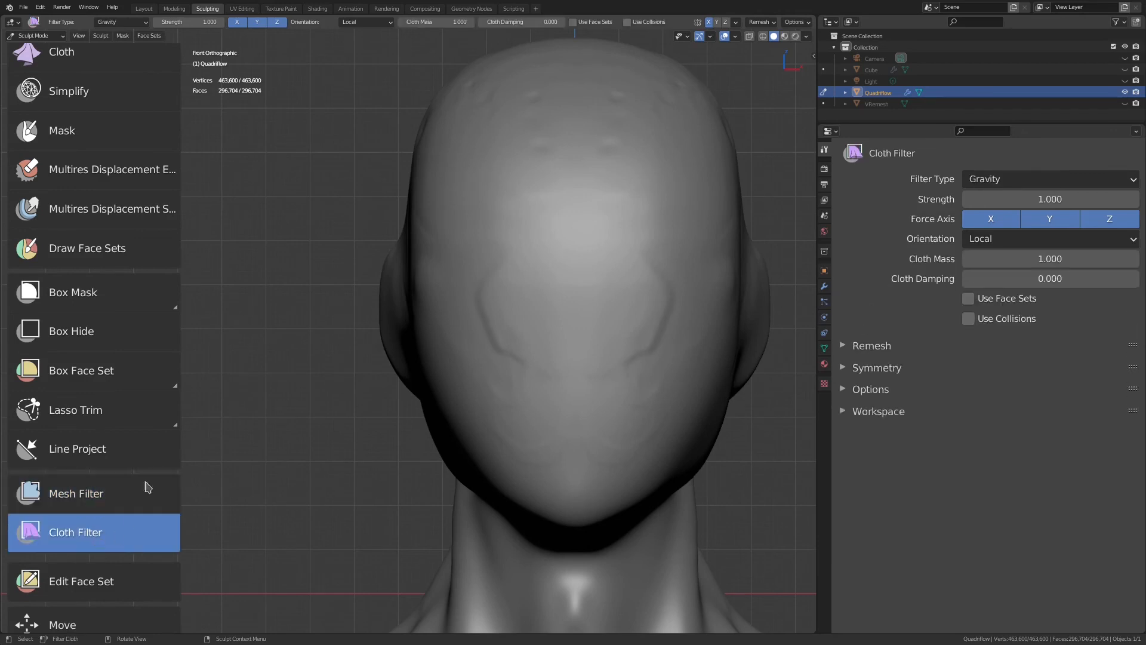
pyautogui.keyDown('shift'); pyautogui.moveTo(333, 204); pyautogui.dragTo(361, 299, button='middle'); pyautogui.keyUp('shift')
pyautogui.scroll(-3, 358, 155)
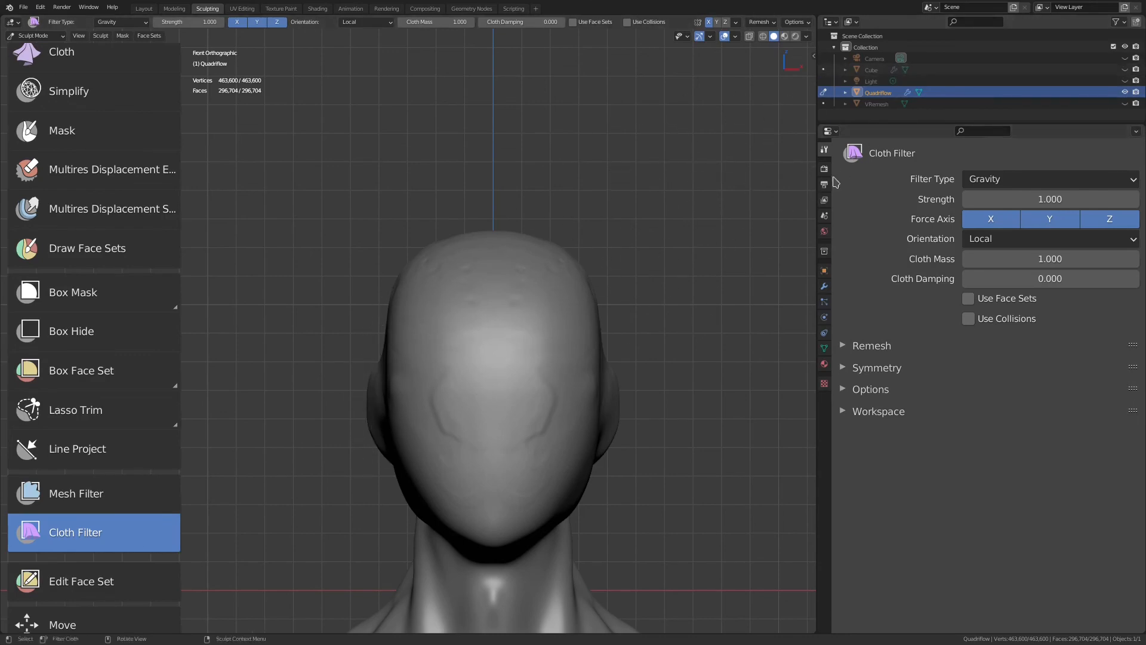
pyautogui.moveTo(544, 226)
pyautogui.keyDown('ctrl'); pyautogui.mouseDown(button='middle')
pyautogui.moveTo(564, 343)
pyautogui.moveTo(581, 257)
pyautogui.mouseUp(button='middle'); pyautogui.keyUp('ctrl')
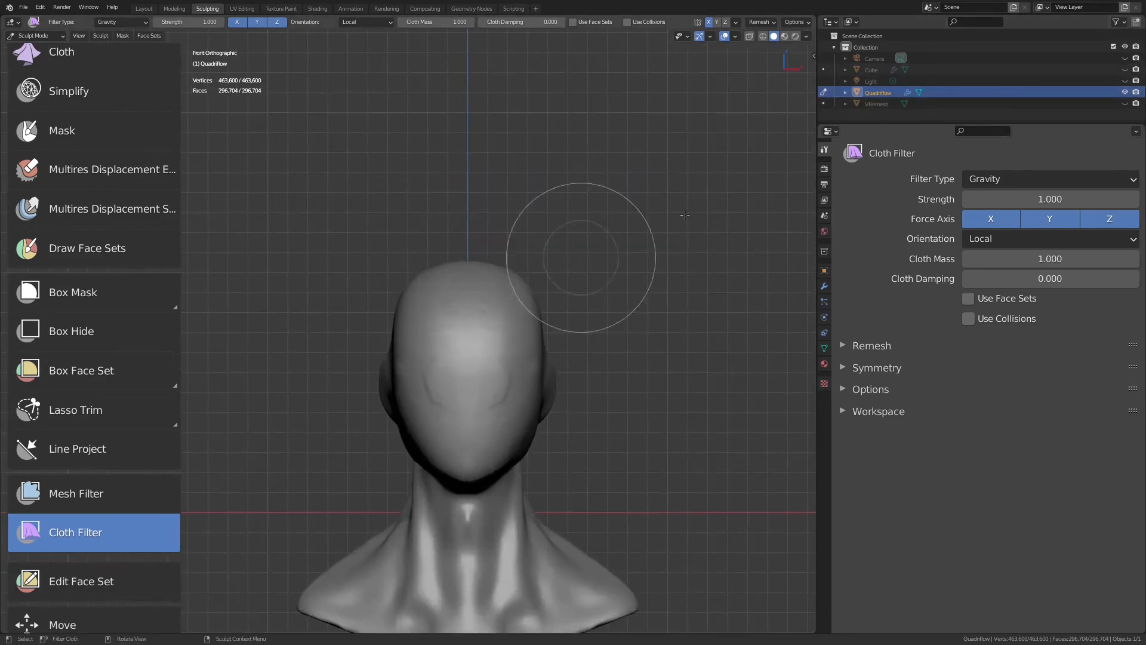
# Hide the Quadriflow head, show VRemesh and transfer sculpting back to it.
pyautogui.click(1125, 91)
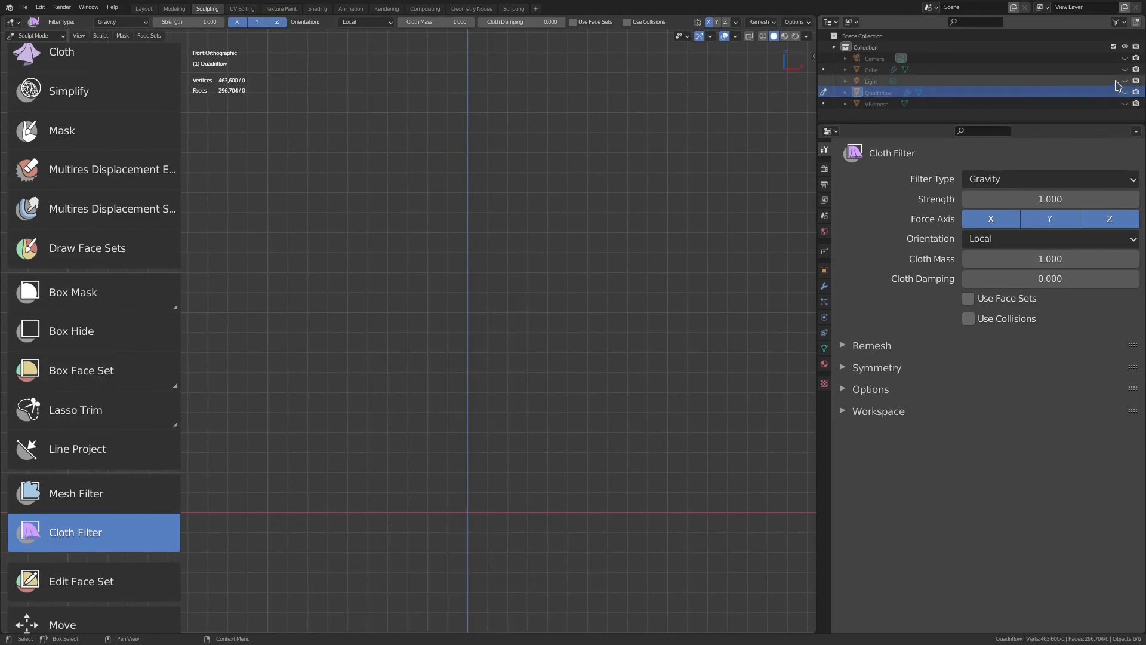
pyautogui.click(1124, 103)
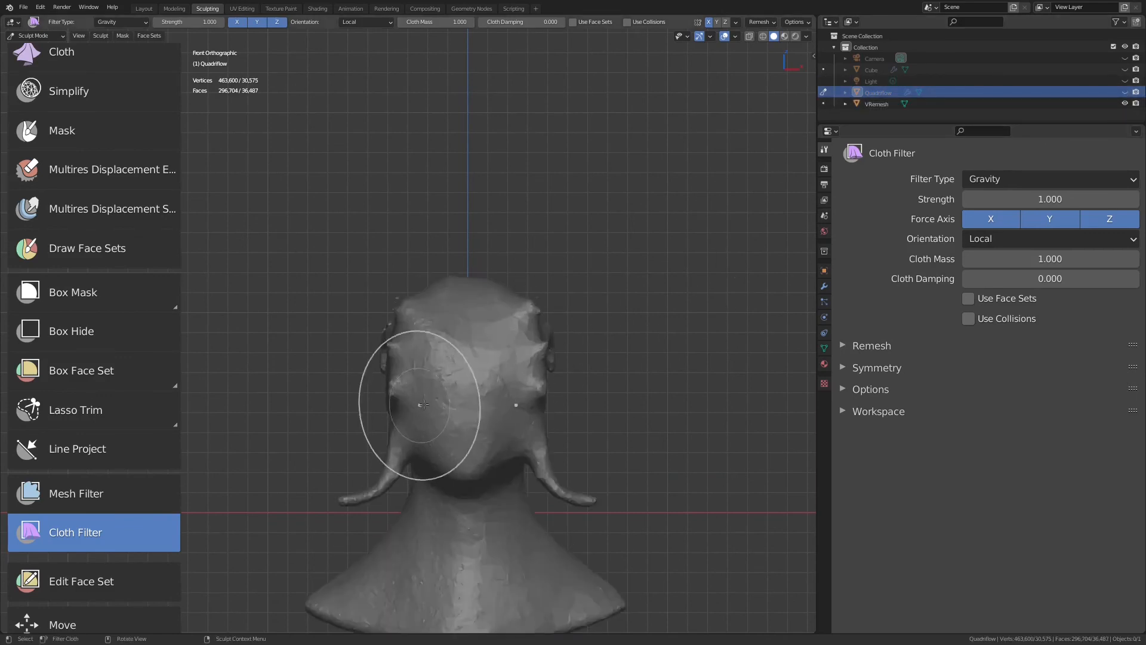
pyautogui.press('d')
pyautogui.keyDown('ctrl'); pyautogui.moveTo(474, 248); pyautogui.dragTo(422, 206, button='middle'); pyautogui.keyUp('ctrl')
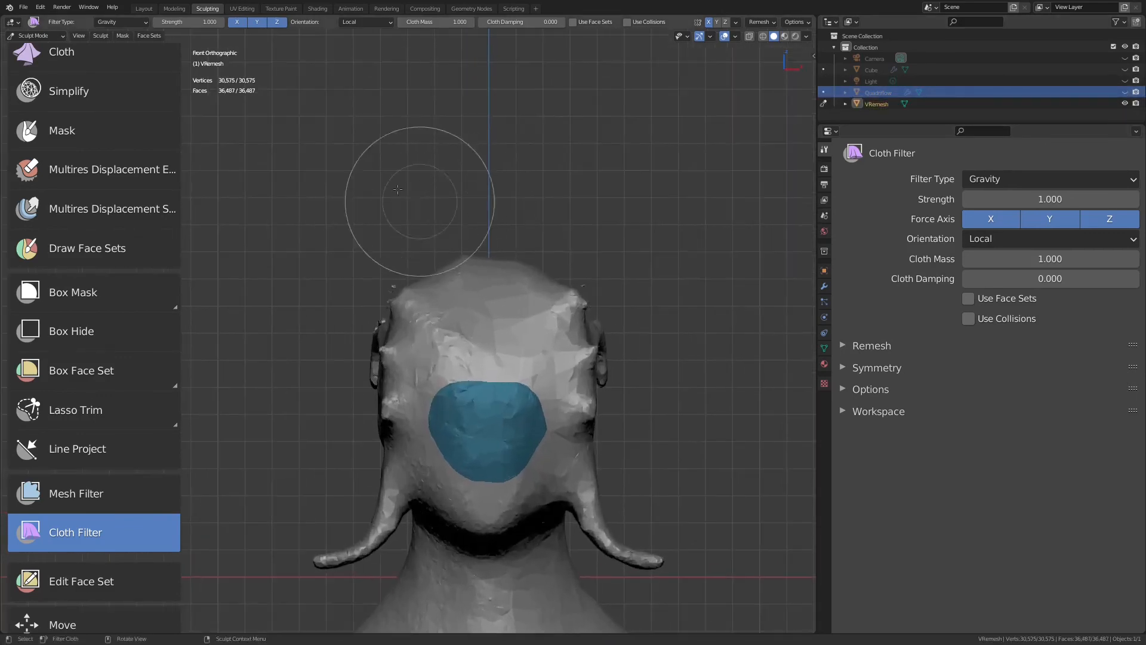
# Try the Gravity Cloth Filter on the VRemesh bust, and enable Use Face Sets for the filter.
pyautogui.moveTo(566, 233); pyautogui.dragTo(405, 195)
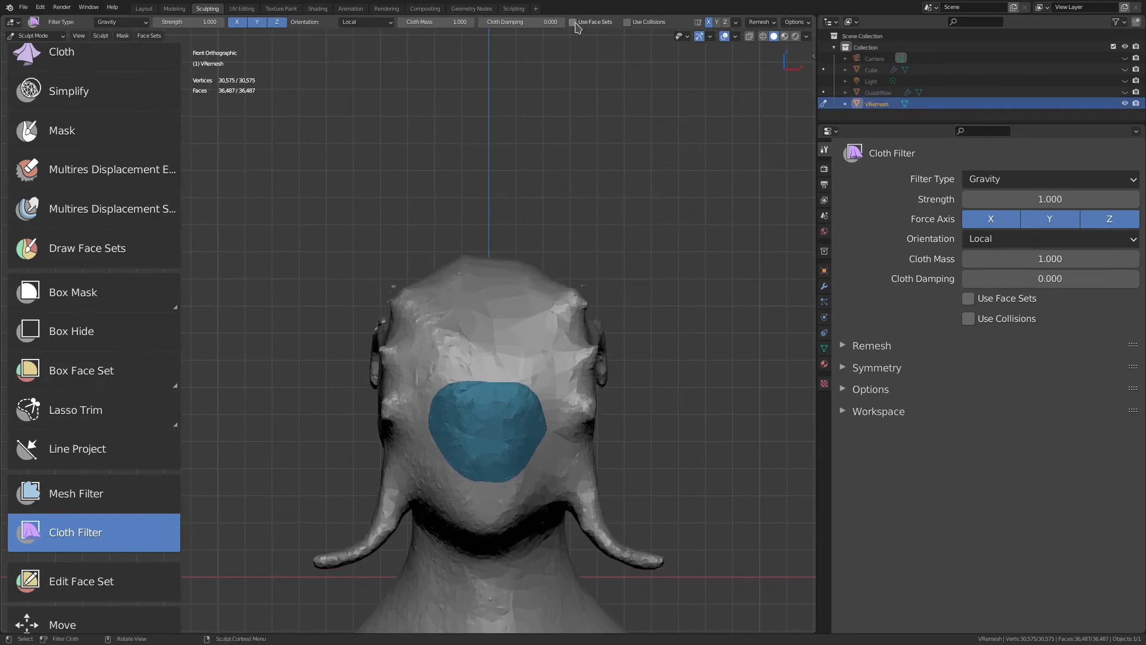
pyautogui.scroll(-1, 509, 185)
pyautogui.scroll(2, 510, 227)
pyautogui.keyDown('shift'); pyautogui.moveTo(509, 246); pyautogui.dragTo(546, 171, button='middle'); pyautogui.keyUp('shift')
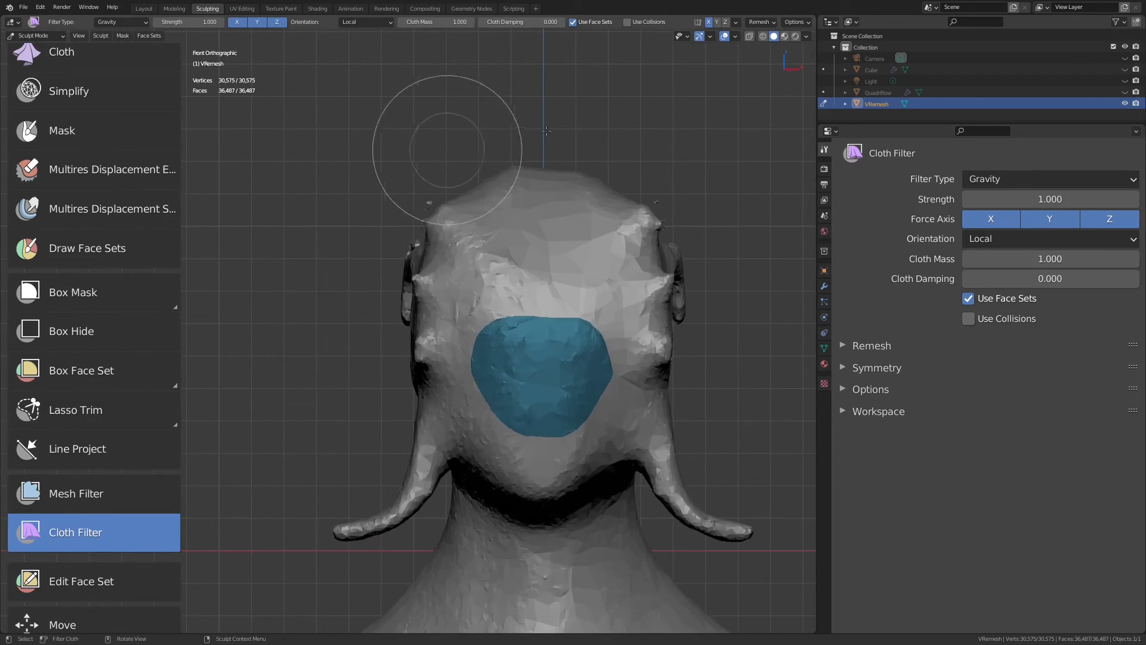
# Try the Gravity Cloth Filter at strength 1 with Use Face Sets enabled, and undo the deformation.
pyautogui.moveTo(685, 137); pyautogui.dragTo(500, 203)
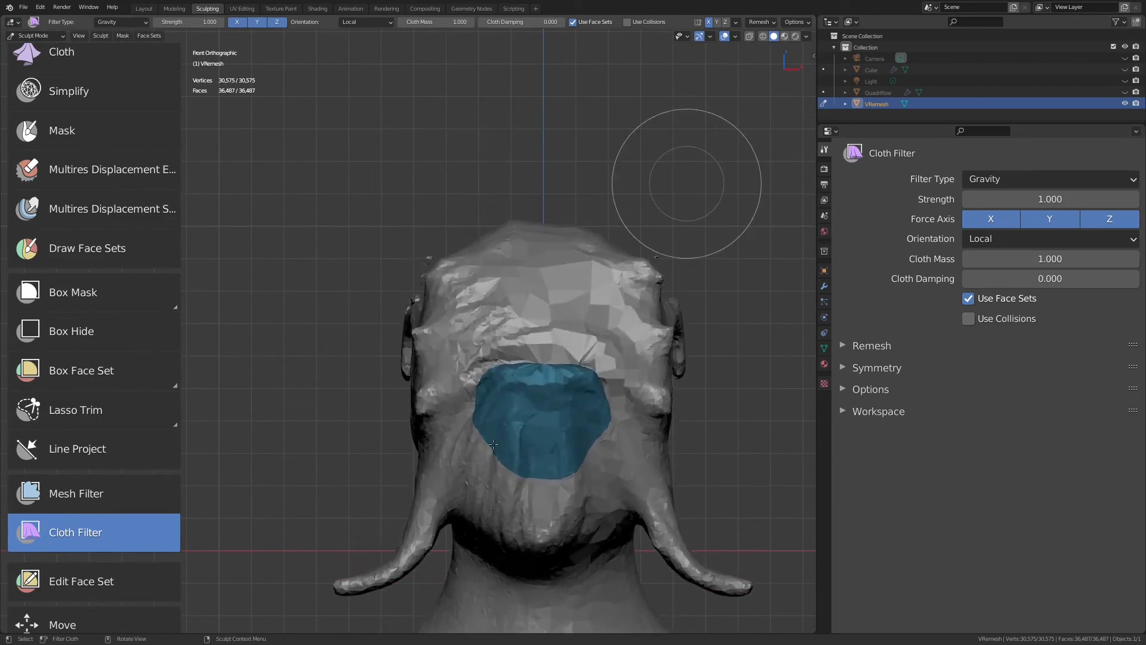
pyautogui.hotkey('ctrl', 'z')
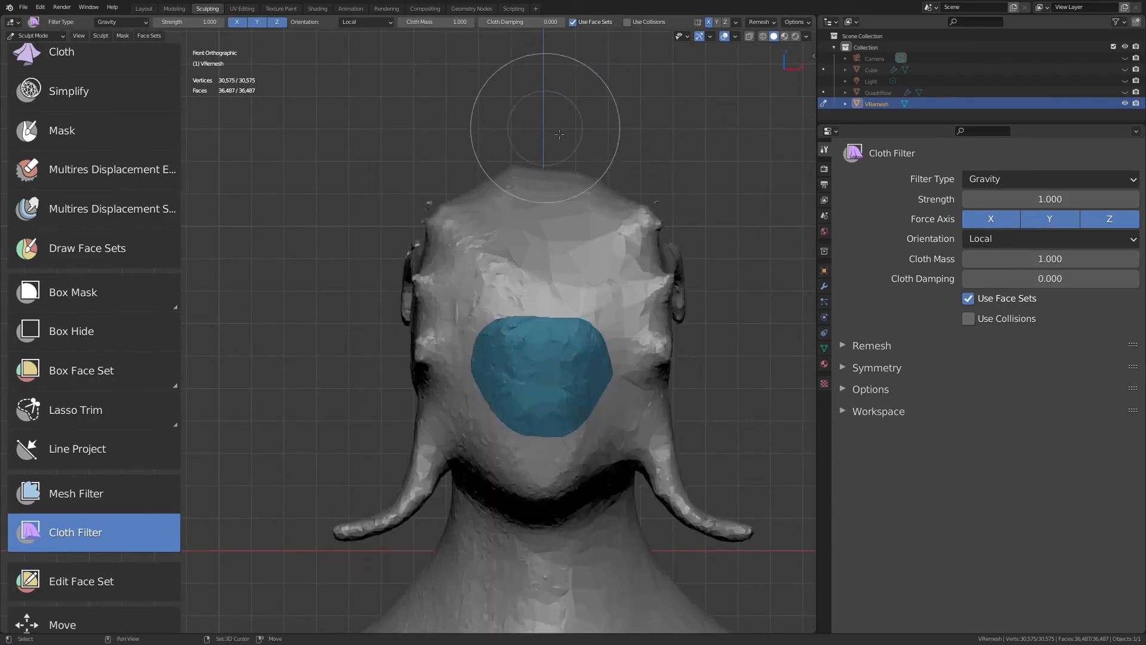
# Try the Inflate type of Cloth Filter on the whole bust at strength 1, and undo it.
pyautogui.keyDown('ctrl'); pyautogui.moveTo(545, 133); pyautogui.dragTo(550, 141, button='middle'); pyautogui.keyUp('ctrl')
pyautogui.keyDown('shift'); pyautogui.moveTo(549, 141); pyautogui.dragTo(493, 100, button='middle'); pyautogui.keyUp('shift')
pyautogui.scroll(-1, 492, 100)
pyautogui.click(125, 23)
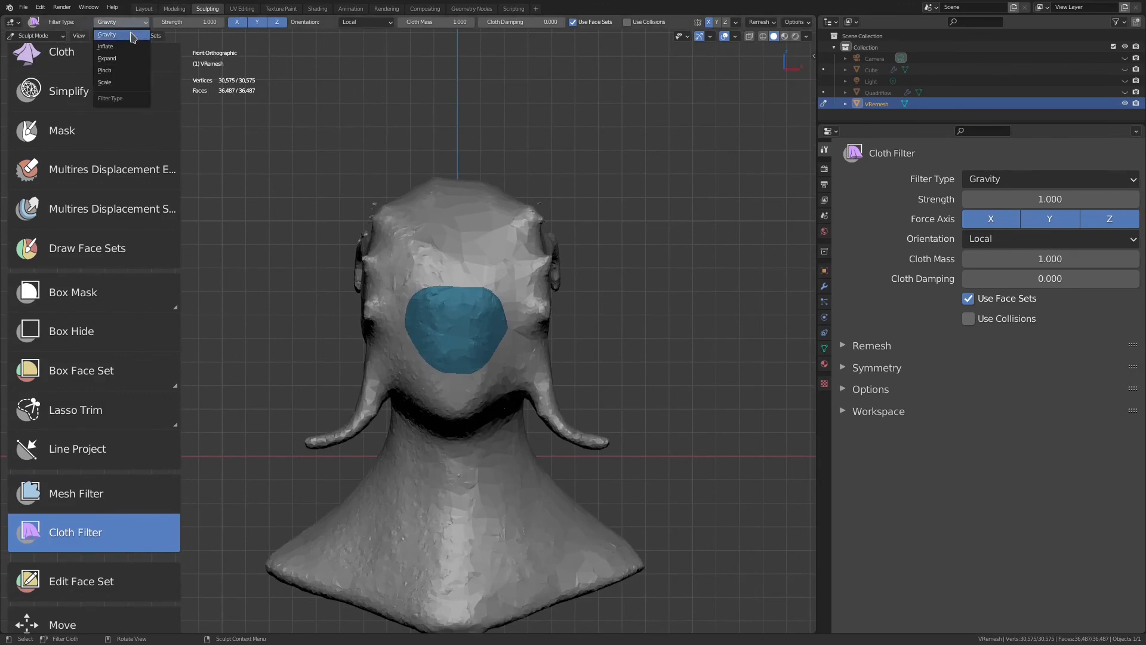
pyautogui.click(130, 46)
pyautogui.moveTo(561, 100); pyautogui.dragTo(440, 141)
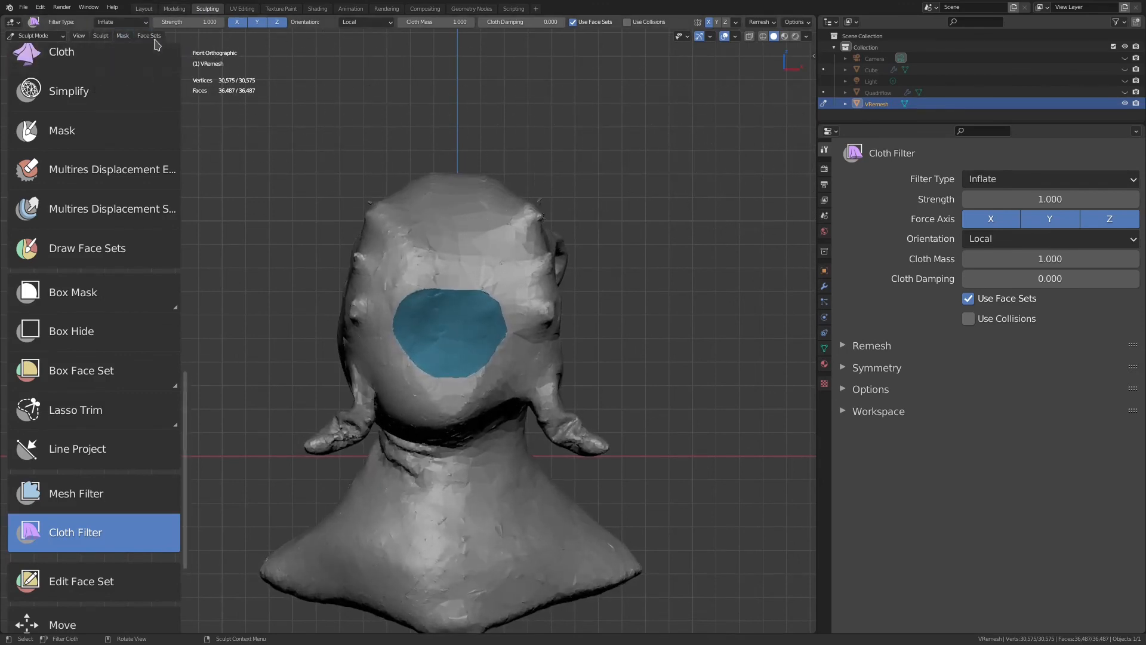
pyautogui.moveTo(271, 94); pyautogui.dragTo(278, 72)
# Try the Pinch type of Cloth Filter on the bust at strength 1, and undo it.
pyautogui.click(133, 23)
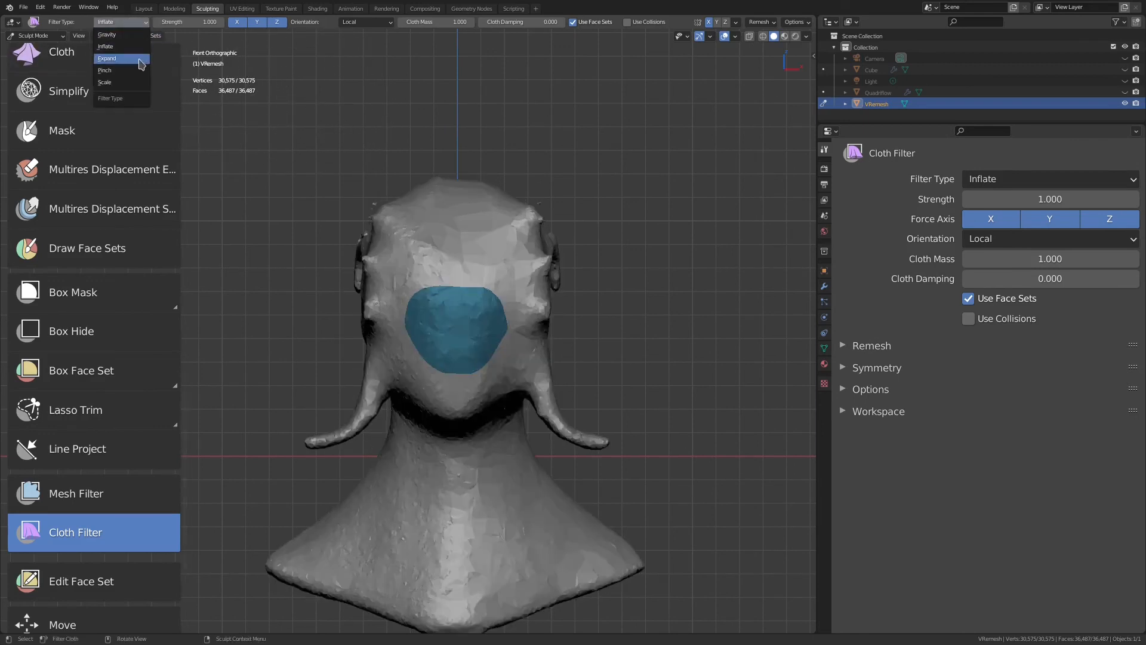
pyautogui.click(133, 77)
pyautogui.moveTo(335, 125); pyautogui.dragTo(274, 114)
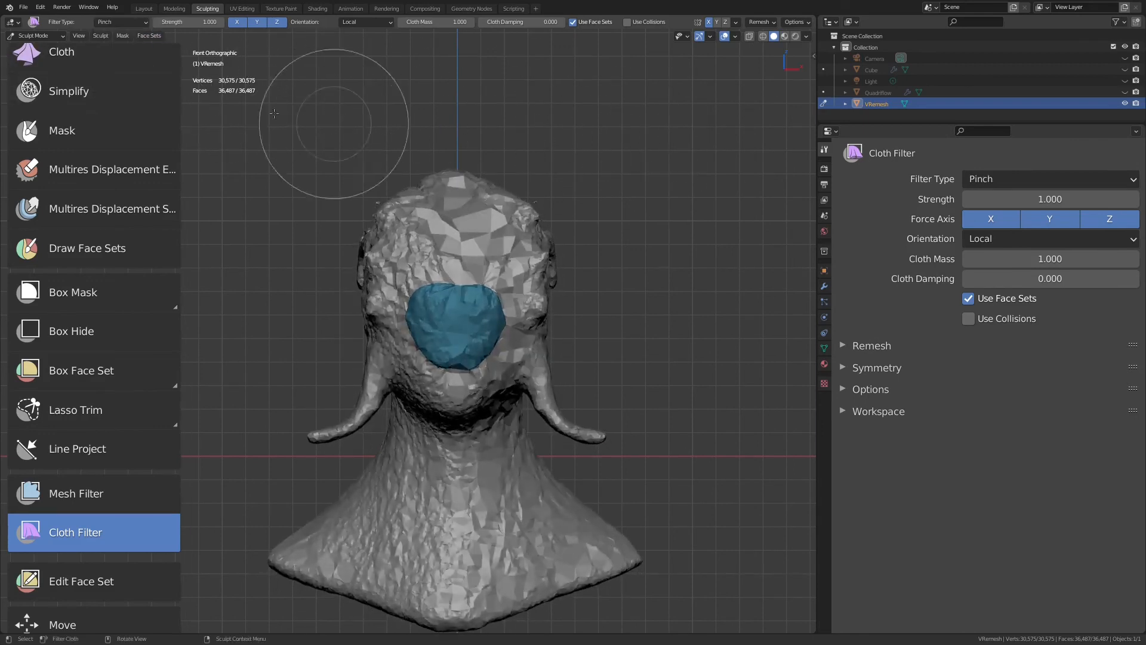
pyautogui.hotkey('ctrl', 'z')
# Set the Cloth Filter type to Scale, try it on the bust at strength 1, and undo the deformation.
pyautogui.click(131, 23)
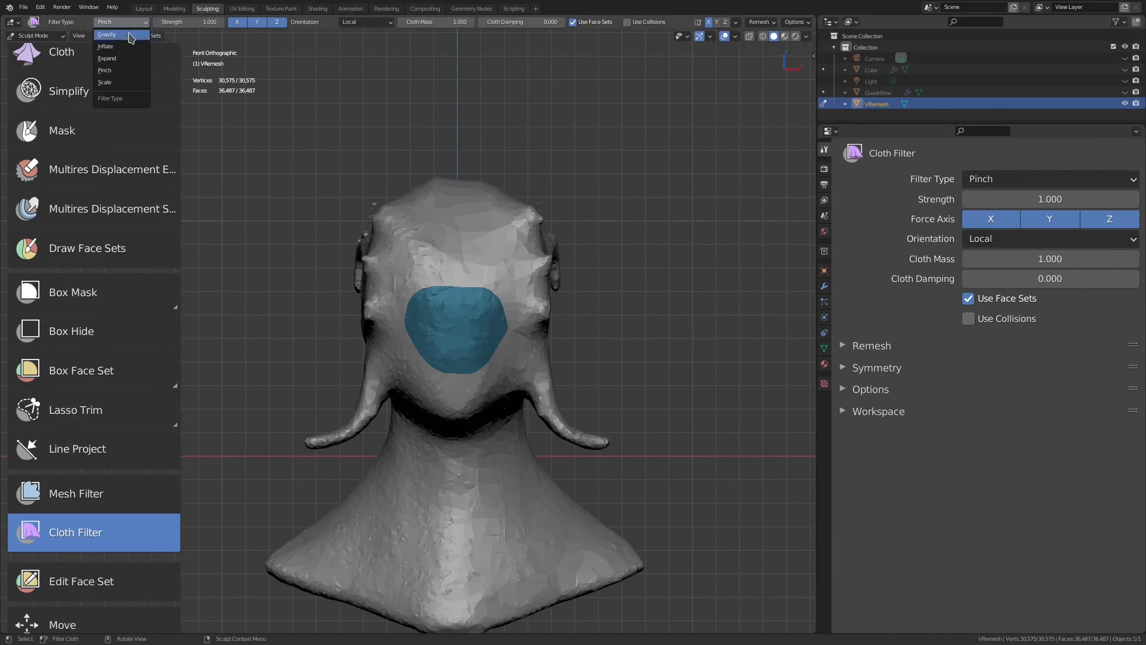
pyautogui.click(127, 82)
pyautogui.moveTo(335, 117); pyautogui.dragTo(669, 185)
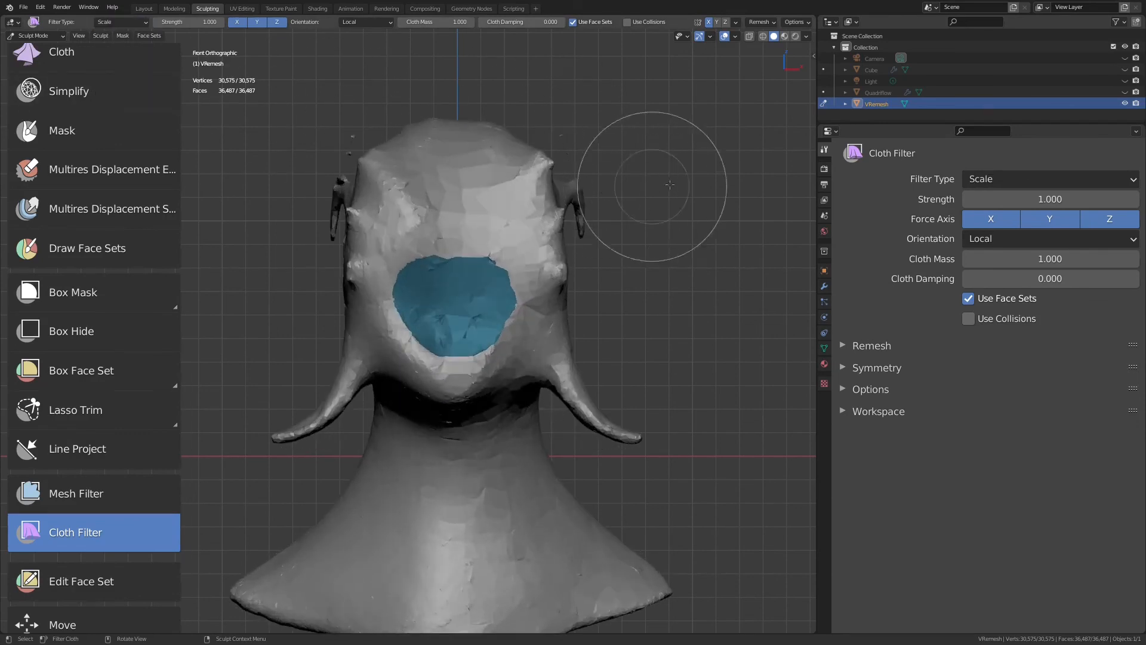
pyautogui.hotkey('ctrl', 'z')
pyautogui.moveTo(127, 515); pyautogui.dragTo(128, 333, button='middle')
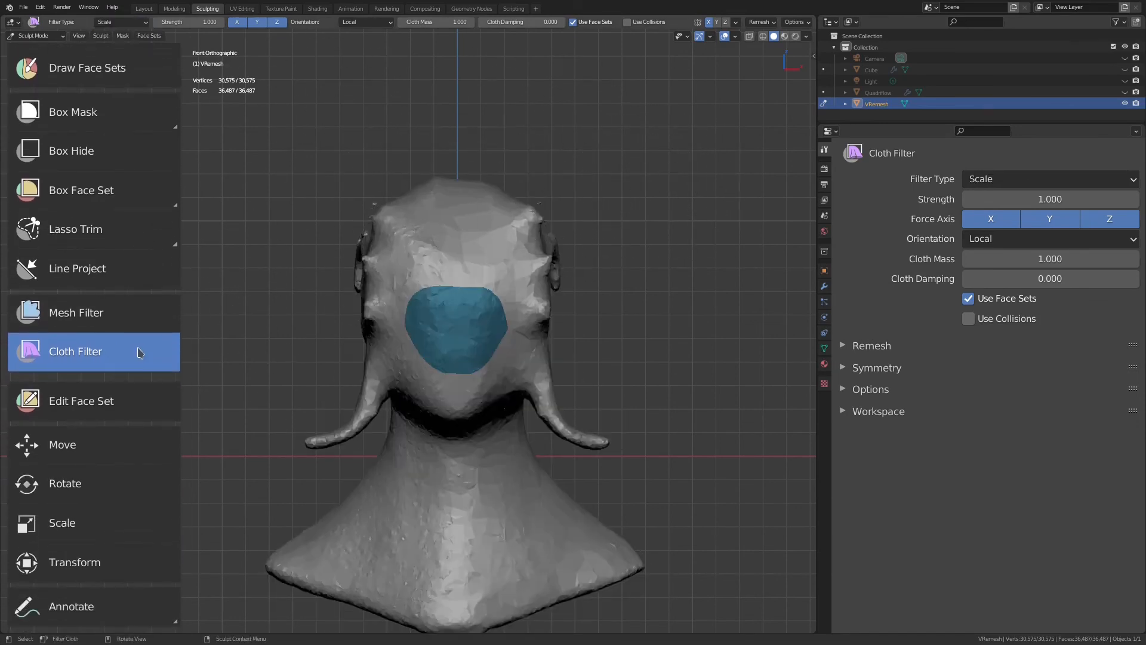
# Grow the blue face set on the front of the VRemesh head twice with Edit Face Set in Grow Face Set mode.
pyautogui.click(102, 409)
pyautogui.scroll(2, 468, 279)
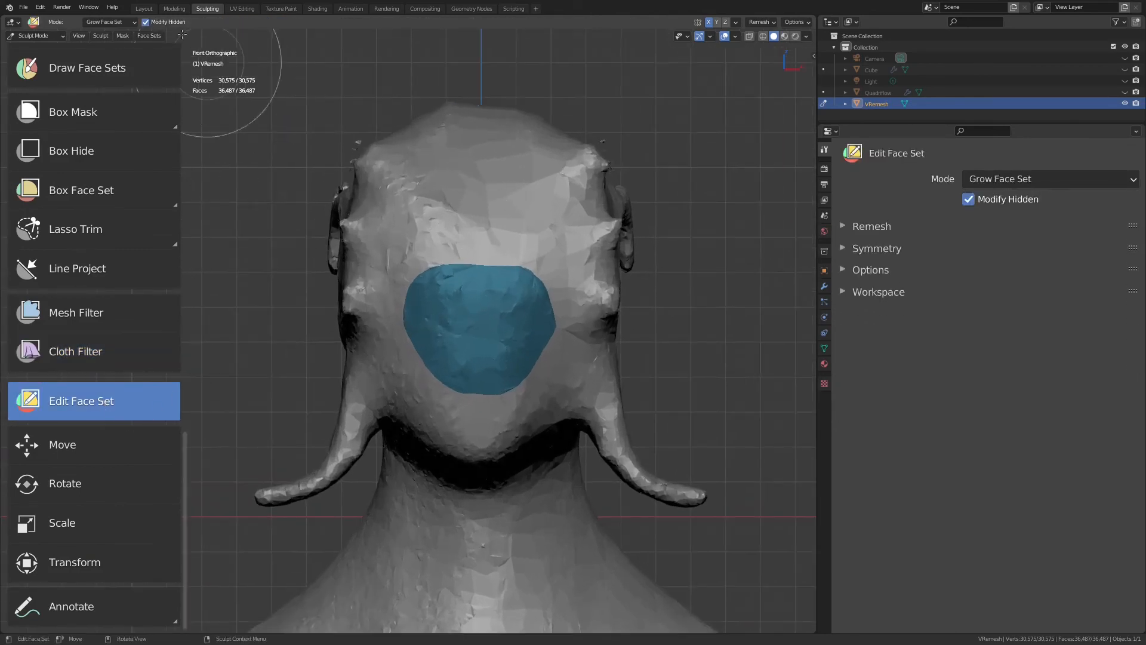
pyautogui.click(496, 317)
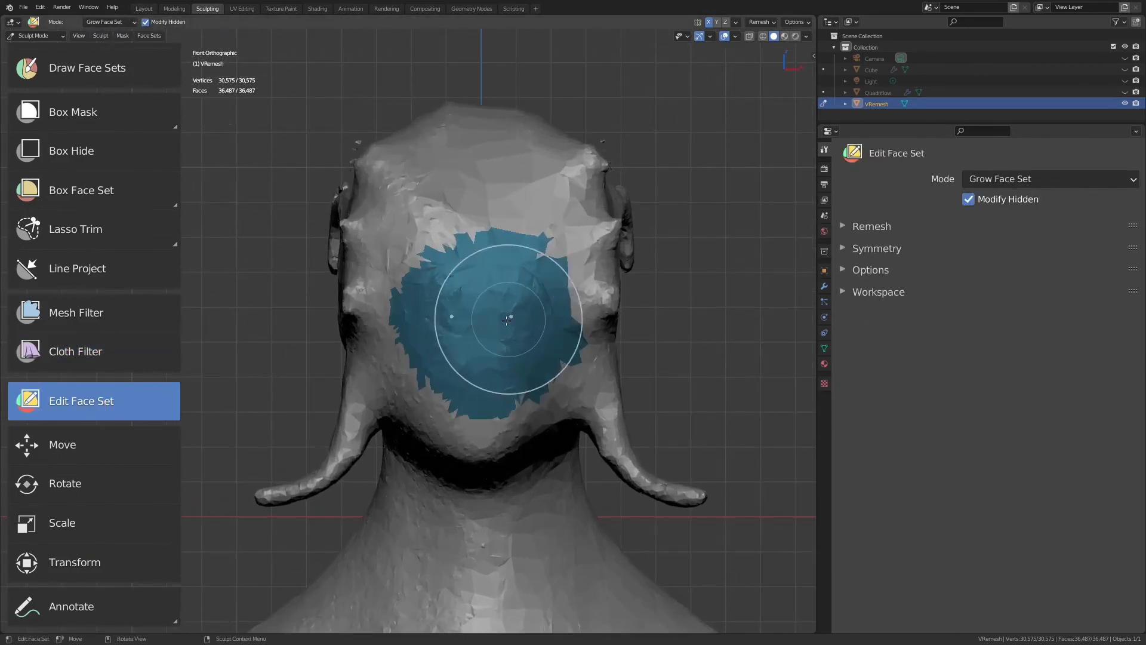
pyautogui.click(486, 302)
# Set the Edit Face Set mode to Shrink Face Set and shrink the blue face set twice.
pyautogui.click(122, 22)
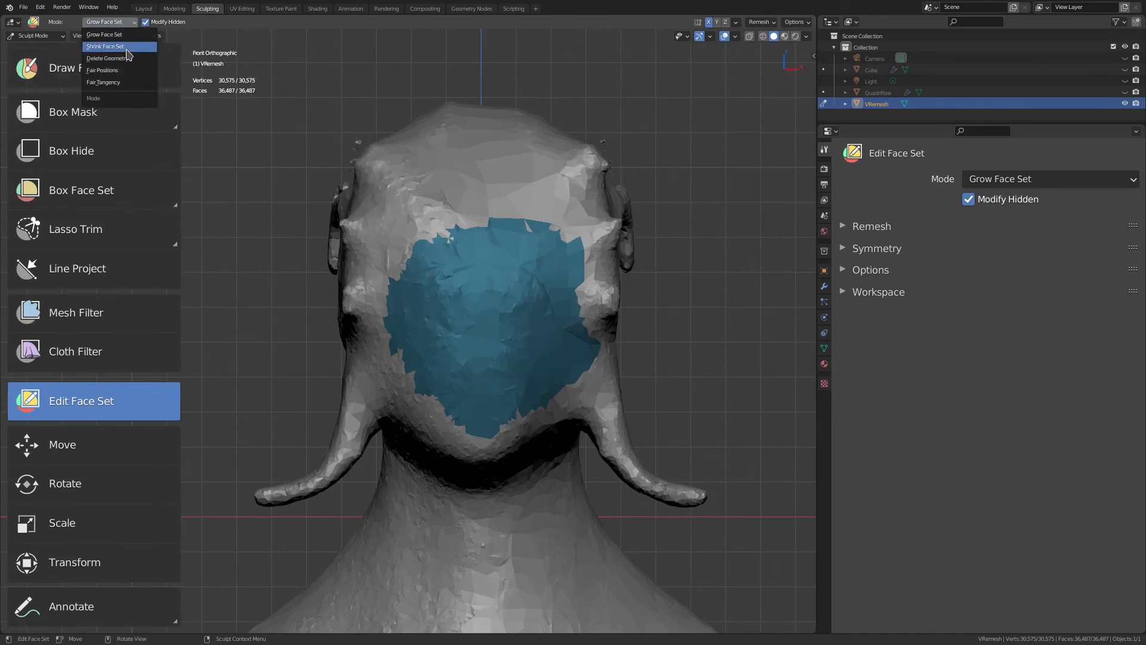
pyautogui.click(105, 46)
pyautogui.click(456, 335)
pyautogui.click(460, 346)
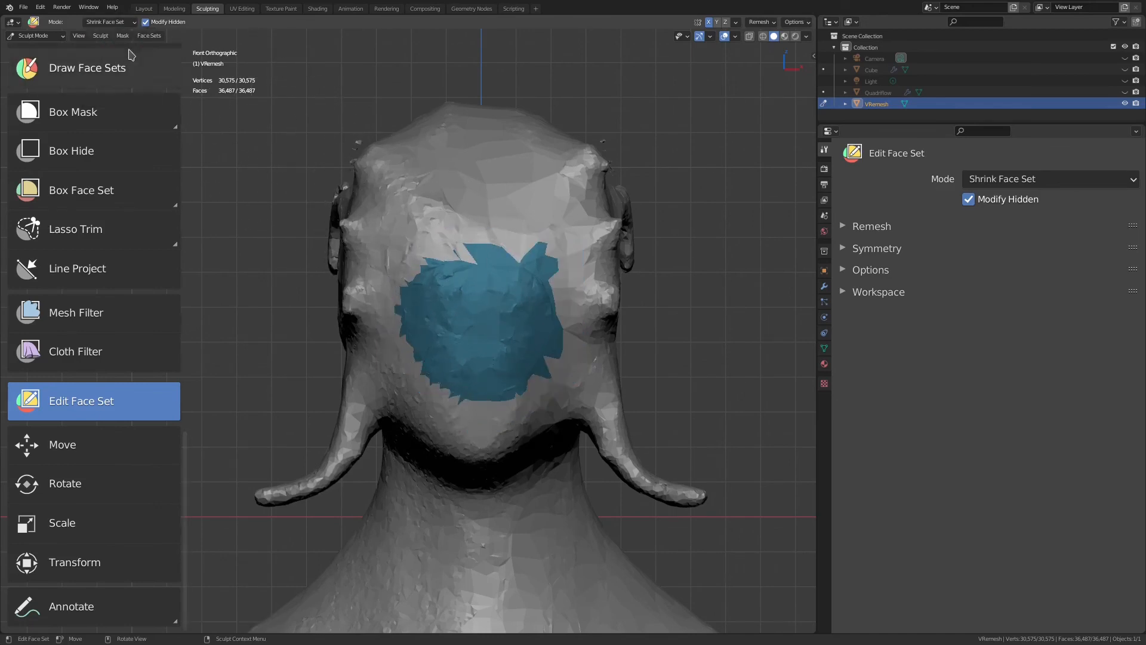
# Try Edit Face Set's Delete Geometry mode on the grey head area and on the blue face set, undoing each deletion.
pyautogui.click(113, 24)
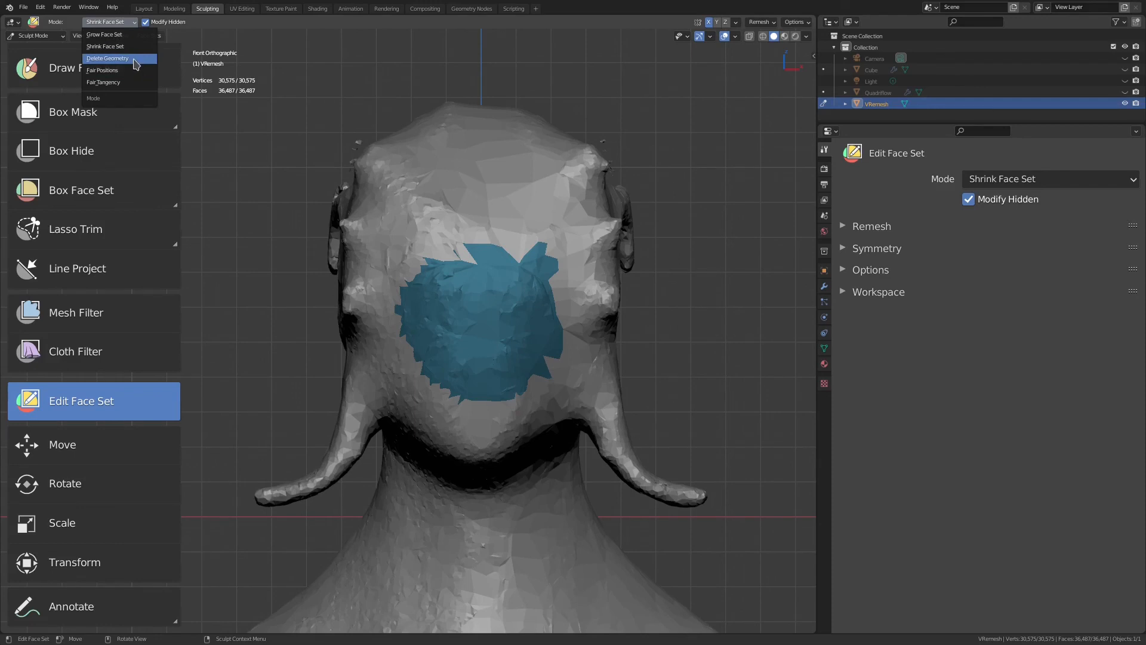
pyautogui.click(134, 61)
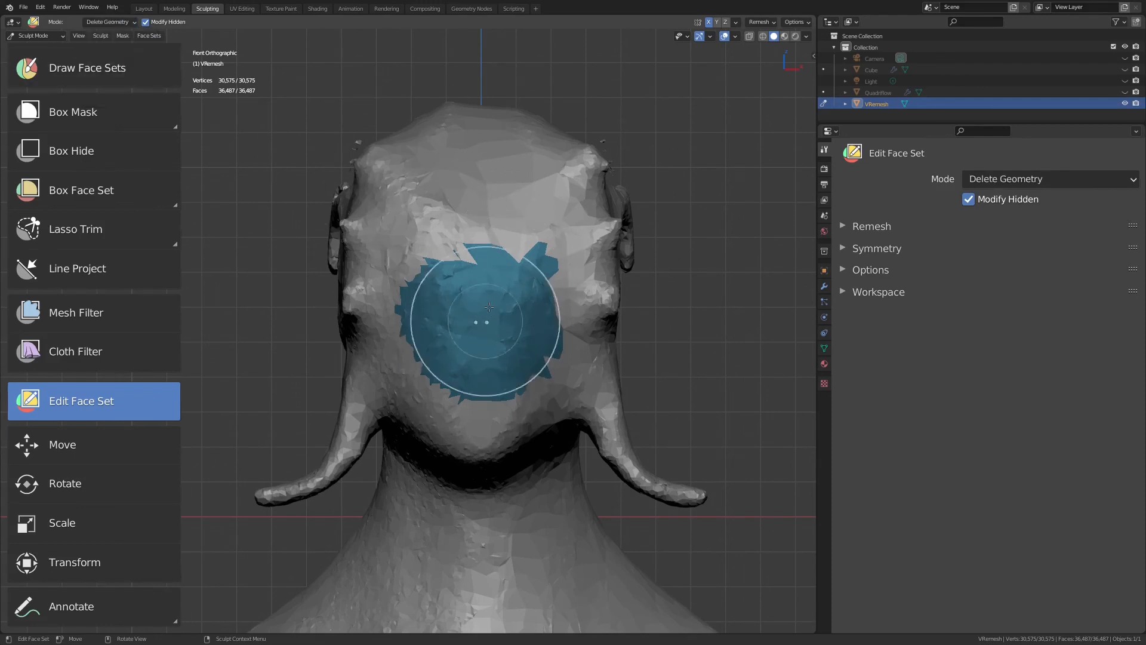
pyautogui.click(591, 251)
pyautogui.hotkey('ctrl', 'z')
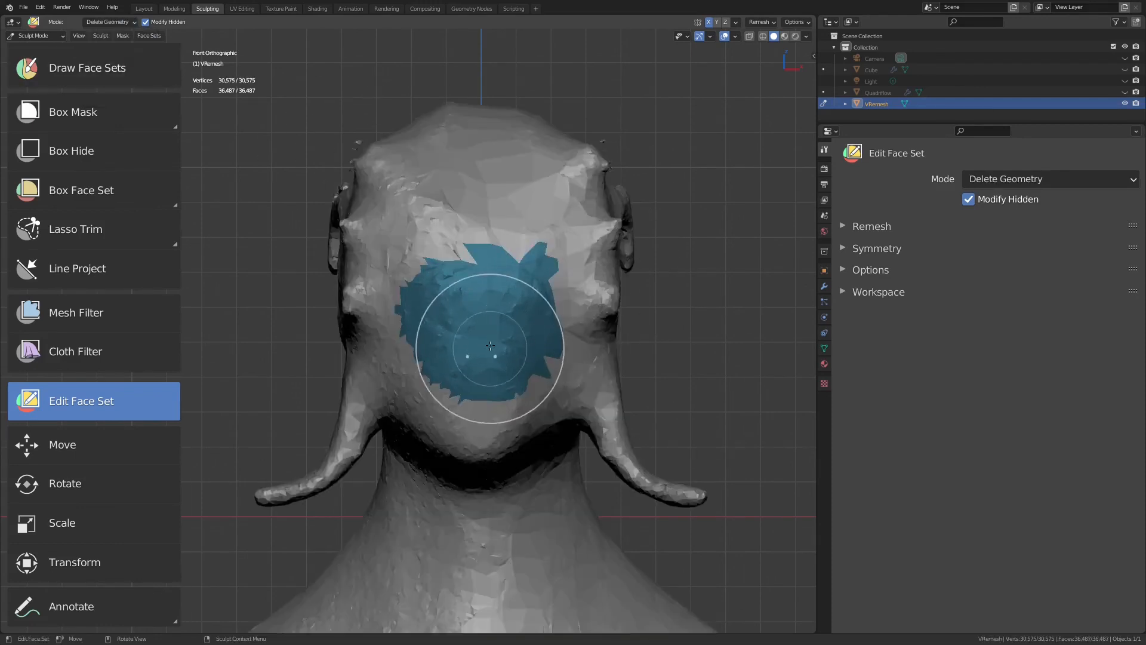
pyautogui.click(490, 345)
pyautogui.hotkey('ctrl', 'z')
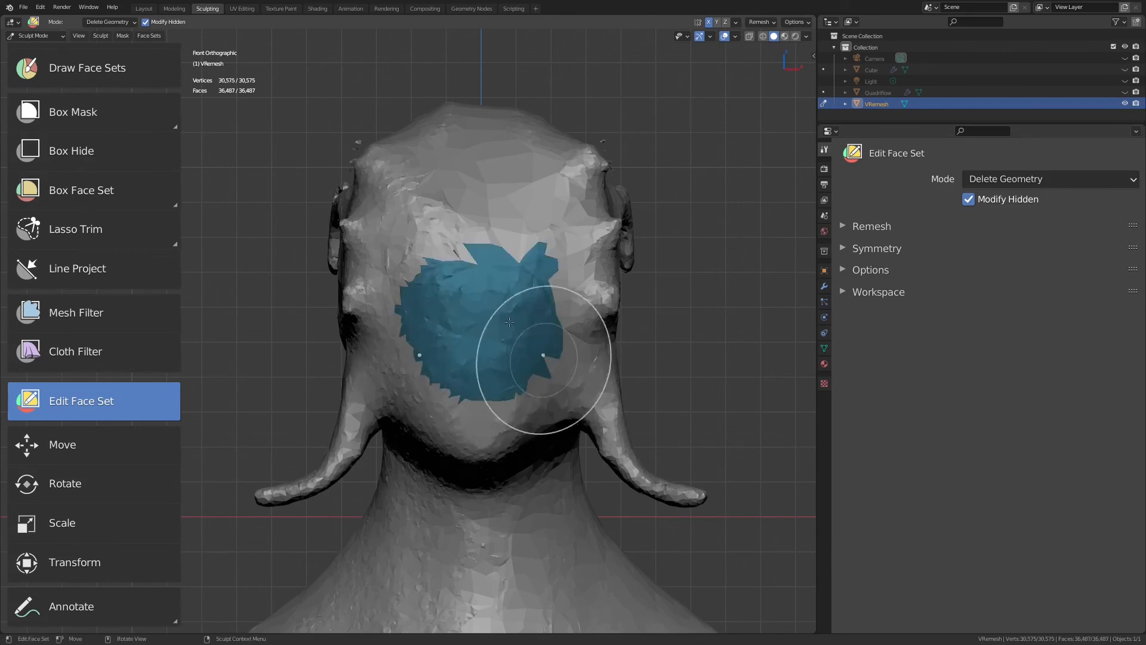
# Try deleting all geometry around the blue face set and moving the remaining piece, and undo both changes.
pyautogui.click(113, 22)
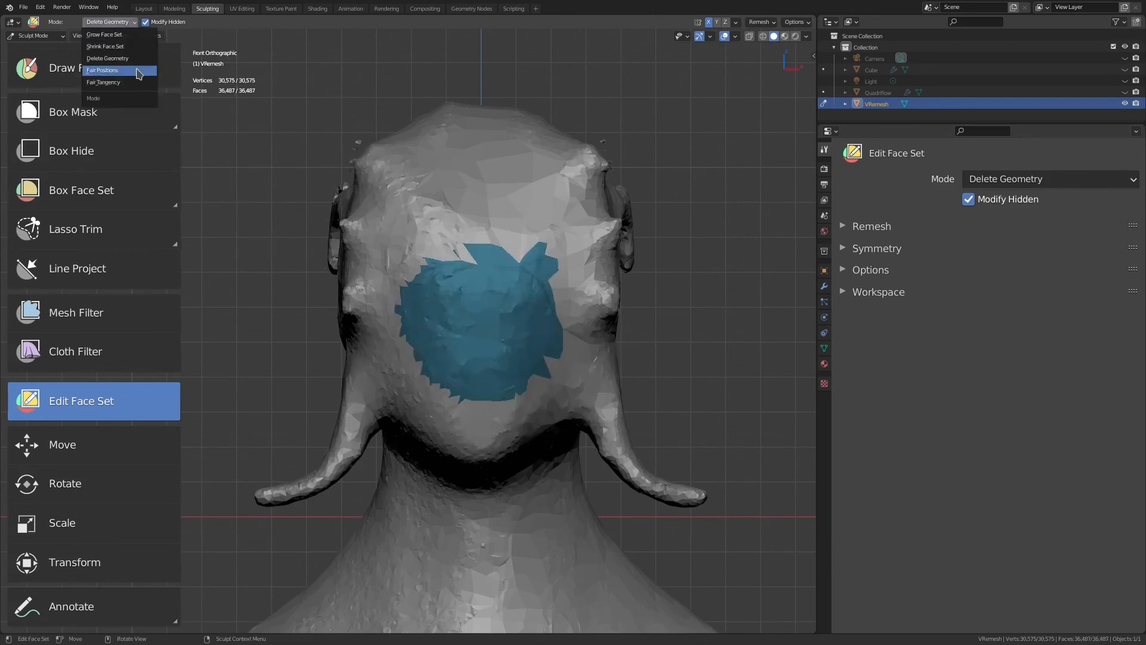
pyautogui.click(554, 194)
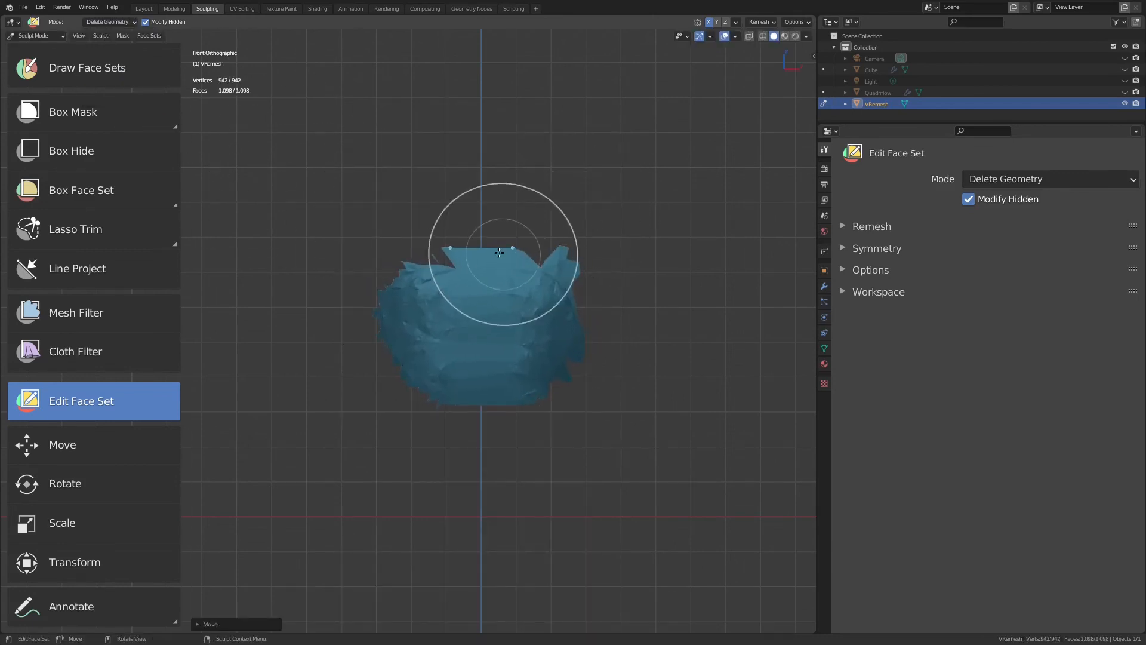
pyautogui.hotkey('ctrl', 'z')
pyautogui.hotkey('ctrl', 'z')
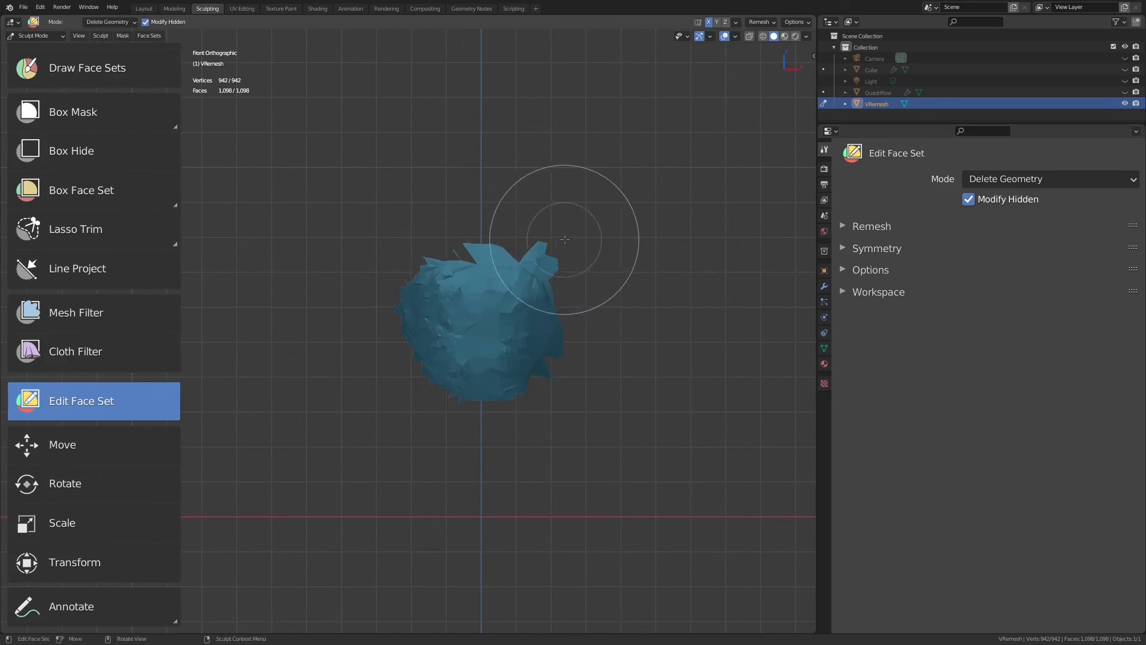
pyautogui.hotkey('ctrl', 'z')
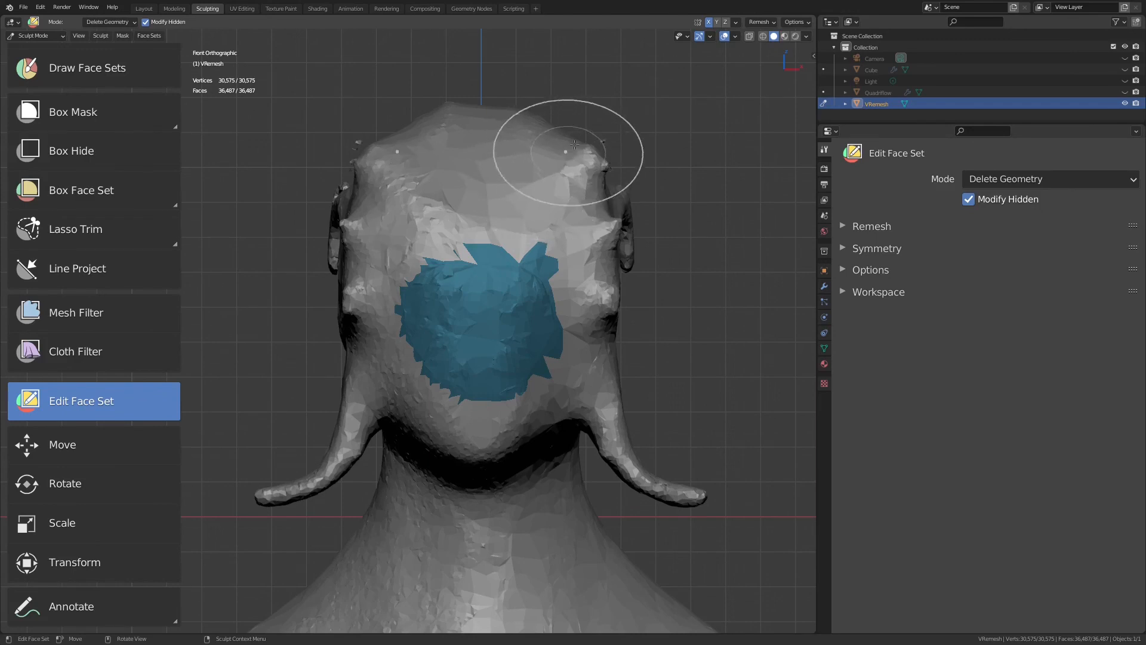
# Try moving the whole bust sideways with X mirror symmetry enabled, and undo each move.
pyautogui.hotkey('ctrl', 'z')
pyautogui.hotkey('ctrl', 'z')
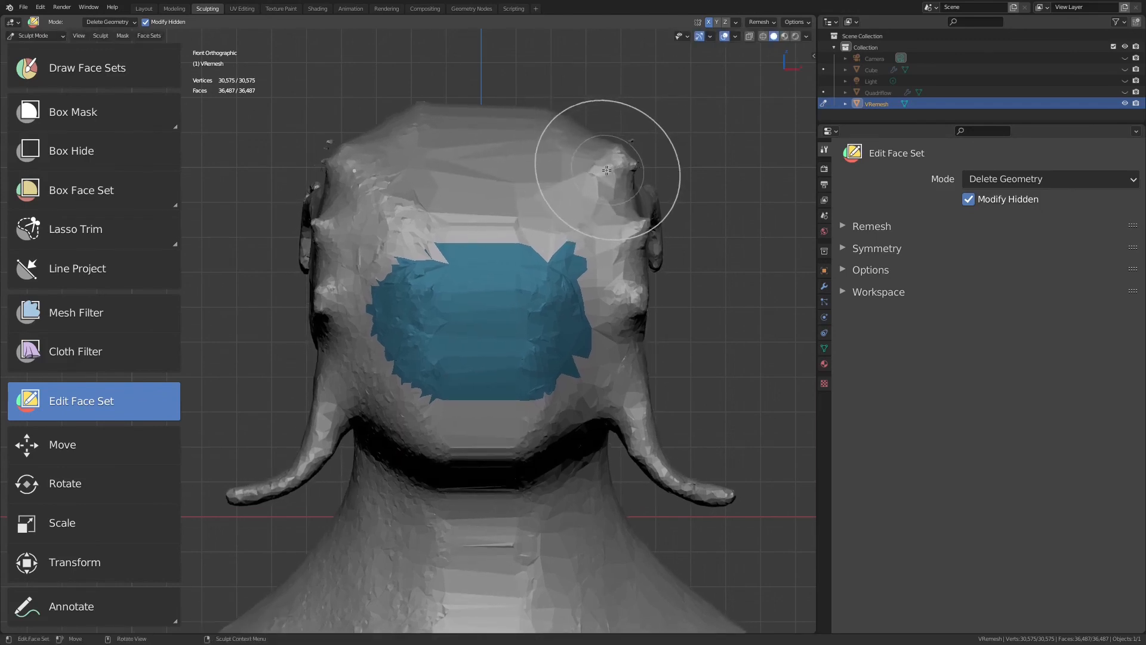
pyautogui.hotkey('ctrl', 'z')
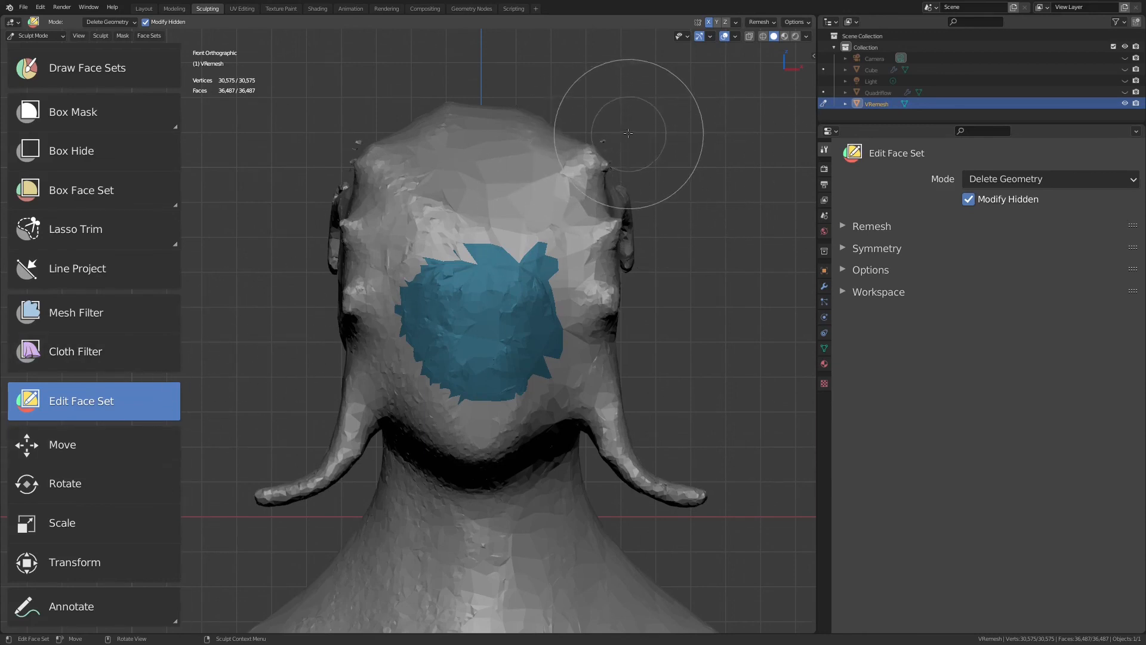
pyautogui.moveTo(630, 133); pyautogui.dragTo(656, 135)
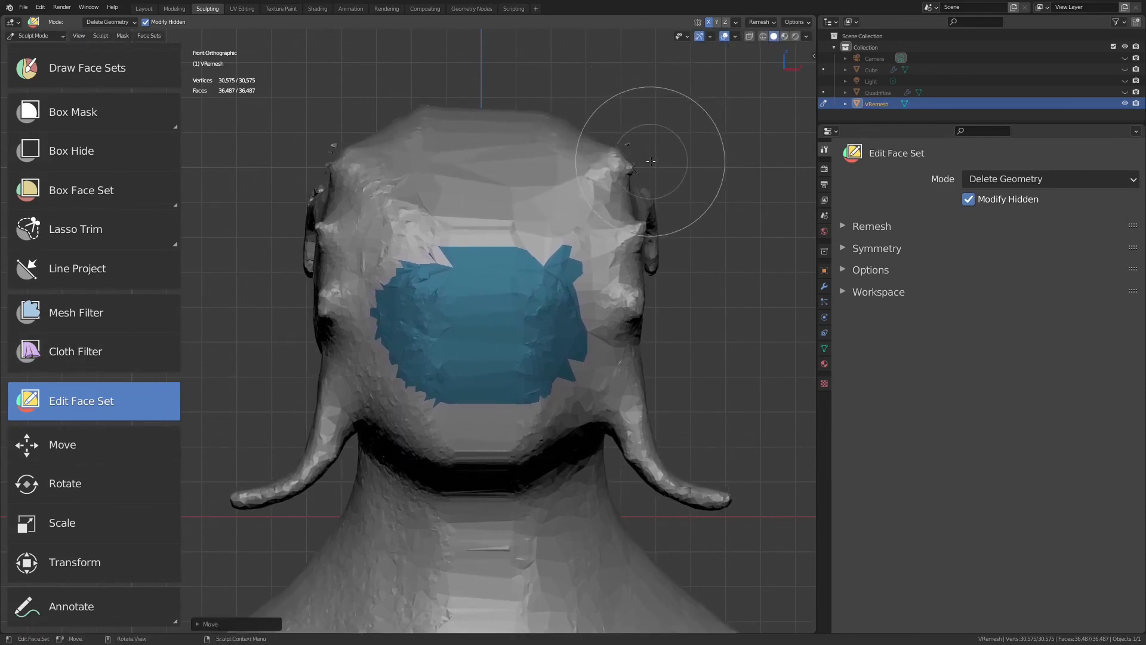
pyautogui.hotkey('ctrl', 'z')
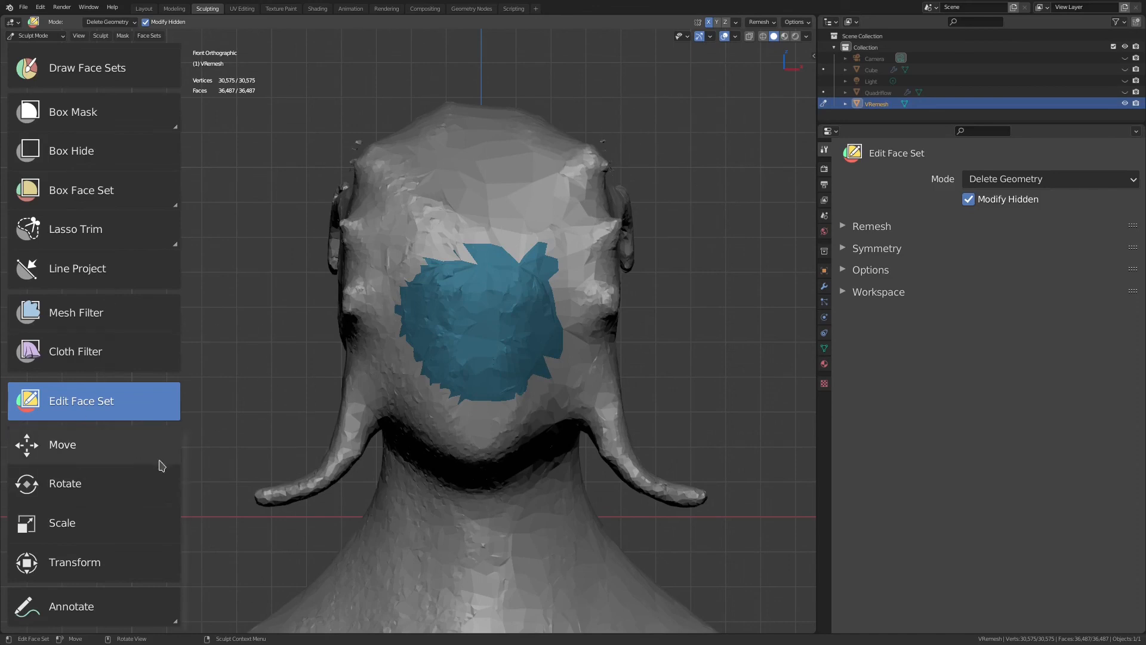
# Turn off X mirror symmetry and use the Move tool to shift the bust slightly up and to the left.
pyautogui.scroll(-3, 588, 269)
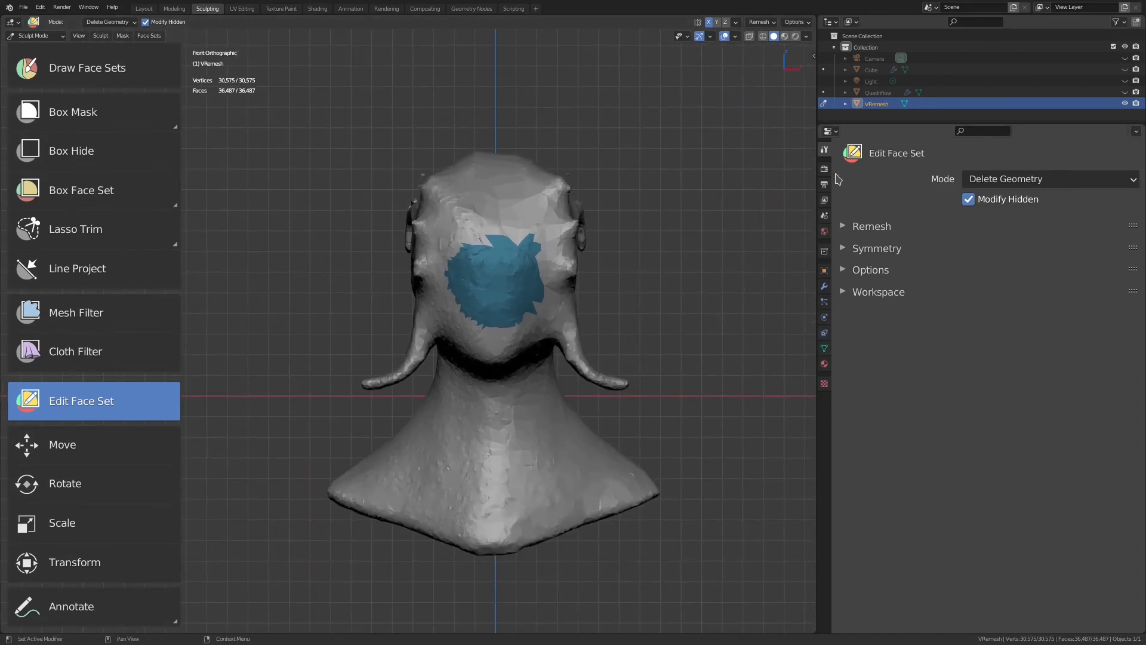
pyautogui.click(853, 250)
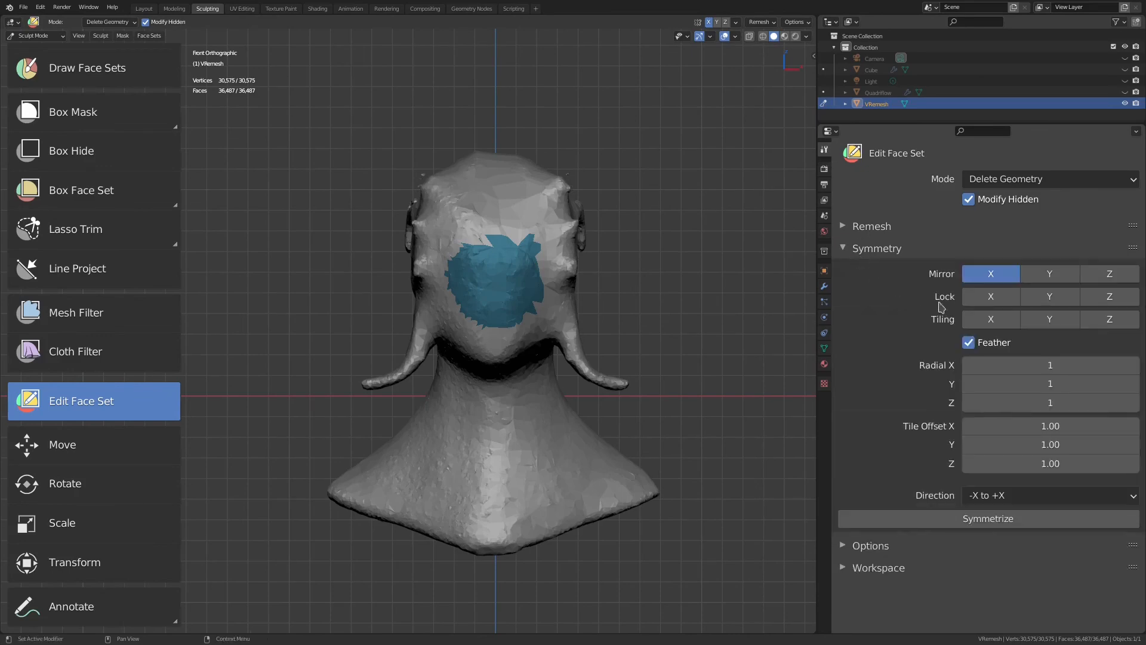
pyautogui.click(990, 274)
pyautogui.click(60, 447)
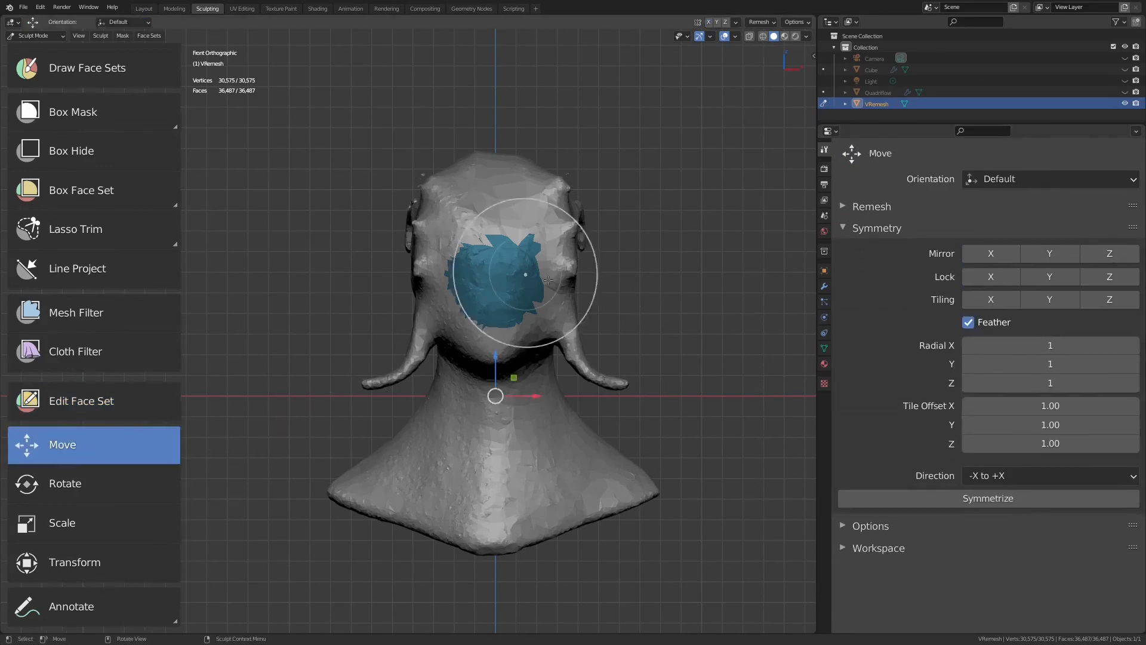
pyautogui.moveTo(495, 393); pyautogui.dragTo(455, 375)
# Tilt the bust slightly with the Rotate tool, and try the Scale tool on it before undoing the scaling.
pyautogui.click(91, 484)
pyautogui.click(141, 516)
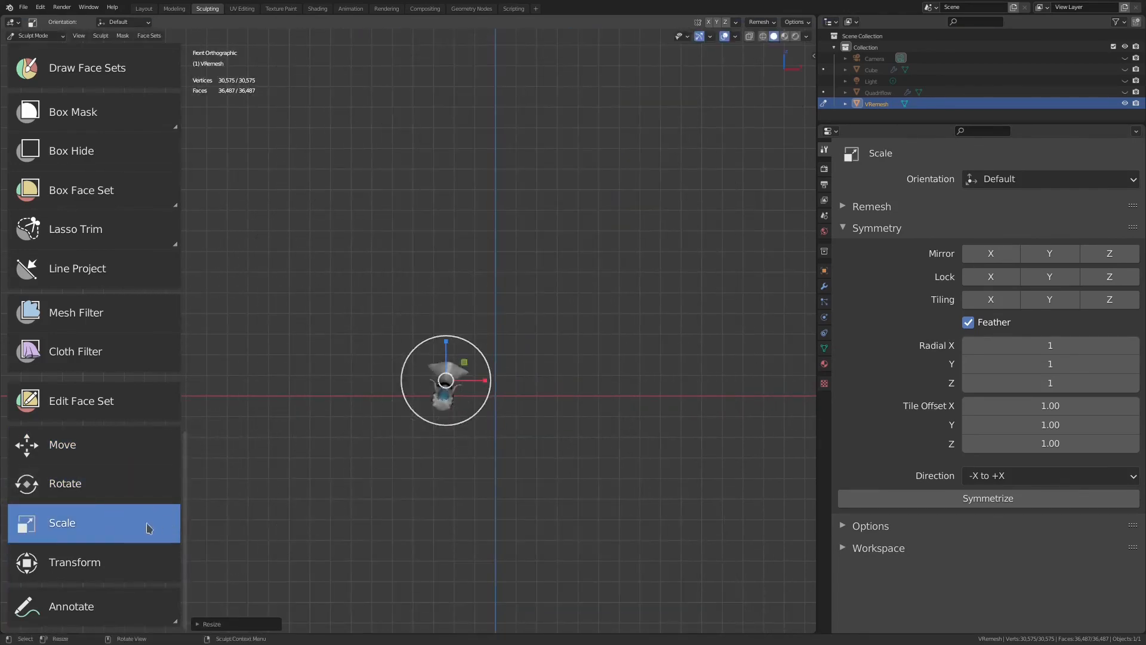
pyautogui.hotkey('ctrl', 'z')
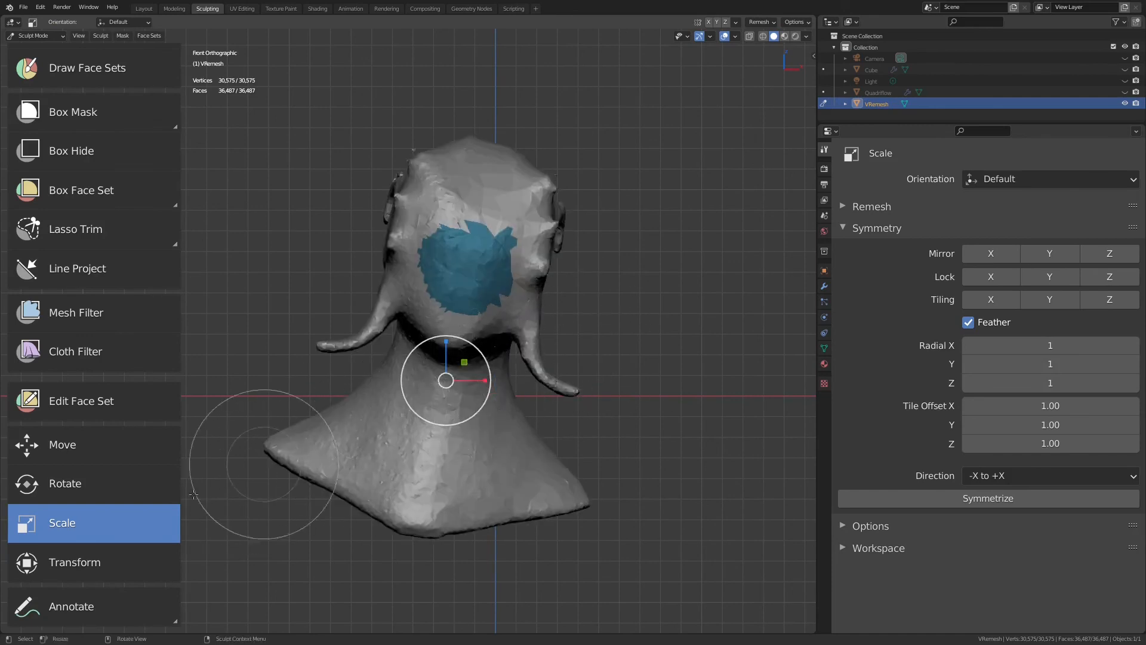
# Reposition the bust and tilt it the opposite way with the Transform tool.
pyautogui.click(102, 562)
pyautogui.moveTo(477, 358); pyautogui.dragTo(516, 334)
pyautogui.moveTo(502, 381)
pyautogui.mouseDown()
pyautogui.moveTo(556, 382)
pyautogui.moveTo(527, 359)
pyautogui.moveTo(534, 337)
pyautogui.moveTo(492, 346)
pyautogui.mouseUp()
# Annotate the view with an arrow to the bust's ear, the word "NO", and a curved arrow toward the shoulder.
pyautogui.click(82, 599)
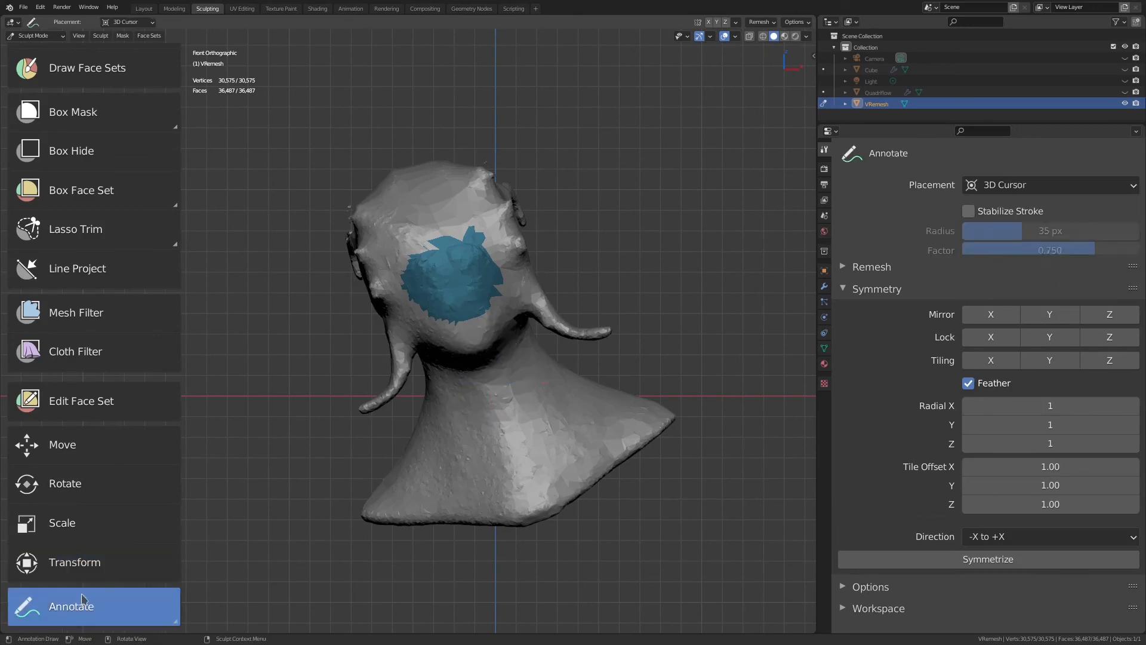
pyautogui.moveTo(98, 169)
pyautogui.mouseDown(button='middle')
pyautogui.moveTo(123, 426)
pyautogui.moveTo(187, 209)
pyautogui.mouseUp(button='middle')
pyautogui.moveTo(151, 517); pyautogui.dragTo(127, 385, button='middle')
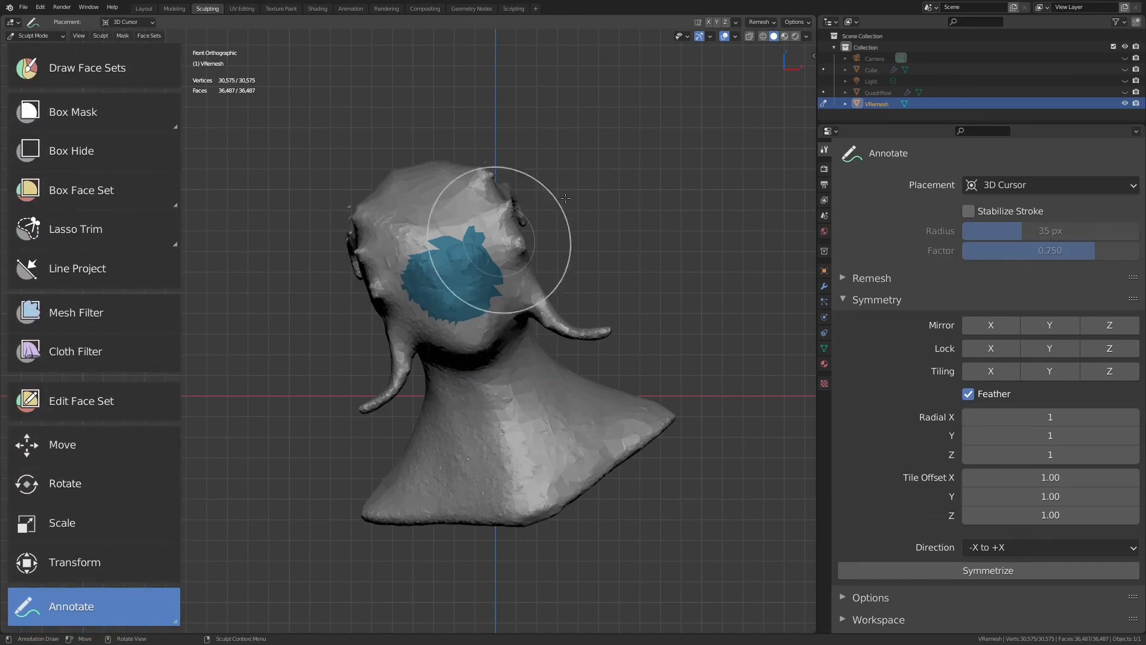
pyautogui.moveTo(696, 138); pyautogui.dragTo(527, 218)
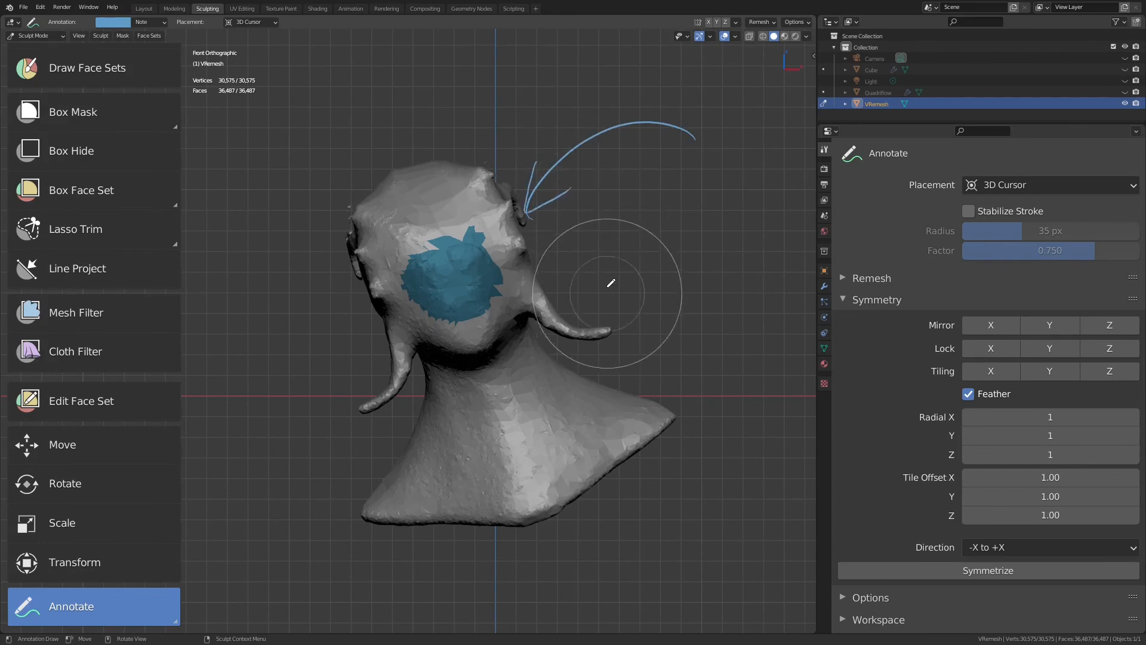
pyautogui.moveTo(607, 291); pyautogui.dragTo(622, 226)
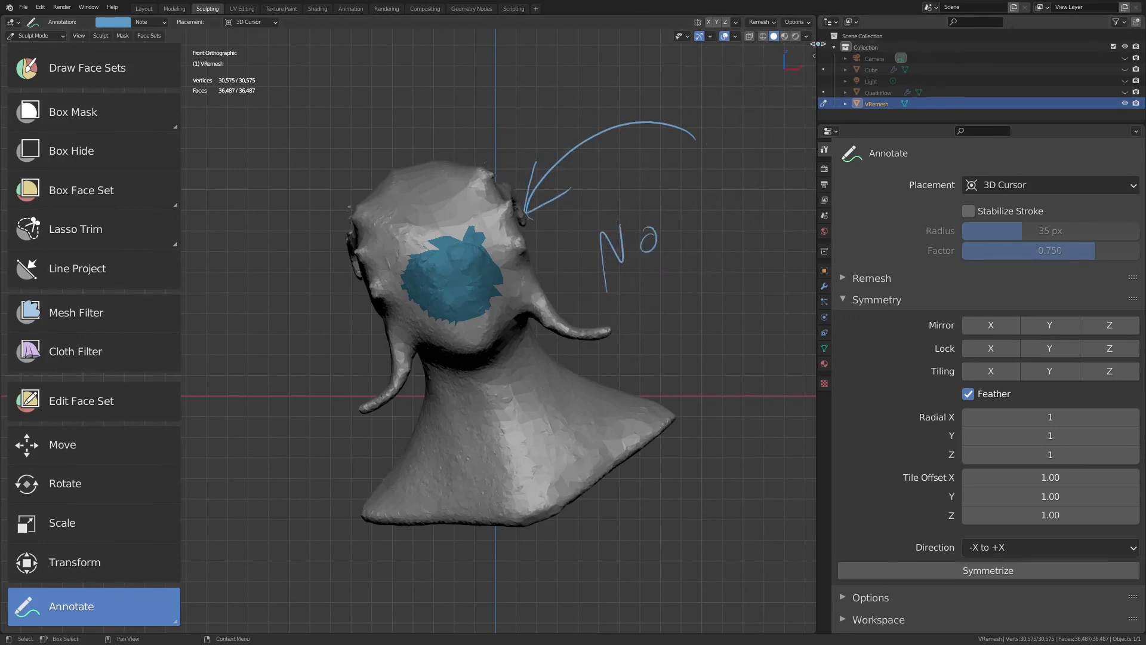
pyautogui.moveTo(705, 202); pyautogui.dragTo(615, 360)
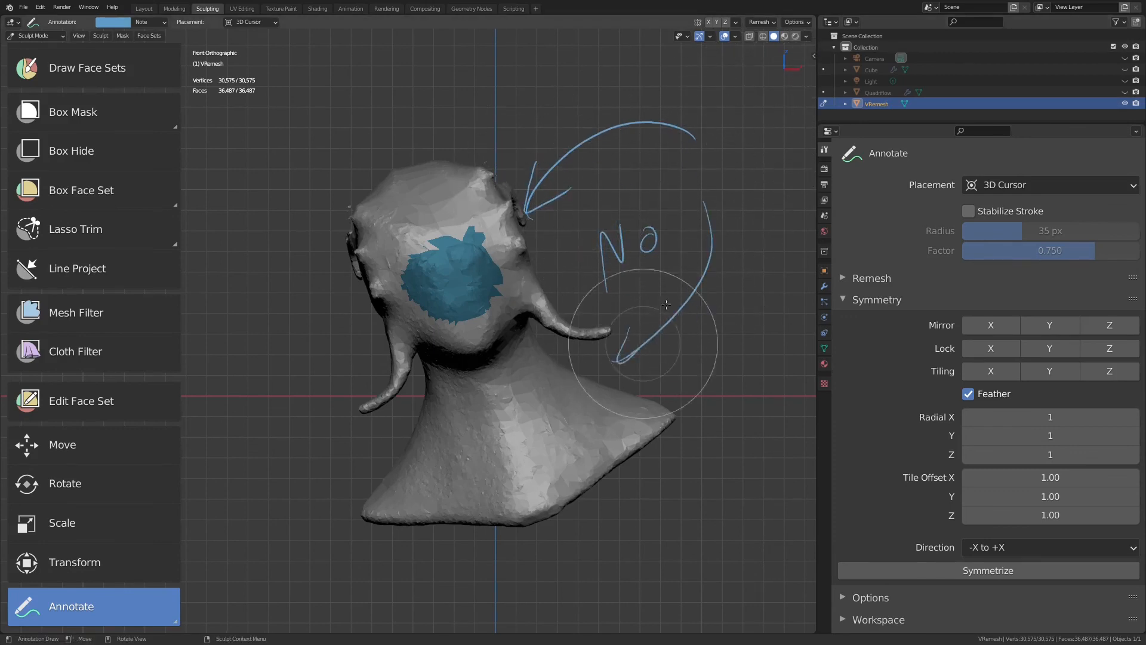
# Delete the Note annotation layer to remove all drawn annotations.
pyautogui.click(807, 37)
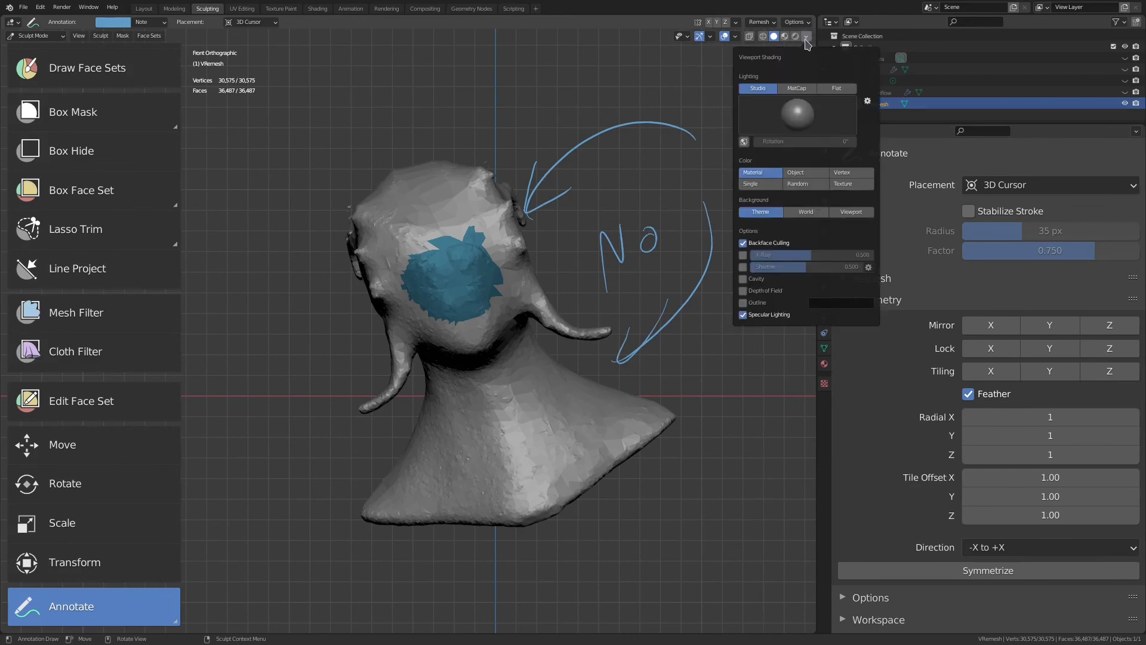
pyautogui.click(805, 39)
pyautogui.click(813, 54)
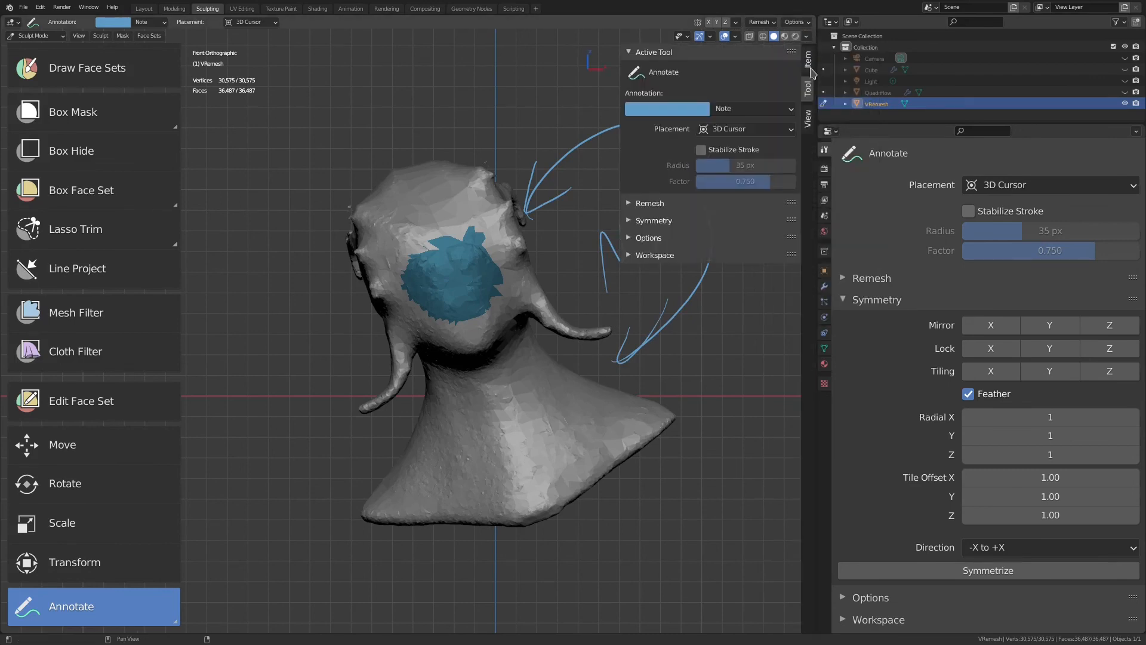
pyautogui.click(779, 110)
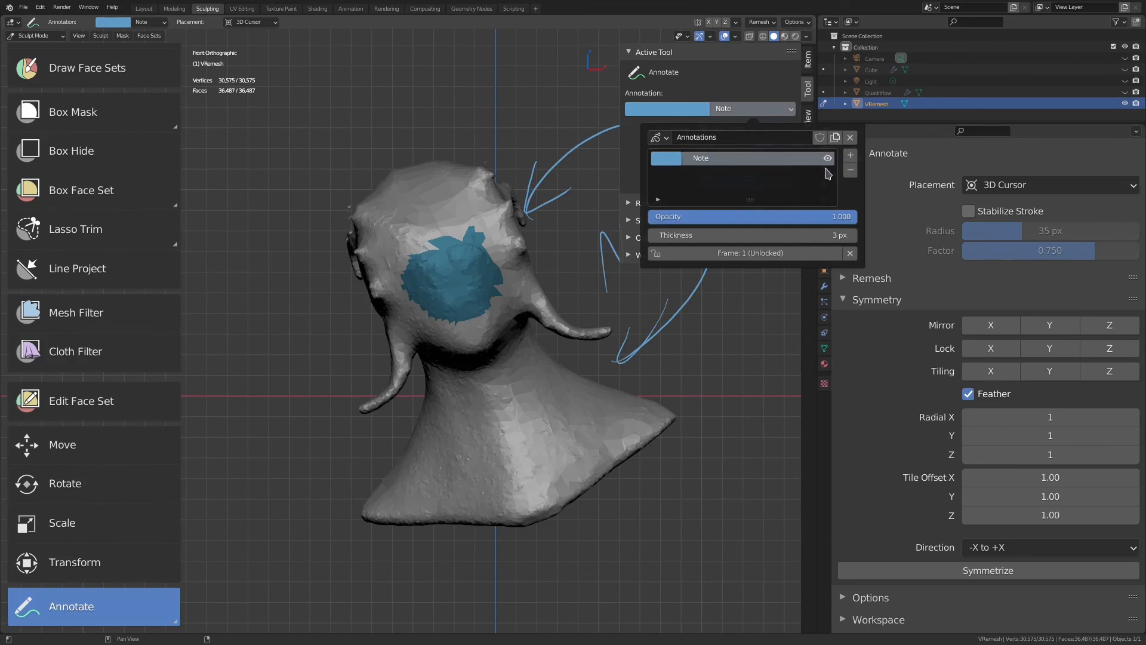
pyautogui.click(851, 172)
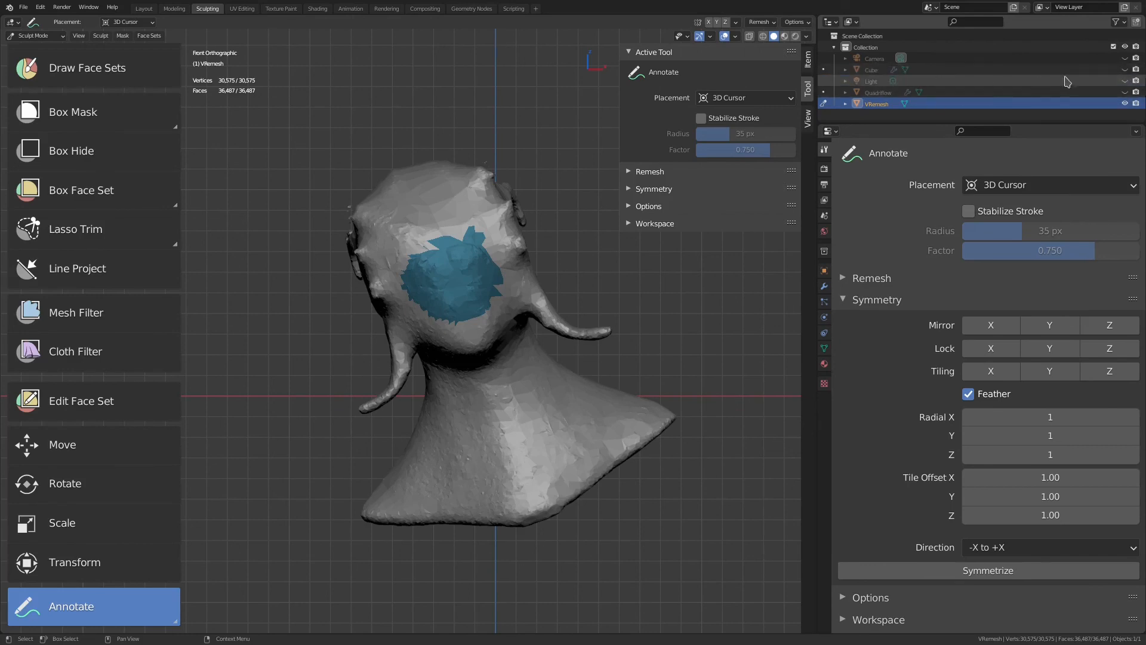
# Hide the VRemesh head, show the Quadriflow head, and switch sculpting to it with the sidebar closed.
pyautogui.click(1125, 103)
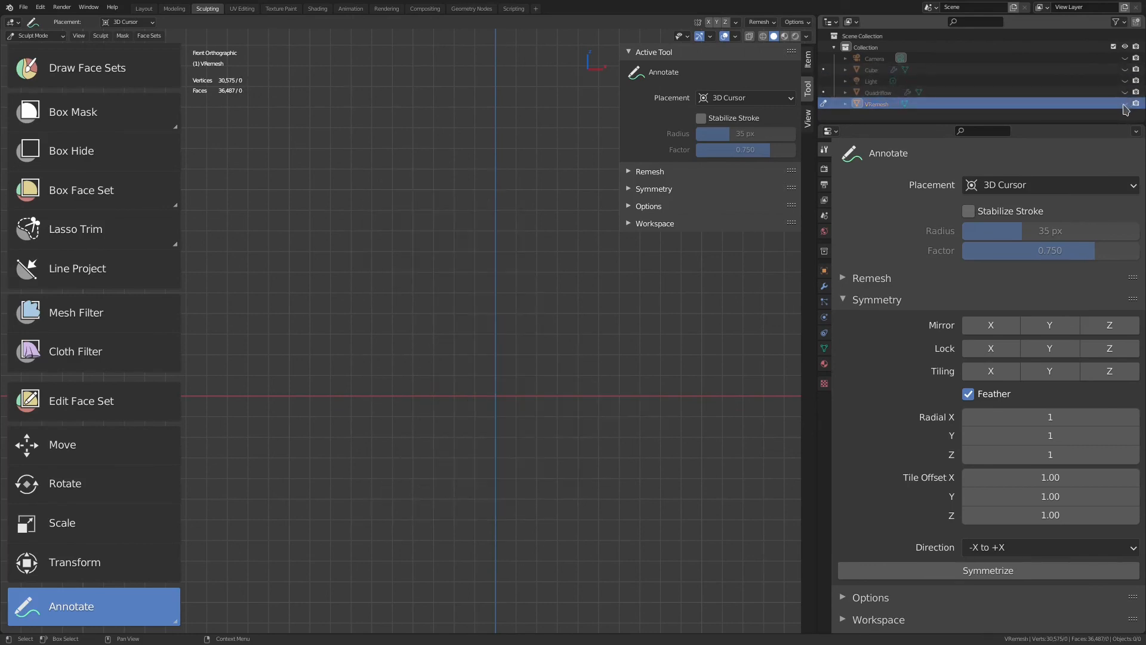
pyautogui.click(1125, 91)
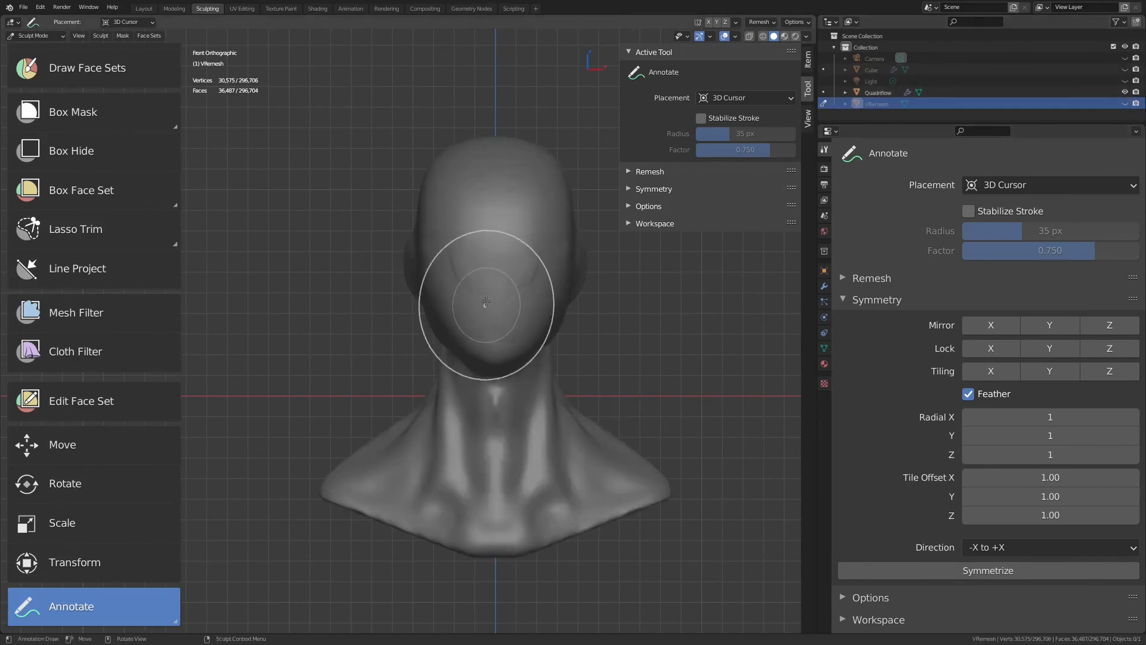
pyautogui.hotkey('alt', 'q')
pyautogui.press('n')
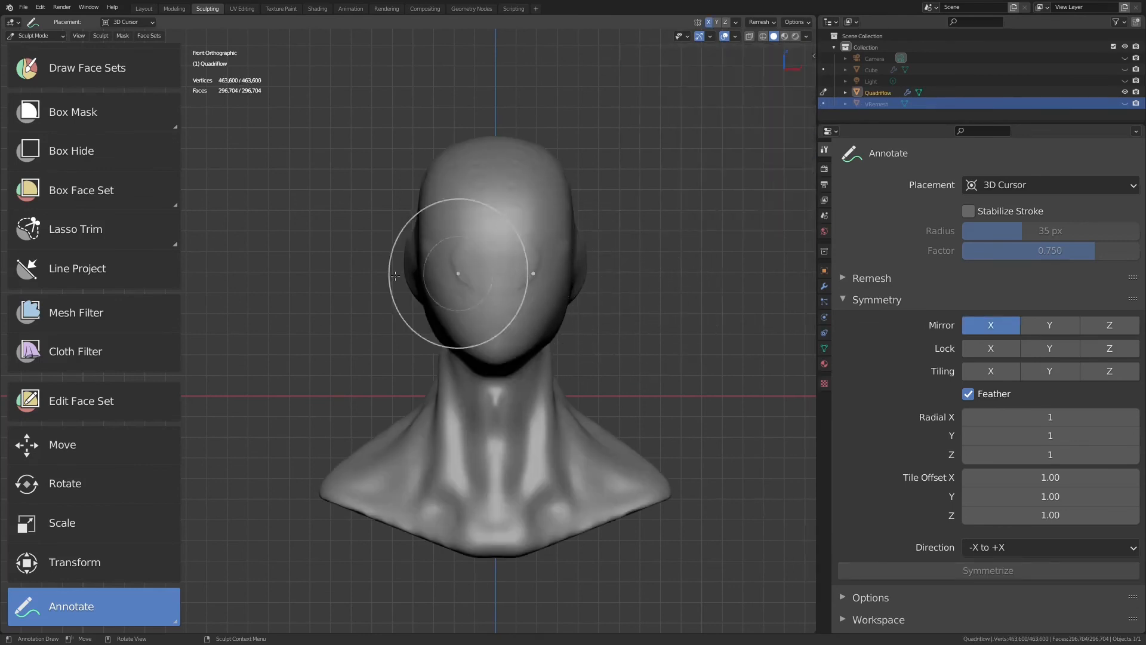
# Widen the sculpting tool list to fit the full names of the Multires Displacement Eraser and Smear tools.
pyautogui.scroll(6, 49, 191)
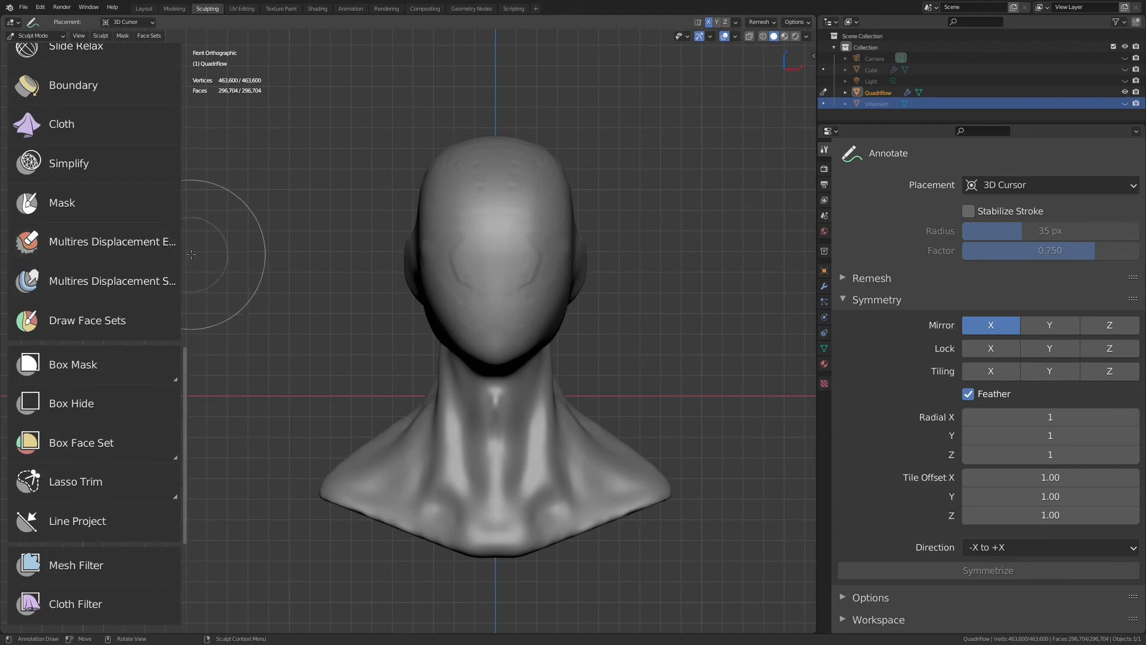
pyautogui.moveTo(188, 261); pyautogui.dragTo(221, 261)
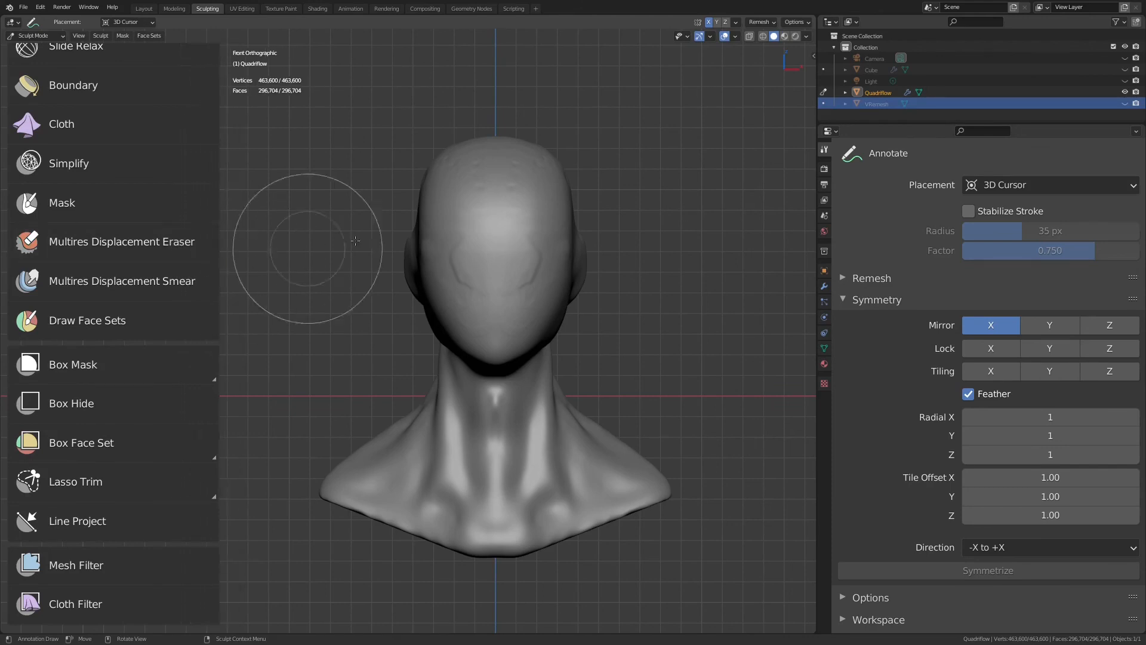
# Lay mirrored Clay Strips strokes across the forehead and brow of the Quadriflow head.
pyautogui.scroll(2, 552, 254)
pyautogui.scroll(3, 552, 254)
pyautogui.press('c')
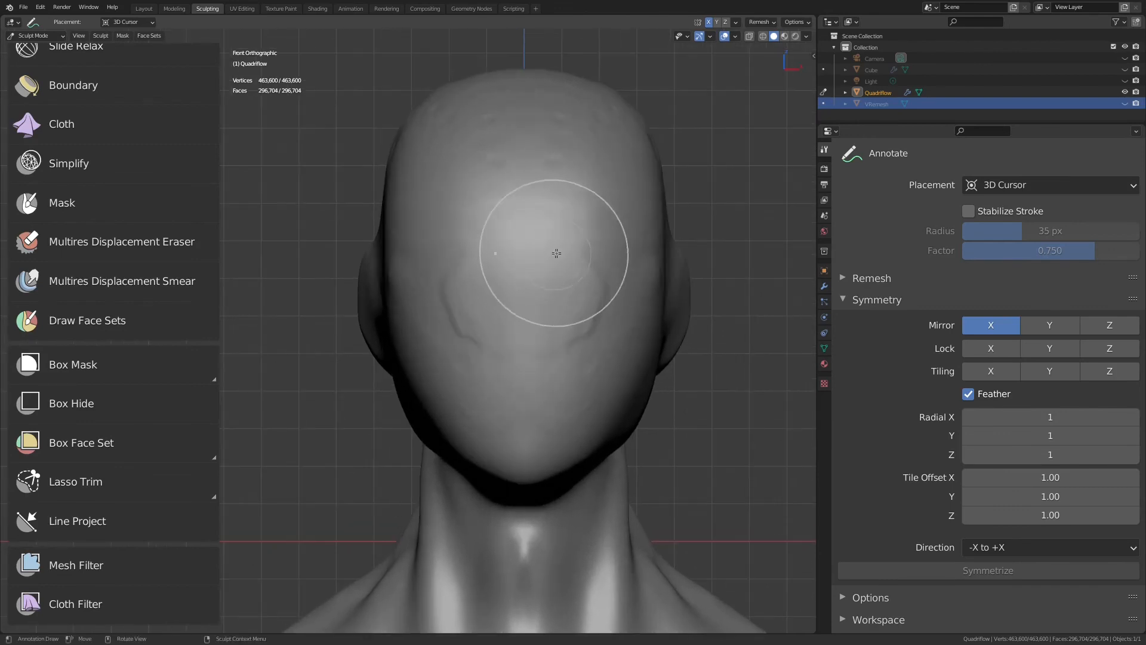
pyautogui.moveTo(573, 200)
pyautogui.mouseDown()
pyautogui.moveTo(615, 254)
pyautogui.moveTo(606, 197)
pyautogui.mouseUp()
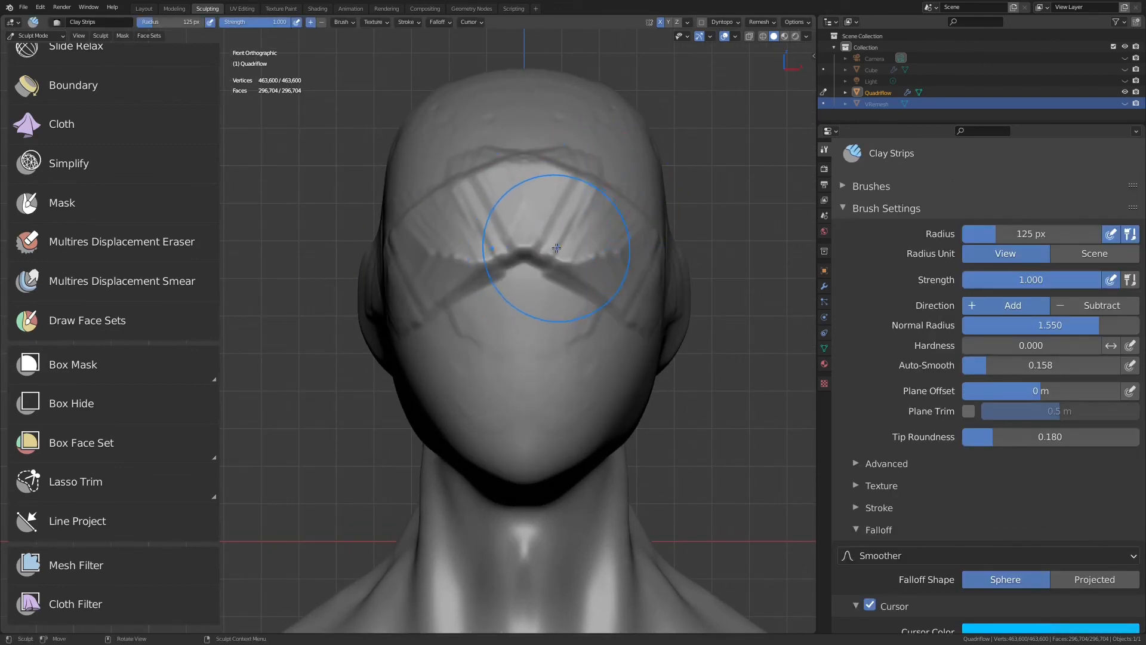
# Set the Clay Strips radius to 85 px and build up crossing strips over the face, chin and upper forehead.
pyautogui.press('f')
pyautogui.click(533, 248)
pyautogui.moveTo(566, 253)
pyautogui.mouseDown()
pyautogui.moveTo(603, 370)
pyautogui.moveTo(546, 411)
pyautogui.moveTo(578, 372)
pyautogui.moveTo(531, 412)
pyautogui.mouseUp()
pyautogui.moveTo(591, 382); pyautogui.dragTo(540, 460)
pyautogui.moveTo(564, 418); pyautogui.dragTo(531, 460)
pyautogui.keyDown('shift'); pyautogui.moveTo(619, 340); pyautogui.dragTo(589, 407, button='middle'); pyautogui.keyUp('shift')
pyautogui.moveTo(588, 408); pyautogui.dragTo(617, 298)
pyautogui.moveTo(535, 295); pyautogui.dragTo(571, 243)
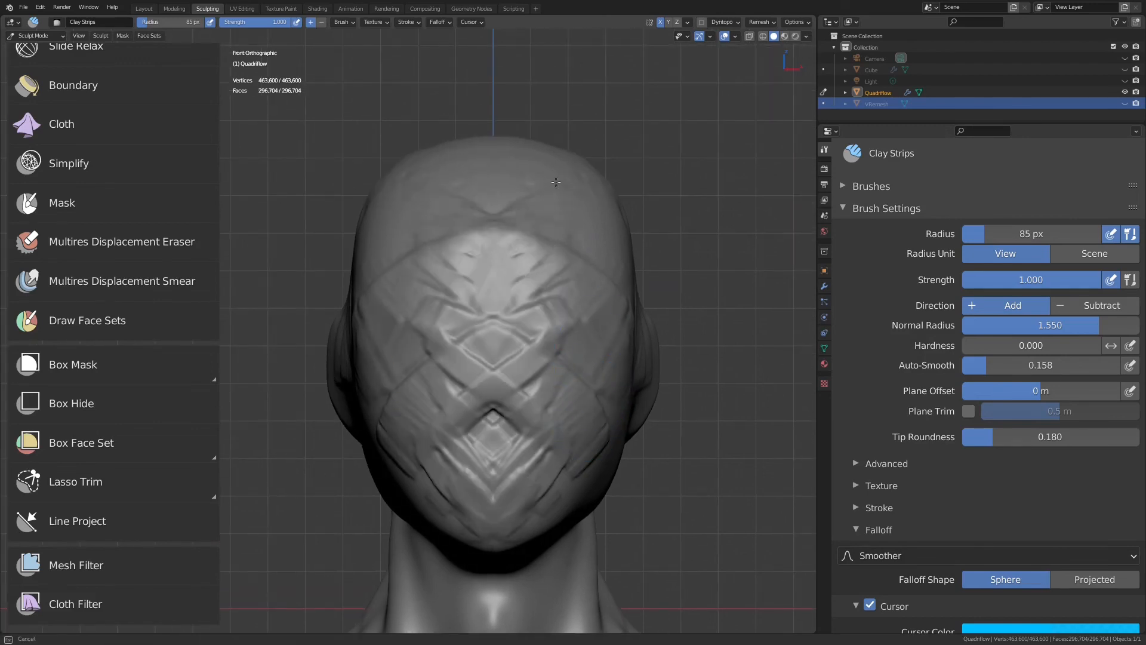
pyautogui.moveTo(555, 182); pyautogui.dragTo(518, 218)
pyautogui.keyDown('shift'); pyautogui.moveTo(530, 283); pyautogui.dragTo(527, 234, button='middle'); pyautogui.keyUp('shift')
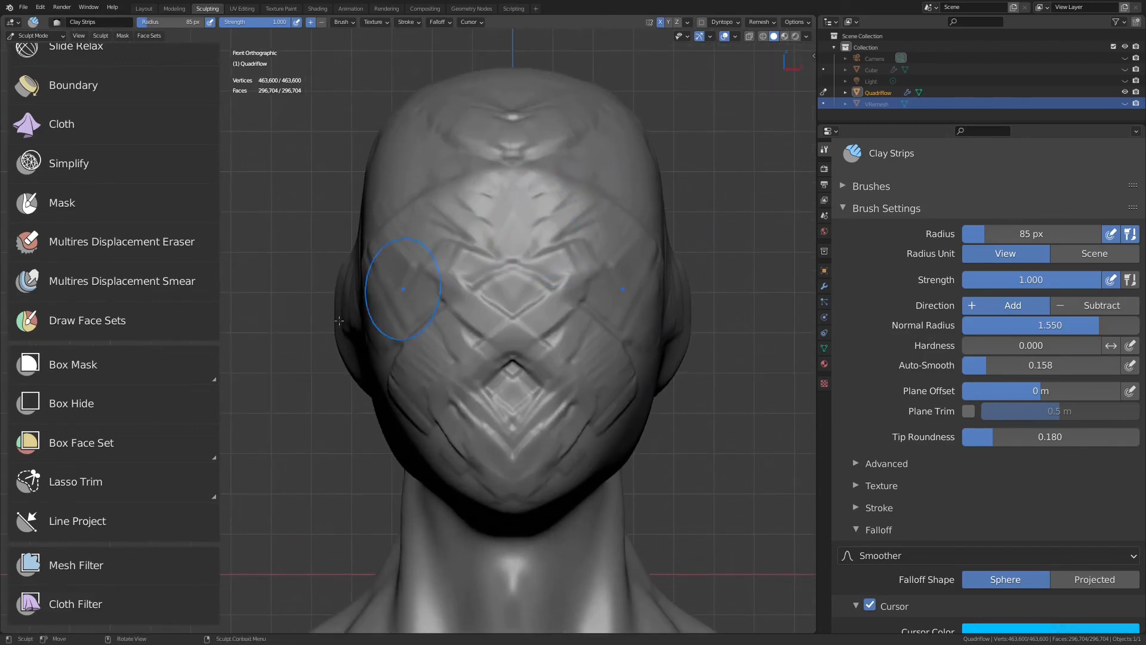
# Smear the sculpted strips around the nose and center of the face with Multires Displacement Smear.
pyautogui.click(121, 295)
pyautogui.moveTo(540, 414)
pyautogui.mouseDown()
pyautogui.moveTo(532, 365)
pyautogui.moveTo(519, 357)
pyautogui.mouseUp()
pyautogui.moveTo(586, 346)
pyautogui.keyDown('ctrl'); pyautogui.mouseDown(button='middle')
pyautogui.moveTo(652, 283)
pyautogui.moveTo(596, 289)
pyautogui.mouseUp(button='middle'); pyautogui.keyUp('ctrl')
pyautogui.moveTo(588, 293); pyautogui.dragTo(614, 253)
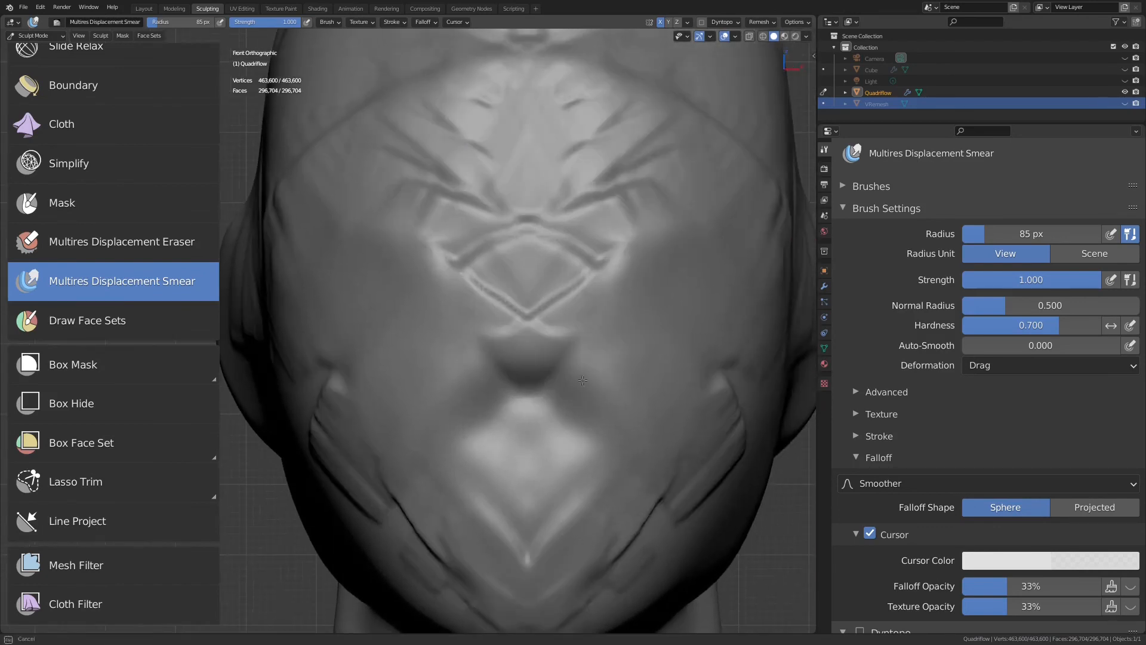
pyautogui.moveTo(555, 359); pyautogui.dragTo(609, 302)
pyautogui.moveTo(582, 388); pyautogui.dragTo(561, 352)
pyautogui.keyDown('shift'); pyautogui.moveTo(647, 374); pyautogui.dragTo(571, 298, button='middle'); pyautogui.keyUp('shift')
pyautogui.moveTo(514, 382); pyautogui.dragTo(546, 340)
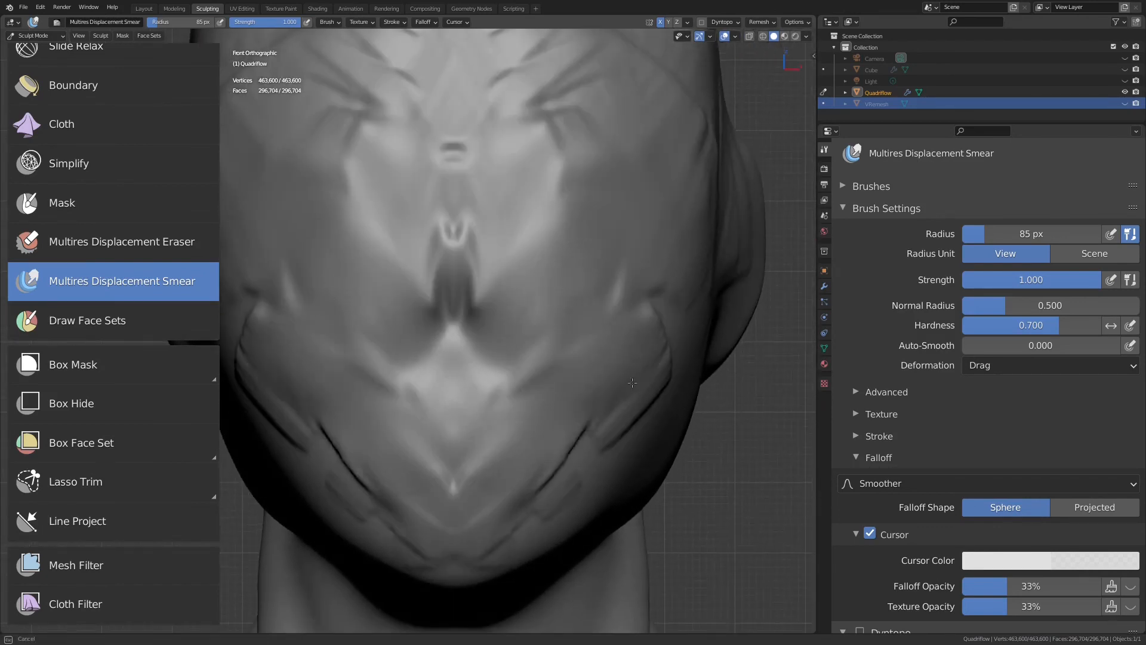
# Continue the Multires Displacement Smear strokes over the chin, cheek, eye area and forehead.
pyautogui.moveTo(546, 483); pyautogui.dragTo(570, 442)
pyautogui.moveTo(620, 439)
pyautogui.mouseDown()
pyautogui.moveTo(653, 388)
pyautogui.moveTo(660, 344)
pyautogui.mouseUp()
pyautogui.keyDown('shift'); pyautogui.moveTo(580, 219); pyautogui.dragTo(618, 284, button='middle'); pyautogui.keyUp('shift')
pyautogui.moveTo(579, 283); pyautogui.dragTo(627, 238)
pyautogui.moveTo(567, 229); pyautogui.dragTo(614, 167)
pyautogui.moveTo(561, 185); pyautogui.dragTo(615, 135)
pyautogui.moveTo(517, 179); pyautogui.dragTo(561, 119)
pyautogui.moveTo(537, 143); pyautogui.dragTo(591, 102)
pyautogui.moveTo(603, 128)
pyautogui.keyDown('ctrl'); pyautogui.mouseDown(button='middle')
pyautogui.moveTo(599, 326)
pyautogui.moveTo(611, 321)
pyautogui.mouseUp(button='middle'); pyautogui.keyUp('ctrl')
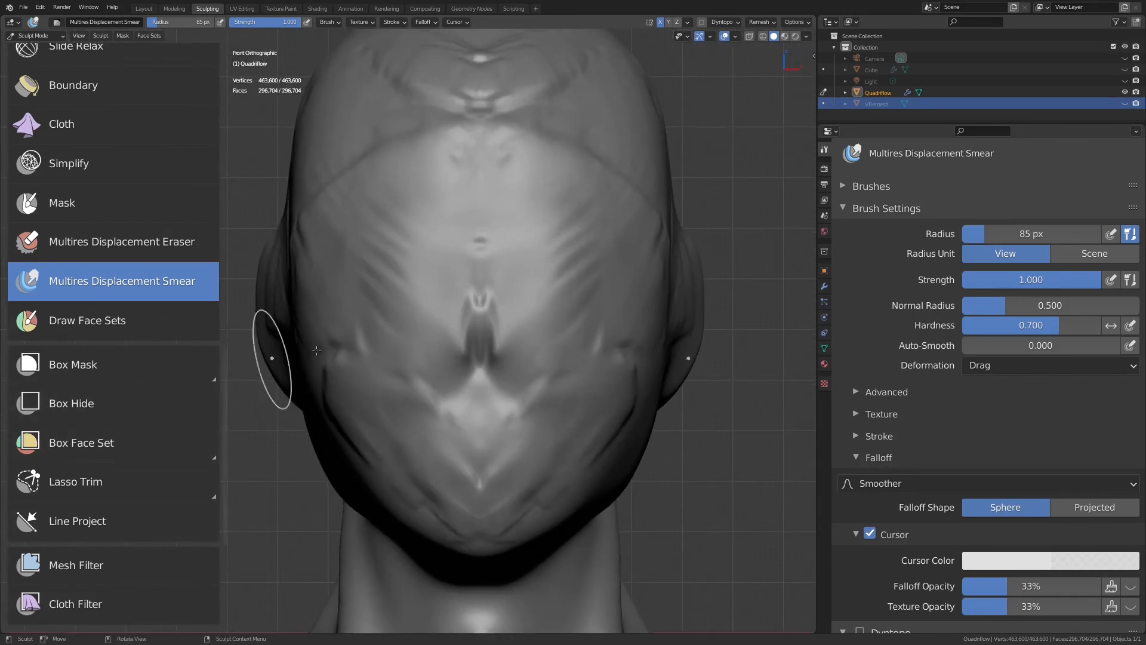
# Show the wireframe on the head and distort the mesh around the eyes and cheeks with the Nudge brush.
pyautogui.click(542, 339)
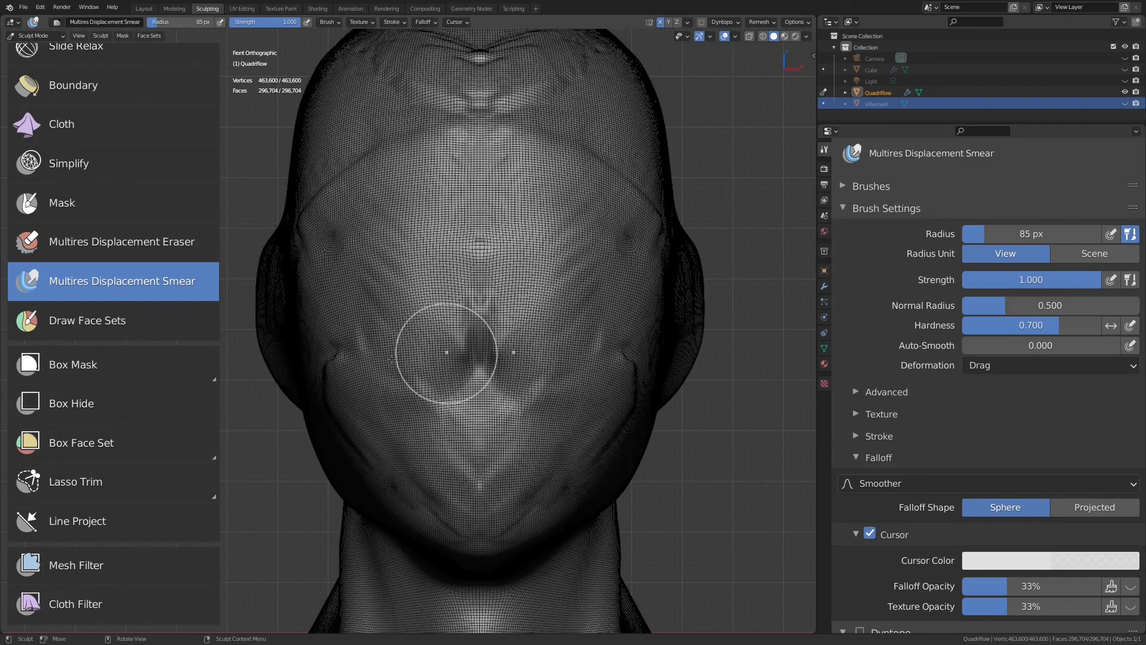
pyautogui.scroll(5, 101, 358)
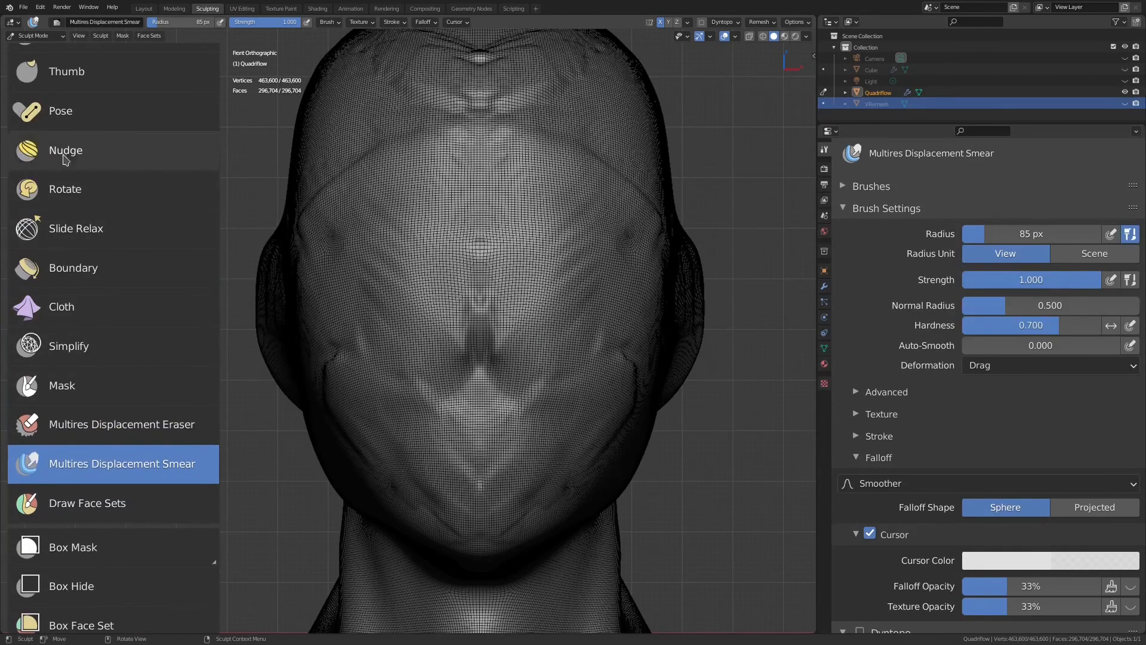
pyautogui.click(100, 152)
pyautogui.keyDown('ctrl'); pyautogui.moveTo(538, 332); pyautogui.dragTo(475, 315, button='middle'); pyautogui.keyUp('ctrl')
pyautogui.moveTo(476, 314)
pyautogui.mouseDown()
pyautogui.moveTo(513, 269)
pyautogui.moveTo(555, 281)
pyautogui.moveTo(609, 332)
pyautogui.moveTo(653, 251)
pyautogui.moveTo(621, 221)
pyautogui.moveTo(608, 230)
pyautogui.moveTo(656, 278)
pyautogui.moveTo(675, 355)
pyautogui.mouseUp()
pyautogui.moveTo(673, 358)
pyautogui.keyDown('ctrl'); pyautogui.mouseDown(button='middle')
pyautogui.moveTo(665, 404)
pyautogui.moveTo(607, 394)
pyautogui.moveTo(603, 380)
pyautogui.moveTo(622, 412)
pyautogui.mouseUp(button='middle'); pyautogui.keyUp('ctrl')
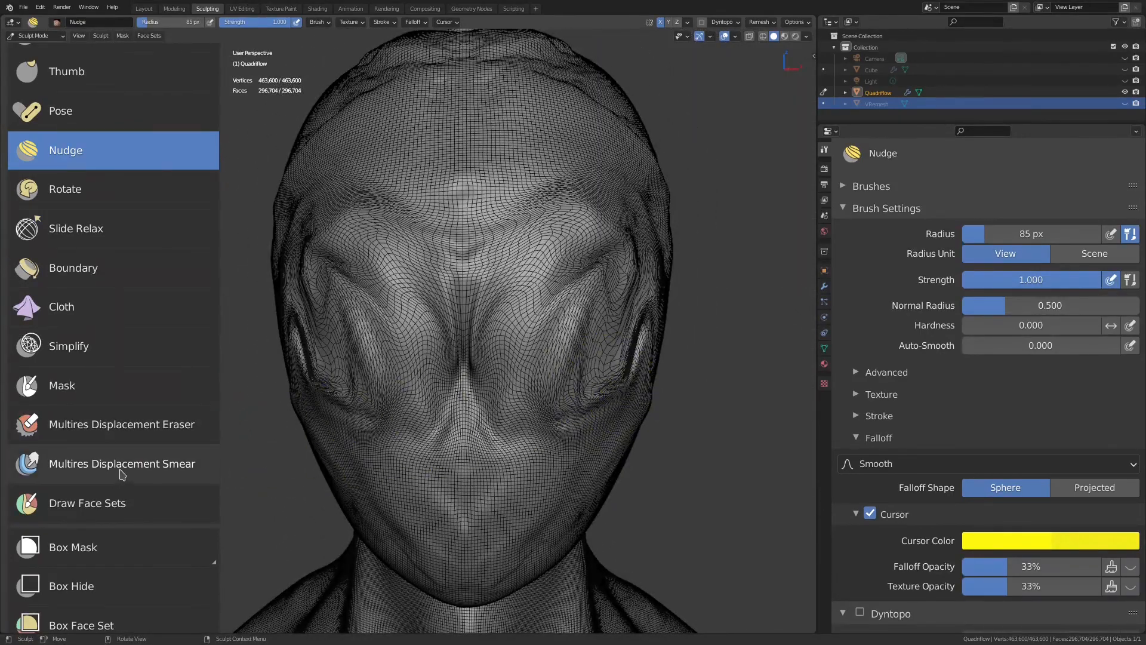
# Even out the distorted mesh around the eyes using Multires Displacement Smear at 161 px radius, and smooth the cheek.
pyautogui.click(123, 464)
pyautogui.moveTo(418, 358); pyautogui.dragTo(503, 358, button='middle')
pyautogui.press('f')
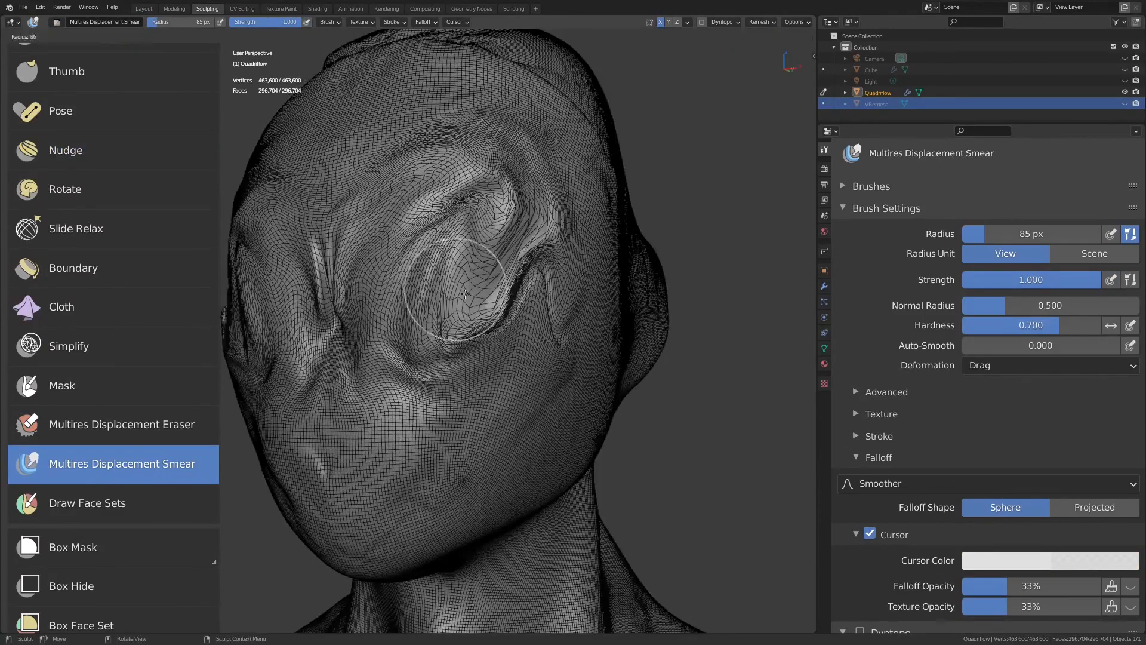
pyautogui.click(501, 295)
pyautogui.moveTo(503, 298); pyautogui.dragTo(513, 319, button='middle')
pyautogui.moveTo(529, 348)
pyautogui.mouseDown()
pyautogui.moveTo(508, 340)
pyautogui.moveTo(478, 362)
pyautogui.mouseUp()
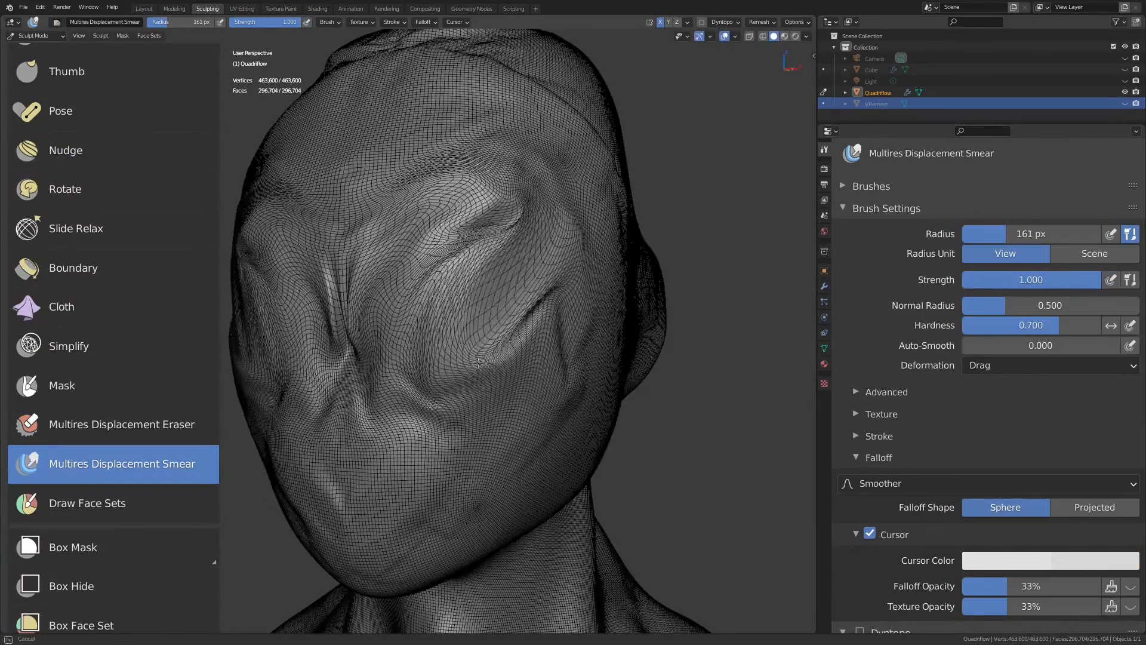
pyautogui.moveTo(478, 361); pyautogui.dragTo(581, 326, button='middle')
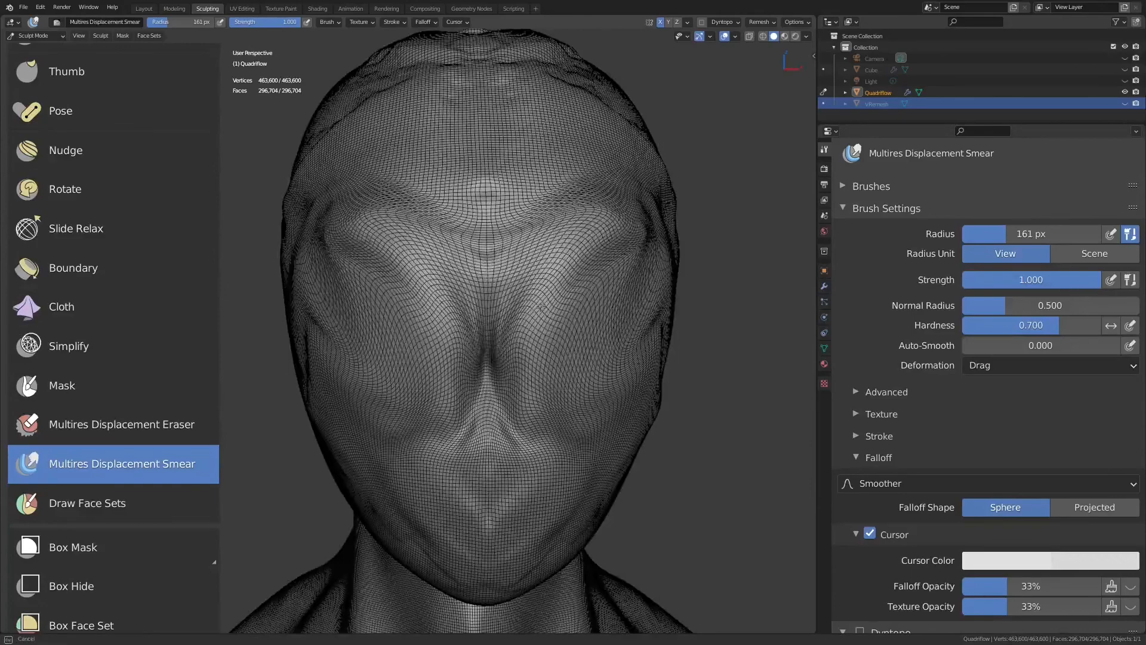
pyautogui.moveTo(603, 334)
pyautogui.mouseDown(button='middle')
pyautogui.moveTo(499, 281)
pyautogui.moveTo(545, 287)
pyautogui.mouseUp(button='middle')
pyautogui.moveTo(528, 281)
pyautogui.keyDown('shift'); pyautogui.mouseDown()
pyautogui.moveTo(441, 239)
pyautogui.moveTo(436, 220)
pyautogui.moveTo(481, 334)
pyautogui.mouseUp(); pyautogui.keyUp('shift')
# Reduce the smear brush radius to 79 px and smear the displacement on the cheeks beside the nose.
pyautogui.press('f')
pyautogui.click(458, 340)
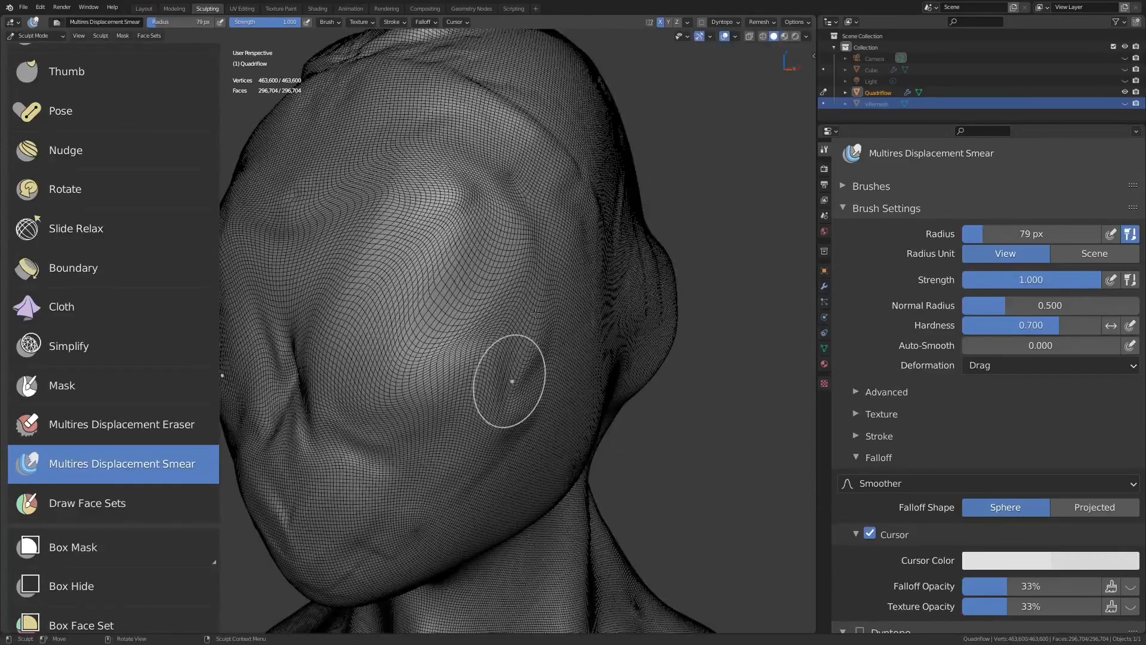
pyautogui.moveTo(470, 267)
pyautogui.mouseDown(button='middle')
pyautogui.moveTo(496, 287)
pyautogui.moveTo(557, 251)
pyautogui.moveTo(523, 203)
pyautogui.moveTo(535, 255)
pyautogui.mouseUp(button='middle')
pyautogui.moveTo(424, 499)
pyautogui.mouseDown(button='middle')
pyautogui.moveTo(346, 382)
pyautogui.moveTo(371, 302)
pyautogui.mouseUp(button='middle')
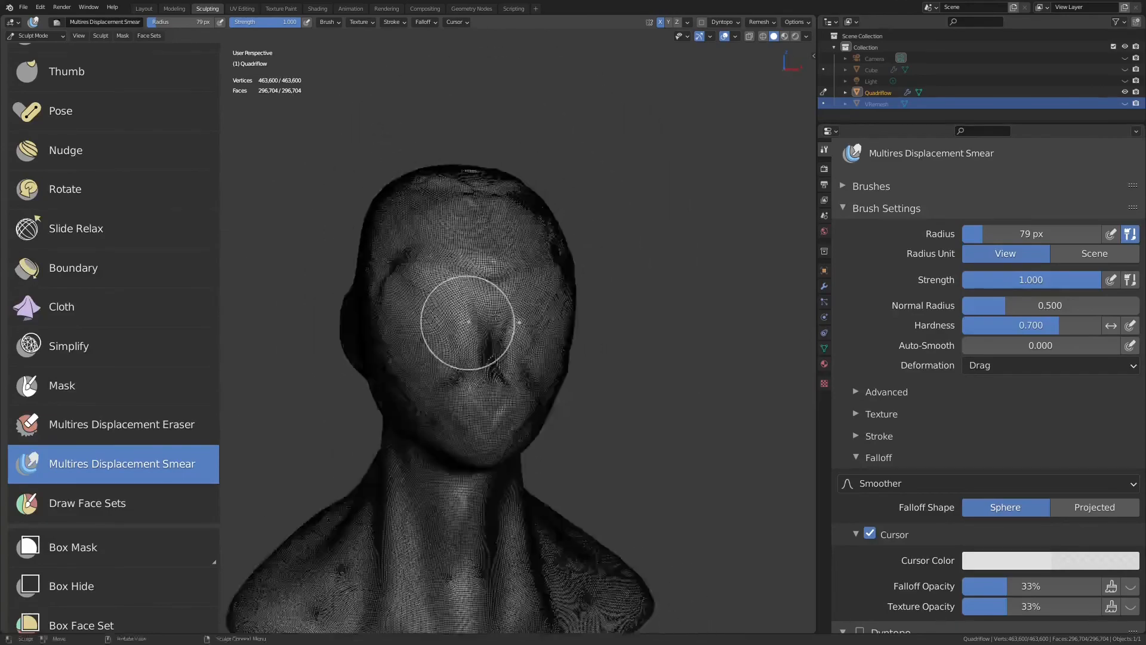
pyautogui.moveTo(496, 315); pyautogui.dragTo(443, 316, button='middle')
pyautogui.scroll(1, 443, 322)
pyautogui.moveTo(475, 370); pyautogui.dragTo(506, 427)
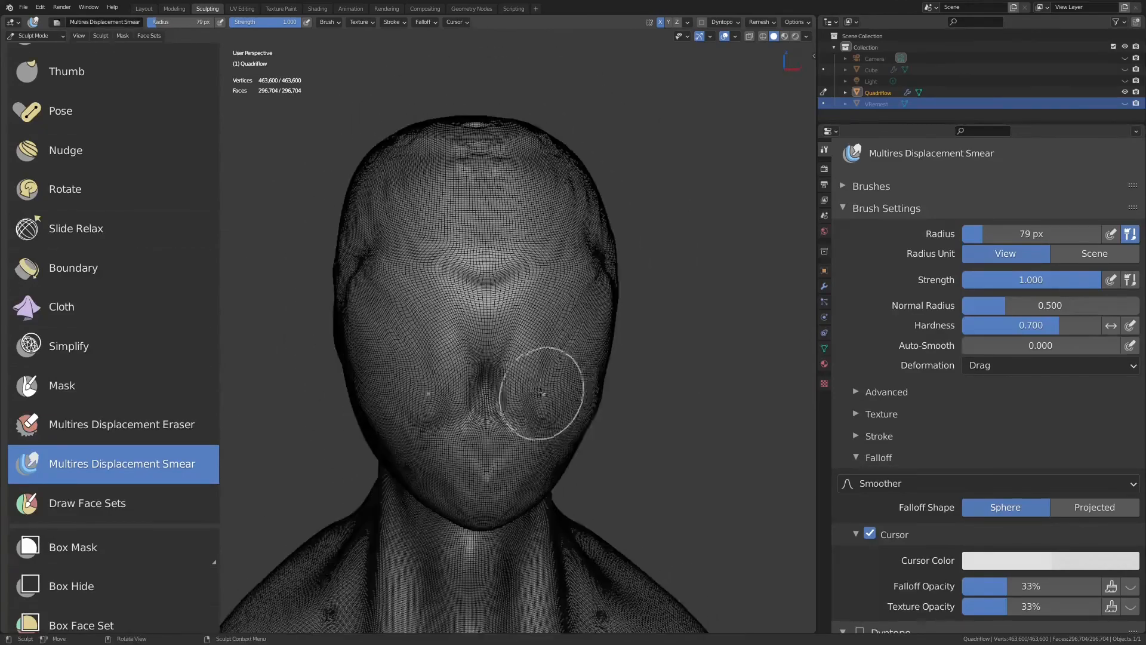
pyautogui.scroll(1, 542, 397)
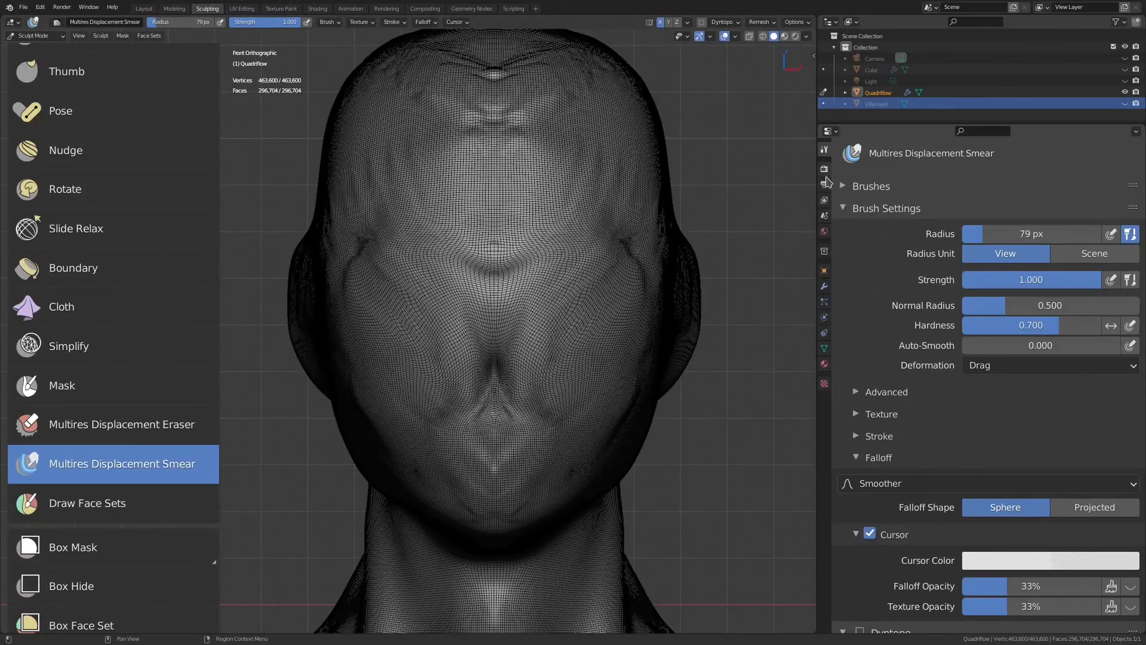
# Display the Quadriflow head's Multires modifier settings and choose the Multires Displacement Eraser brush.
pyautogui.click(824, 285)
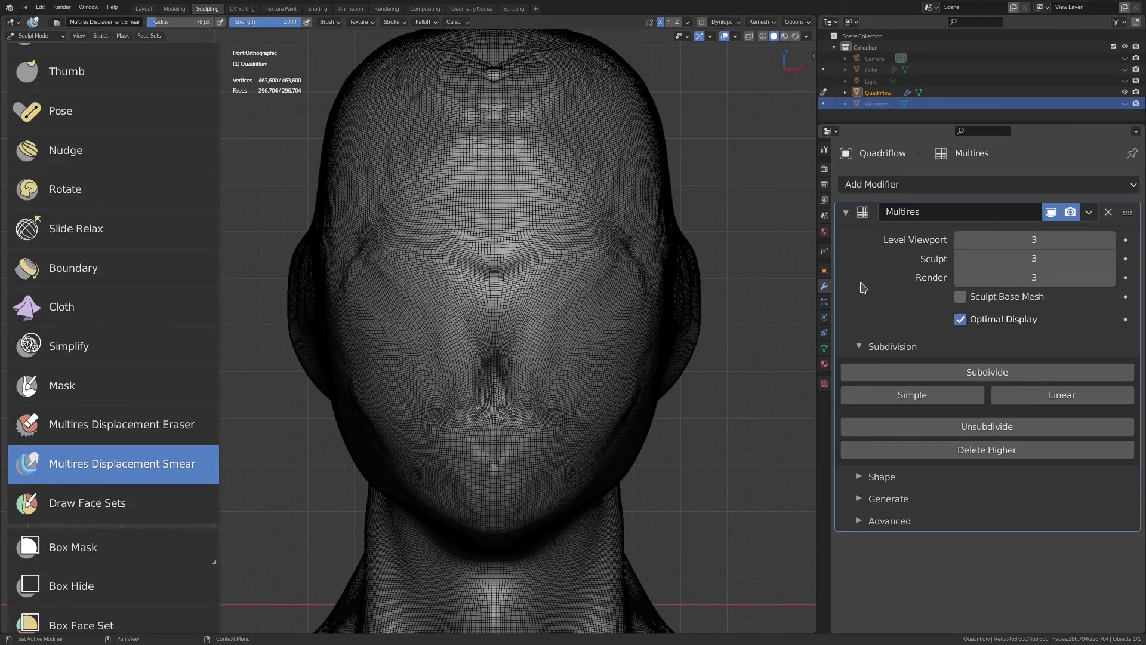
pyautogui.keyDown('shift'); pyautogui.moveTo(543, 307); pyautogui.dragTo(542, 338, button='middle'); pyautogui.keyUp('shift')
pyautogui.scroll(1, 542, 337)
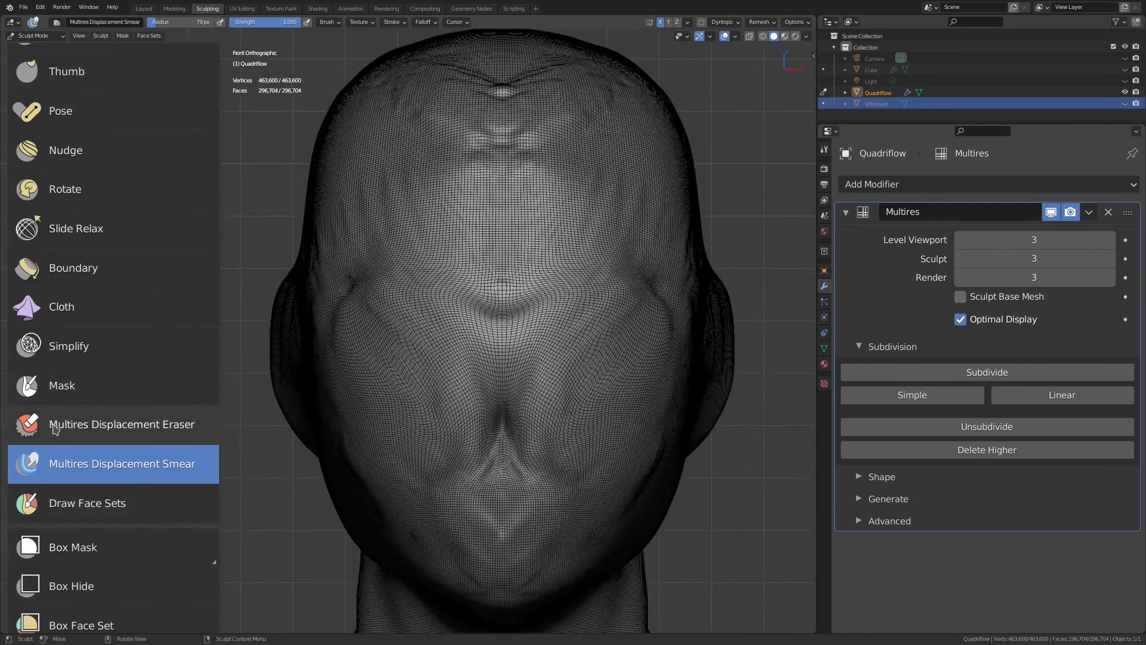
pyautogui.click(43, 425)
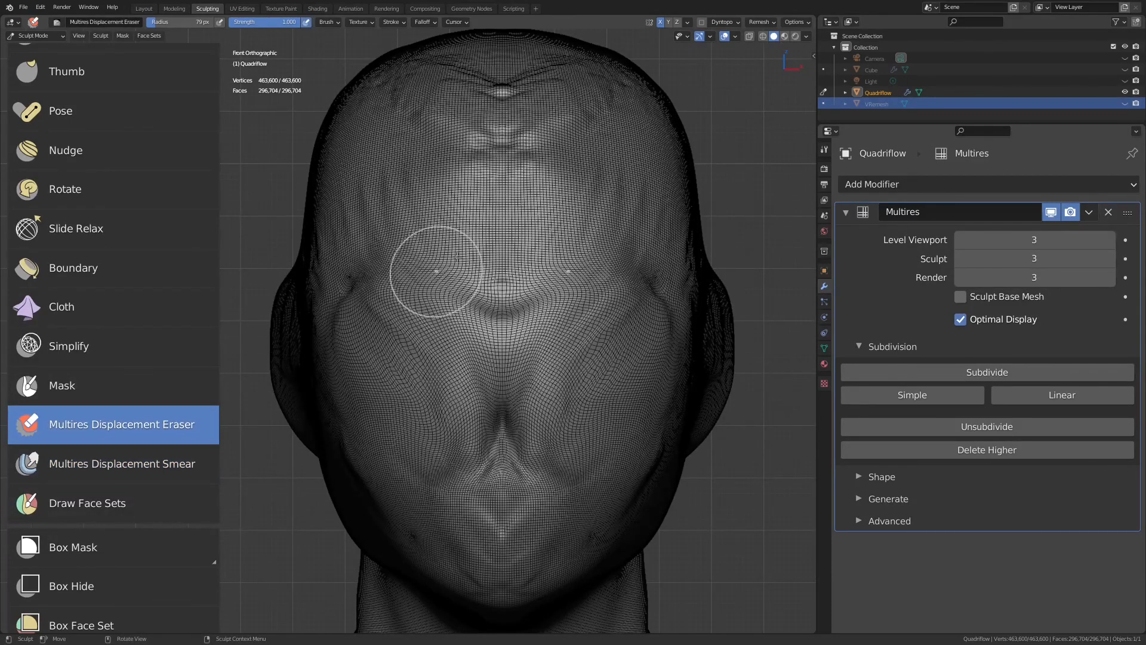
pyautogui.scroll(-2, 591, 275)
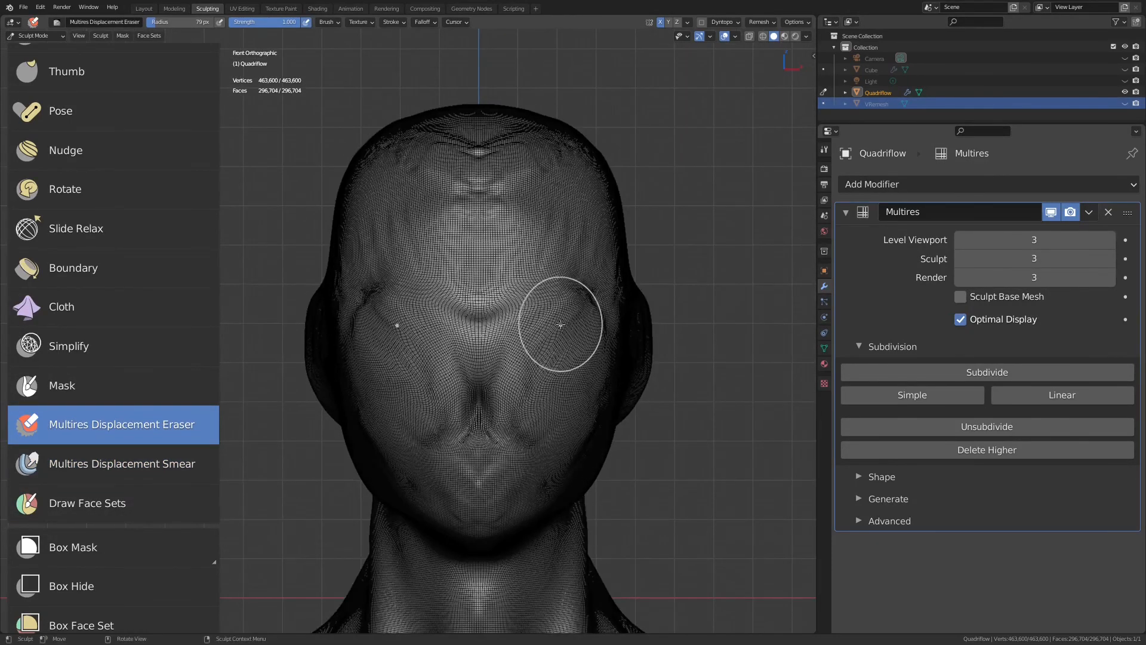
pyautogui.scroll(-10, 133, 537)
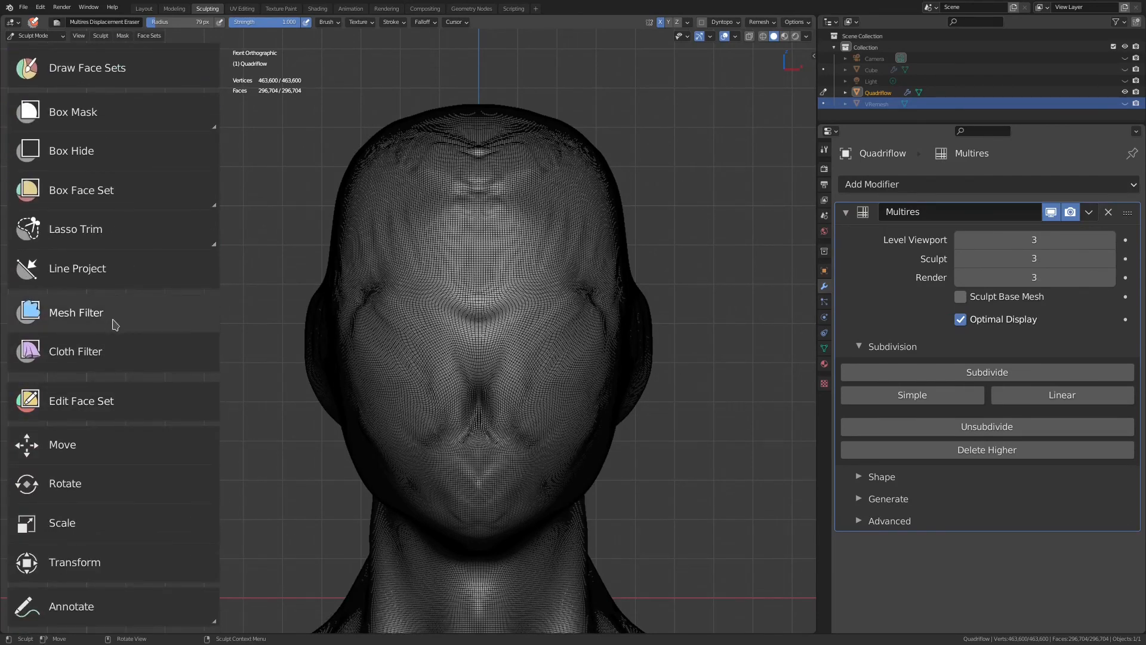
pyautogui.scroll(5, 119, 323)
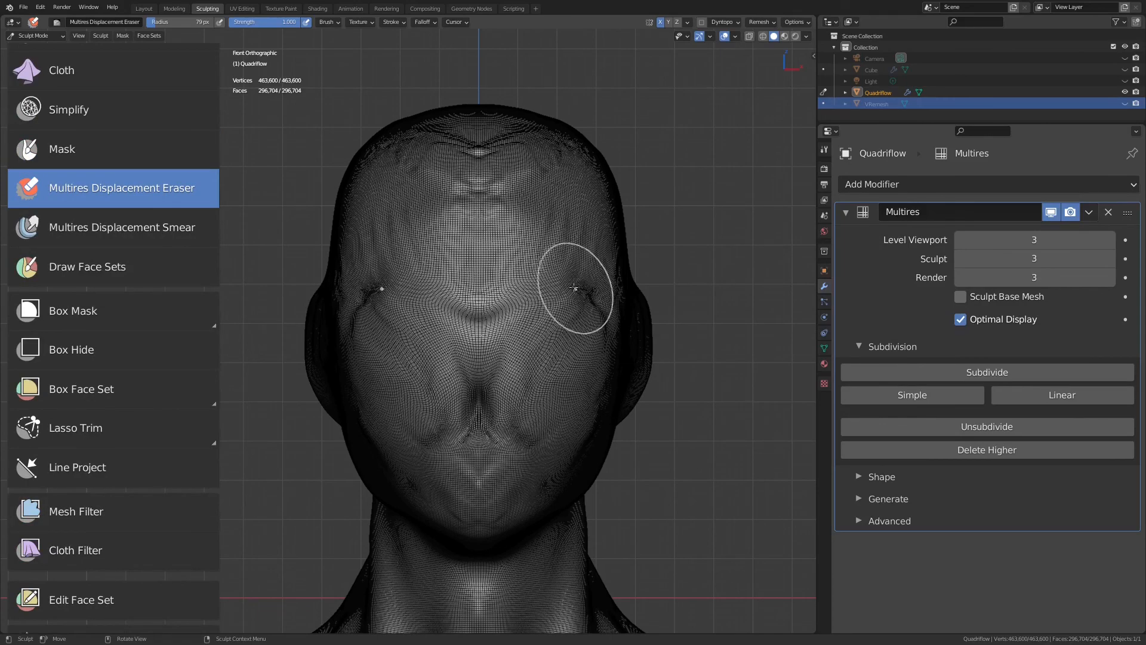
# Hide the wireframe and erase the multires displacement in a round area at each eye.
pyautogui.moveTo(593, 240); pyautogui.dragTo(568, 295, button='middle')
pyautogui.press('a')
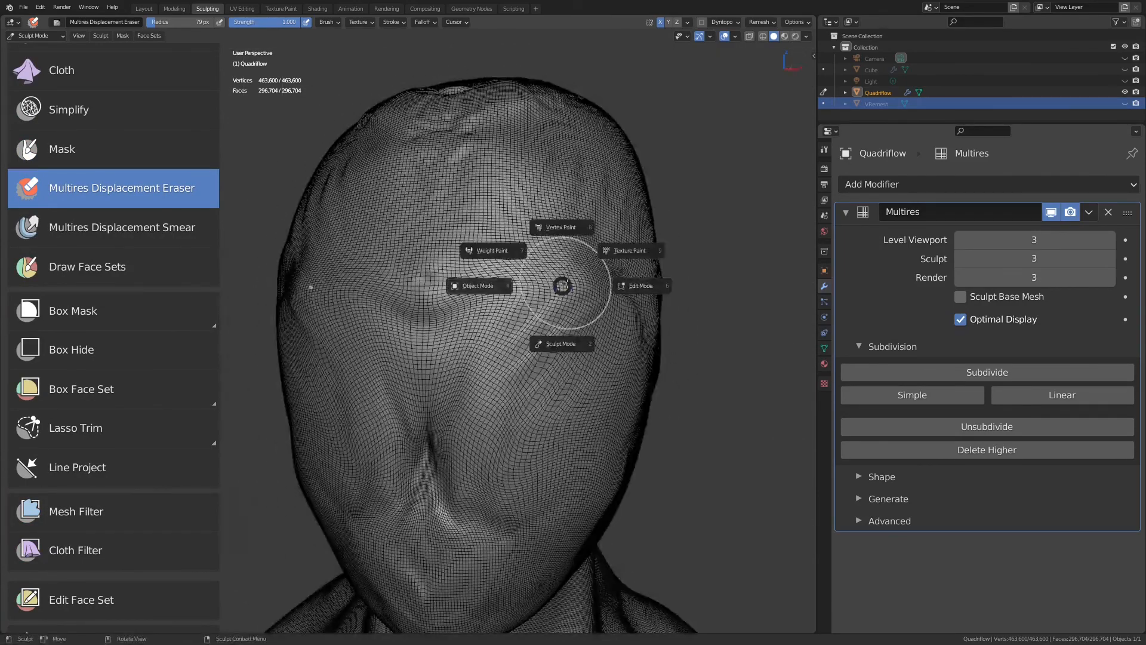
pyautogui.press('Escape')
pyautogui.click(524, 293)
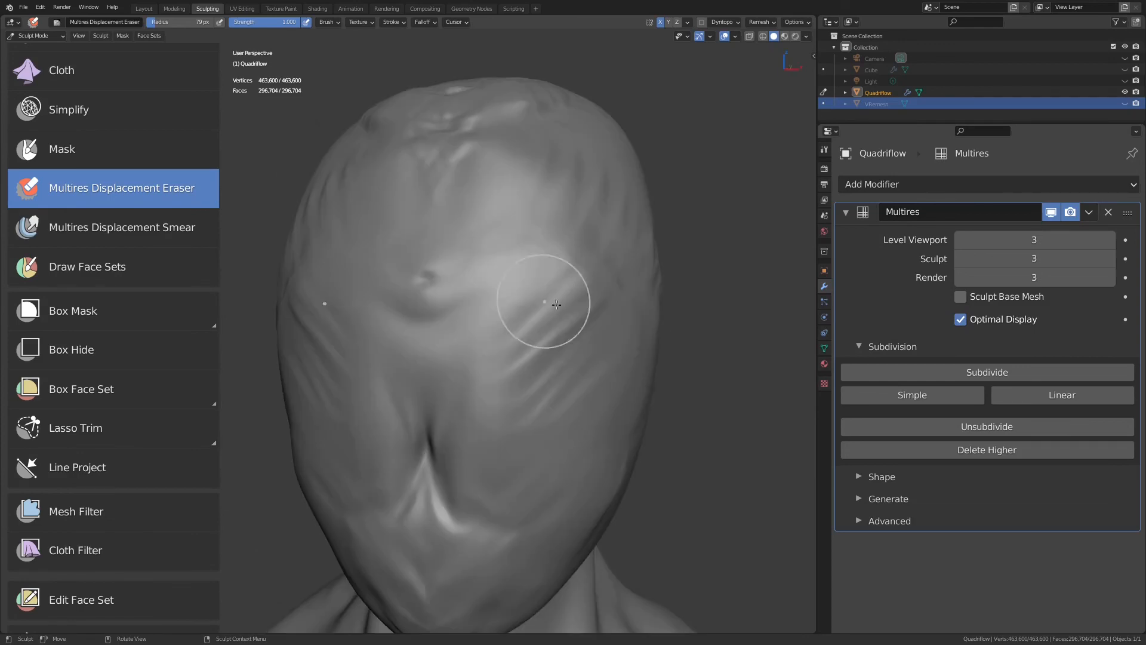
pyautogui.moveTo(537, 294)
pyautogui.mouseDown(button='middle')
pyautogui.moveTo(537, 307)
pyautogui.moveTo(627, 276)
pyautogui.moveTo(653, 243)
pyautogui.moveTo(571, 320)
pyautogui.mouseUp(button='middle')
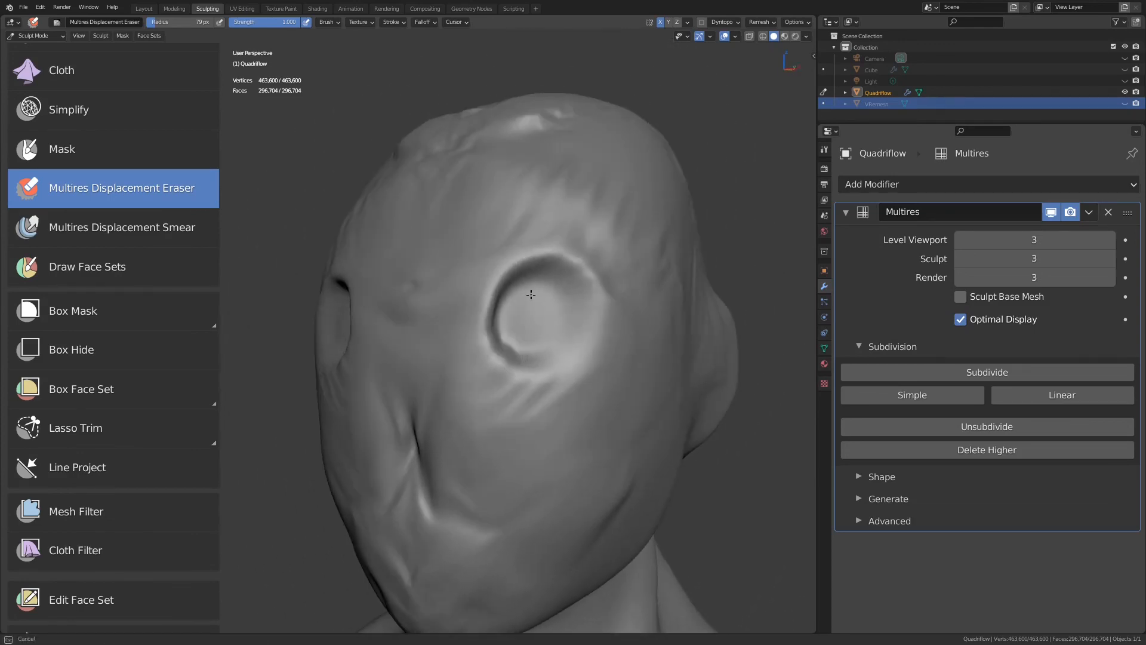
# Set the eraser radius to 107 px and widen the erased areas around the eyes.
pyautogui.press('f')
pyautogui.click(557, 306)
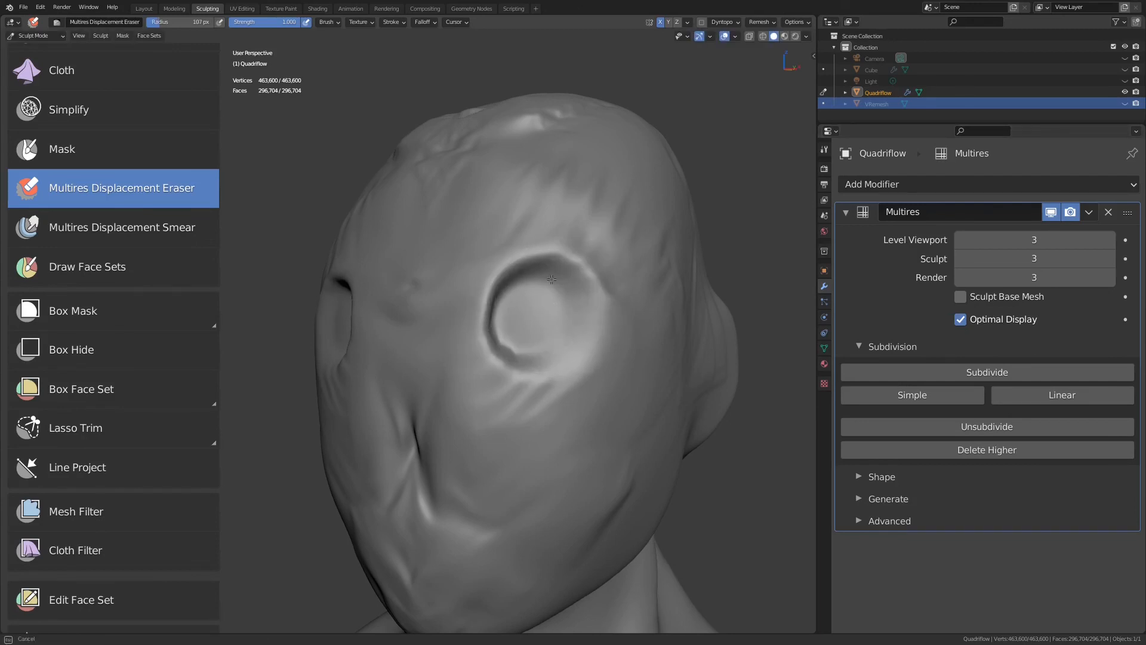
pyautogui.moveTo(552, 280)
pyautogui.mouseDown()
pyautogui.moveTo(537, 301)
pyautogui.moveTo(586, 307)
pyautogui.mouseUp()
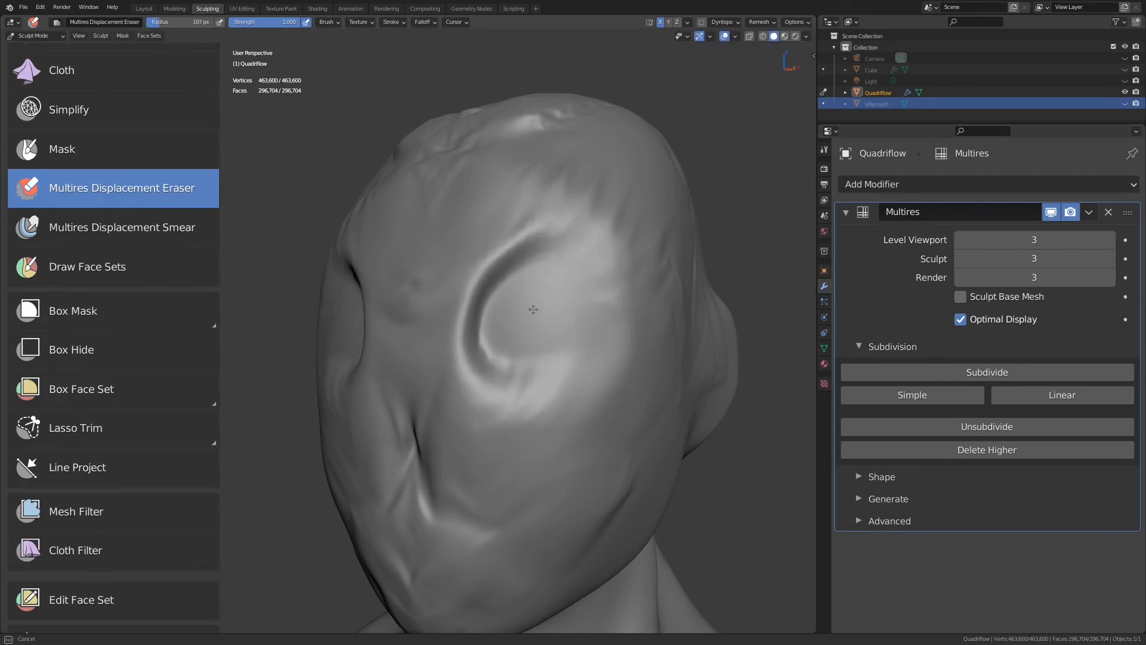
pyautogui.moveTo(583, 285); pyautogui.dragTo(641, 294, button='middle')
pyautogui.scroll(-3, 641, 316)
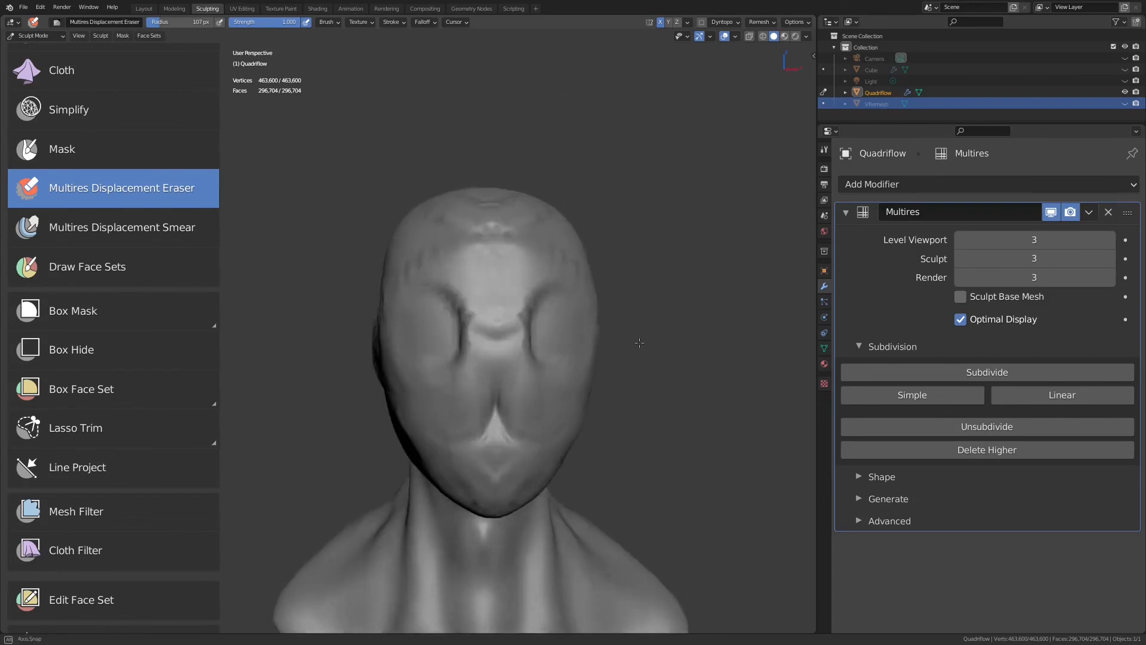
# Erase the remaining displacement over the face, forehead and crown to restore the smooth base head.
pyautogui.keyDown('shift'); pyautogui.moveTo(642, 340); pyautogui.dragTo(625, 298, button='middle'); pyautogui.keyUp('shift')
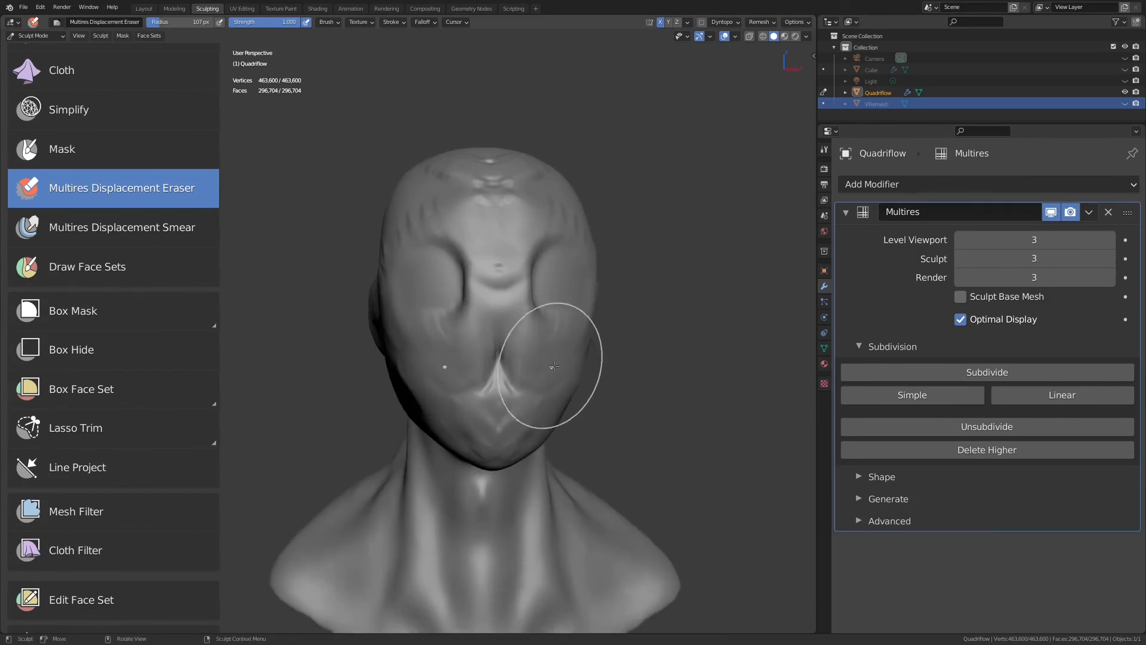
pyautogui.scroll(2, 524, 370)
pyautogui.moveTo(524, 371)
pyautogui.mouseDown()
pyautogui.moveTo(511, 340)
pyautogui.moveTo(518, 295)
pyautogui.mouseUp()
pyautogui.scroll(-4, 528, 325)
pyautogui.moveTo(469, 353); pyautogui.dragTo(505, 206)
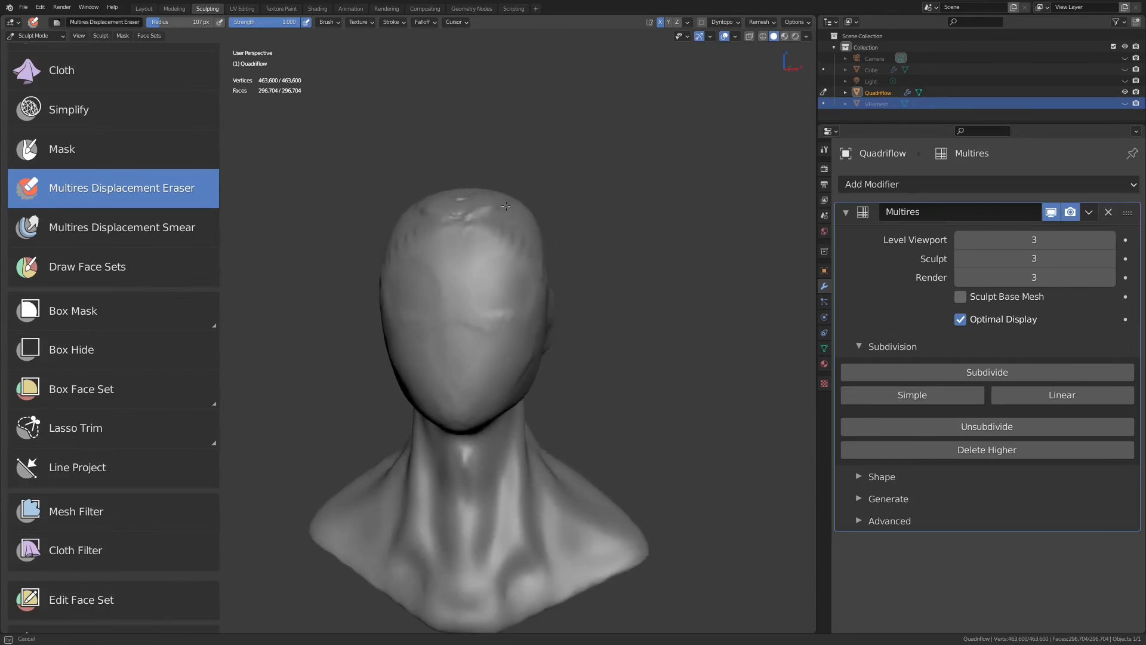
pyautogui.moveTo(478, 457); pyautogui.dragTo(398, 261, button='middle')
pyautogui.moveTo(482, 327); pyautogui.dragTo(703, 153, button='middle')
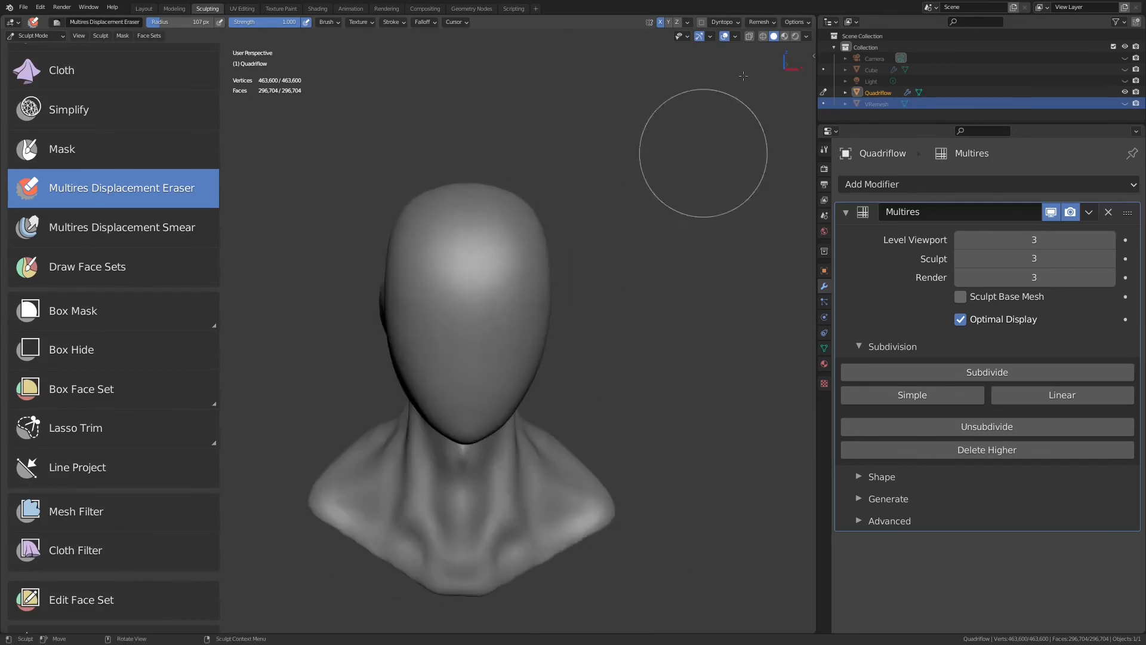
# Return to the front view and shrink the sculpting tool list to a compact two-column icon layout.
pyautogui.press('KP_1')
pyautogui.keyDown('ctrl'); pyautogui.moveTo(499, 259); pyautogui.dragTo(503, 268, button='middle'); pyautogui.keyUp('ctrl')
pyautogui.moveTo(164, 319)
pyautogui.keyDown('ctrl'); pyautogui.mouseDown(button='middle')
pyautogui.moveTo(135, 386)
pyautogui.moveTo(143, 307)
pyautogui.moveTo(179, 287)
pyautogui.mouseUp(button='middle'); pyautogui.keyUp('ctrl')
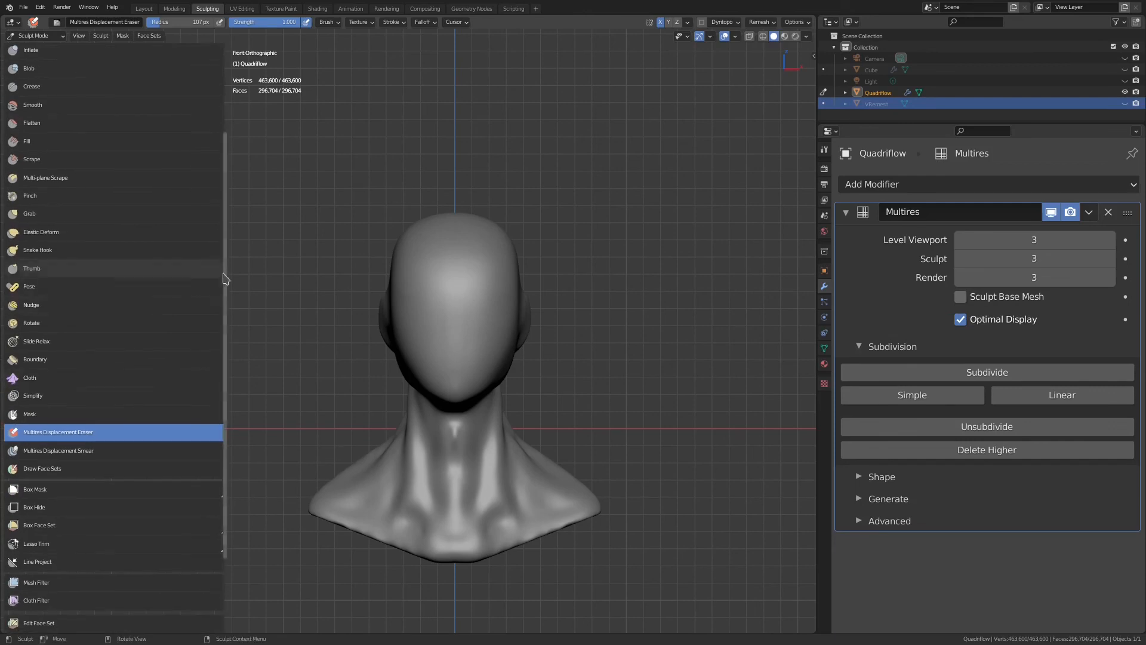
pyautogui.moveTo(227, 271); pyautogui.dragTo(44, 290)
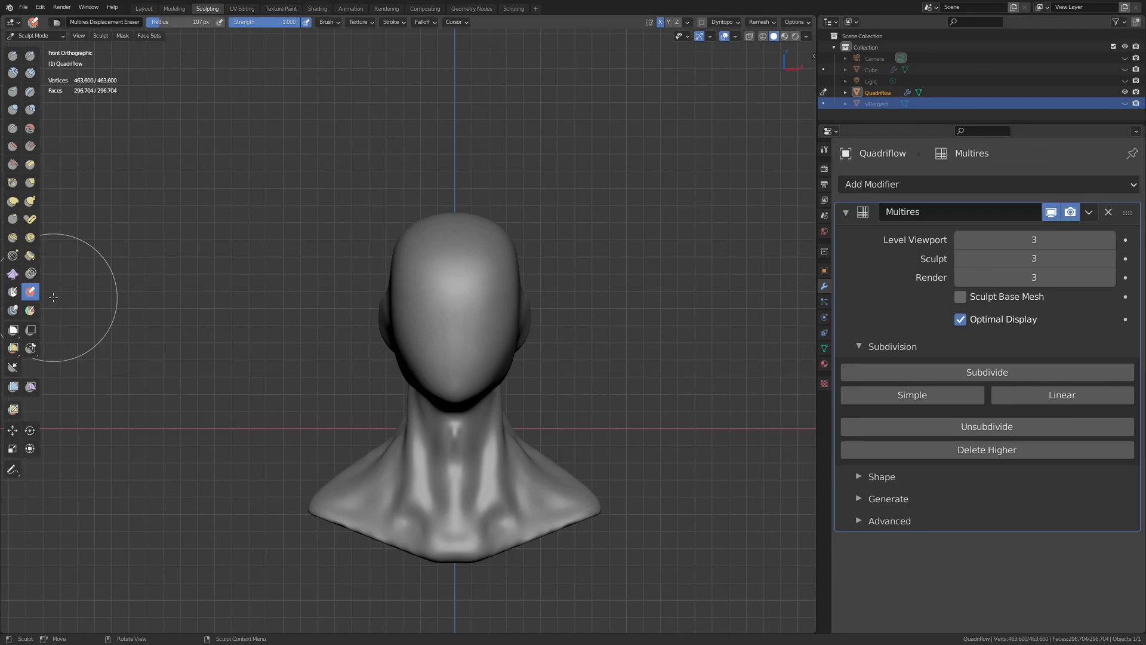
# Open the choice of modifiers that can be added to the Quadriflow head.
pyautogui.click(891, 185)
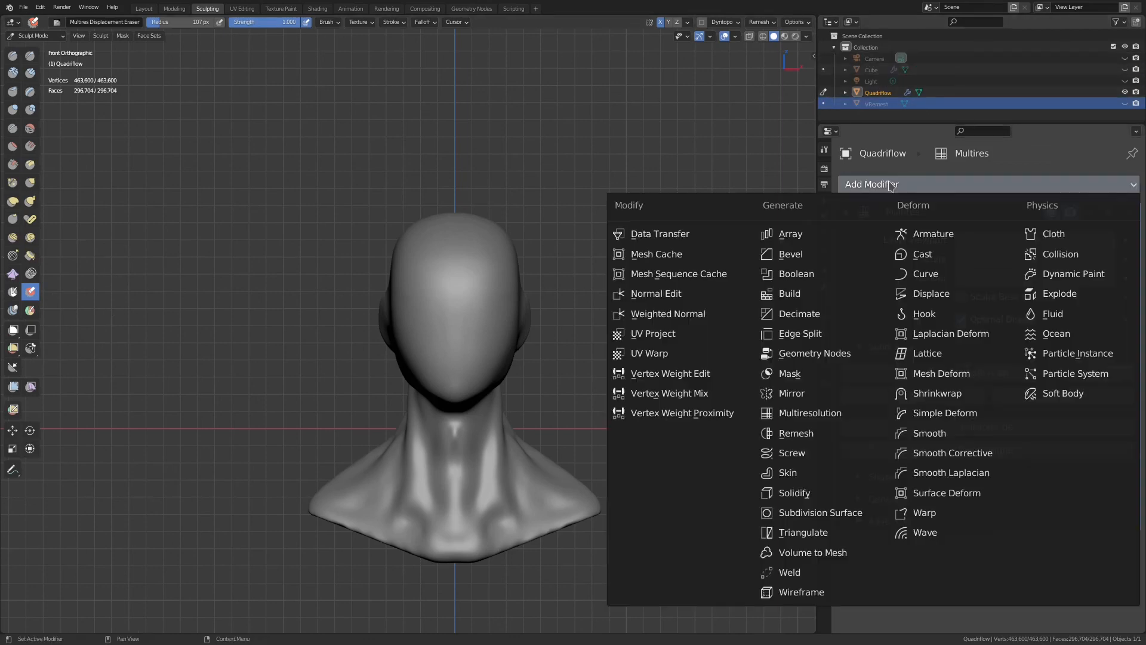